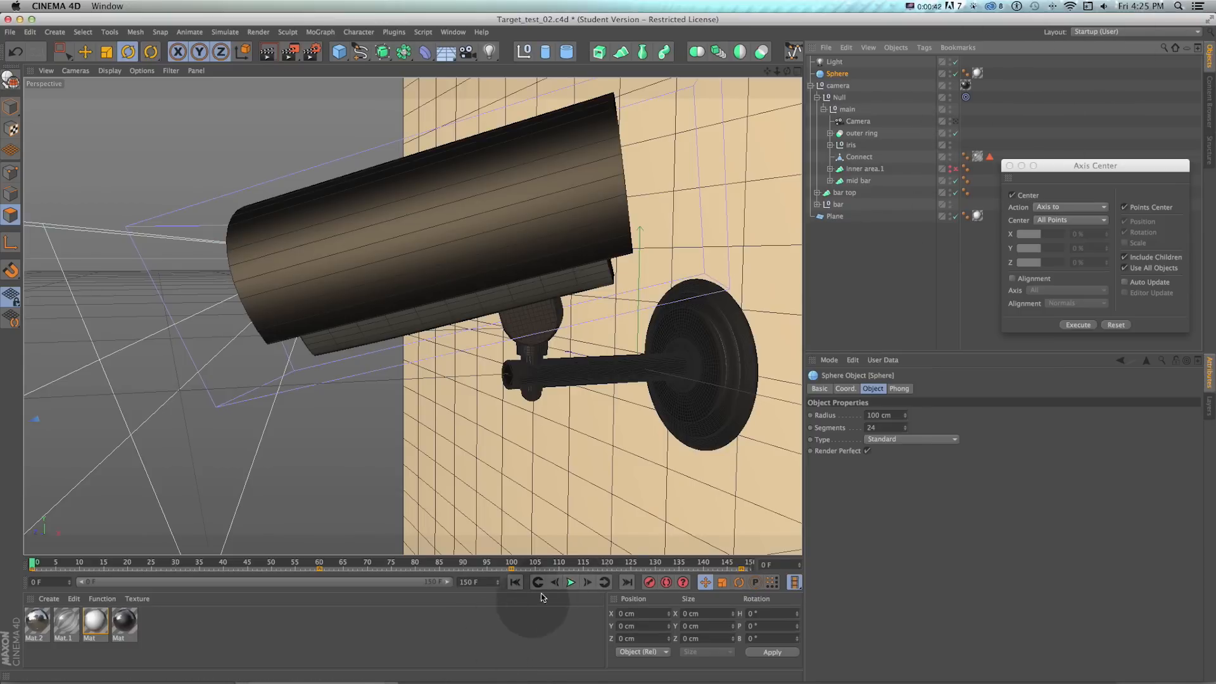
- Play the security camera's tracking animation in the perspective view and return to the first frame
{"action": "left_click", "coordinate": [570, 583]}
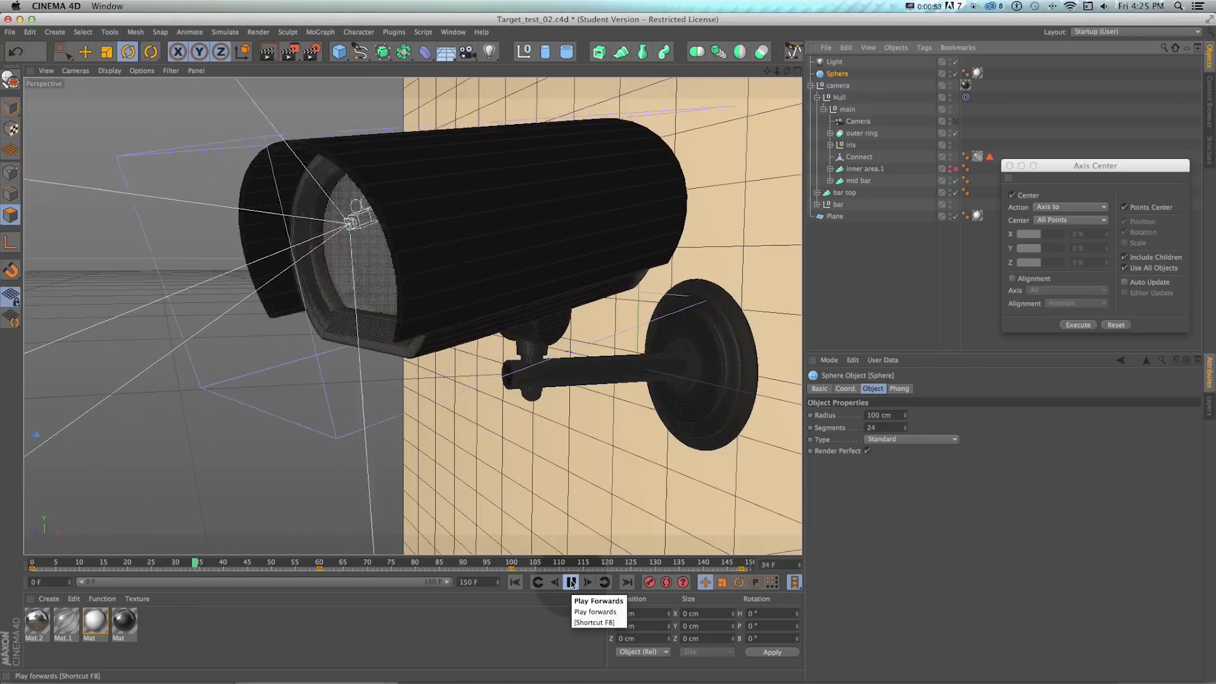
{"action": "left_click", "coordinate": [572, 583]}
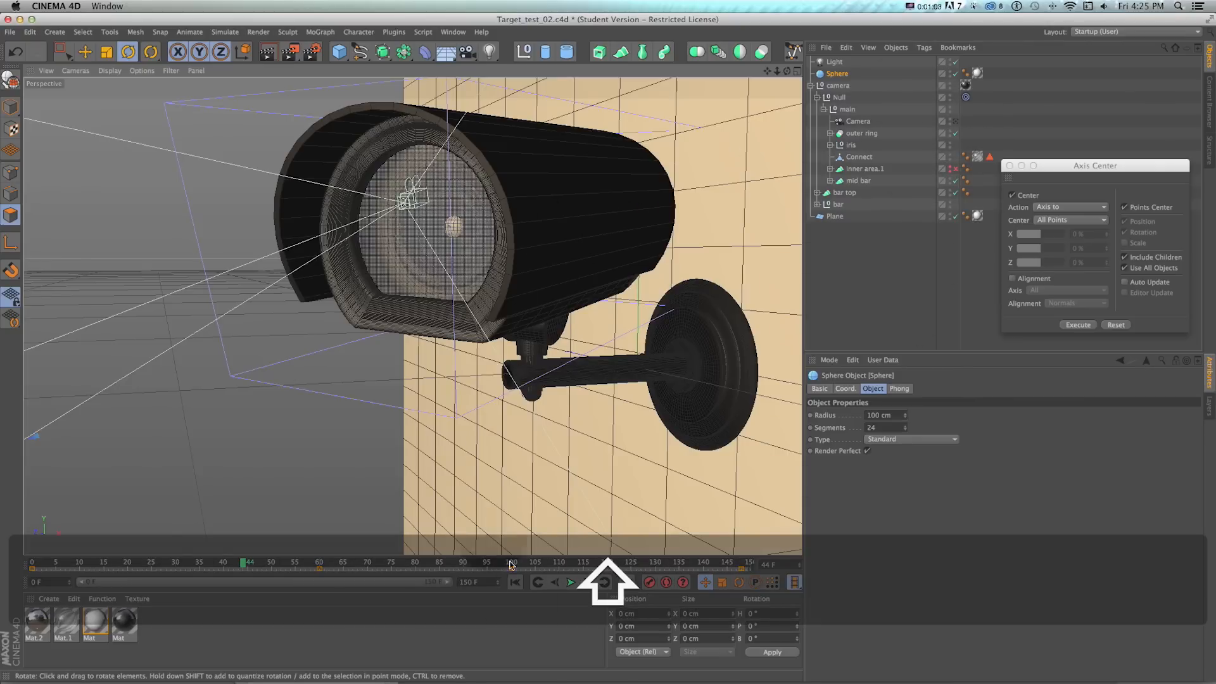
{"action": "key", "text": "shift+f"}
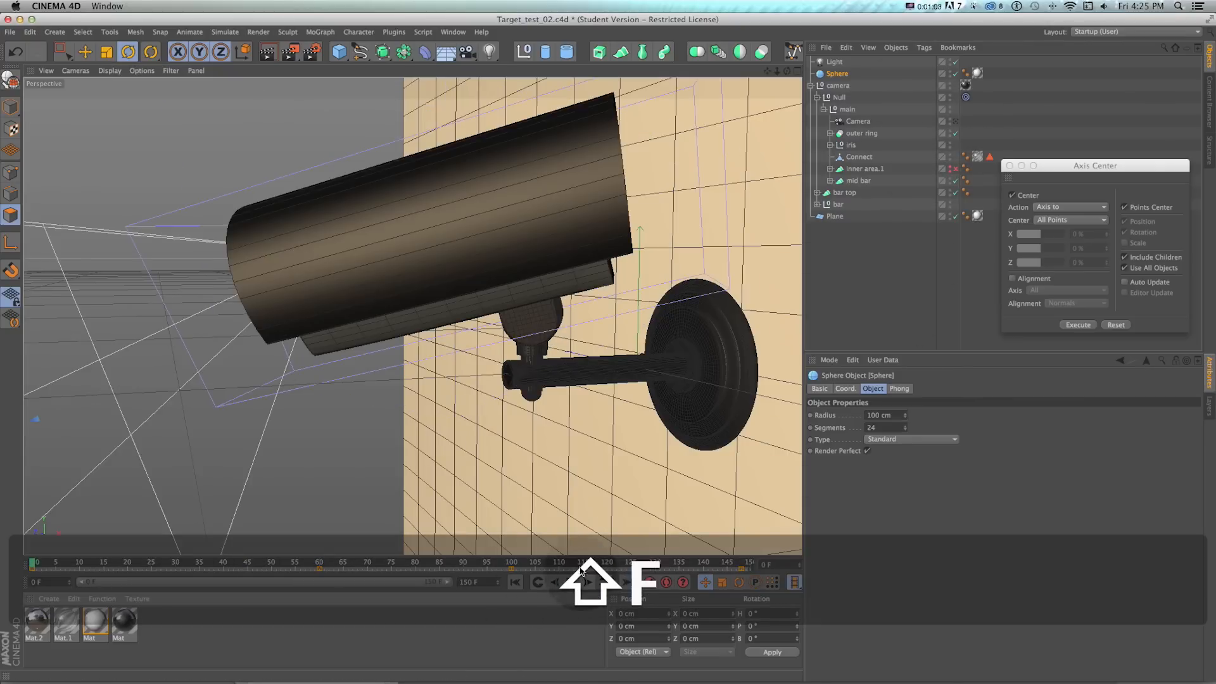
- Play the animation through the scene's Camera object and scrub the timeline from an outside view of the sphere's path
{"action": "left_click", "coordinate": [954, 122]}
{"action": "left_click", "coordinate": [571, 582]}
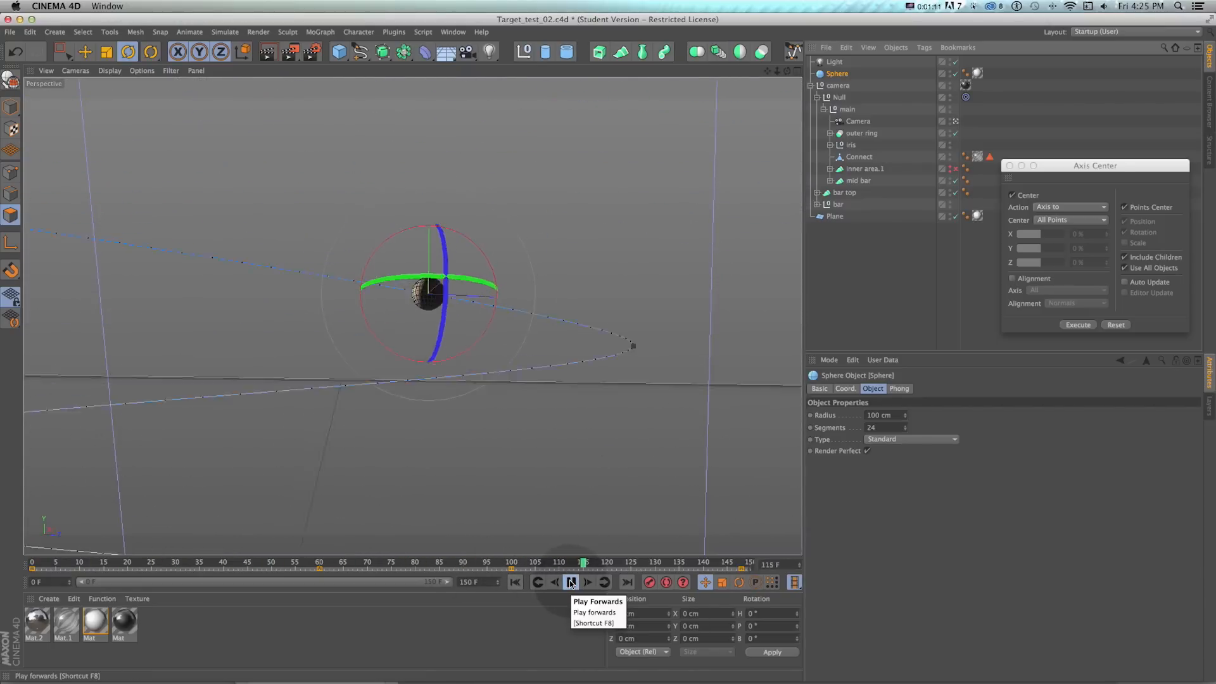
{"action": "left_click", "coordinate": [570, 582]}
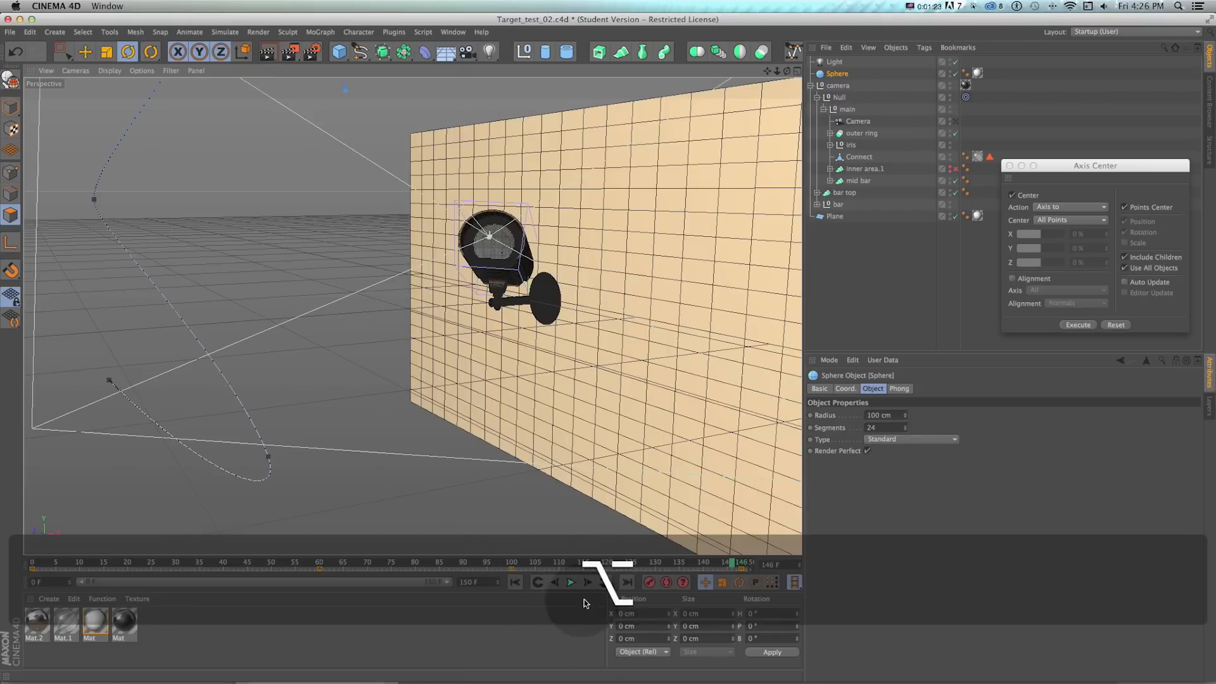
{"action": "left_click", "coordinate": [478, 561]}
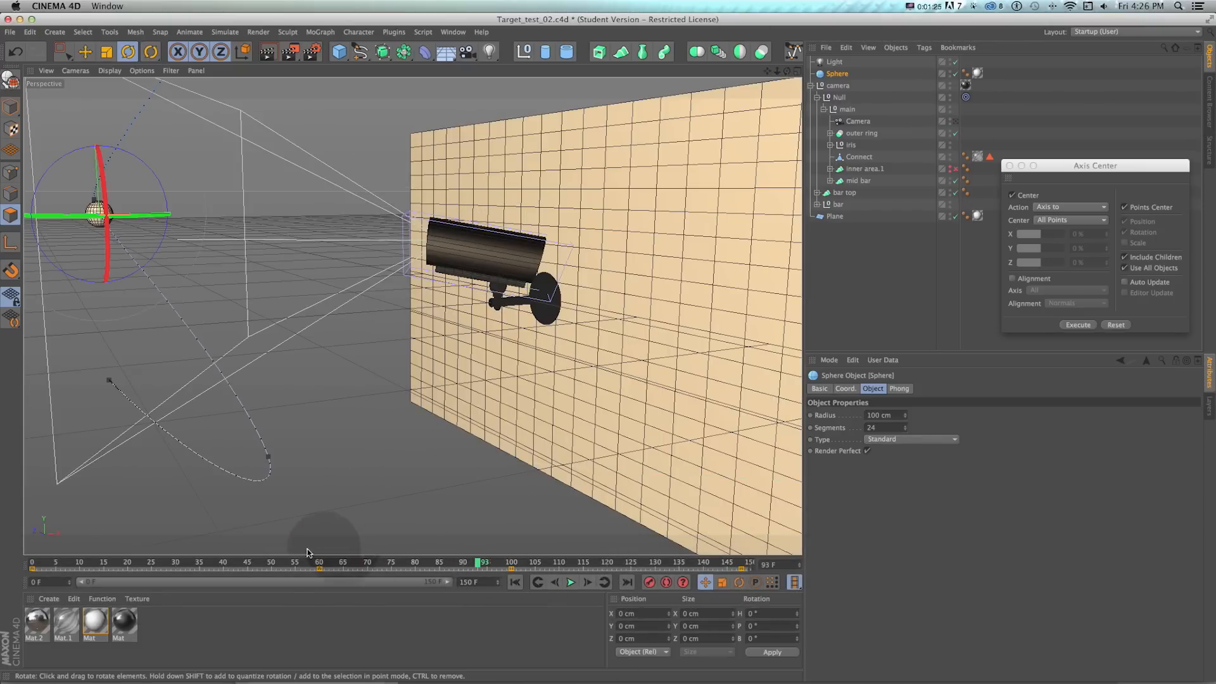
{"action": "left_click_drag", "start_coordinate": [409, 562], "coordinate": [665, 560]}
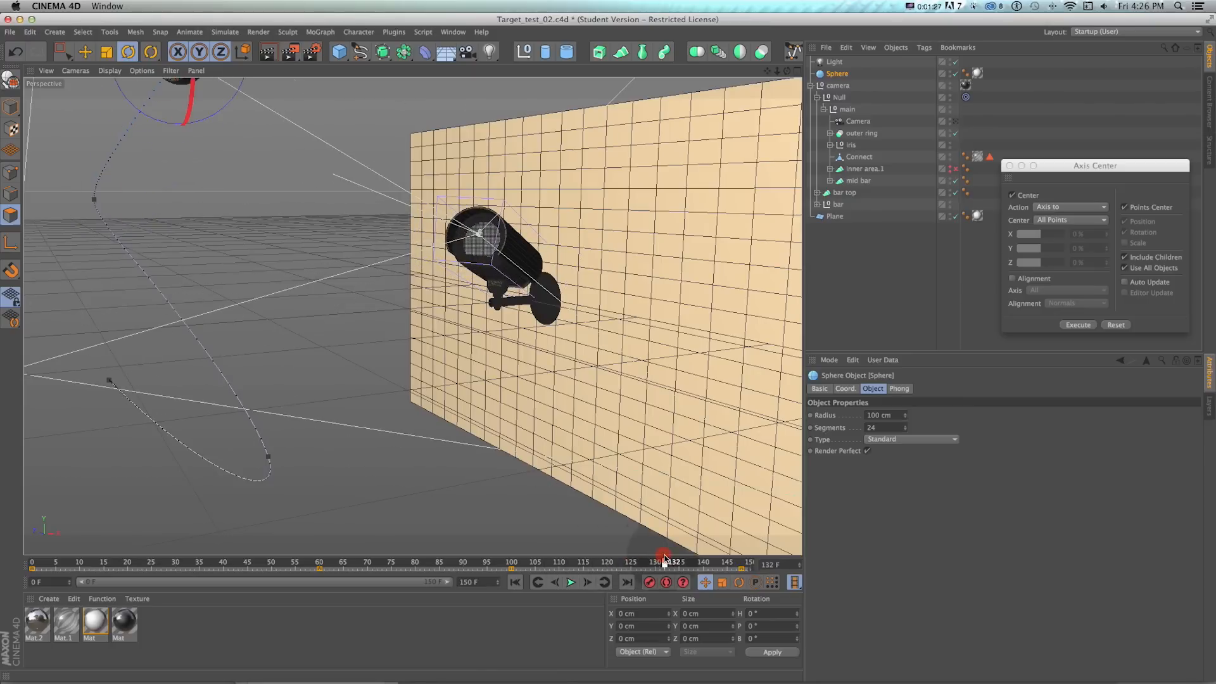
- Save the current project and create a new empty project
{"action": "key", "text": "super+s"}
{"action": "left_click", "coordinate": [11, 32]}
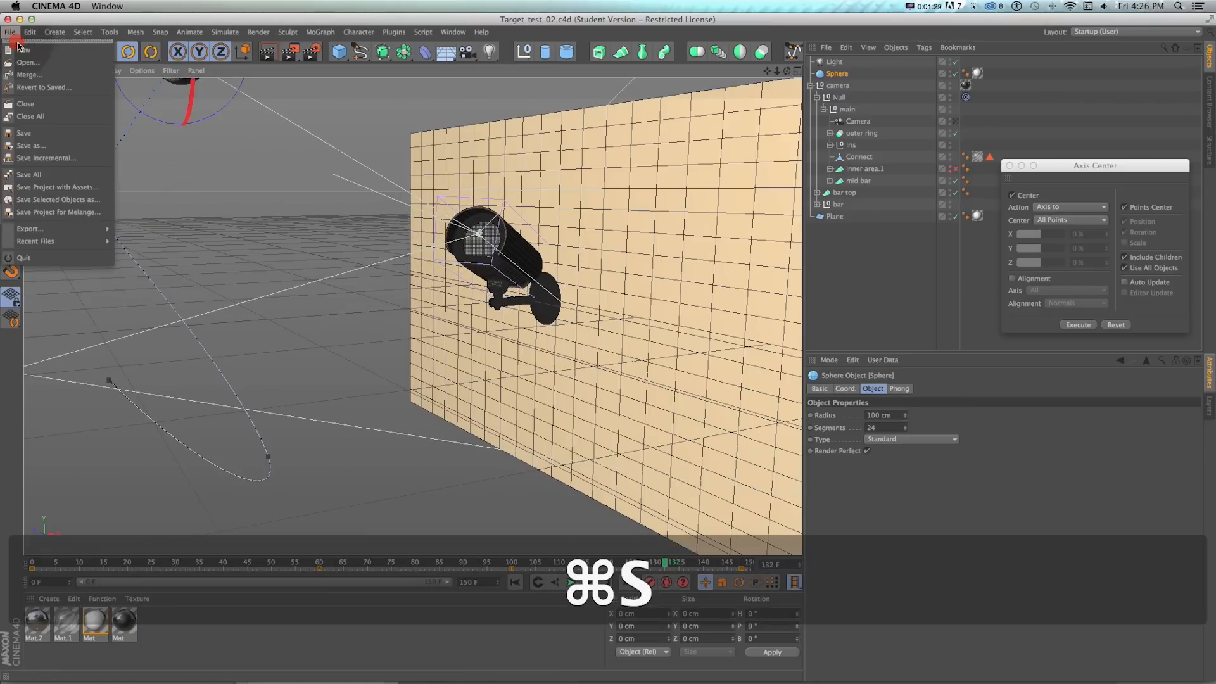
{"action": "left_click", "coordinate": [26, 43]}
- Switch to Preview and browse the security camera reference photos through to DM-PROL-LARGE.jpg
{"action": "key", "text": "super+Tab"}
{"action": "key", "text": "super+Tab"}
{"action": "key", "text": "super+Tab"}
{"action": "key", "text": "super+Tab"}
{"action": "key", "text": "super+Tab"}
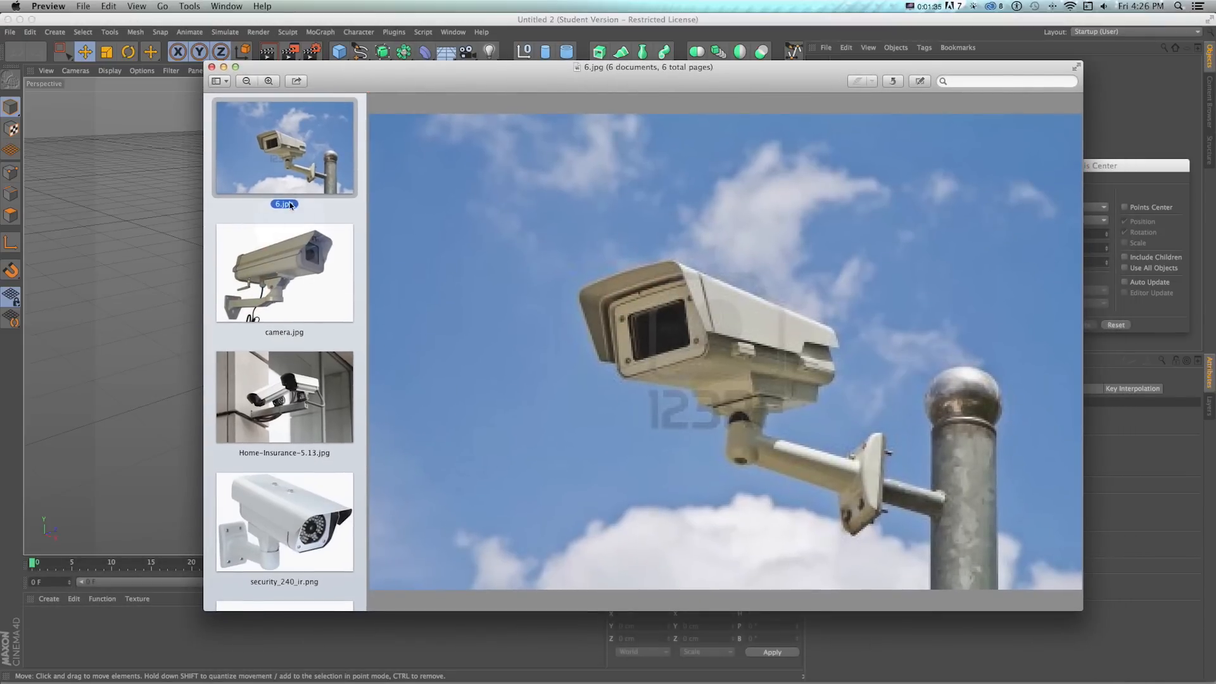
{"action": "left_click", "coordinate": [289, 276]}
{"action": "scroll", "coordinate": [305, 388], "scroll_direction": "down", "scroll_amount": 1}
{"action": "left_click", "coordinate": [306, 382]}
{"action": "scroll", "coordinate": [304, 387], "scroll_direction": "down", "scroll_amount": 2}
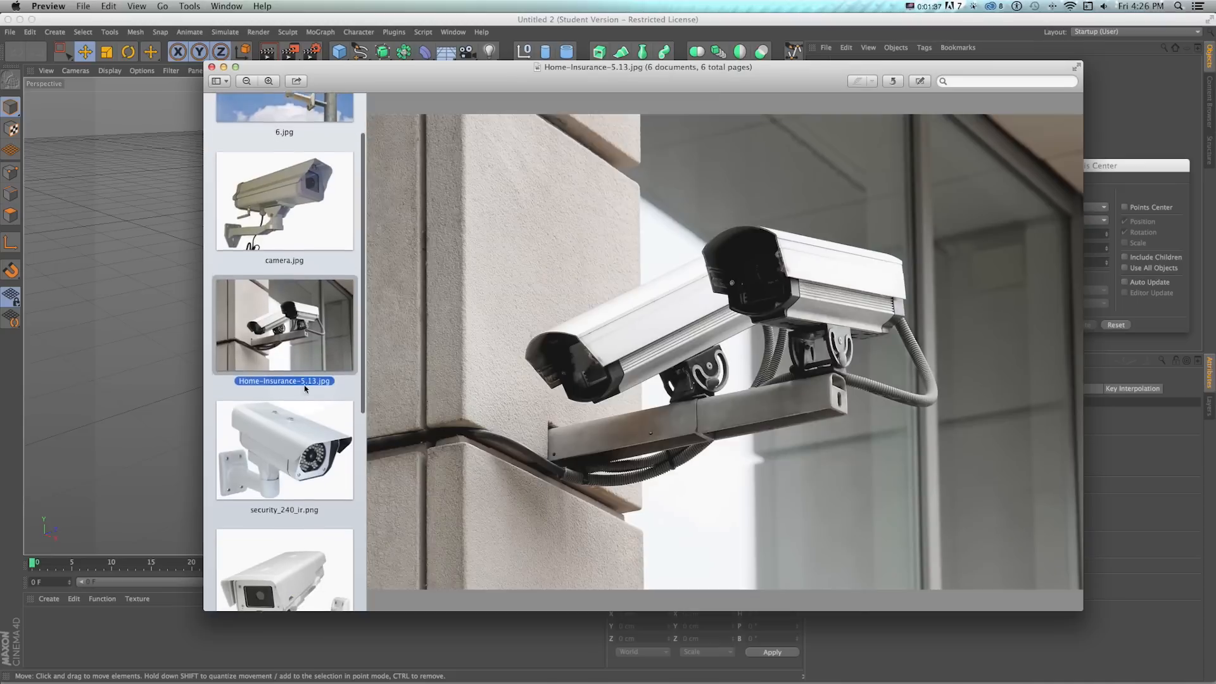
{"action": "left_click", "coordinate": [296, 428]}
{"action": "scroll", "coordinate": [279, 437], "scroll_direction": "down", "scroll_amount": 2}
{"action": "left_click", "coordinate": [256, 443]}
{"action": "scroll", "coordinate": [256, 444], "scroll_direction": "down", "scroll_amount": 3}
{"action": "left_click", "coordinate": [256, 430]}
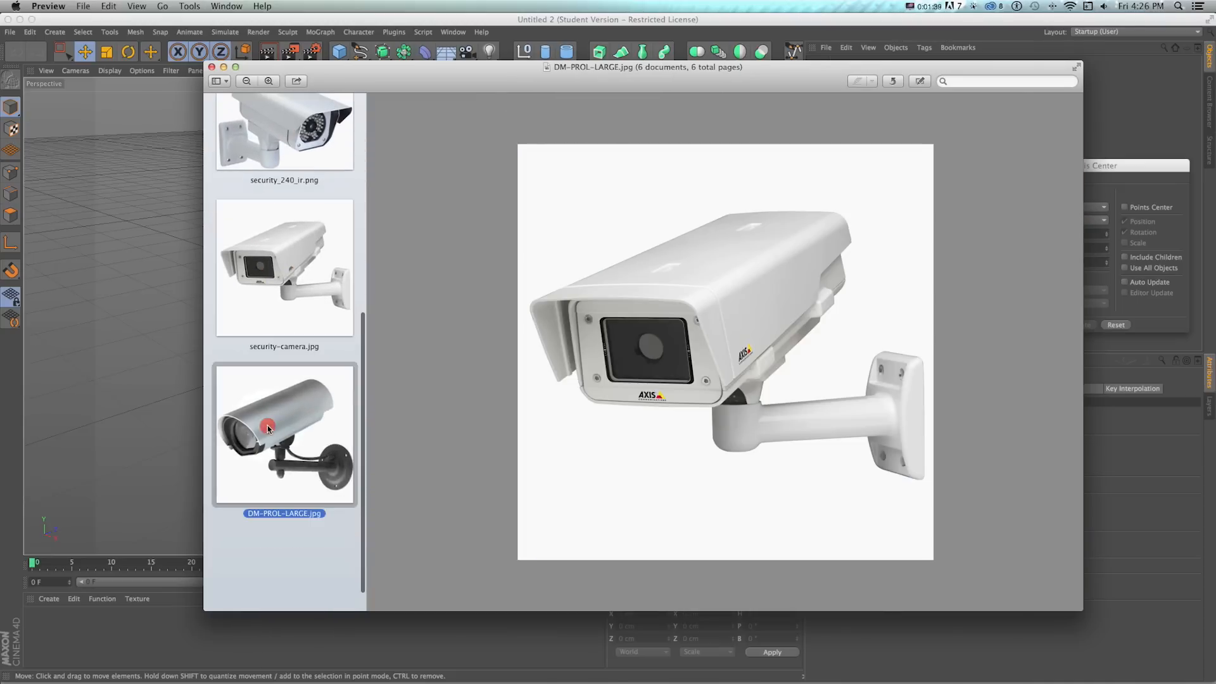
- Resize the reference window to examine the camera and wall mount in DM-PROL-LARGE.jpg, and switch back to CINEMA 4D
{"action": "left_click_drag", "start_coordinate": [1082, 606], "coordinate": [991, 565]}
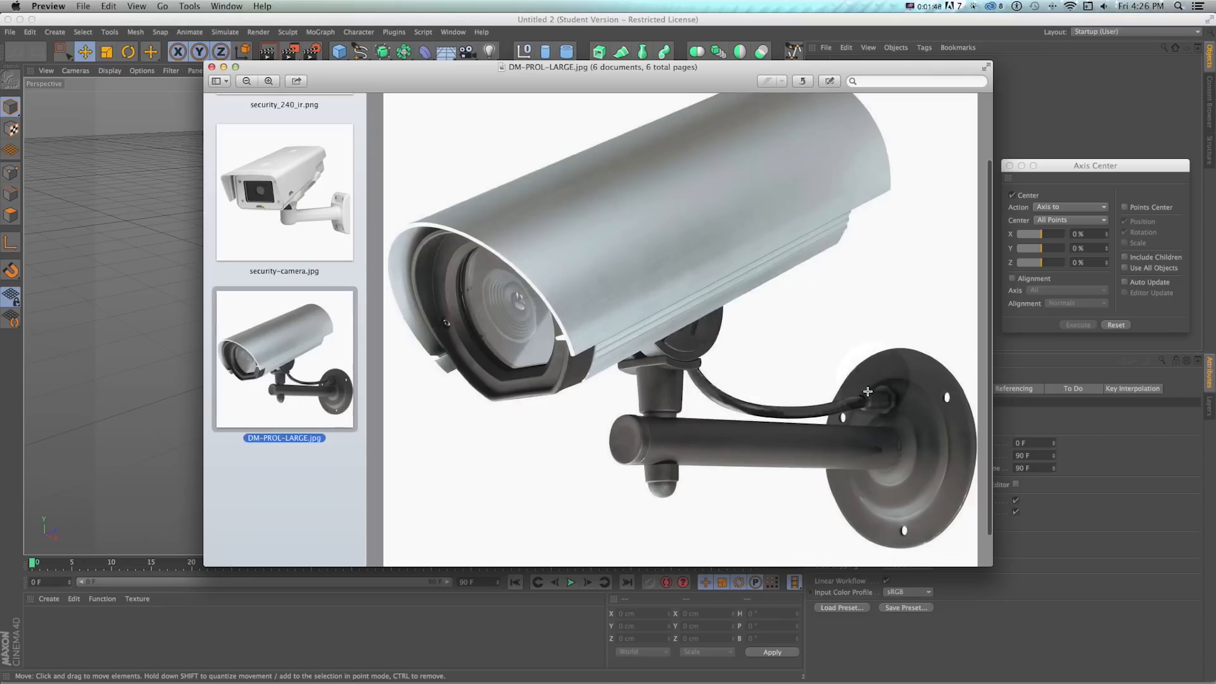
{"action": "left_click_drag", "start_coordinate": [992, 563], "coordinate": [1035, 597]}
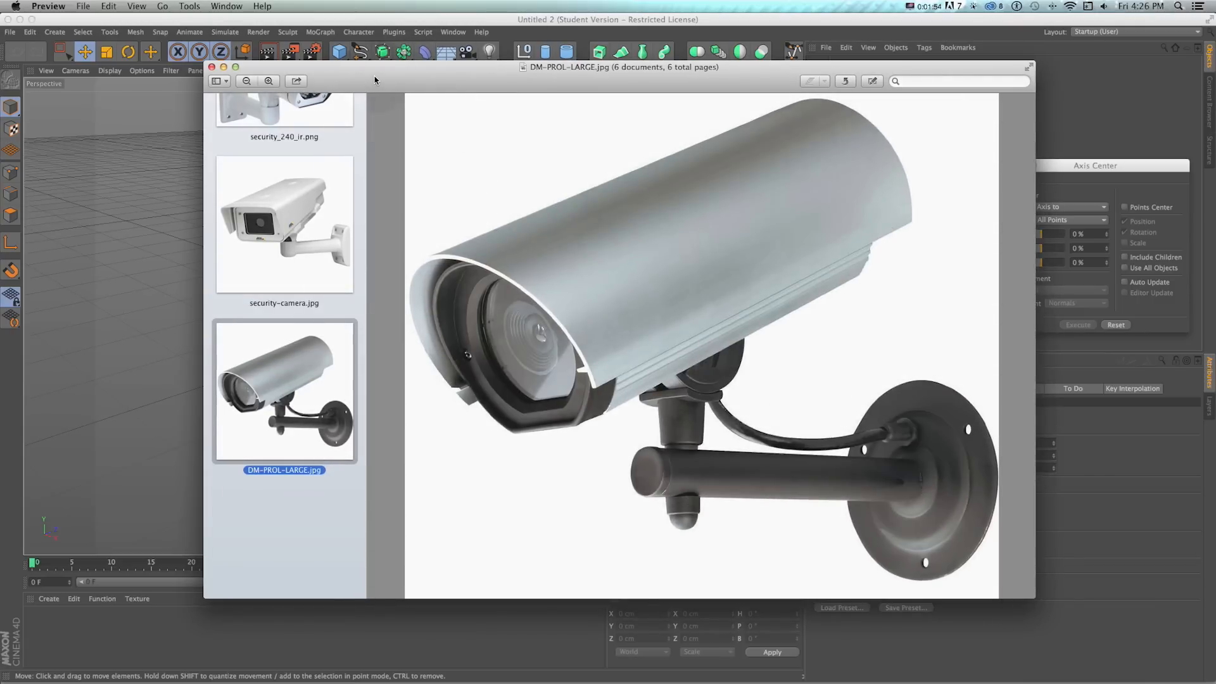
{"action": "left_click", "coordinate": [591, 378]}
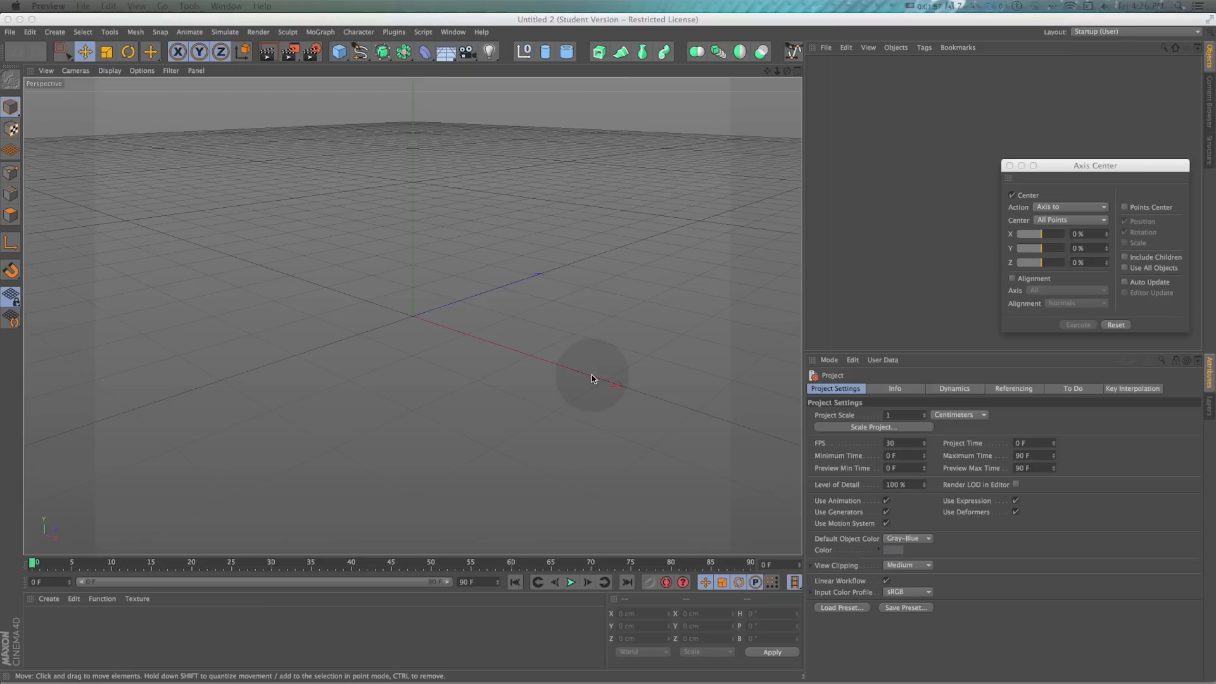
{"action": "left_click", "coordinate": [598, 328]}
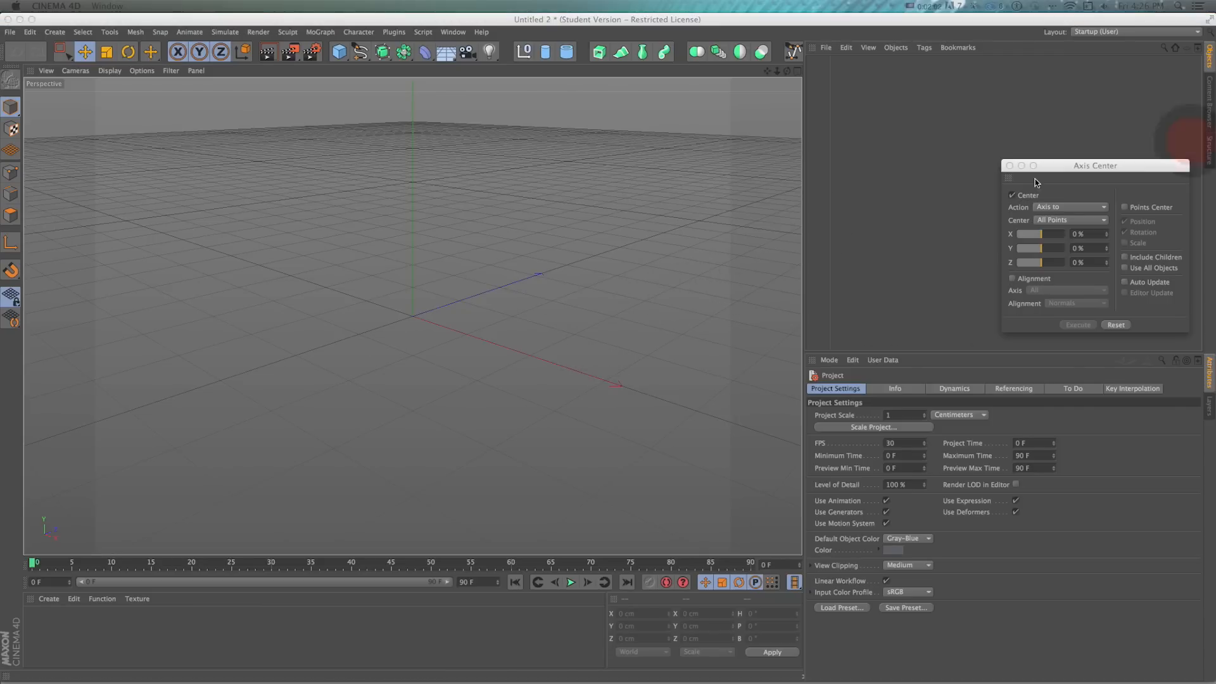
- Create a circle spline and set its plane to XZ
{"action": "left_click_drag", "start_coordinate": [360, 52], "coordinate": [474, 115]}
{"action": "left_click", "coordinate": [891, 475]}
{"action": "left_click", "coordinate": [894, 499]}
{"action": "left_click", "coordinate": [905, 475]}
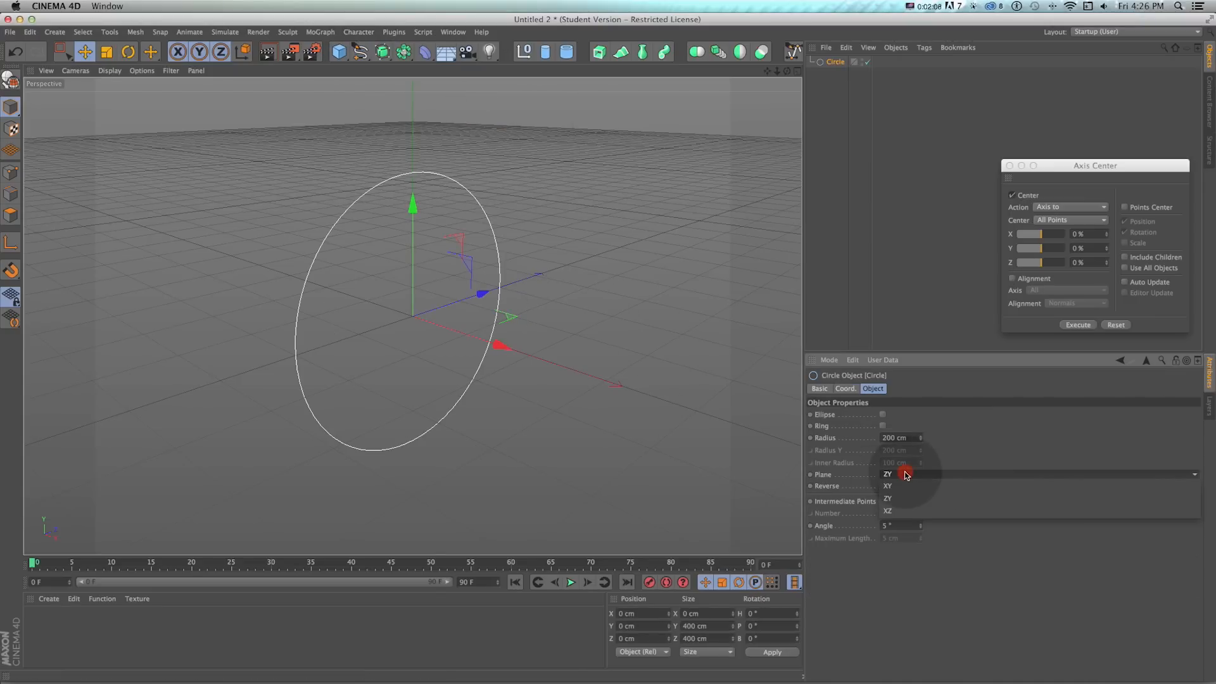
{"action": "left_click", "coordinate": [899, 510]}
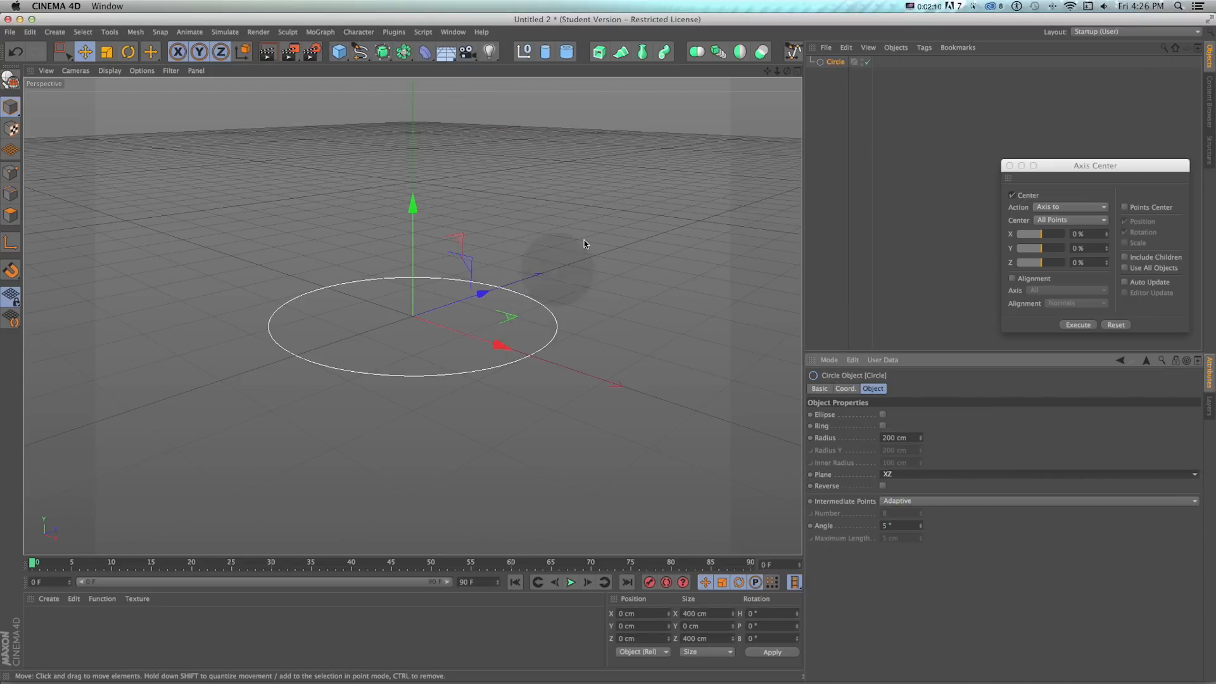
- Duplicate the circle, raise the copy to Y about 11 cm and scale it to a radius of about 192.8 cm
{"action": "left_click_drag", "start_coordinate": [835, 64], "coordinate": [835, 59], "text": "super"}
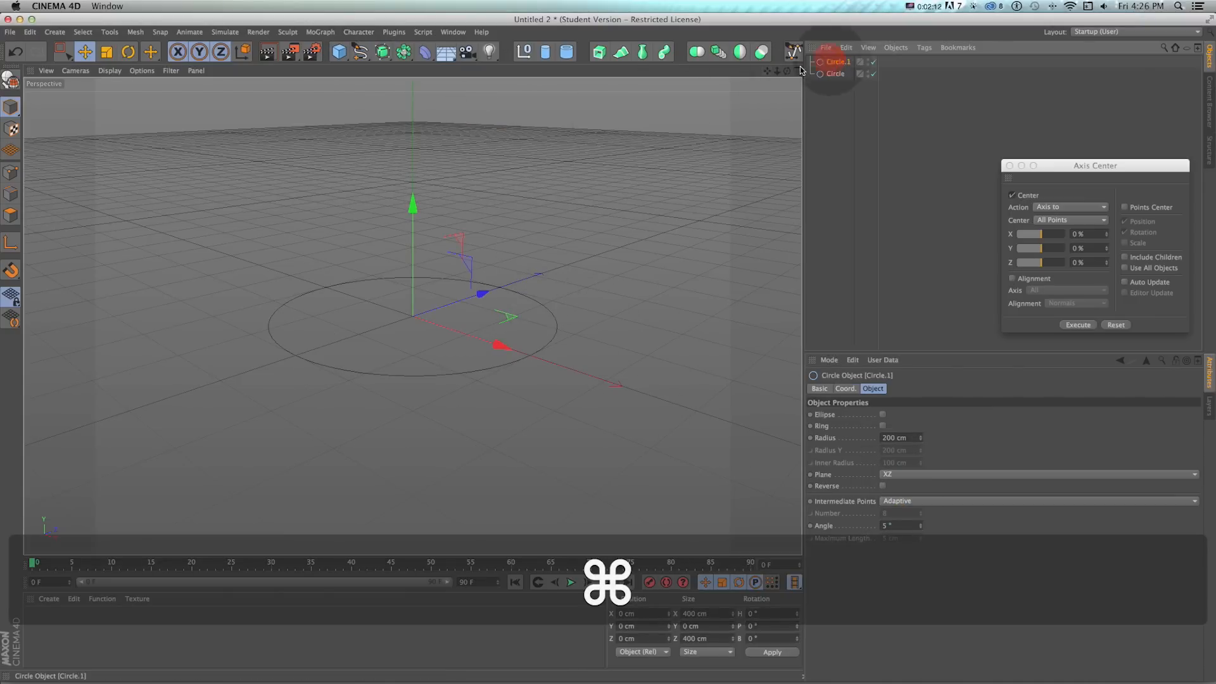
{"action": "key", "text": "e"}
{"action": "key", "text": "t"}
{"action": "left_click_drag", "start_coordinate": [451, 239], "coordinate": [448, 241]}
- Add a Loft object containing both circles and display the viewport shading with lines
{"action": "left_click_drag", "start_coordinate": [385, 54], "coordinate": [500, 89]}
{"action": "left_click_drag", "start_coordinate": [836, 105], "coordinate": [829, 66]}
{"action": "key", "text": "n"}
{"action": "key", "text": "b"}
- Duplicate the upper circle inside the Loft and scale the copy to a radius of about 145.4 cm
{"action": "left_click", "coordinate": [842, 74]}
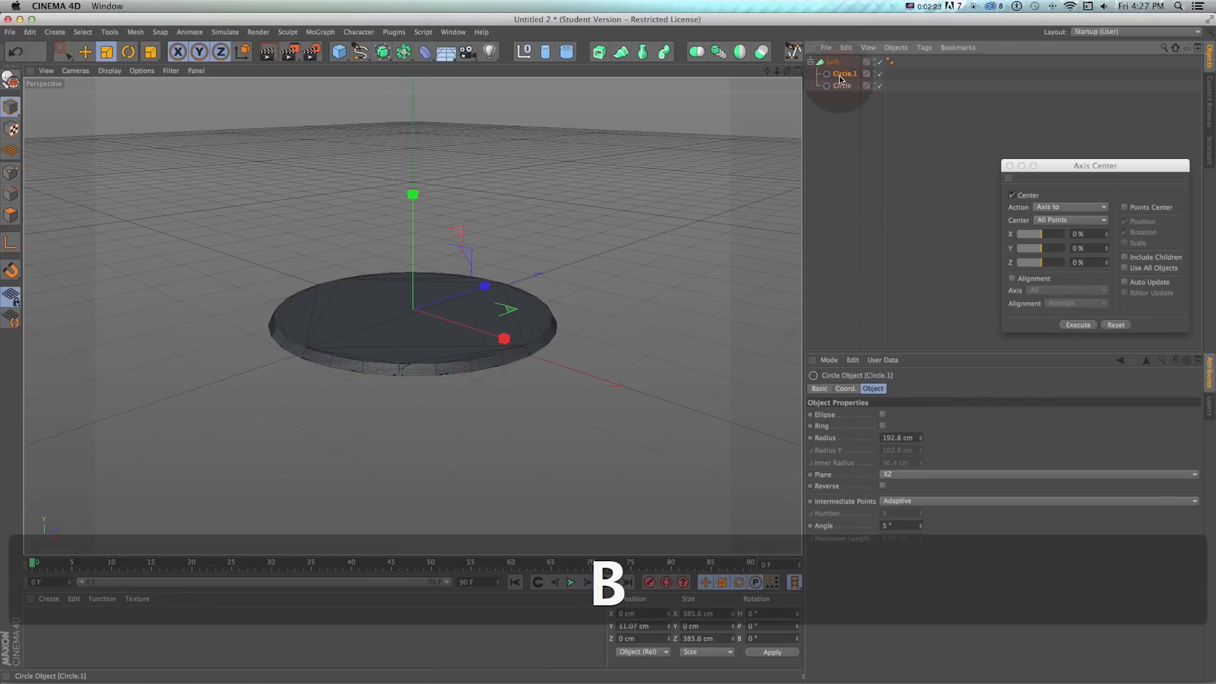
{"action": "key", "text": "super+c"}
{"action": "key", "text": "super+v"}
{"action": "key", "text": "t"}
{"action": "left_click_drag", "start_coordinate": [483, 253], "coordinate": [378, 262]}
{"action": "key", "text": "e"}
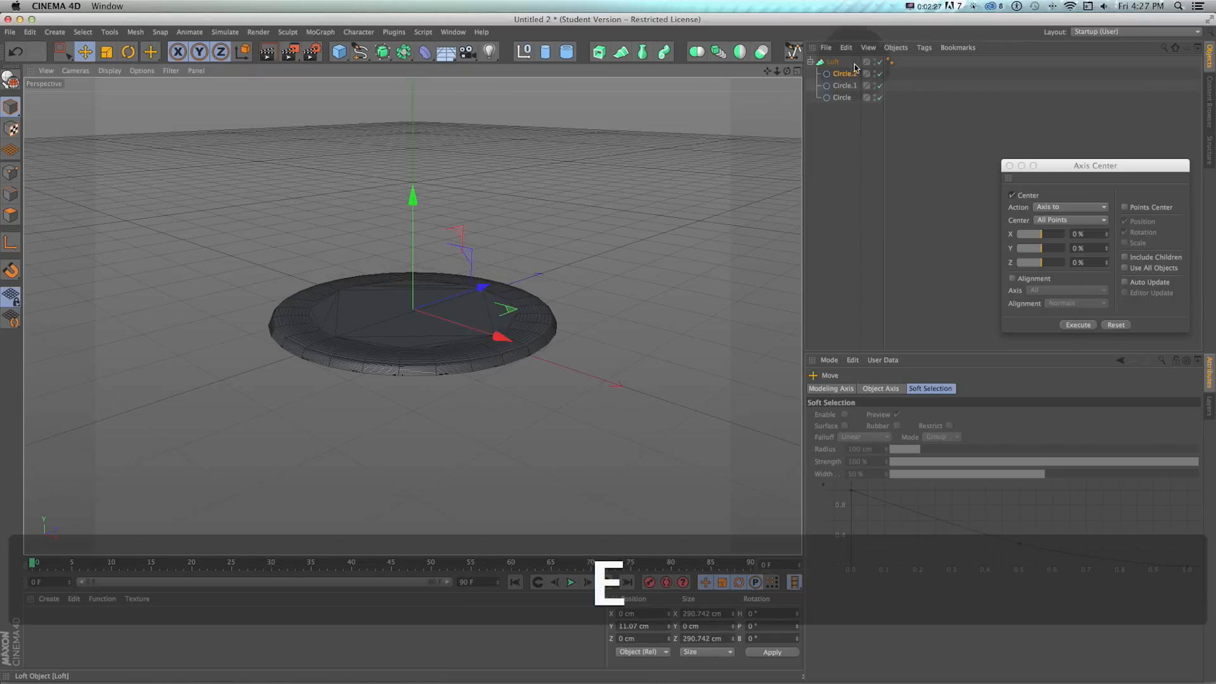
- Duplicate the 145.4 cm circle twice and raise the last copy to Y about 26.4 cm
{"action": "key", "text": "super+c"}
{"action": "key", "text": "super+v"}
{"action": "key", "text": "super+Tab"}
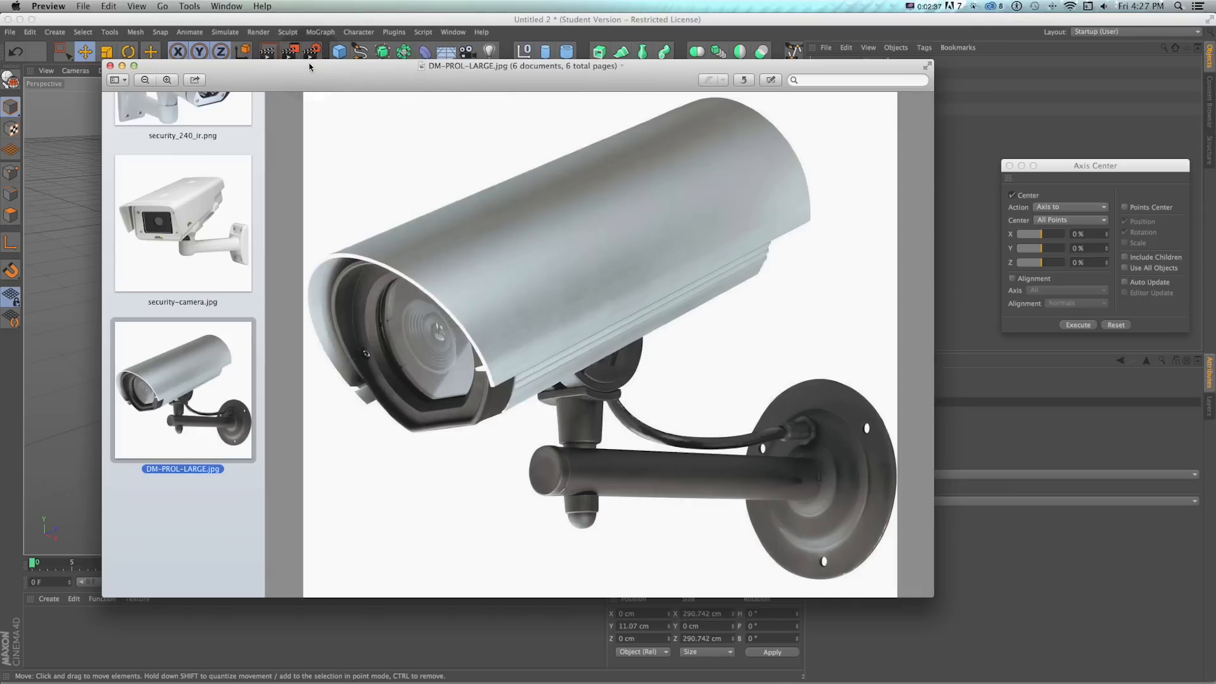
{"action": "key", "text": "super+Tab"}
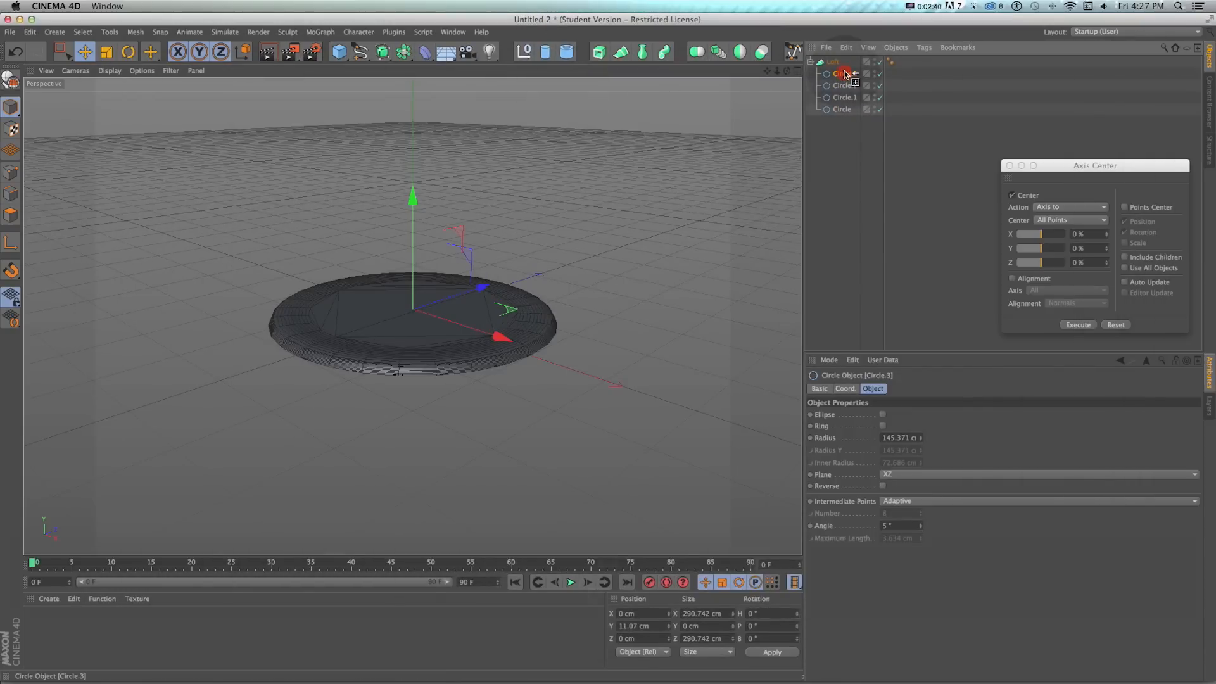
{"action": "left_click_drag", "start_coordinate": [846, 75], "coordinate": [846, 68], "text": "super"}
{"action": "key", "text": "e"}
{"action": "left_click_drag", "start_coordinate": [413, 256], "coordinate": [412, 245]}
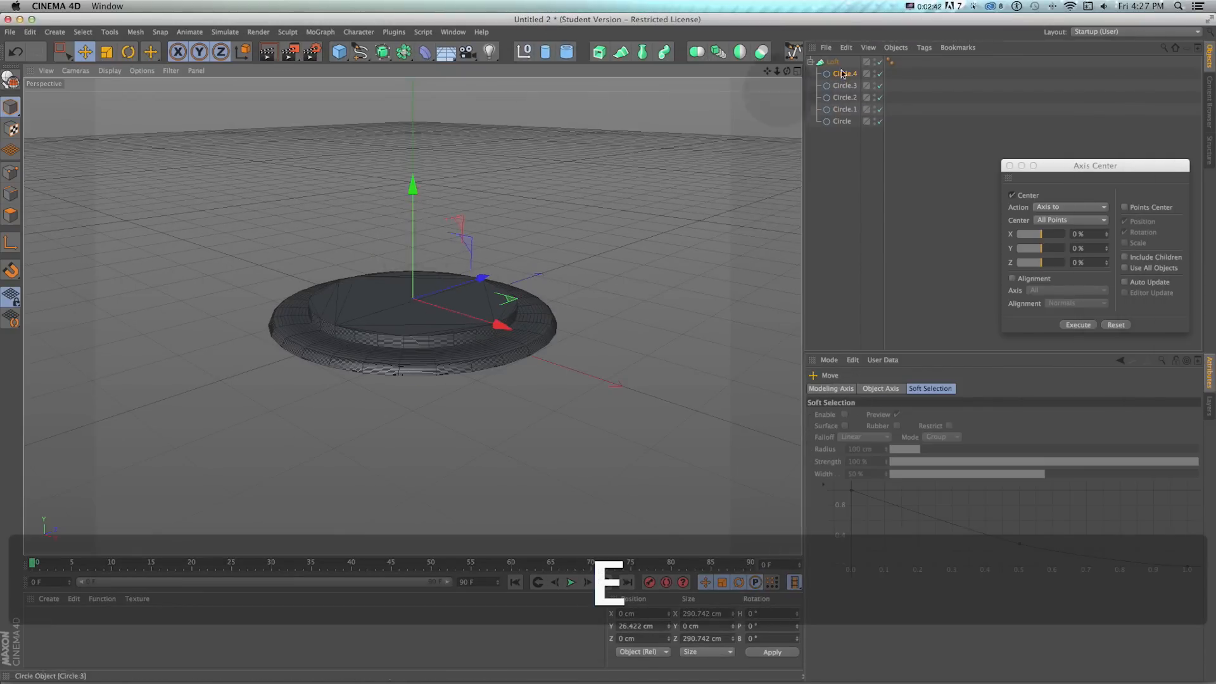
- Duplicate the raised circle, scale the copy to a radius of about 98.7 cm and duplicate it once more
{"action": "left_click_drag", "start_coordinate": [842, 74], "coordinate": [842, 68], "text": "super"}
{"action": "key", "text": "t"}
{"action": "left_click_drag", "start_coordinate": [532, 209], "coordinate": [339, 218]}
{"action": "left_click_drag", "start_coordinate": [840, 75], "coordinate": [840, 70], "text": "super"}
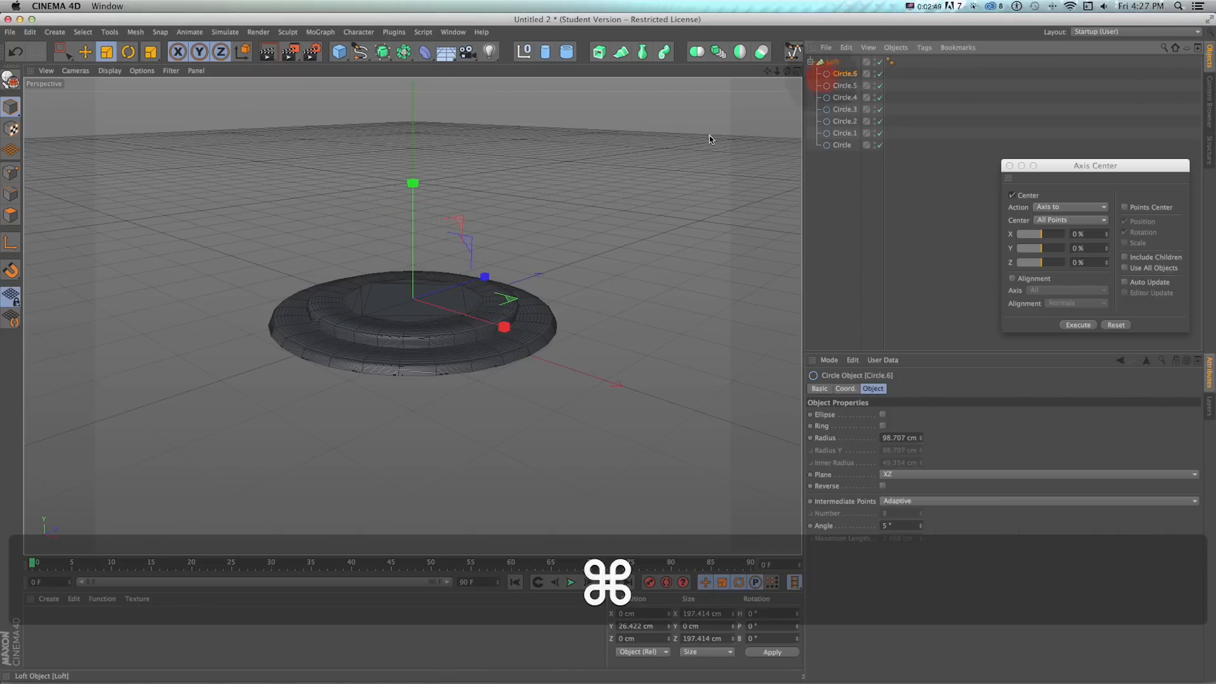
{"action": "key", "text": "e"}
{"action": "left_click_drag", "start_coordinate": [413, 266], "coordinate": [419, 230]}
{"action": "key", "text": "super+z"}
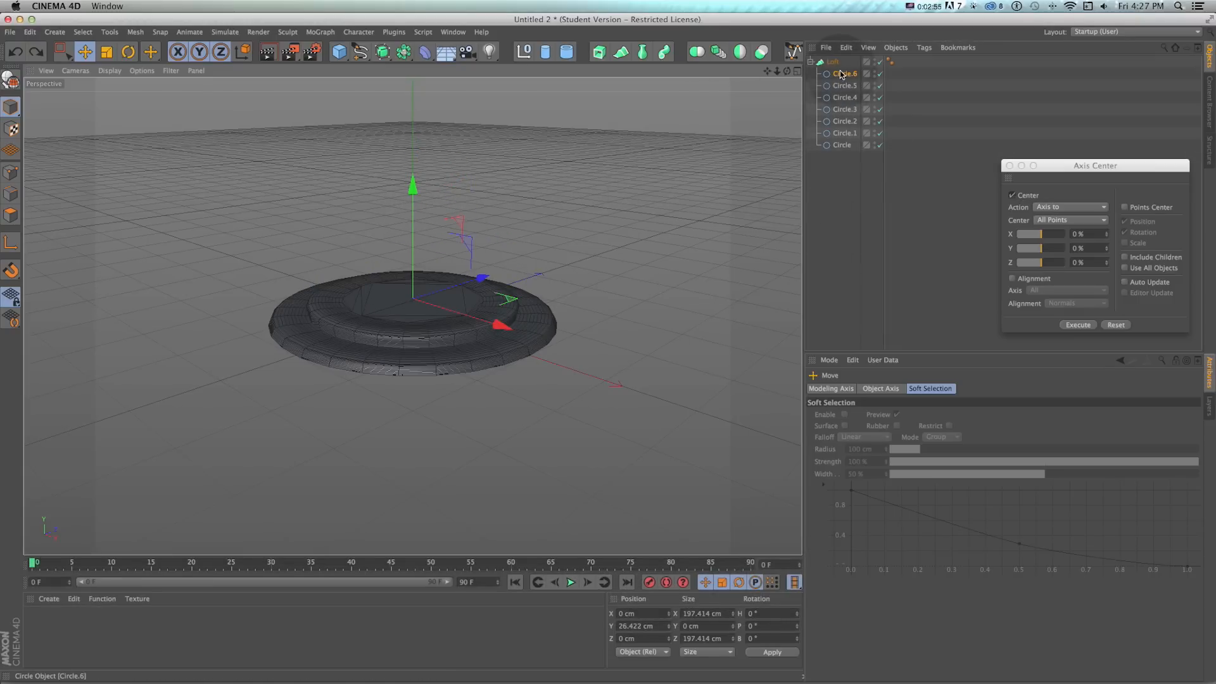
- Duplicate the newest 98.7 cm circle and raise the copy about 79 cm
{"action": "left_click_drag", "start_coordinate": [841, 74], "coordinate": [836, 69], "text": "super"}
{"action": "left_click_drag", "start_coordinate": [419, 243], "coordinate": [423, 182]}
{"action": "key", "text": "super+z"}
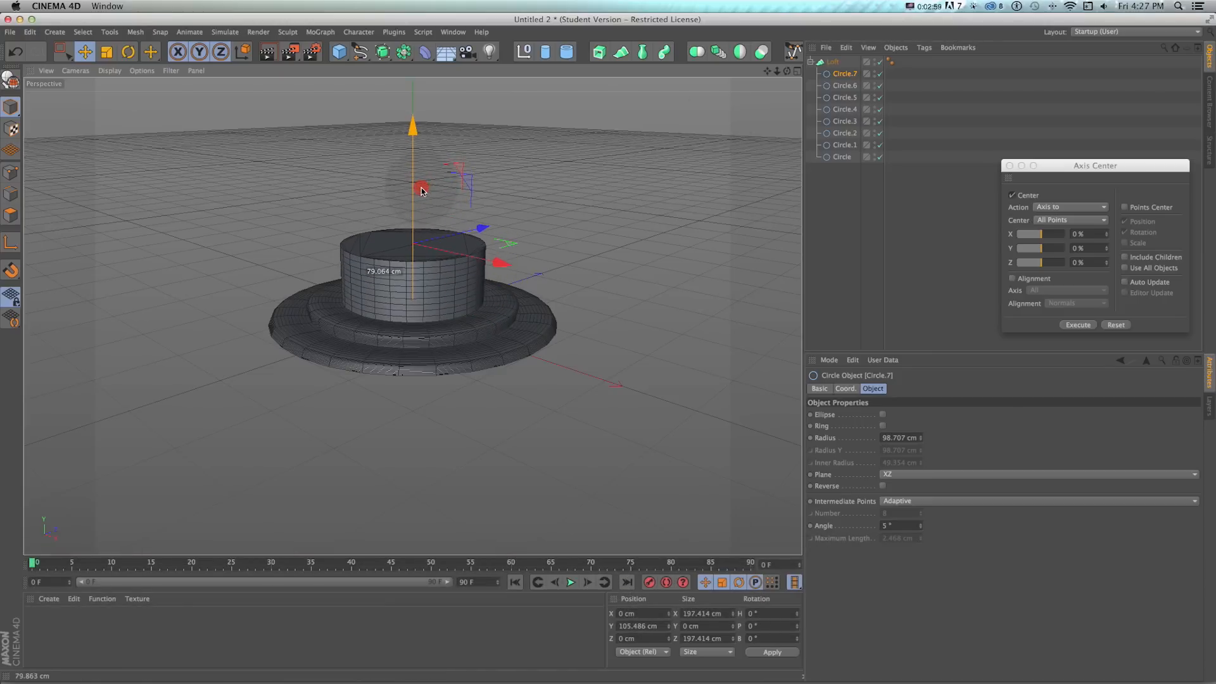
- Scale Circle.6 to about 98% and lower the top circle to Y about 38.5 cm
{"action": "key", "text": "t"}
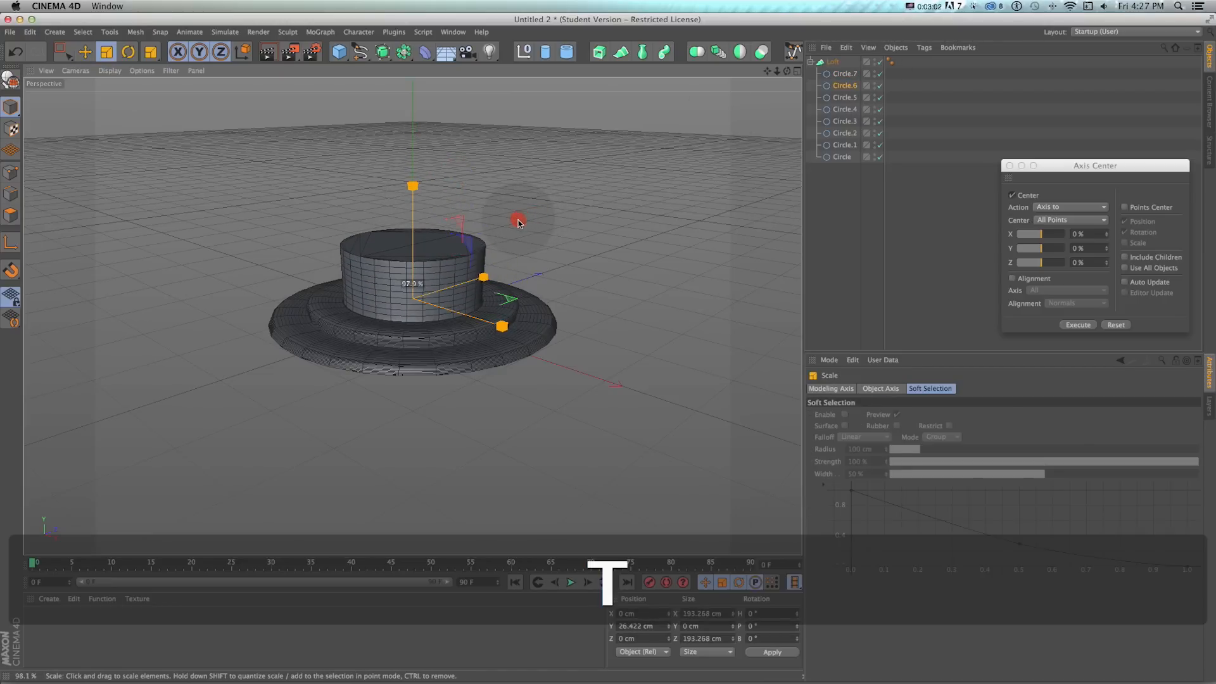
{"action": "left_click_drag", "start_coordinate": [518, 220], "coordinate": [517, 219]}
{"action": "left_click", "coordinate": [838, 74]}
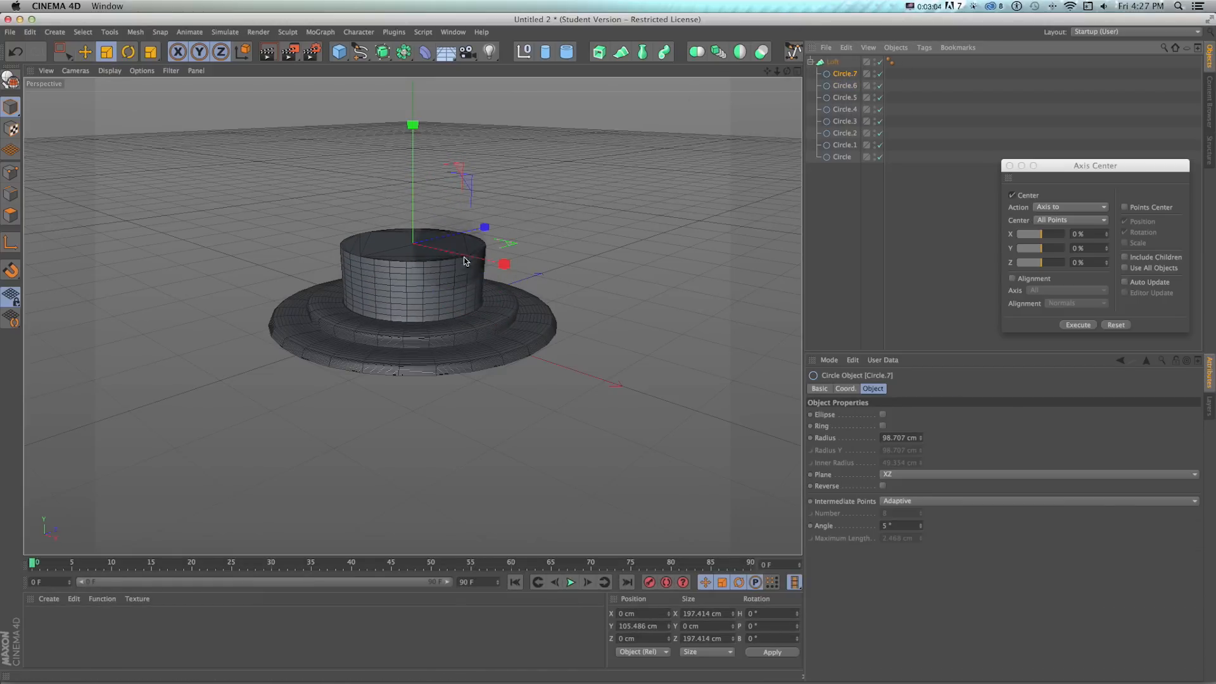
{"action": "key", "text": "e"}
{"action": "left_click_drag", "start_coordinate": [409, 181], "coordinate": [409, 242]}
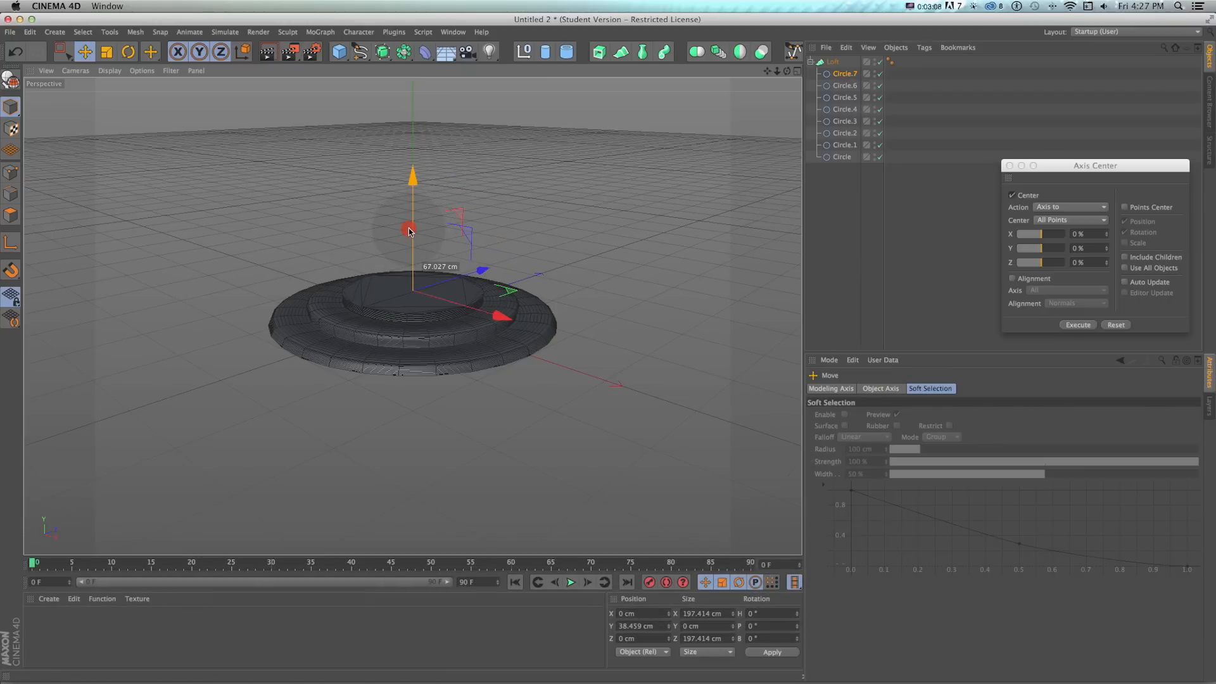
- Duplicate the top circle and scale the copy to a radius of about 80 cm
{"action": "left_click_drag", "start_coordinate": [843, 74], "coordinate": [844, 69], "text": "super"}
{"action": "key", "text": "t"}
{"action": "left_click_drag", "start_coordinate": [416, 243], "coordinate": [363, 246]}
{"action": "key", "text": "e"}
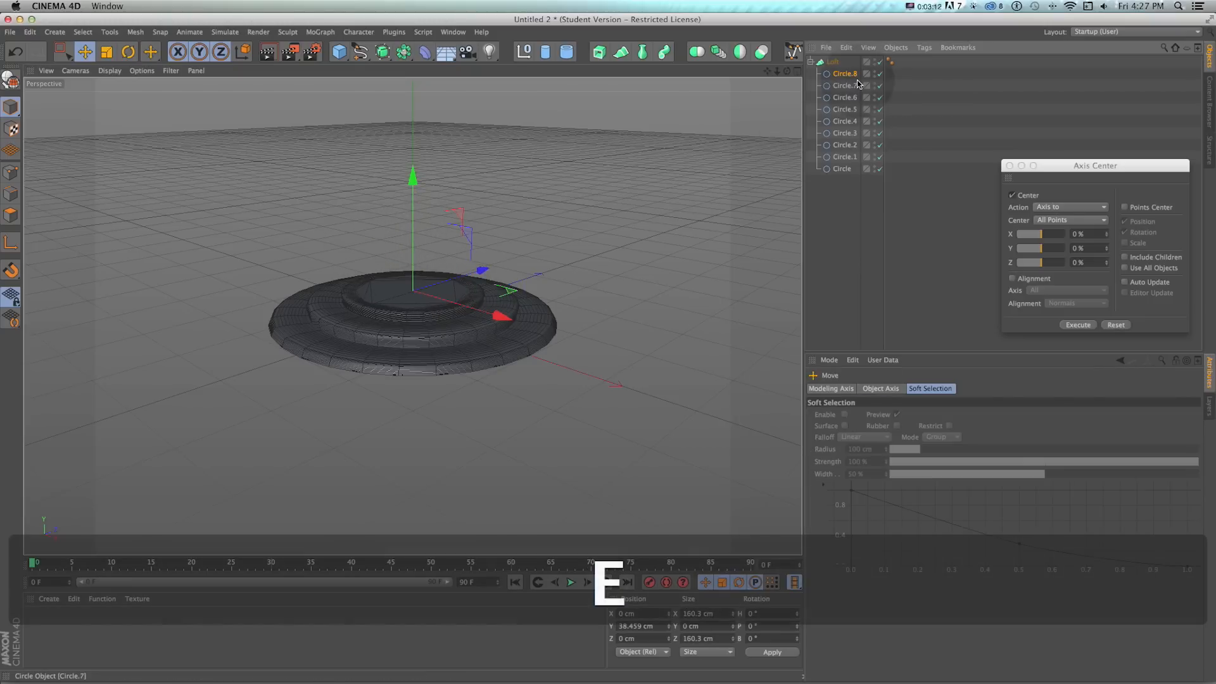
- Duplicate the 80 cm circle, raise the copy to Y about 48.5 cm and scale it down slightly
{"action": "left_click_drag", "start_coordinate": [842, 73], "coordinate": [844, 70], "text": "super"}
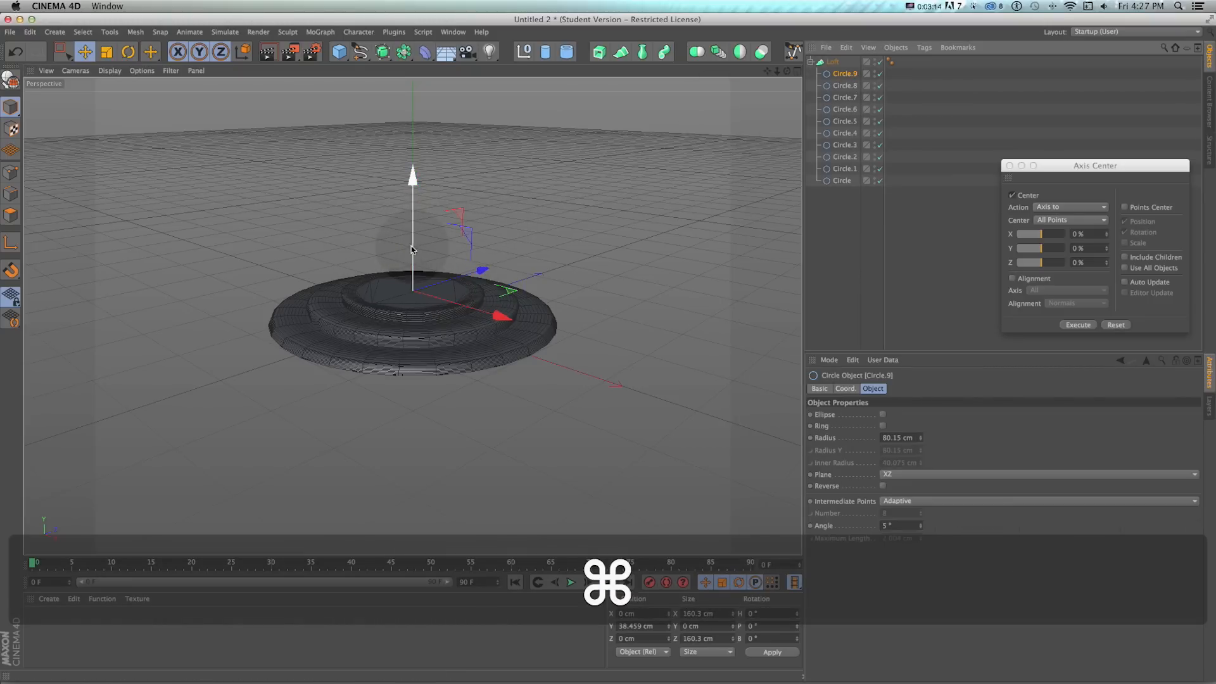
{"action": "key", "text": "t"}
{"action": "mouse_move", "coordinate": [487, 234]}
{"action": "left_mouse_down"}
{"action": "mouse_move", "coordinate": [445, 245]}
{"action": "mouse_move", "coordinate": [467, 239]}
{"action": "left_mouse_up"}
- Duplicate the topmost circle and scale the copy to a radius of about 75 cm
{"action": "left_click_drag", "start_coordinate": [844, 75], "coordinate": [844, 70], "text": "super"}
{"action": "key", "text": "t"}
{"action": "left_click_drag", "start_coordinate": [579, 186], "coordinate": [571, 188]}
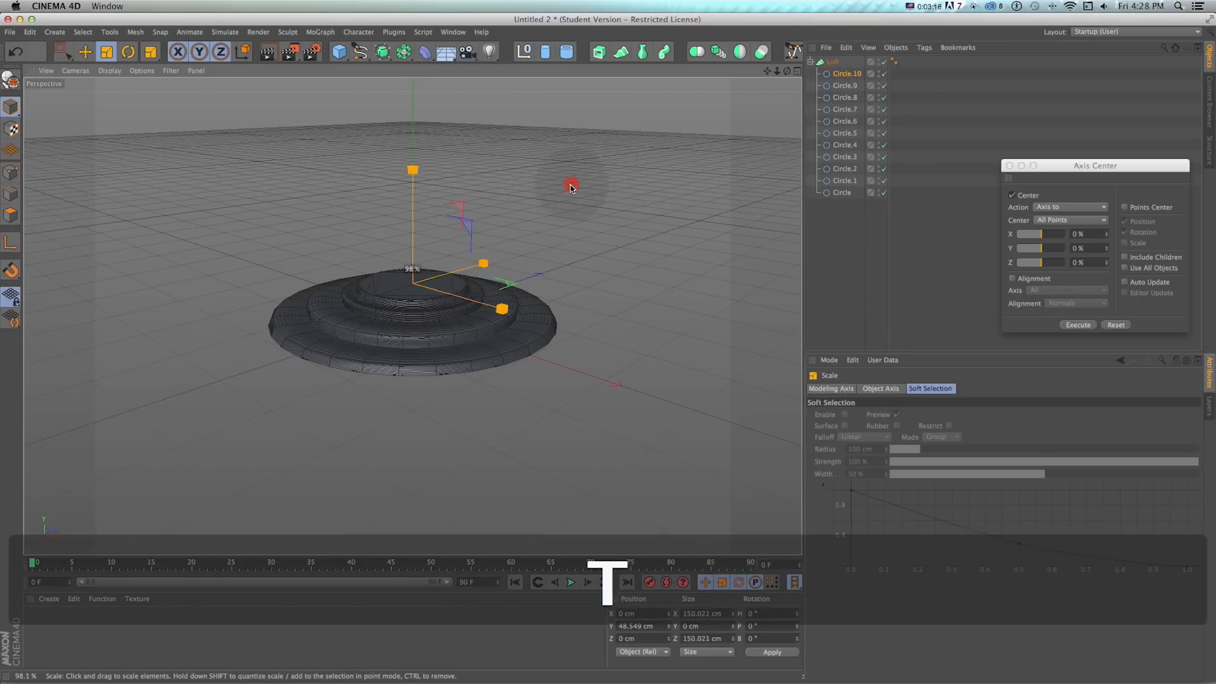
- Duplicate the 75 cm circle, scale the copy to a radius of about 50 cm and duplicate that copy
{"action": "left_click", "coordinate": [840, 75]}
{"action": "left_click_drag", "start_coordinate": [840, 74], "coordinate": [840, 73], "text": "super"}
{"action": "key", "text": "t"}
{"action": "left_click_drag", "start_coordinate": [642, 141], "coordinate": [535, 174]}
{"action": "left_click_drag", "start_coordinate": [431, 191], "coordinate": [436, 189]}
{"action": "left_click_drag", "start_coordinate": [844, 75], "coordinate": [843, 73], "text": "super"}
- Duplicate the 50 cm circle and lower the copy to Y about 0.7 cm to sink a hole into the mount's centre
{"action": "left_click_drag", "start_coordinate": [294, 382], "coordinate": [309, 417], "text": "alt"}
{"action": "scroll", "coordinate": [437, 326], "scroll_direction": "up", "scroll_amount": 3}
{"action": "left_click_drag", "start_coordinate": [848, 71], "coordinate": [848, 66], "text": "super"}
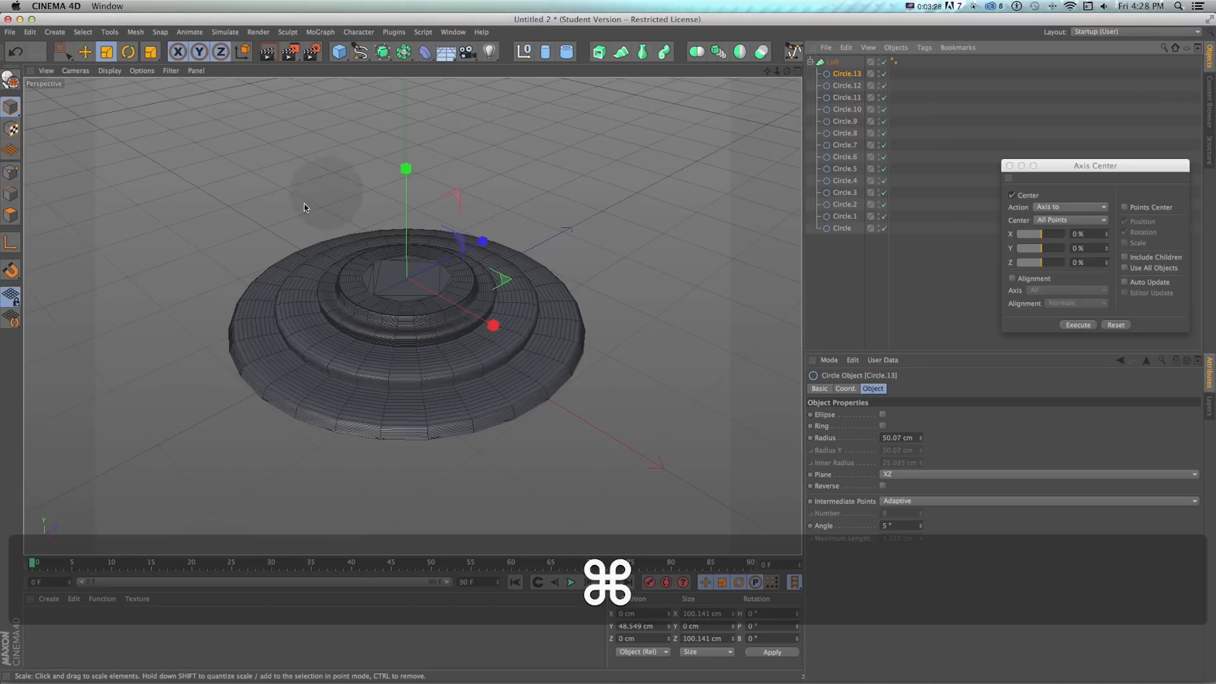
{"action": "key", "text": "e"}
{"action": "left_click_drag", "start_coordinate": [410, 231], "coordinate": [415, 237]}
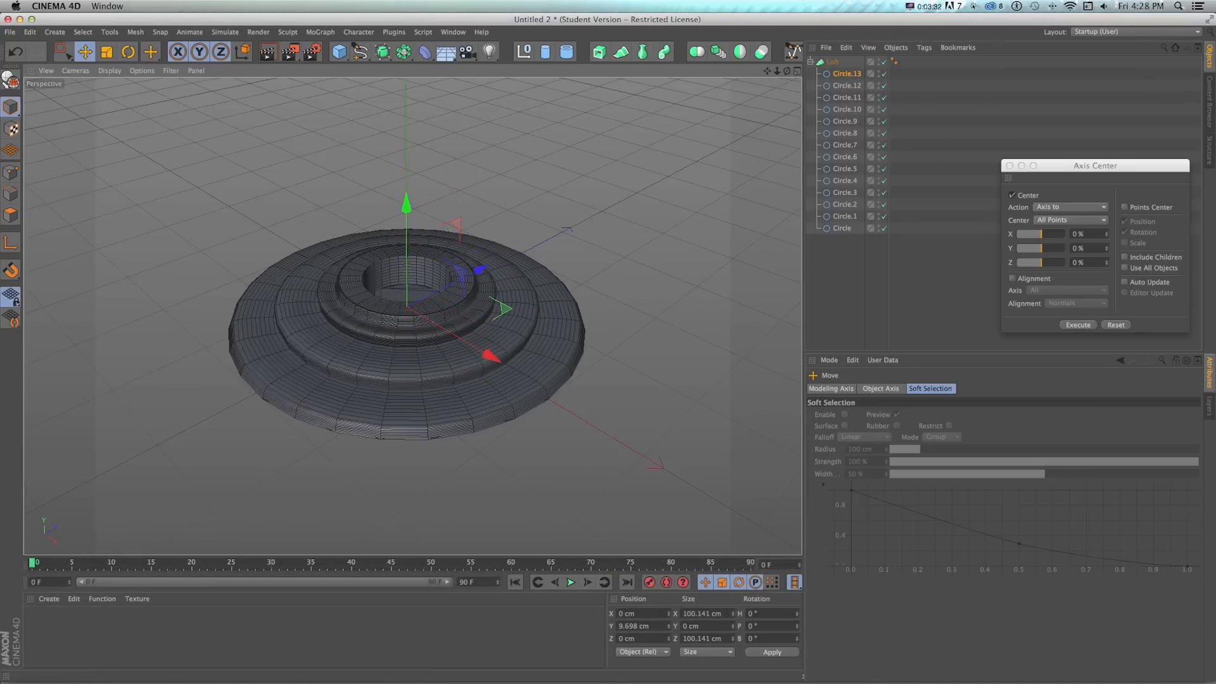
{"action": "left_click_drag", "start_coordinate": [1215, 57], "coordinate": [735, 70]}
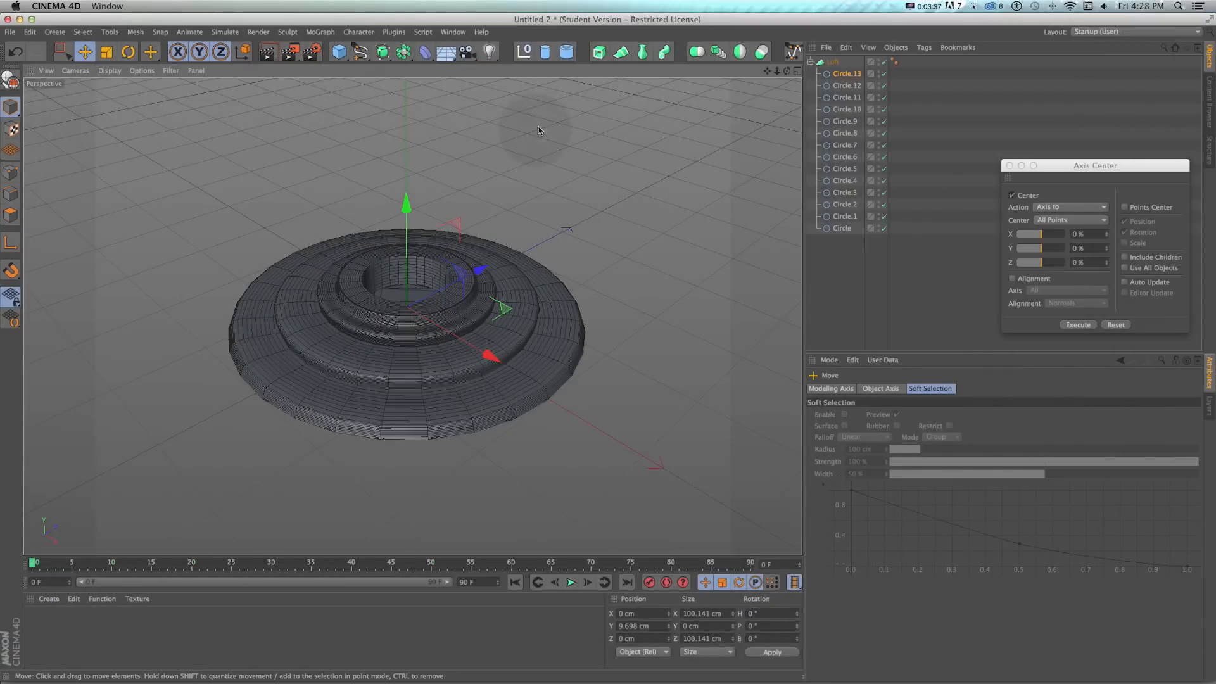
- Set the loft's Mesh Subdivision U to 60 and render the view to check its smoothness
{"action": "key", "text": "super+r"}
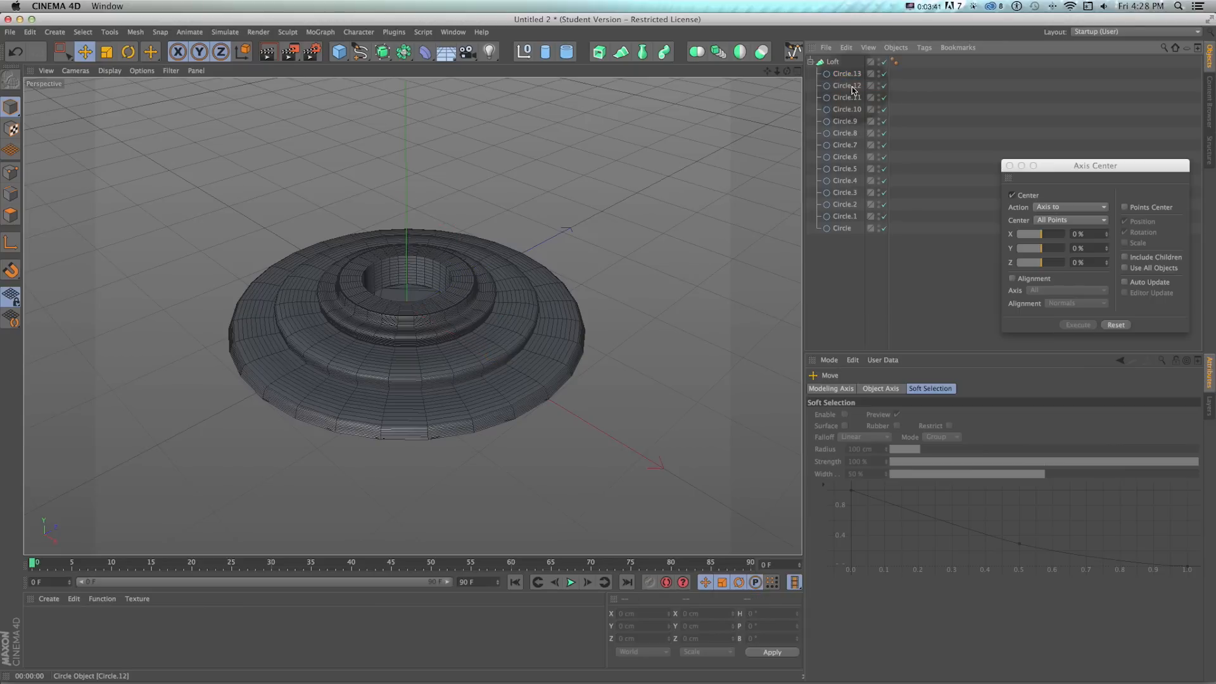
{"action": "left_click", "coordinate": [833, 62]}
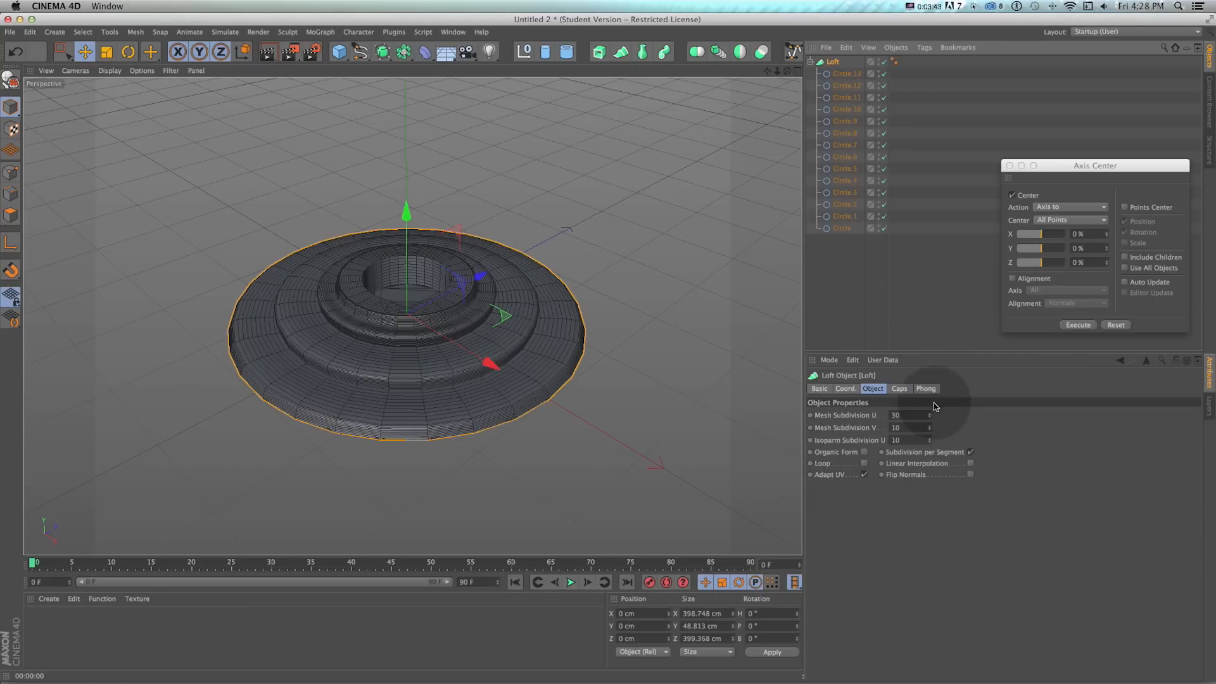
{"action": "left_click", "coordinate": [910, 414]}
{"action": "left_click_drag", "start_coordinate": [909, 415], "coordinate": [870, 417]}
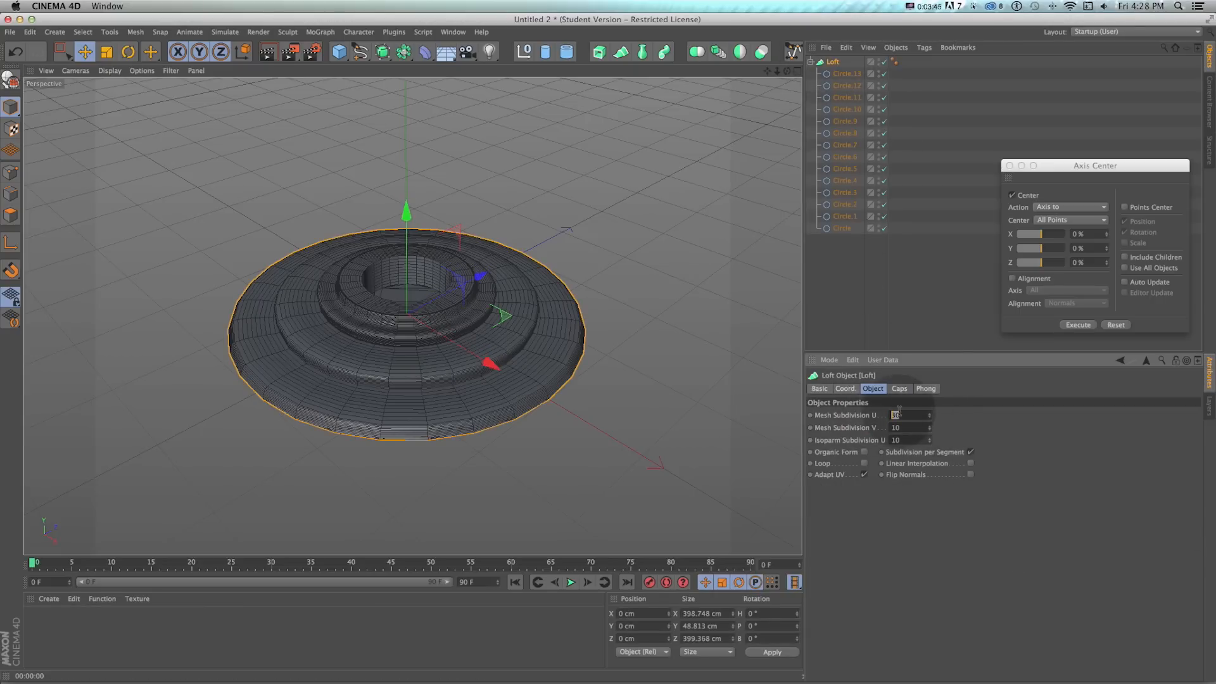
{"action": "type", "text": "60"}
{"action": "key", "text": "Return"}
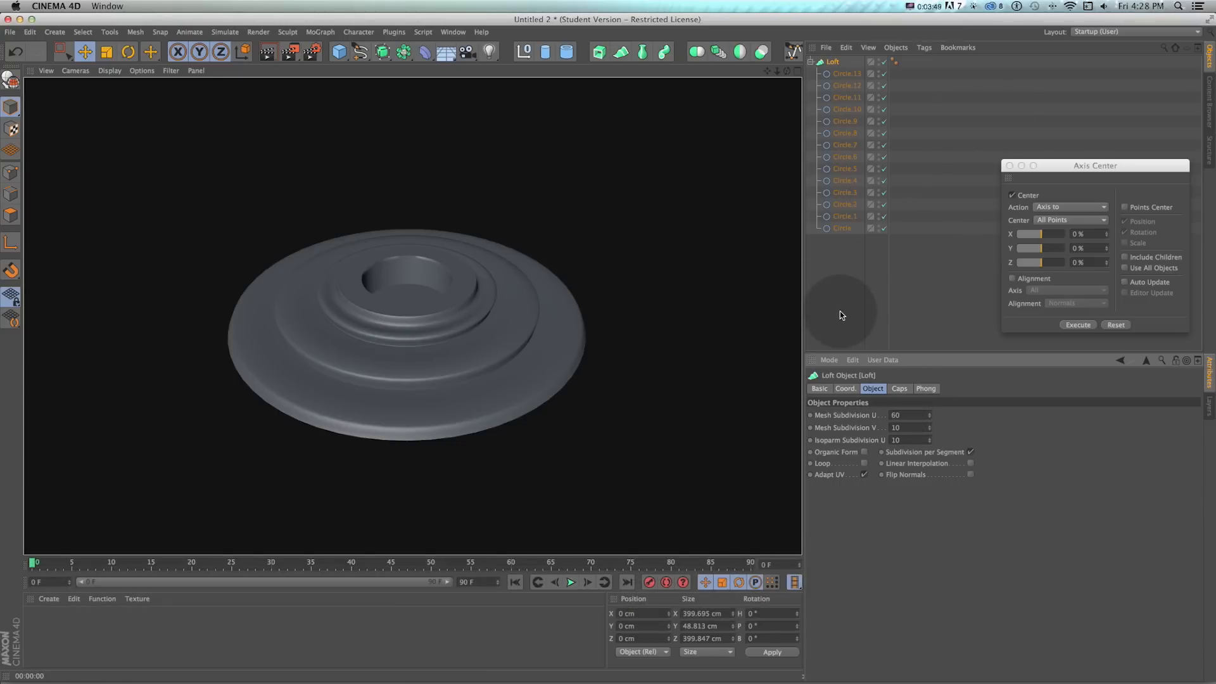
{"action": "left_click", "coordinate": [846, 298]}
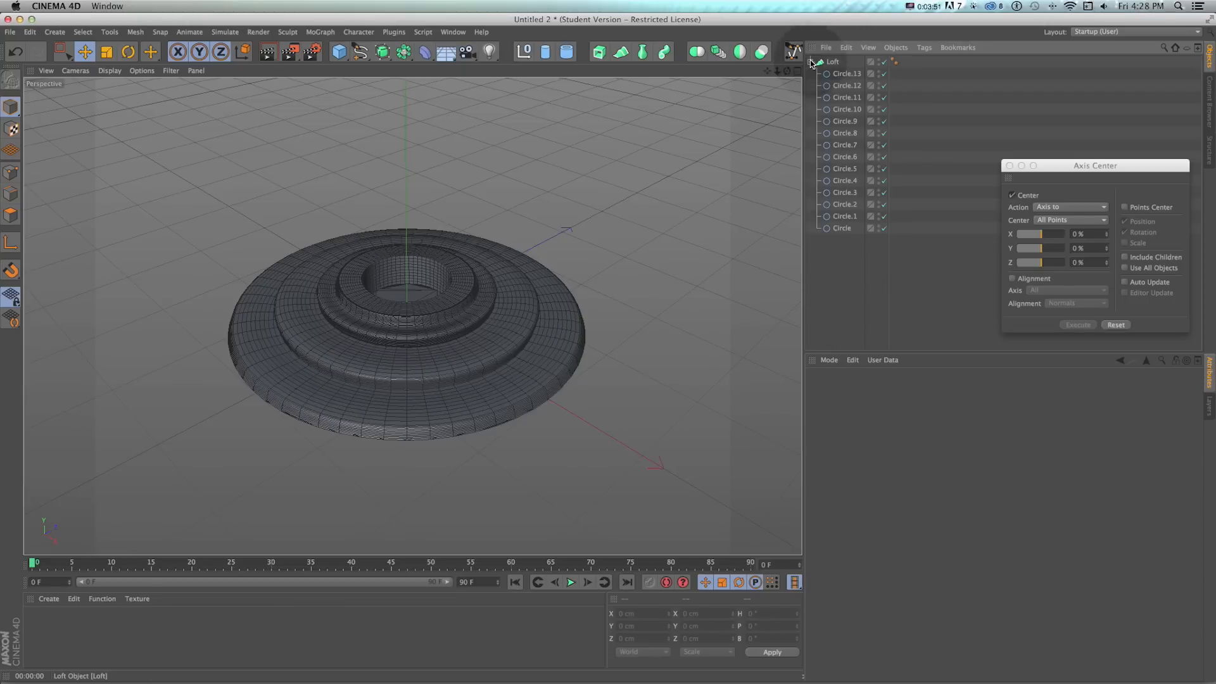
- Rename the loft object as plate
{"action": "left_click", "coordinate": [811, 61]}
{"action": "double_click", "coordinate": [833, 62]}
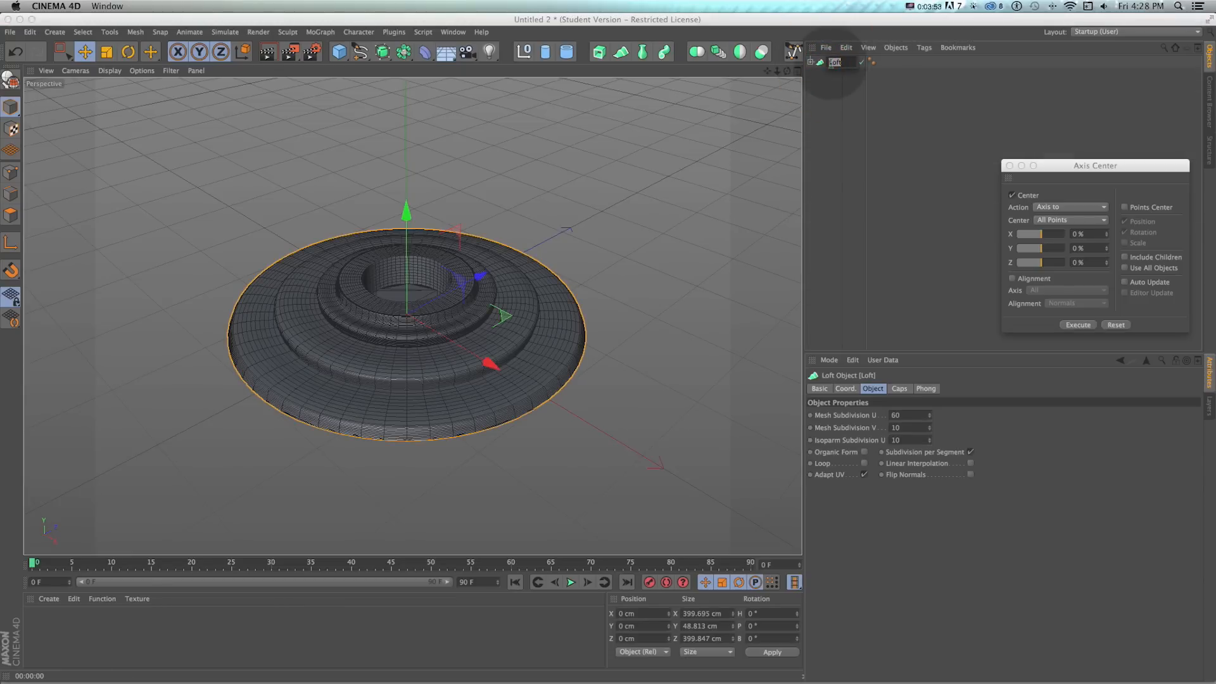
{"action": "type", "text": "plate"}
{"action": "key", "text": "Return"}
{"action": "left_click", "coordinate": [811, 61]}
- Check the mounting arm in the DM-PROL-LARGE.jpg reference in Preview, and save the Cinema 4D scene as Security_Camera_02.c4d
{"action": "left_click_drag", "start_coordinate": [448, 119], "coordinate": [403, 74]}
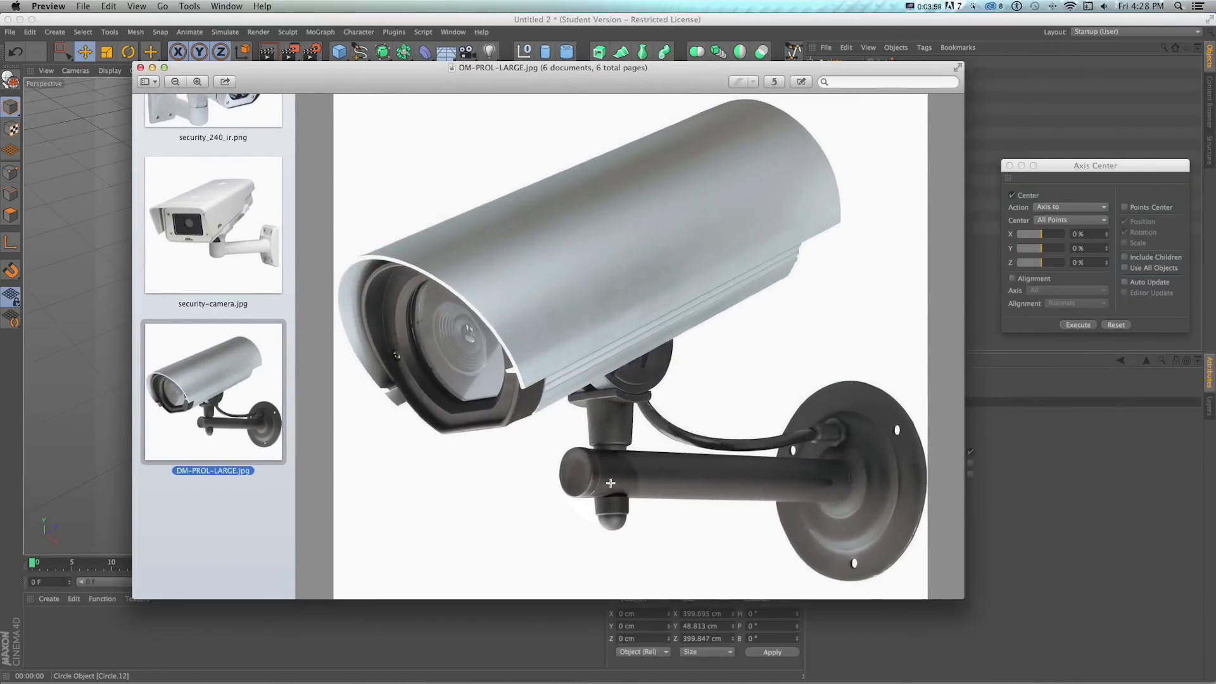
{"action": "left_click_drag", "start_coordinate": [406, 89], "coordinate": [1215, 89]}
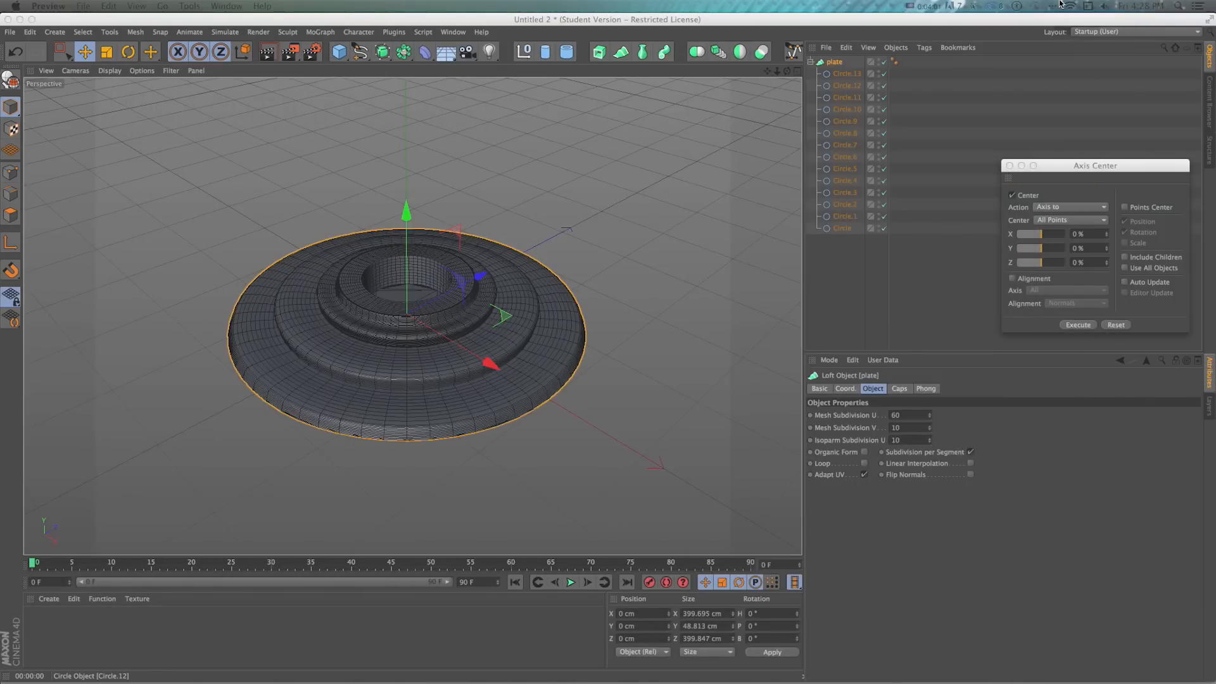
{"action": "left_click", "coordinate": [684, 18]}
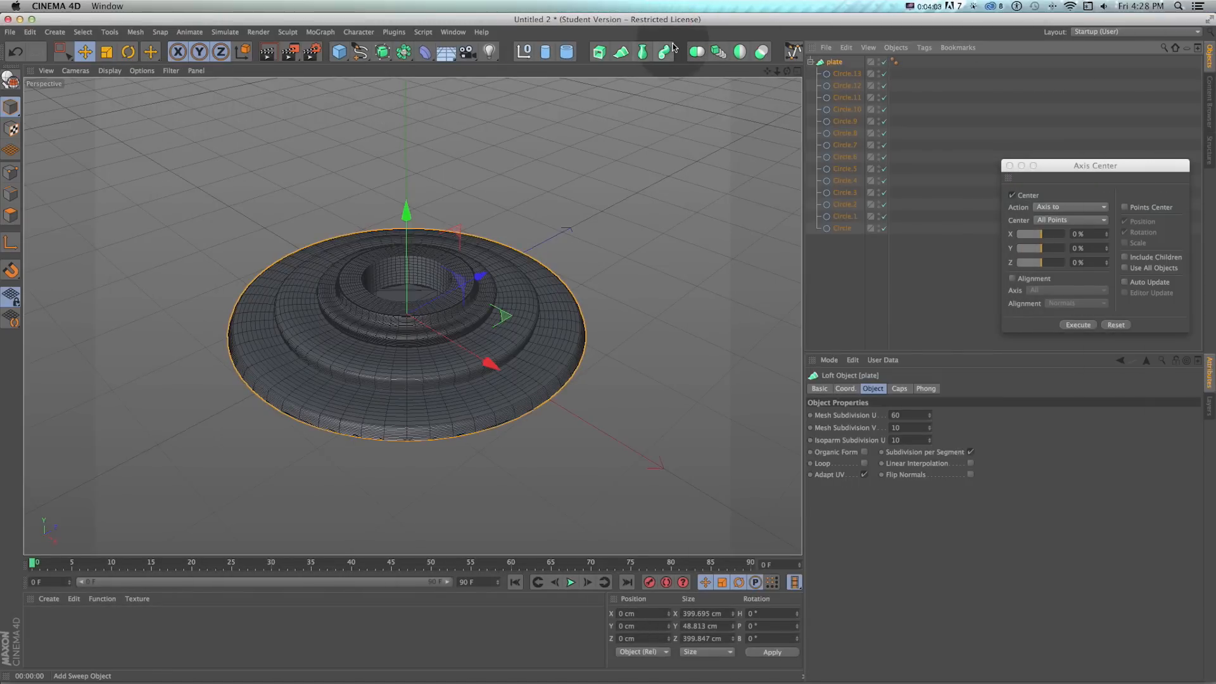
{"action": "key", "text": "super+s"}
{"action": "key", "text": "Return"}
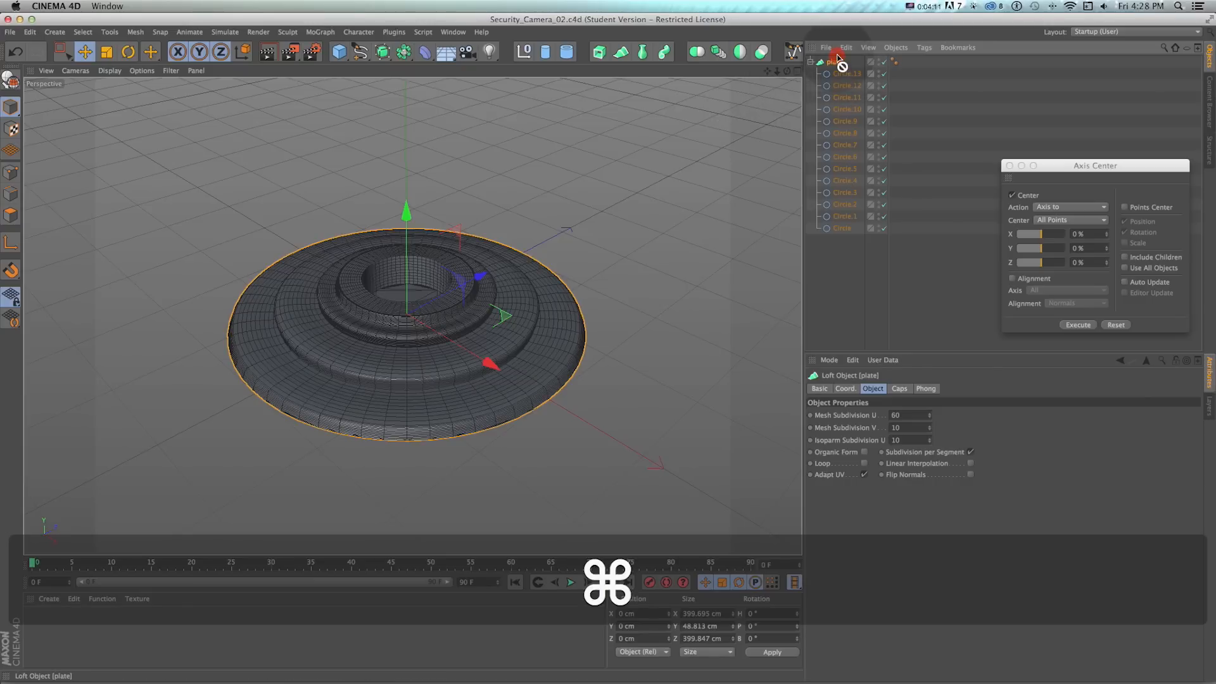
- Duplicate the plate loft and delete every circle in the copy except Circle.12
{"action": "left_click_drag", "start_coordinate": [836, 60], "coordinate": [837, 60], "text": "super"}
{"action": "left_click", "coordinate": [844, 84]}
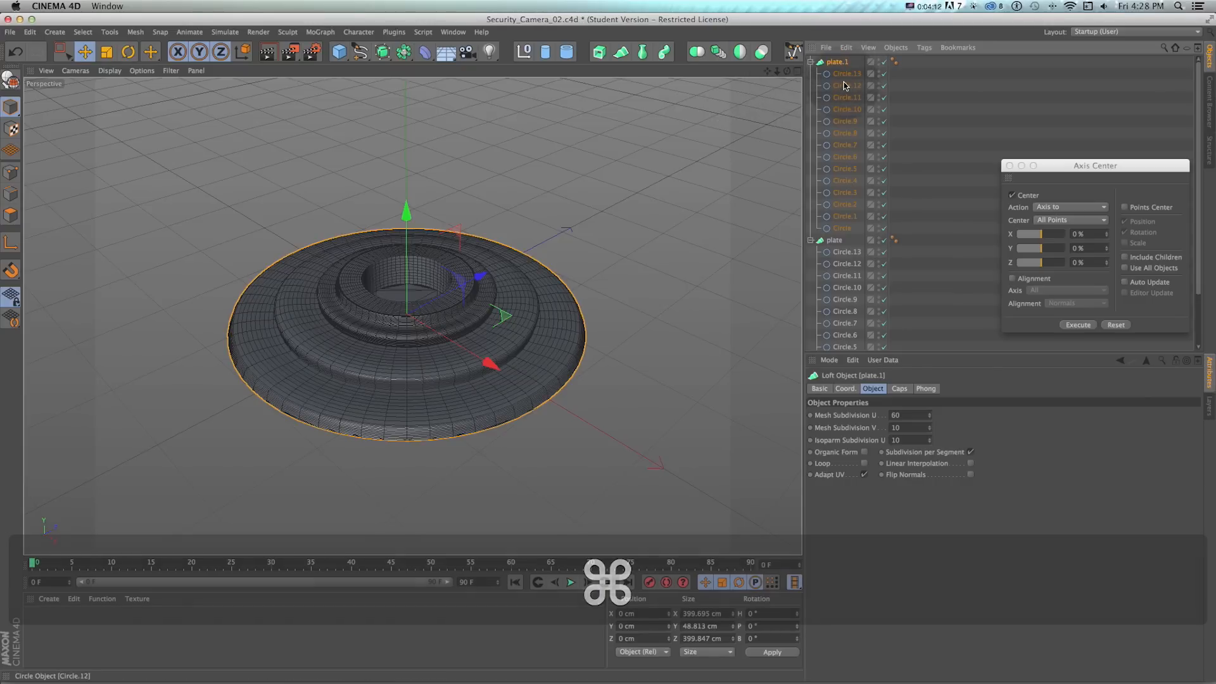
{"action": "left_click", "coordinate": [844, 73]}
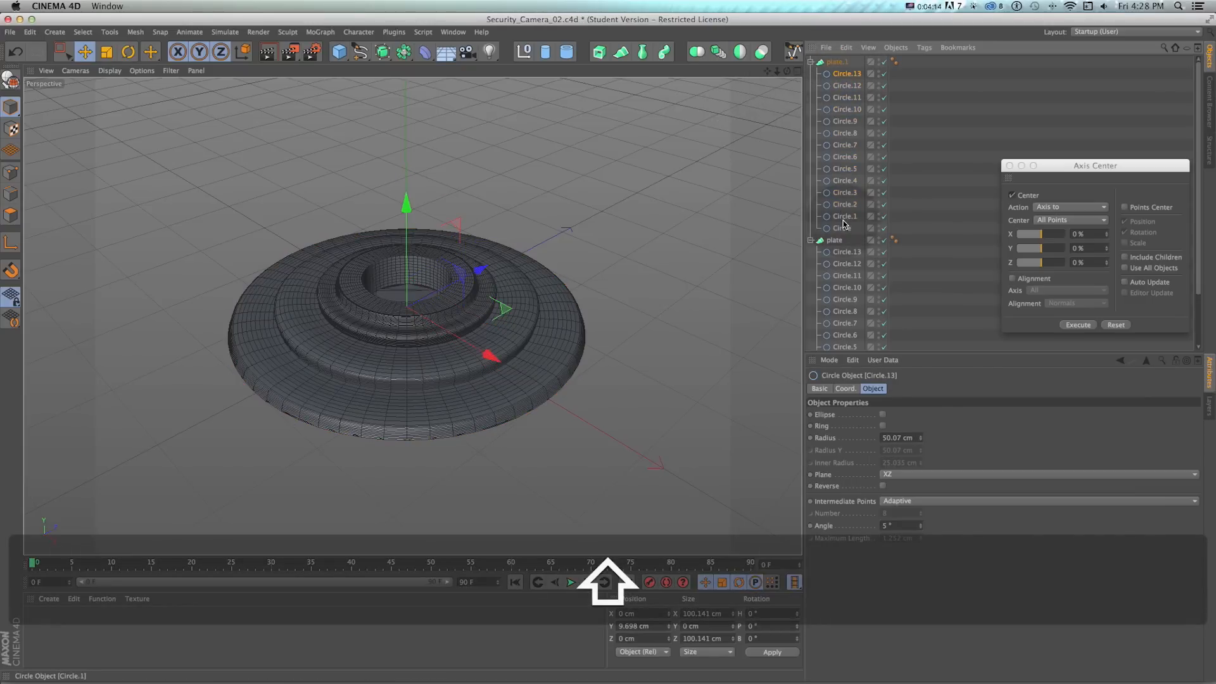
{"action": "left_click", "coordinate": [842, 228], "text": "shift"}
{"action": "left_click", "coordinate": [849, 87], "text": "super"}
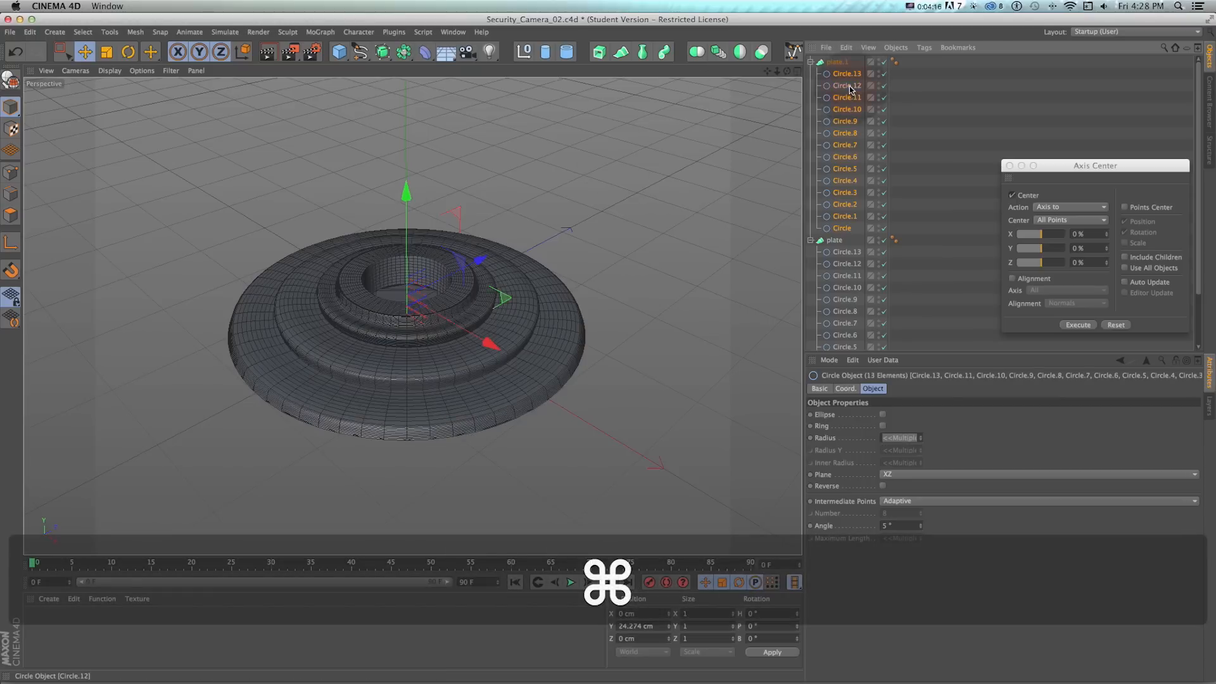
{"action": "key", "text": "Delete"}
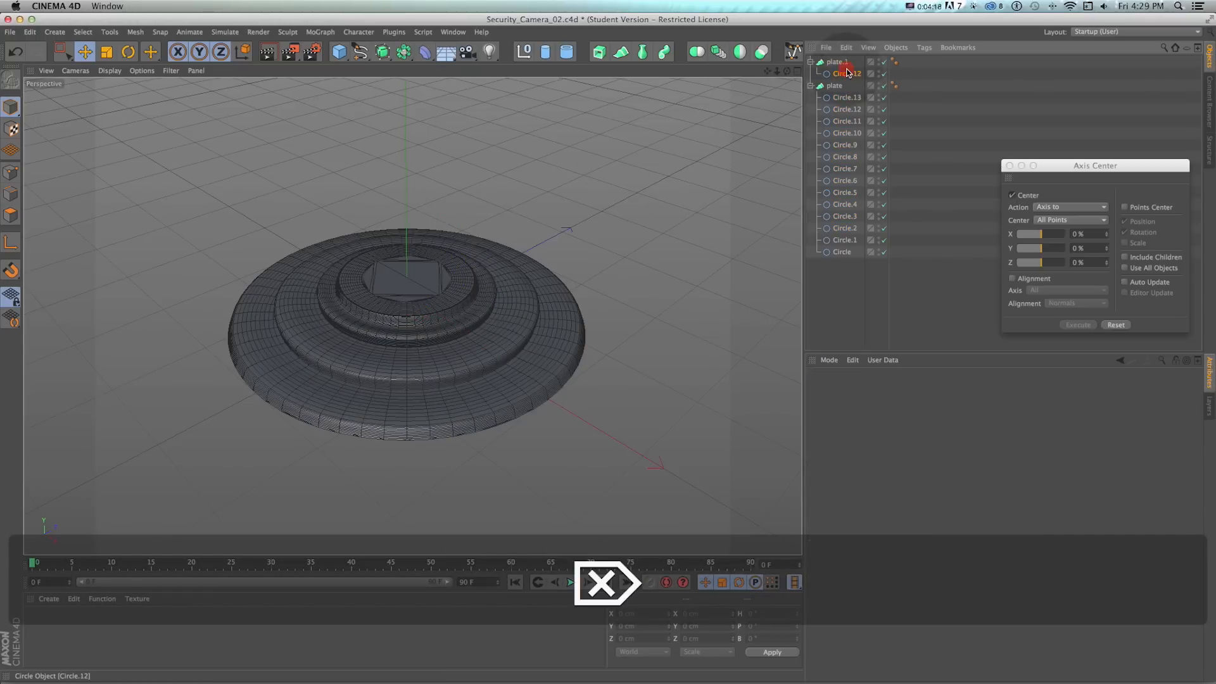
- Scale the duplicated loft's remaining circle down to a radius of about 49.3 cm and render a close view of the hole
{"action": "left_click", "coordinate": [847, 73]}
{"action": "left_click_drag", "start_coordinate": [409, 244], "coordinate": [410, 194]}
{"action": "key", "text": "super+z"}
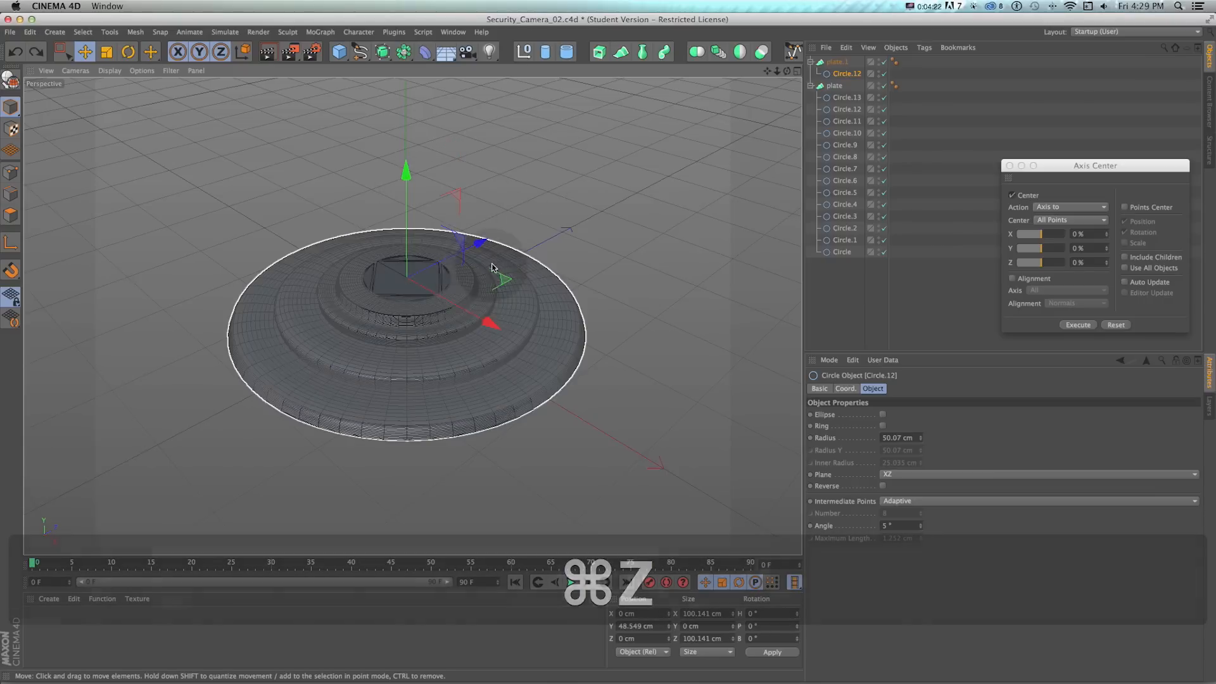
{"action": "key", "text": "t"}
{"action": "left_click_drag", "start_coordinate": [532, 199], "coordinate": [523, 201]}
{"action": "key", "text": "super+r"}
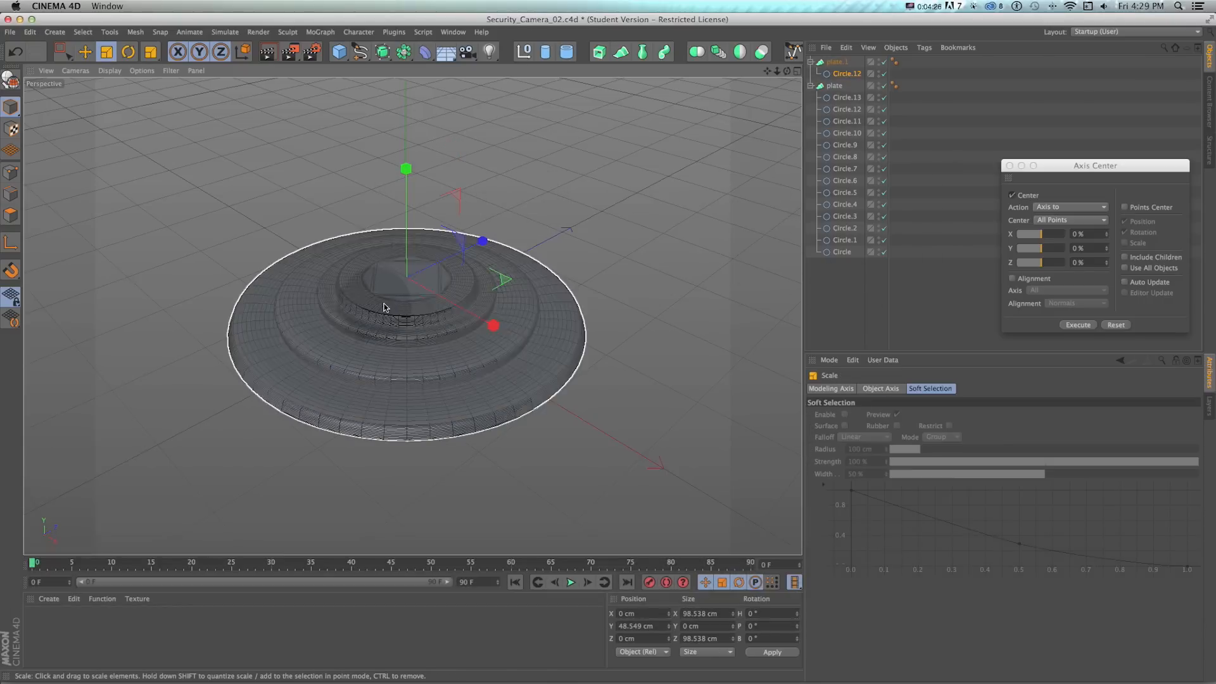
{"action": "scroll", "coordinate": [410, 294], "scroll_direction": "up", "scroll_amount": 5}
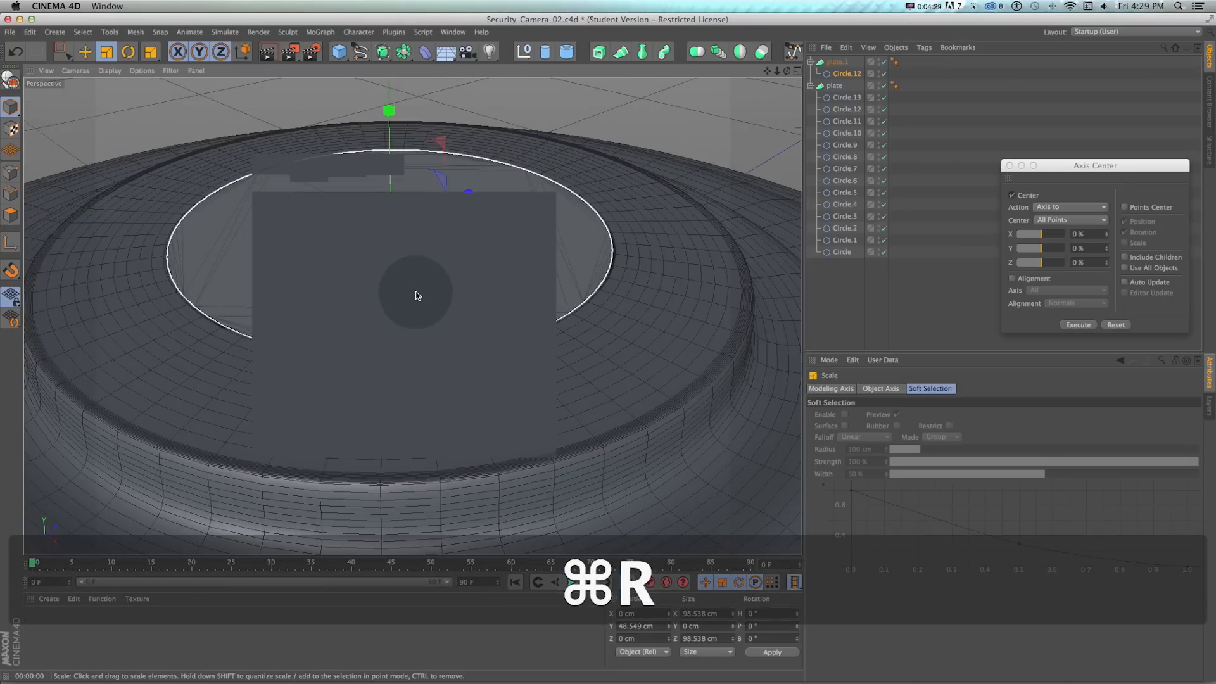
- Switch the renderer to Physical, add the Ambient Occlusion effect and render the view
{"action": "left_click", "coordinate": [282, 107]}
{"action": "left_click", "coordinate": [312, 55]}
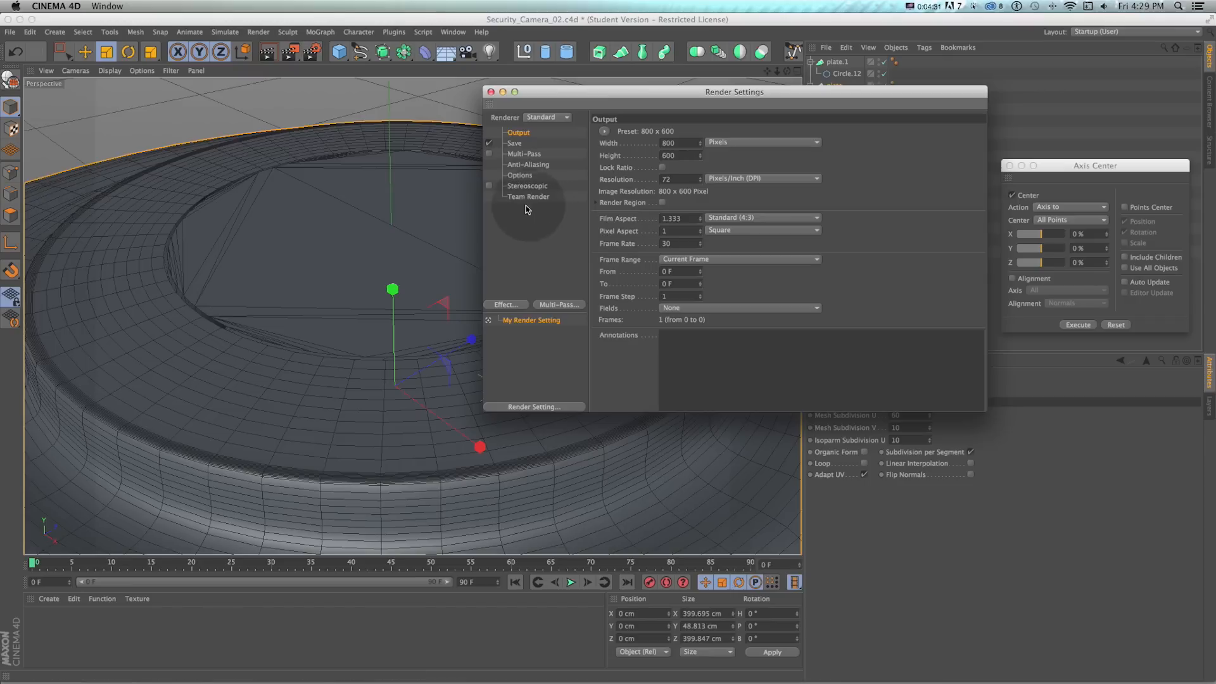
{"action": "left_click", "coordinate": [543, 145]}
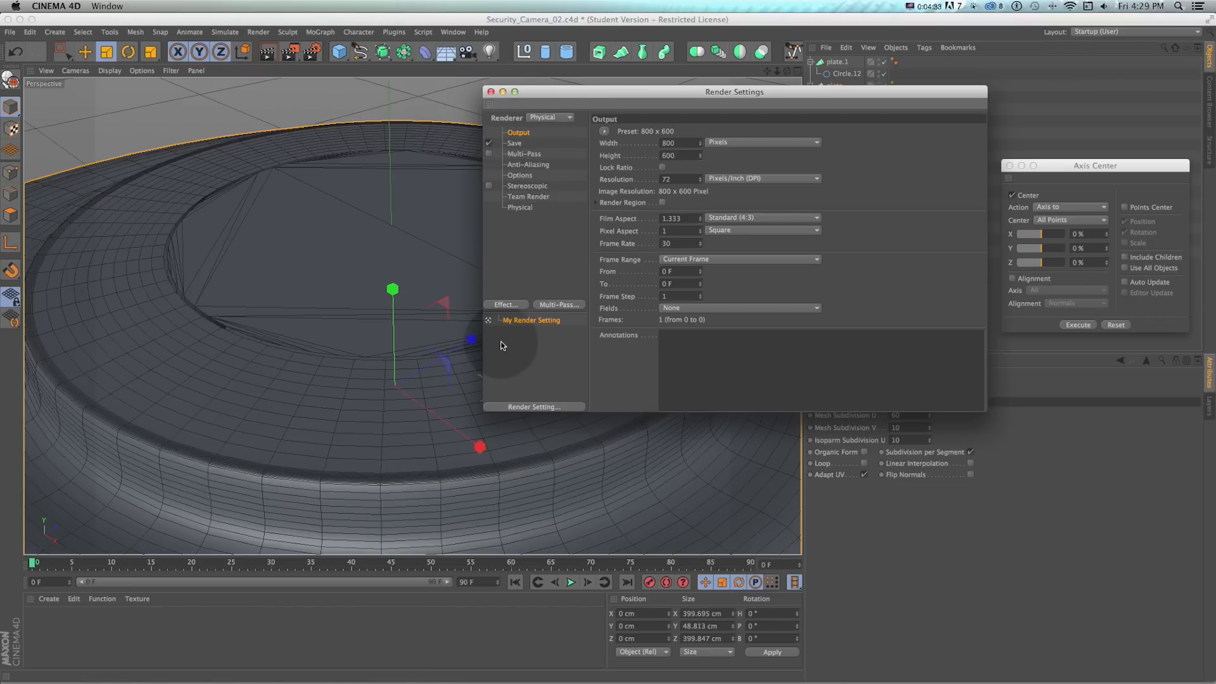
{"action": "left_click", "coordinate": [504, 305]}
{"action": "left_click", "coordinate": [561, 381]}
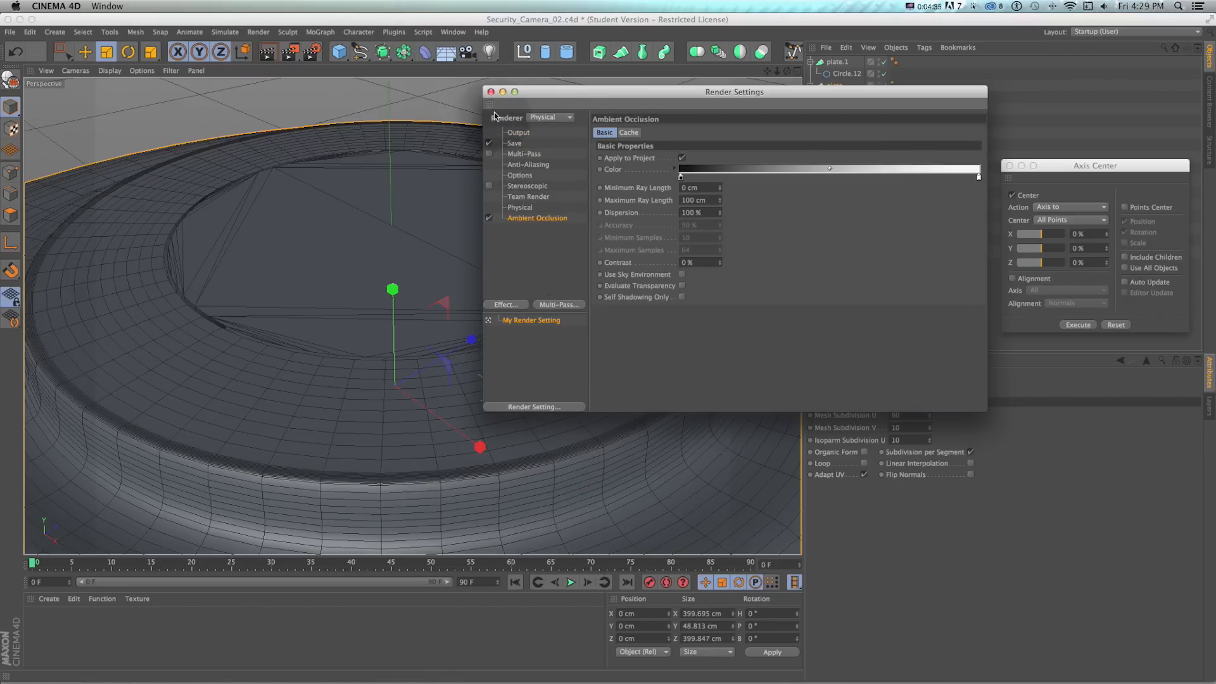
{"action": "left_click", "coordinate": [491, 92]}
{"action": "key", "text": "super+r"}
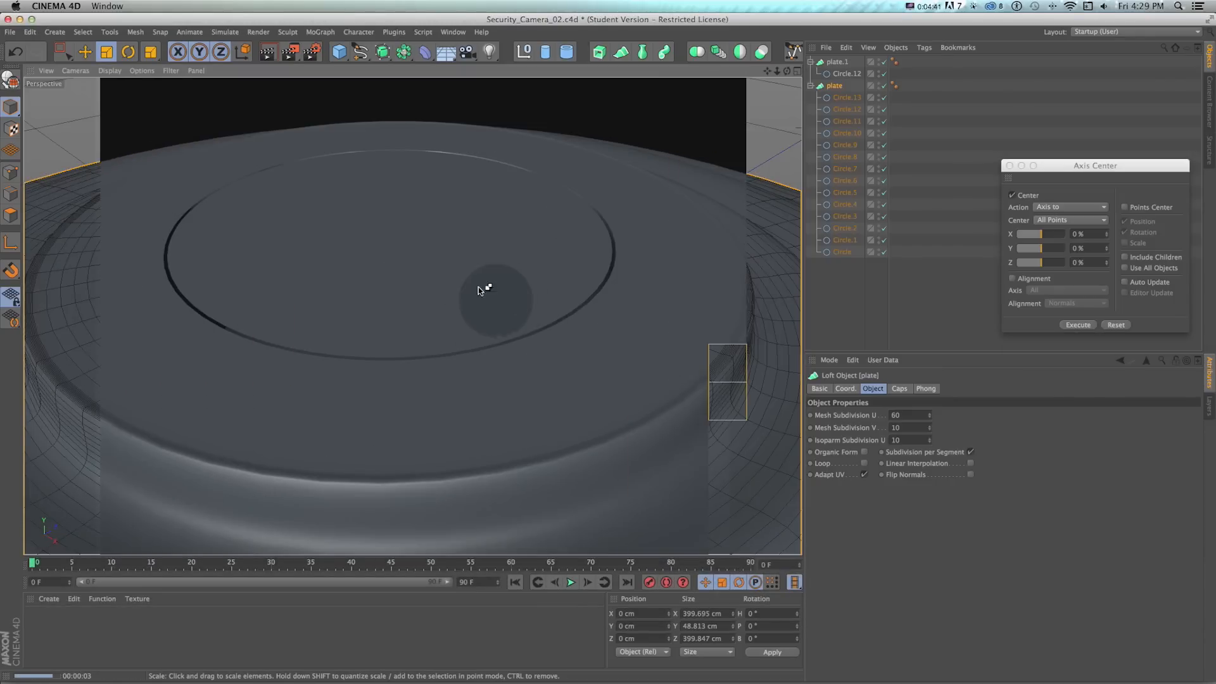
- Lower the duplicated loft's circle to Y about 3.2 cm so it sits inside the plate's hole
{"action": "scroll", "coordinate": [481, 291], "scroll_direction": "down", "scroll_amount": 10}
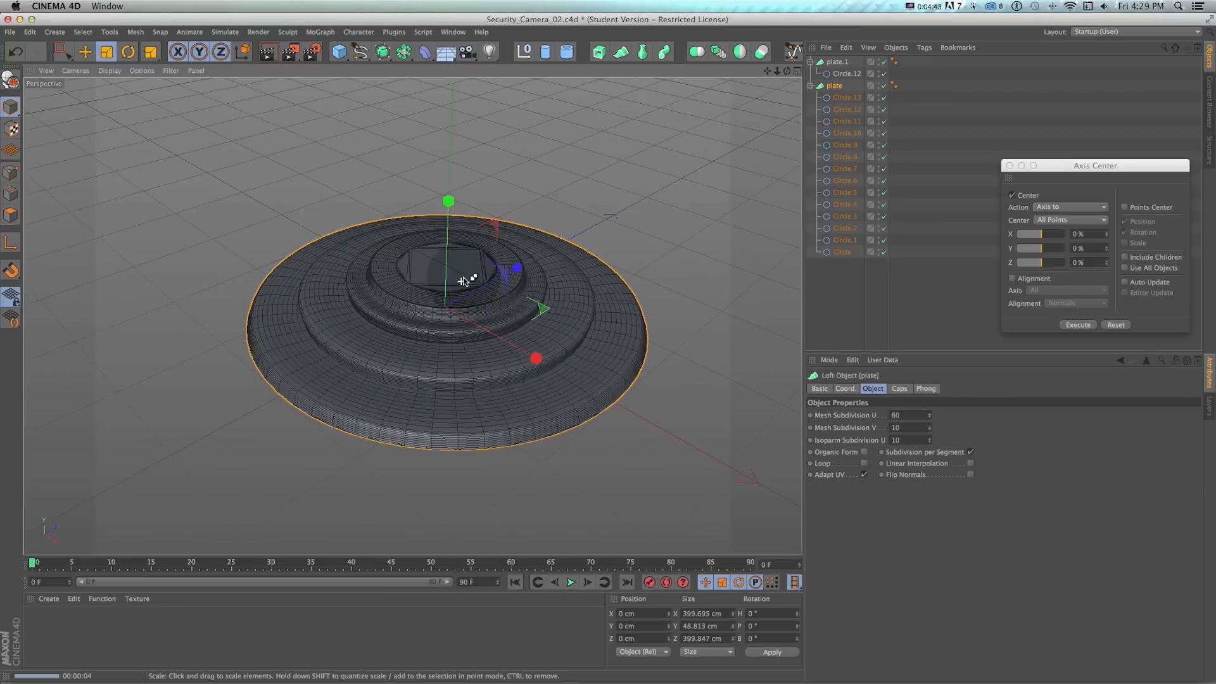
{"action": "scroll", "coordinate": [462, 281], "scroll_direction": "down", "scroll_amount": 3}
{"action": "key", "text": "1"}
{"action": "left_click_drag", "start_coordinate": [473, 324], "coordinate": [474, 347]}
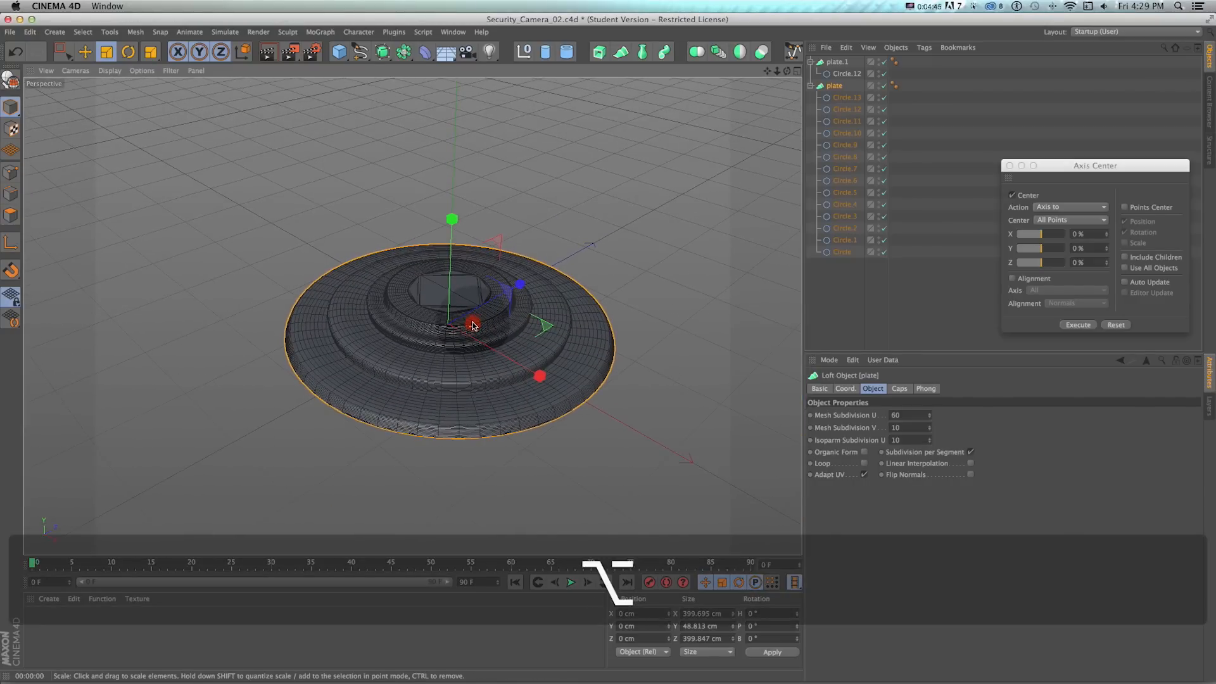
{"action": "key", "text": "1"}
{"action": "left_click_drag", "start_coordinate": [507, 250], "coordinate": [518, 283]}
{"action": "left_click", "coordinate": [830, 77]}
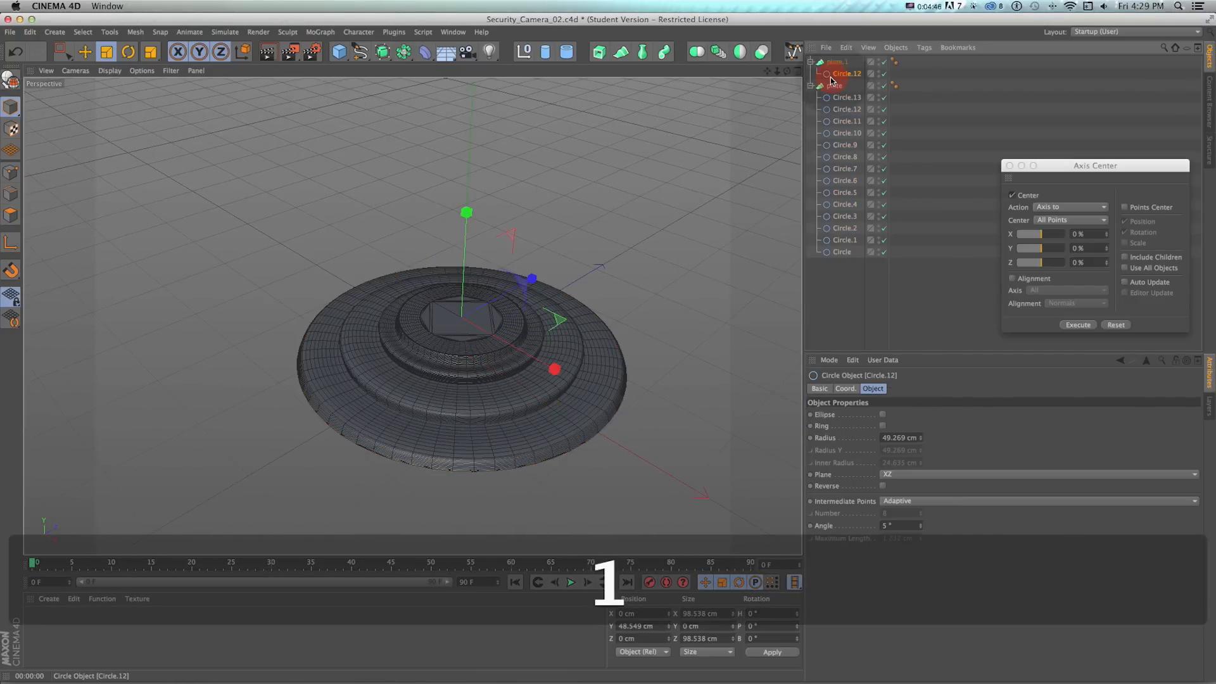
{"action": "key", "text": "e"}
{"action": "key", "text": "F5"}
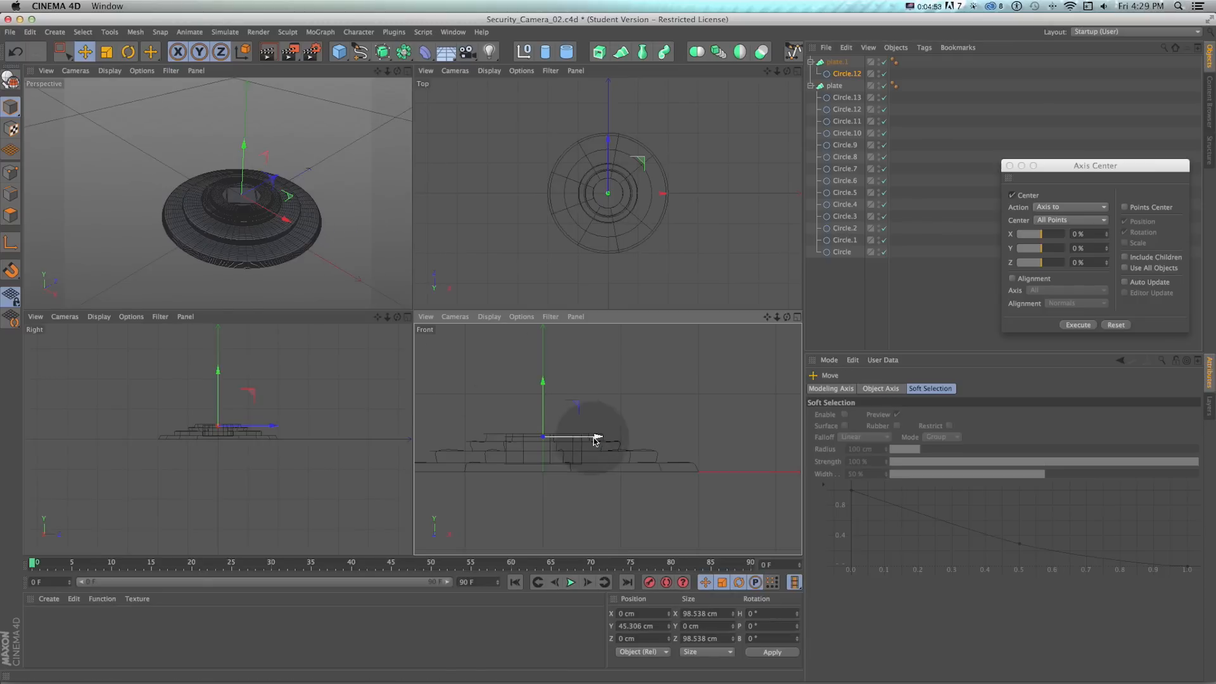
{"action": "scroll", "coordinate": [591, 446], "scroll_direction": "up", "scroll_amount": 1}
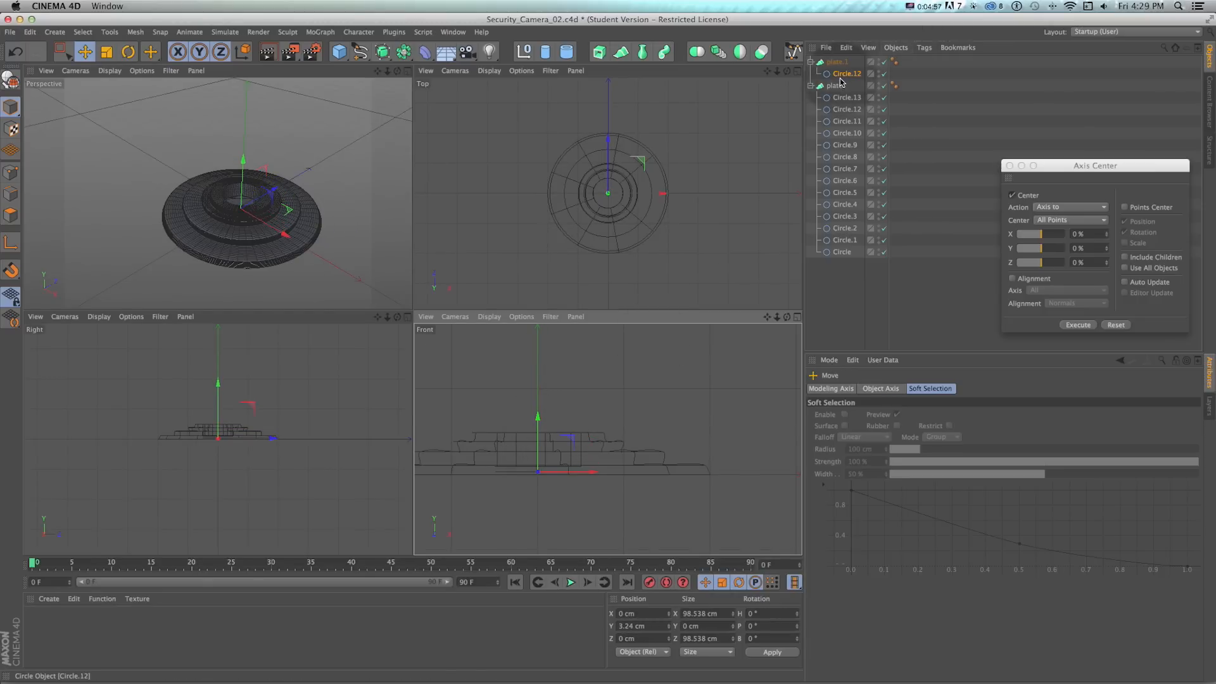
- Duplicate the lowered circle and raise the copy to Y about 671 cm to form the long arm
{"action": "key", "text": "super+v"}
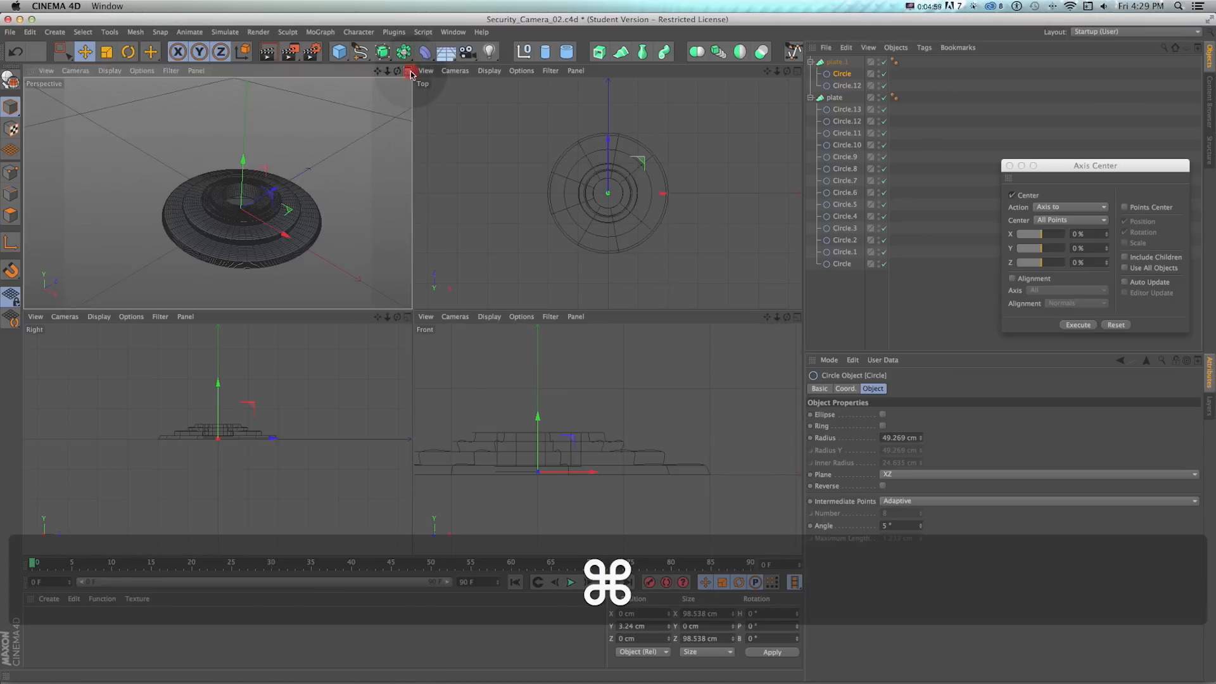
{"action": "left_click", "coordinate": [410, 73]}
{"action": "left_click_drag", "start_coordinate": [461, 272], "coordinate": [506, 349]}
{"action": "scroll", "coordinate": [514, 246], "scroll_direction": "down", "scroll_amount": 2}
{"action": "key", "text": "1"}
{"action": "left_click_drag", "start_coordinate": [502, 161], "coordinate": [501, 38]}
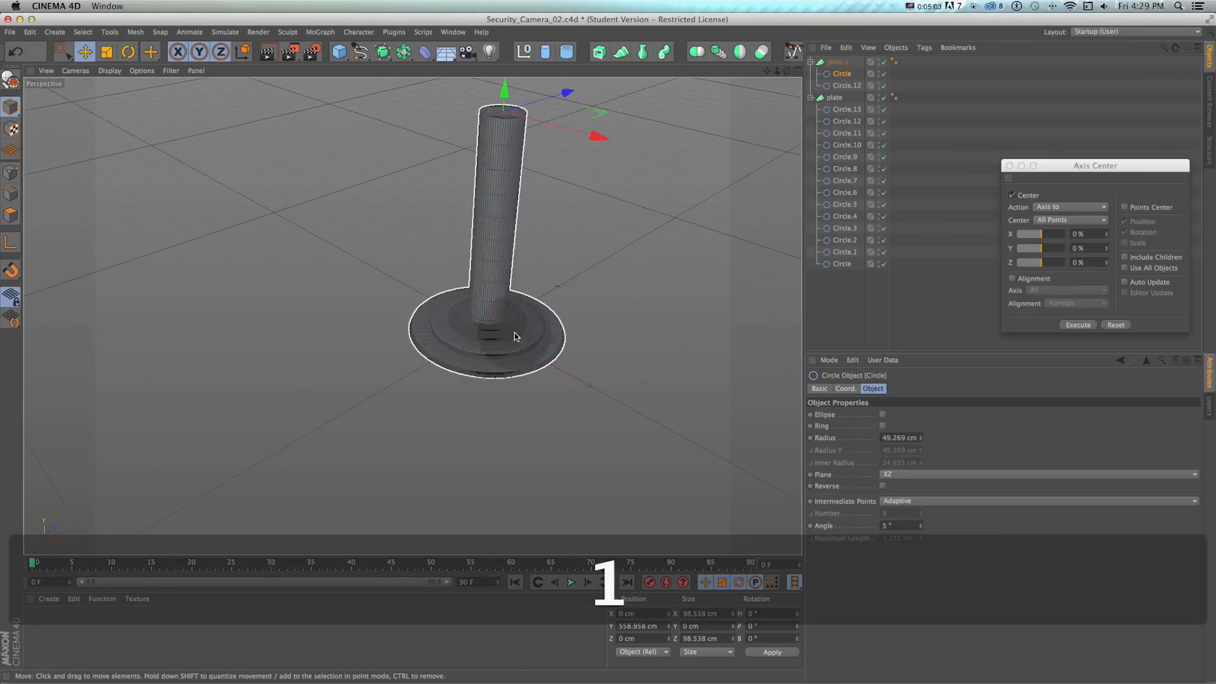
{"action": "left_click_drag", "start_coordinate": [514, 336], "coordinate": [518, 359]}
{"action": "left_click_drag", "start_coordinate": [498, 259], "coordinate": [497, 219]}
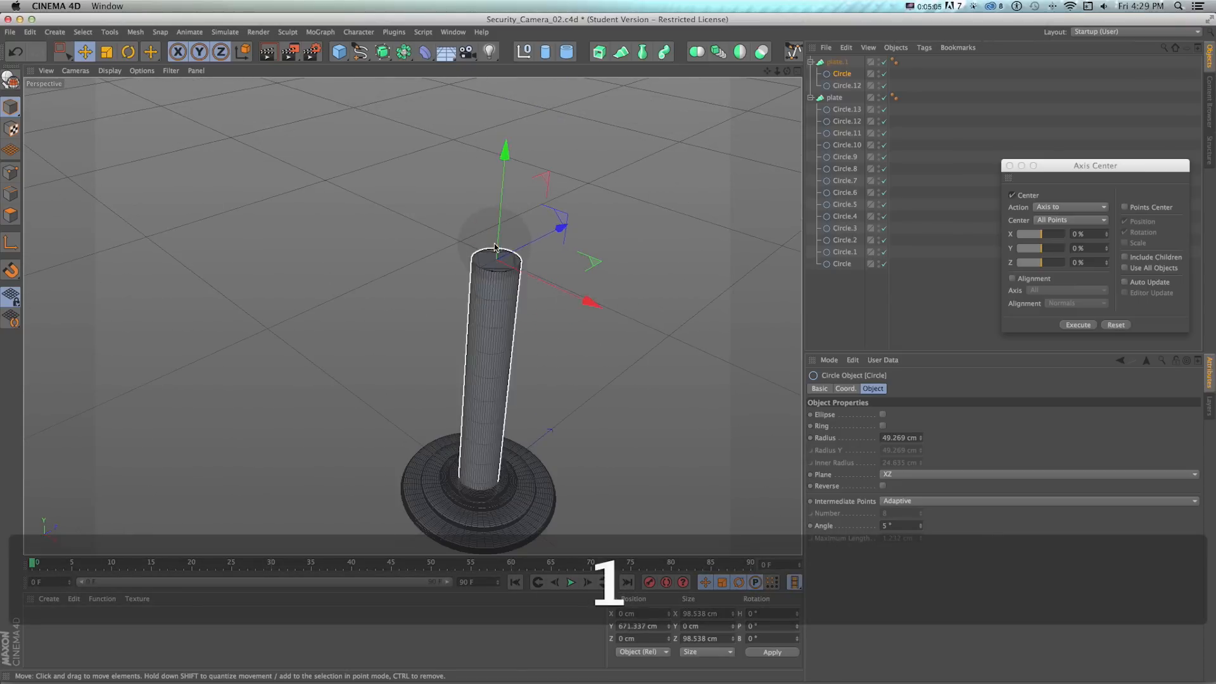
- Duplicate the arm's top circle and scale the copy down to about 91.5 cm across
{"action": "scroll", "coordinate": [573, 253], "scroll_direction": "up", "scroll_amount": 4}
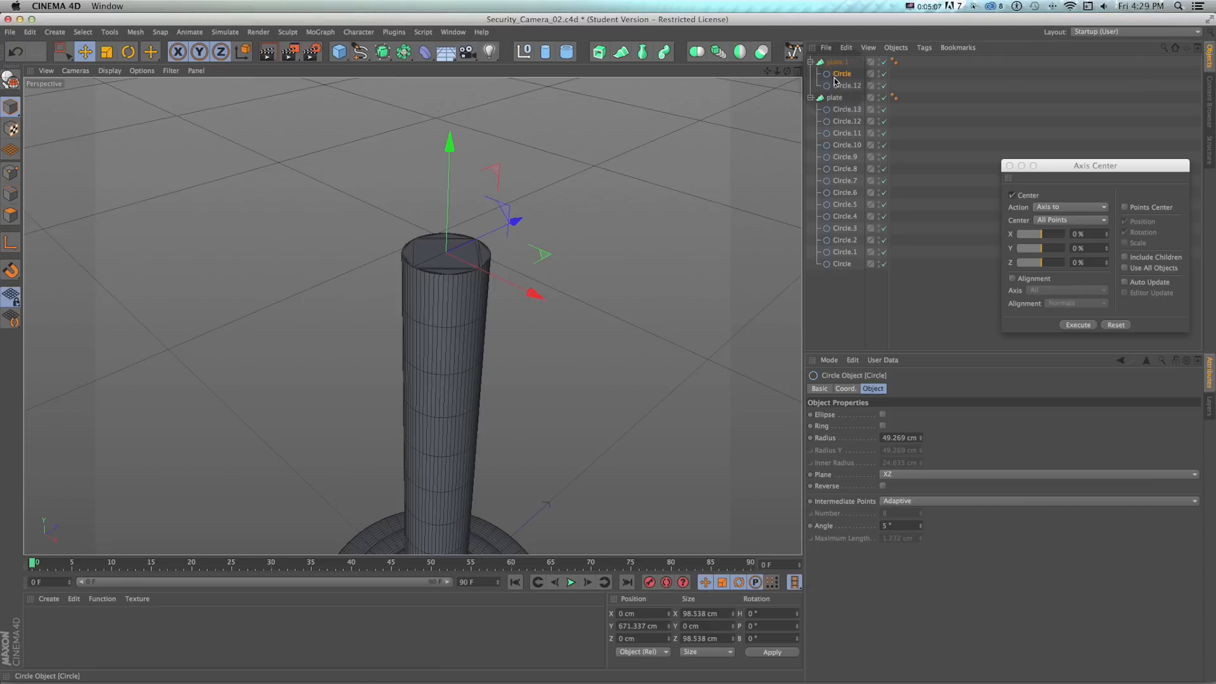
{"action": "left_click_drag", "start_coordinate": [837, 75], "coordinate": [839, 75], "text": "super"}
{"action": "key", "text": "t"}
{"action": "left_click_drag", "start_coordinate": [560, 179], "coordinate": [526, 182]}
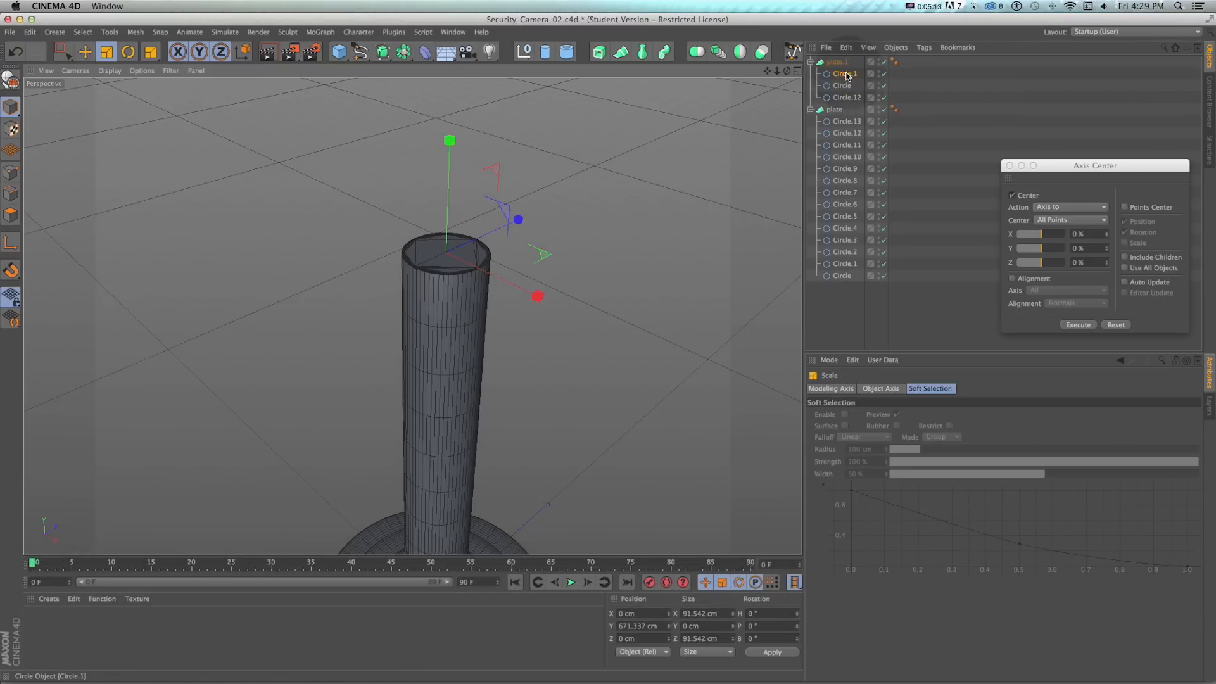
- Duplicate the 91.5 cm circle twice, raise the last copy to Y about 675.7 cm and render the arm's end
{"action": "left_click_drag", "start_coordinate": [844, 73], "coordinate": [840, 71], "text": "super"}
{"action": "key", "text": "e"}
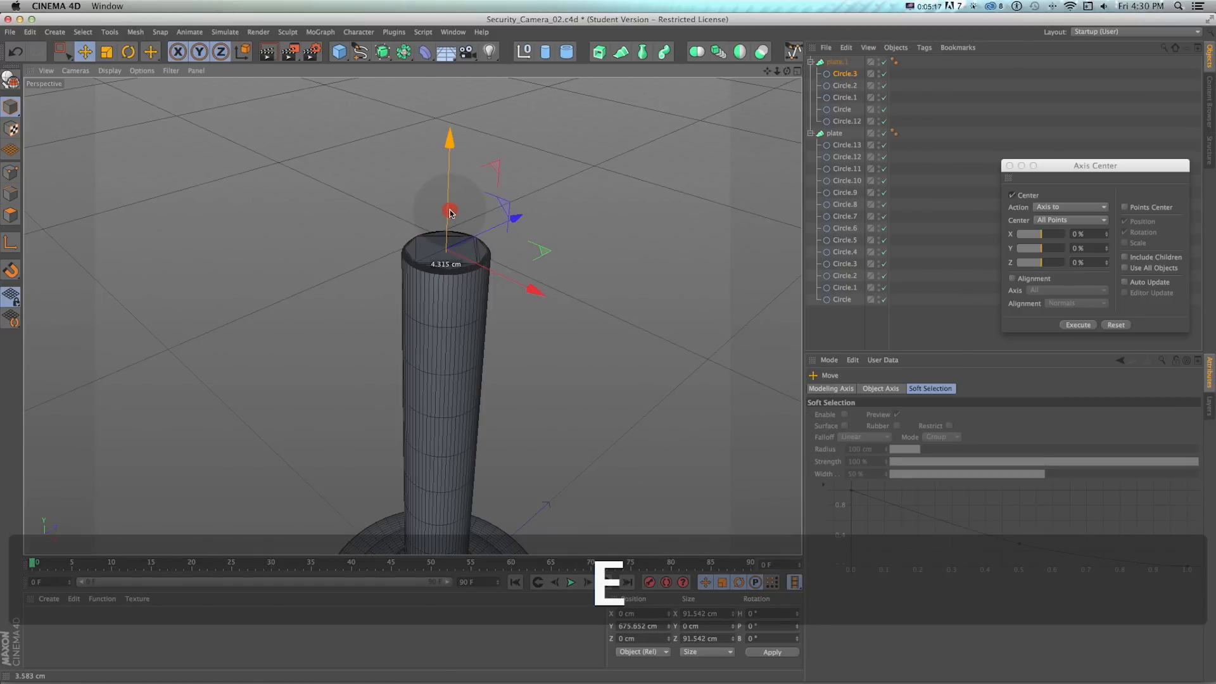
{"action": "scroll", "coordinate": [469, 265], "scroll_direction": "up", "scroll_amount": 4}
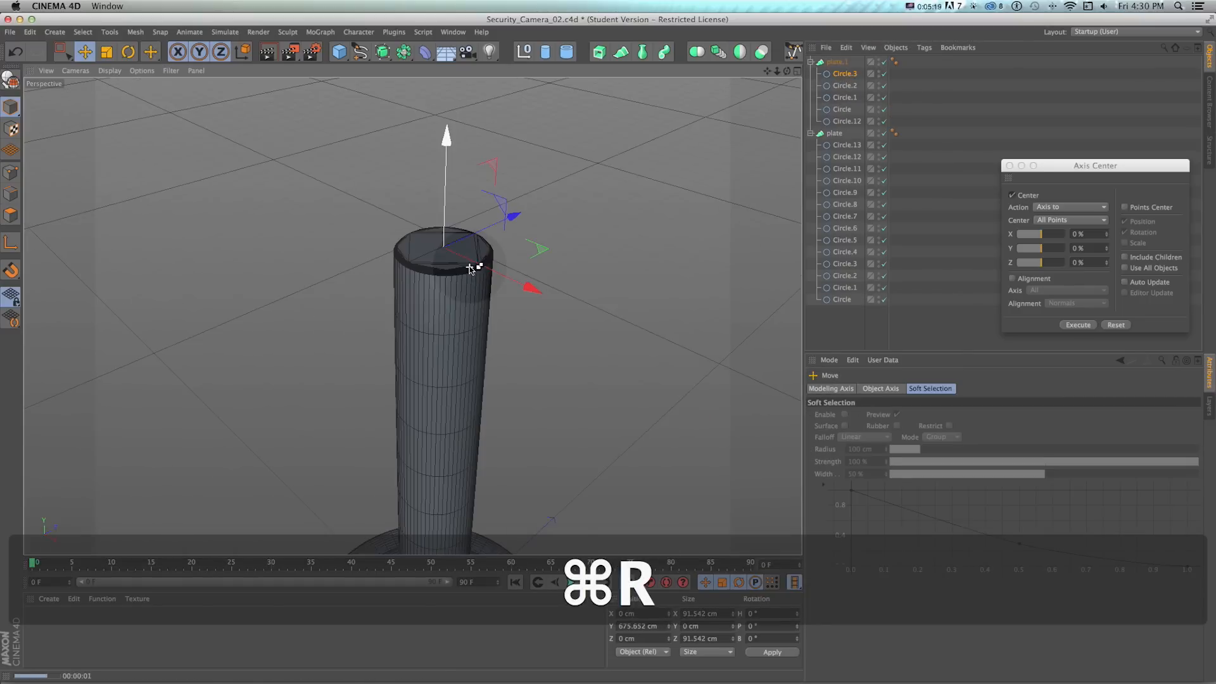
{"action": "scroll", "coordinate": [471, 268], "scroll_direction": "up", "scroll_amount": 3}
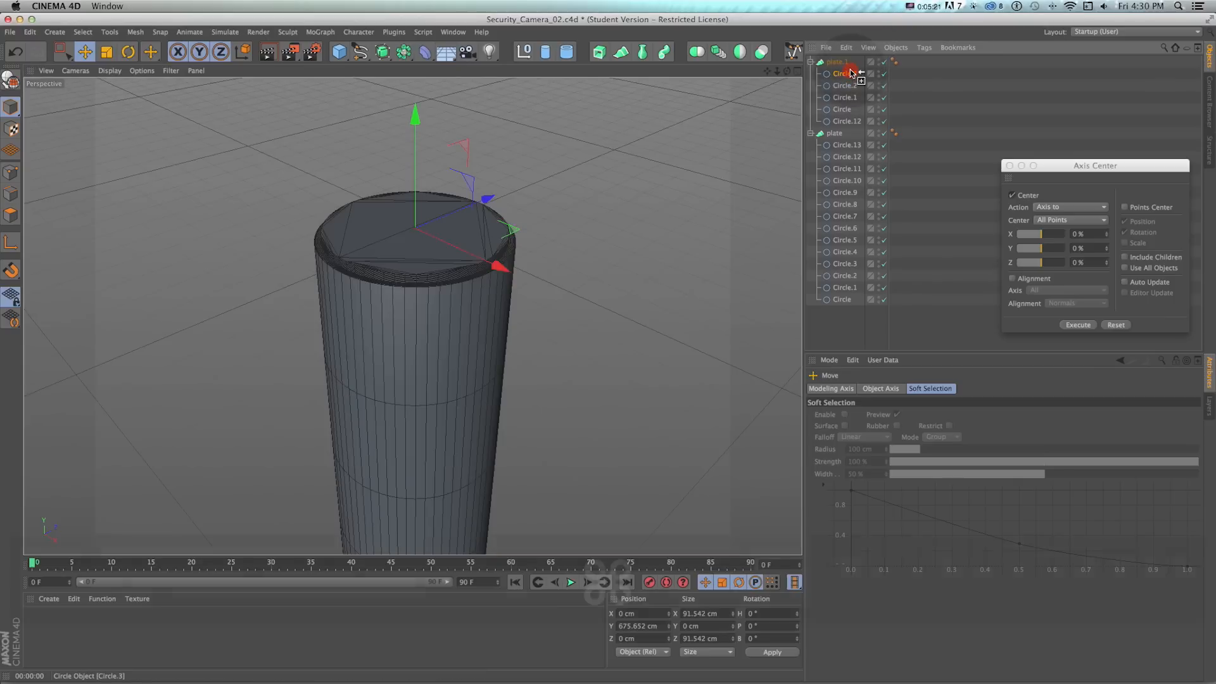
- Duplicate the arm's topmost circle and scale the copy up to about 96.7 cm across
{"action": "left_click_drag", "start_coordinate": [846, 73], "coordinate": [850, 72], "text": "super"}
{"action": "key", "text": "t"}
{"action": "left_click_drag", "start_coordinate": [515, 184], "coordinate": [489, 159]}
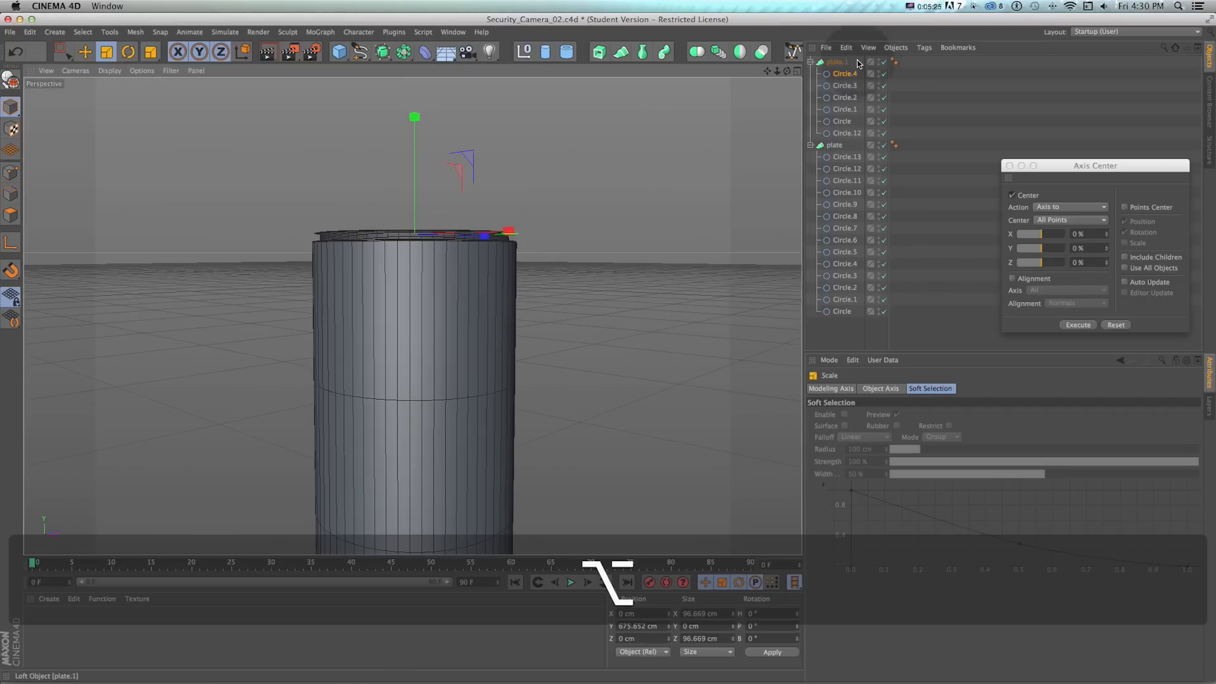
- Duplicate the arm's topmost circle, raise the copy to Y about 696.4 cm and render the capped end
{"action": "left_click_drag", "start_coordinate": [846, 73], "coordinate": [848, 70], "text": "super"}
{"action": "key", "text": "e"}
{"action": "left_click_drag", "start_coordinate": [419, 188], "coordinate": [419, 144]}
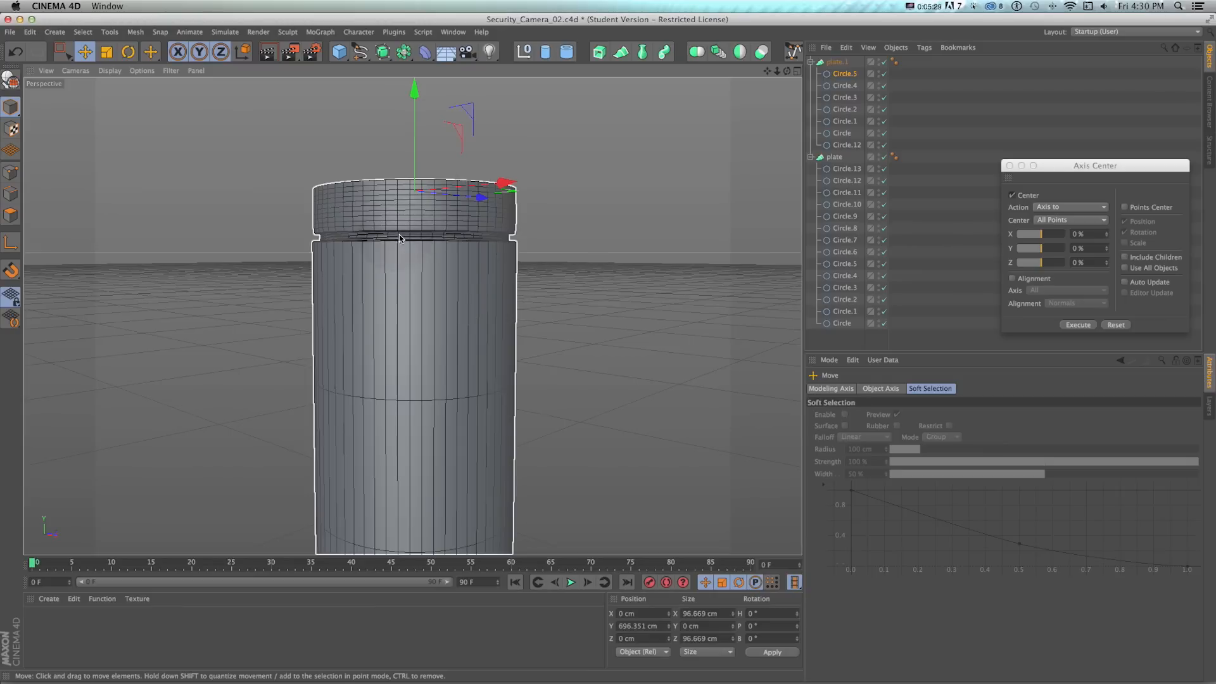
{"action": "key", "text": "super+r"}
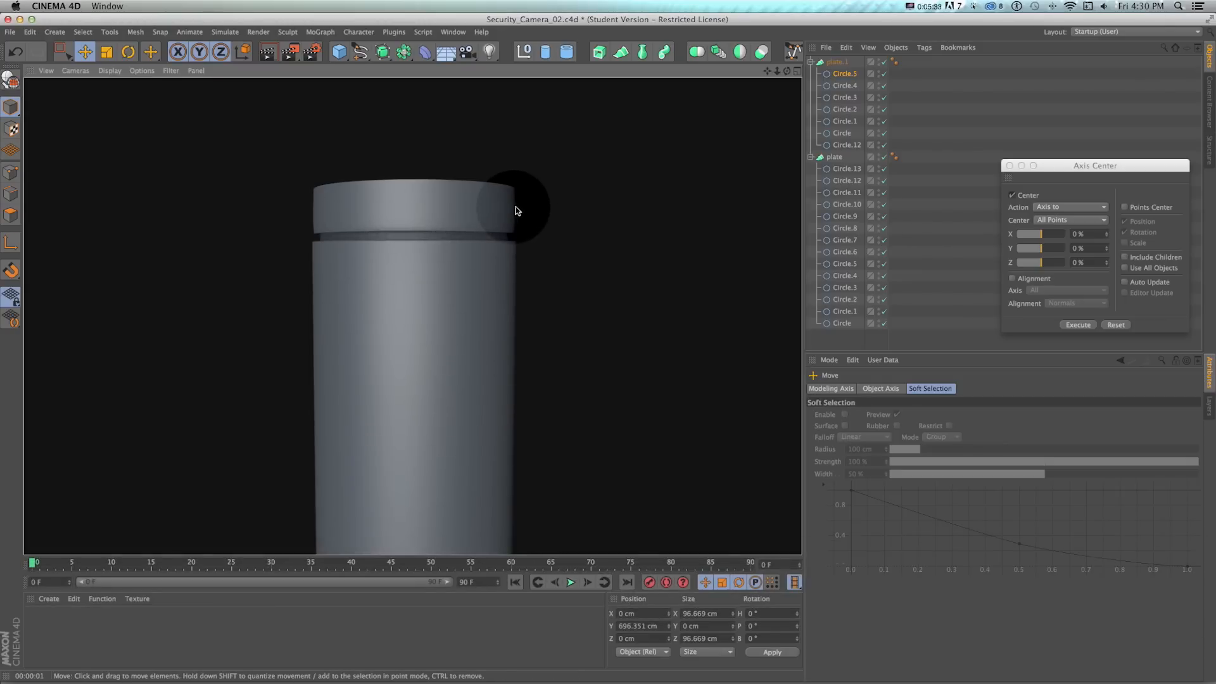
{"action": "left_click", "coordinate": [837, 62]}
{"action": "left_click", "coordinate": [846, 74]}
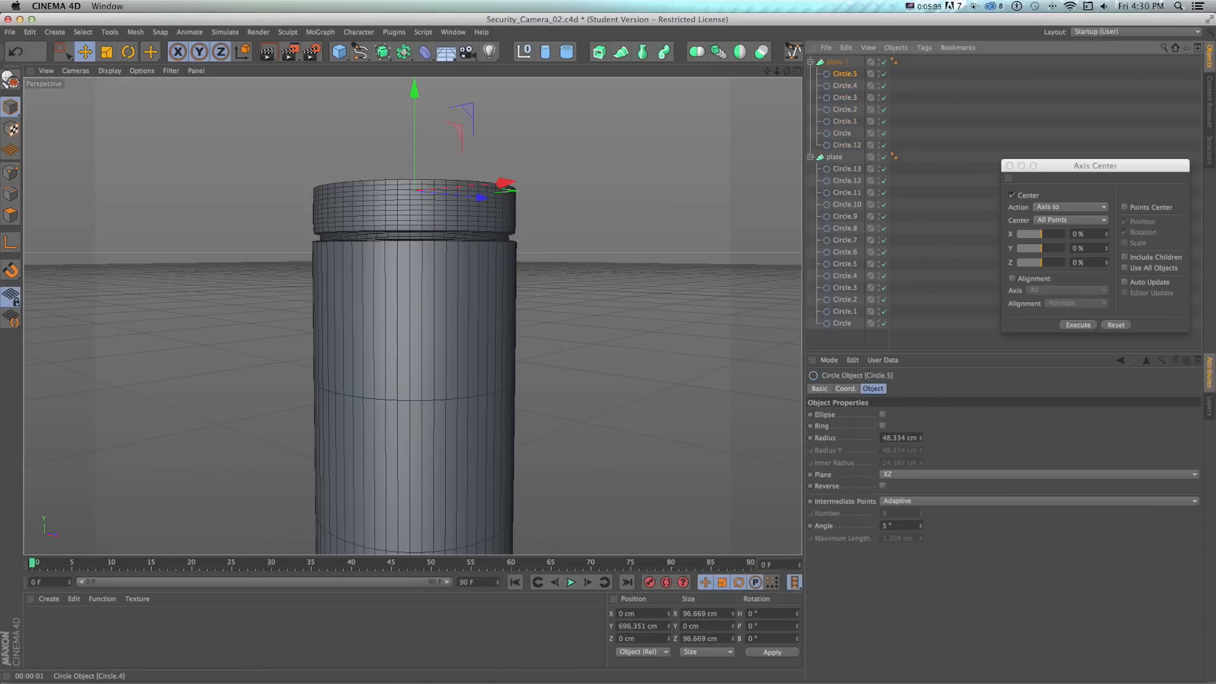
- Check the arm's end in the reference photo, duplicate the topmost circle and scale a copy to about 88.1 cm across
{"action": "key", "text": "super+Tab"}
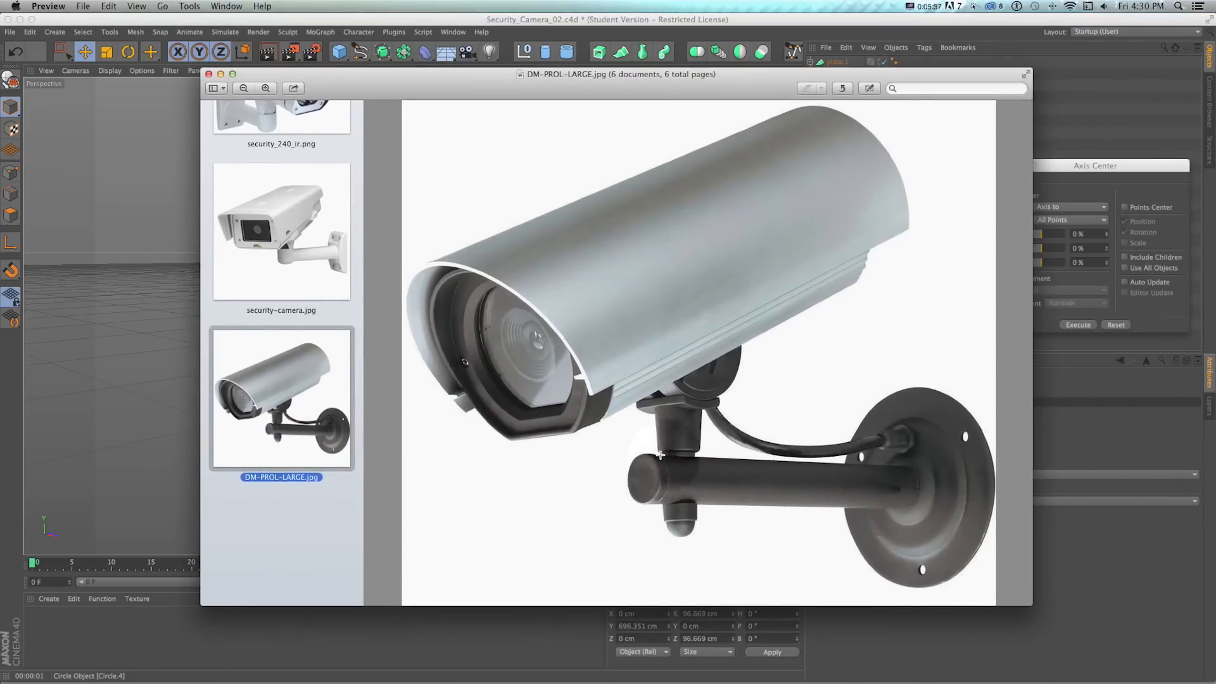
{"action": "key", "text": "super+Tab"}
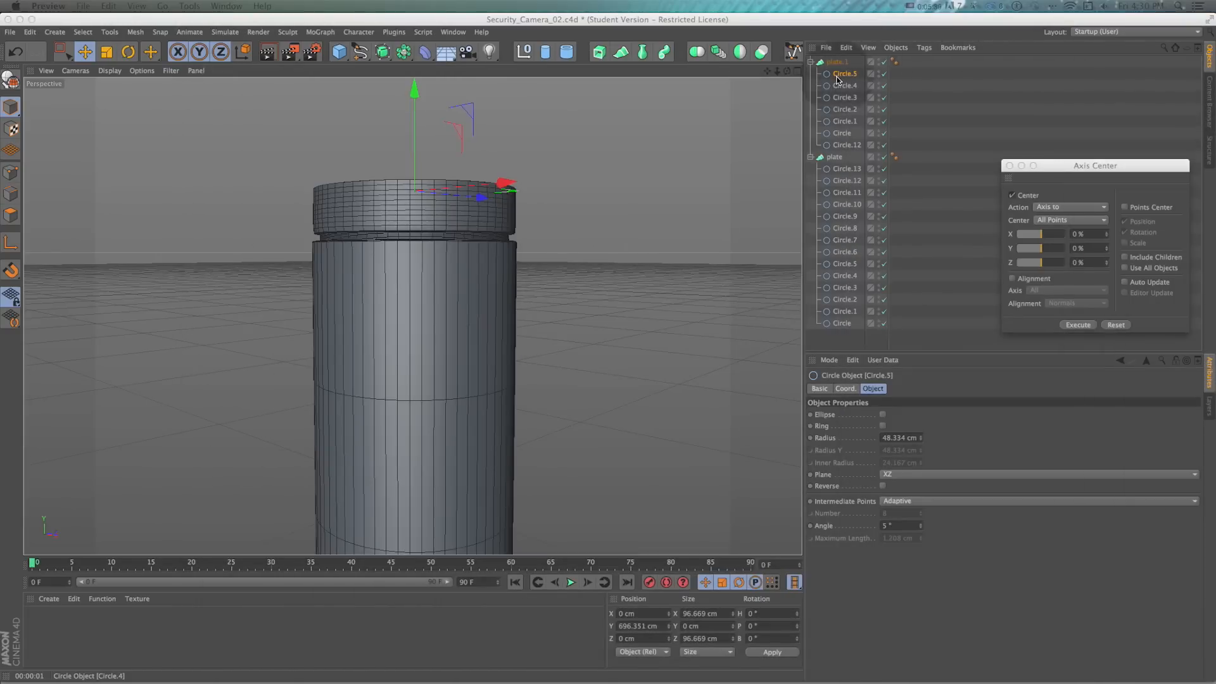
{"action": "left_click_drag", "start_coordinate": [542, 226], "coordinate": [488, 271], "text": "alt"}
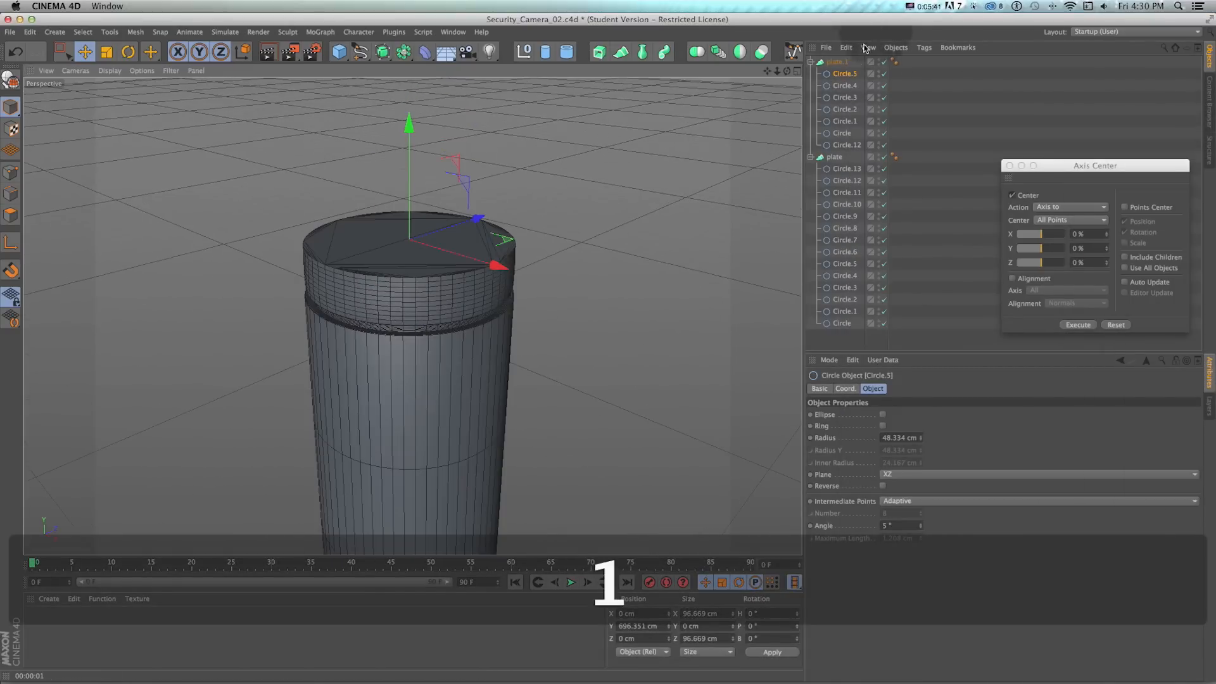
{"action": "left_click", "coordinate": [846, 74]}
{"action": "key", "text": "t"}
{"action": "mouse_move", "coordinate": [490, 170]}
{"action": "left_mouse_down"}
{"action": "mouse_move", "coordinate": [458, 179]}
{"action": "mouse_move", "coordinate": [488, 174]}
{"action": "left_mouse_up"}
{"action": "left_click_drag", "start_coordinate": [845, 86], "coordinate": [845, 81], "text": "super"}
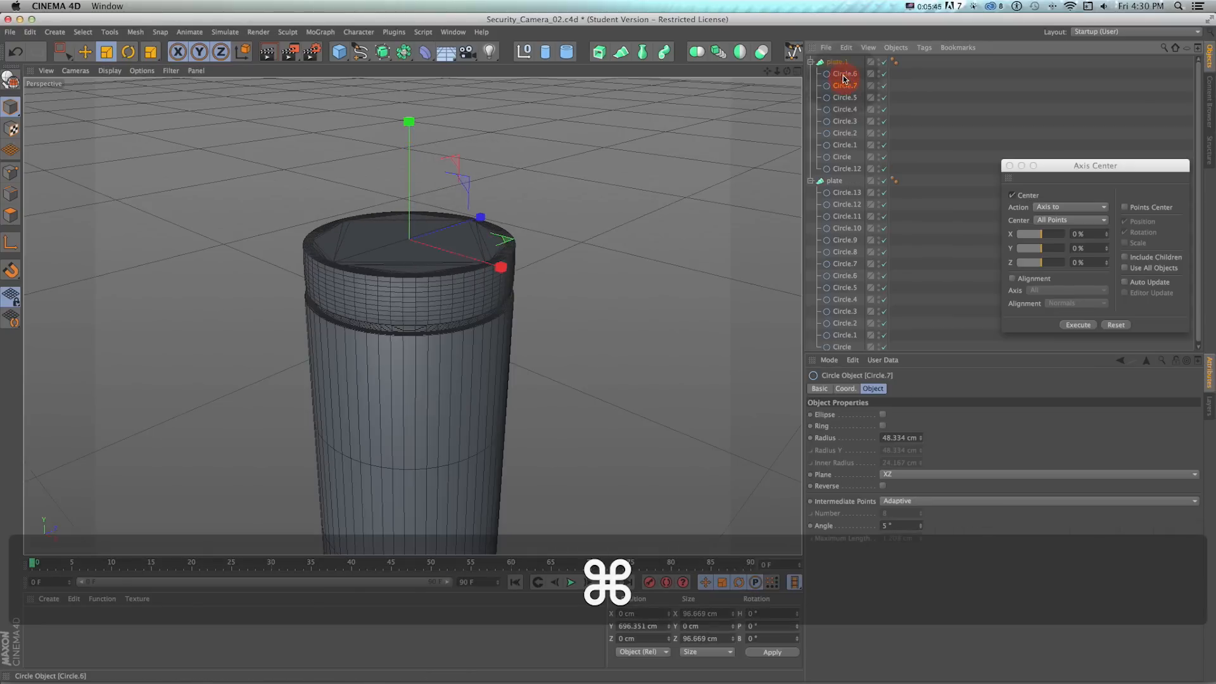
- Lower the 88.1 cm circle to Y about 695.8 cm to recess the arm's end face
{"action": "left_click", "coordinate": [843, 74]}
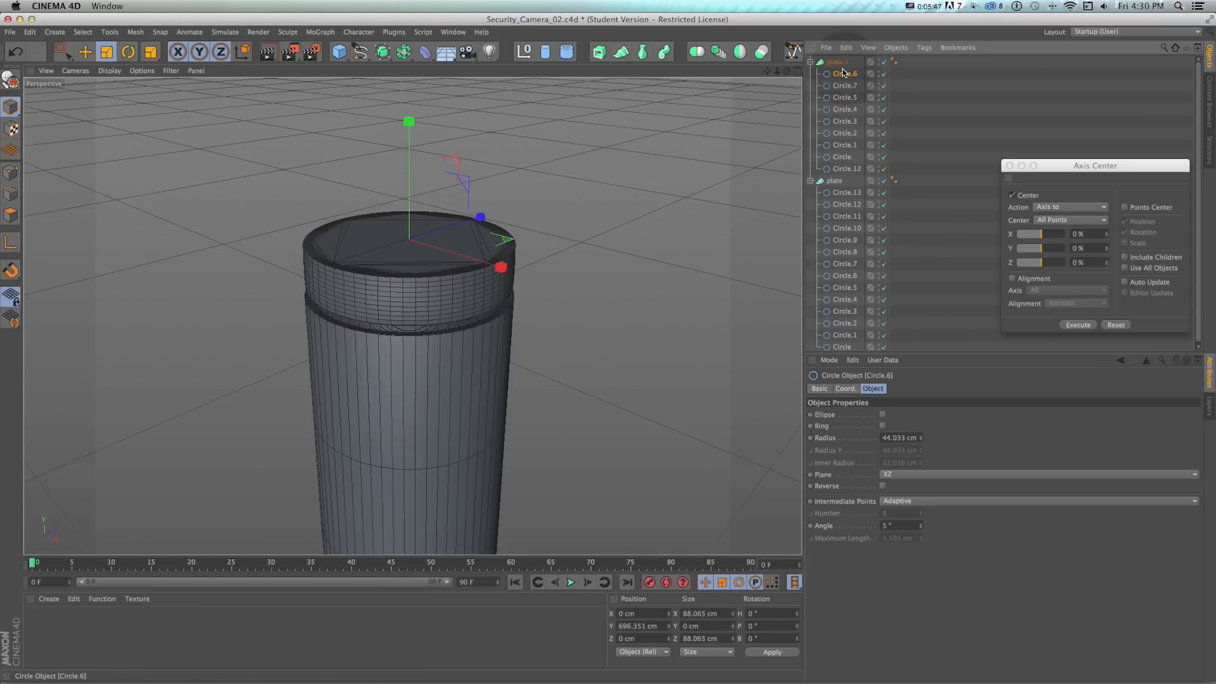
{"action": "key", "text": "e"}
{"action": "left_click_drag", "start_coordinate": [409, 185], "coordinate": [409, 186]}
- Duplicate the recessed circle, scale the copy down to about 5.5 cm across to close the end face, and render it
{"action": "left_click_drag", "start_coordinate": [841, 74], "coordinate": [829, 70], "text": "super"}
{"action": "key", "text": "t"}
{"action": "left_click_drag", "start_coordinate": [459, 218], "coordinate": [378, 229]}
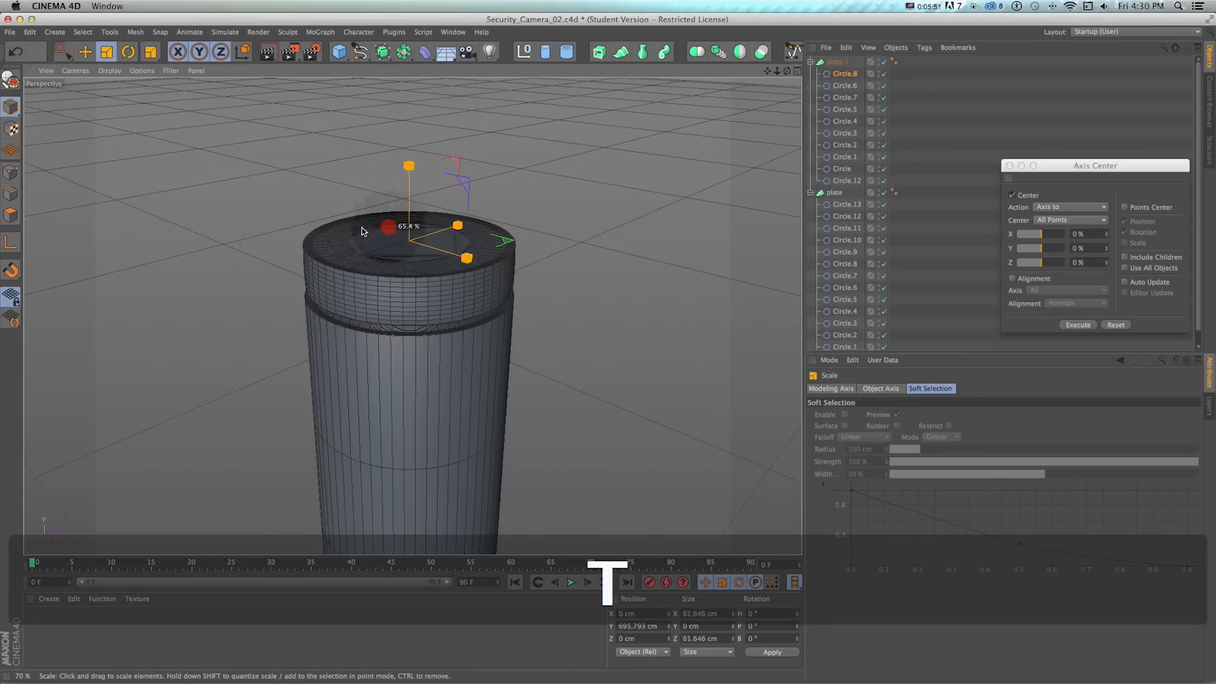
{"action": "left_click_drag", "start_coordinate": [209, 228], "coordinate": [241, 242]}
{"action": "key", "text": "super+r"}
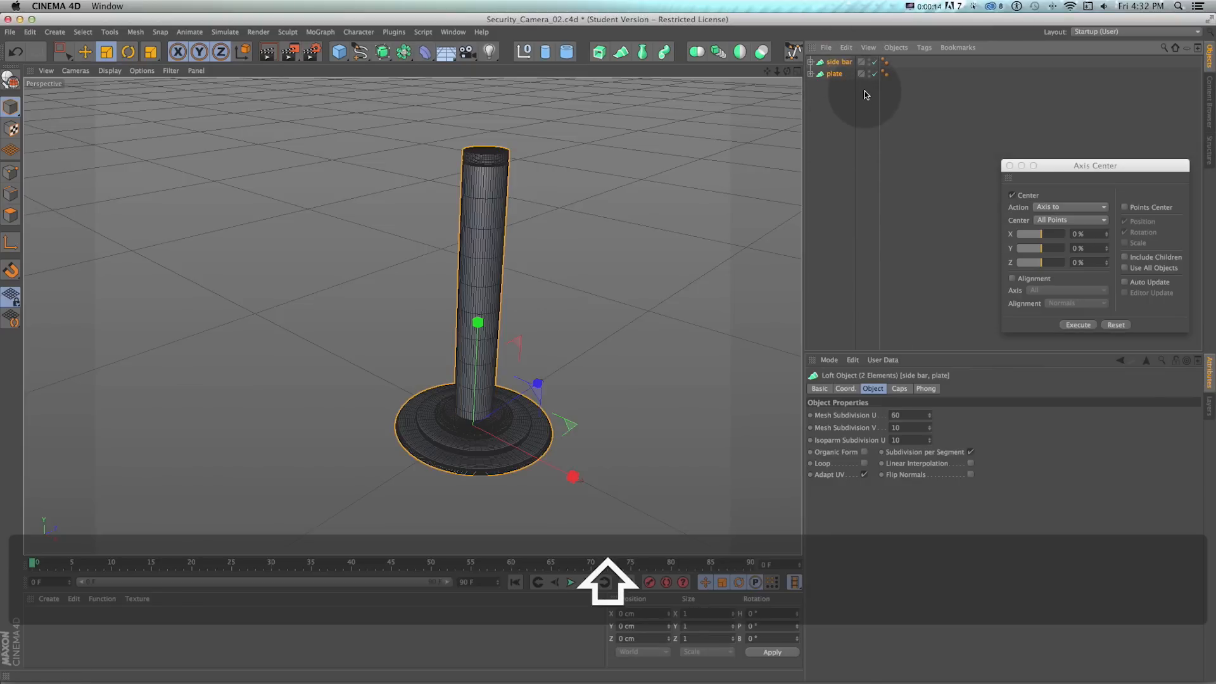
- Group the side bar and plate lofts under a null named "post main" and expand the group
{"action": "key", "text": "alt+g"}
{"action": "double_click", "coordinate": [833, 63]}
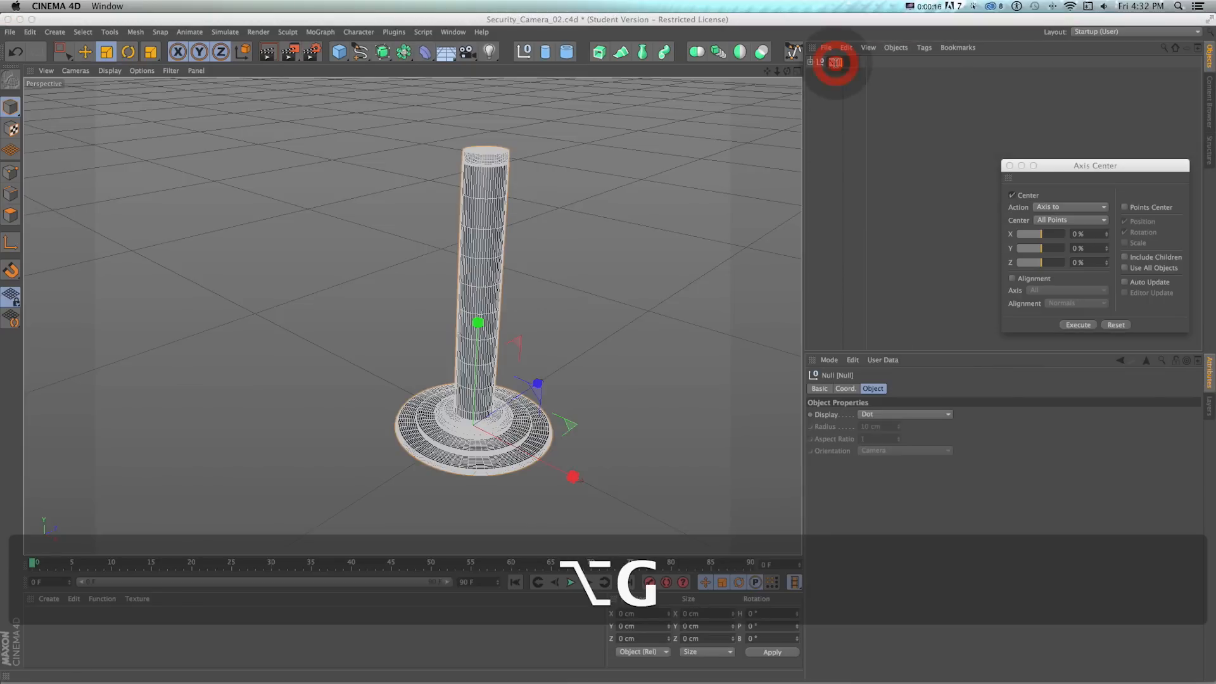
{"action": "type", "text": "post main"}
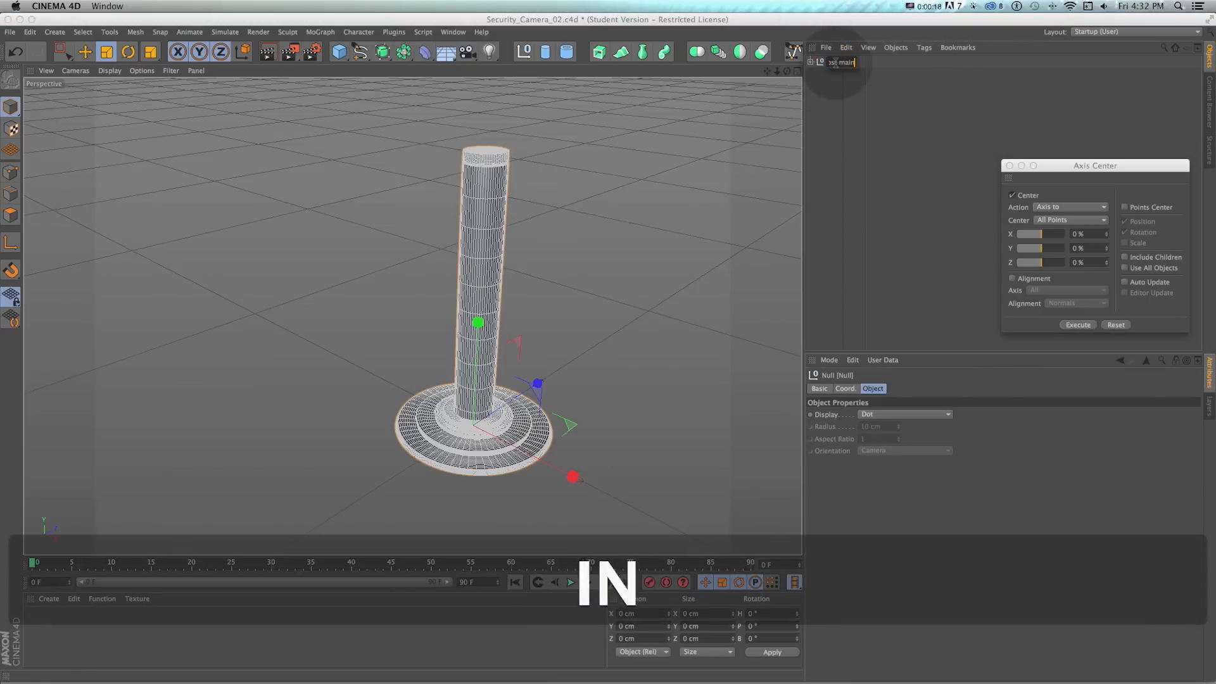
{"action": "key", "text": "Return"}
{"action": "left_click", "coordinate": [811, 62]}
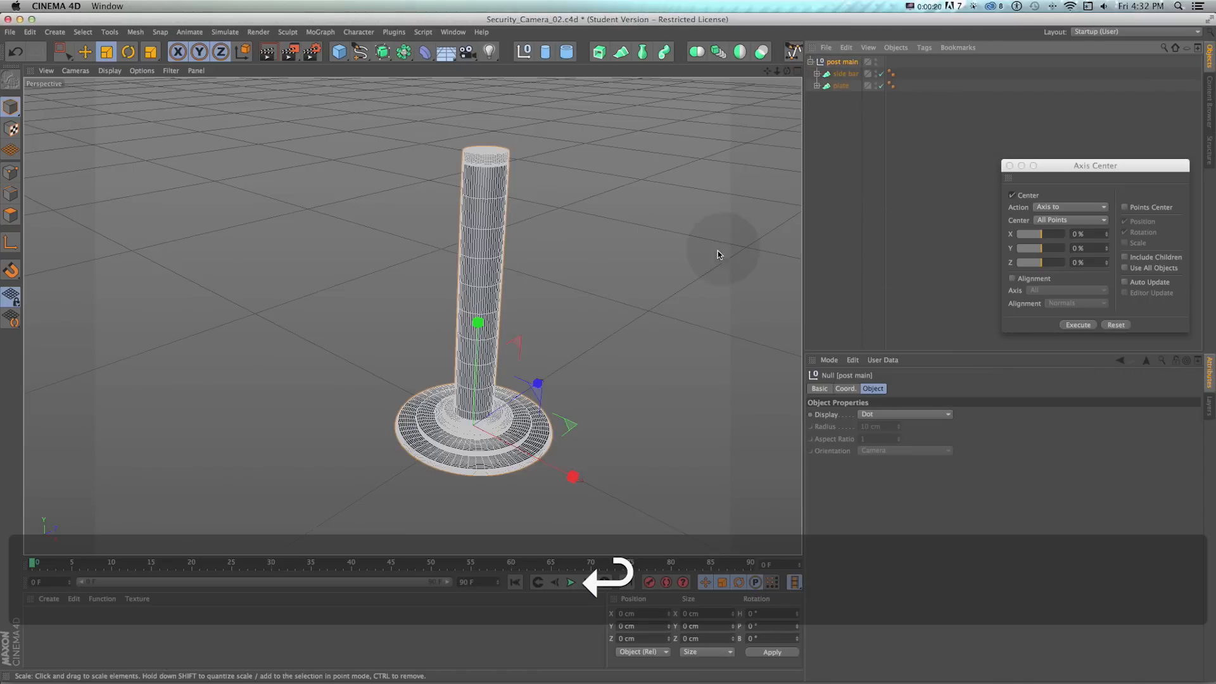
- Rotate the post main group to a bank of -90° and move it along X to about 625.7 cm
{"action": "key", "text": "r"}
{"action": "left_click_drag", "start_coordinate": [523, 389], "coordinate": [428, 348], "text": "shift"}
{"action": "key", "text": "e"}
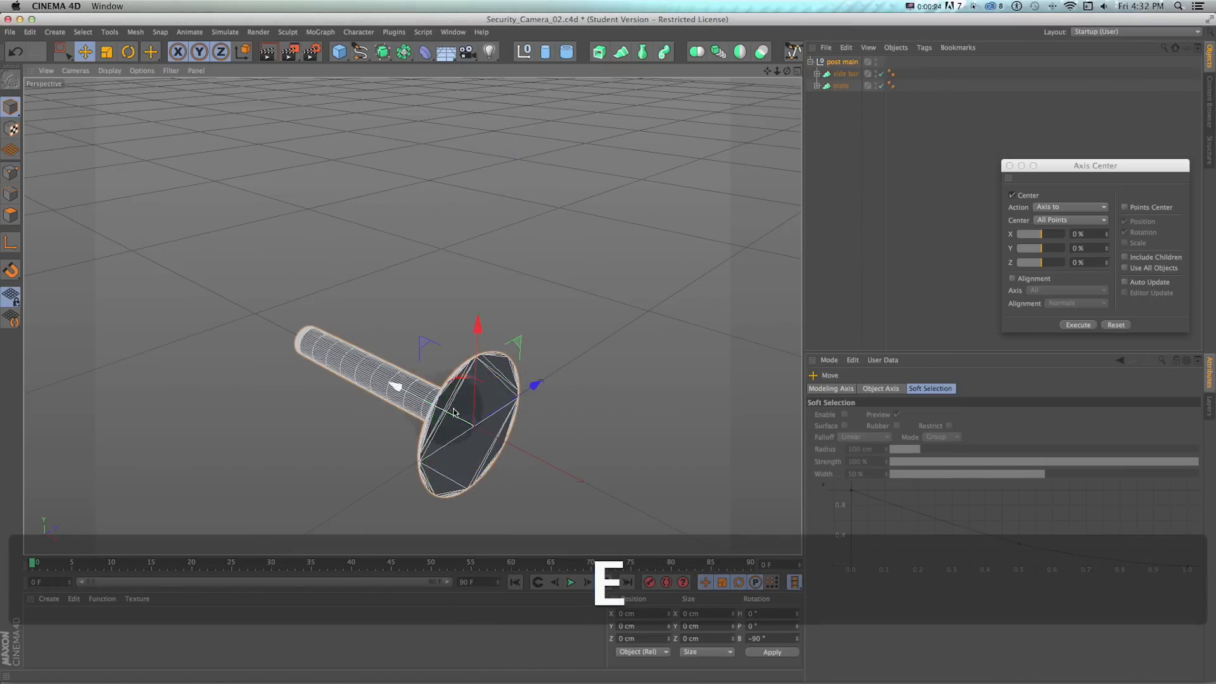
{"action": "left_click_drag", "start_coordinate": [410, 396], "coordinate": [631, 418]}
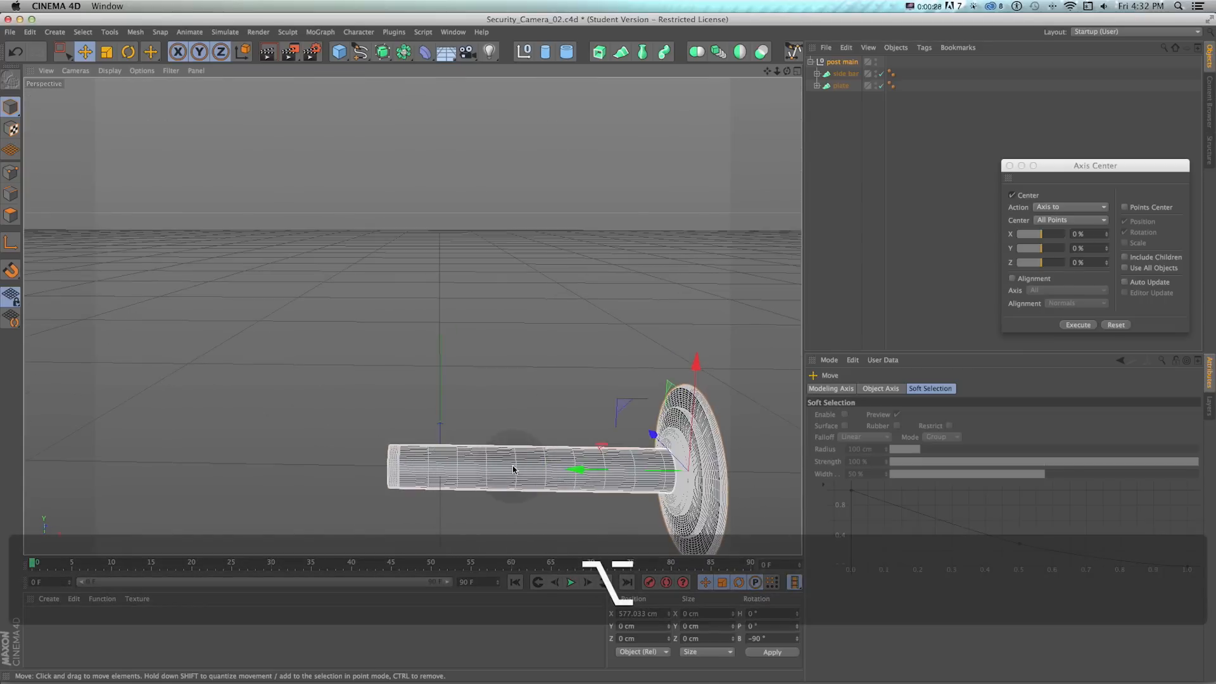
{"action": "key", "text": "1"}
{"action": "left_click_drag", "start_coordinate": [501, 472], "coordinate": [519, 437]}
{"action": "scroll", "coordinate": [494, 436], "scroll_direction": "up", "scroll_amount": 1}
{"action": "scroll", "coordinate": [493, 435], "scroll_direction": "up", "scroll_amount": 1}
{"action": "left_click_drag", "start_coordinate": [696, 427], "coordinate": [605, 382]}
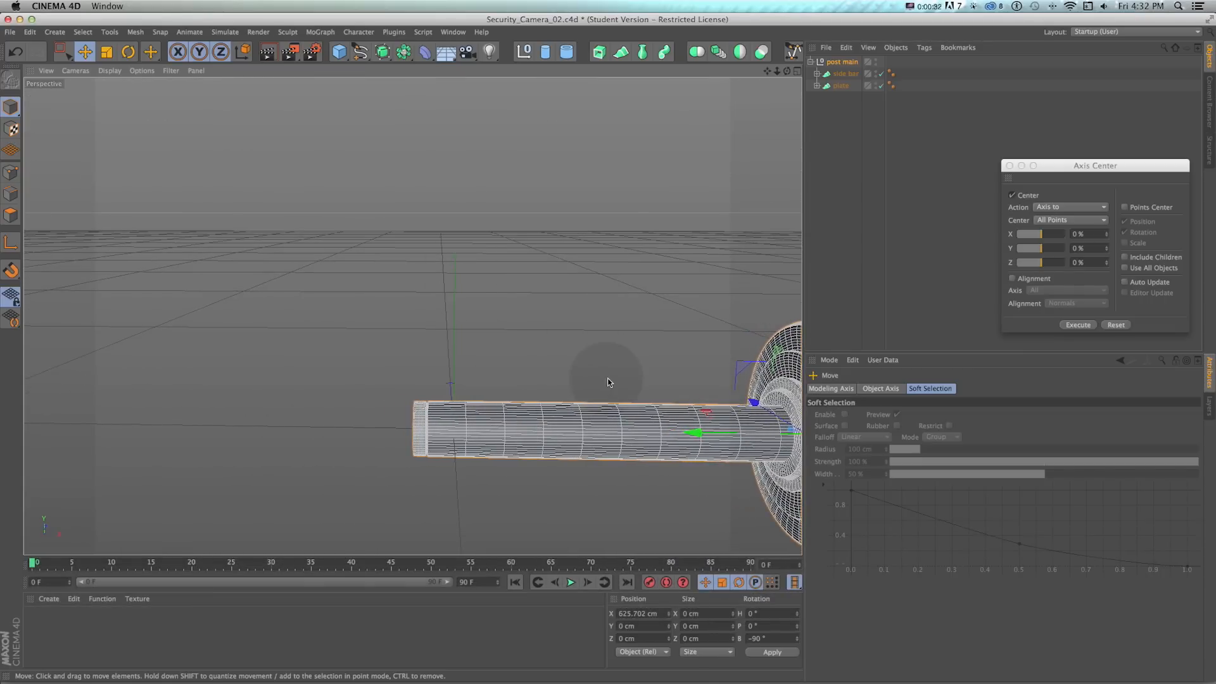
- Check the vertical post in the reference photo and duplicate the side bar loft outside the post main group
{"action": "key", "text": "super+Tab"}
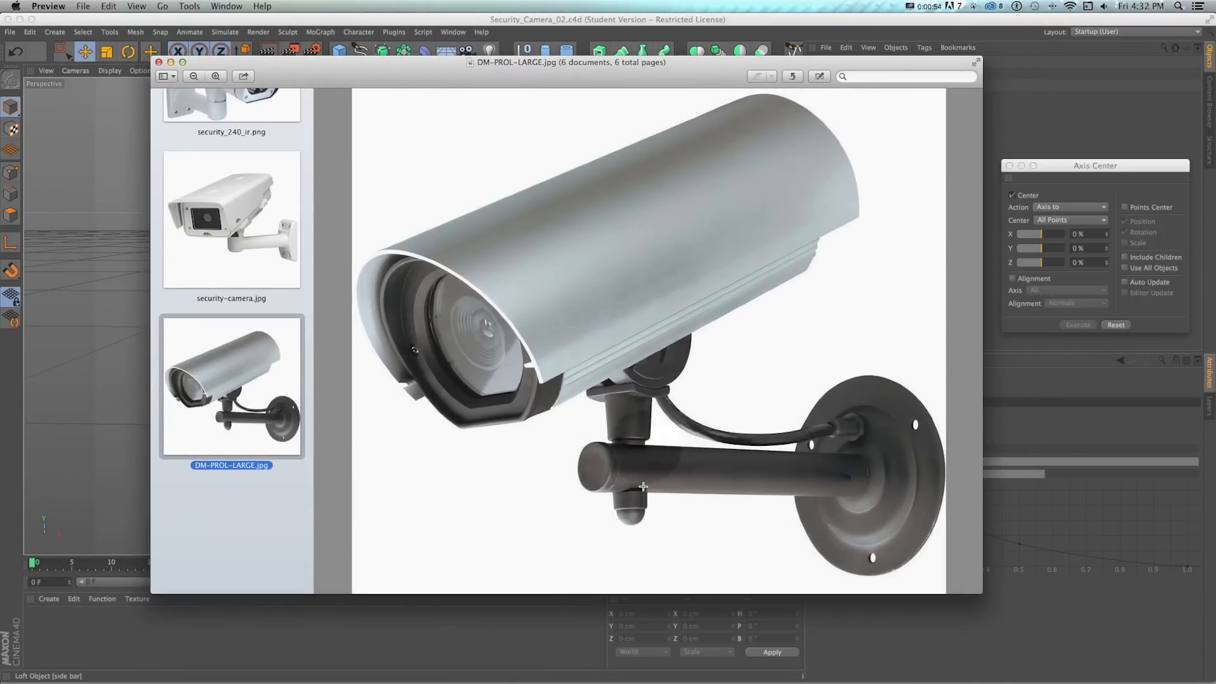
{"action": "key", "text": "super+Tab"}
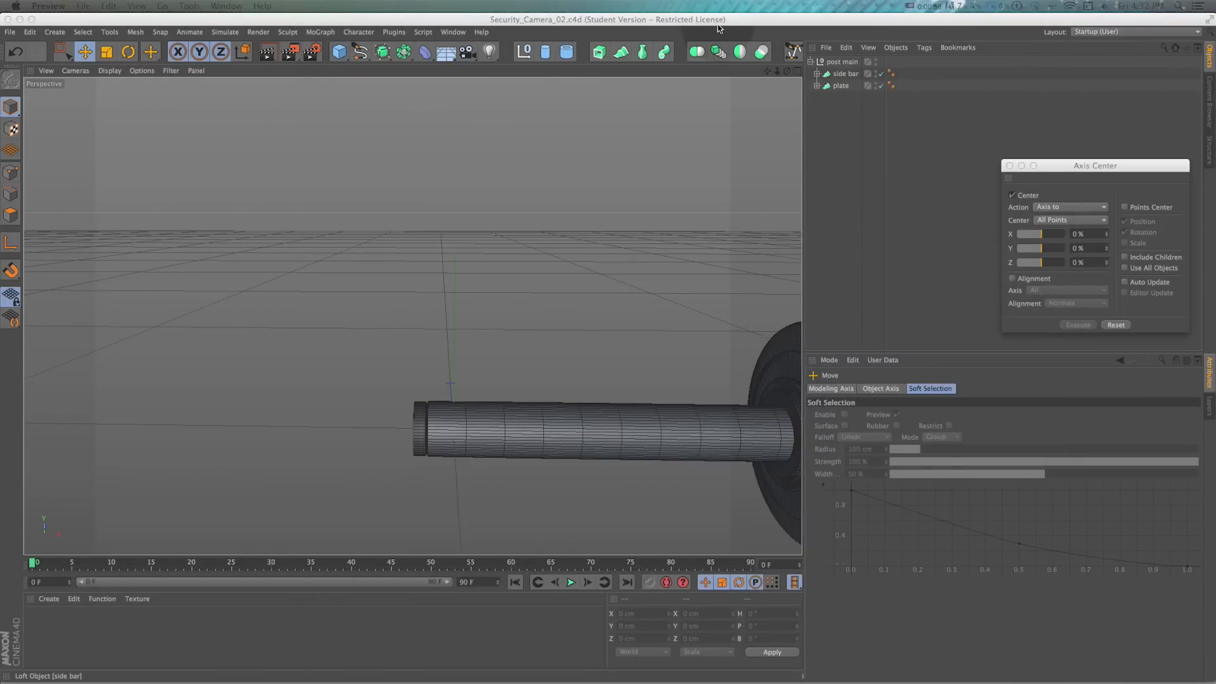
{"action": "left_click", "coordinate": [833, 78]}
{"action": "key", "text": "super+s"}
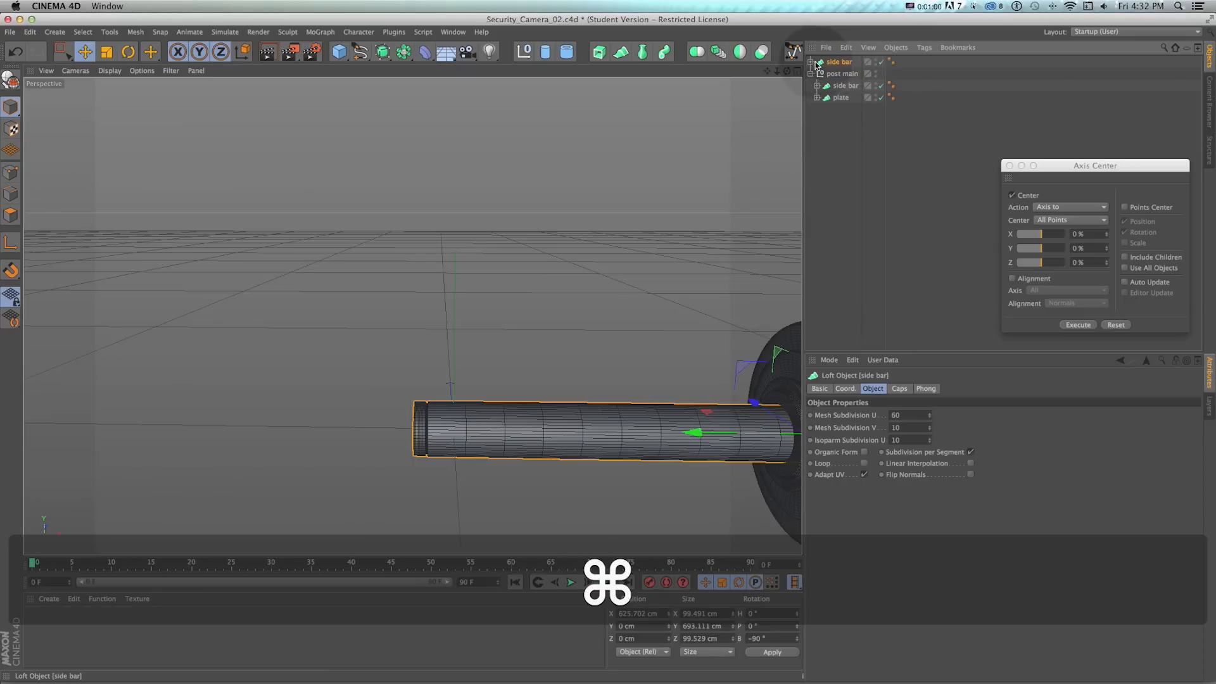
- Delete every circle inside the copied side bar loft except the first one, Circle.8
{"action": "left_click", "coordinate": [812, 62]}
{"action": "left_click", "coordinate": [840, 74]}
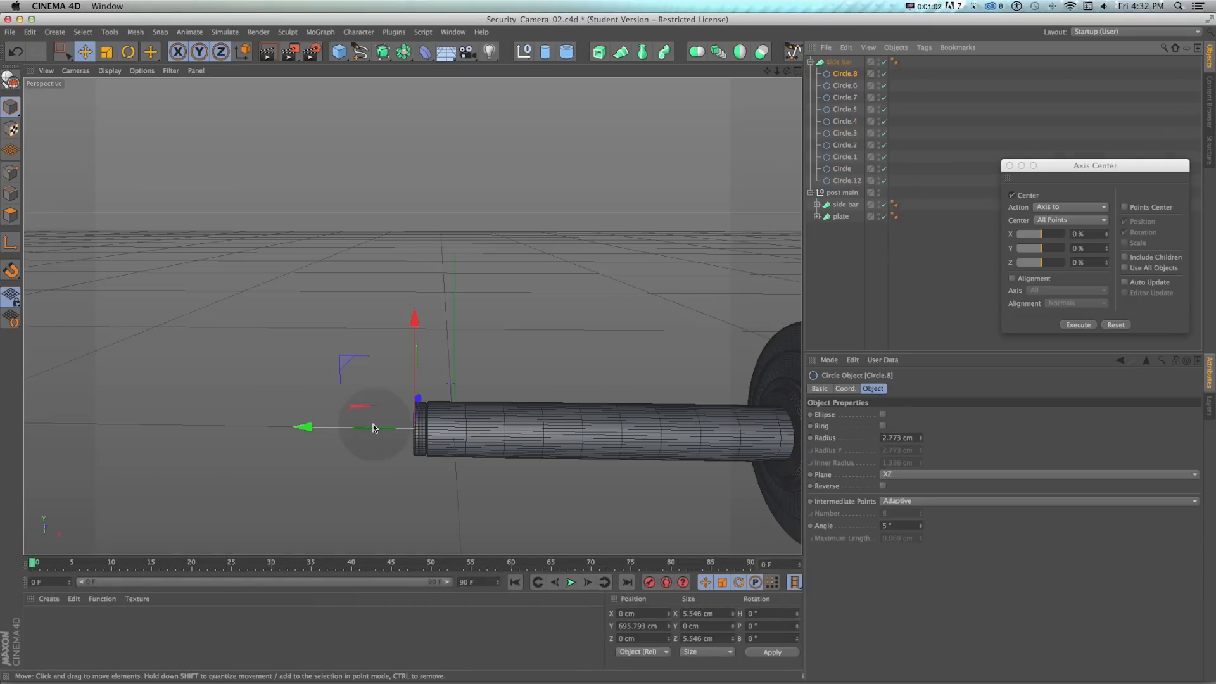
{"action": "left_click", "coordinate": [843, 182], "text": "shift"}
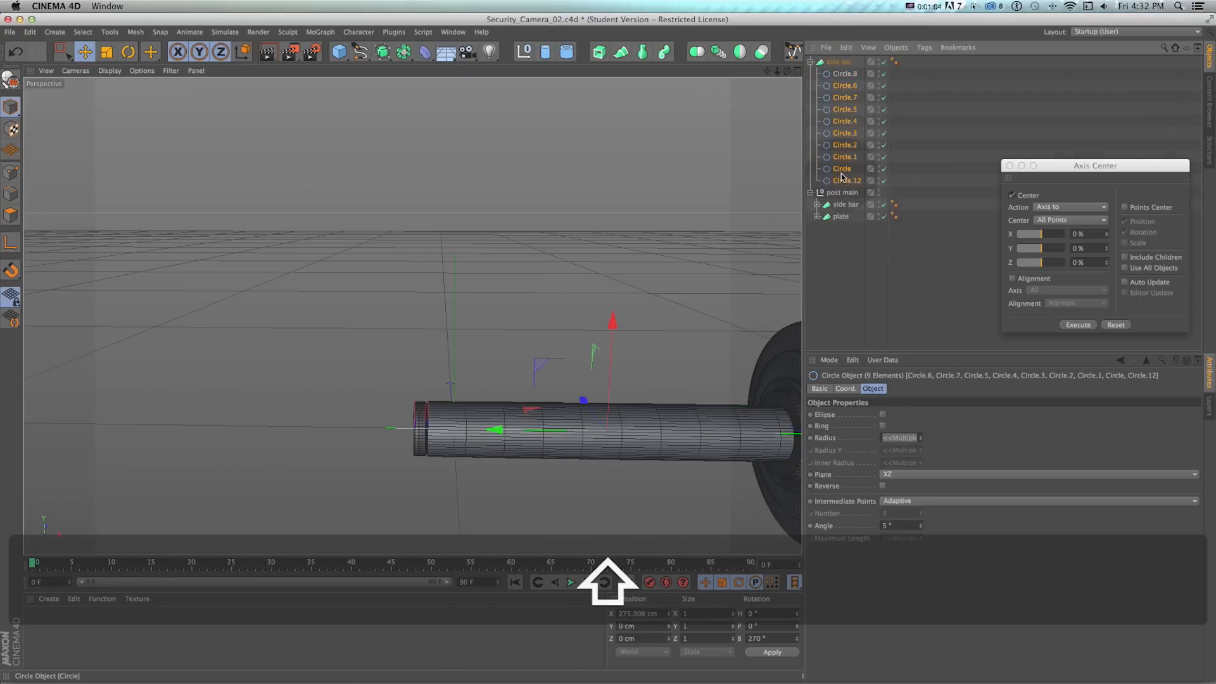
{"action": "key", "text": "Delete"}
- Raise the remaining circle to X about 102.4 cm, with its loft disabled, and scale it to about 92.6 cm across
{"action": "left_click_drag", "start_coordinate": [410, 392], "coordinate": [411, 337]}
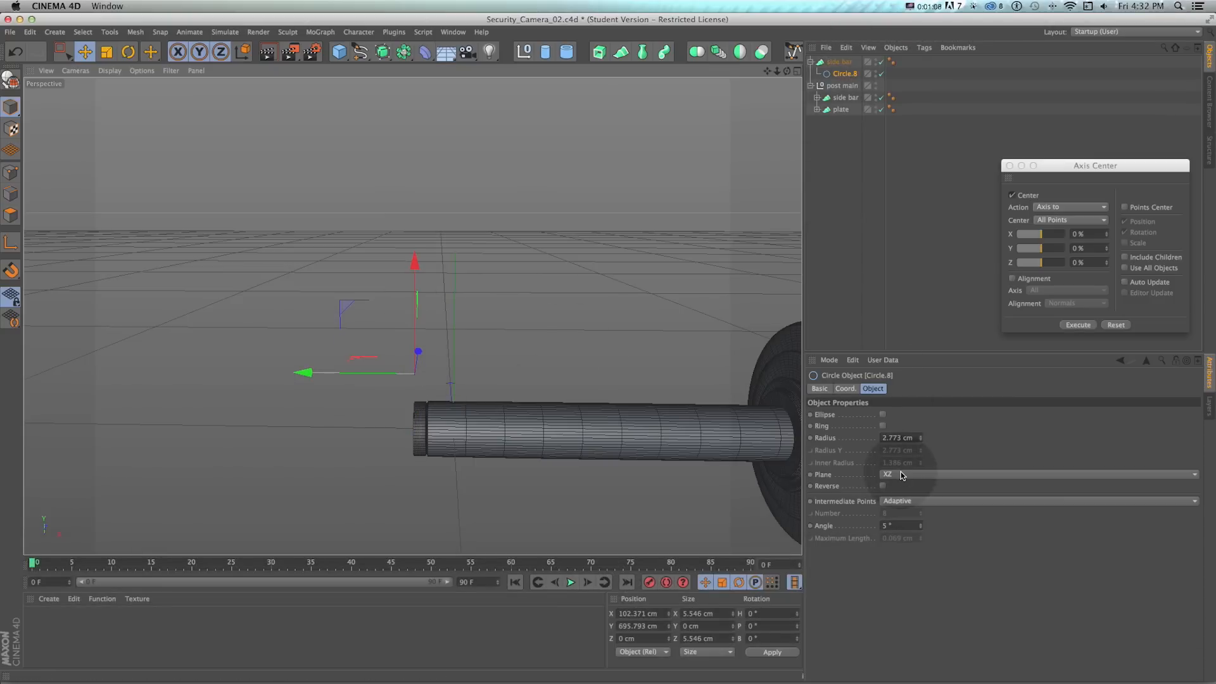
{"action": "left_click", "coordinate": [880, 61]}
{"action": "key", "text": "t"}
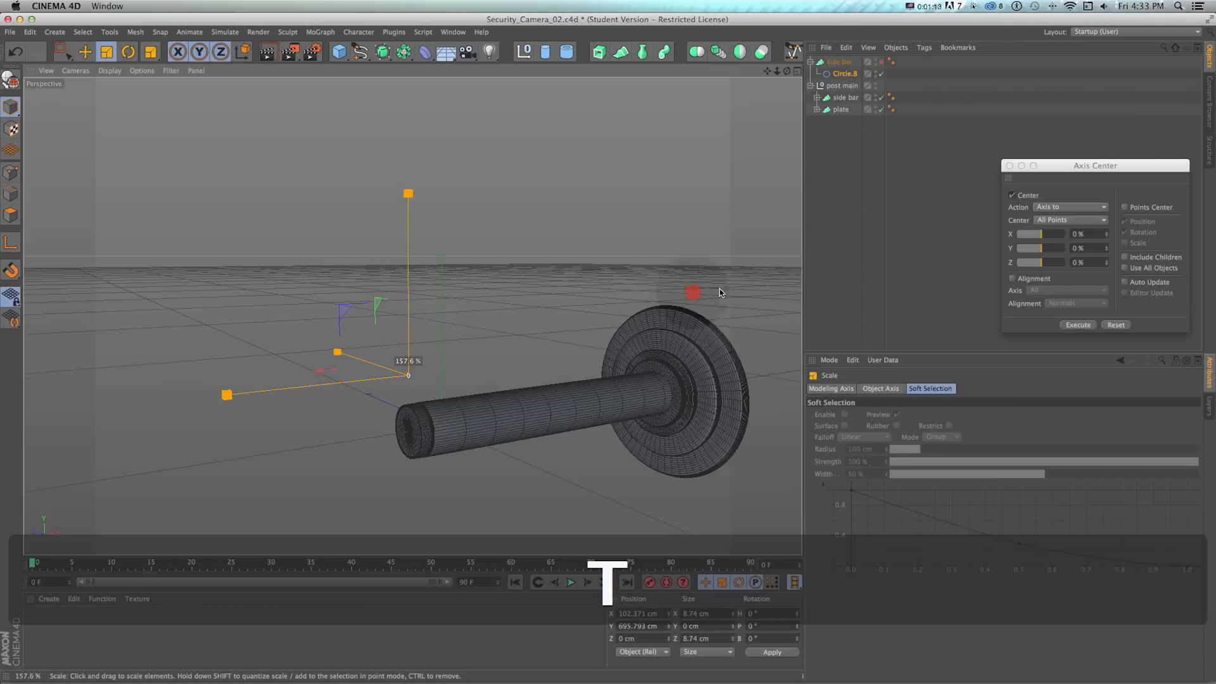
{"action": "left_click_drag", "start_coordinate": [414, 308], "coordinate": [777, 251]}
{"action": "left_click_drag", "start_coordinate": [375, 360], "coordinate": [713, 301]}
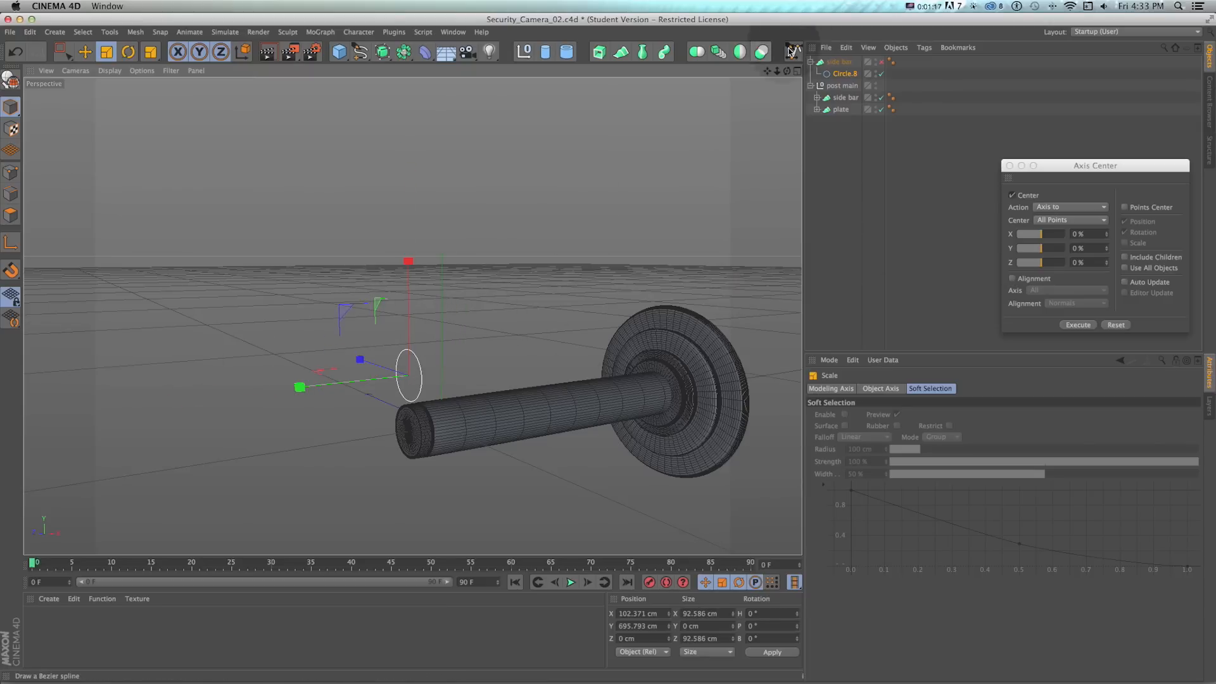
- Scale the circle down to about 72.1 cm across, comparing it with the arm in the four-view layout
{"action": "left_click", "coordinate": [796, 72]}
{"action": "scroll", "coordinate": [228, 433], "scroll_direction": "up", "scroll_amount": 5}
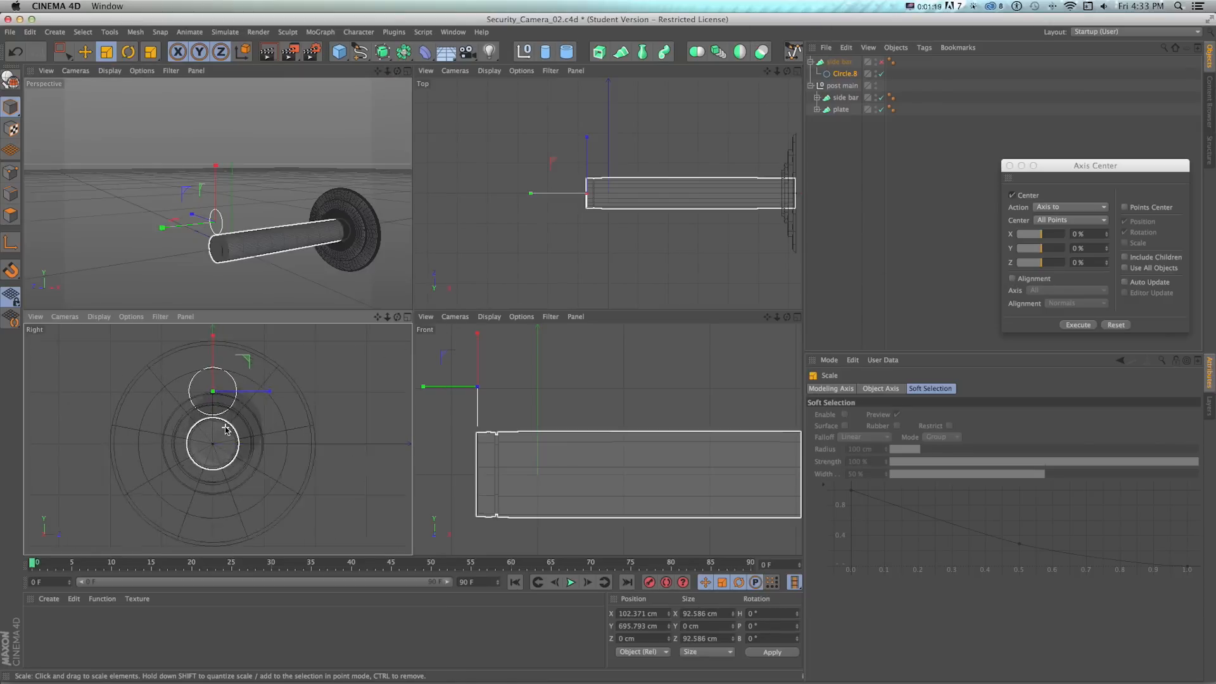
{"action": "key", "text": "t"}
{"action": "left_click_drag", "start_coordinate": [261, 378], "coordinate": [163, 373]}
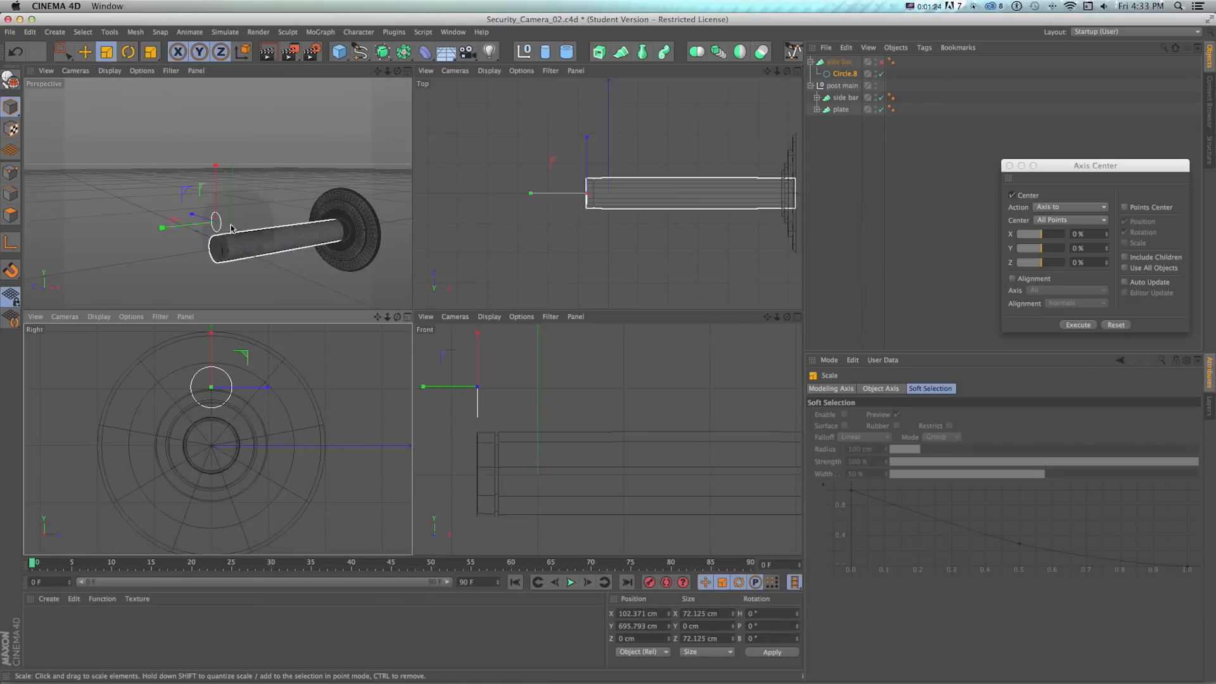
- Set the circle's plane to ZY so it lies horizontally above the arm
{"action": "key", "text": "r"}
{"action": "left_click", "coordinate": [842, 74]}
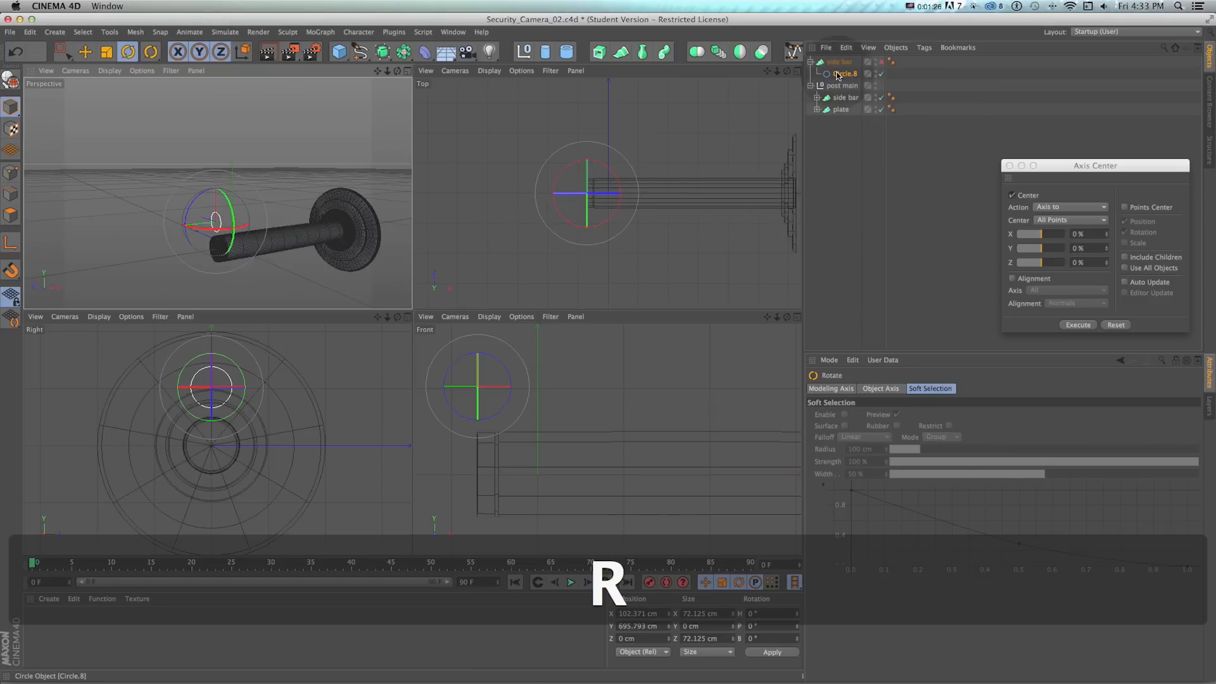
{"action": "left_click", "coordinate": [890, 474]}
{"action": "left_click", "coordinate": [896, 502]}
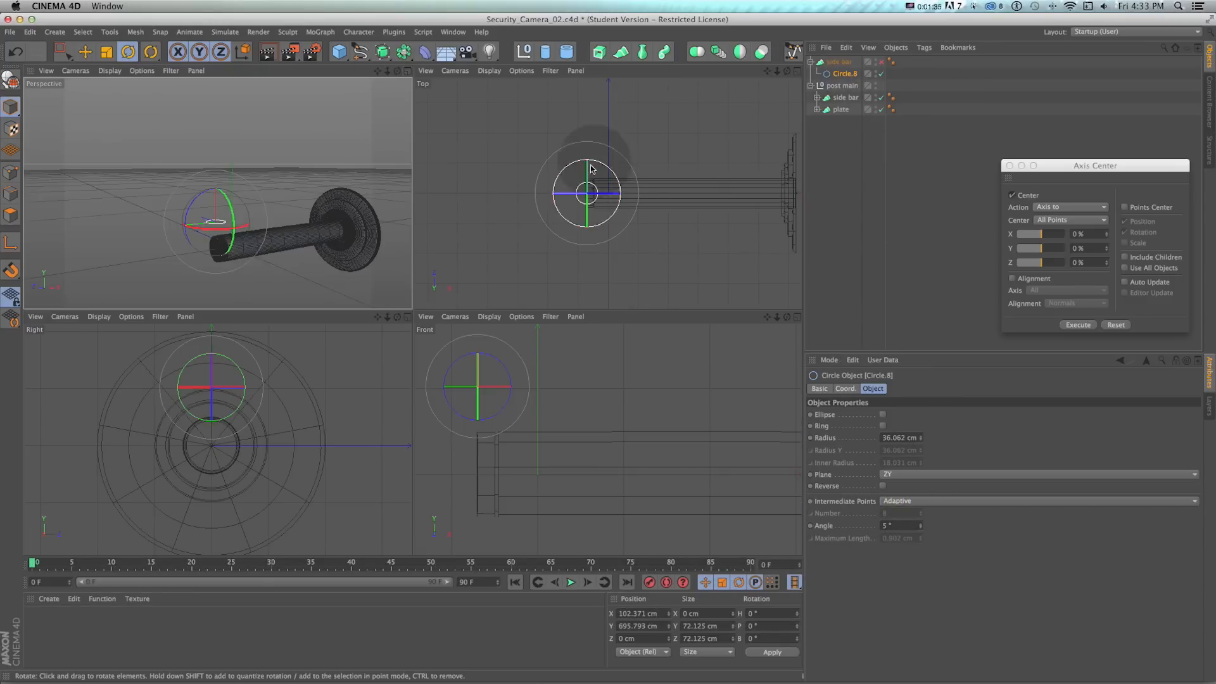
- Move the circle along the arm to Y about 541.3 cm and lower it below the arm to X about -62.4 cm
{"action": "scroll", "coordinate": [611, 207], "scroll_direction": "up", "scroll_amount": 5}
{"action": "key", "text": "e"}
{"action": "left_click_drag", "start_coordinate": [482, 163], "coordinate": [608, 164]}
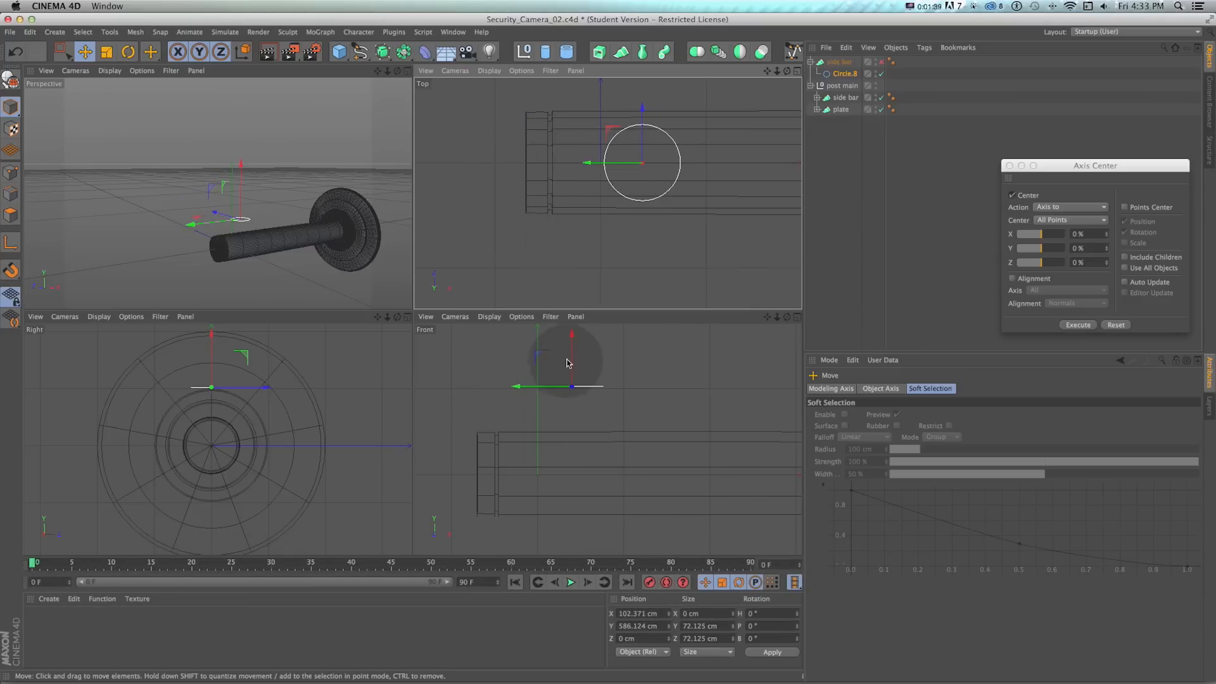
{"action": "left_click_drag", "start_coordinate": [572, 360], "coordinate": [626, 414]}
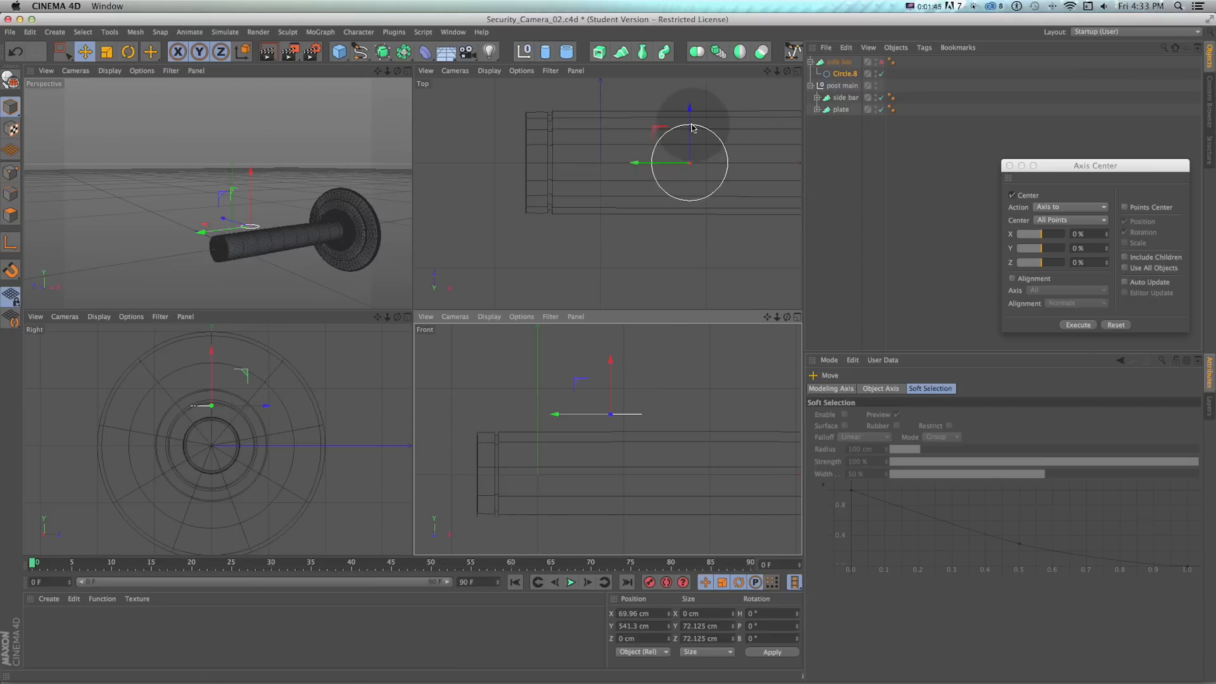
{"action": "left_click_drag", "start_coordinate": [612, 393], "coordinate": [617, 500]}
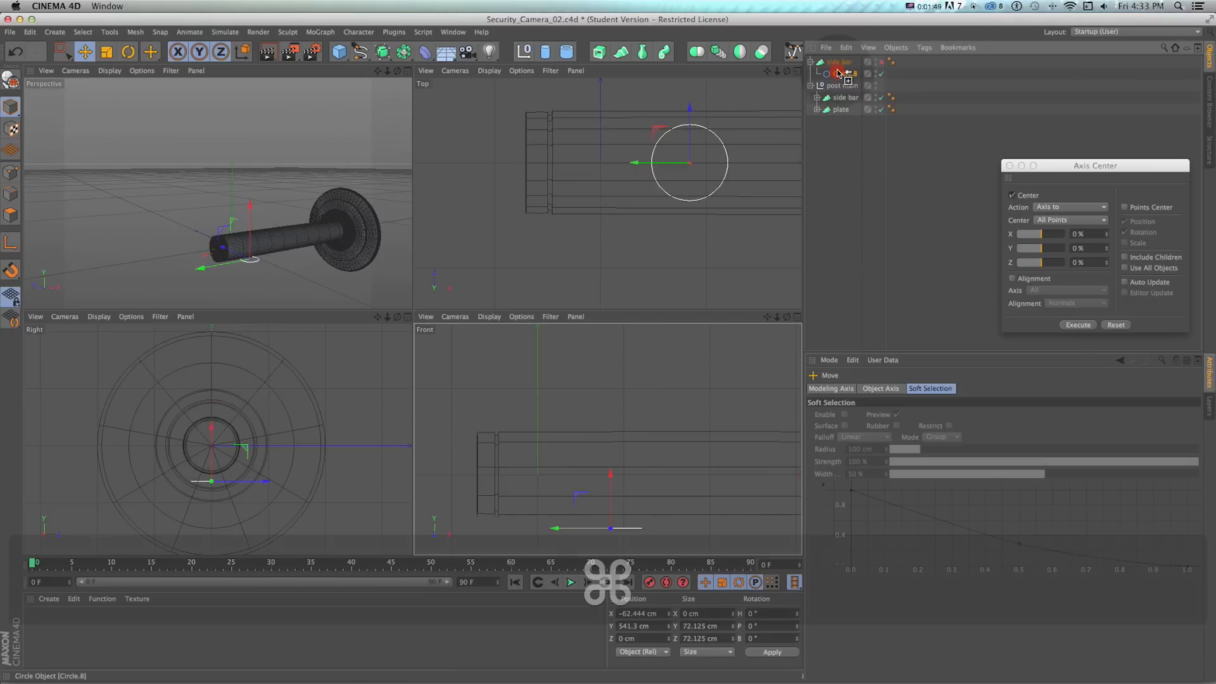
- Duplicate the lowered circle, raise the copy to X about 121.7 cm and re-enable the loft to form the vertical post
{"action": "left_click_drag", "start_coordinate": [843, 74], "coordinate": [839, 67], "text": "super"}
{"action": "left_click_drag", "start_coordinate": [611, 476], "coordinate": [630, 315]}
{"action": "left_click", "coordinate": [880, 62]}
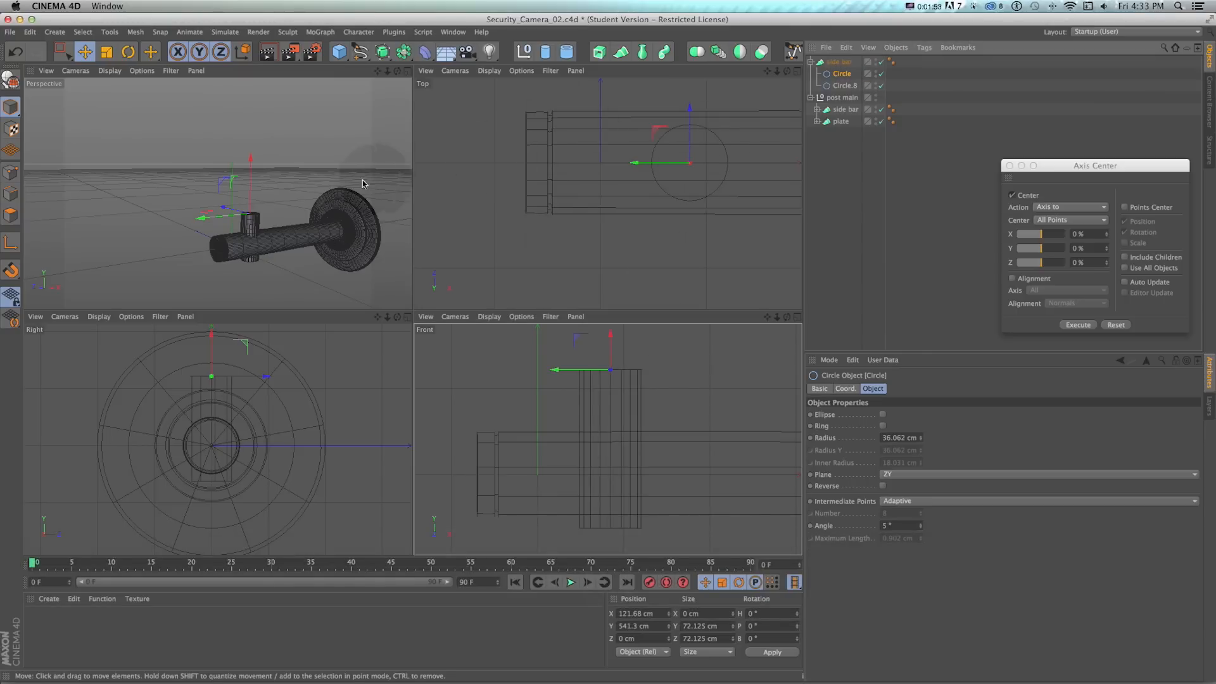
- Lower the vertical post's top circle to X about 99.1 cm in the enlarged perspective view and select its bottom circle
{"action": "left_click", "coordinate": [407, 71]}
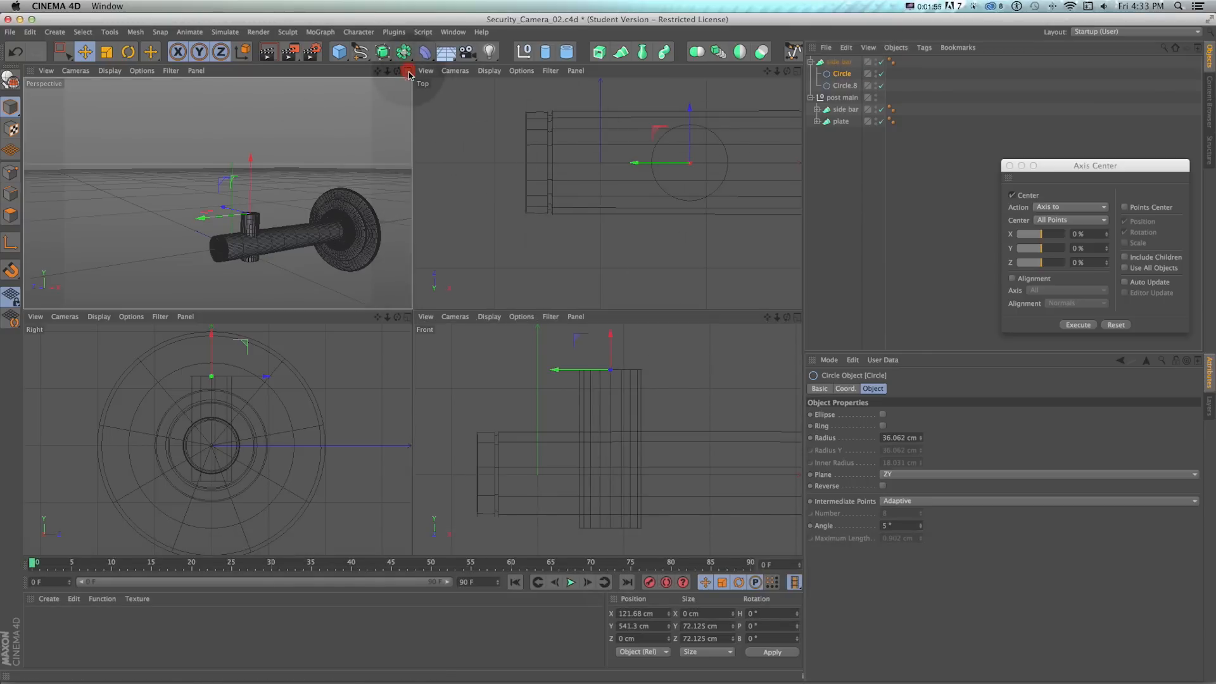
{"action": "left_click_drag", "start_coordinate": [487, 278], "coordinate": [480, 292]}
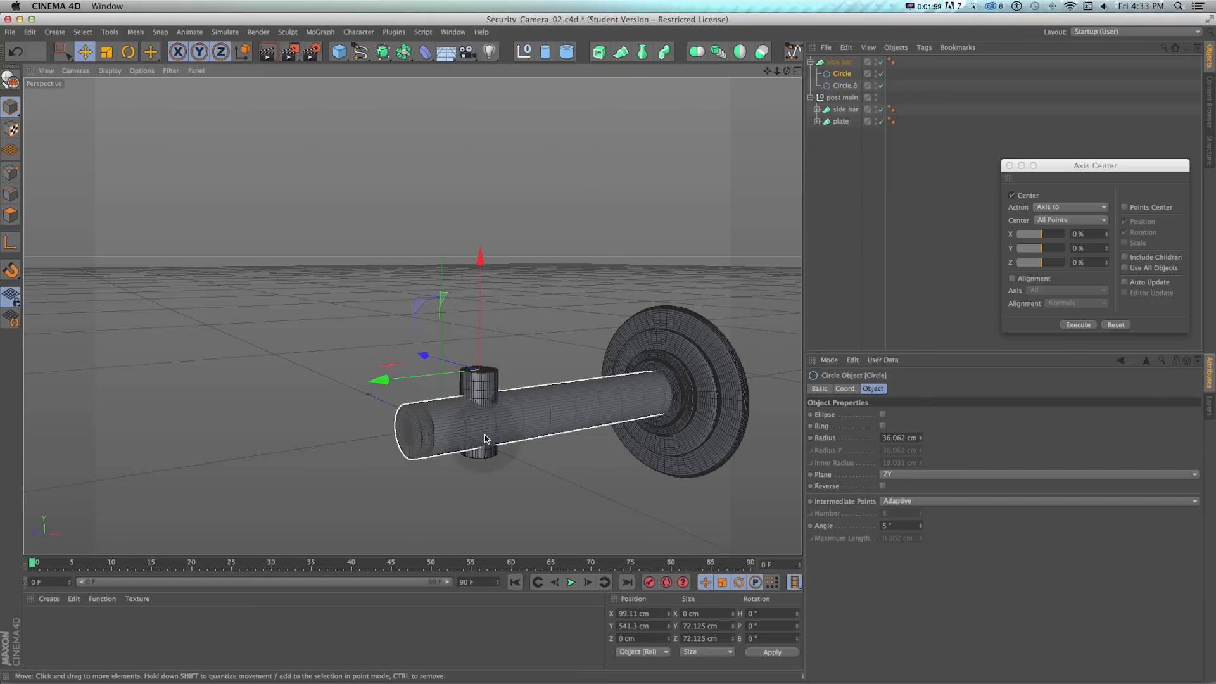
{"action": "scroll", "coordinate": [486, 438], "scroll_direction": "up", "scroll_amount": 5}
{"action": "left_click", "coordinate": [853, 88]}
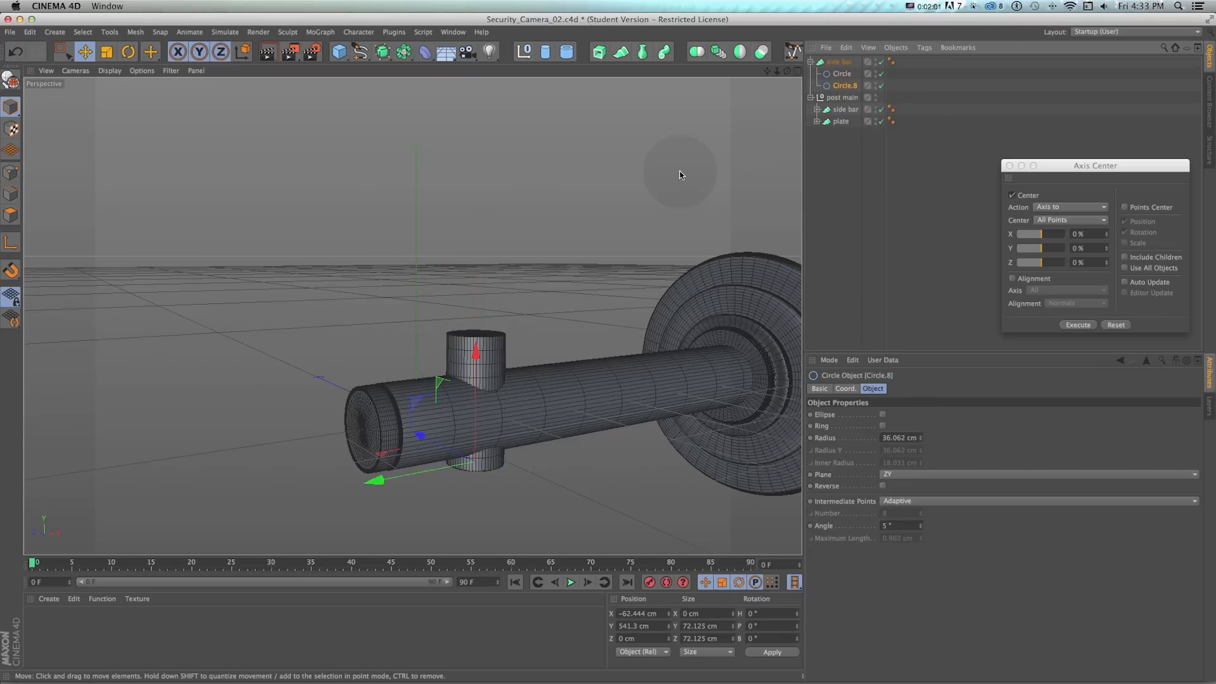
- Duplicate the post's top circle, widen the copy to about 101.8 cm, and insert another original-size copy between them
{"action": "left_click_drag", "start_coordinate": [678, 171], "coordinate": [509, 219], "text": "alt"}
{"action": "left_click_drag", "start_coordinate": [518, 329], "coordinate": [518, 222], "text": "alt"}
{"action": "left_click_drag", "start_coordinate": [624, 166], "coordinate": [602, 254], "text": "alt"}
{"action": "left_click", "coordinate": [831, 76]}
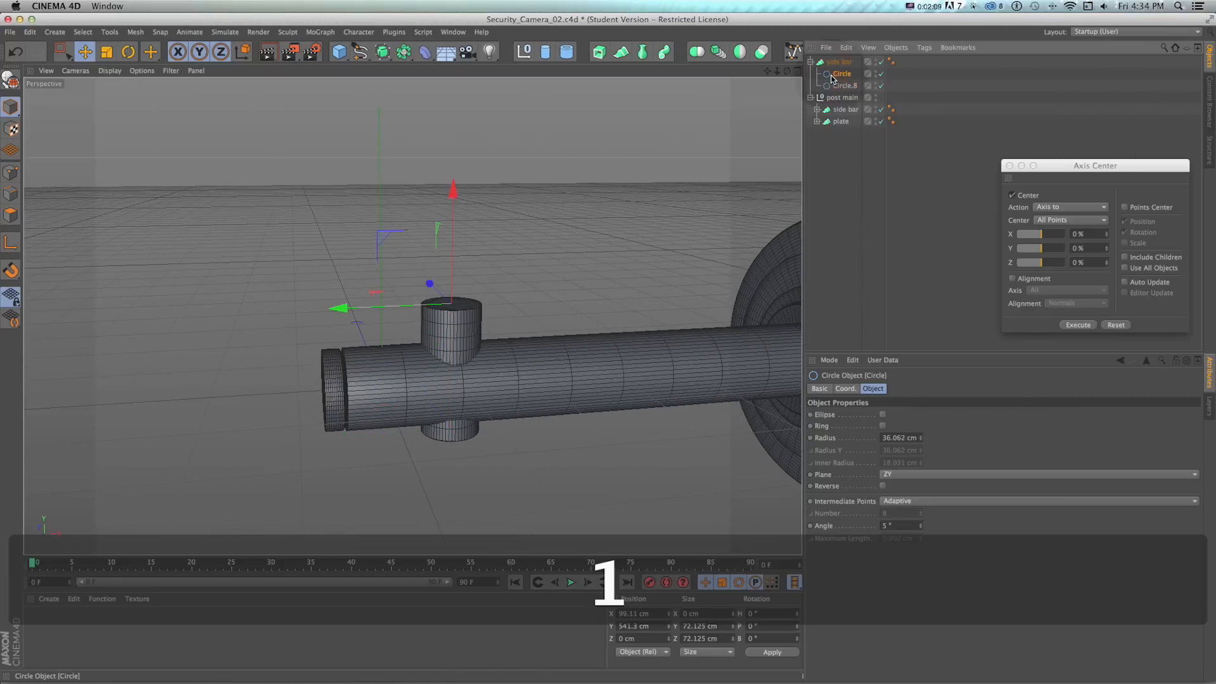
{"action": "left_click_drag", "start_coordinate": [842, 74], "coordinate": [841, 71], "text": "super"}
{"action": "key", "text": "t"}
{"action": "left_click_drag", "start_coordinate": [658, 178], "coordinate": [609, 345]}
{"action": "left_click_drag", "start_coordinate": [840, 84], "coordinate": [843, 80], "text": "super"}
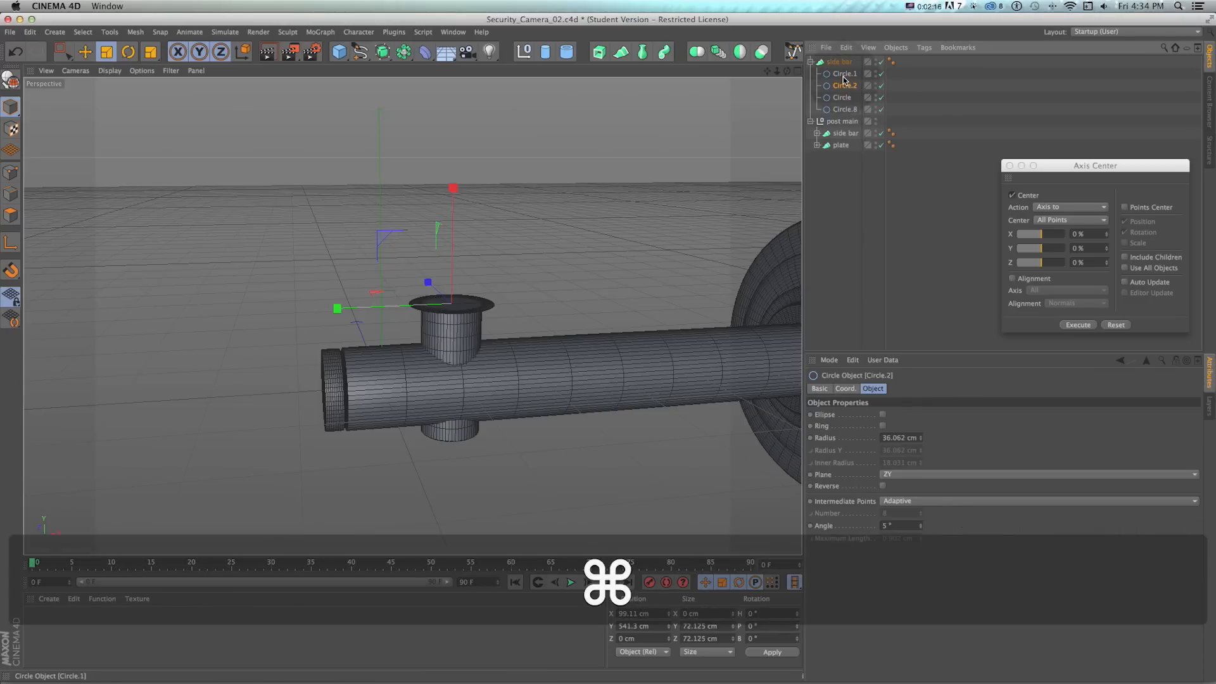
- Raise the widened circle to X about 103.4 cm and widen it to about 115.2 cm, then duplicate it above
{"action": "left_click", "coordinate": [843, 73]}
{"action": "key", "text": "t"}
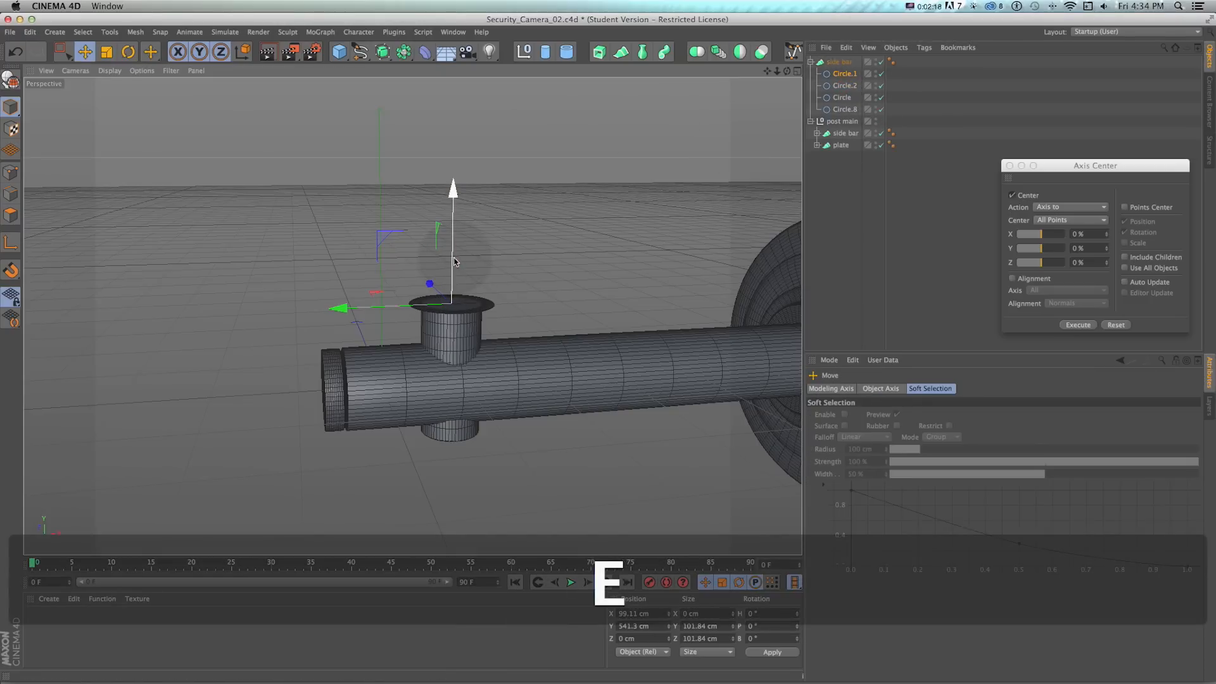
{"action": "key", "text": "t"}
{"action": "left_click_drag", "start_coordinate": [464, 262], "coordinate": [568, 257]}
{"action": "left_click_drag", "start_coordinate": [847, 74], "coordinate": [846, 67], "text": "super"}
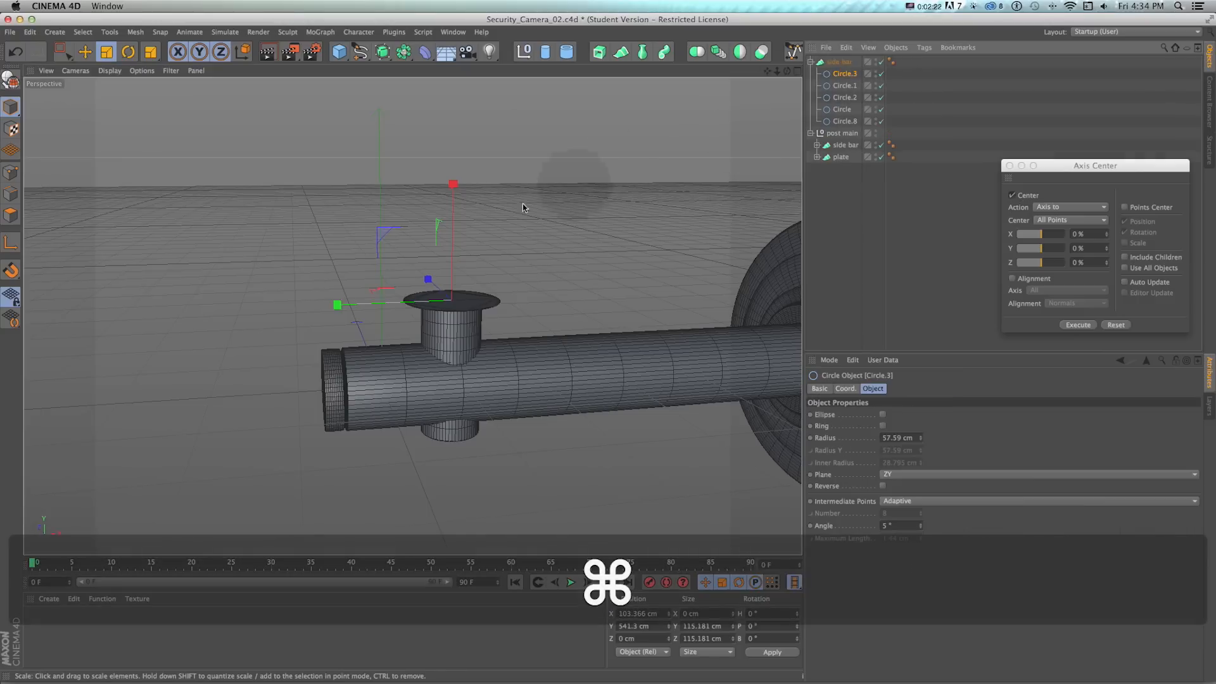
{"action": "key", "text": "e"}
{"action": "left_click_drag", "start_coordinate": [456, 253], "coordinate": [455, 250]}
{"action": "key", "text": "super+z"}
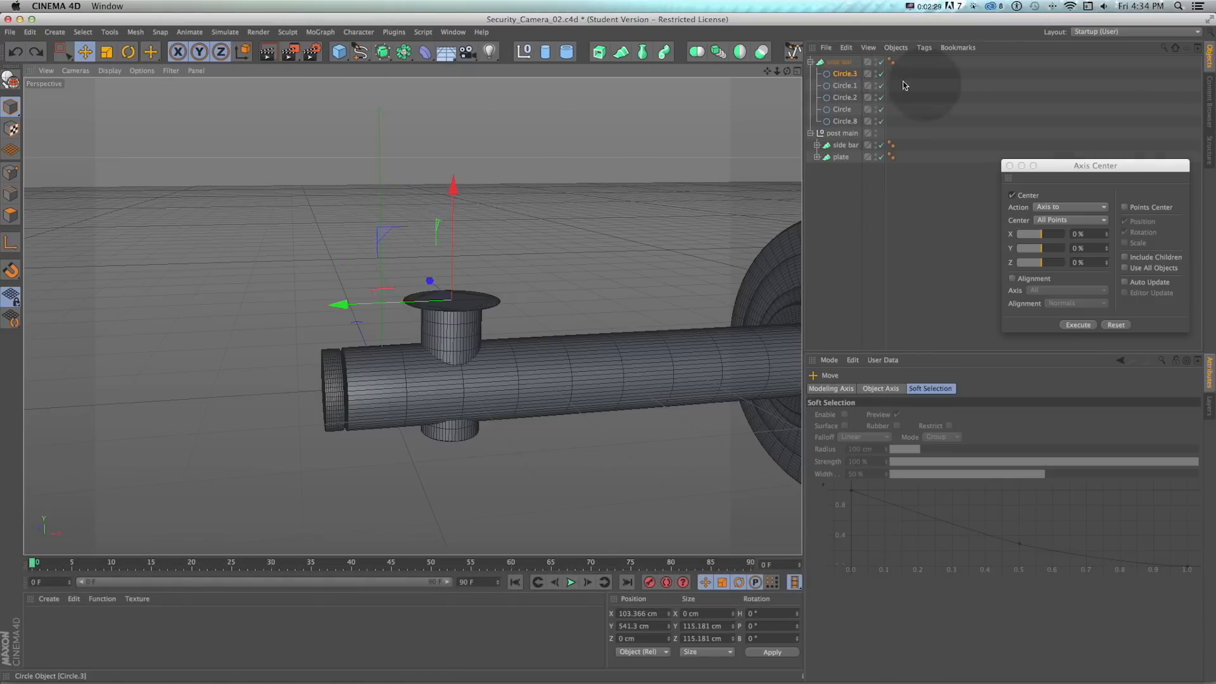
- Add an n-Side spline and set its plane to XZ
{"action": "left_click_drag", "start_coordinate": [359, 51], "coordinate": [393, 122]}
{"action": "left_click", "coordinate": [922, 462]}
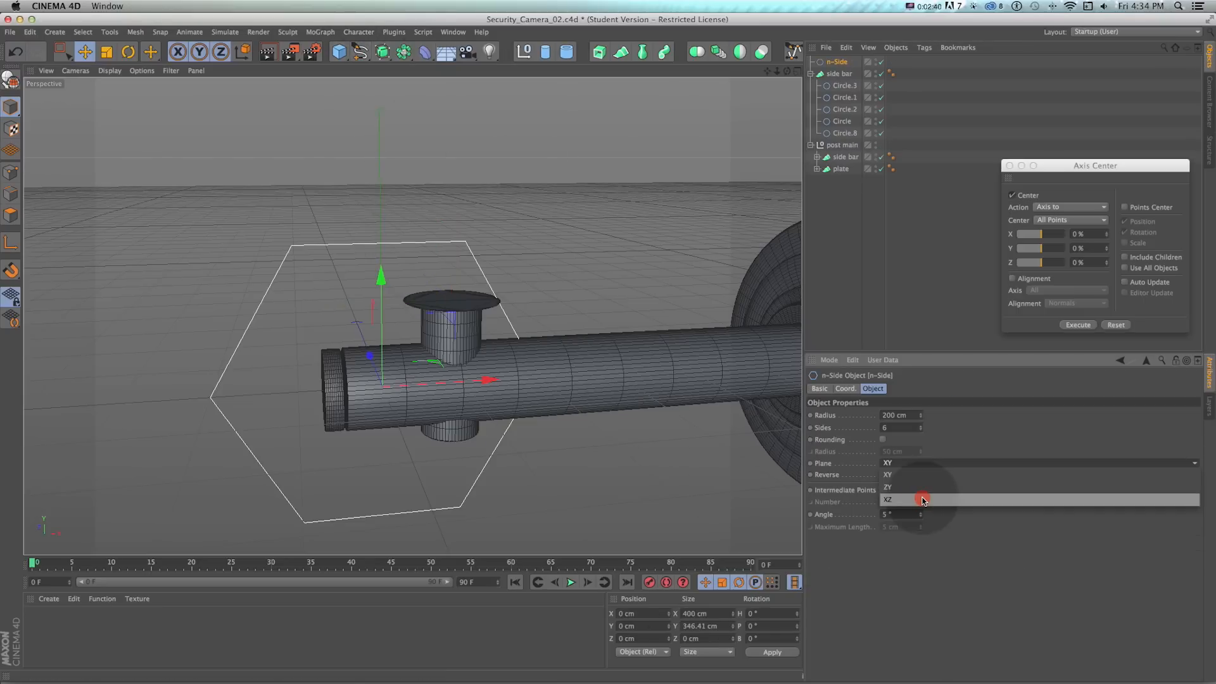
{"action": "left_click", "coordinate": [921, 500]}
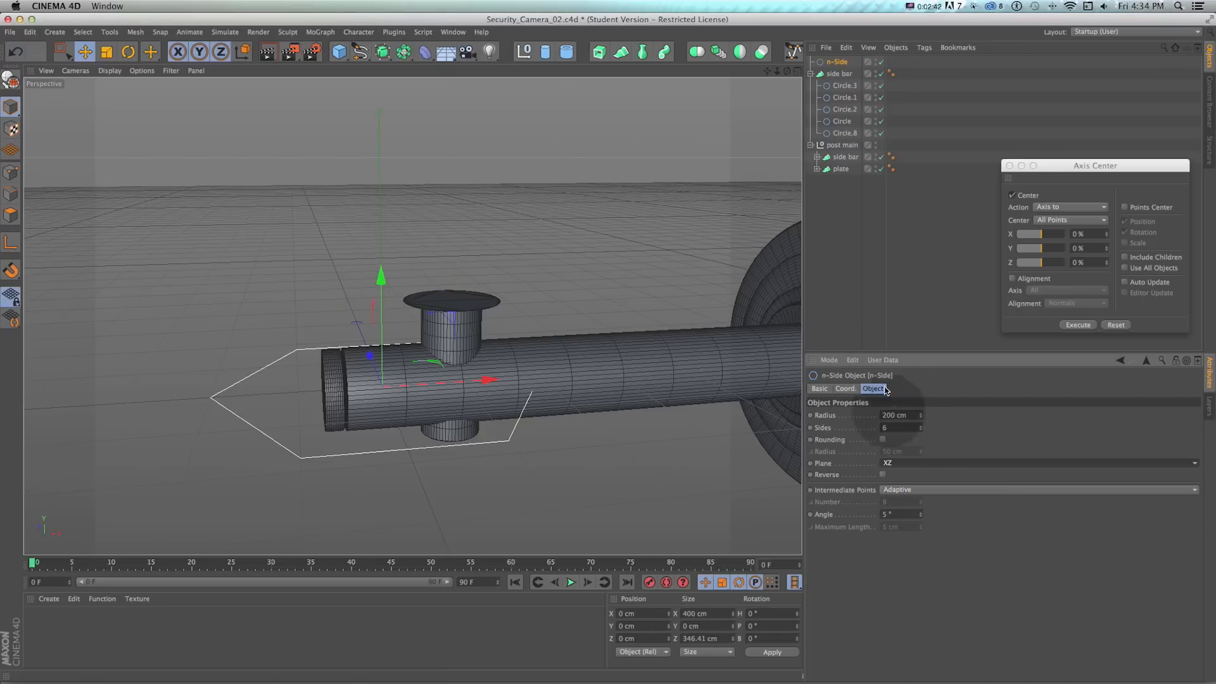
- Place the n-Side first in the post's loft and raise it above the flange to X about 140.7 cm
{"action": "left_click_drag", "start_coordinate": [836, 61], "coordinate": [840, 75]}
{"action": "key", "text": "e"}
{"action": "left_click_drag", "start_coordinate": [415, 380], "coordinate": [407, 253]}
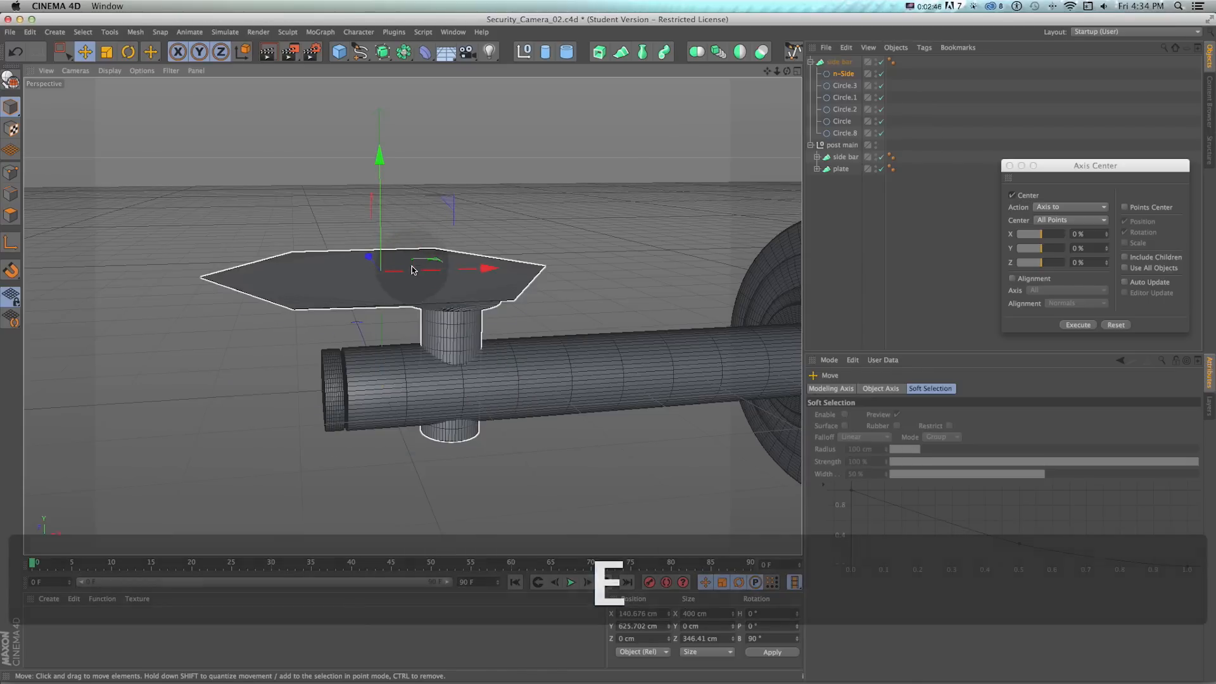
{"action": "key", "text": "super+z"}
- Centre the n-Side over the post at Y about 542 cm and scale it to about 134.6 cm wide
{"action": "left_click", "coordinate": [796, 73]}
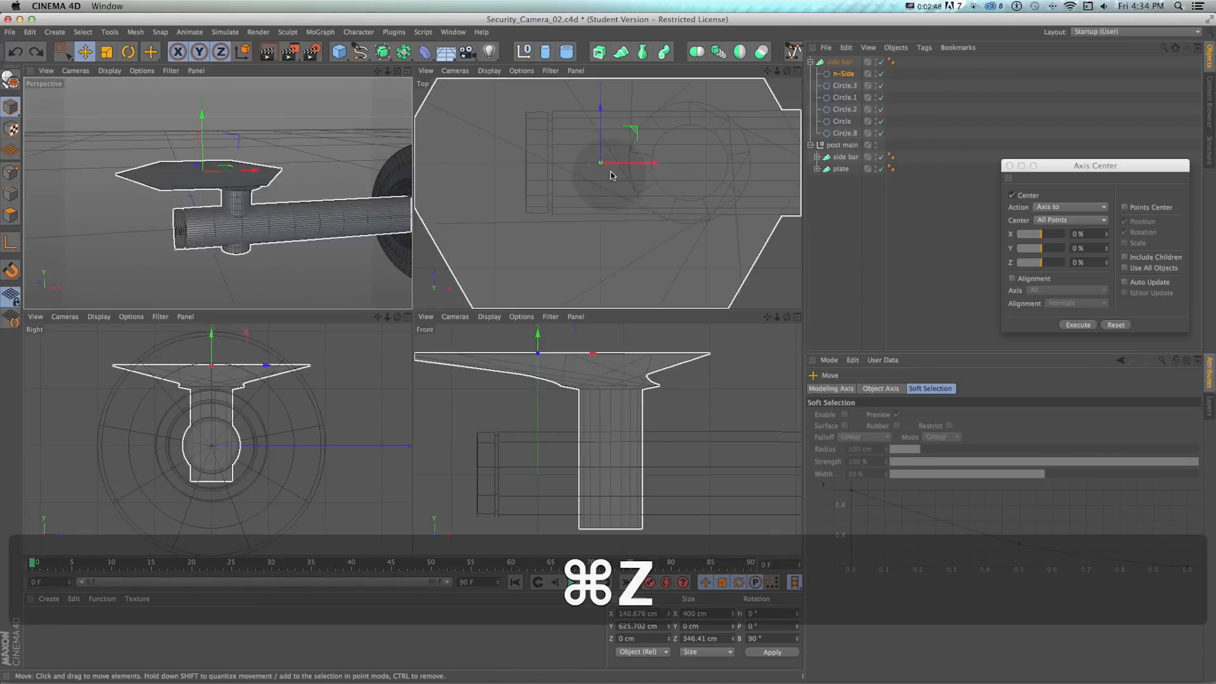
{"action": "scroll", "coordinate": [633, 166], "scroll_direction": "down", "scroll_amount": 2}
{"action": "left_click_drag", "start_coordinate": [644, 166], "coordinate": [703, 166]}
{"action": "key", "text": "t"}
{"action": "left_click_drag", "start_coordinate": [702, 168], "coordinate": [607, 347]}
{"action": "left_click_drag", "start_coordinate": [685, 146], "coordinate": [676, 184]}
- Scale the n-Side down to about 127.6 cm wide and rotate it to a pitch of about 98.4°
{"action": "key", "text": "e"}
{"action": "key", "text": "r"}
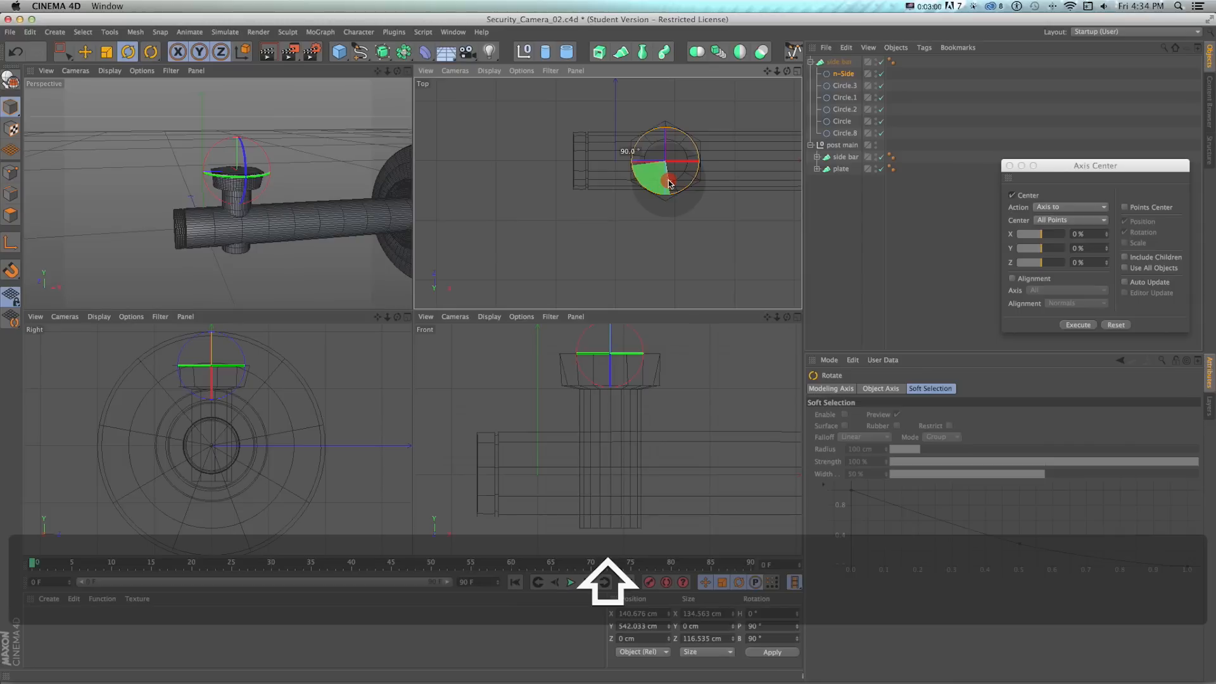
{"action": "left_click", "coordinate": [407, 71]}
{"action": "key", "text": "t"}
{"action": "left_click_drag", "start_coordinate": [524, 185], "coordinate": [516, 182]}
{"action": "key", "text": "r"}
{"action": "left_click_drag", "start_coordinate": [439, 204], "coordinate": [440, 204], "text": "shift"}
- Set the n-Side to 8 sides and rotate it to a pitch of about 87.6°
{"action": "left_click", "coordinate": [844, 74]}
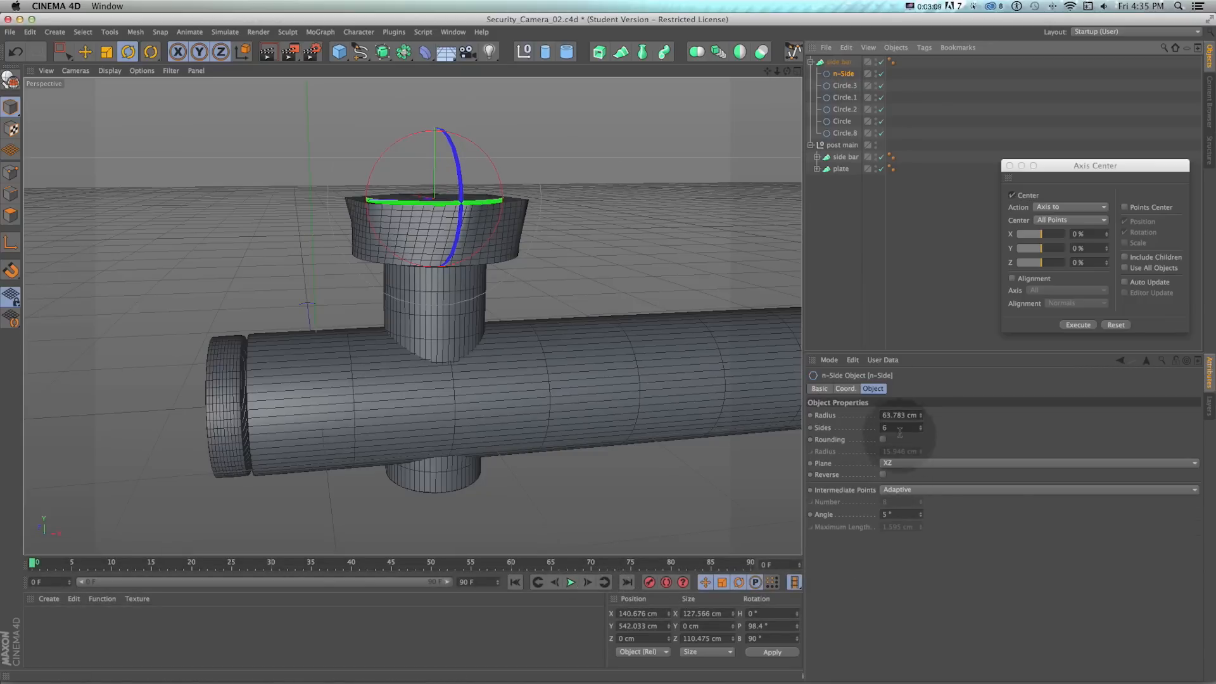
{"action": "left_click_drag", "start_coordinate": [894, 428], "coordinate": [832, 425]}
{"action": "type", "text": "8"}
{"action": "key", "text": "Return"}
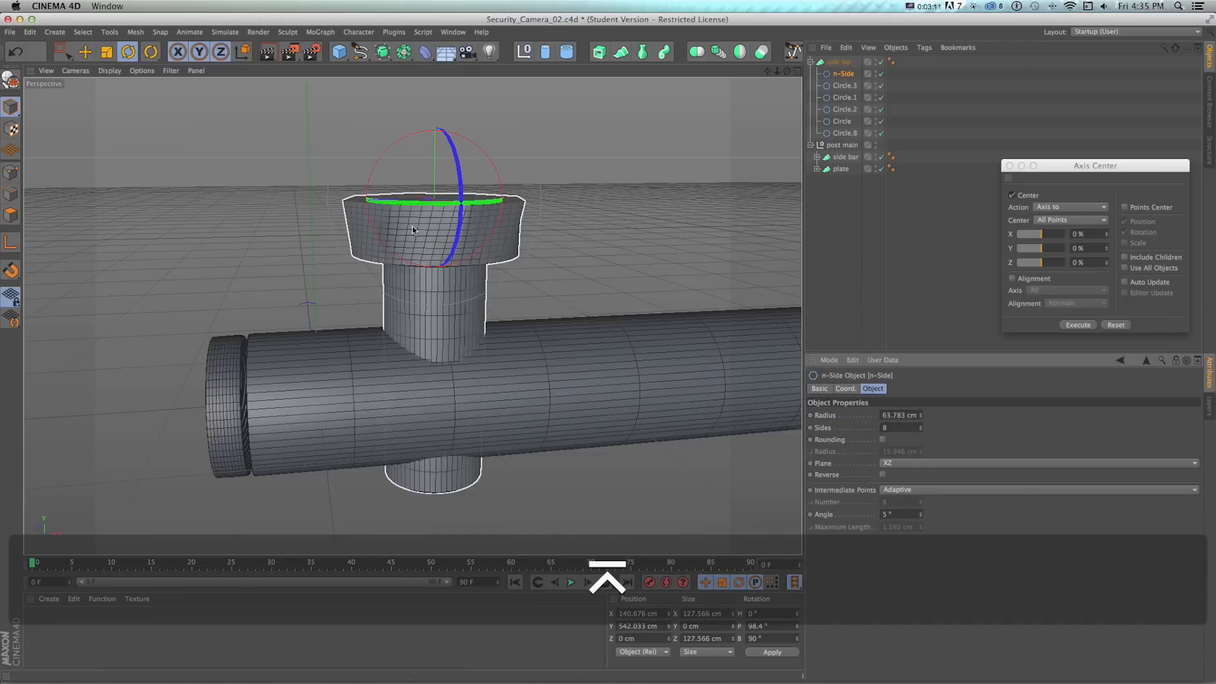
{"action": "left_click_drag", "start_coordinate": [457, 202], "coordinate": [443, 132]}
- Raise the octagon to X about 171.9 cm to heighten the post's cap, and save the project
{"action": "key", "text": "e"}
{"action": "key", "text": "1"}
{"action": "left_click_drag", "start_coordinate": [477, 184], "coordinate": [477, 364]}
{"action": "middle_click", "coordinate": [549, 291]}
{"action": "scroll", "coordinate": [711, 176], "scroll_direction": "up", "scroll_amount": 2}
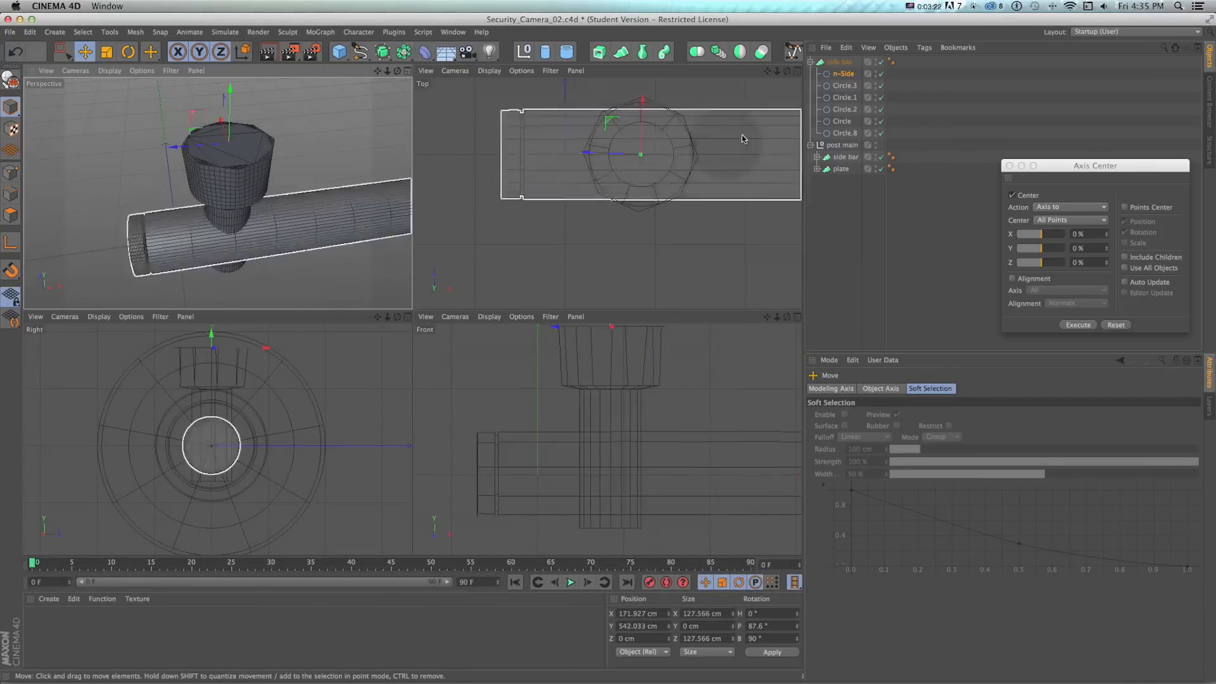
{"action": "key", "text": "super+s"}
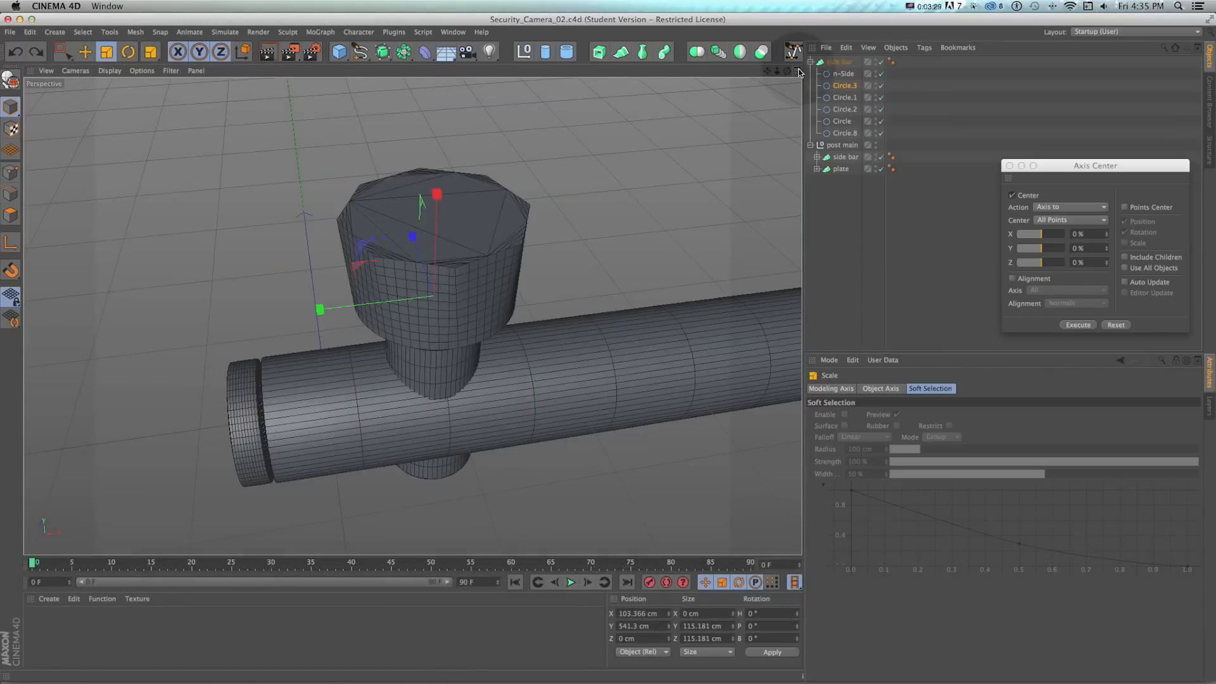
- Duplicate the octagon and shrink the copy toward the cap's centre, and insert another full-size copy between them
{"action": "left_click", "coordinate": [797, 71]}
{"action": "left_click", "coordinate": [842, 73]}
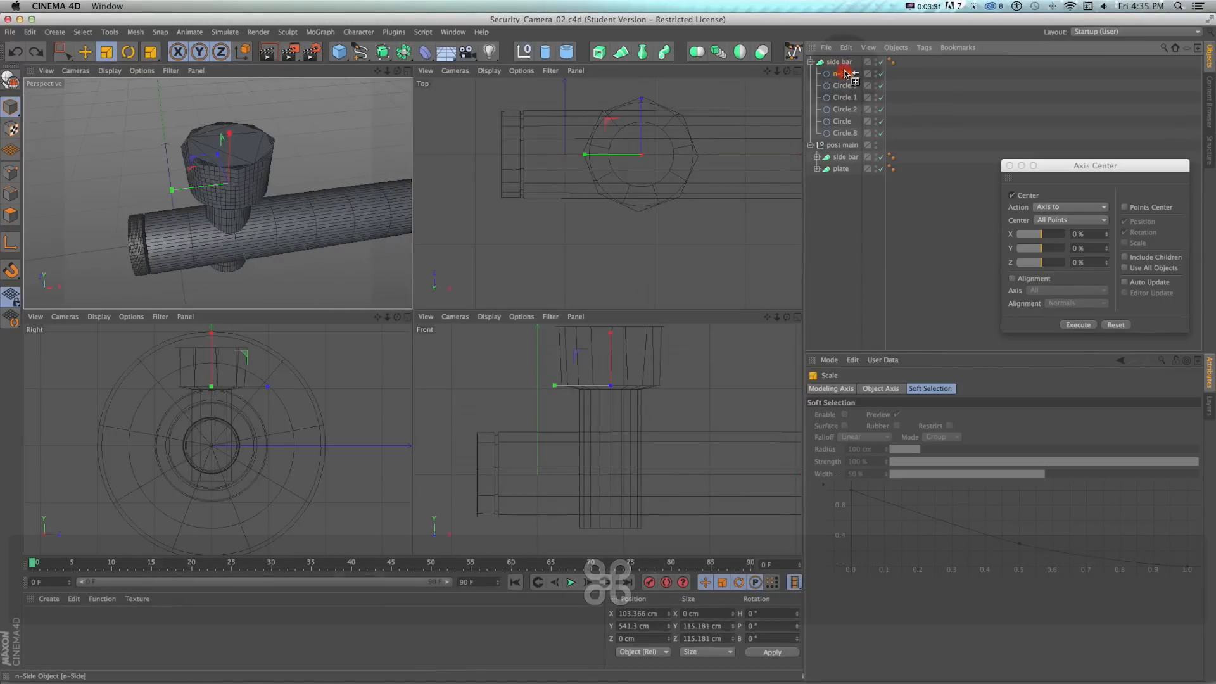
{"action": "key", "text": "super+c"}
{"action": "key", "text": "super+v"}
{"action": "key", "text": "t"}
{"action": "left_click_drag", "start_coordinate": [281, 139], "coordinate": [77, 149]}
{"action": "left_click_drag", "start_coordinate": [268, 145], "coordinate": [171, 149]}
{"action": "key", "text": "super+v"}
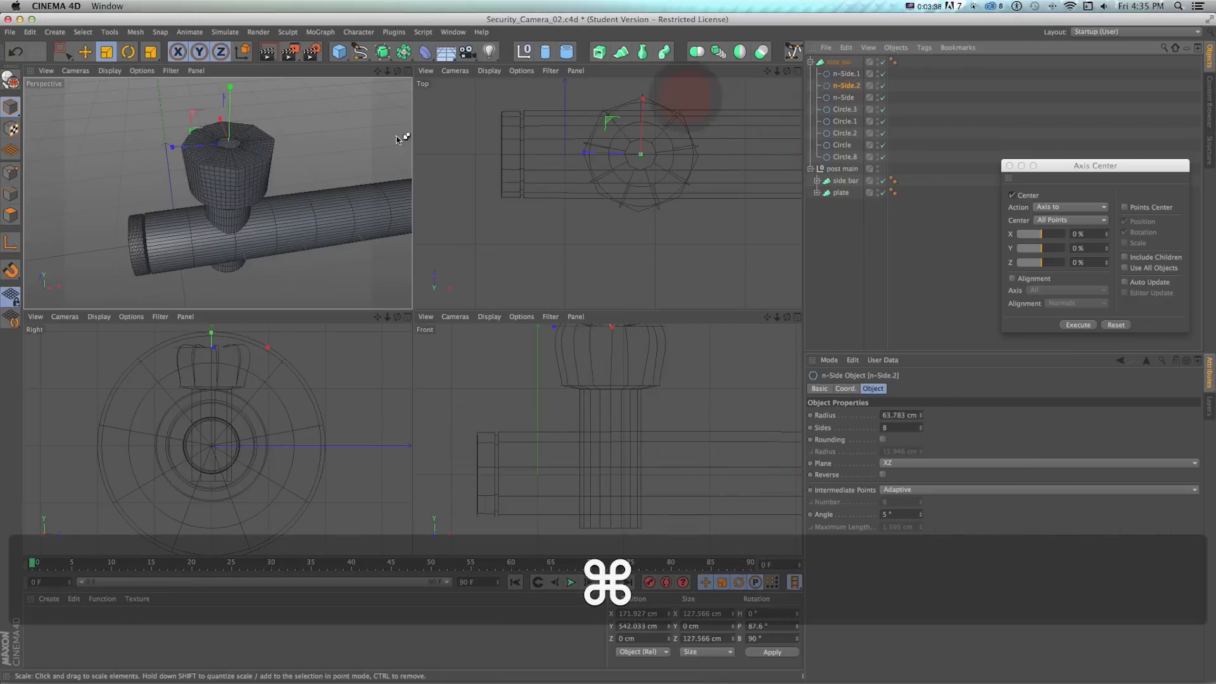
- Bevel the cap's top edge by raising the middle octagon to X about 173.1 cm and scaling it to about 125.8 cm, checking it with a preview render
{"action": "scroll", "coordinate": [272, 151], "scroll_direction": "up", "scroll_amount": 5}
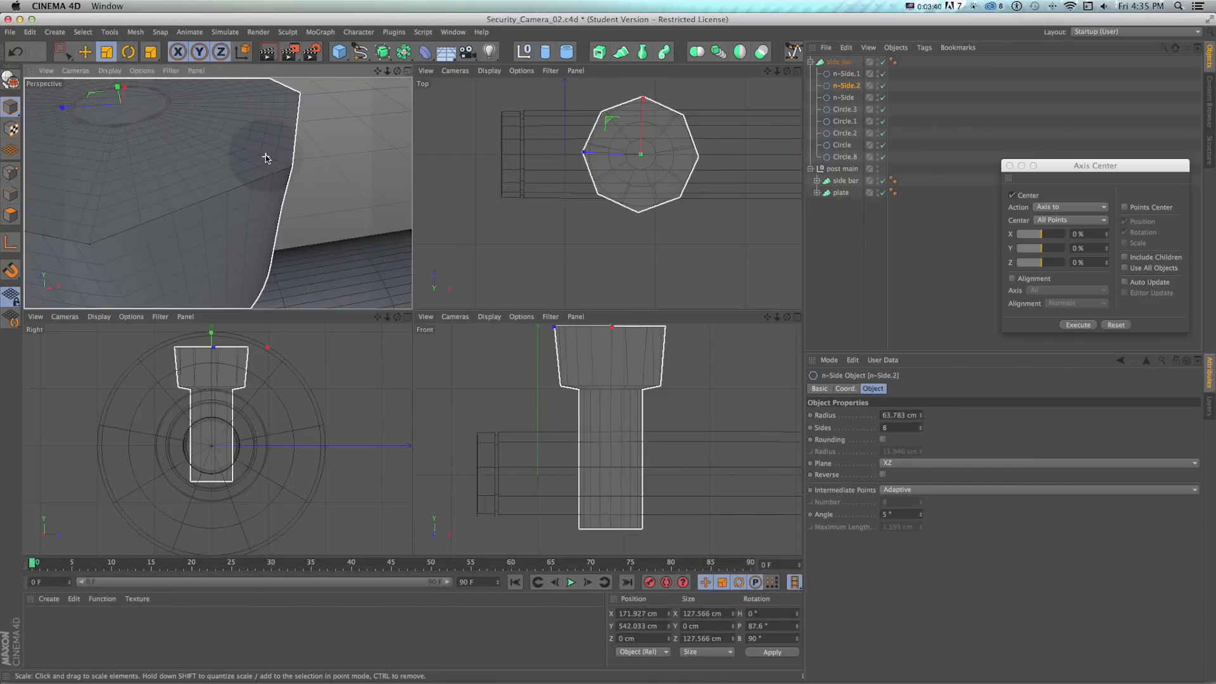
{"action": "key", "text": "t"}
{"action": "key", "text": "e"}
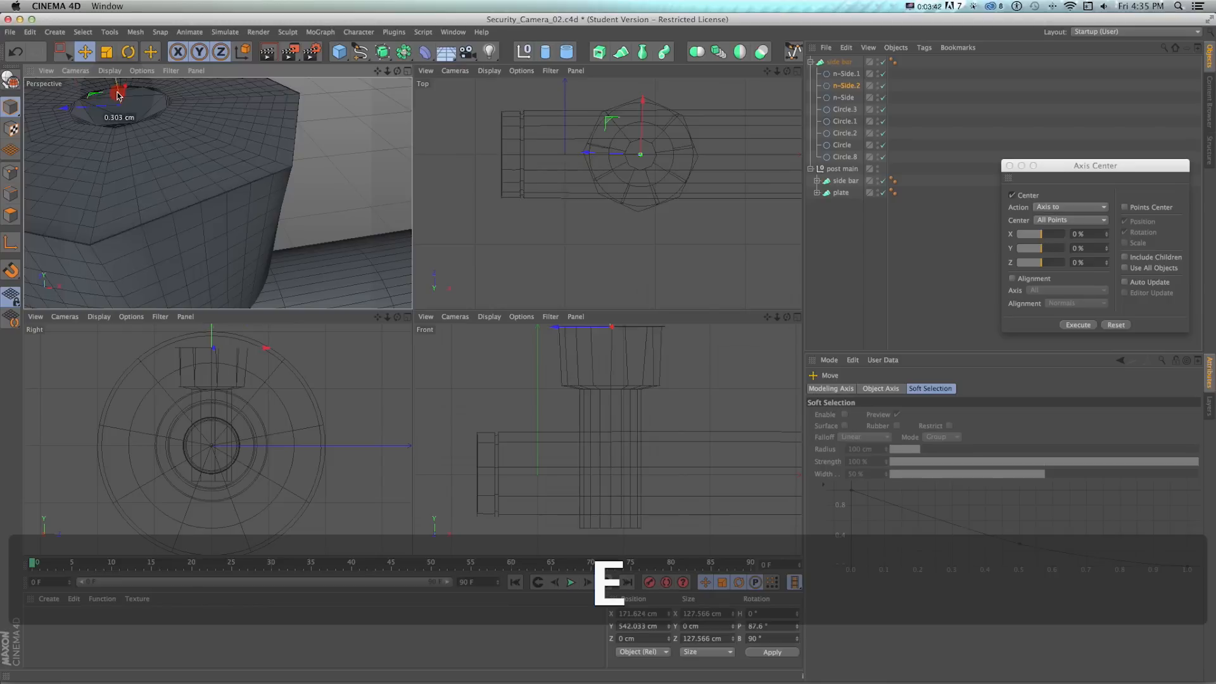
{"action": "left_click_drag", "start_coordinate": [119, 90], "coordinate": [121, 89]}
{"action": "key", "text": "t"}
{"action": "left_click_drag", "start_coordinate": [229, 102], "coordinate": [226, 101]}
{"action": "key", "text": "super+r"}
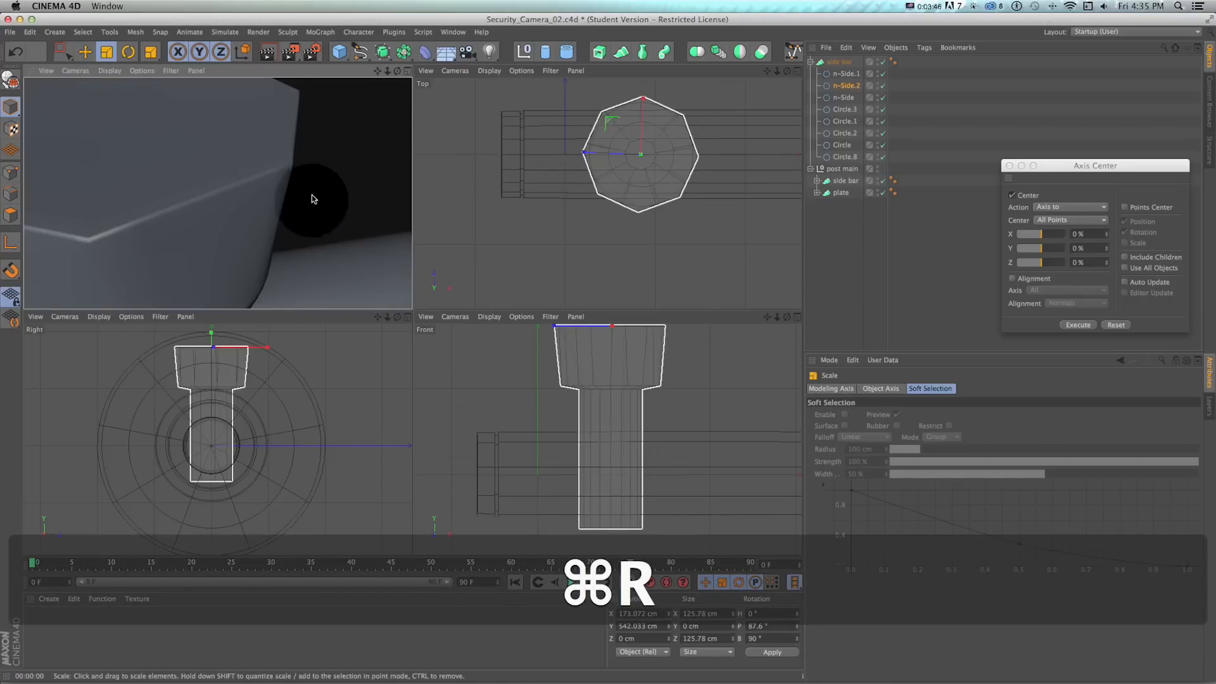
{"action": "left_click", "coordinate": [406, 71]}
{"action": "right_click_drag", "start_coordinate": [285, 273], "coordinate": [346, 356], "text": "alt"}
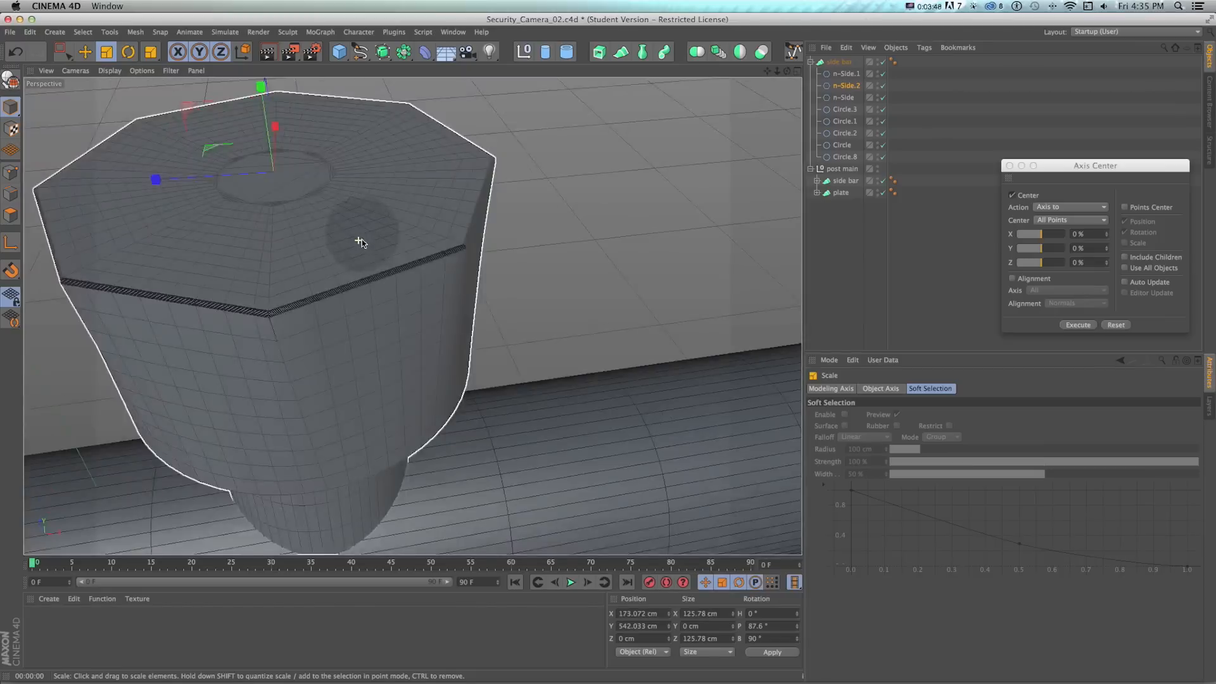
- Duplicate the post's bottom circle as the loft's last profile, scale it to about 70.4 cm wide and lower it slightly
{"action": "key", "text": "1"}
{"action": "left_click_drag", "start_coordinate": [352, 362], "coordinate": [421, 261]}
{"action": "left_click_drag", "start_coordinate": [433, 373], "coordinate": [436, 277], "text": "alt"}
{"action": "key", "text": "1"}
{"action": "left_click_drag", "start_coordinate": [407, 359], "coordinate": [411, 271], "text": "alt"}
{"action": "key", "text": "1"}
{"action": "left_click_drag", "start_coordinate": [429, 395], "coordinate": [437, 352]}
{"action": "left_click_drag", "start_coordinate": [841, 160], "coordinate": [842, 165]}
{"action": "key", "text": "t"}
{"action": "left_click_drag", "start_coordinate": [495, 330], "coordinate": [462, 346]}
{"action": "key", "text": "e"}
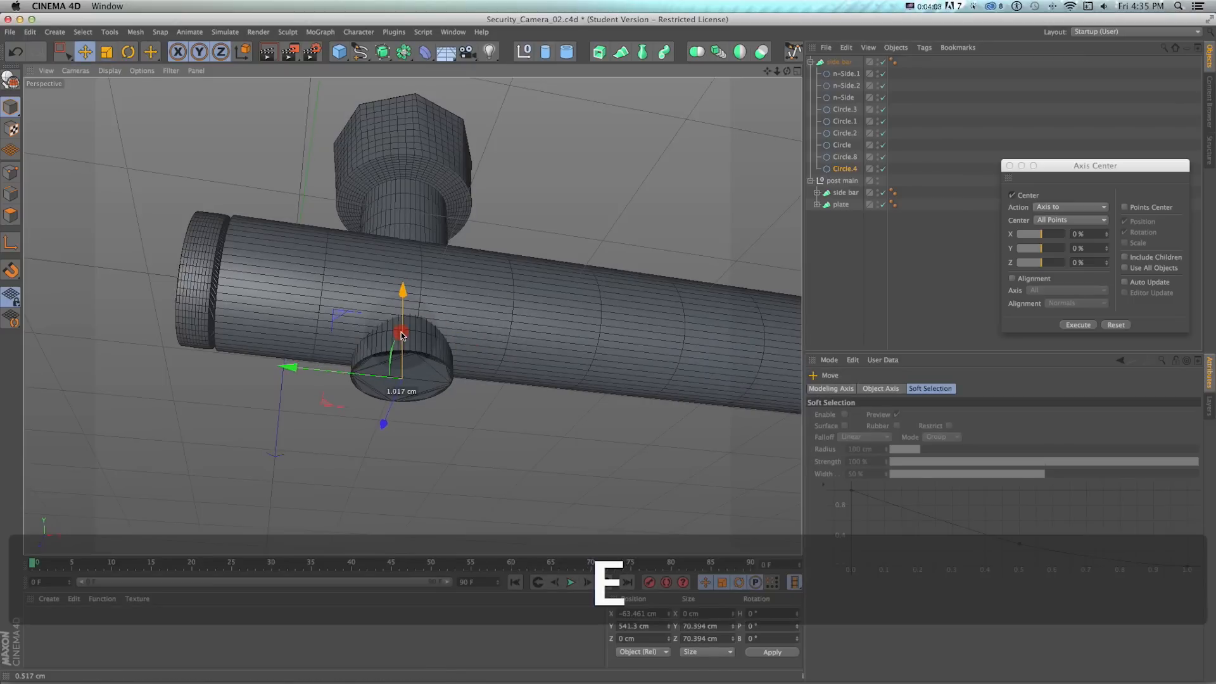
- Duplicate the new bottom circle and scale it to about 64.6 cm wide, and lower a further copy beneath it
{"action": "left_click_drag", "start_coordinate": [843, 173], "coordinate": [843, 178], "text": "super"}
{"action": "key", "text": "t"}
{"action": "left_click_drag", "start_coordinate": [417, 335], "coordinate": [392, 346]}
{"action": "left_click_drag", "start_coordinate": [844, 181], "coordinate": [843, 192], "text": "super"}
{"action": "key", "text": "e"}
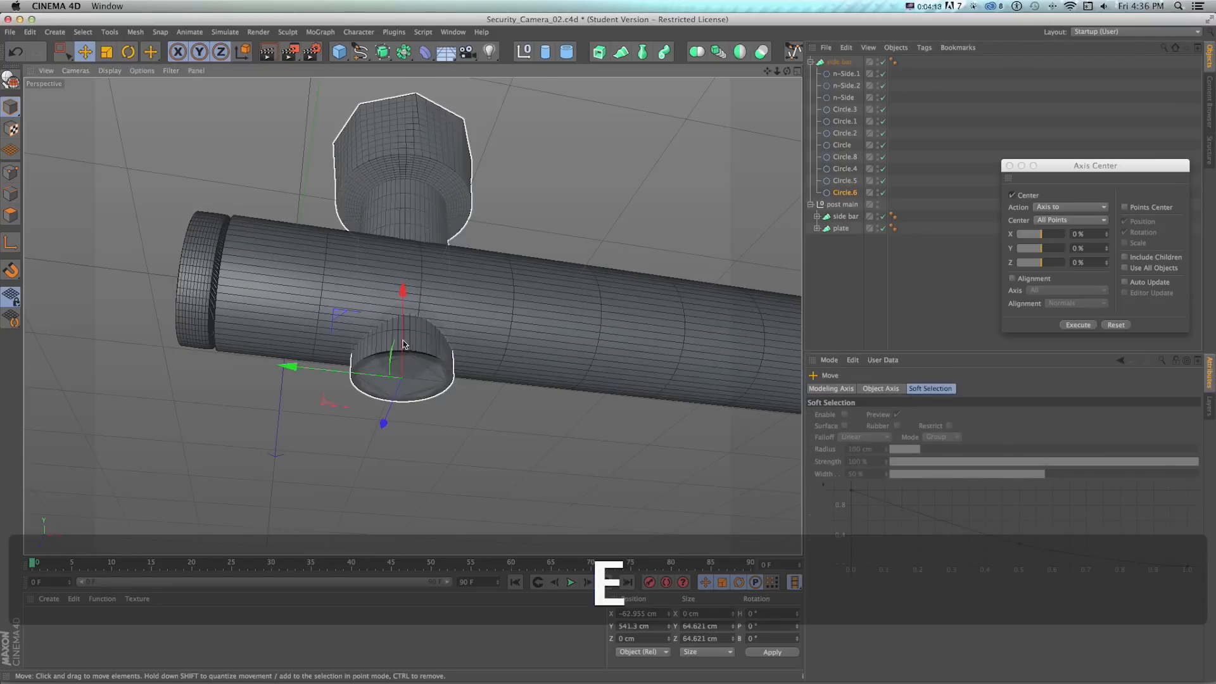
{"action": "left_click_drag", "start_coordinate": [403, 344], "coordinate": [410, 363]}
- Duplicate the lowest circle, lower the copy to X about -92.9 cm and shrink it to close the post's tip
{"action": "key", "text": "super+c"}
{"action": "key", "text": "super+v"}
{"action": "key", "text": "e"}
{"action": "left_click_drag", "start_coordinate": [404, 378], "coordinate": [219, 381]}
{"action": "key", "text": "t"}
{"action": "left_click_drag", "start_coordinate": [320, 371], "coordinate": [163, 406]}
{"action": "left_click_drag", "start_coordinate": [425, 370], "coordinate": [391, 385]}
- Scale the circle above the tip to about 51.1 cm wide and the tip circle to about 4.3 cm
{"action": "left_click", "coordinate": [844, 192]}
{"action": "key", "text": "t"}
{"action": "left_click_drag", "start_coordinate": [454, 340], "coordinate": [380, 356]}
{"action": "left_click_drag", "start_coordinate": [453, 360], "coordinate": [495, 270], "text": "alt"}
{"action": "left_click", "coordinate": [841, 205]}
{"action": "left_click_drag", "start_coordinate": [495, 353], "coordinate": [469, 345]}
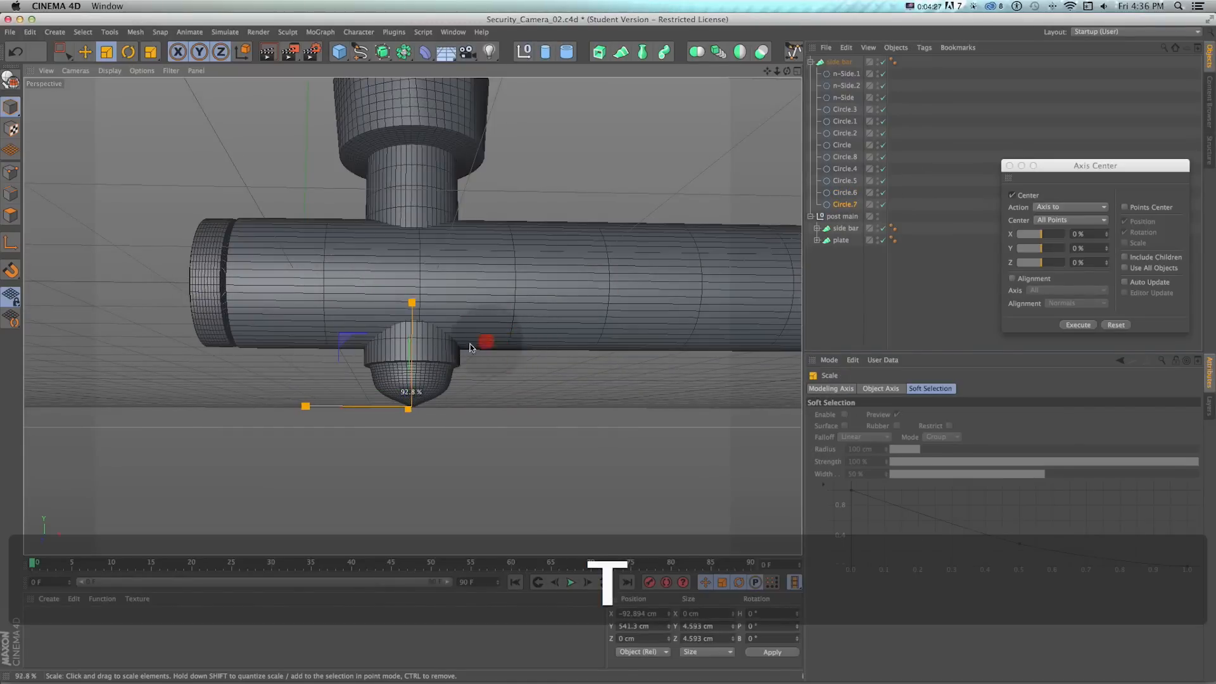
- Insert a copy of the tip circle above it at X about -88.4 cm, widened to about 39.7 cm, to round the end
{"action": "left_click", "coordinate": [837, 206]}
{"action": "left_click_drag", "start_coordinate": [840, 203], "coordinate": [841, 200], "text": "super"}
{"action": "key", "text": "e"}
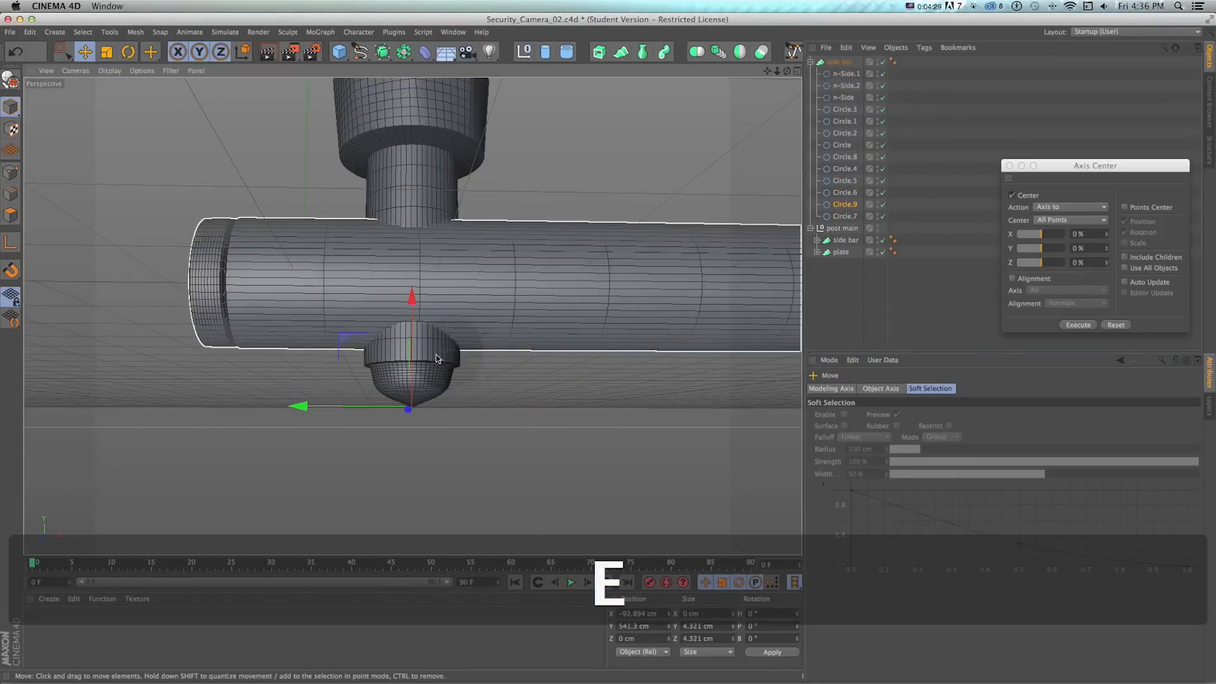
{"action": "key", "text": "t"}
{"action": "left_click_drag", "start_coordinate": [438, 354], "coordinate": [463, 353]}
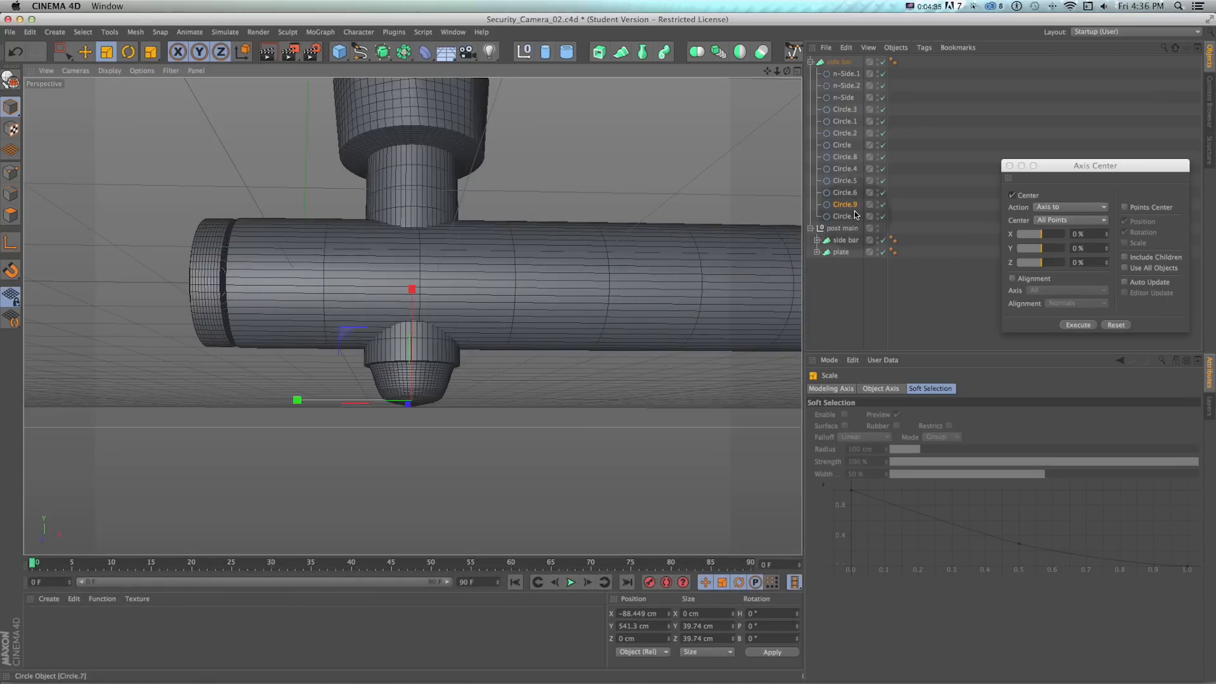
- Raise the three lowest circles together to shorten the post's rounded tip
{"action": "left_click", "coordinate": [844, 191], "text": "shift"}
{"action": "key", "text": "e"}
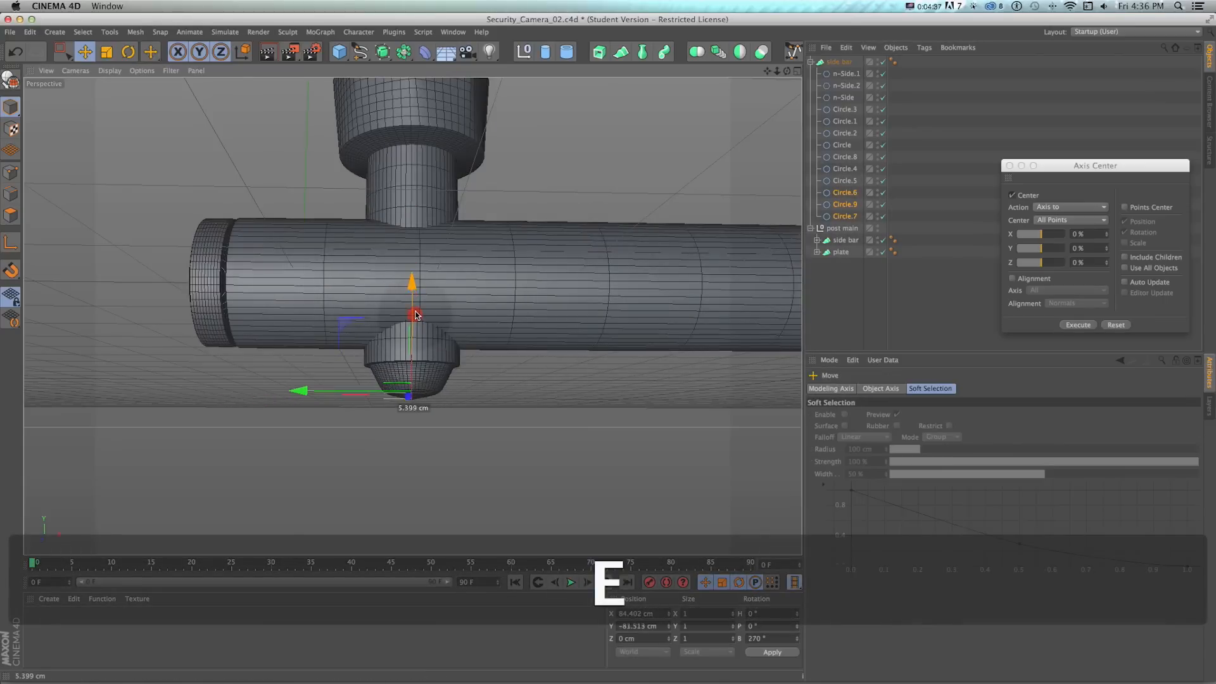
{"action": "left_click", "coordinate": [747, 237]}
- Raise the rounded tip's upper circle to X about -72.8 cm and widen it to about 58.6 cm
{"action": "left_click", "coordinate": [845, 192]}
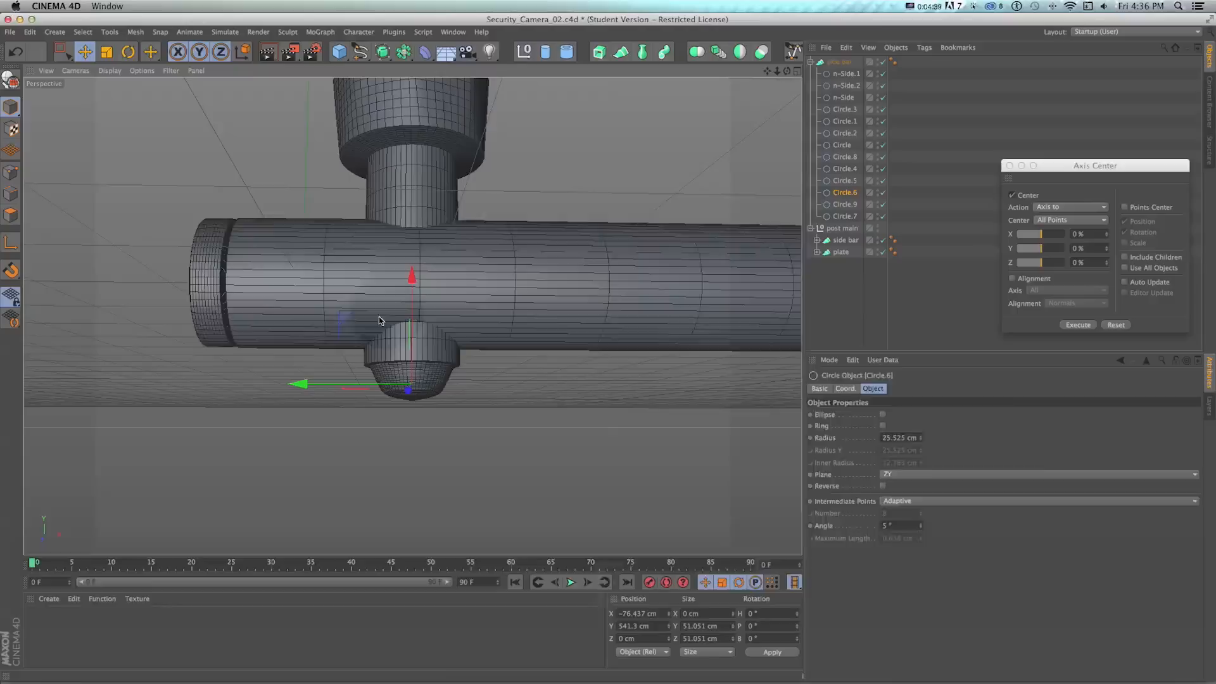
{"action": "key", "text": "e"}
{"action": "key", "text": "t"}
{"action": "left_click_drag", "start_coordinate": [478, 333], "coordinate": [496, 331]}
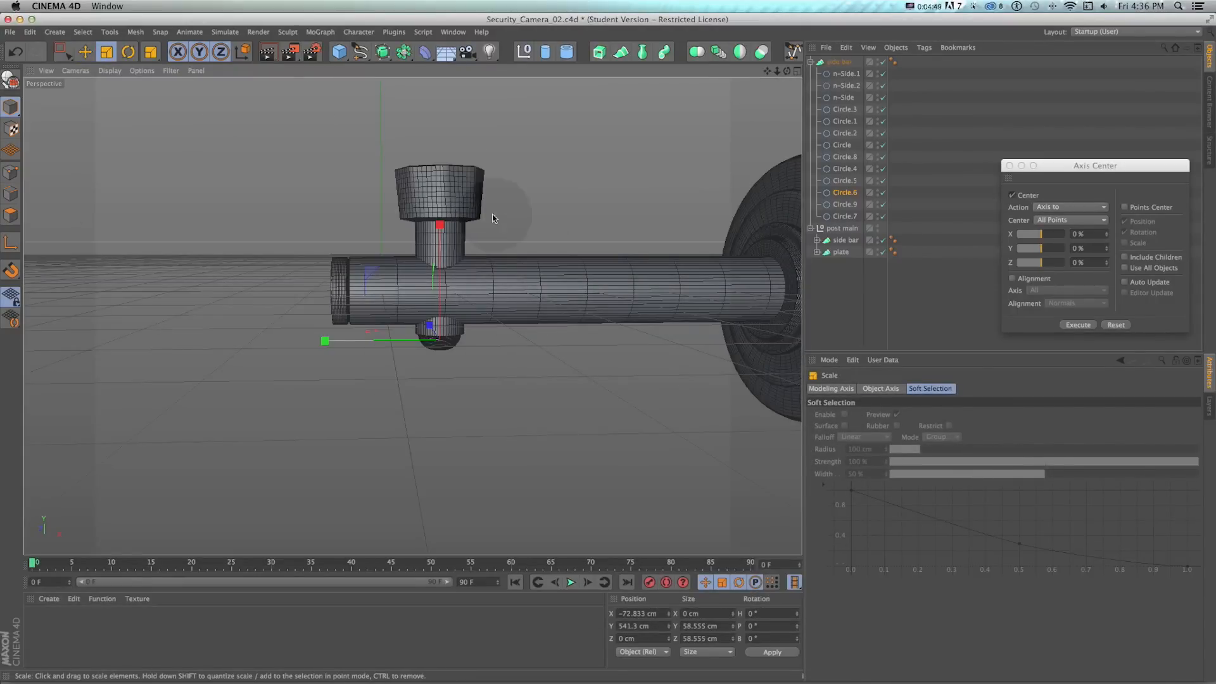
- Render a preview of the whole wall mount and check the Ambient Occlusion render settings
{"action": "left_click_drag", "start_coordinate": [501, 203], "coordinate": [505, 211], "text": "alt"}
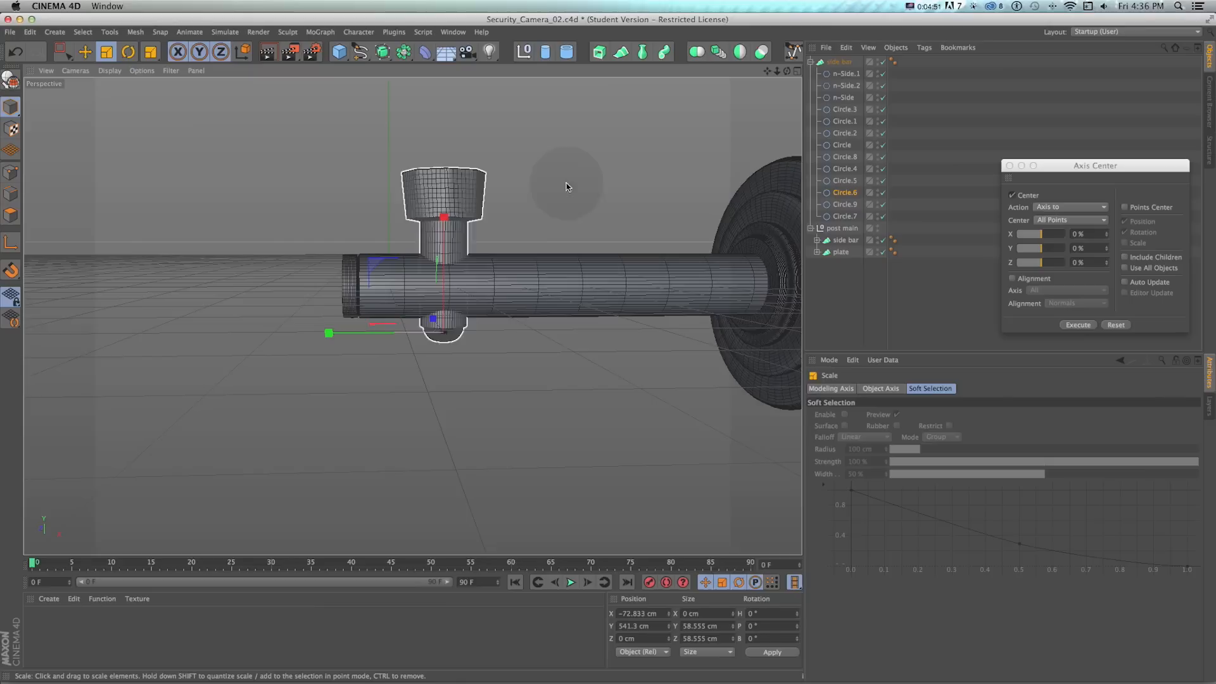
{"action": "right_click_drag", "start_coordinate": [514, 204], "coordinate": [503, 262], "text": "alt"}
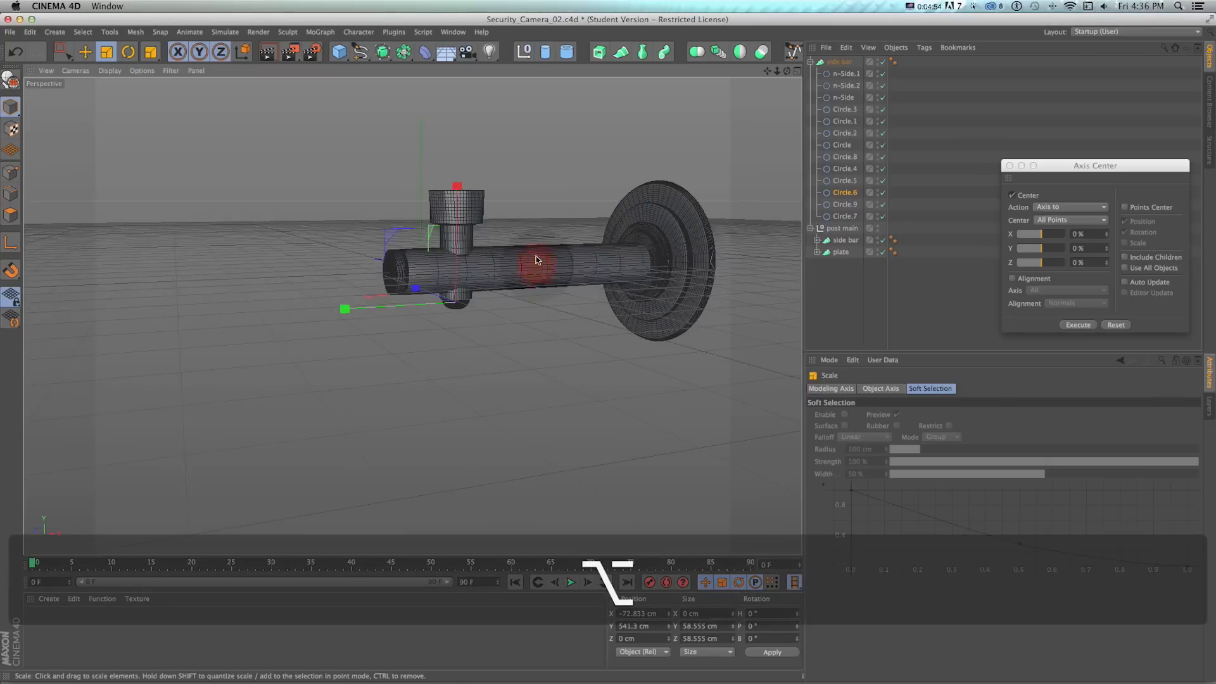
{"action": "key", "text": "super+r"}
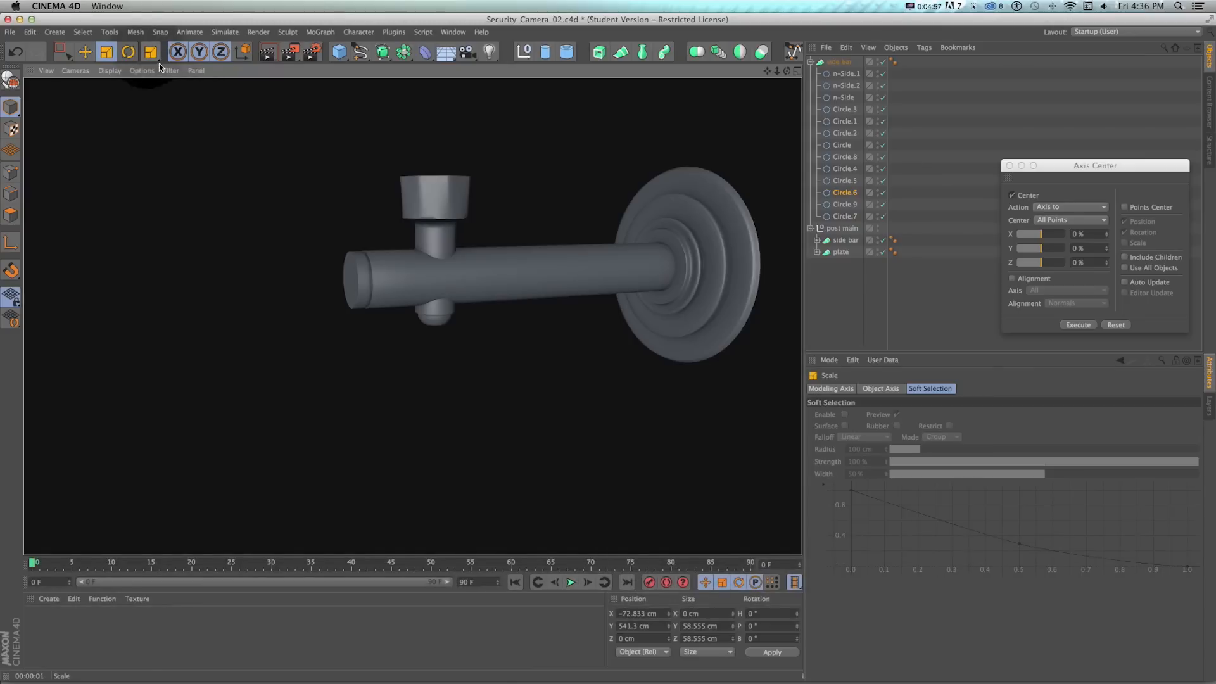
{"action": "left_click", "coordinate": [312, 53]}
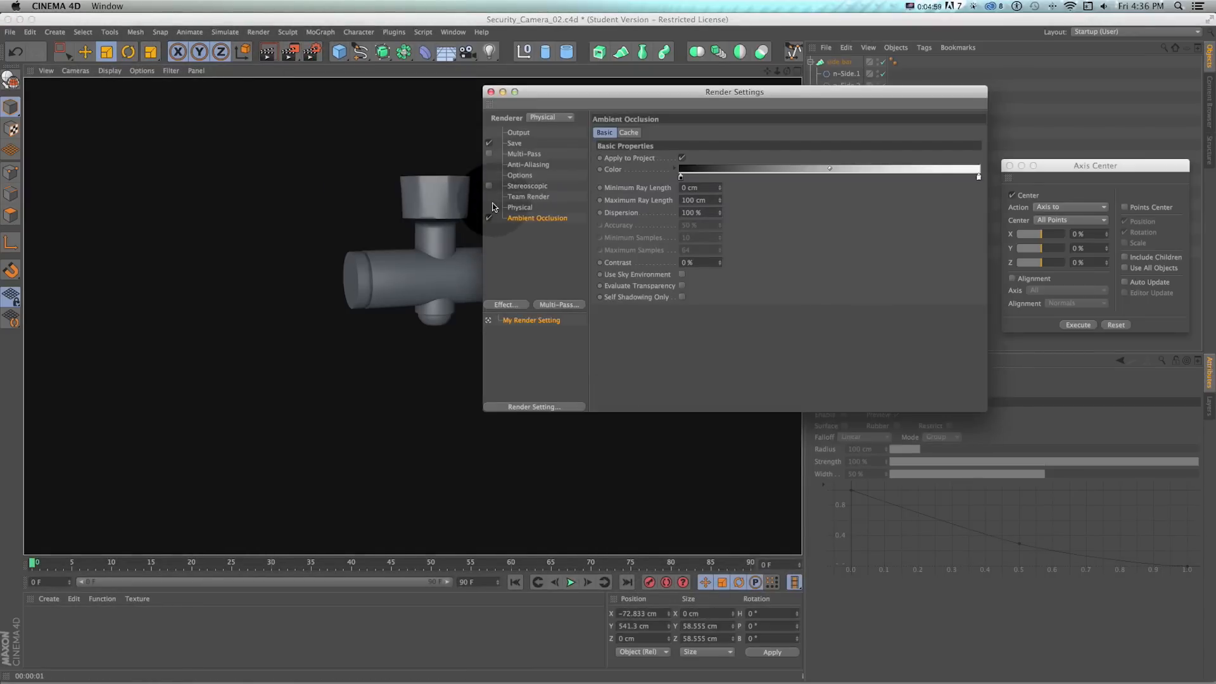
{"action": "left_click", "coordinate": [491, 91]}
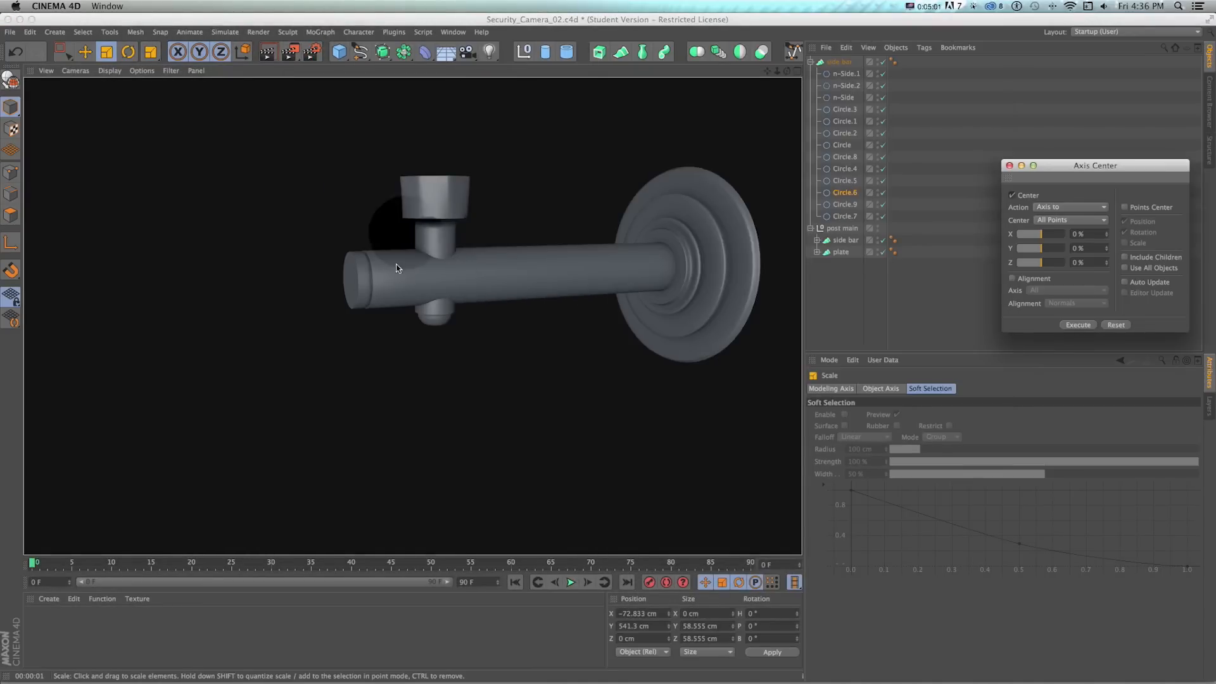
{"action": "left_click", "coordinate": [460, 246]}
{"action": "scroll", "coordinate": [460, 244], "scroll_direction": "up", "scroll_amount": 10}
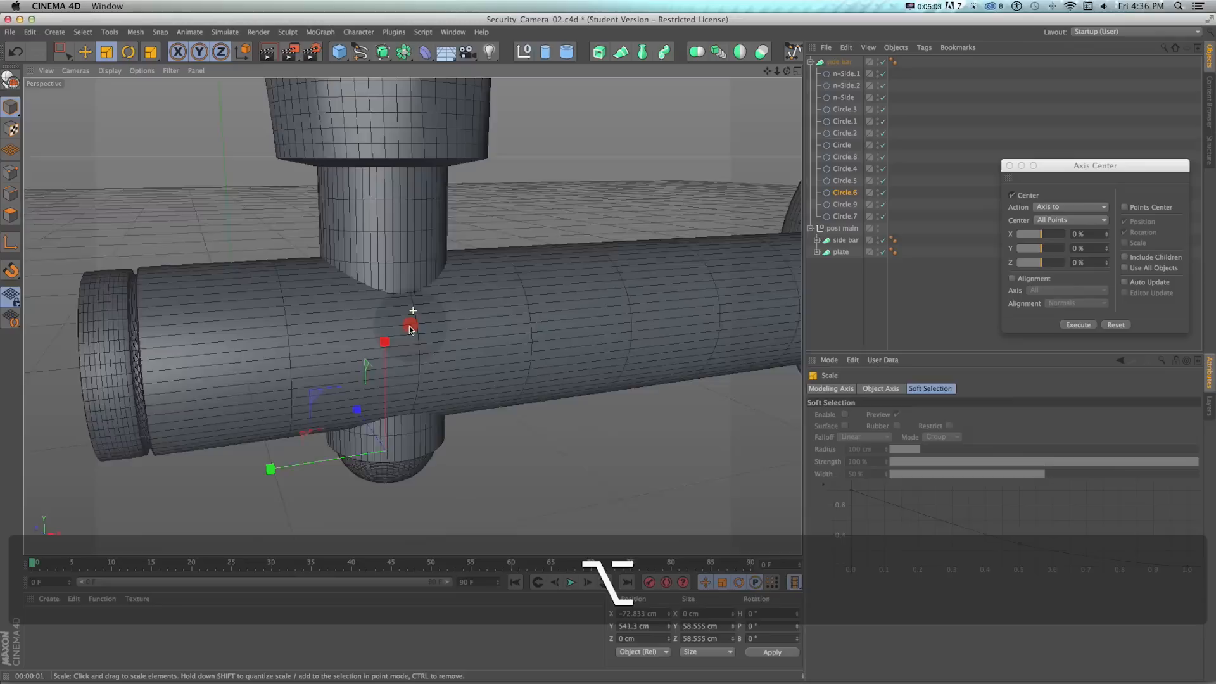
{"action": "left_click_drag", "start_coordinate": [413, 318], "coordinate": [379, 355], "text": "alt"}
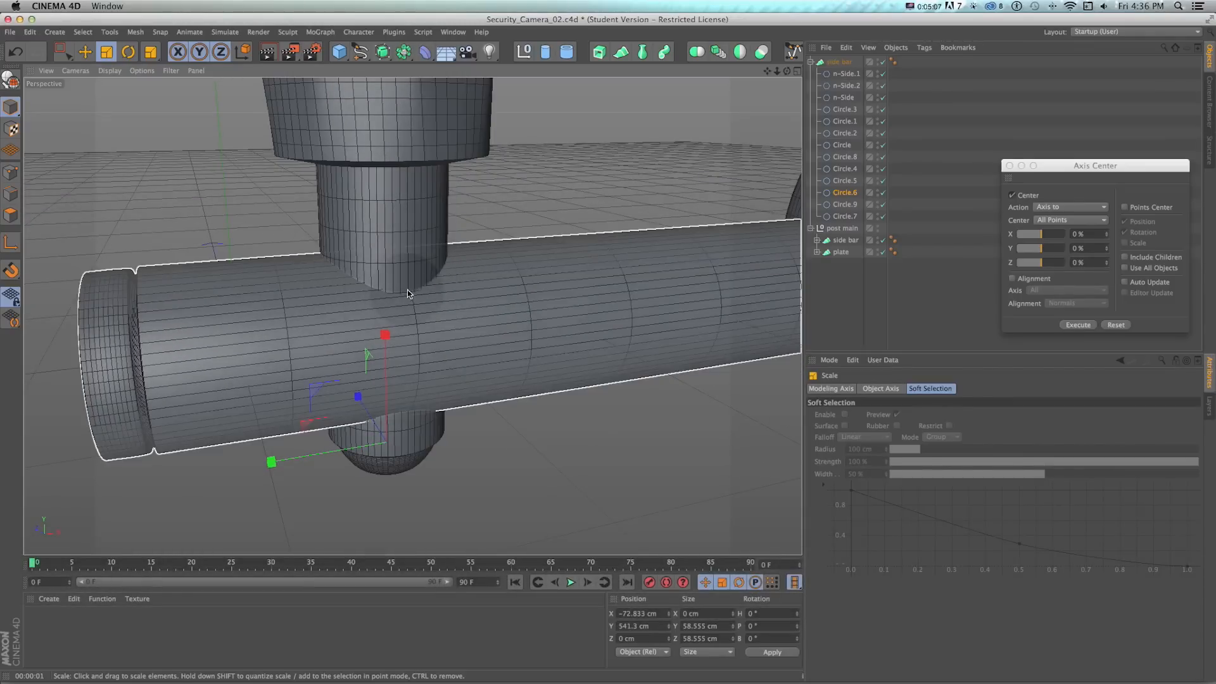
- Save the project, place a duplicate of the post's side bar Loft inside the post main group, and switch the original off
{"action": "key", "text": "super+s"}
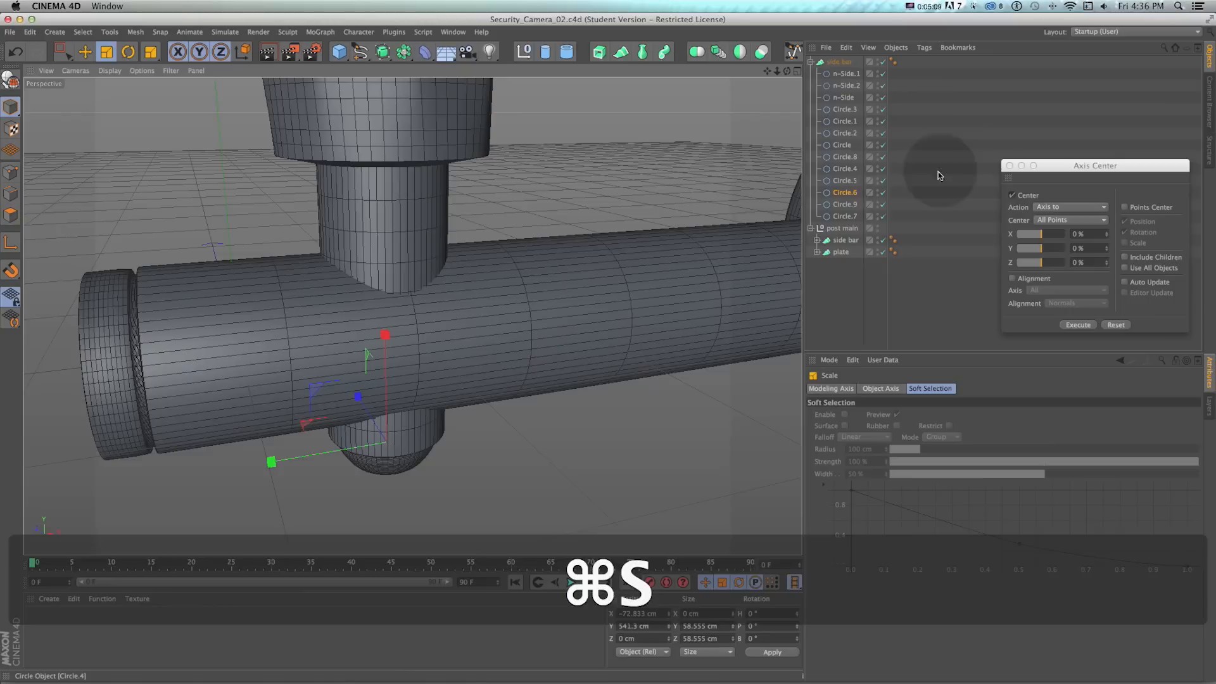
{"action": "left_click", "coordinate": [811, 62]}
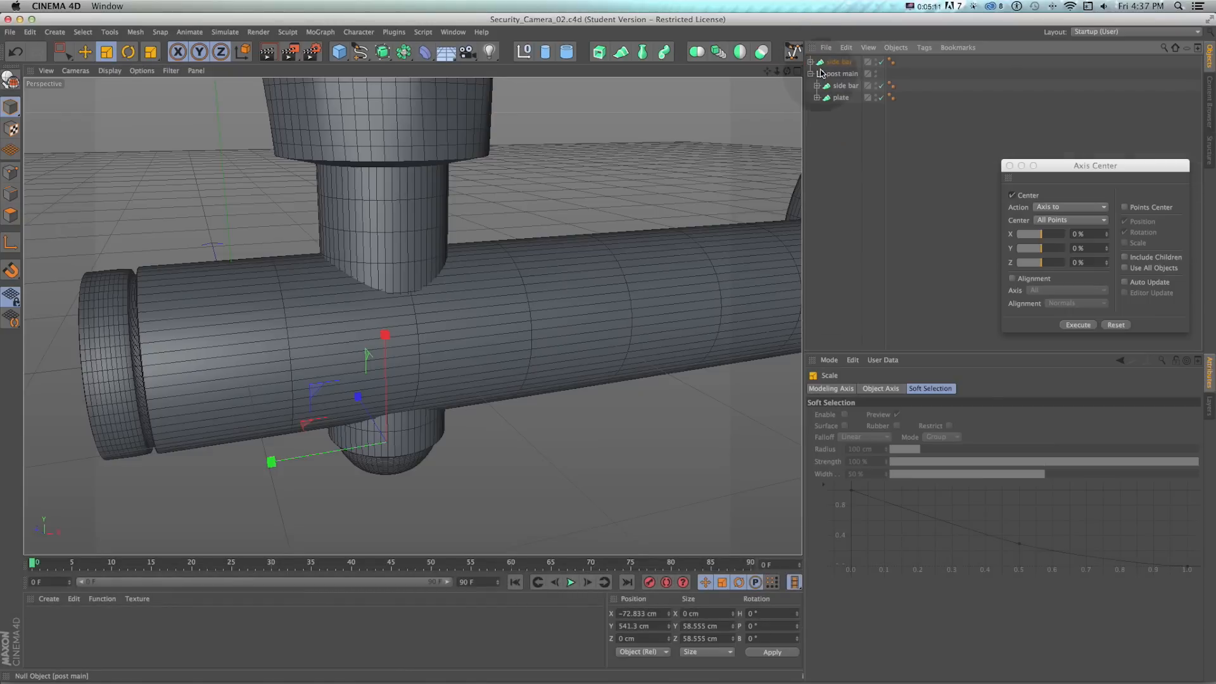
{"action": "left_click", "coordinate": [833, 63]}
{"action": "left_click_drag", "start_coordinate": [833, 75], "coordinate": [834, 80], "text": "super"}
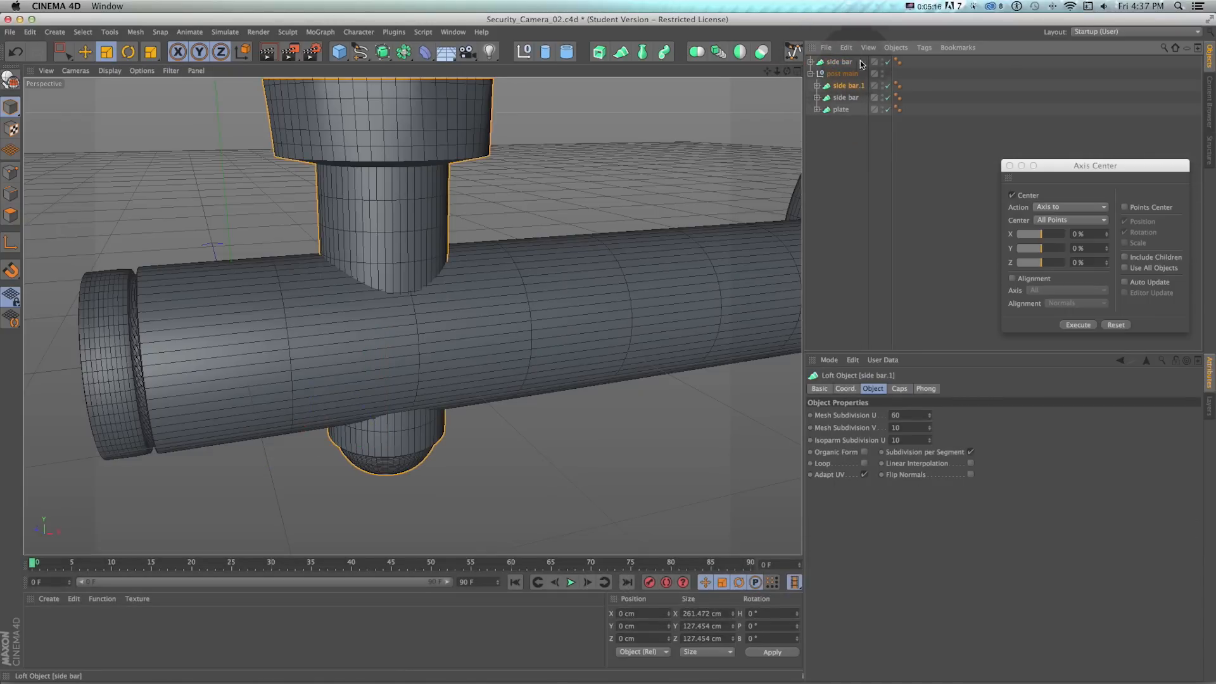
- Delete the three n-Side splines plus Circle.3, Circle.1 and Circle.2 from the duplicated Loft, removing its cap
{"action": "left_click", "coordinate": [817, 86]}
{"action": "left_click", "coordinate": [842, 96]}
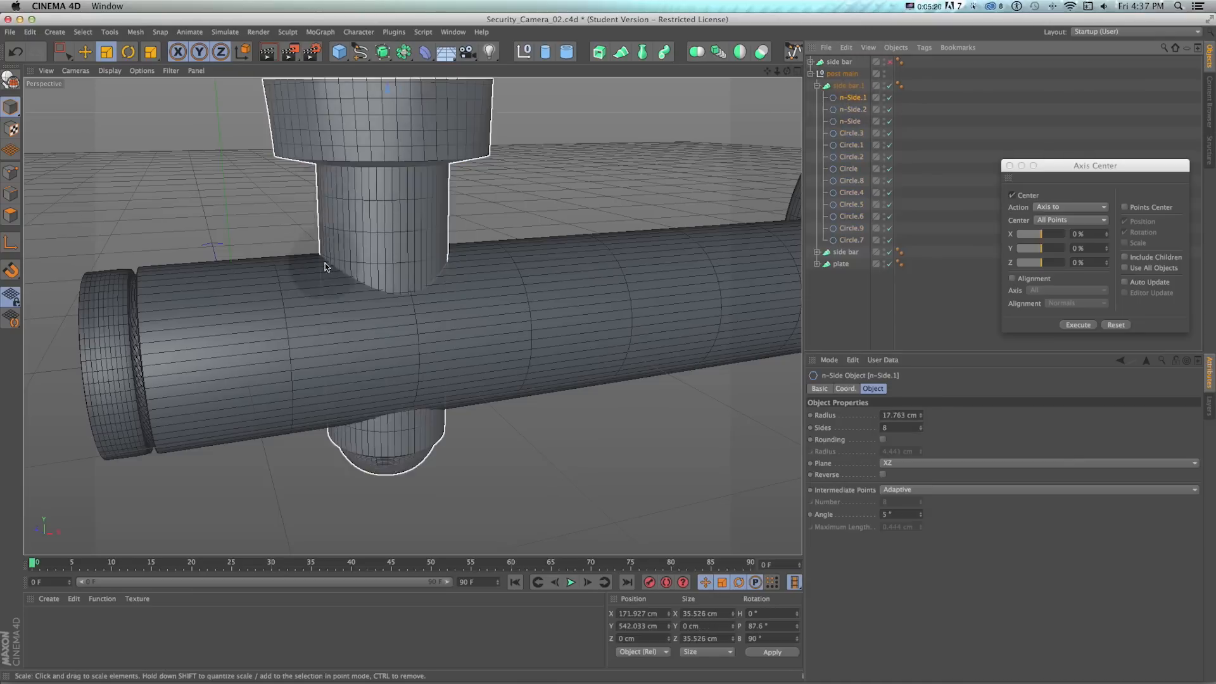
{"action": "left_click", "coordinate": [851, 145], "text": "shift"}
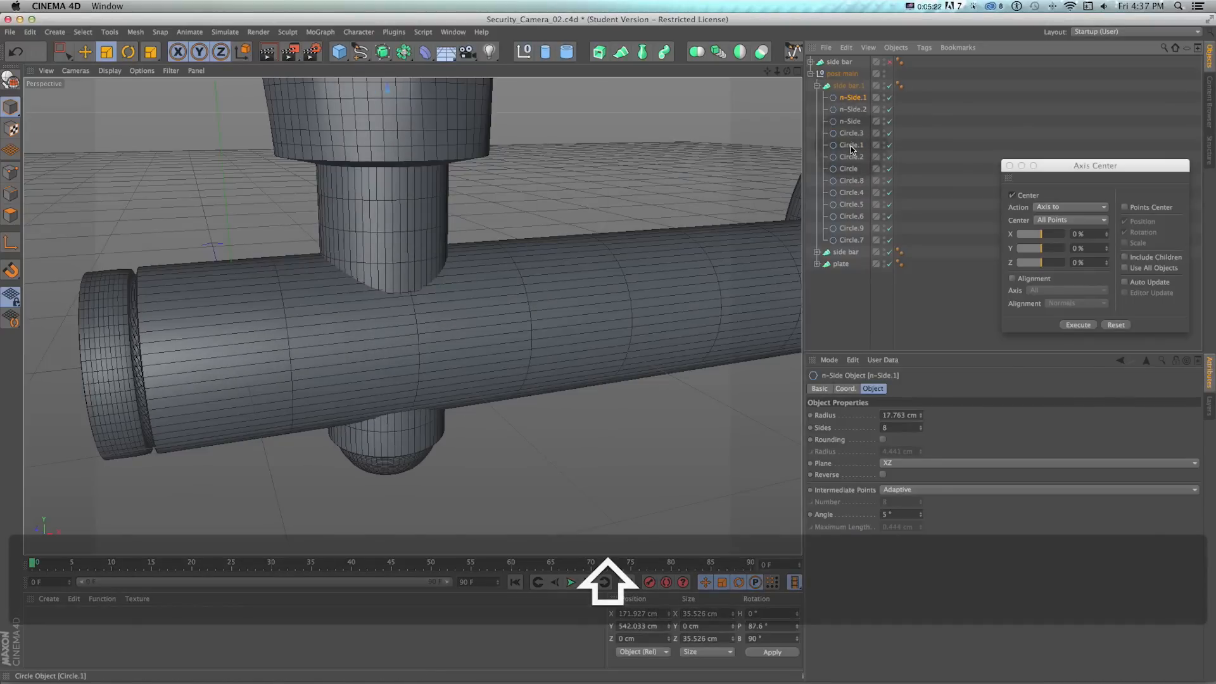
{"action": "key", "text": "Delete"}
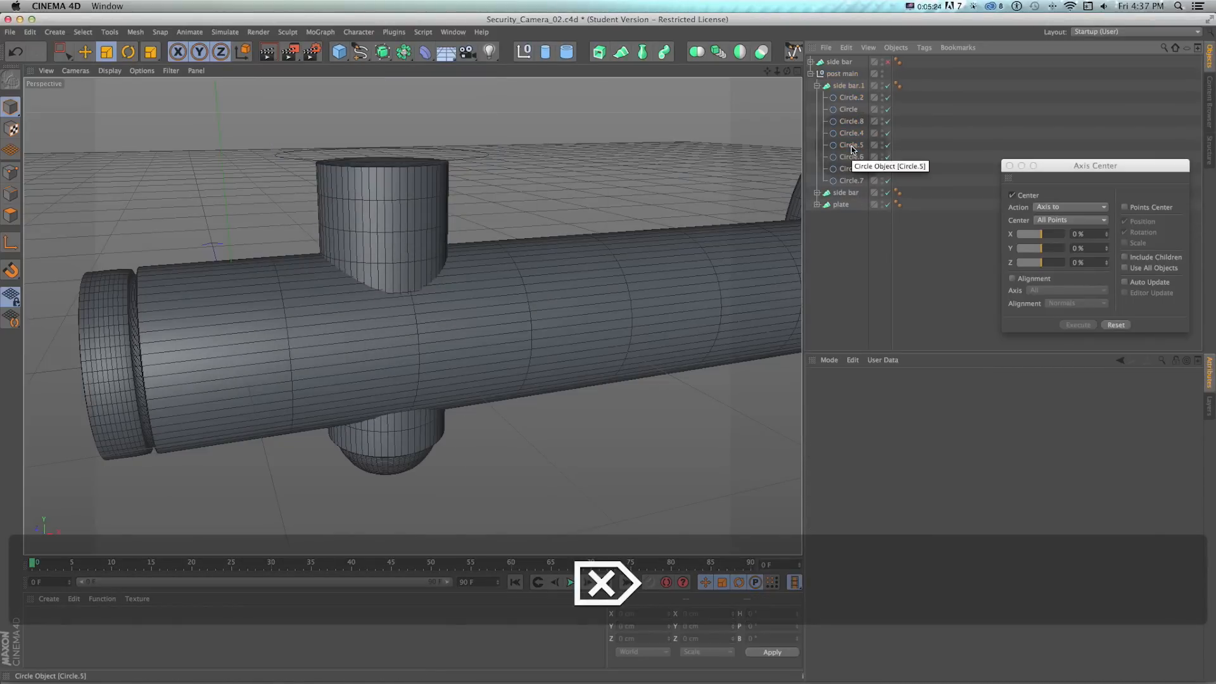
{"action": "left_click", "coordinate": [849, 98]}
{"action": "key", "text": "Delete"}
{"action": "left_click", "coordinate": [849, 98]}
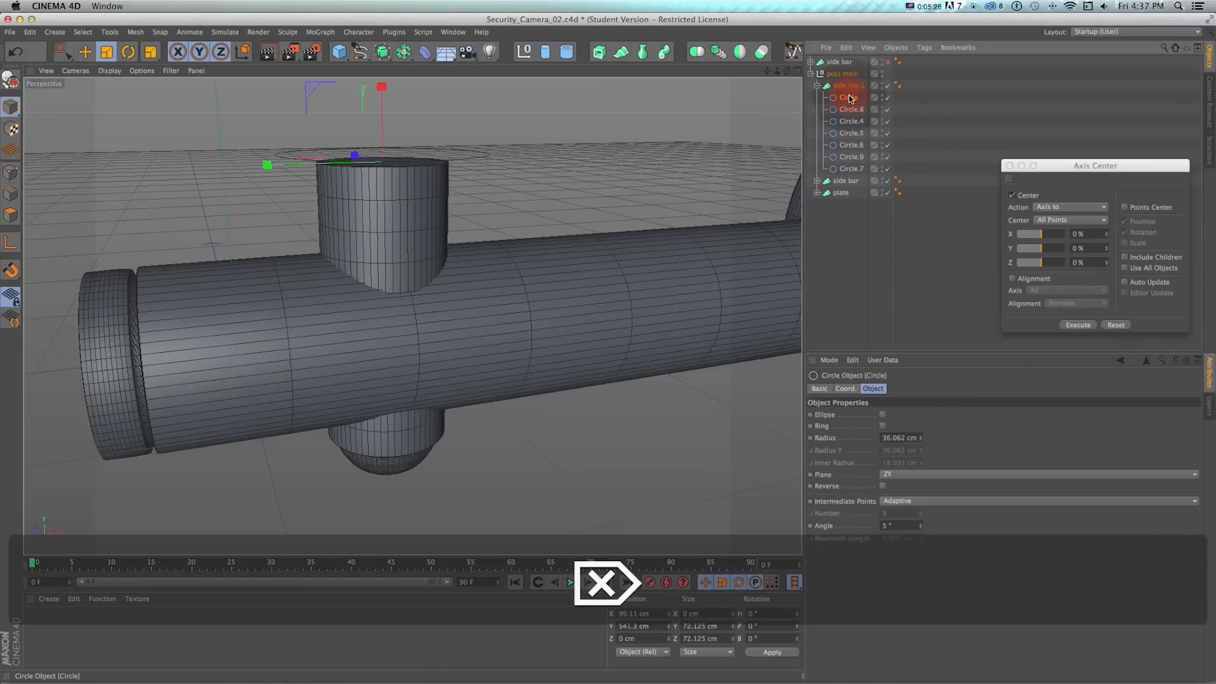
{"action": "key", "text": "super+z"}
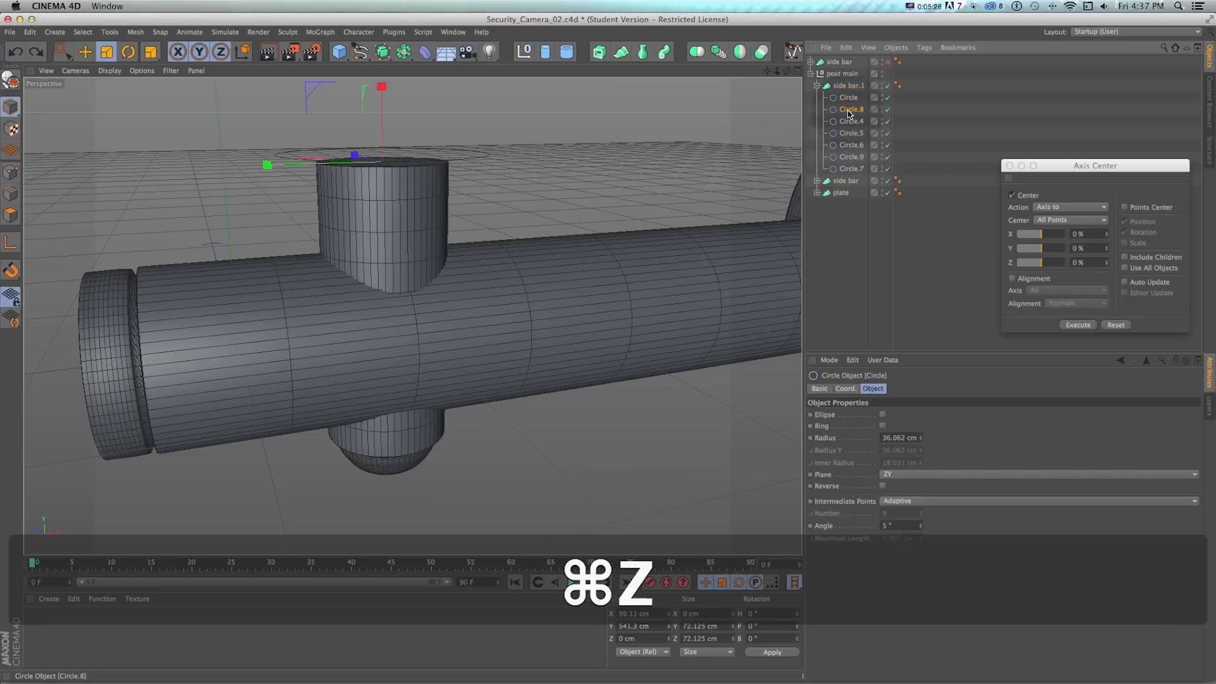
{"action": "key", "text": "super+z"}
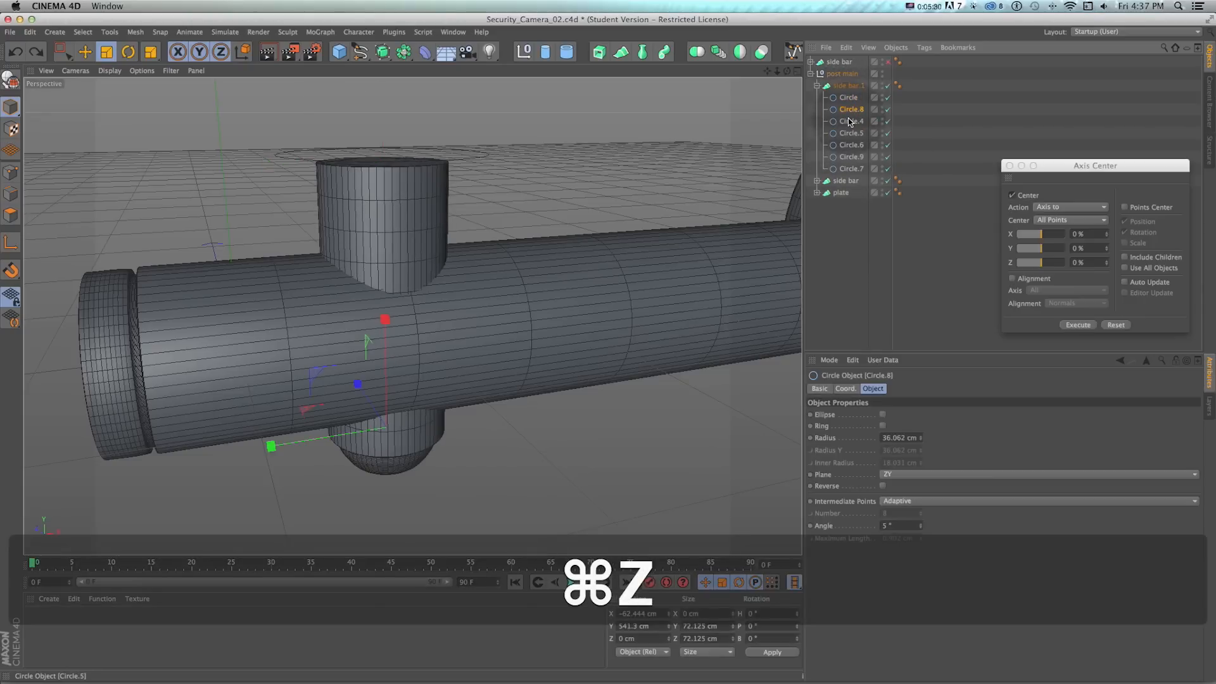
- Delete the duplicate's five lowest circles, Circle.4 through Circle.7, and shrink the remaining two to a radius of about 35.3 cm
{"action": "left_click", "coordinate": [849, 122]}
{"action": "left_click", "coordinate": [846, 168], "text": "shift"}
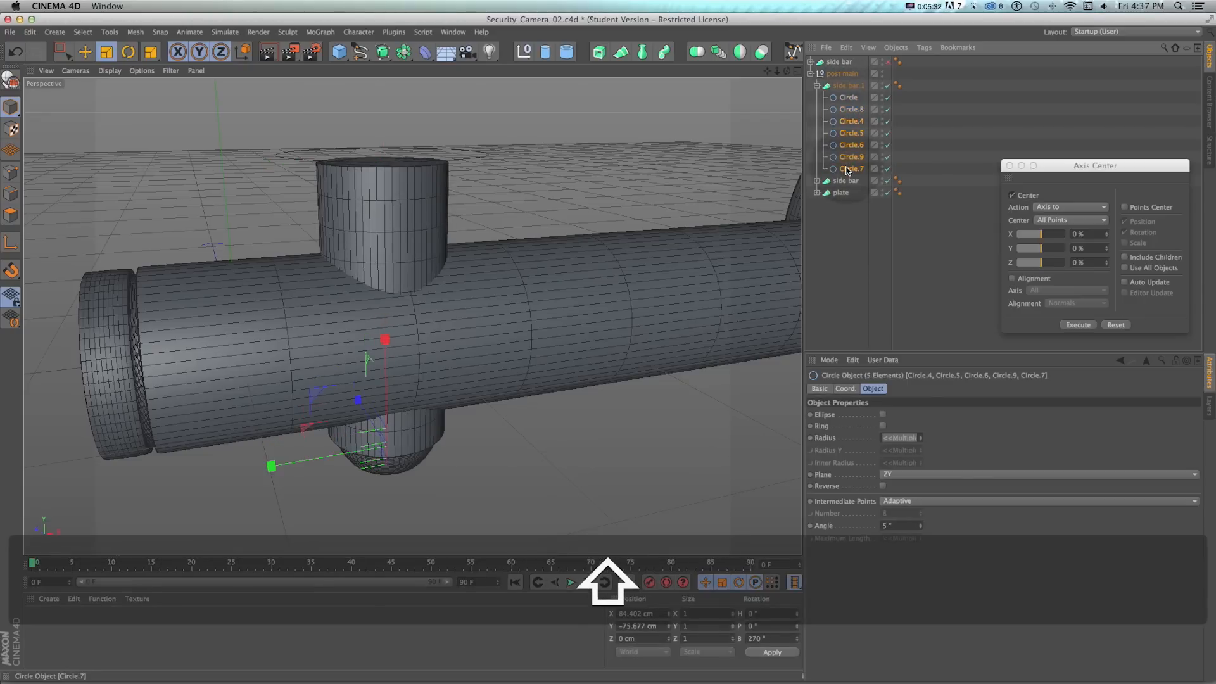
{"action": "key", "text": "Delete"}
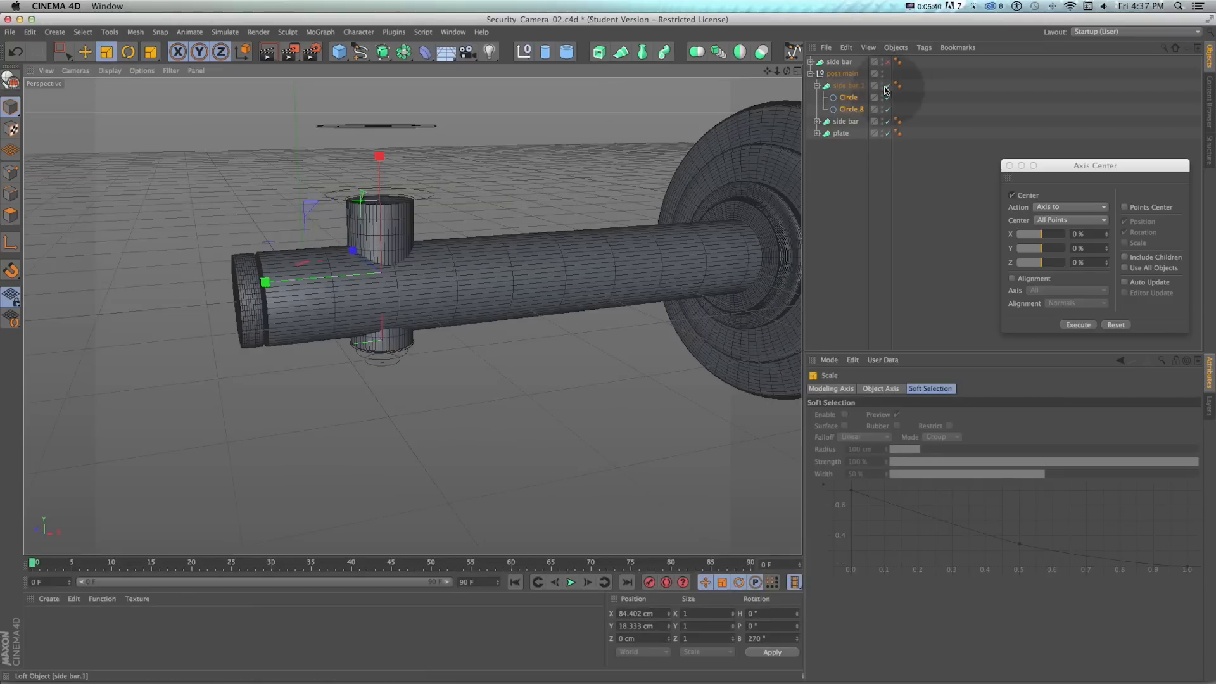
- Rename the duplicated Loft as cut, collapse its hierarchy, and save the project
{"action": "left_click", "coordinate": [848, 86]}
{"action": "double_click", "coordinate": [848, 85]}
{"action": "type", "text": "cut"}
{"action": "key", "text": "Return"}
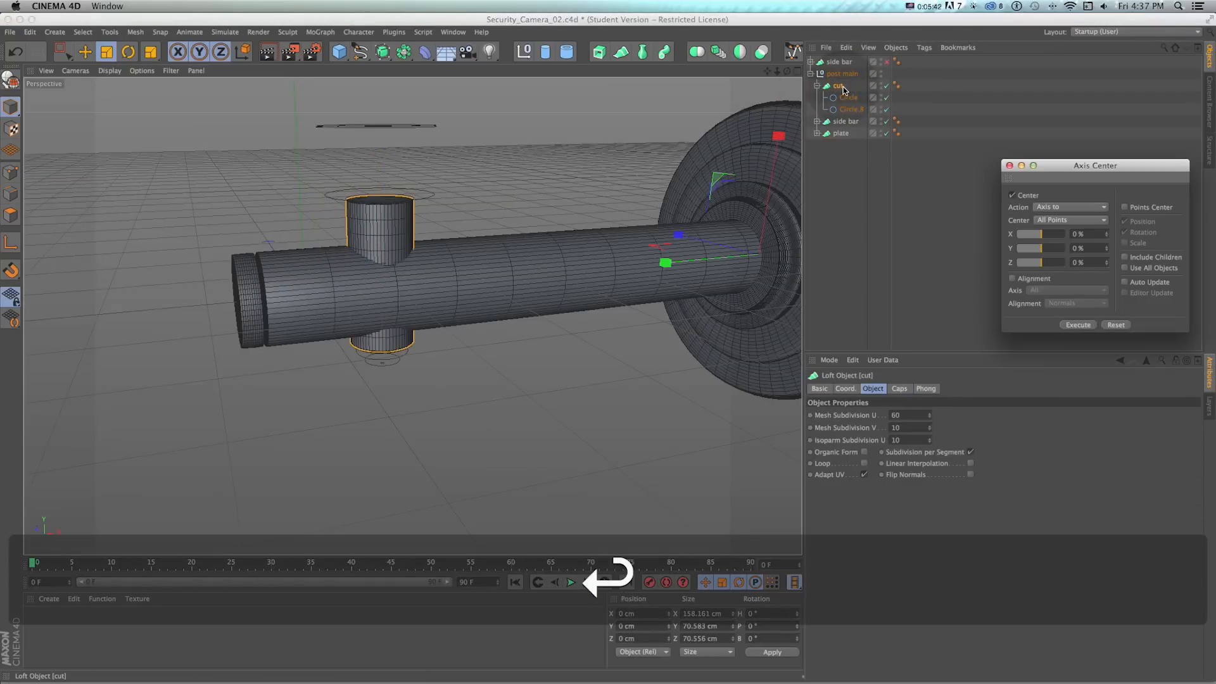
{"action": "left_click", "coordinate": [817, 86]}
{"action": "key", "text": "super+s"}
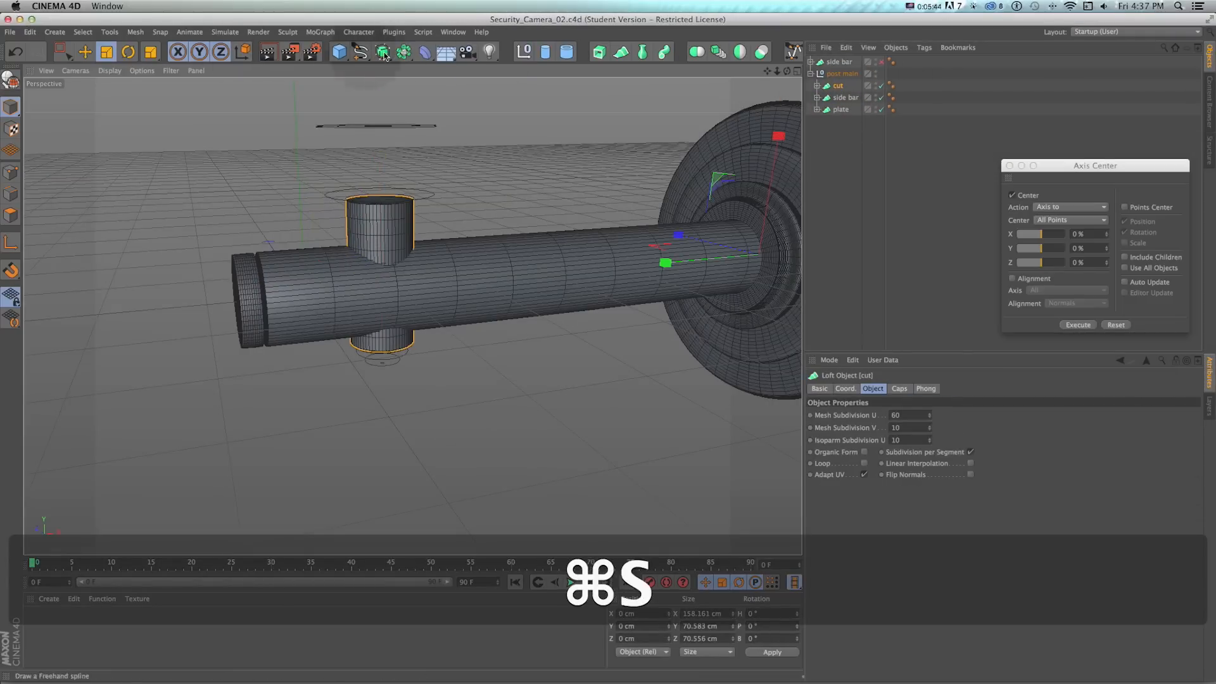
- Add a Boole inside the post main group and nest the side bar above cut in it to subtract cut from the arm
{"action": "left_click_drag", "start_coordinate": [383, 54], "coordinate": [620, 68]}
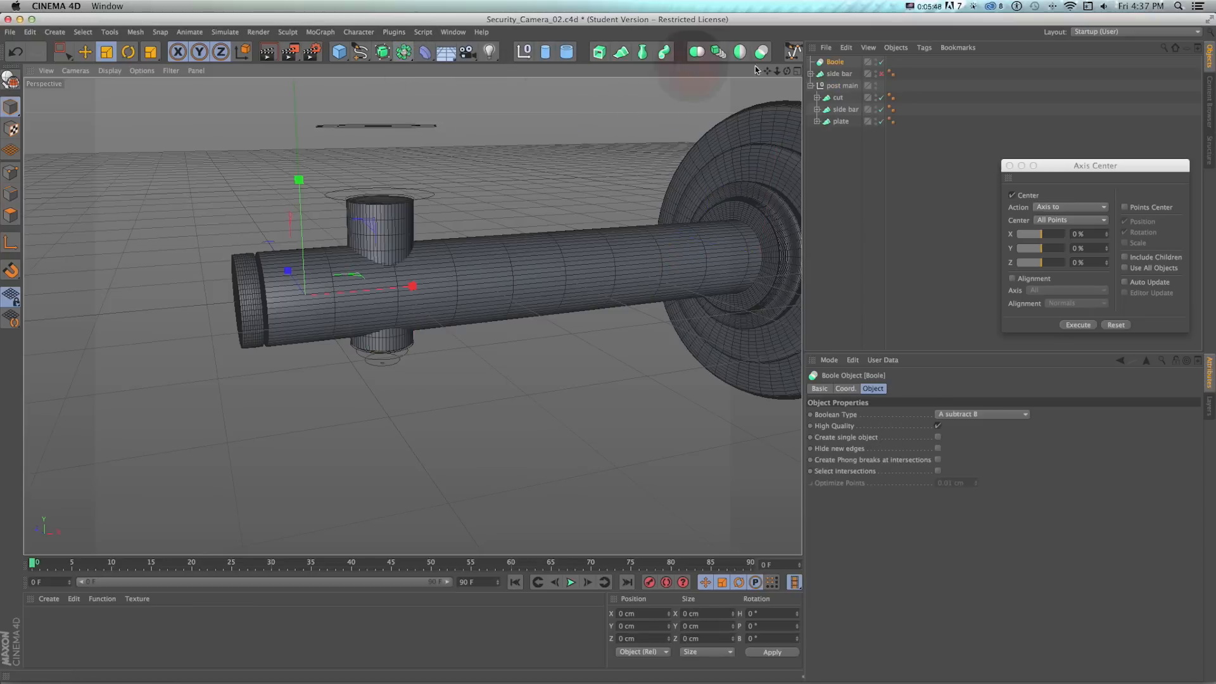
{"action": "left_click_drag", "start_coordinate": [845, 65], "coordinate": [843, 70]}
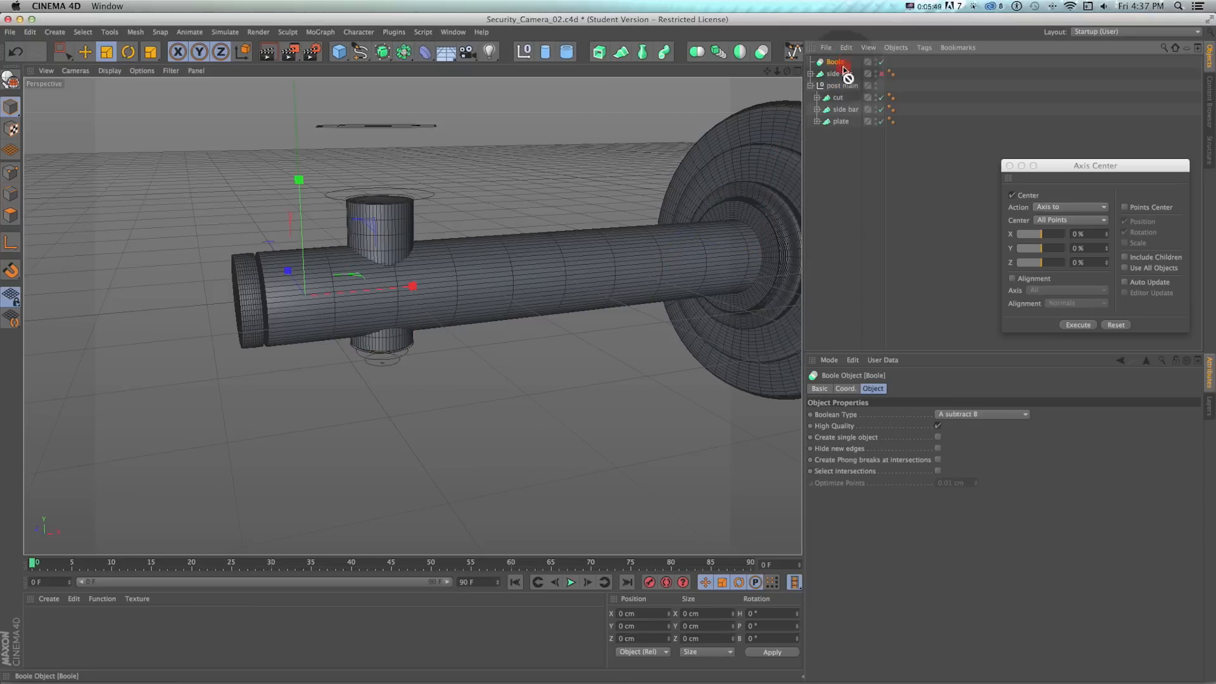
{"action": "left_click", "coordinate": [839, 98]}
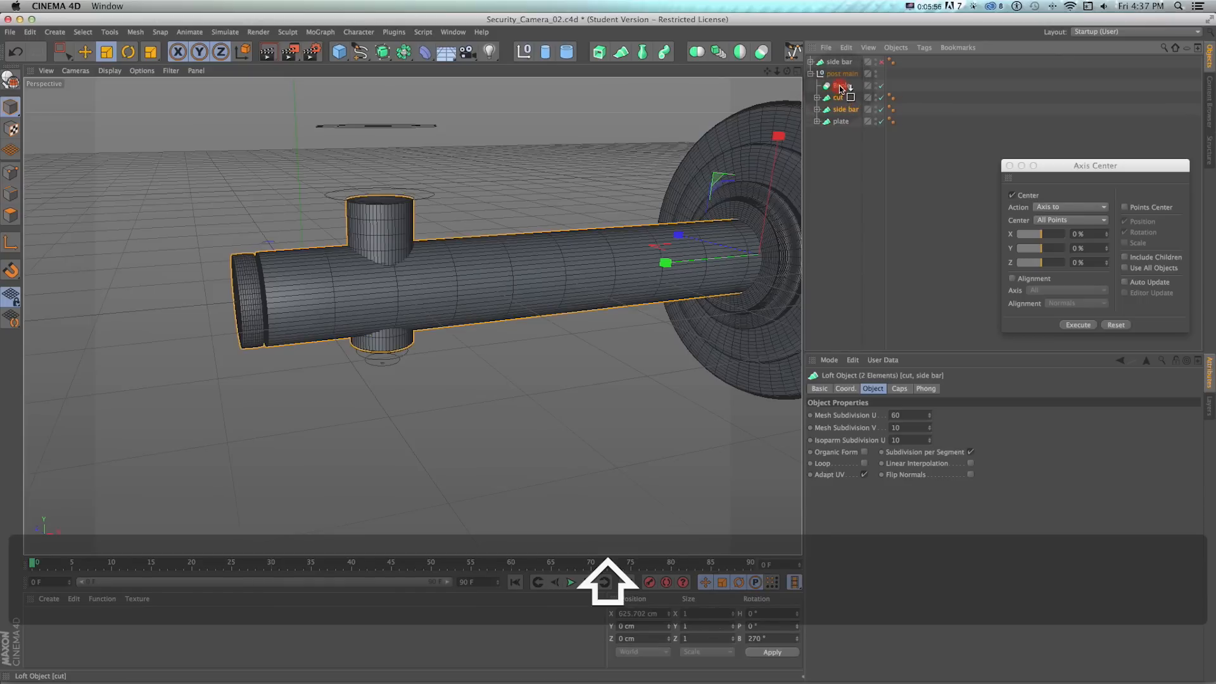
{"action": "left_click_drag", "start_coordinate": [839, 89], "coordinate": [841, 86]}
{"action": "left_click", "coordinate": [842, 85]}
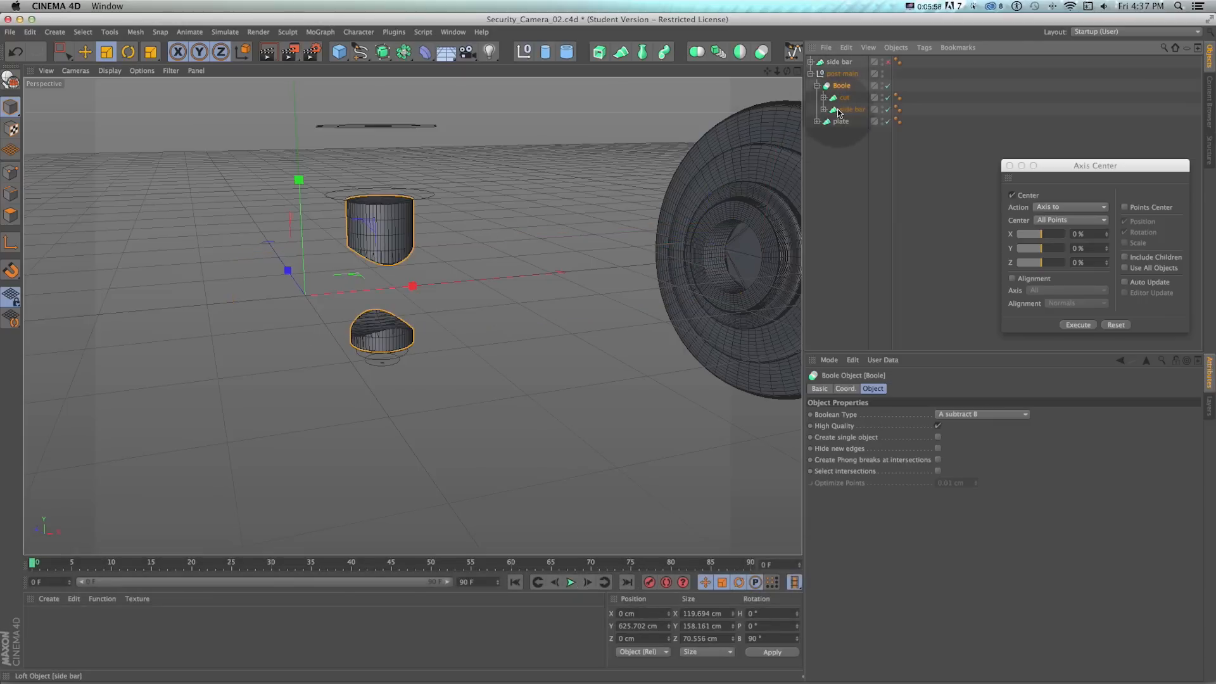
{"action": "left_click_drag", "start_coordinate": [839, 97], "coordinate": [840, 97]}
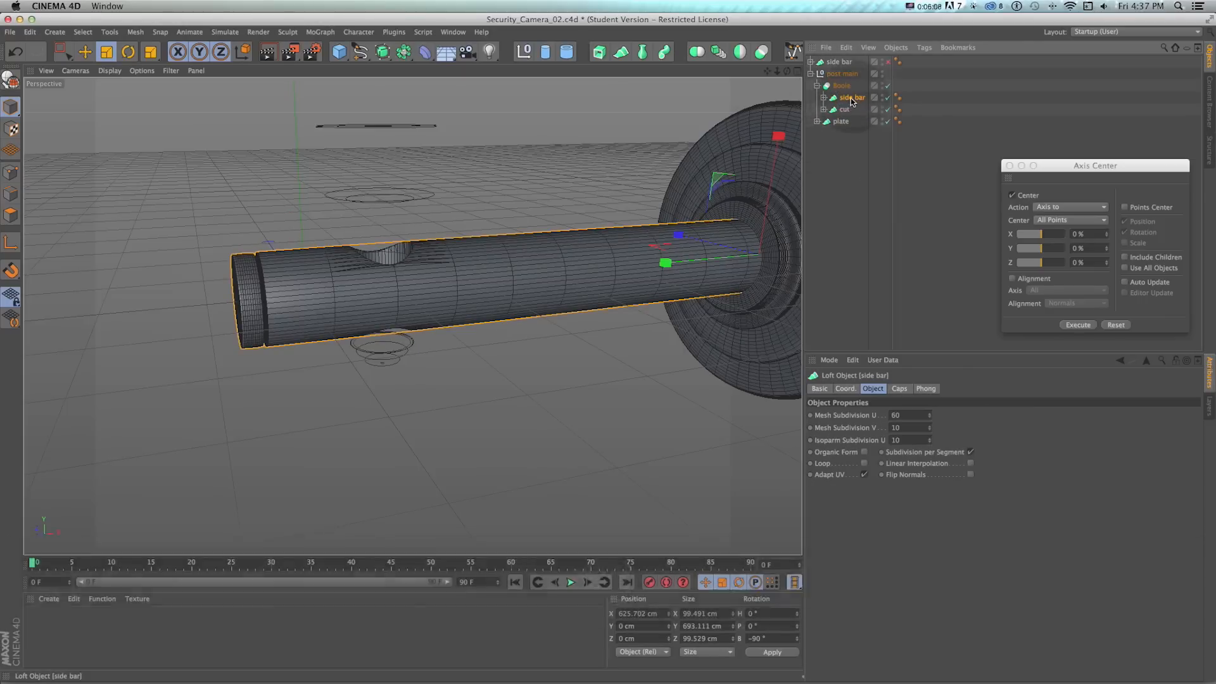
- Switch the original post back on and render a close-up preview of where it passes through the arm
{"action": "left_click", "coordinate": [843, 112]}
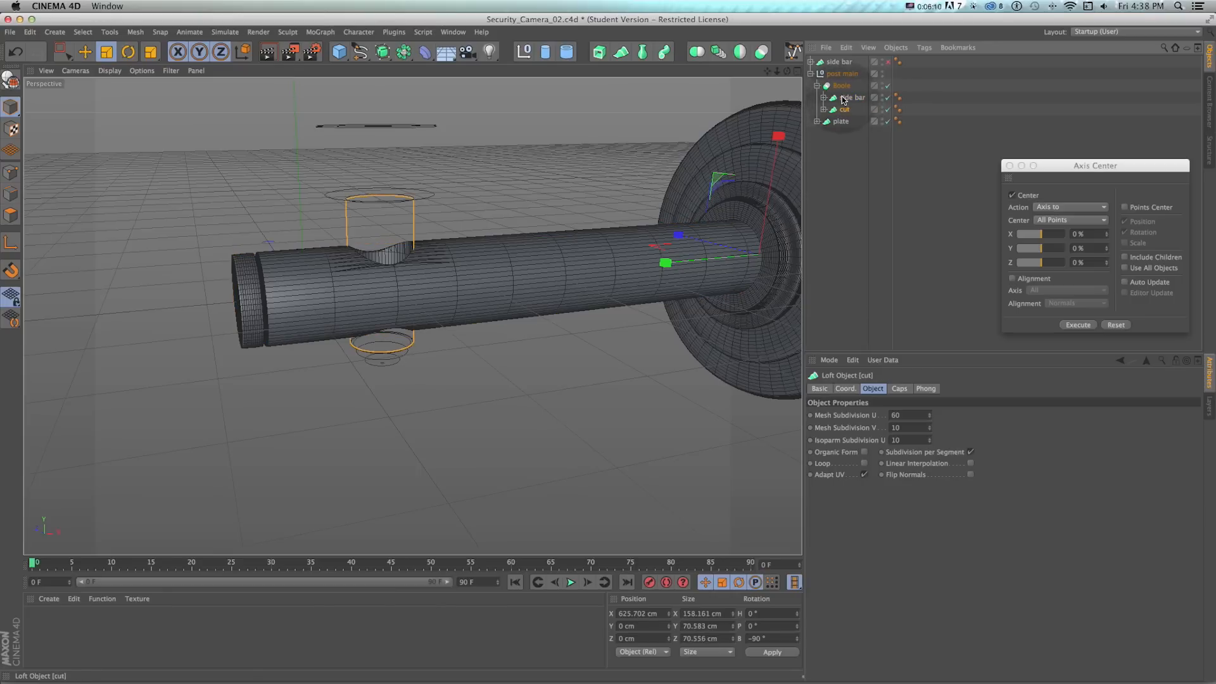
{"action": "left_click", "coordinate": [842, 87]}
{"action": "left_click", "coordinate": [951, 416]}
{"action": "left_click", "coordinate": [578, 179]}
{"action": "scroll", "coordinate": [323, 259], "scroll_direction": "up", "scroll_amount": 3}
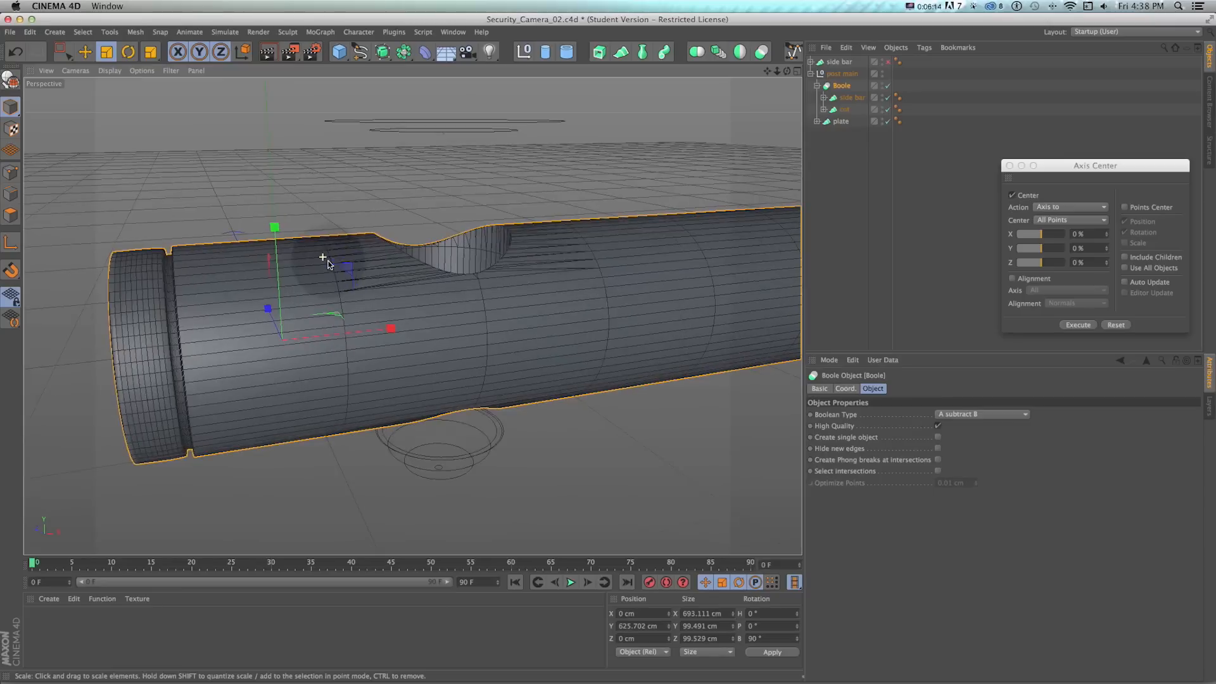
{"action": "left_click", "coordinate": [888, 63]}
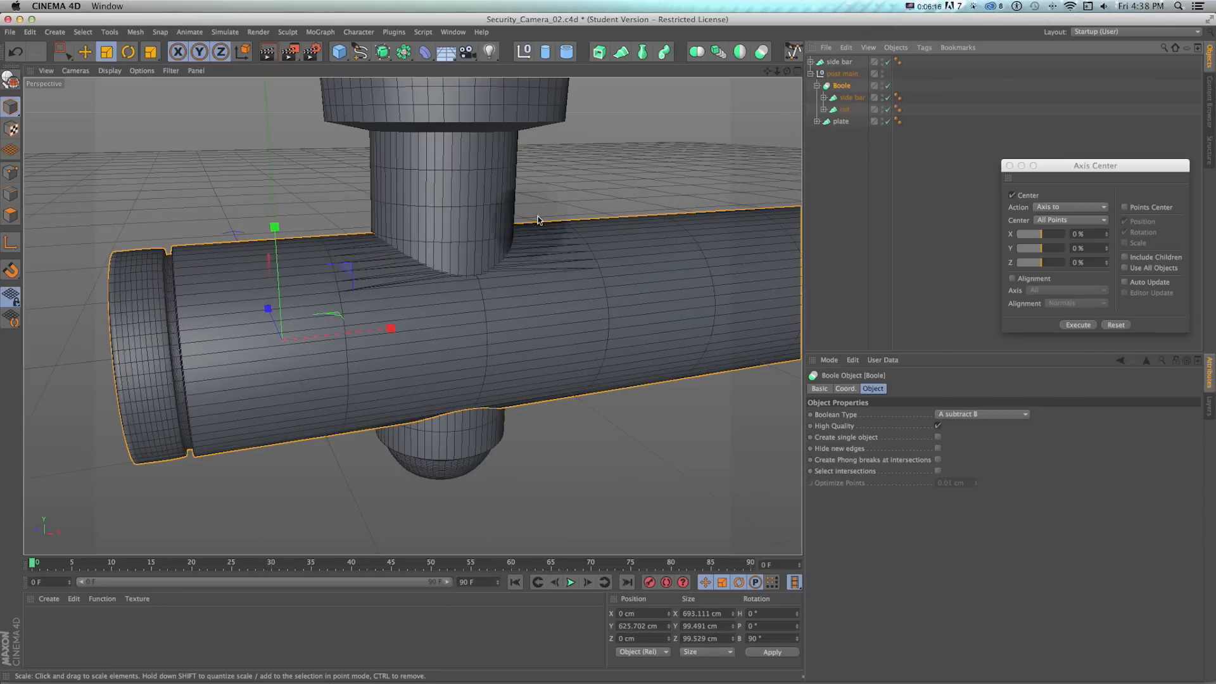
{"action": "scroll", "coordinate": [501, 235], "scroll_direction": "up", "scroll_amount": 5}
{"action": "left_click_drag", "start_coordinate": [454, 282], "coordinate": [458, 266], "text": "alt"}
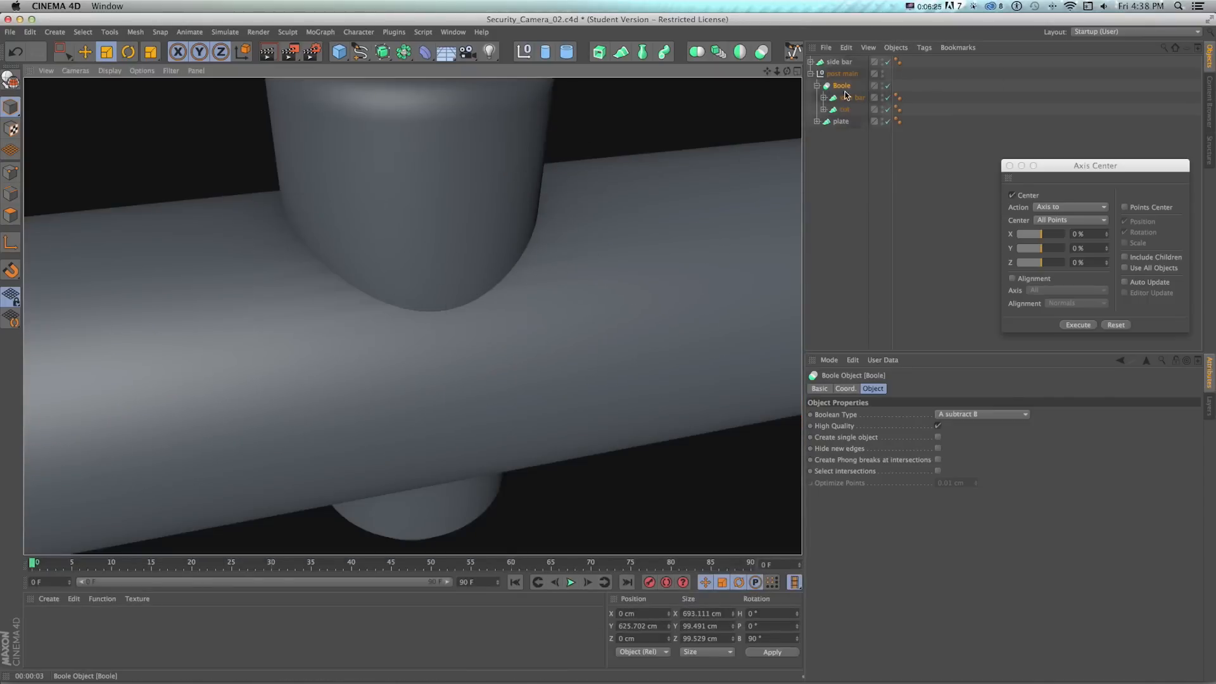
- Enlarge both circles of the cut Loft slightly and render a preview of the seam around the post
{"action": "left_click", "coordinate": [823, 110]}
{"action": "left_click", "coordinate": [848, 122]}
{"action": "left_click", "coordinate": [856, 133], "text": "shift"}
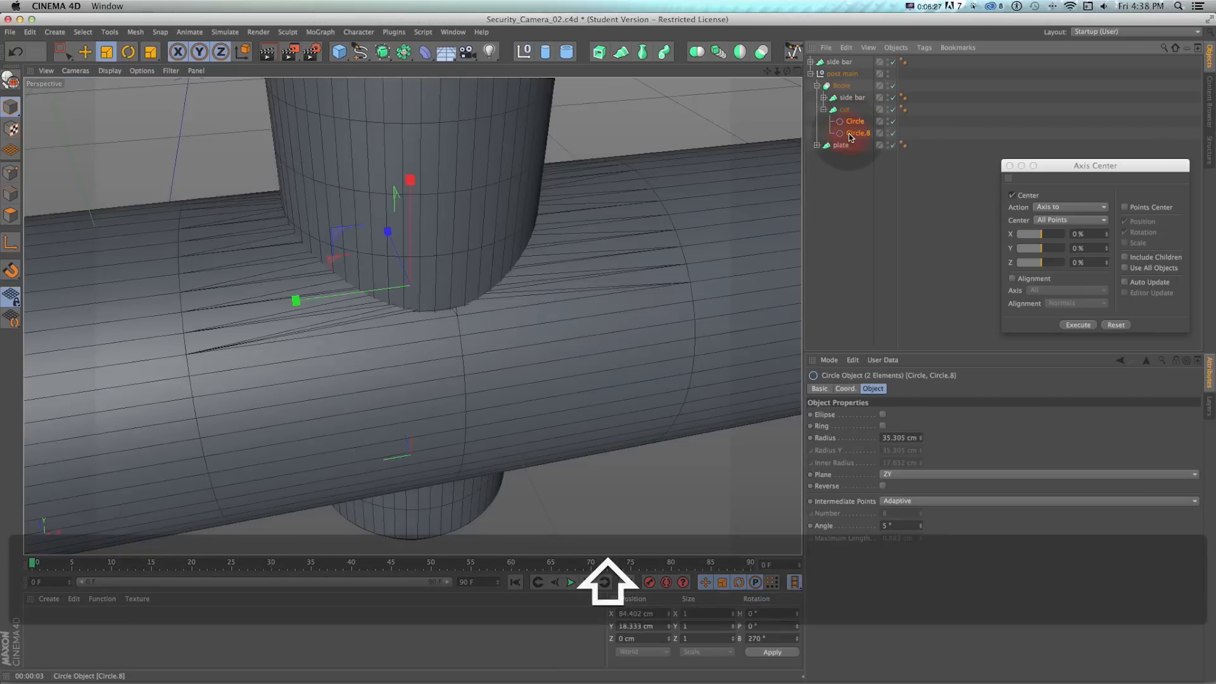
{"action": "key", "text": "t"}
{"action": "mouse_move", "coordinate": [579, 190]}
{"action": "left_mouse_down"}
{"action": "mouse_move", "coordinate": [570, 187]}
{"action": "mouse_move", "coordinate": [620, 184]}
{"action": "mouse_move", "coordinate": [603, 184]}
{"action": "left_mouse_up"}
{"action": "key", "text": "super+r"}
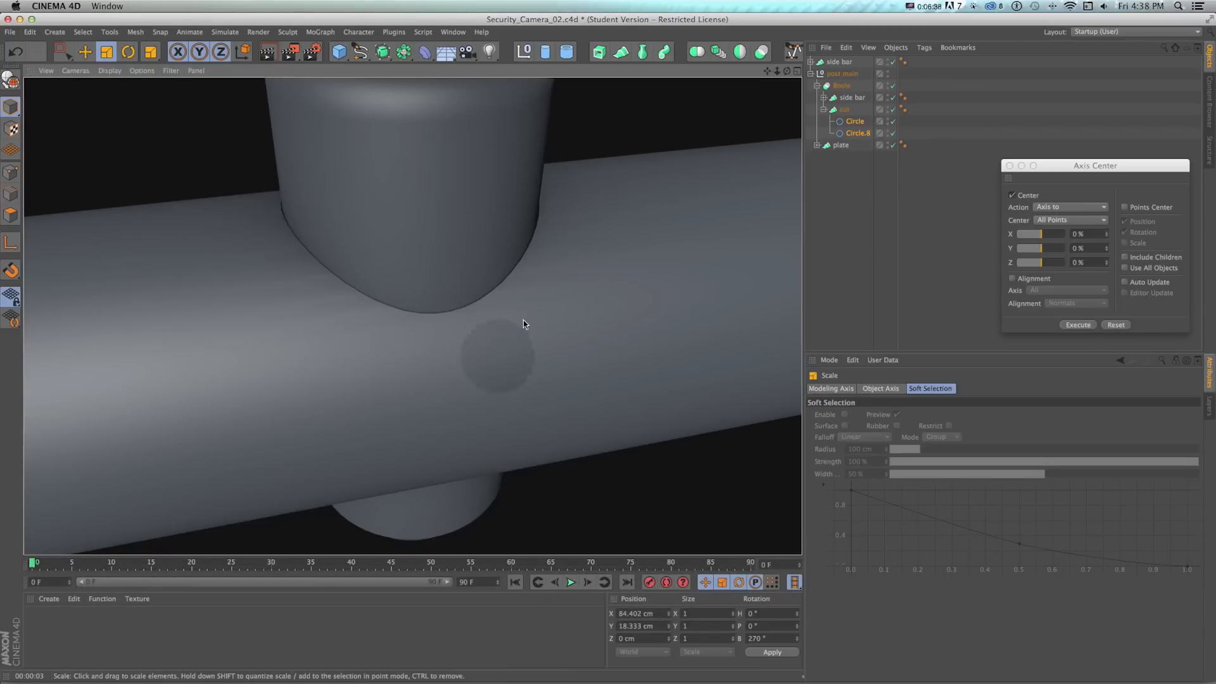
- Save the project and check the camera housing in the DM-PROL-LARGE.jpg reference photo in Preview
{"action": "scroll", "coordinate": [531, 256], "scroll_direction": "down", "scroll_amount": 10}
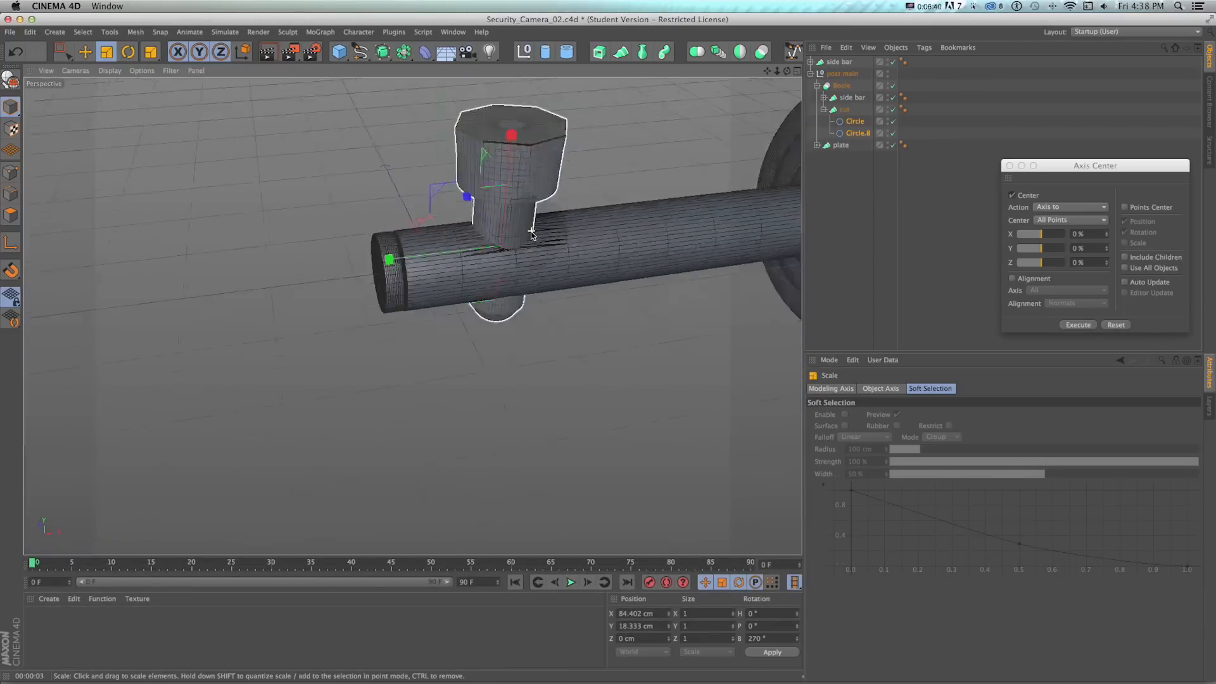
{"action": "left_click_drag", "start_coordinate": [557, 182], "coordinate": [583, 212], "text": "alt"}
{"action": "left_click_drag", "start_coordinate": [582, 212], "coordinate": [515, 249]}
{"action": "key", "text": "super+s"}
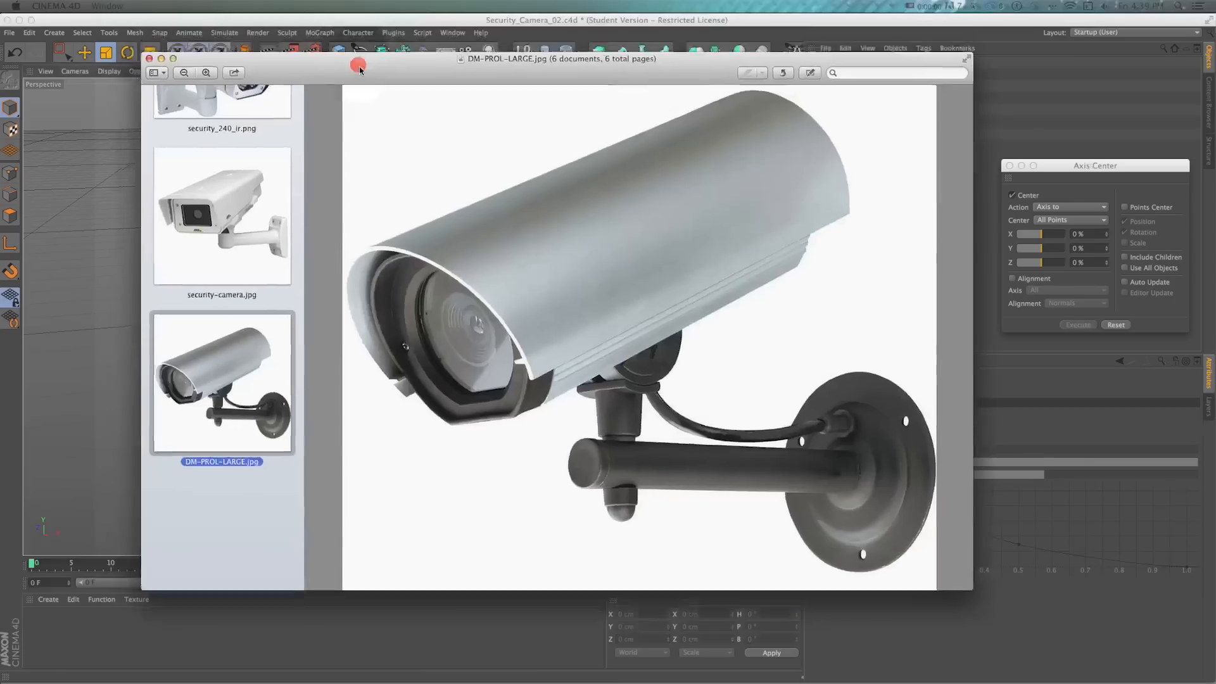
{"action": "left_click_drag", "start_coordinate": [357, 53], "coordinate": [376, 76]}
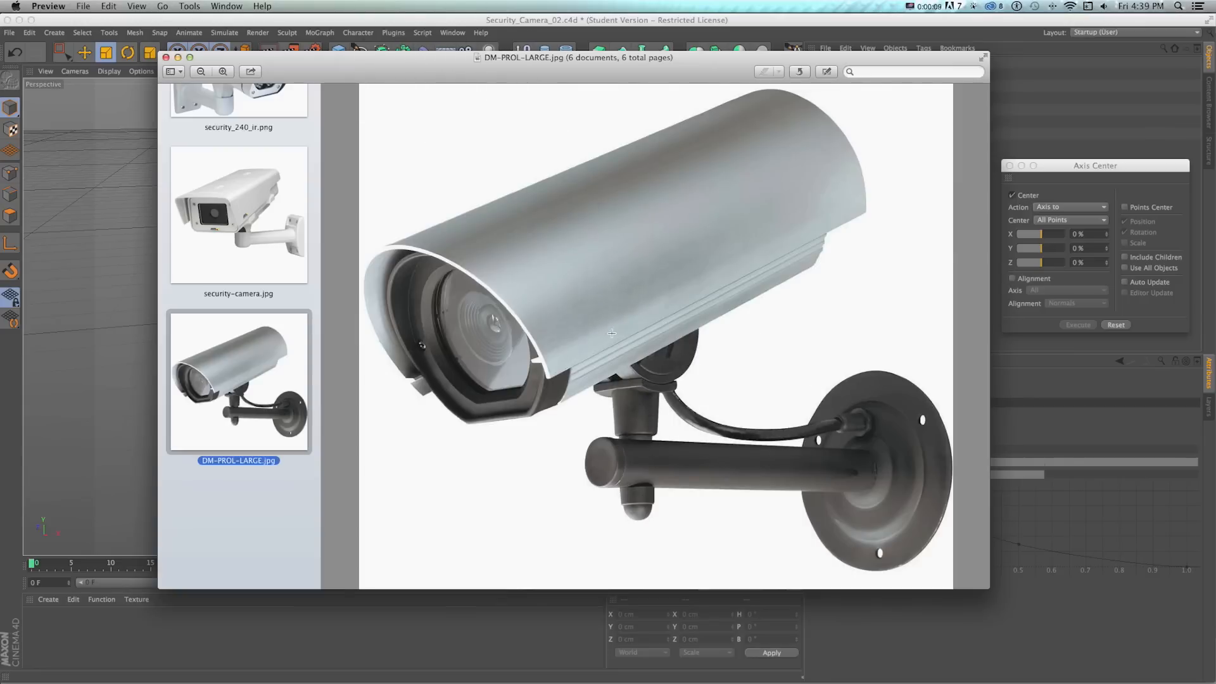
{"action": "key", "text": "super+w"}
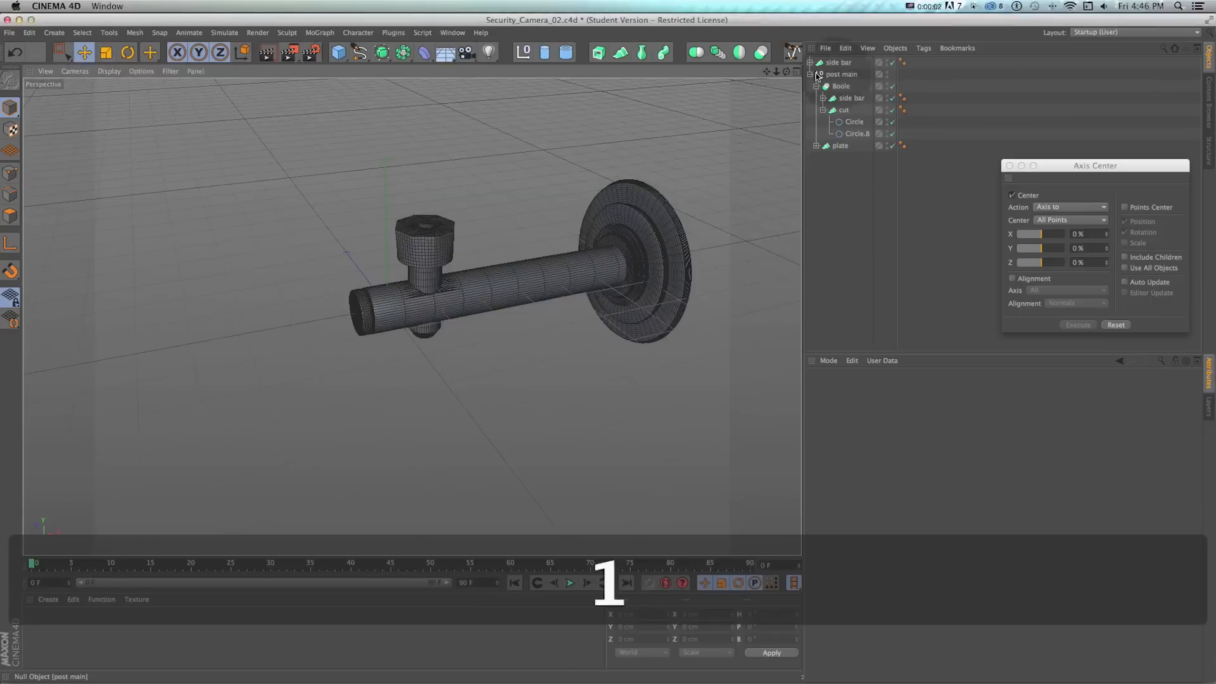
- Add a Rectangle spline and round its corners with a 25 cm radius
{"action": "left_click_drag", "start_coordinate": [364, 56], "coordinate": [459, 189]}
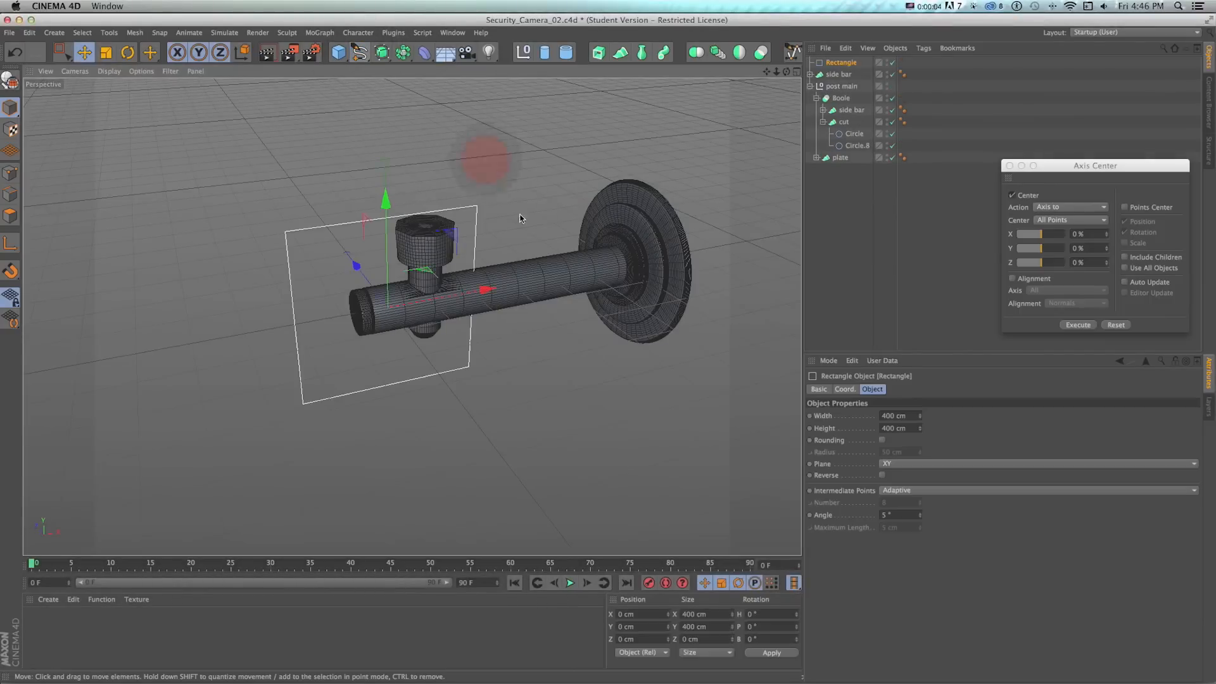
{"action": "left_click", "coordinate": [797, 72]}
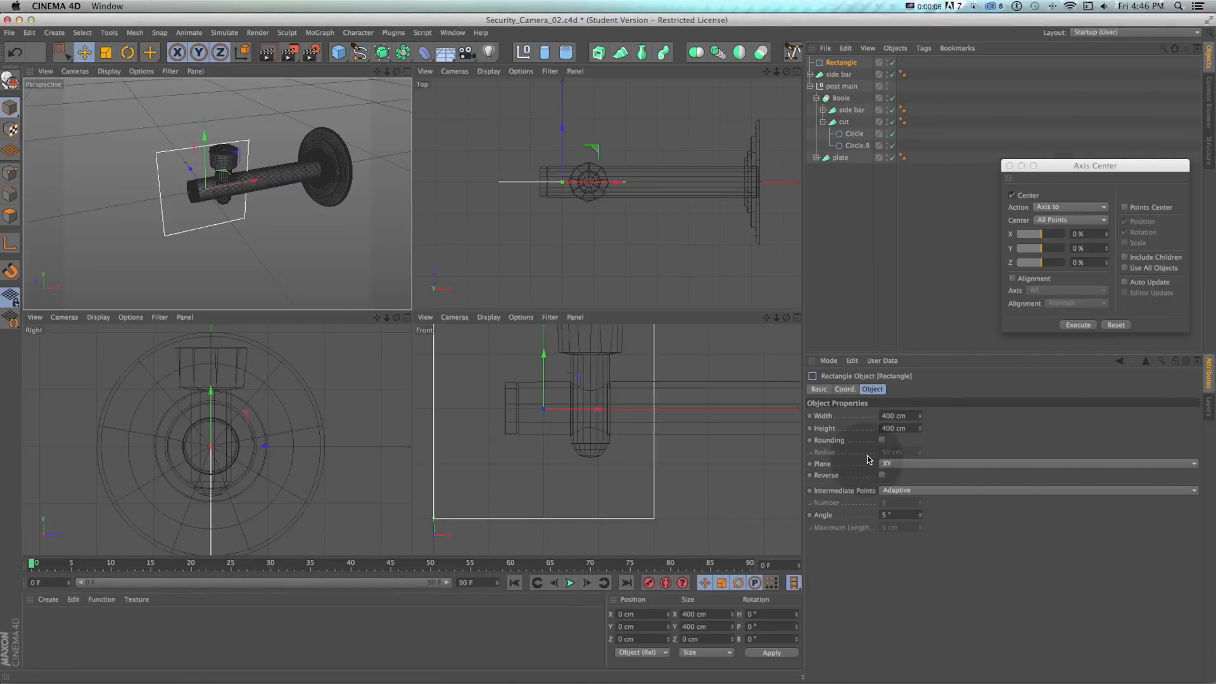
{"action": "left_click", "coordinate": [882, 439]}
{"action": "double_click", "coordinate": [898, 451]}
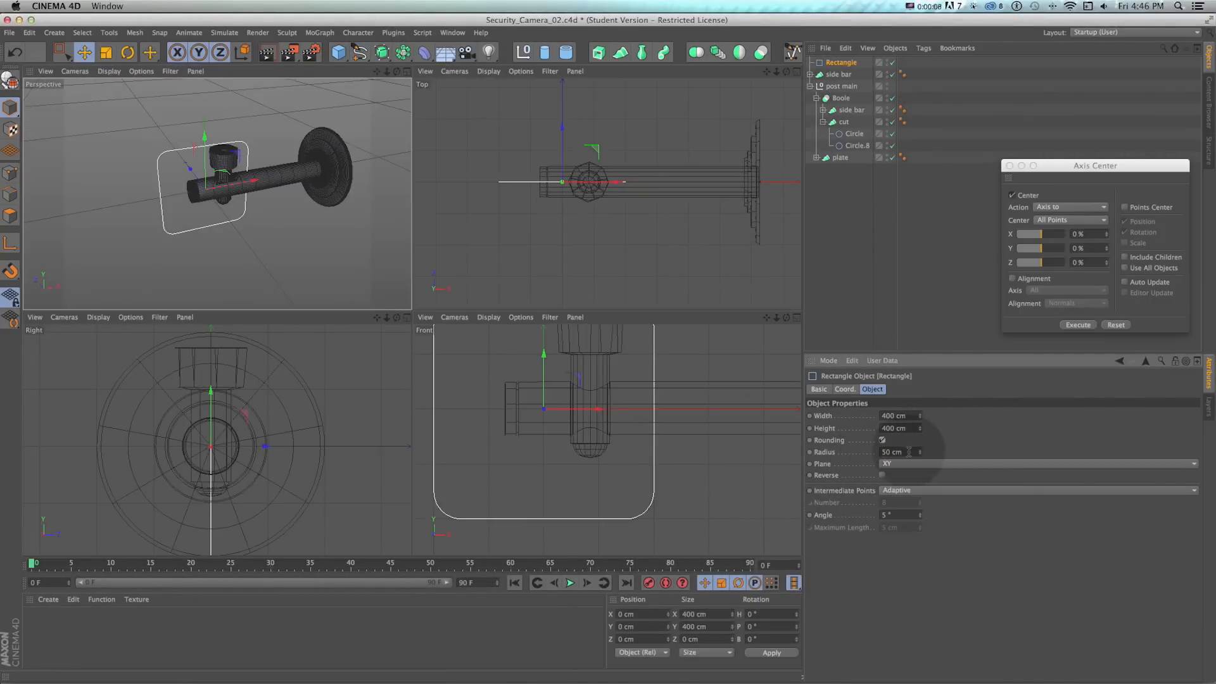
{"action": "type", "text": "25"}
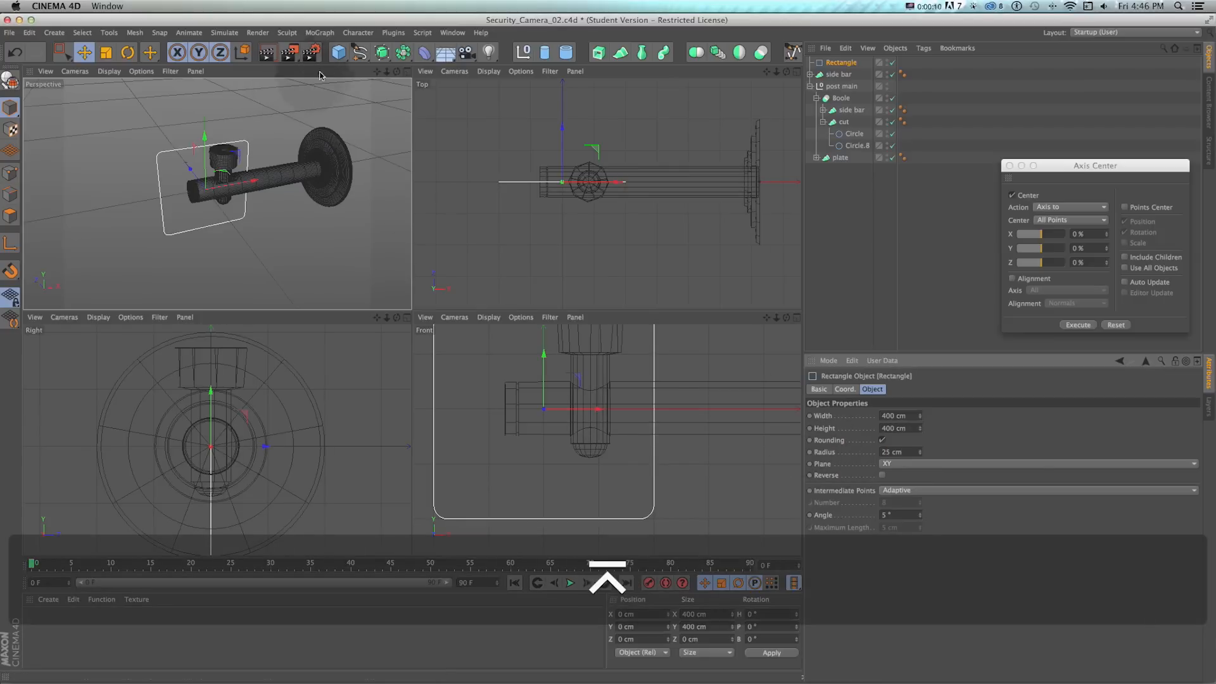
- Add a Circle spline and move it down to Y about -168.6 cm, overlapping the lower part of the rectangle
{"action": "left_click", "coordinate": [359, 52]}
{"action": "left_click", "coordinate": [514, 71]}
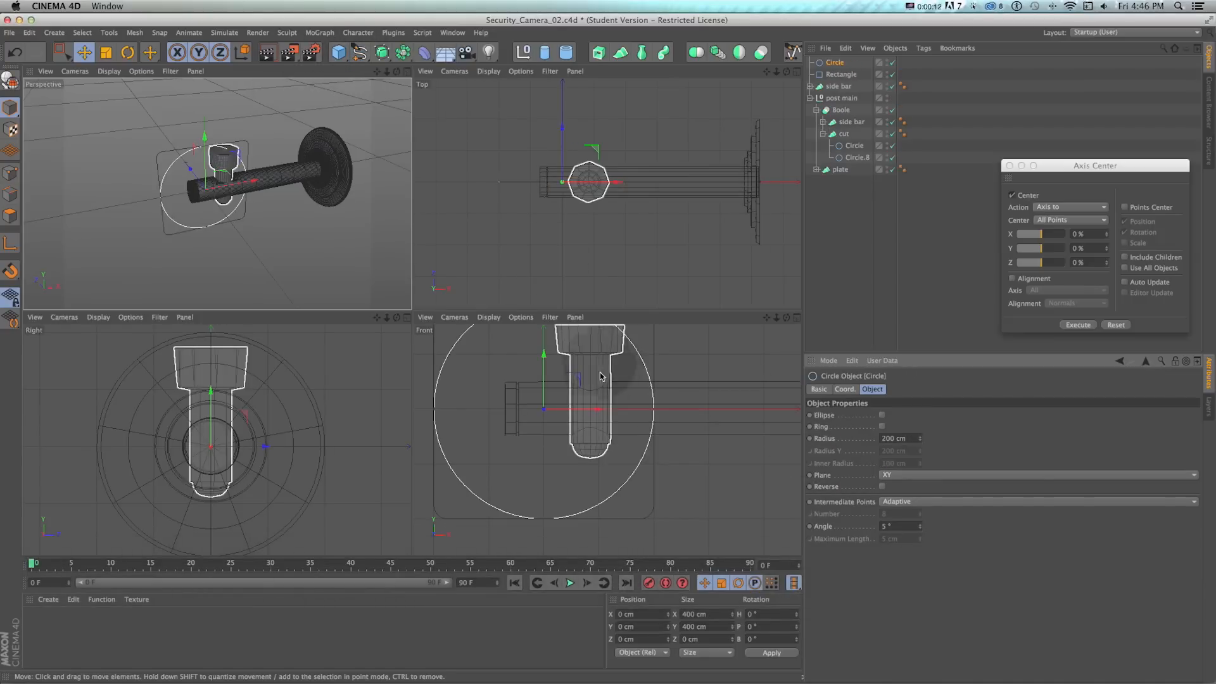
{"action": "key", "text": "e"}
{"action": "left_click_drag", "start_coordinate": [546, 372], "coordinate": [556, 466]}
- Add a Spline Mask and place the new Circle and Rectangle splines inside it, using the A union B mode
{"action": "left_click", "coordinate": [380, 52]}
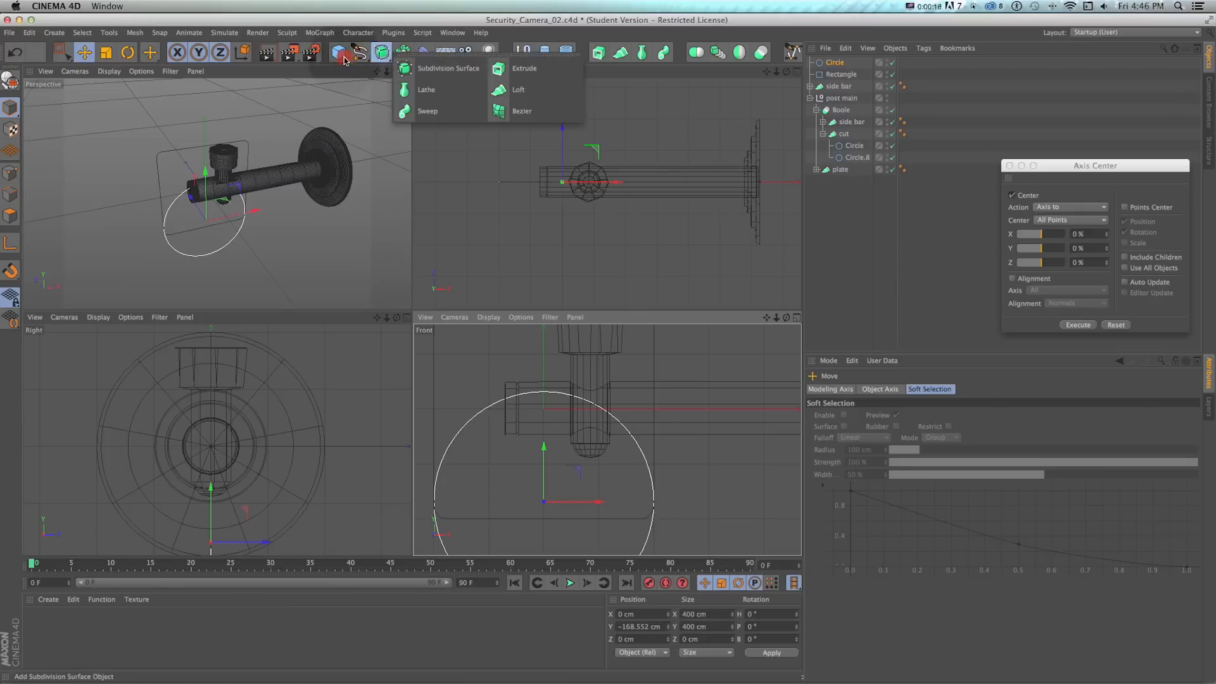
{"action": "left_click", "coordinate": [361, 54]}
{"action": "left_click", "coordinate": [363, 67]}
{"action": "left_click_drag", "start_coordinate": [382, 54], "coordinate": [497, 95]}
{"action": "left_click", "coordinate": [834, 74]}
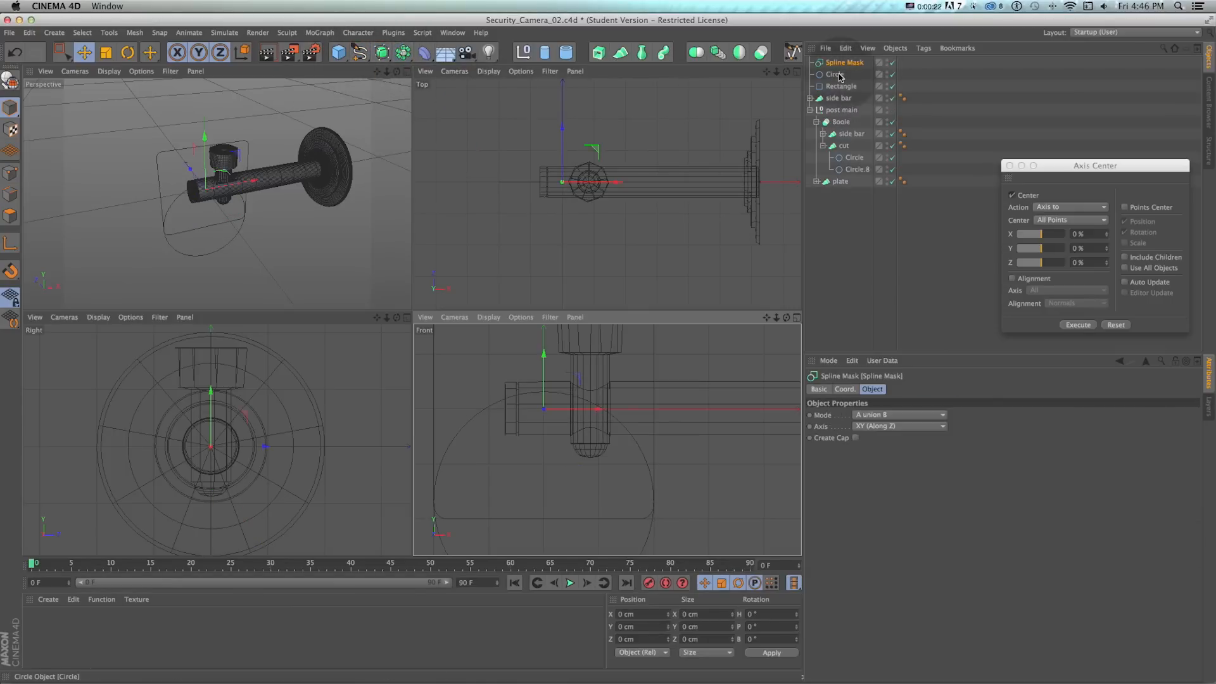
{"action": "left_click", "coordinate": [838, 87], "text": "shift"}
{"action": "left_click_drag", "start_coordinate": [837, 66], "coordinate": [842, 63]}
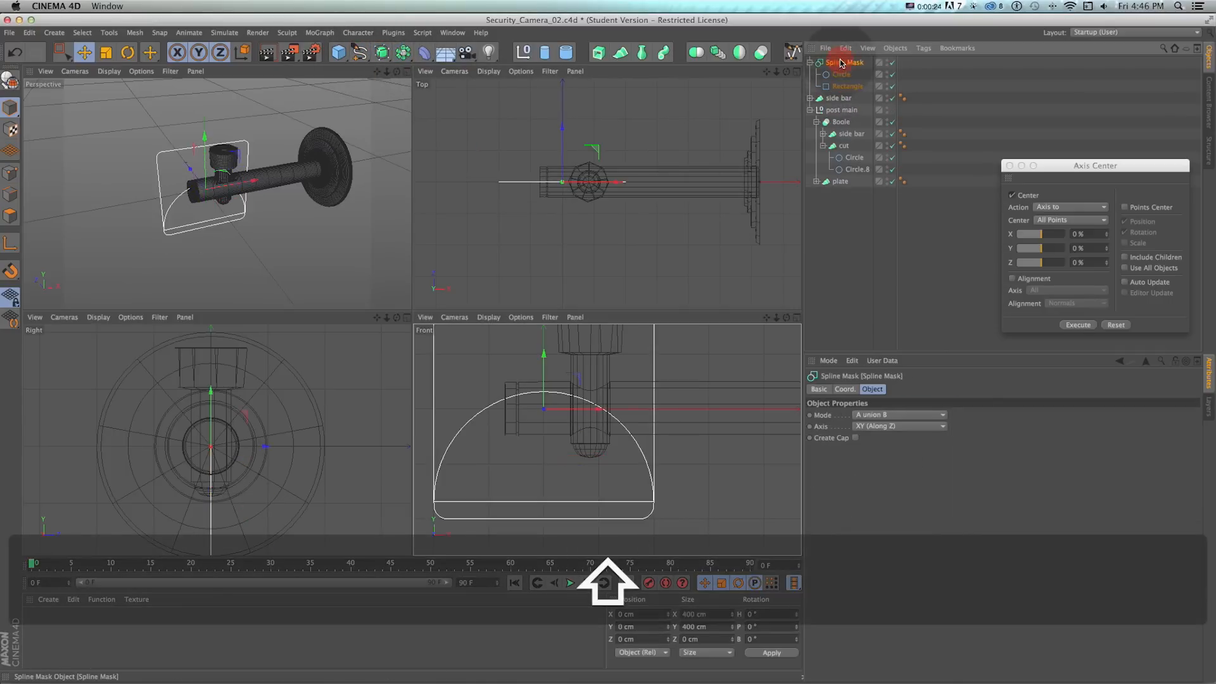
{"action": "left_click", "coordinate": [844, 62]}
- Lower the mask's Circle to Y about -186.9 cm and convert the Spline Mask into an editable spline
{"action": "left_click", "coordinate": [840, 74]}
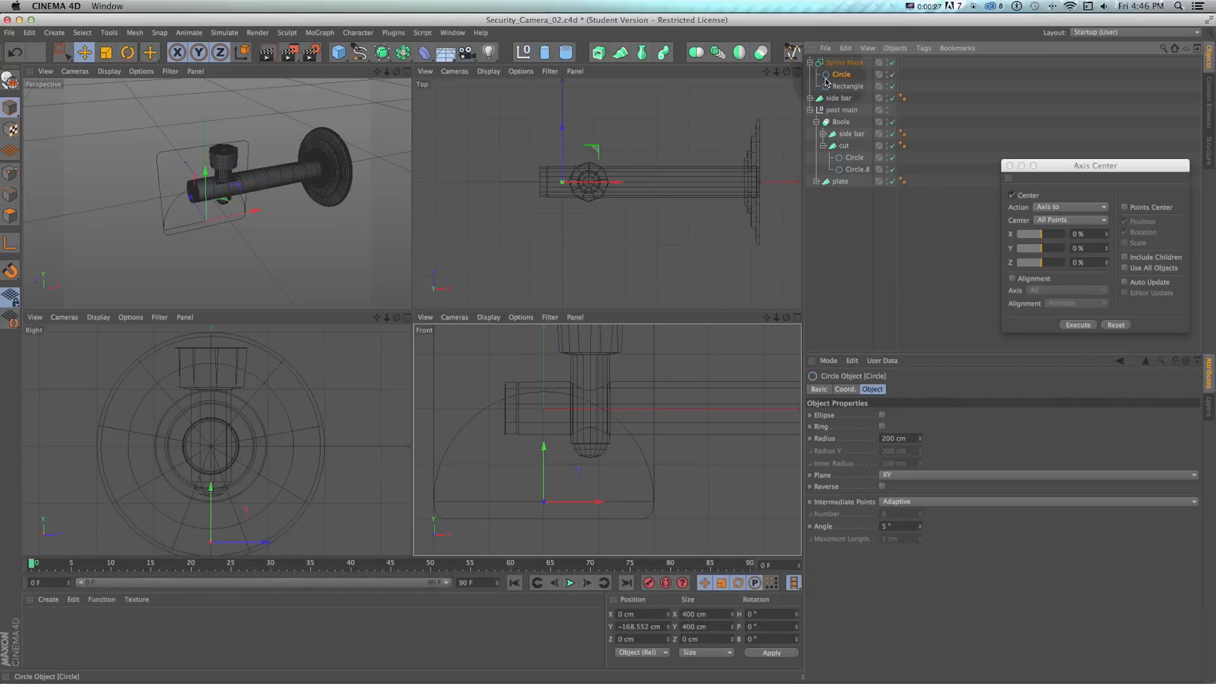
{"action": "key", "text": "e"}
{"action": "left_click_drag", "start_coordinate": [543, 410], "coordinate": [549, 450]}
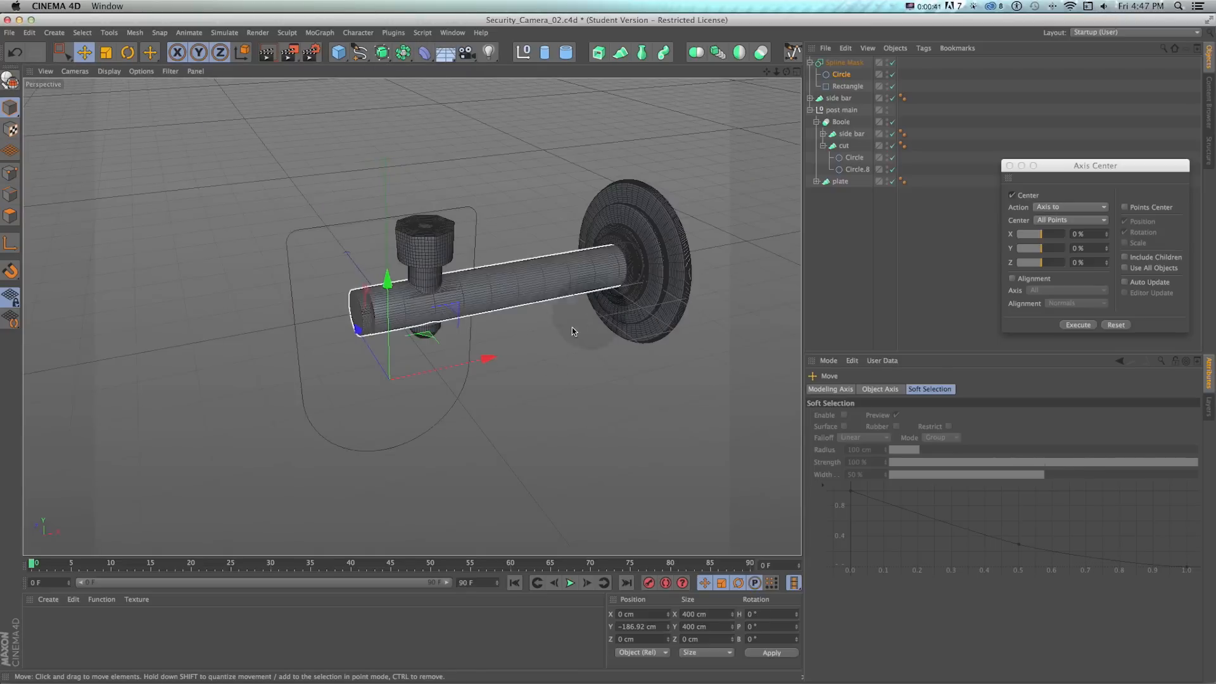
{"action": "left_click", "coordinate": [842, 62]}
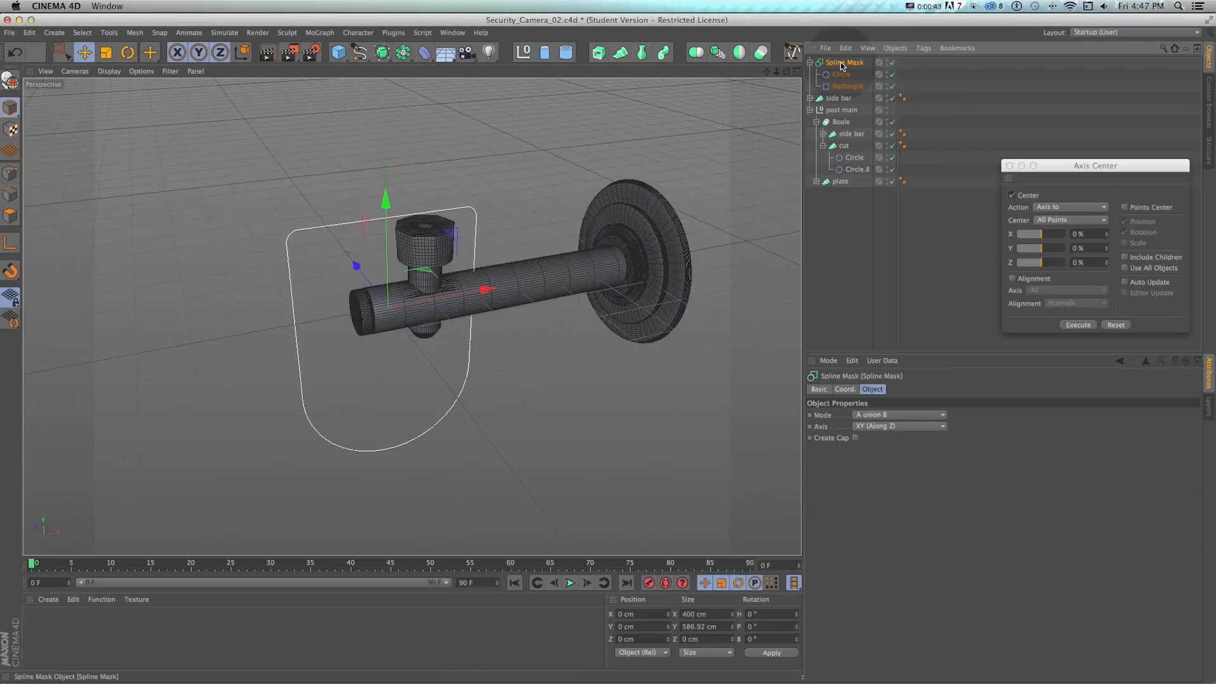
{"action": "key", "text": "c"}
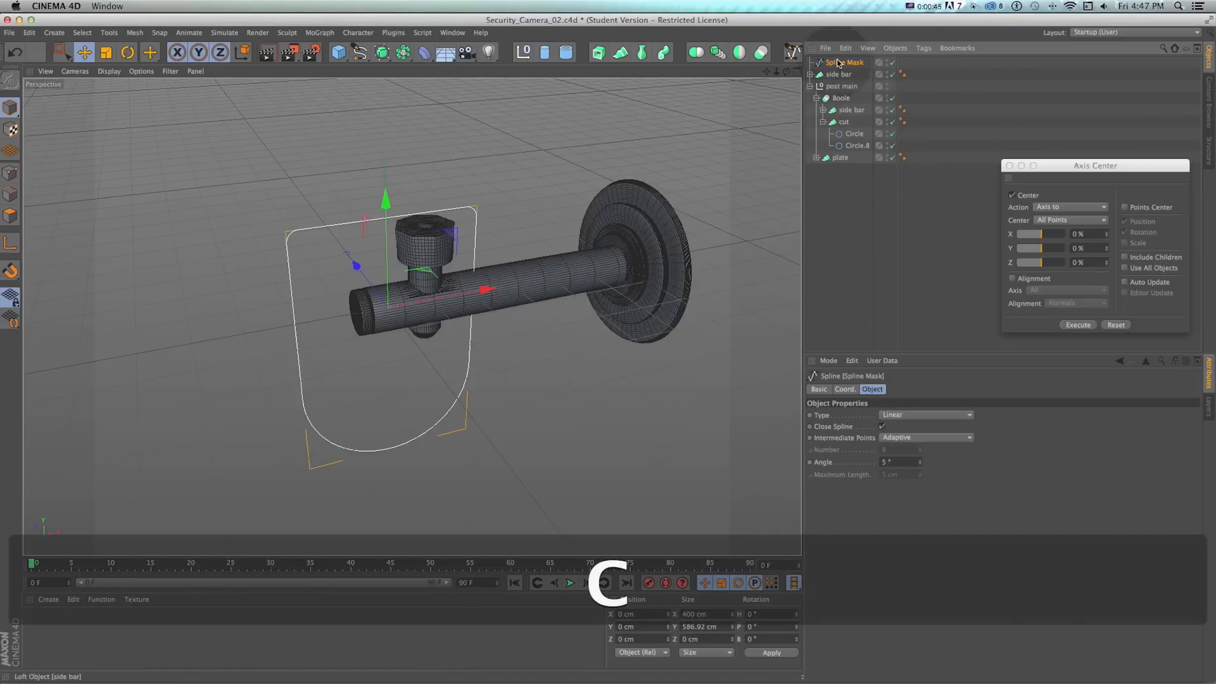
- Scale the profile down to about 151 by 222 cm and place it over the post head at X about 80.6, Y about 281.5 cm
{"action": "left_click", "coordinate": [796, 71]}
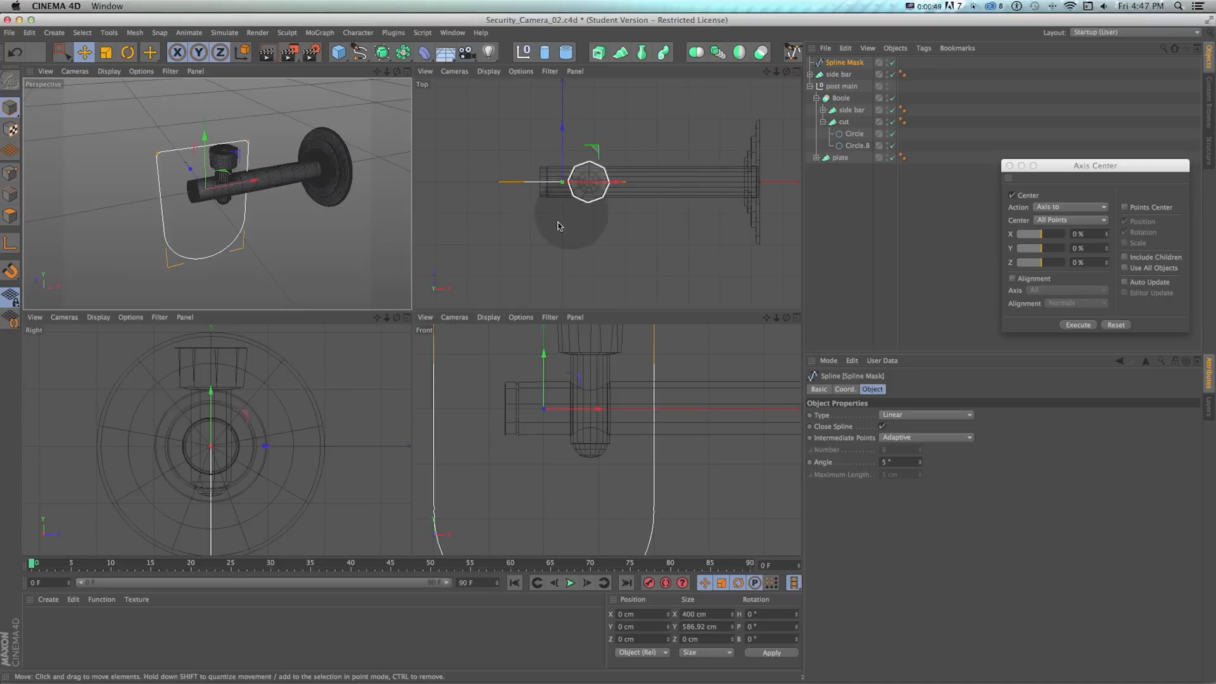
{"action": "left_click", "coordinate": [796, 317]}
{"action": "scroll", "coordinate": [357, 240], "scroll_direction": "down", "scroll_amount": 3}
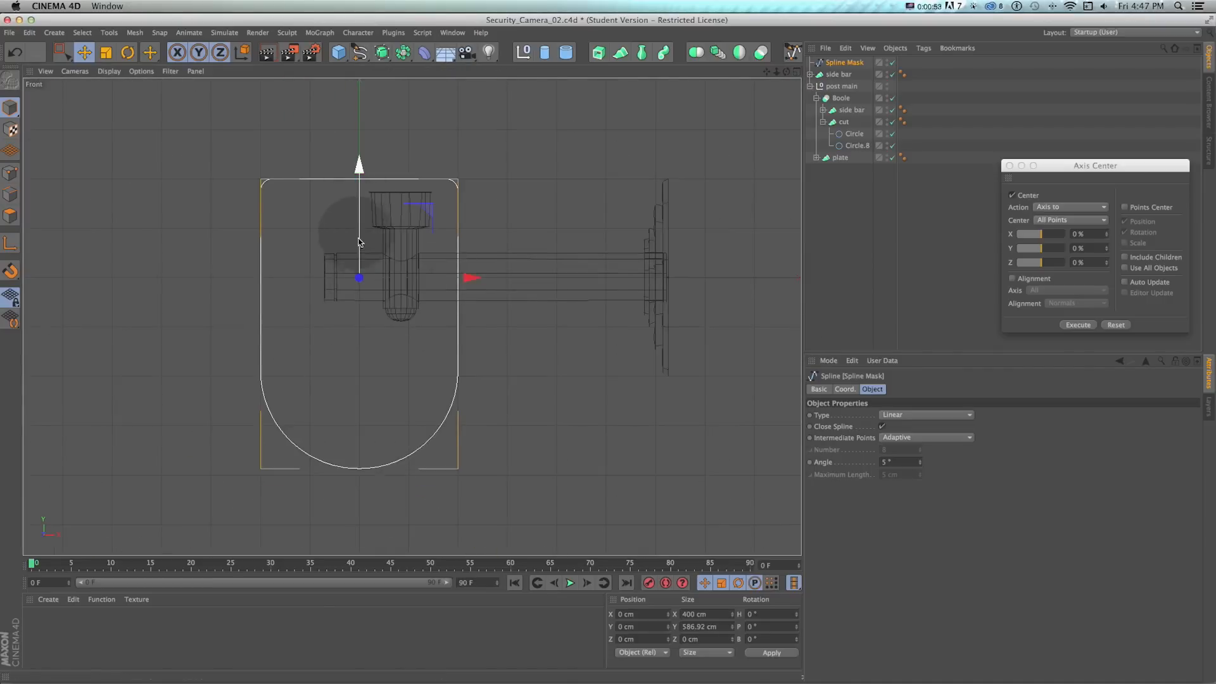
{"action": "left_click_drag", "start_coordinate": [362, 248], "coordinate": [140, 187]}
{"action": "key", "text": "t"}
{"action": "key", "text": "e"}
{"action": "left_click_drag", "start_coordinate": [387, 138], "coordinate": [426, 135]}
{"action": "scroll", "coordinate": [399, 183], "scroll_direction": "up", "scroll_amount": 5}
{"action": "key", "text": "1"}
{"action": "left_click_drag", "start_coordinate": [416, 181], "coordinate": [421, 366]}
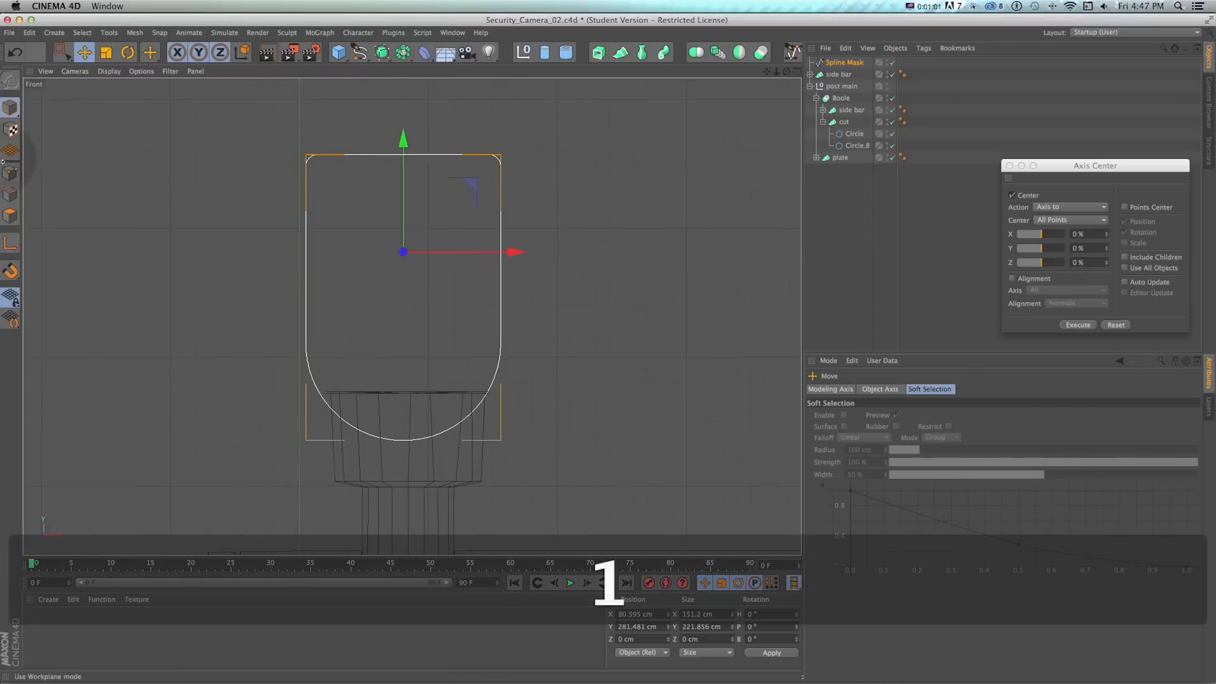
- Lower the profile's upper corner points to local Y about 12.4 cm and widen them to about 160 cm
{"action": "left_click", "coordinate": [9, 174]}
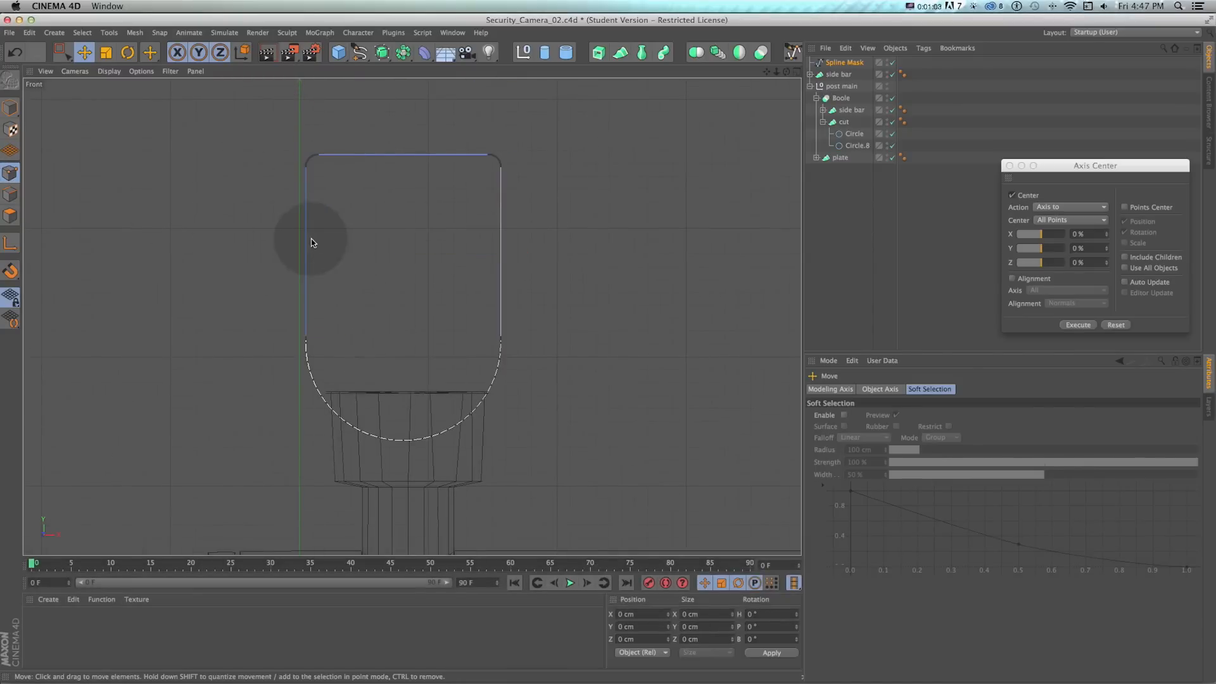
{"action": "left_click", "coordinate": [61, 52]}
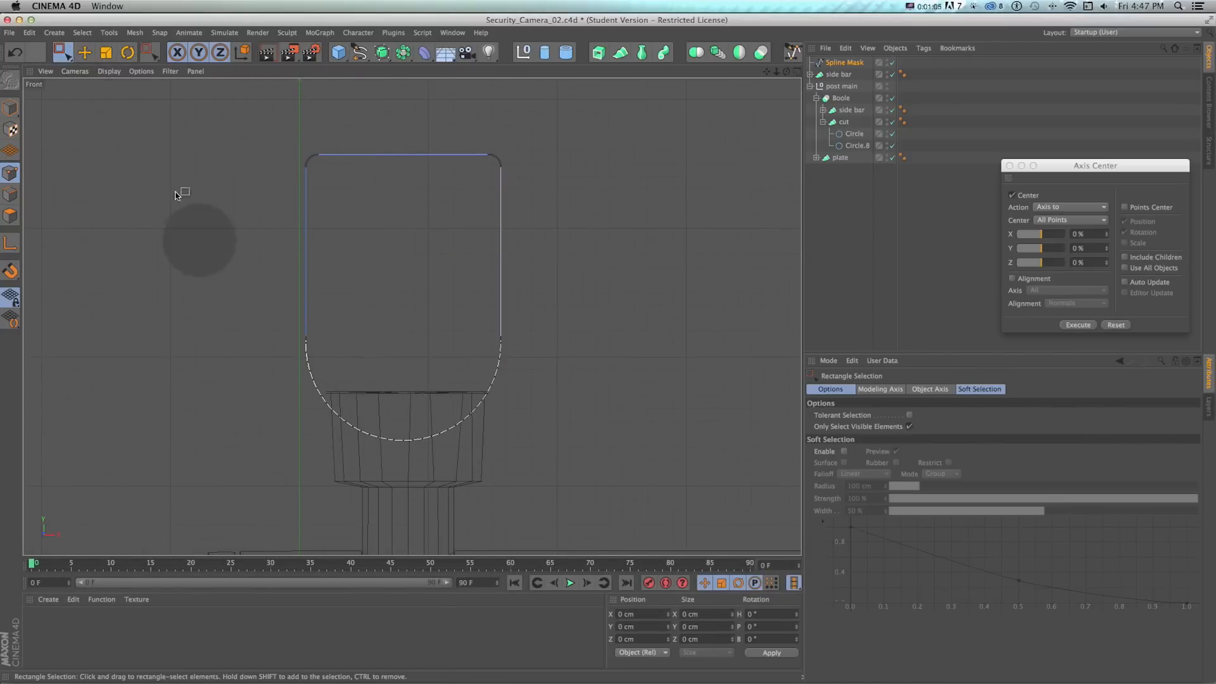
{"action": "left_click_drag", "start_coordinate": [62, 53], "coordinate": [108, 96]}
{"action": "left_click_drag", "start_coordinate": [217, 95], "coordinate": [788, 249]}
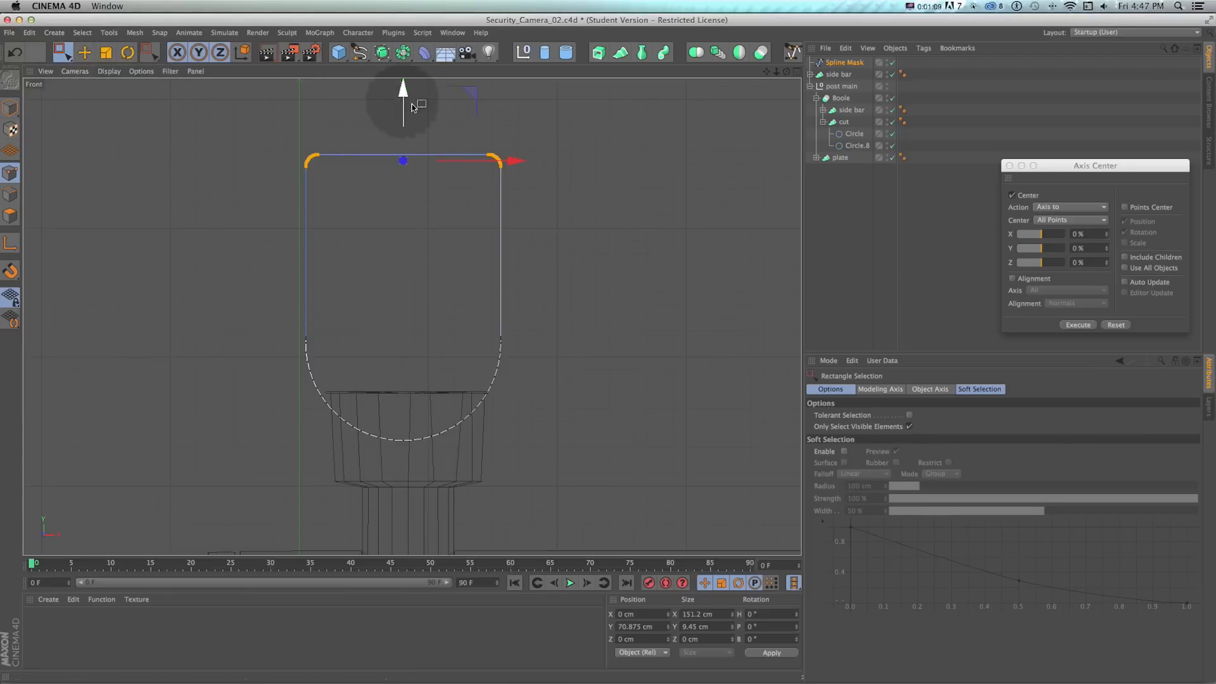
{"action": "left_click_drag", "start_coordinate": [406, 113], "coordinate": [407, 188]}
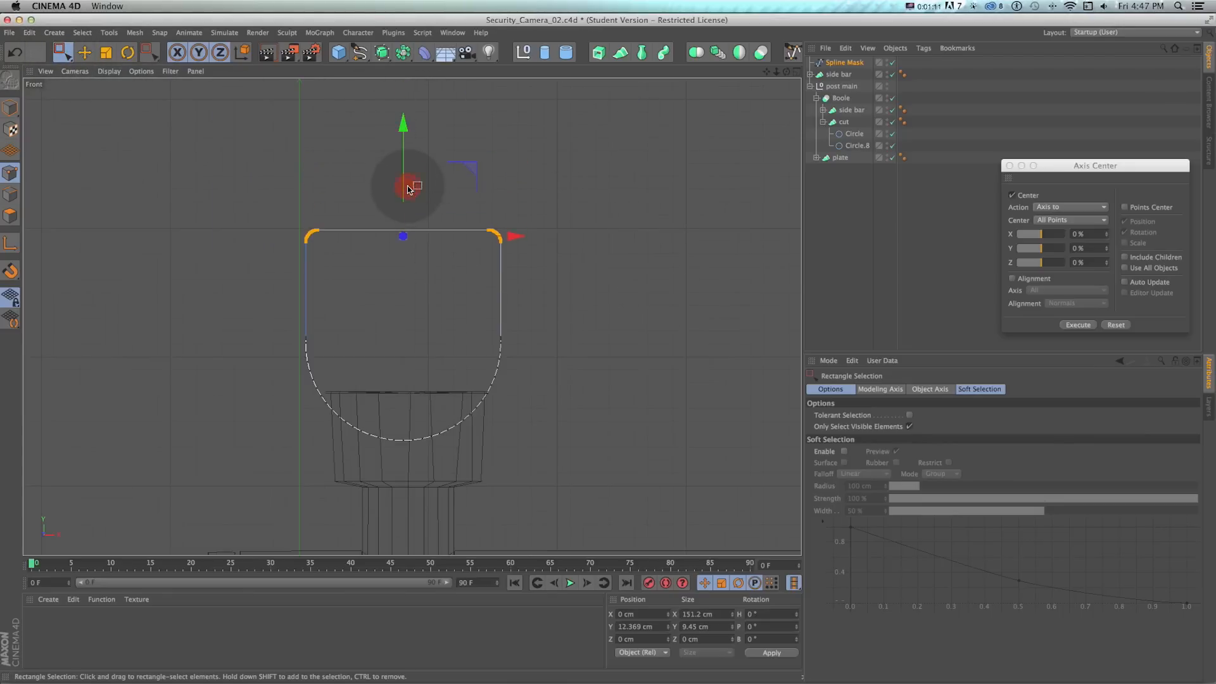
{"action": "key", "text": "t"}
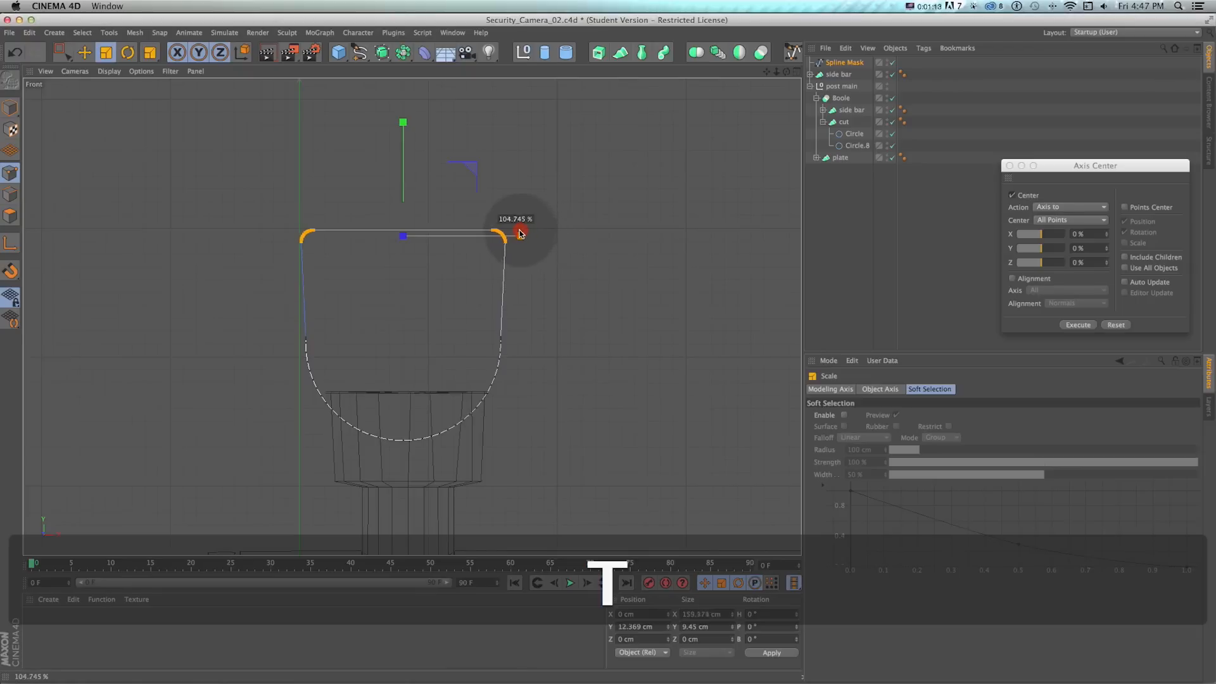
{"action": "left_click_drag", "start_coordinate": [519, 233], "coordinate": [522, 231]}
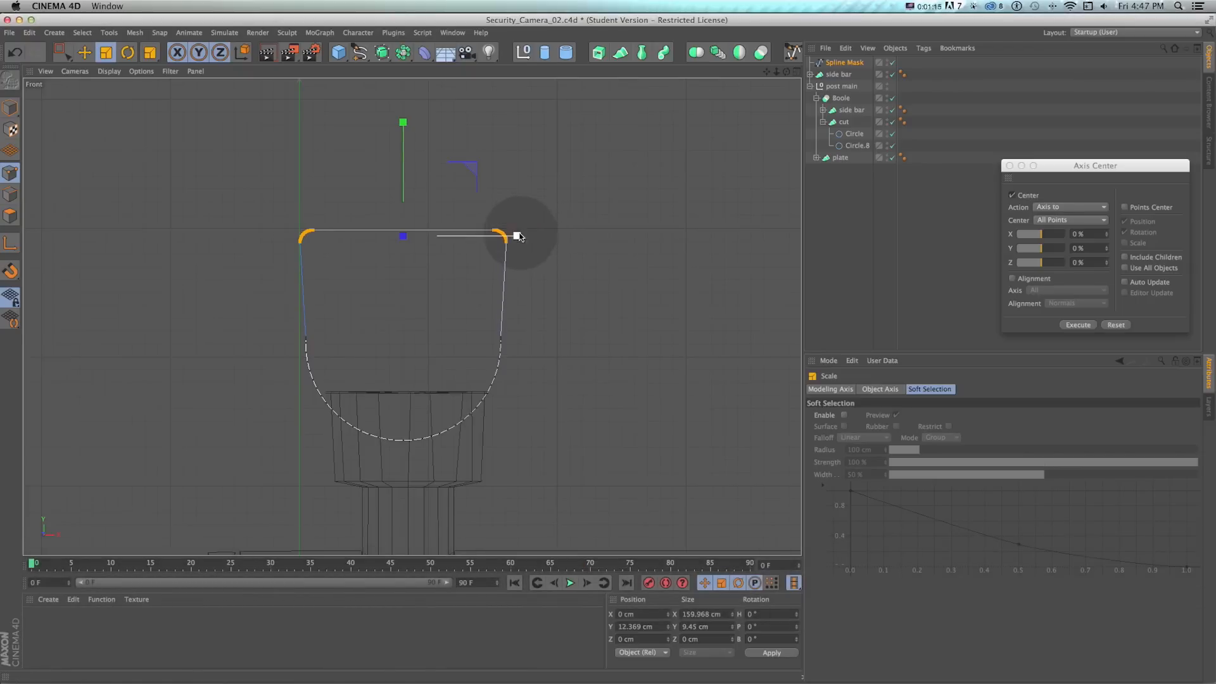
{"action": "key", "text": "e"}
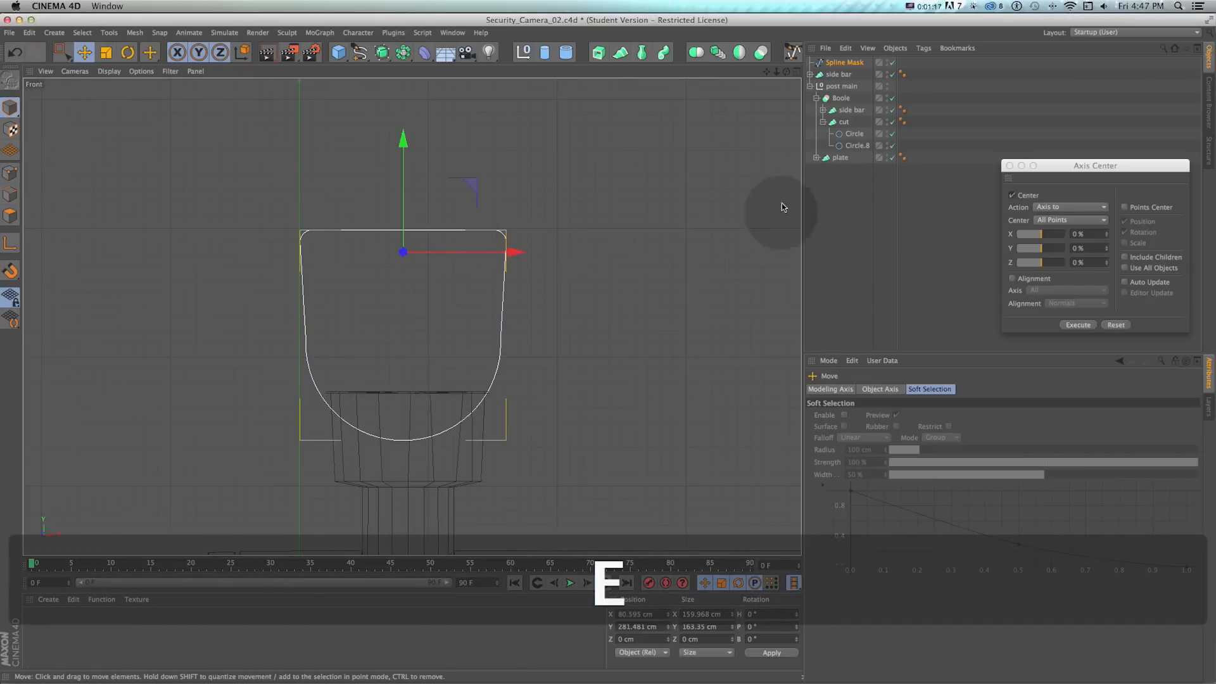
- Move the profile spline to Z about -73.7 cm and place a copy on the opposite side at Z about 79.9 cm
{"action": "left_click", "coordinate": [796, 72]}
{"action": "left_click_drag", "start_coordinate": [216, 194], "coordinate": [340, 433], "text": "alt"}
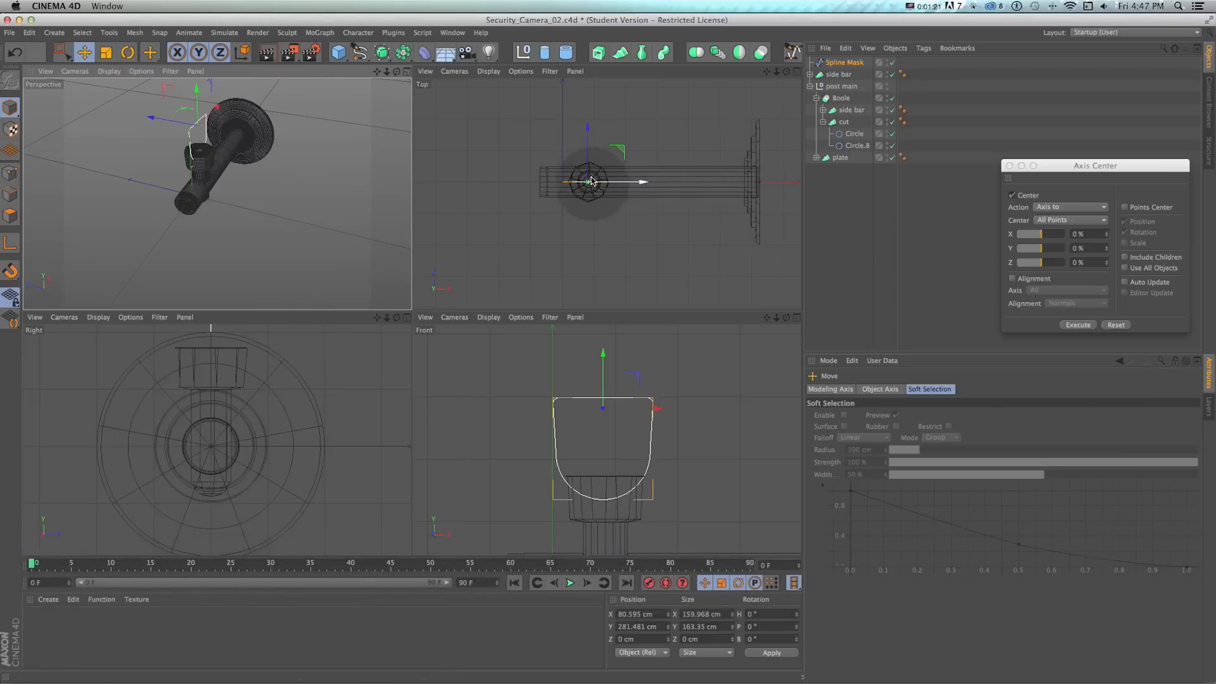
{"action": "scroll", "coordinate": [595, 188], "scroll_direction": "up", "scroll_amount": 3}
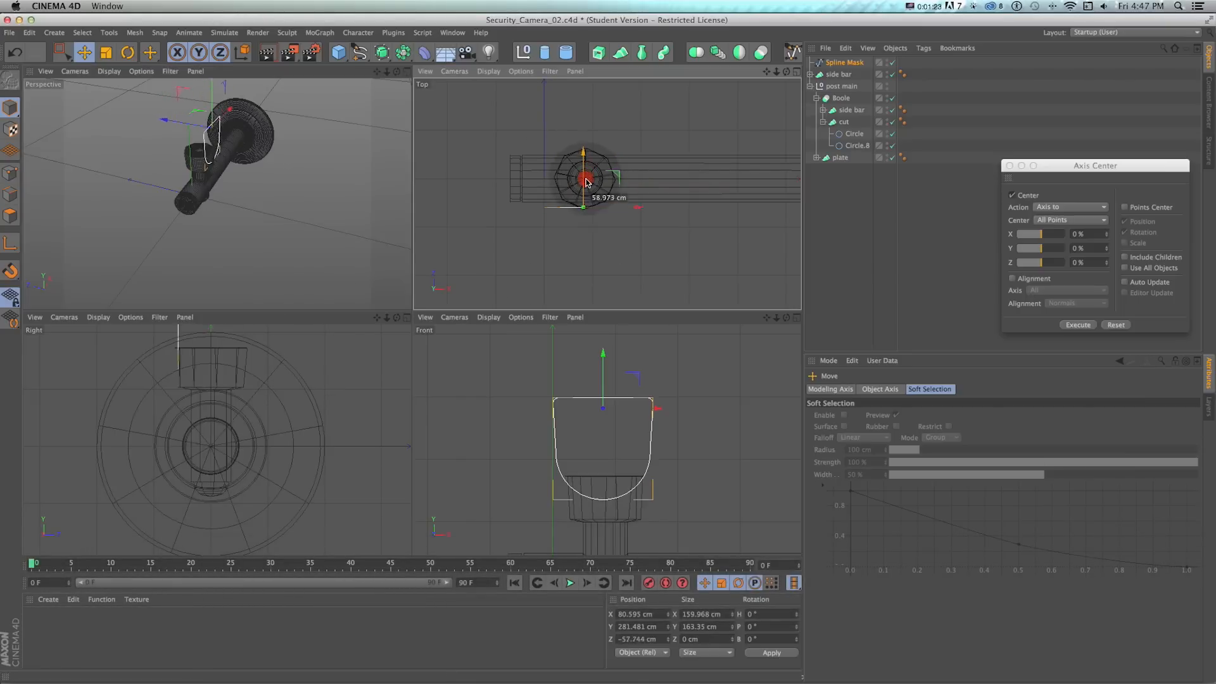
{"action": "left_click_drag", "start_coordinate": [585, 184], "coordinate": [586, 185]}
{"action": "left_click_drag", "start_coordinate": [835, 64], "coordinate": [830, 63], "text": "super"}
{"action": "left_click_drag", "start_coordinate": [583, 168], "coordinate": [586, 95]}
- Add a Loft and nest both profile splines under it to form the bracket body
{"action": "left_click", "coordinate": [382, 52]}
{"action": "left_click", "coordinate": [382, 52]}
{"action": "key", "text": "super+z"}
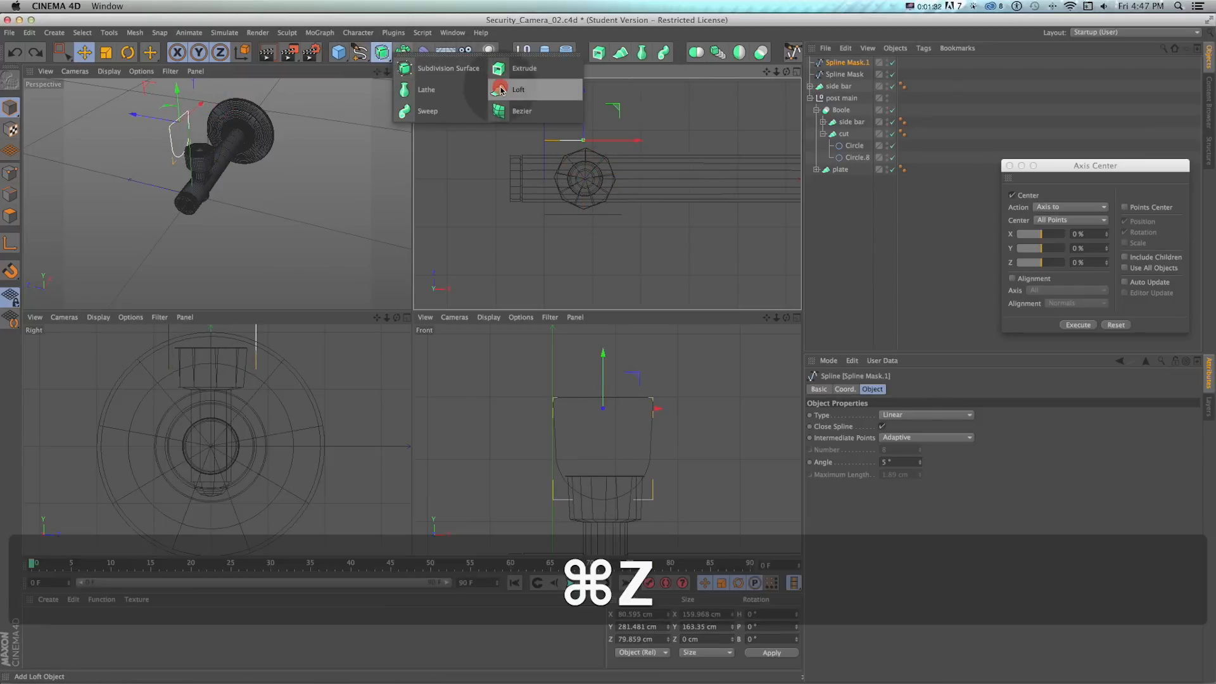
{"action": "left_click", "coordinate": [501, 89]}
{"action": "left_click", "coordinate": [837, 74]}
{"action": "left_click", "coordinate": [834, 86], "text": "shift"}
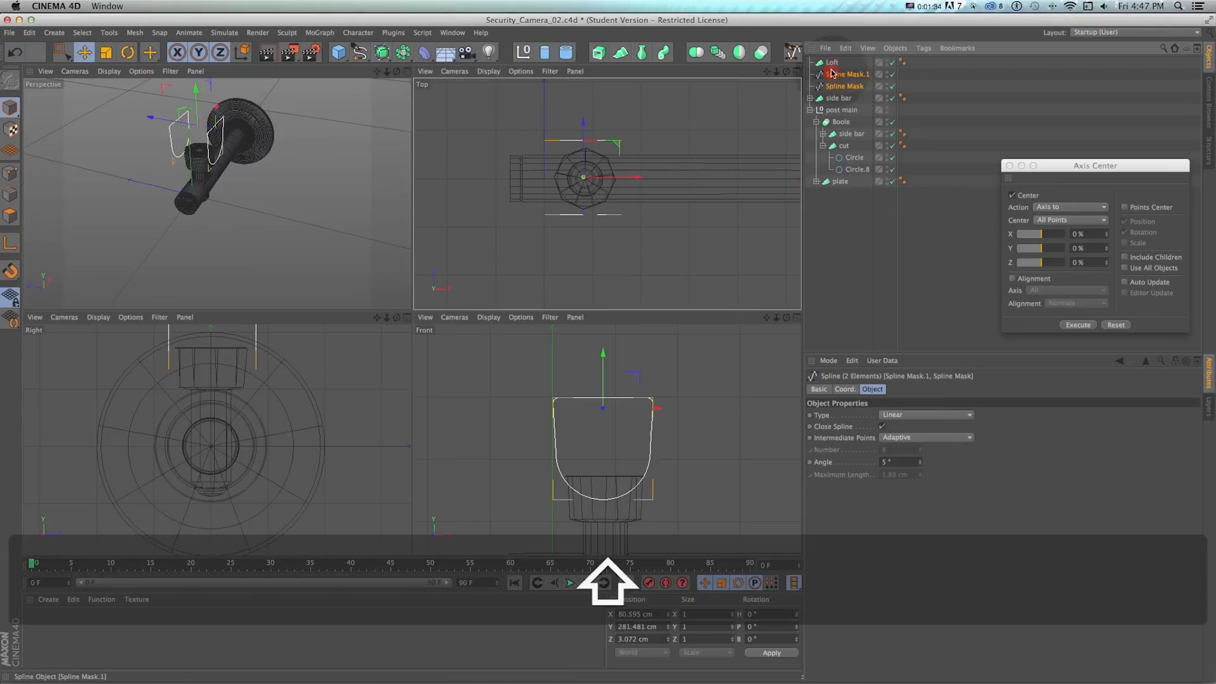
{"action": "left_click_drag", "start_coordinate": [831, 64], "coordinate": [832, 63]}
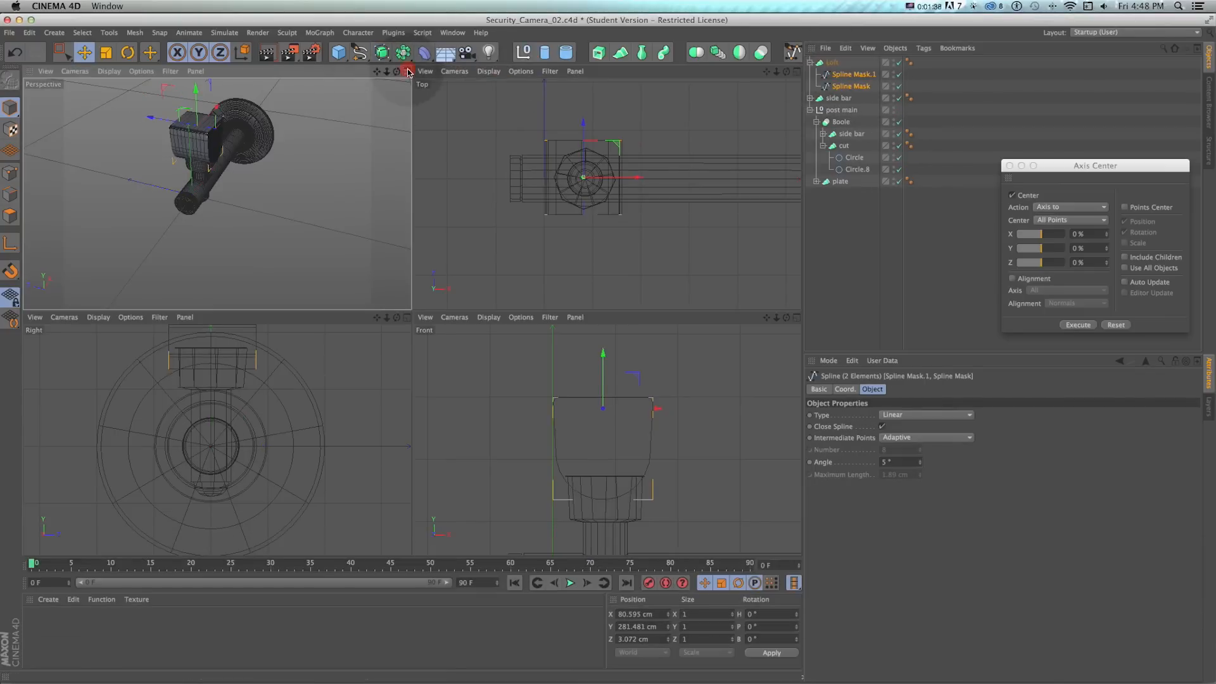
- Set the Loft's start and end caps to Fillet Cap with a 5 cm radius, using 3 steps at the end
{"action": "left_click", "coordinate": [407, 71]}
{"action": "left_click_drag", "start_coordinate": [531, 234], "coordinate": [399, 180], "text": "alt"}
{"action": "key", "text": "1"}
{"action": "left_click", "coordinate": [832, 63]}
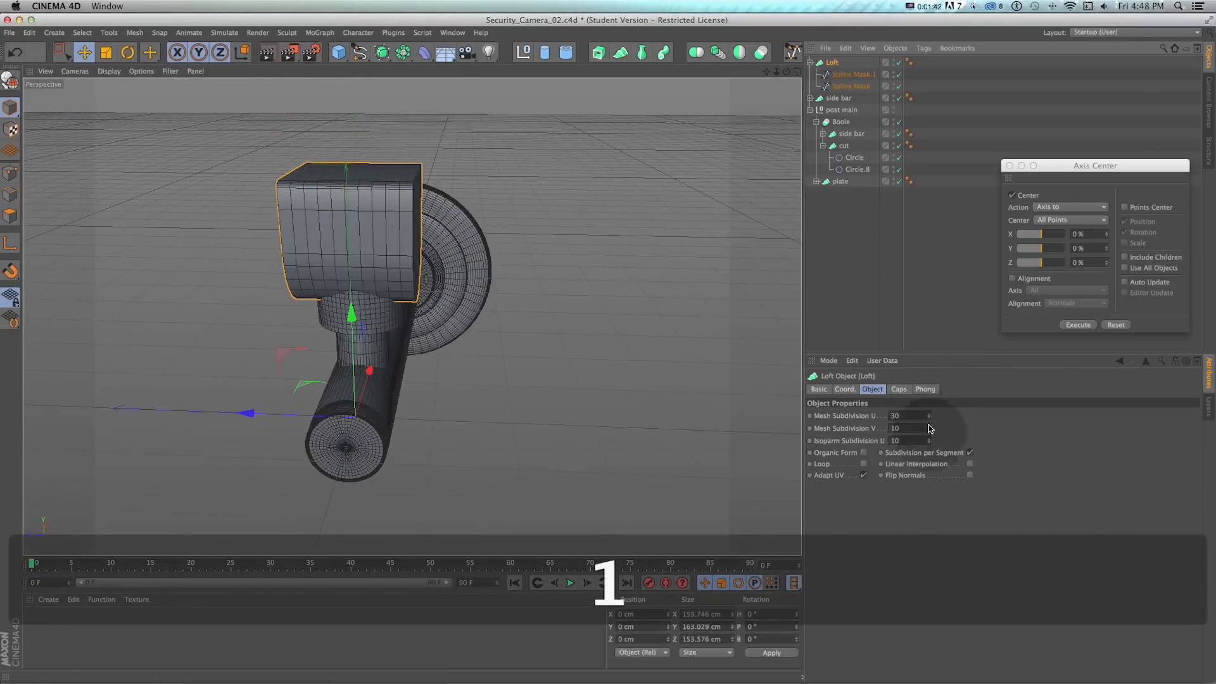
{"action": "left_click", "coordinate": [898, 389]}
{"action": "left_click", "coordinate": [905, 415]}
{"action": "left_click", "coordinate": [882, 464]}
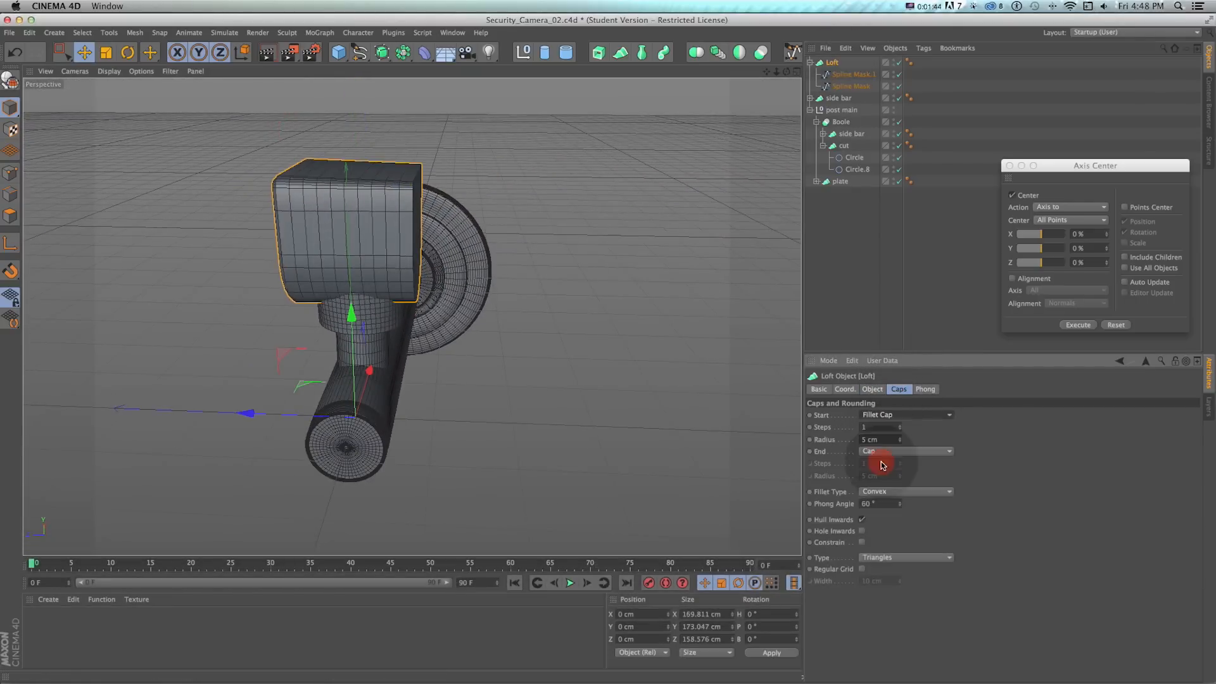
{"action": "left_click", "coordinate": [880, 499]}
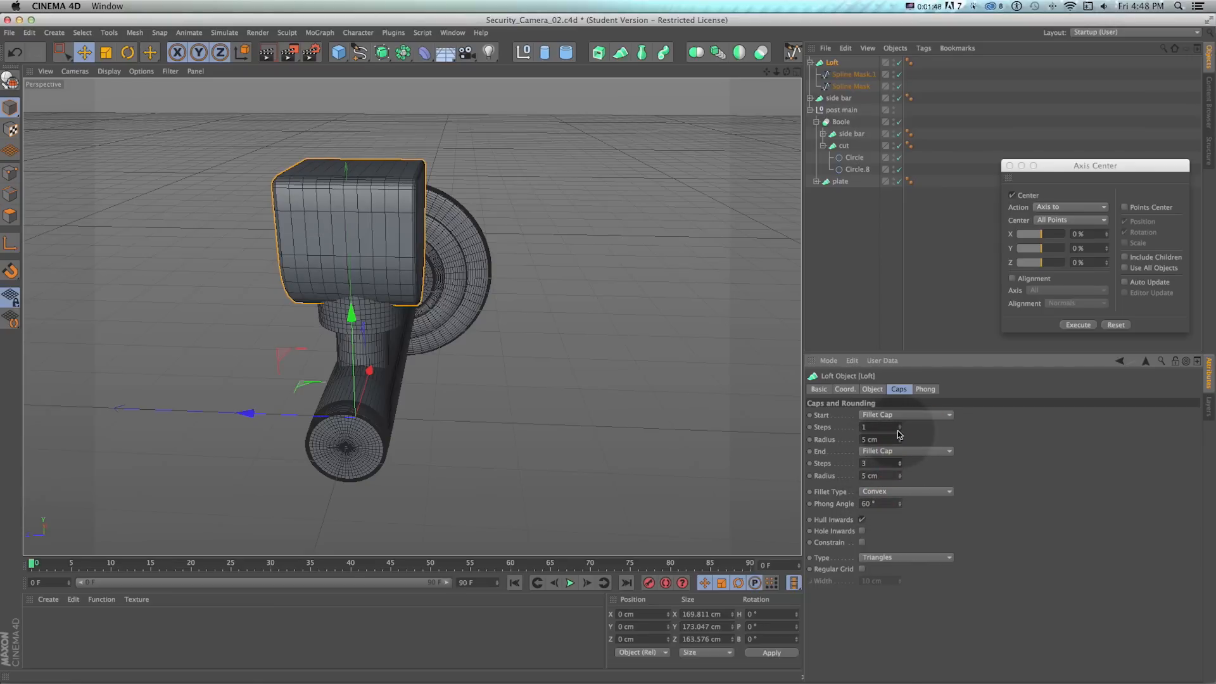
- Try to rotate the Spline Mask.1 profile by an H angle of 15° and undo the rotation
{"action": "left_click", "coordinate": [833, 266]}
{"action": "left_click", "coordinate": [850, 74]}
{"action": "key", "text": "r"}
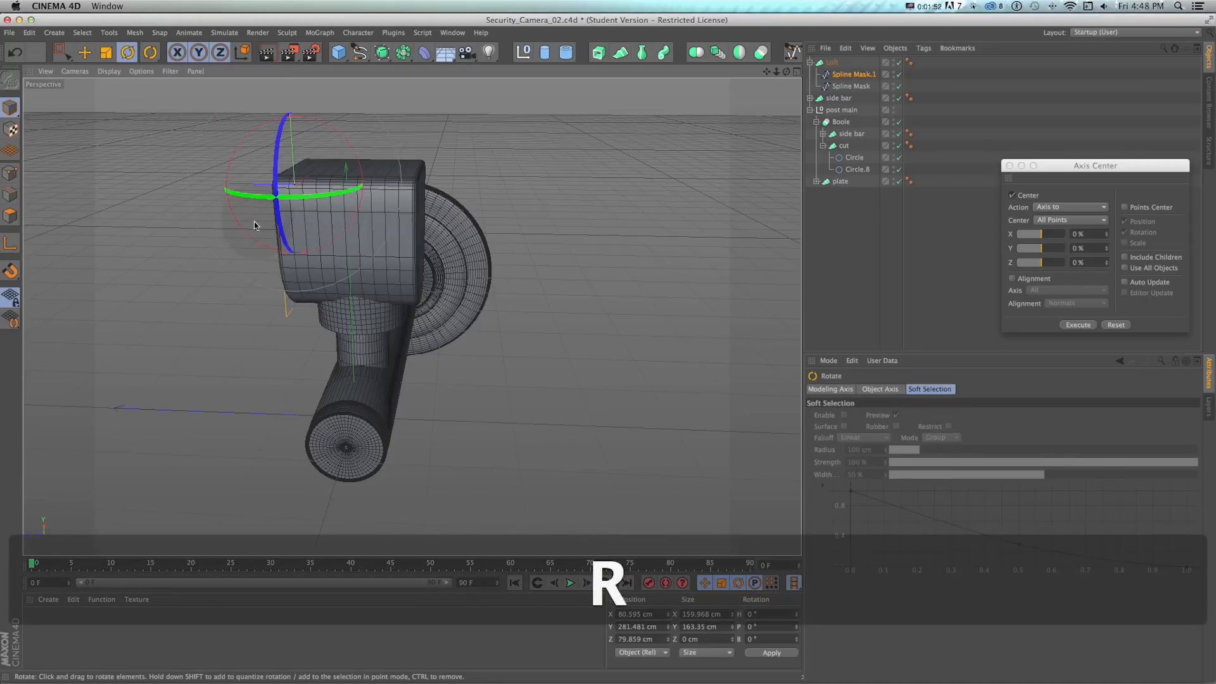
{"action": "key", "text": "super+z"}
{"action": "left_click_drag", "start_coordinate": [245, 231], "coordinate": [645, 545], "text": "alt"}
{"action": "left_click_drag", "start_coordinate": [773, 617], "coordinate": [670, 621]}
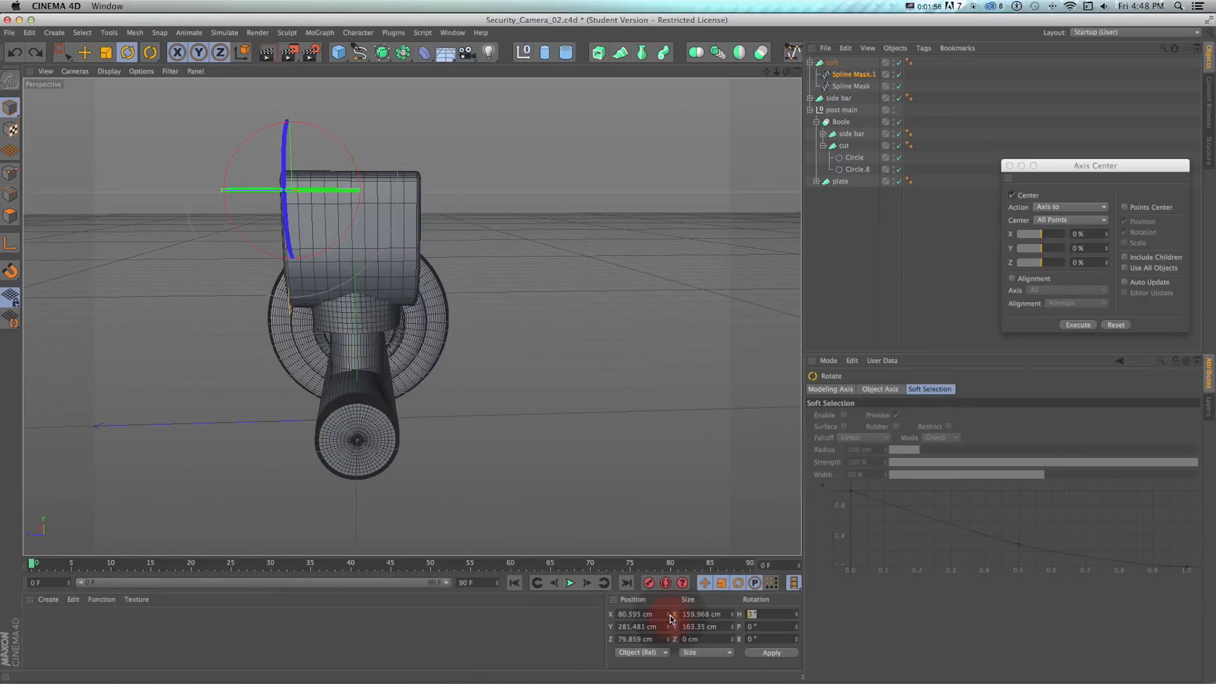
{"action": "type", "text": "15"}
{"action": "key", "text": "Tab"}
{"action": "key", "text": "super+z"}
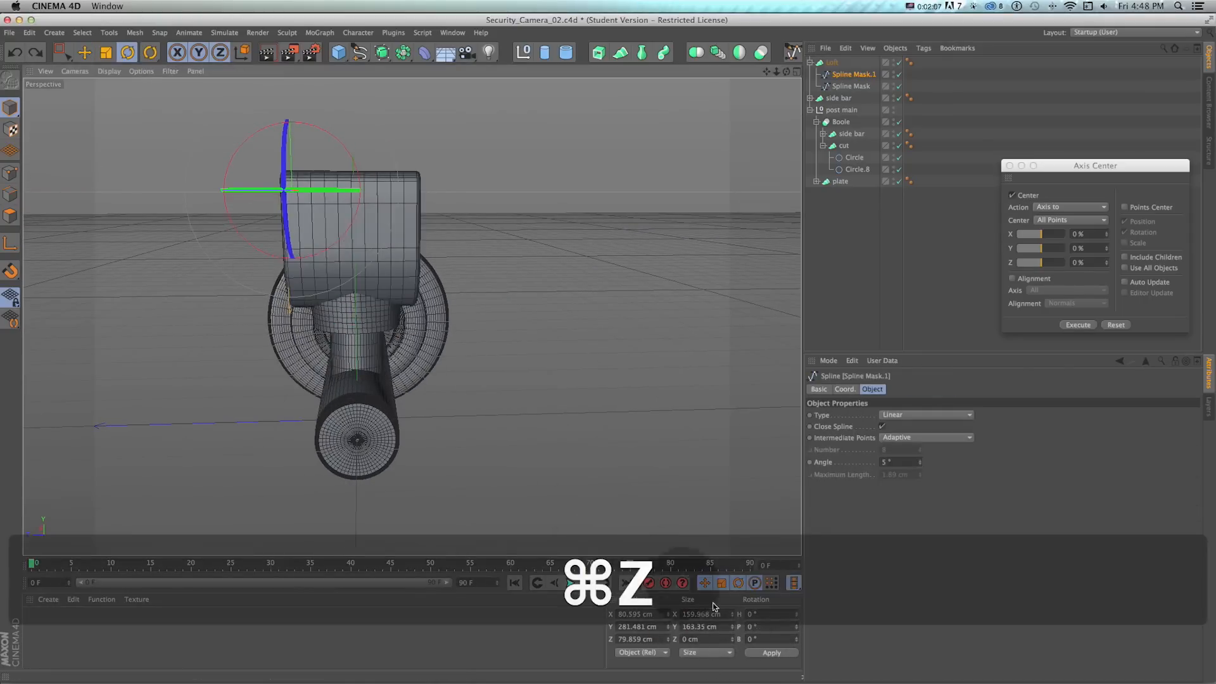
- Tilt Spline Mask.1 to a P rotation of -10° and move it outward to Z about 85.8 cm
{"action": "type", "text": "-15"}
{"action": "key", "text": "Return"}
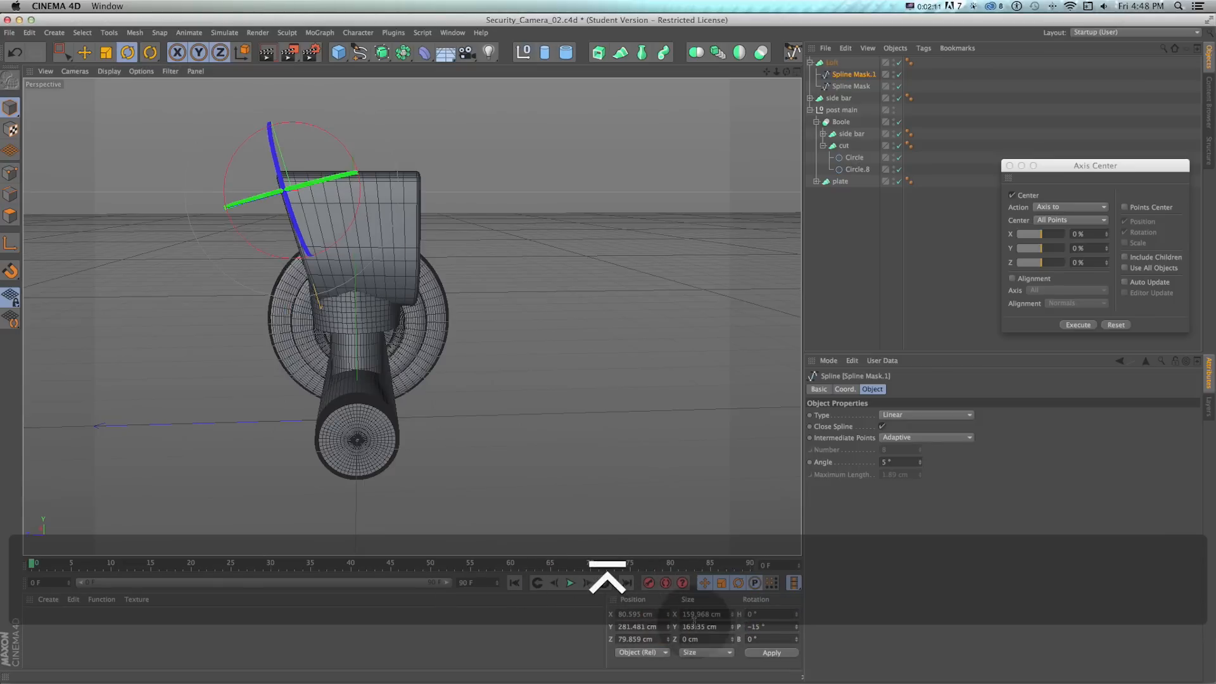
{"action": "type", "text": "-10"}
{"action": "key", "text": "Return"}
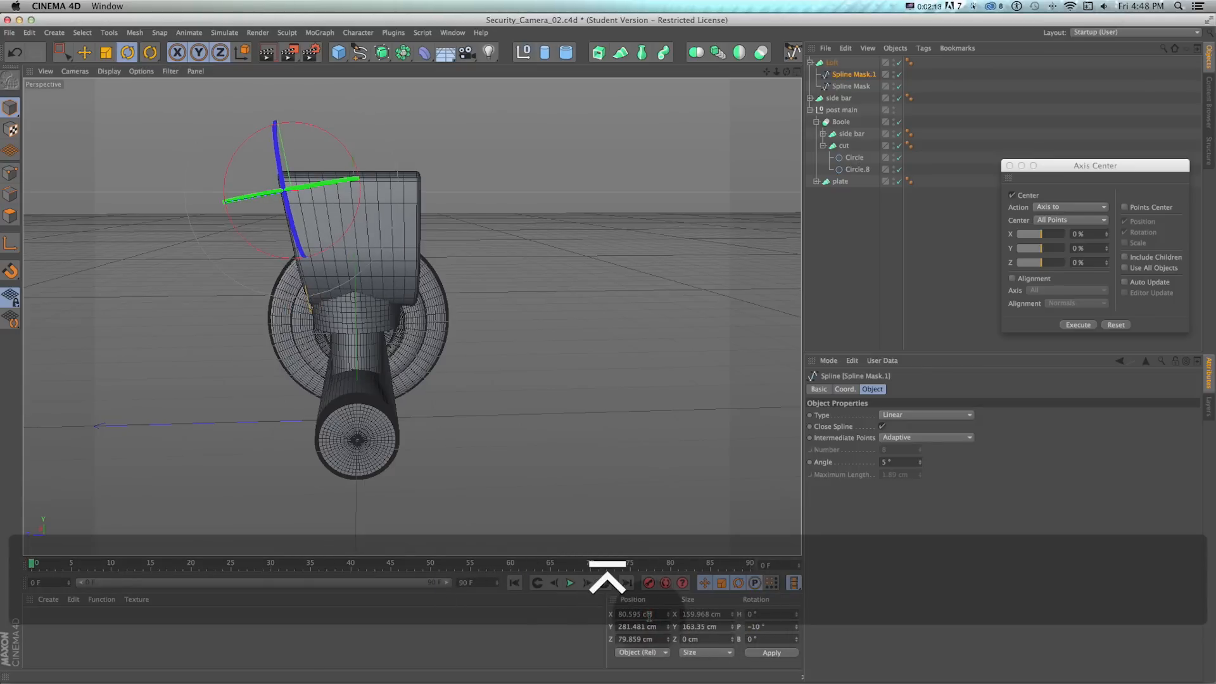
{"action": "key", "text": "e"}
{"action": "key", "text": "w"}
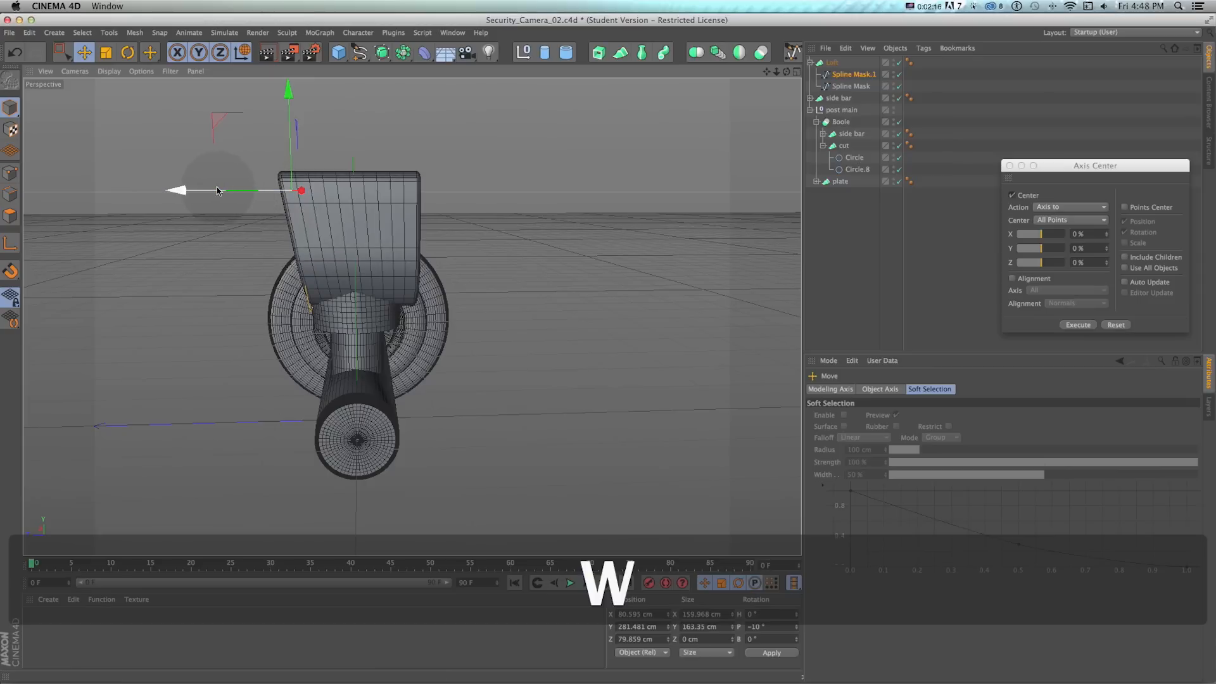
{"action": "left_click_drag", "start_coordinate": [274, 251], "coordinate": [430, 212], "text": "alt"}
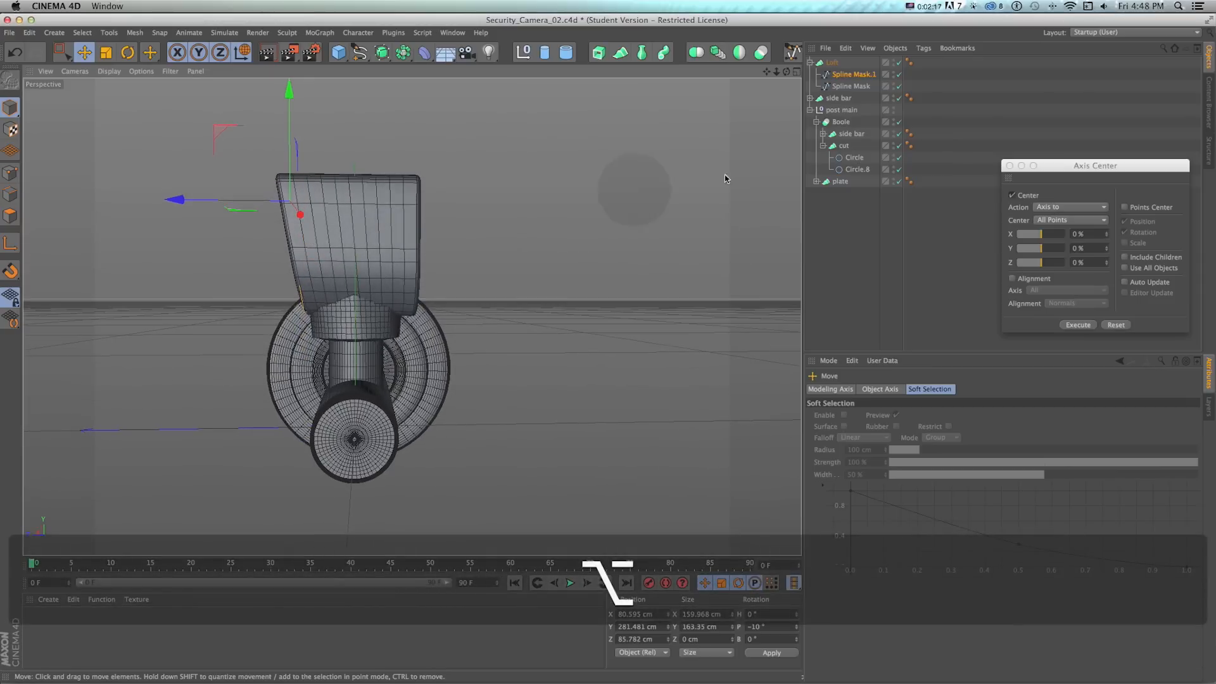
- Tilt the opposite Spline Mask profile to a P rotation of 10° and move it outward to Z about -80 cm
{"action": "left_click", "coordinate": [843, 88]}
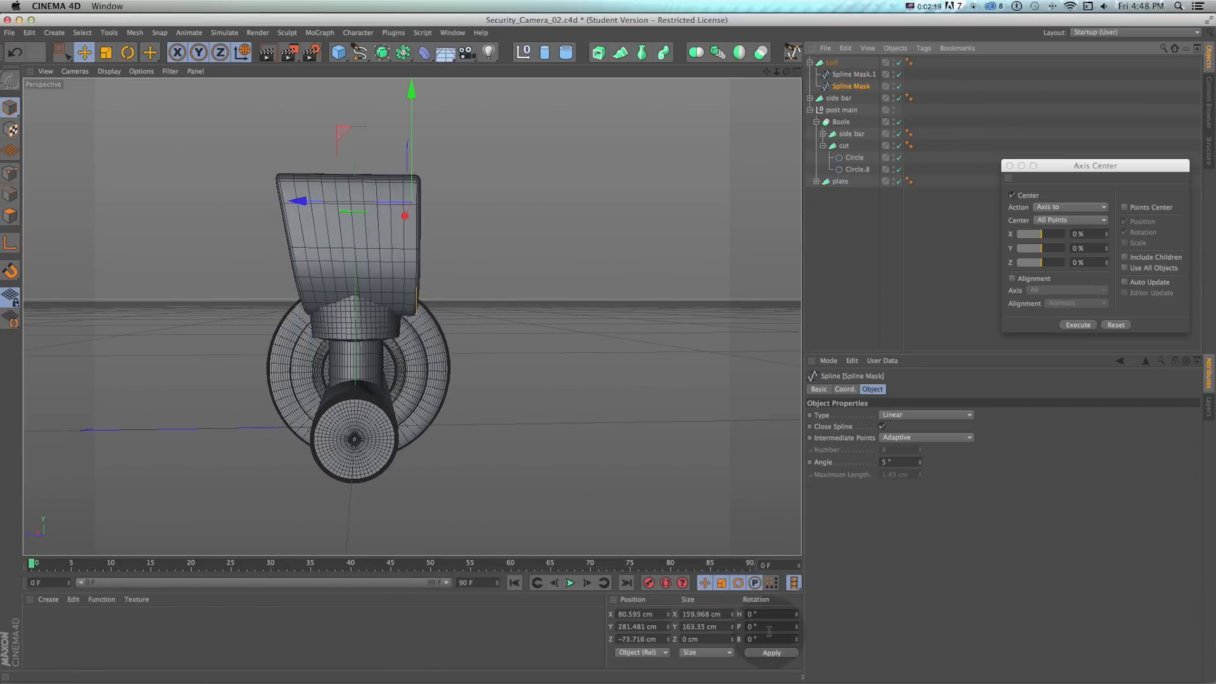
{"action": "left_click", "coordinate": [769, 628]}
{"action": "type", "text": "10"}
{"action": "key", "text": "Return"}
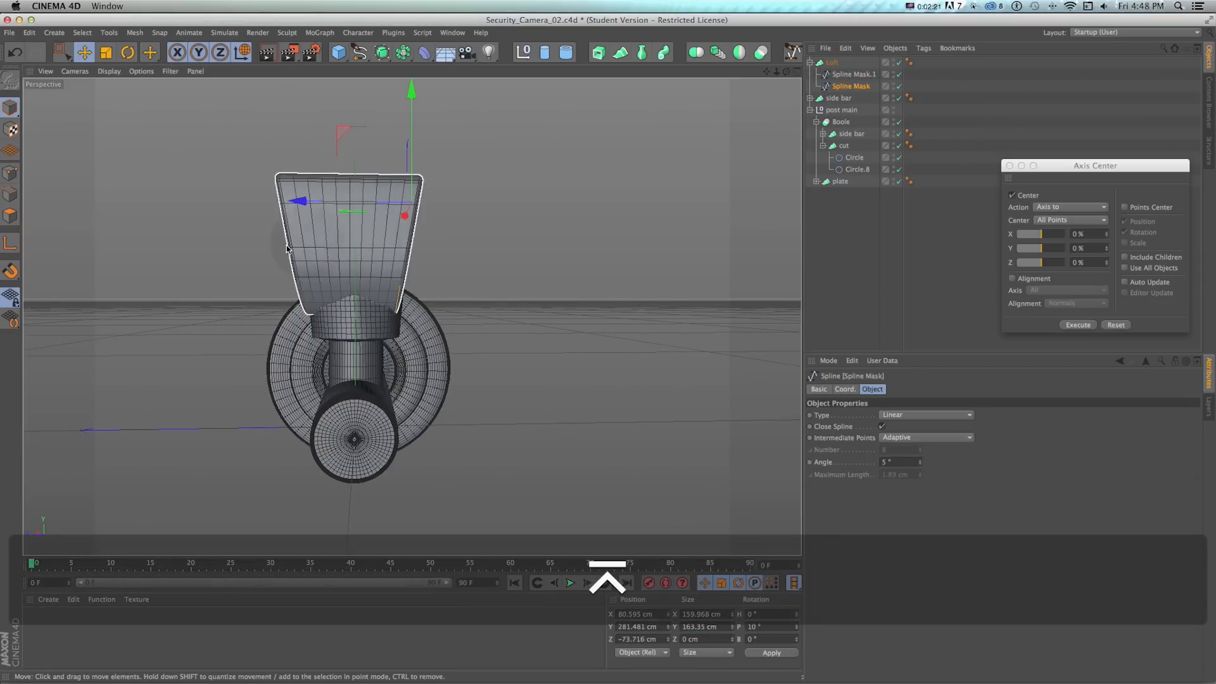
{"action": "left_click_drag", "start_coordinate": [325, 200], "coordinate": [326, 203]}
{"action": "left_click", "coordinate": [795, 71]}
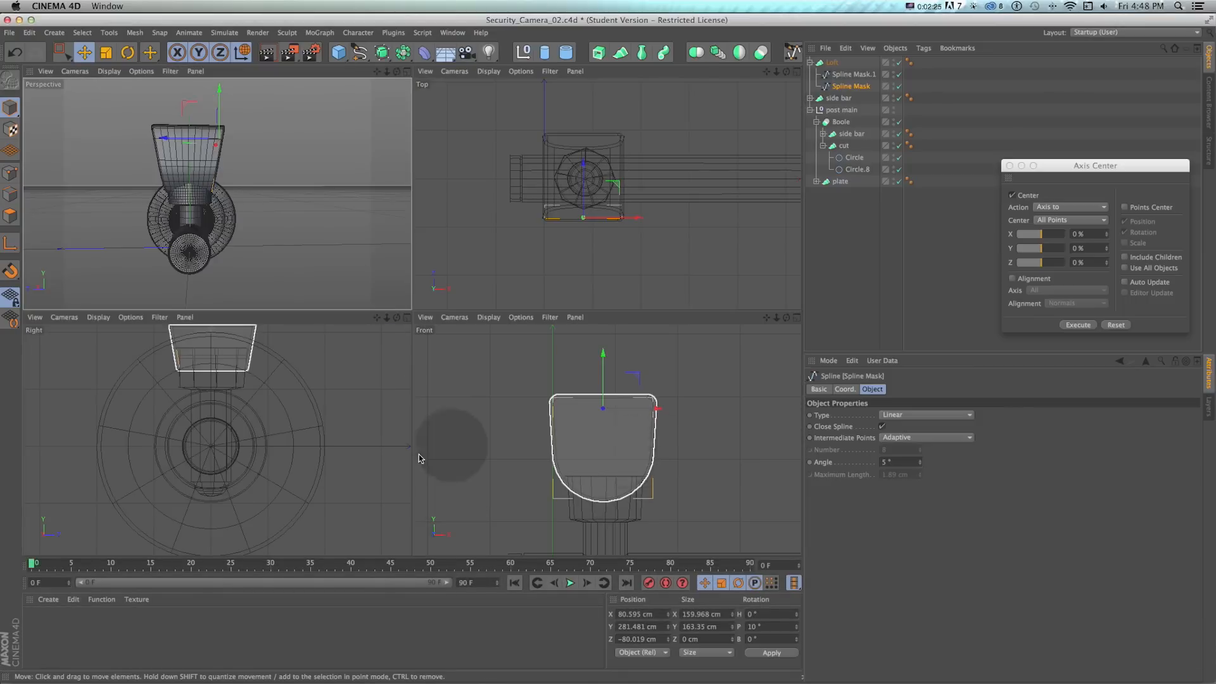
- Center the Loft's axis on all points, with Include Children and Use All Objects enabled in Axis Center
{"action": "left_click", "coordinate": [833, 64]}
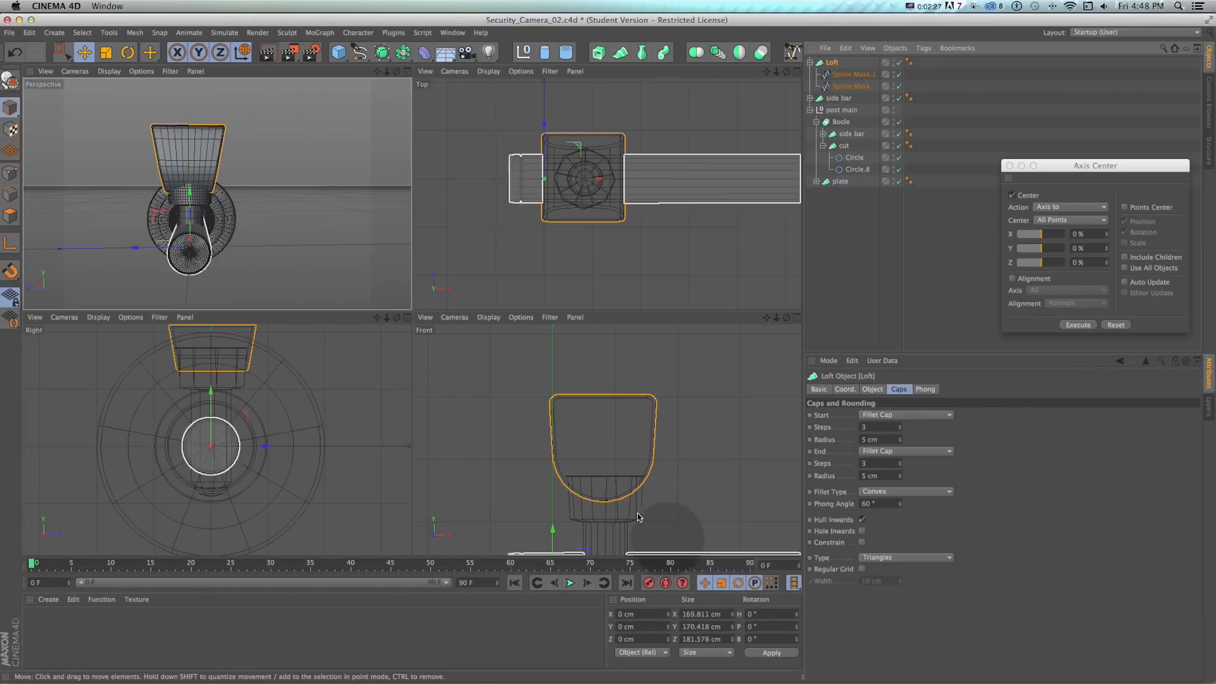
{"action": "key", "text": "1"}
{"action": "left_click_drag", "start_coordinate": [671, 500], "coordinate": [639, 411]}
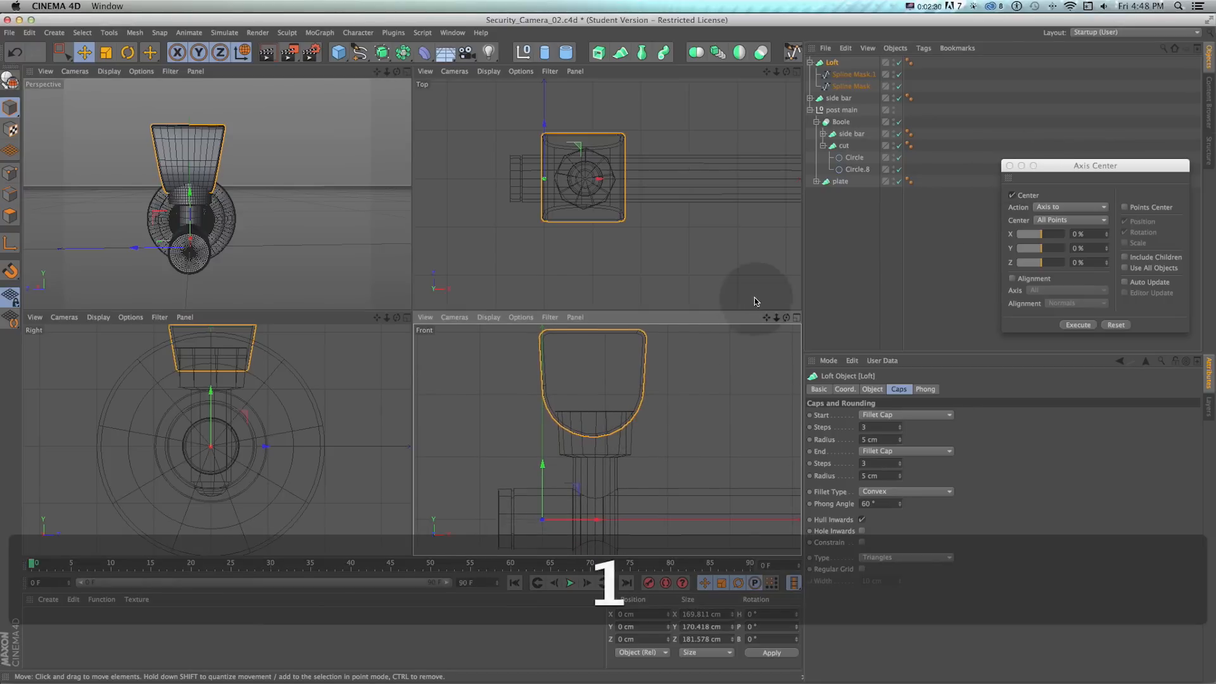
{"action": "left_click", "coordinate": [1010, 165]}
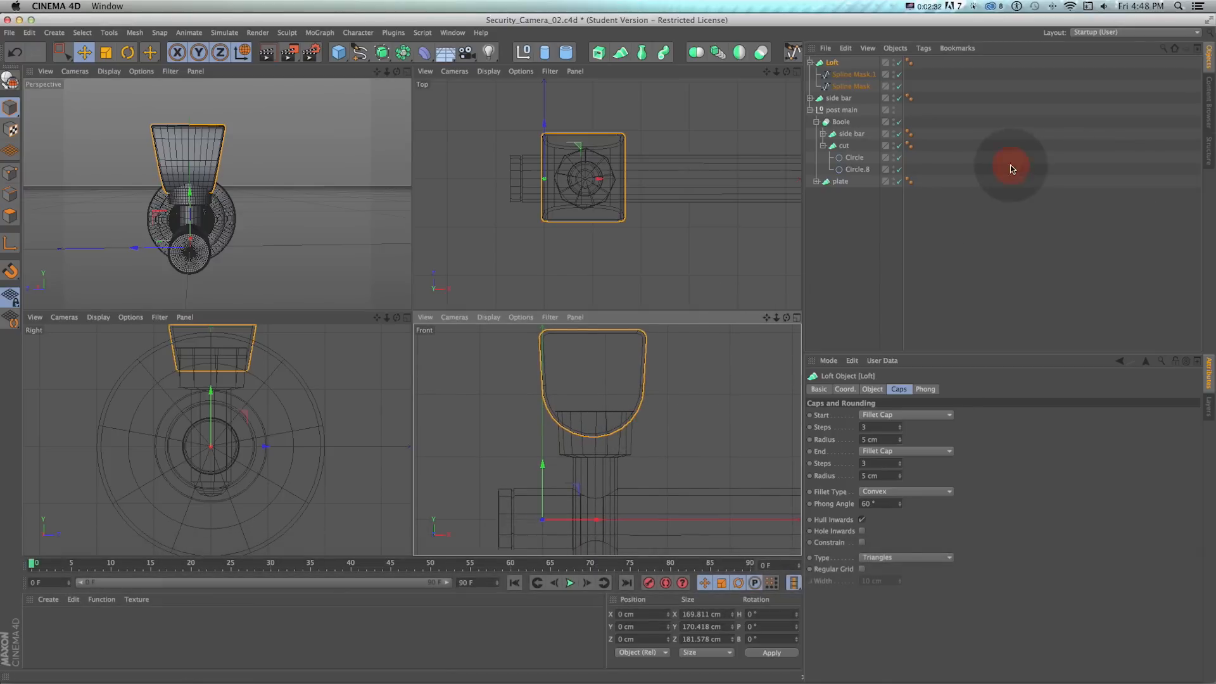
{"action": "left_click", "coordinate": [83, 33]}
{"action": "mouse_move", "coordinate": [136, 34]}
{"action": "mouse_move", "coordinate": [141, 148]}
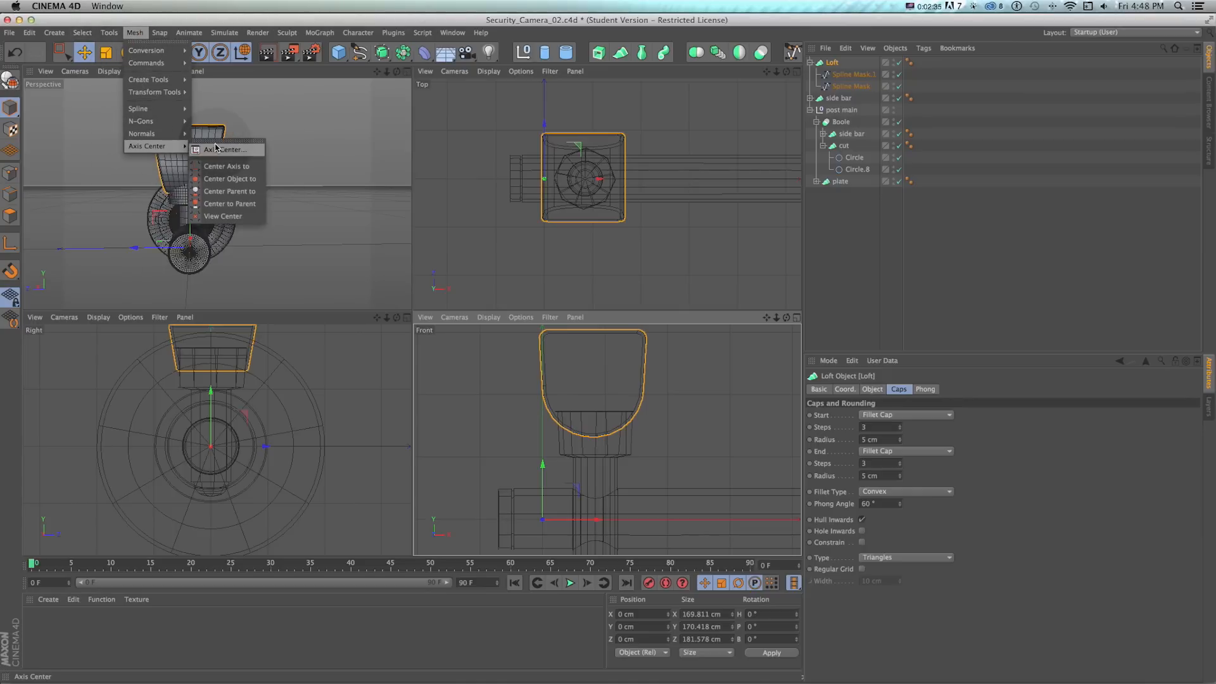
{"action": "left_click", "coordinate": [209, 147]}
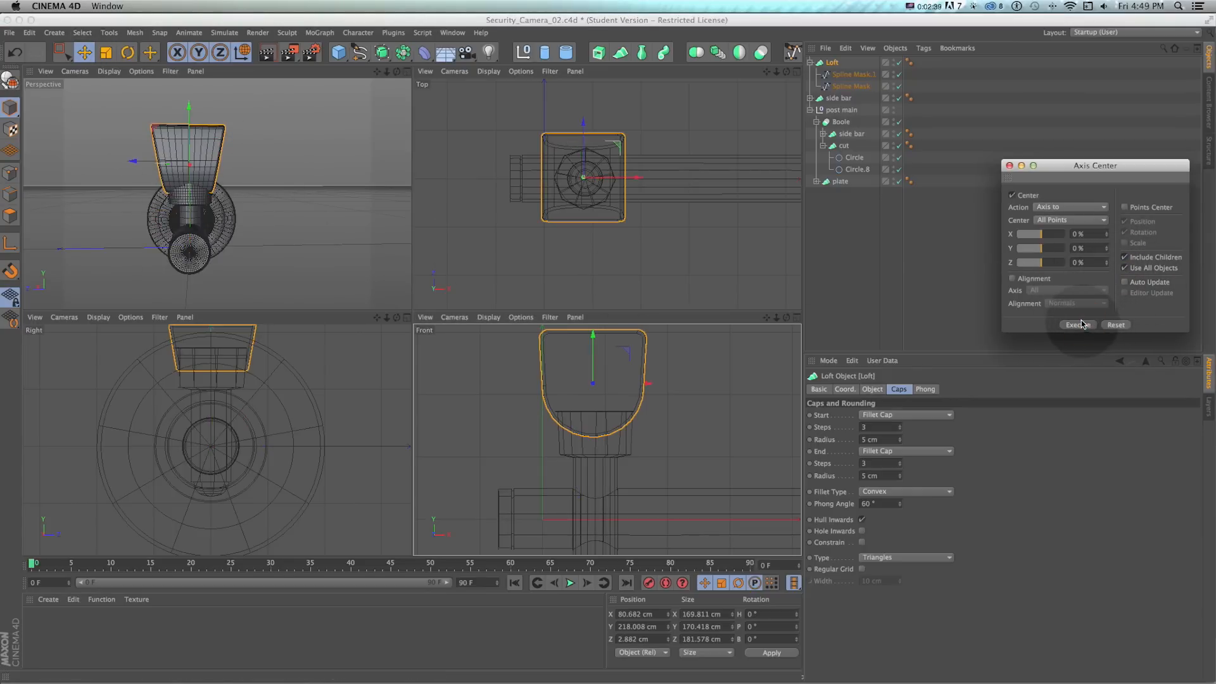
- Move the Loft along X to about 84.5 cm, centering it over the post, and save the scene
{"action": "left_click_drag", "start_coordinate": [621, 384], "coordinate": [623, 387]}
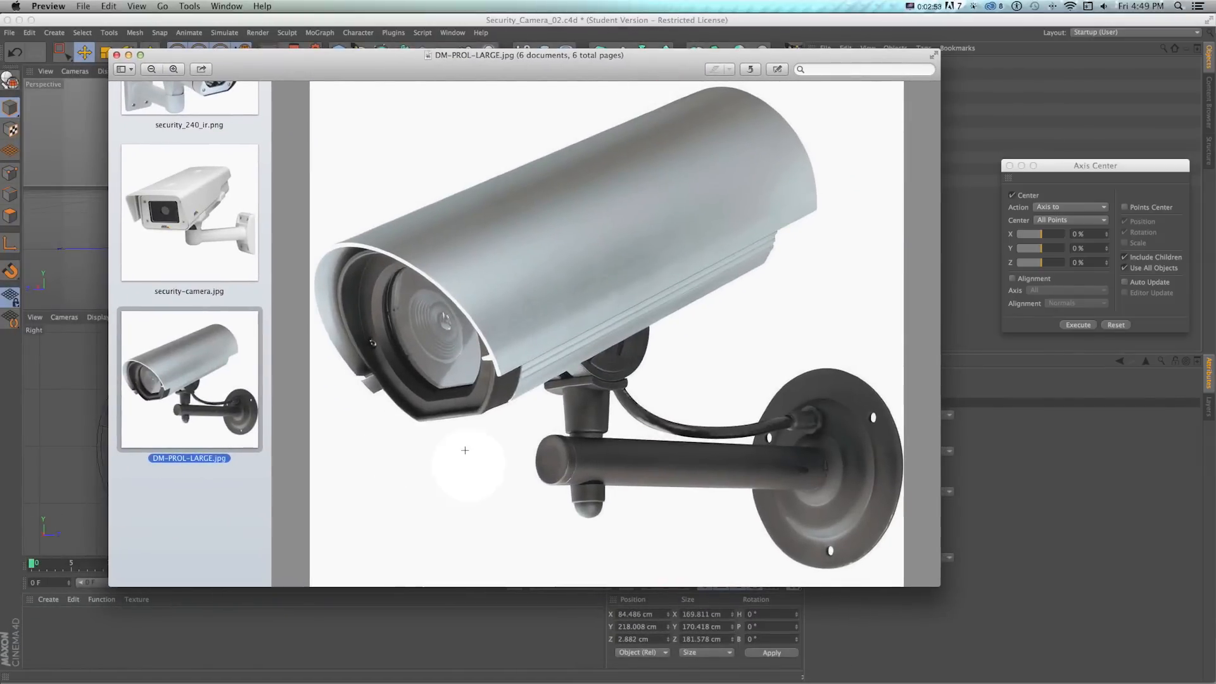
{"action": "left_click_drag", "start_coordinate": [375, 65], "coordinate": [1215, 75]}
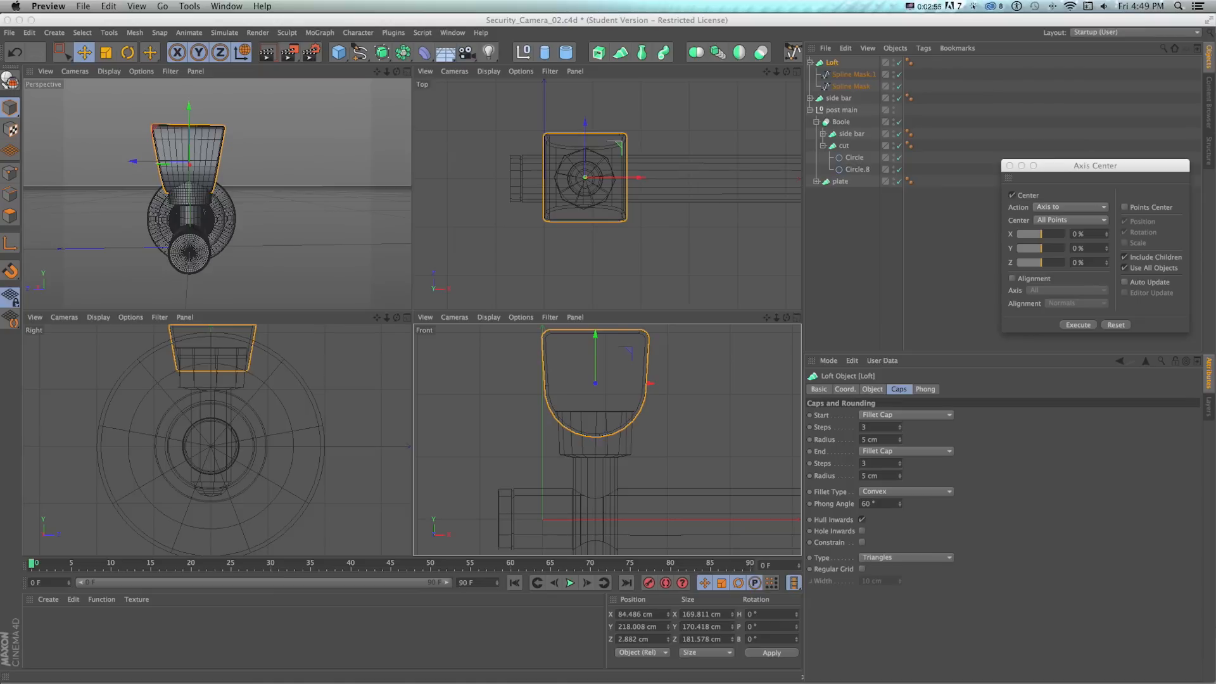
{"action": "left_click", "coordinate": [406, 71]}
{"action": "key", "text": "super+s"}
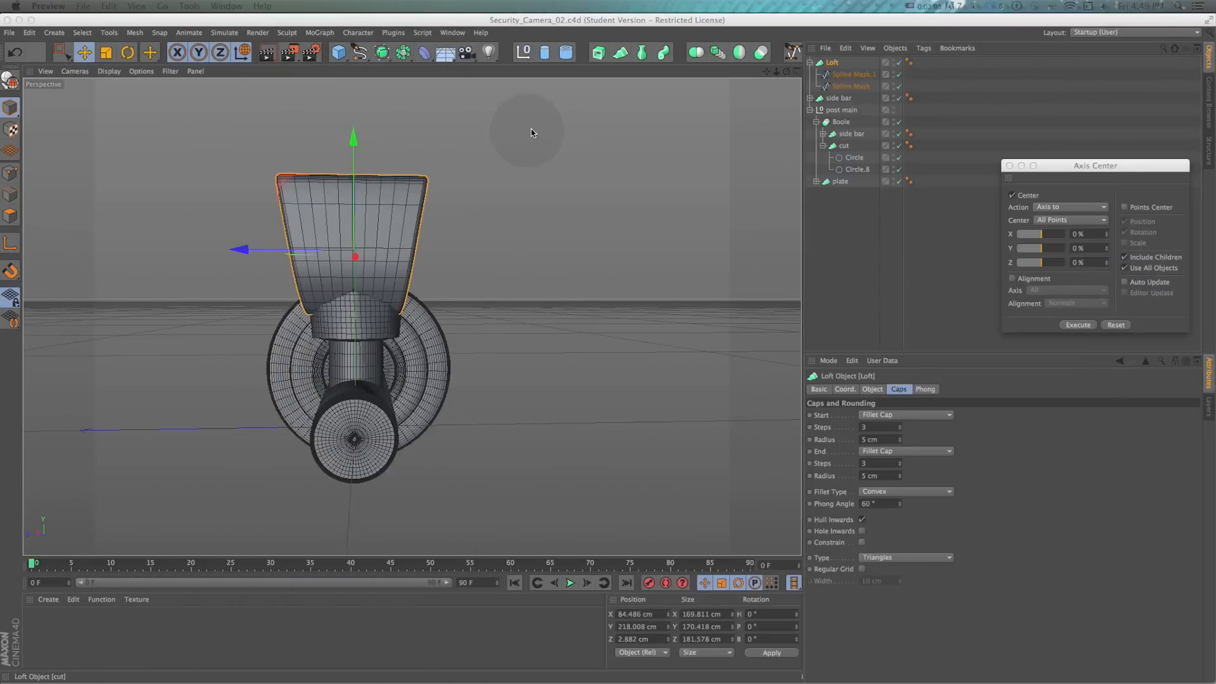
- Add a Circle spline and set its plane to ZY
{"action": "left_click", "coordinate": [445, 135]}
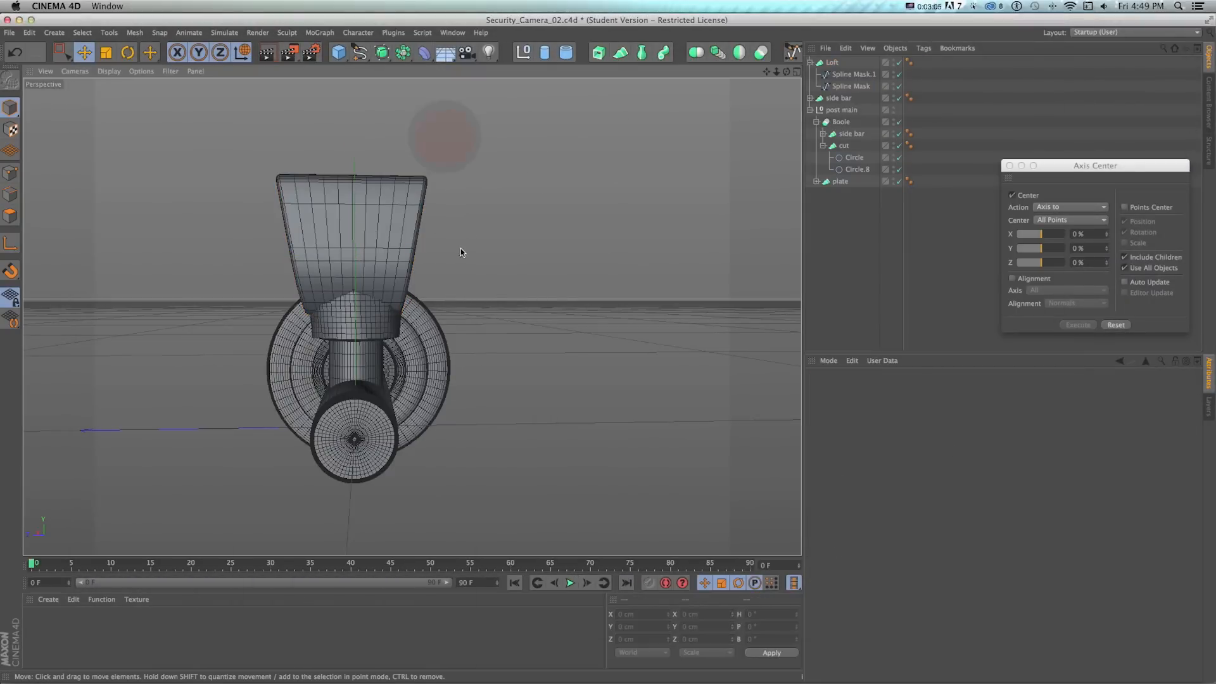
{"action": "left_click", "coordinate": [797, 73]}
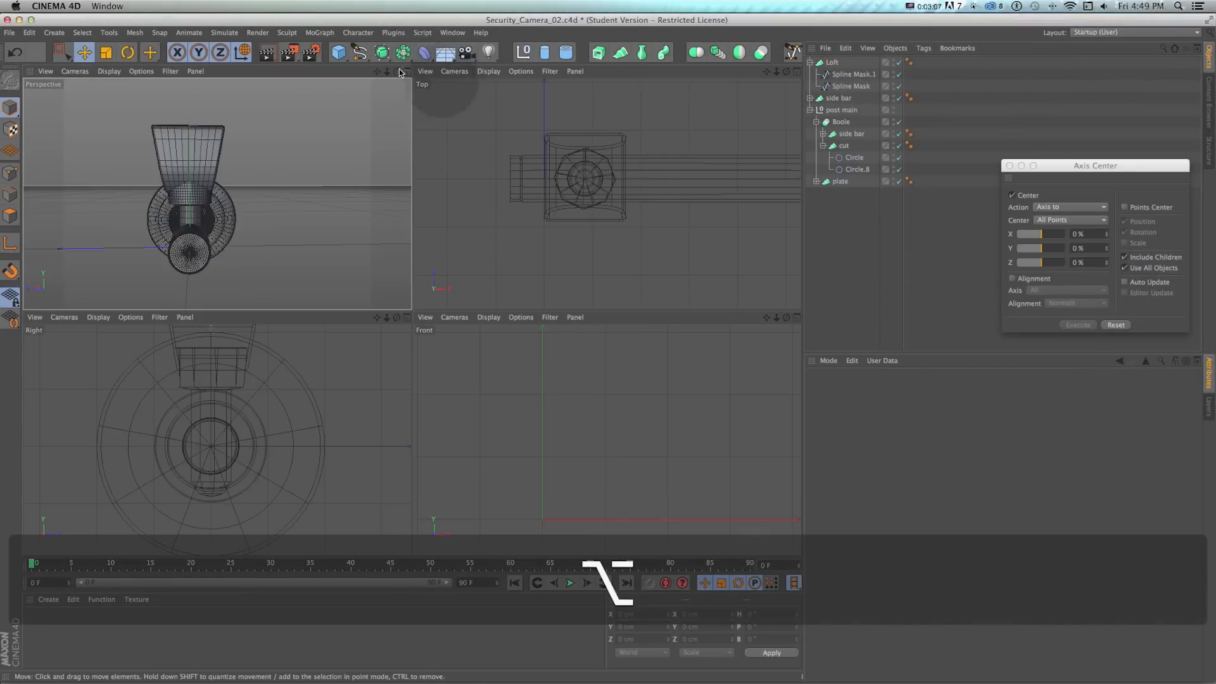
{"action": "left_click", "coordinate": [359, 52]}
{"action": "left_click", "coordinate": [462, 117]}
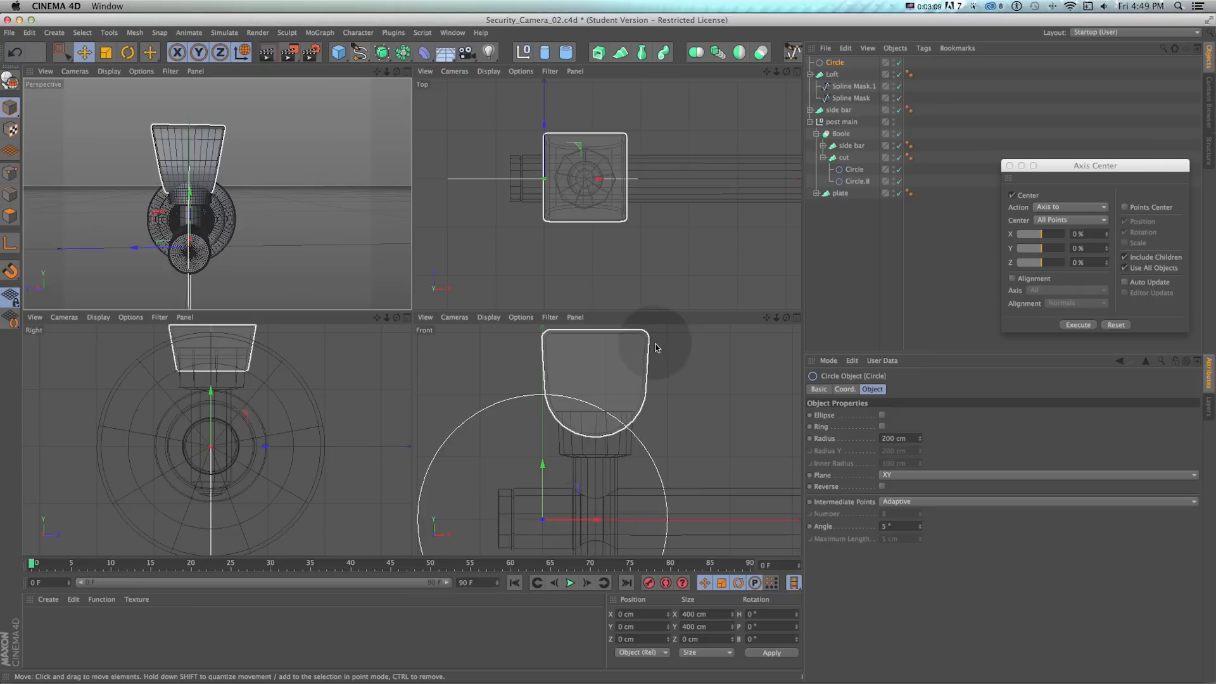
{"action": "left_click", "coordinate": [930, 474]}
{"action": "left_click", "coordinate": [932, 501]}
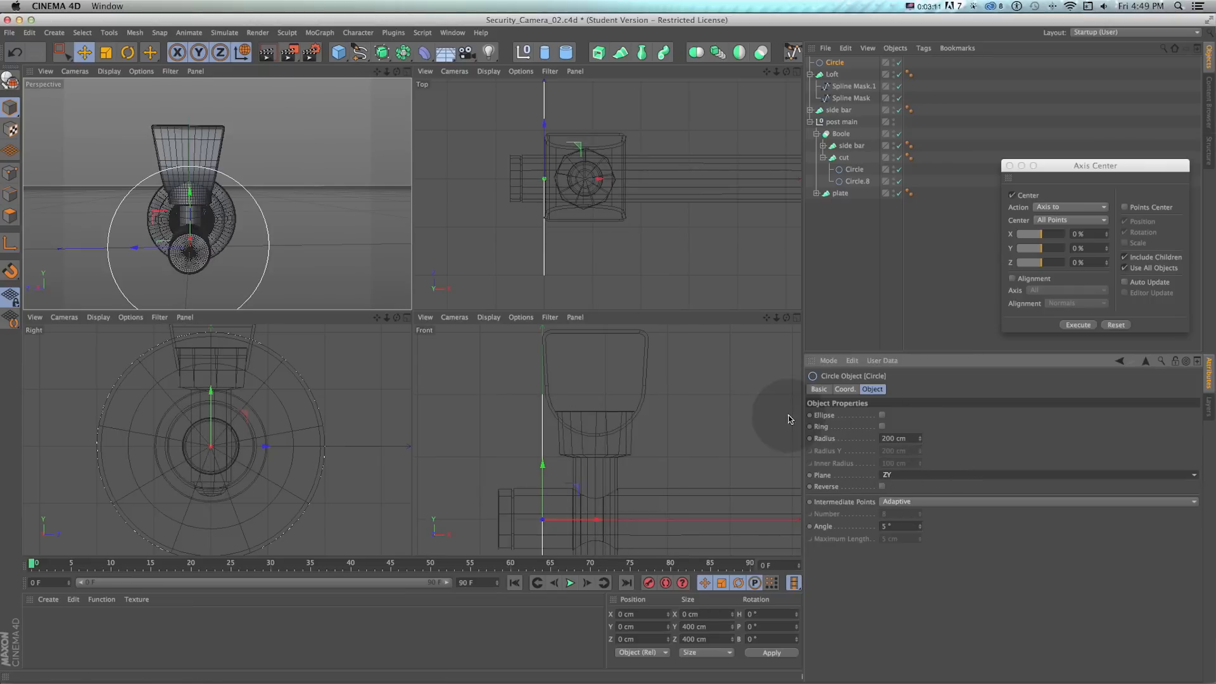
- Move the circle in front of the arm to X about -93.4 cm and up above the loft to Y about 421.5 cm
{"action": "key", "text": "e"}
{"action": "left_click_drag", "start_coordinate": [568, 181], "coordinate": [527, 182]}
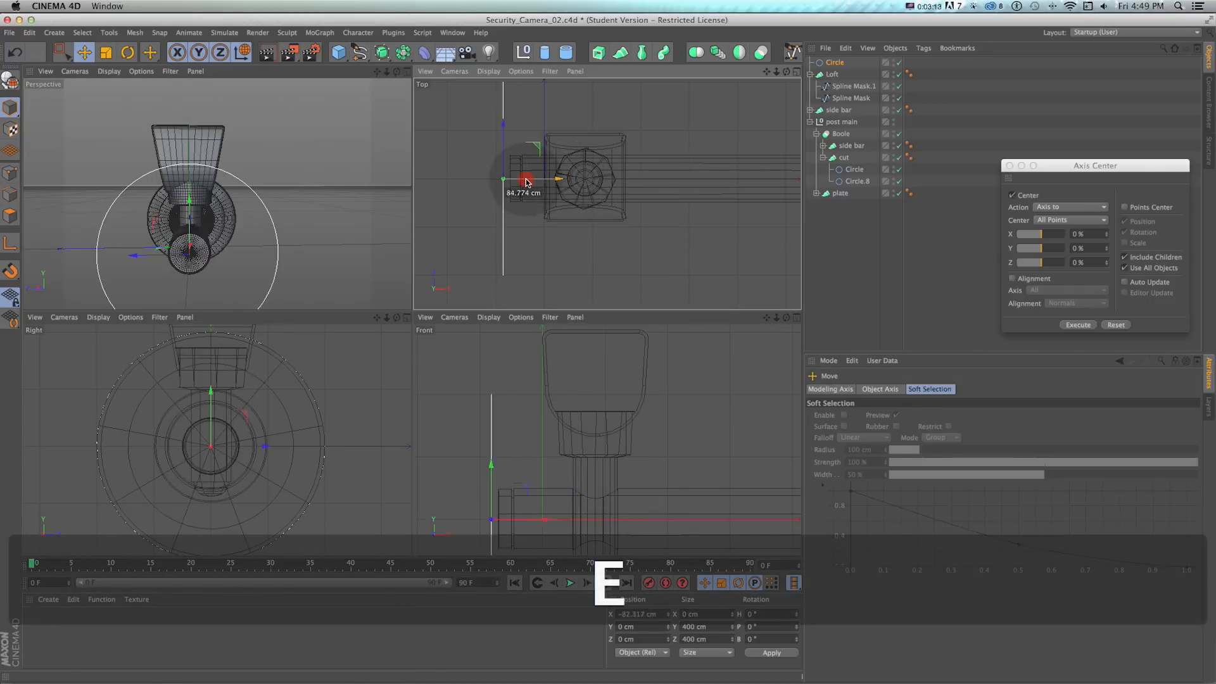
{"action": "scroll", "coordinate": [309, 423], "scroll_direction": "down", "scroll_amount": 5}
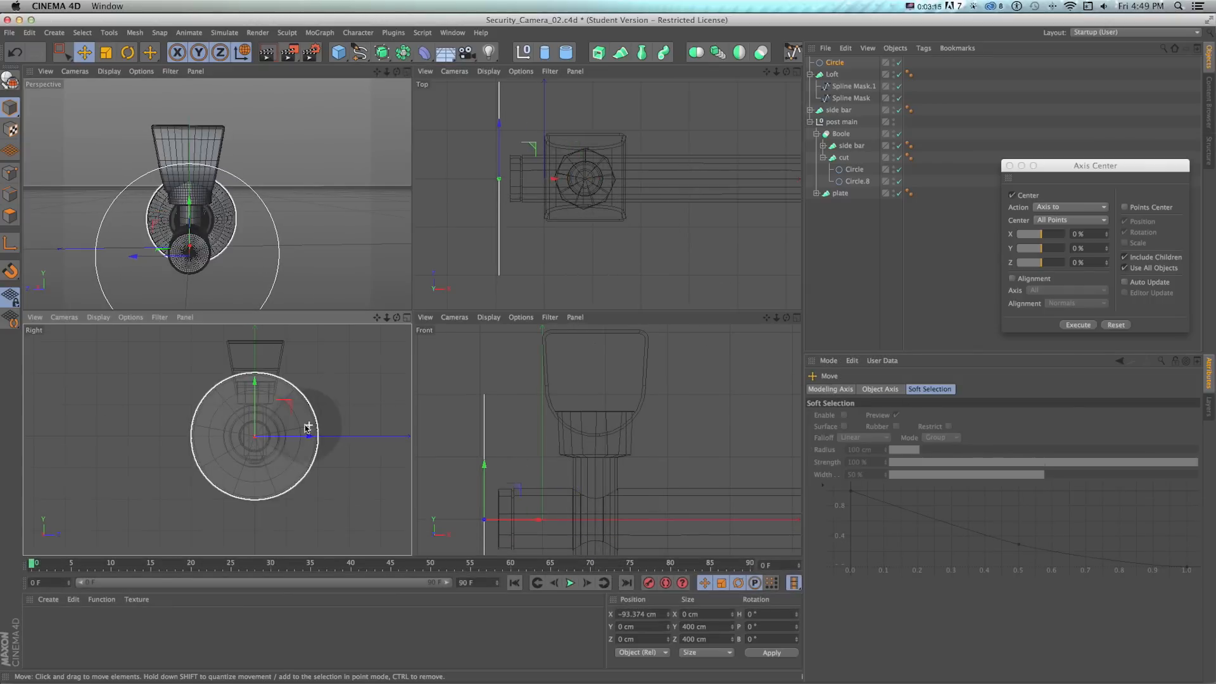
{"action": "key", "text": "1"}
{"action": "left_click_drag", "start_coordinate": [291, 443], "coordinate": [265, 339]}
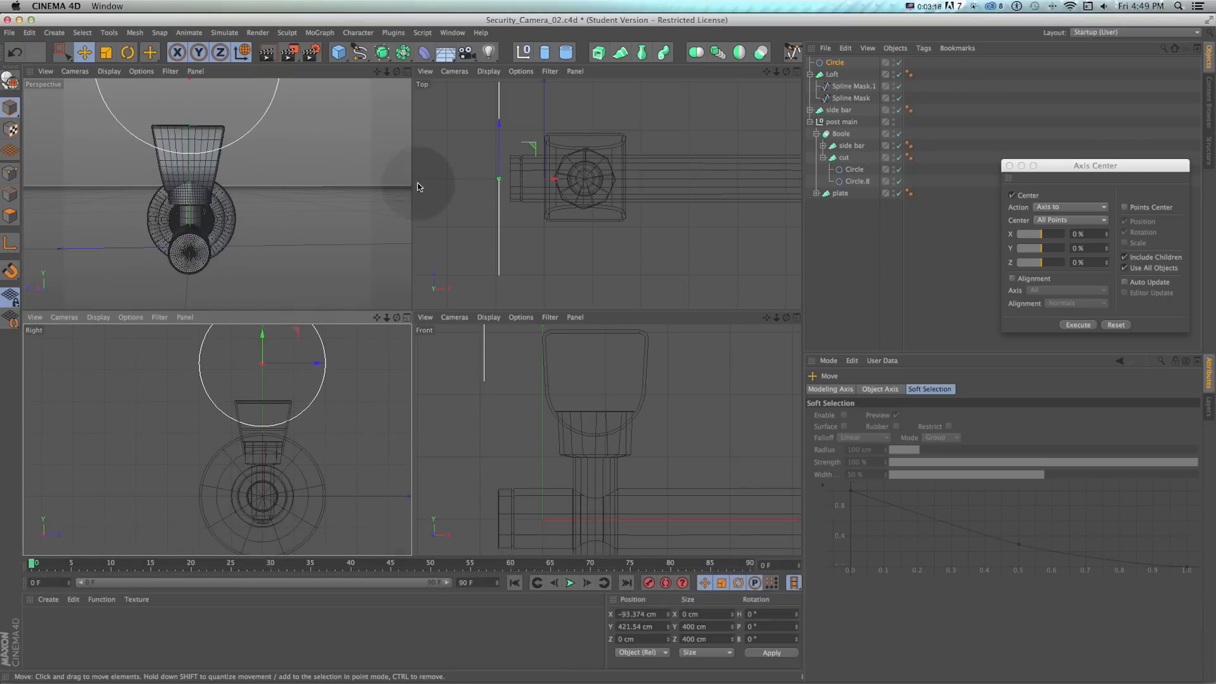
- Add a Rectangle spline in the ZY plane, working in the enlarged Right view
{"action": "left_click", "coordinate": [407, 318]}
{"action": "key", "text": "1"}
{"action": "left_click_drag", "start_coordinate": [410, 266], "coordinate": [379, 372]}
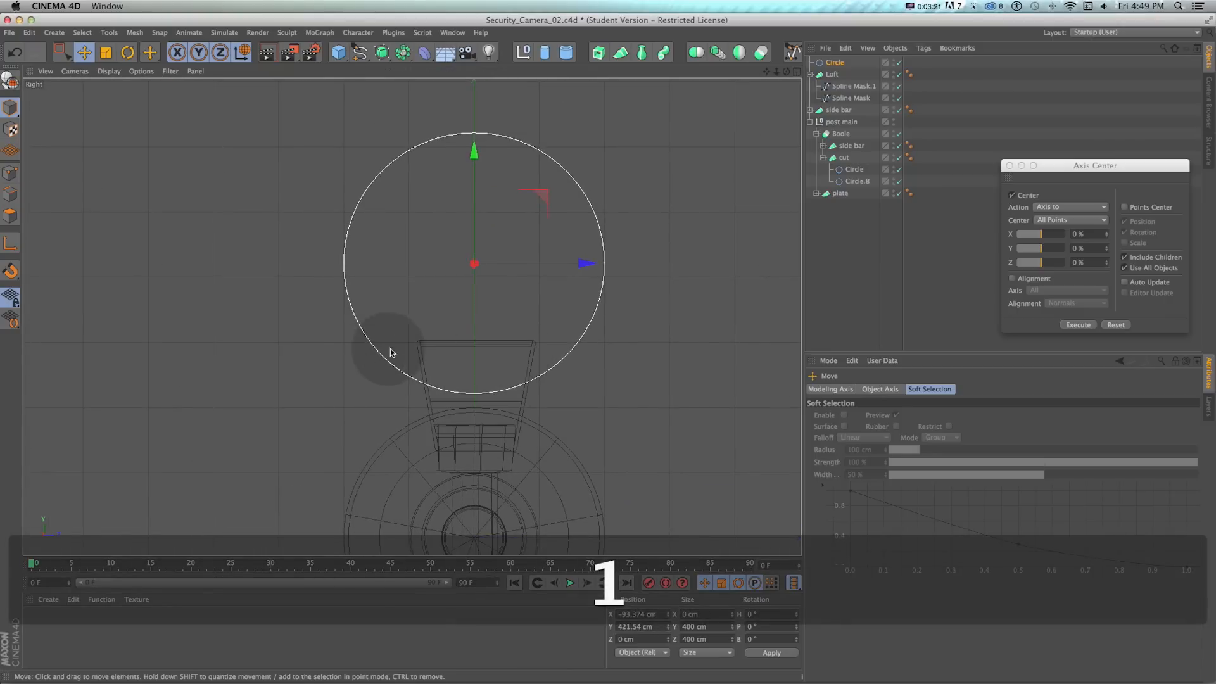
{"action": "left_click", "coordinate": [360, 56]}
{"action": "left_click", "coordinate": [472, 132]}
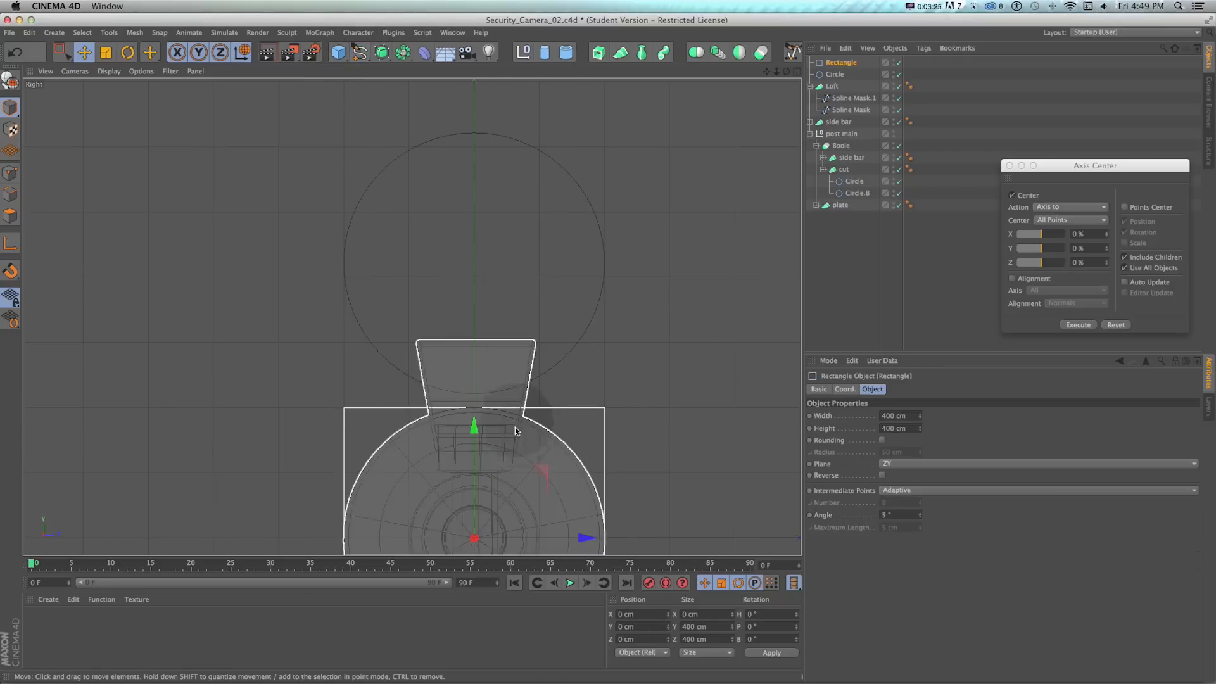
- Scale the rectangle up to about 527 cm square and raise it along Y toward the circle
{"action": "left_click_drag", "start_coordinate": [487, 450], "coordinate": [678, 379]}
{"action": "key", "text": "t"}
{"action": "key", "text": "e"}
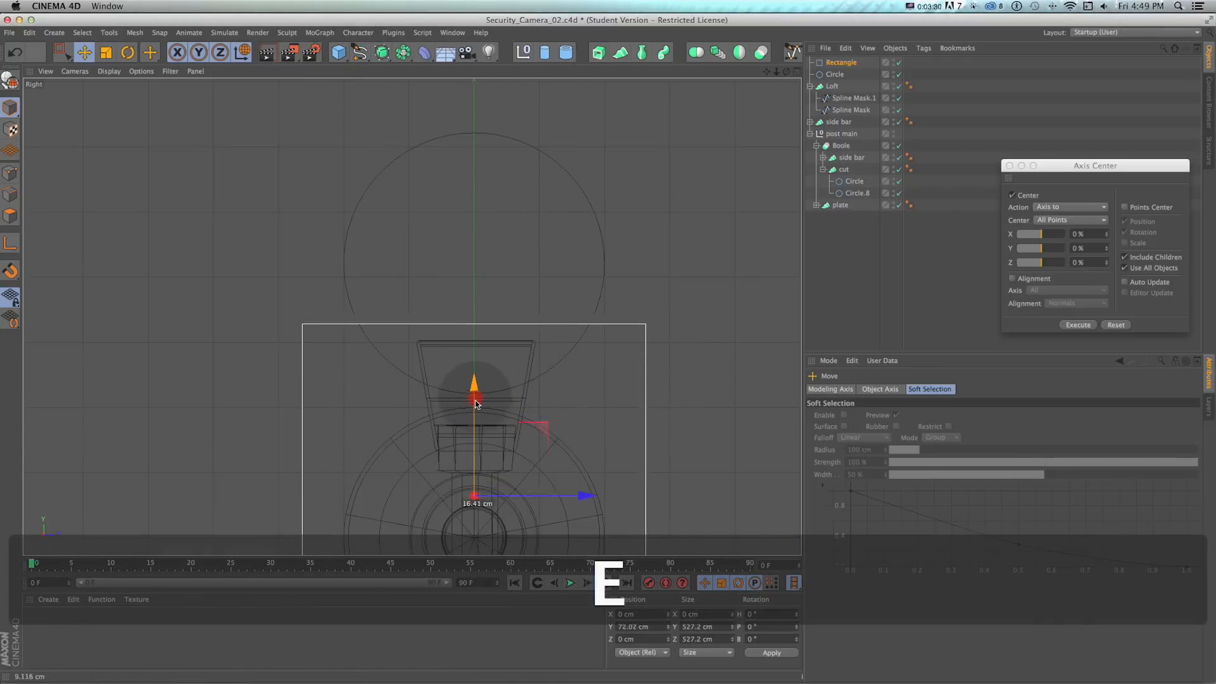
- Lower the rectangle to Y 40.112 cm over the circle's bottom and place both splines inside a new Spline Mask
{"action": "left_click_drag", "start_coordinate": [475, 418], "coordinate": [475, 416]}
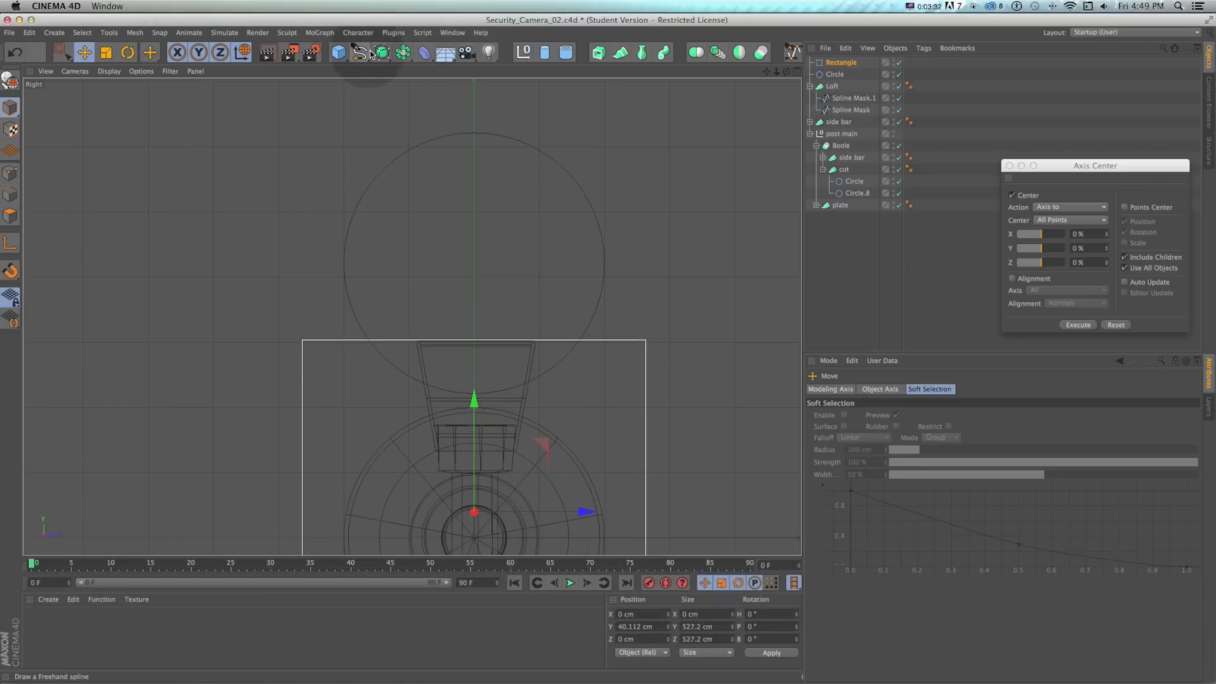
{"action": "left_click_drag", "start_coordinate": [383, 52], "coordinate": [471, 90]}
{"action": "left_click", "coordinate": [833, 74]}
{"action": "left_click", "coordinate": [833, 87], "text": "shift"}
{"action": "left_click_drag", "start_coordinate": [831, 66], "coordinate": [832, 65]}
{"action": "left_click", "coordinate": [836, 66]}
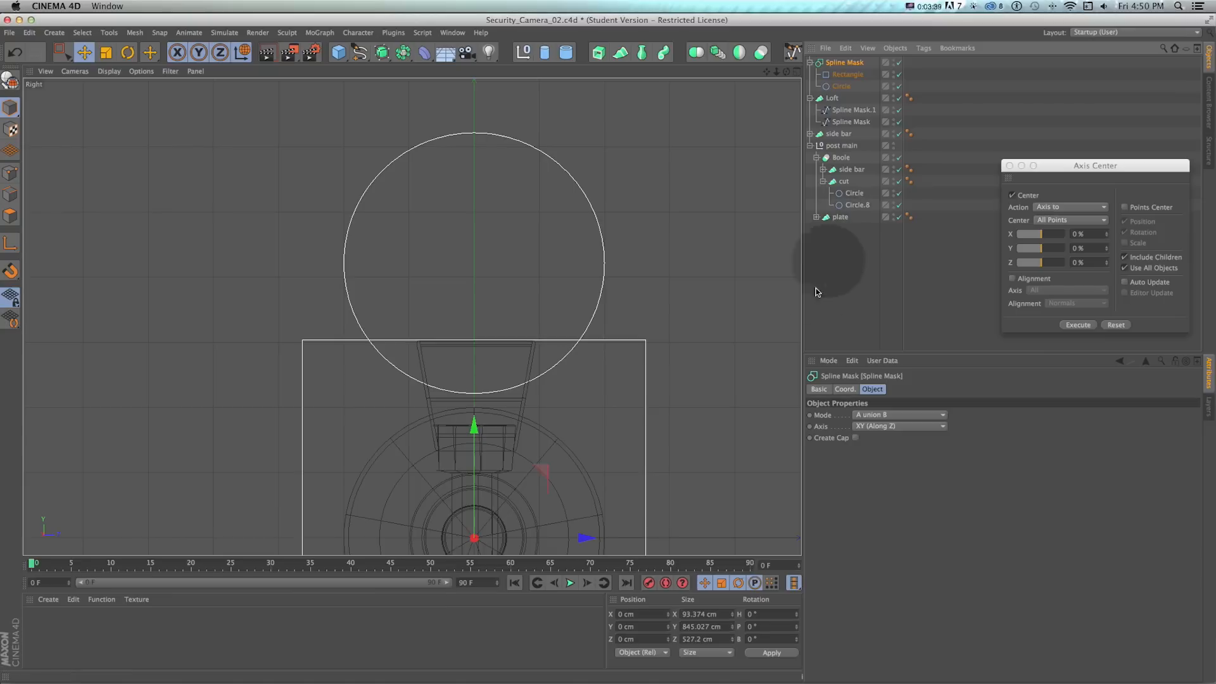
- Set the Spline Mask mode to B subtract A and its axis to ZY (Along X)
{"action": "left_click", "coordinate": [890, 416]}
{"action": "left_click", "coordinate": [892, 443]}
{"action": "left_click", "coordinate": [887, 449]}
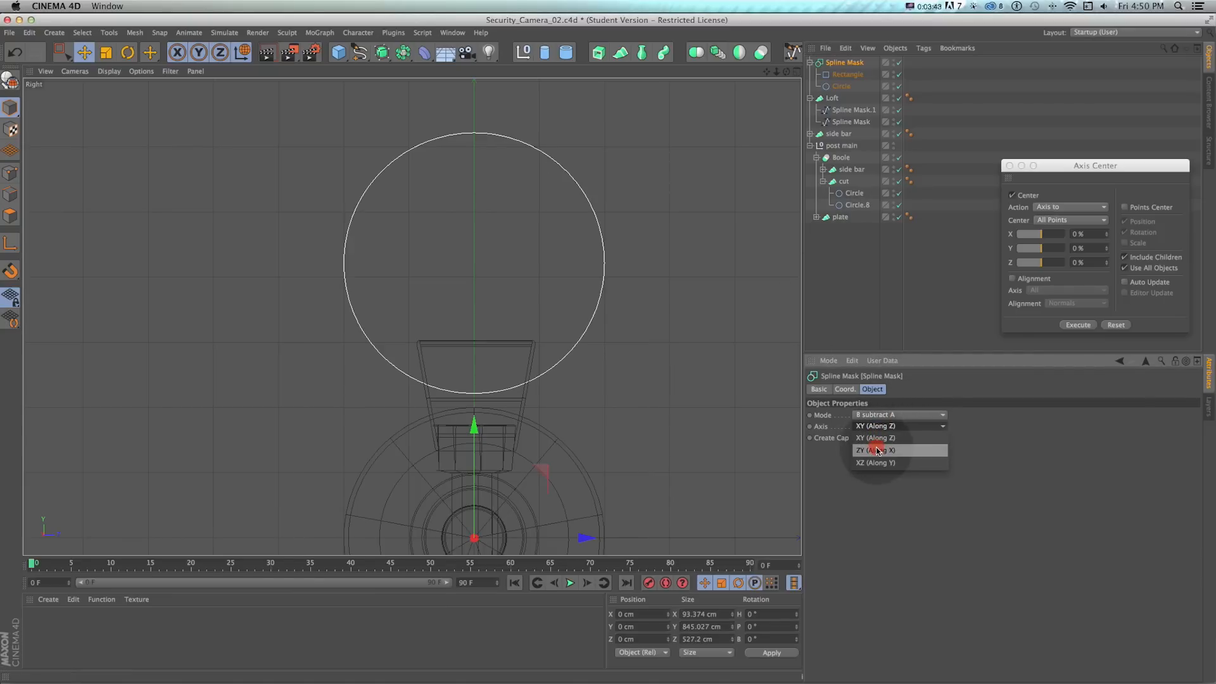
- Lower the masking rectangle to Y about -0.9 cm and convert the Spline Mask into an editable spline
{"action": "left_click", "coordinate": [847, 74]}
{"action": "key", "text": "e"}
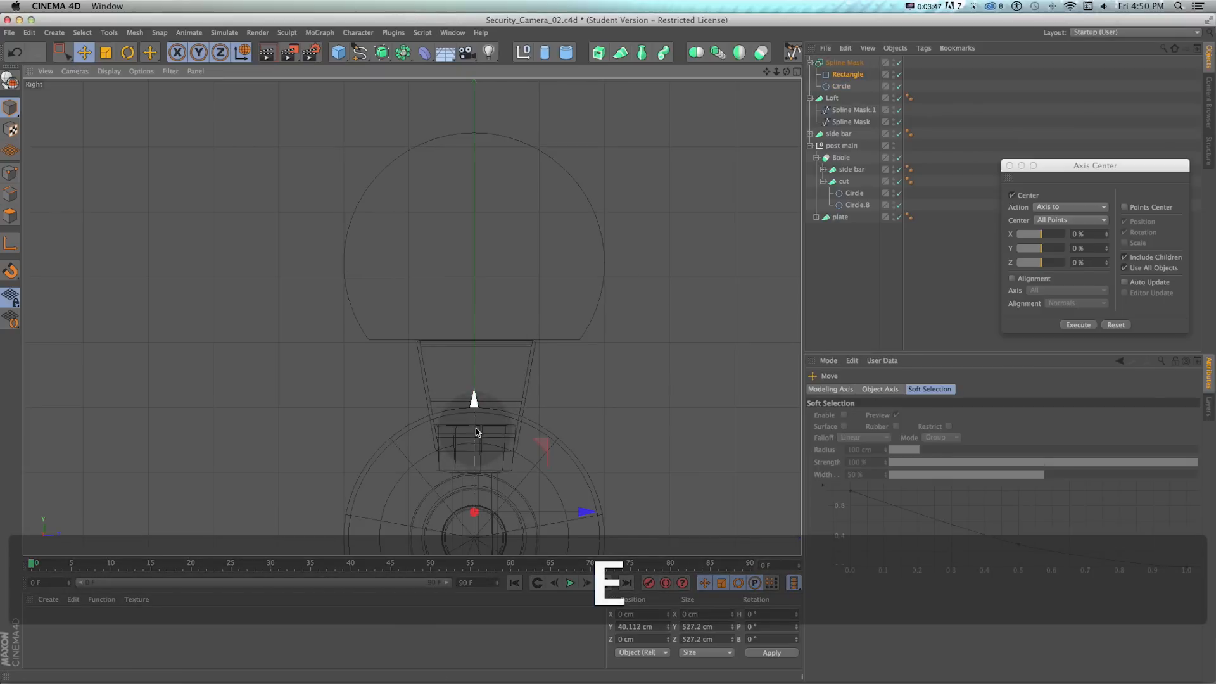
{"action": "left_click_drag", "start_coordinate": [487, 459], "coordinate": [490, 447]}
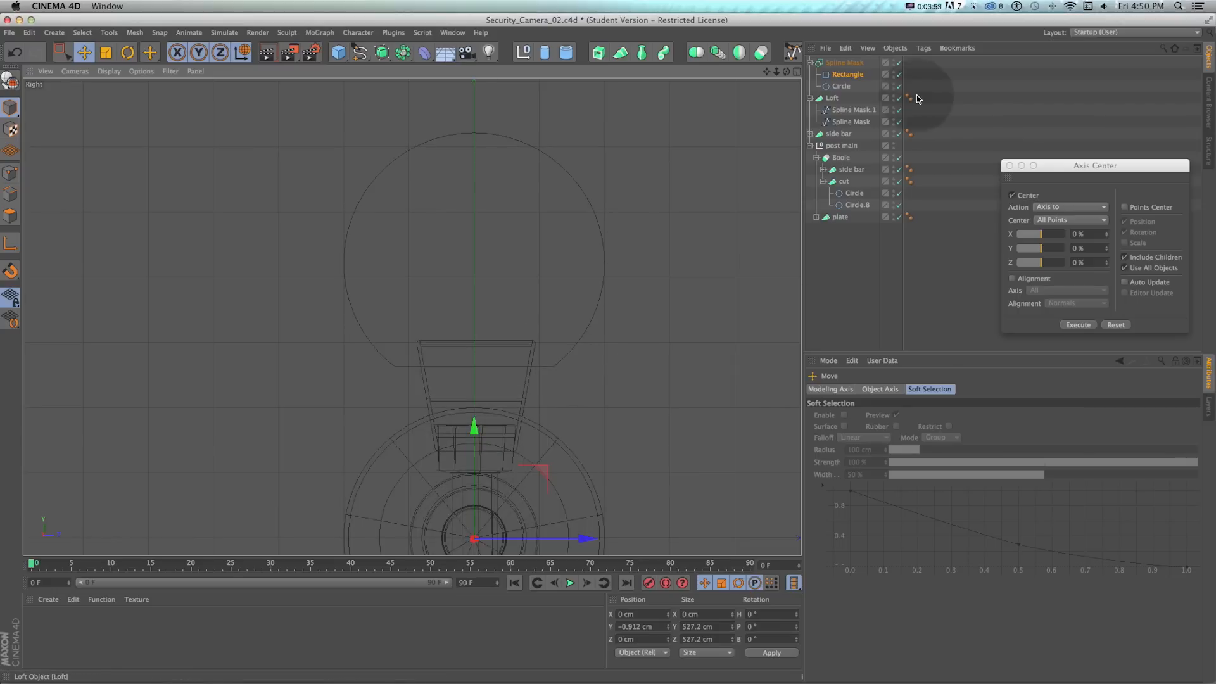
{"action": "left_click", "coordinate": [840, 61]}
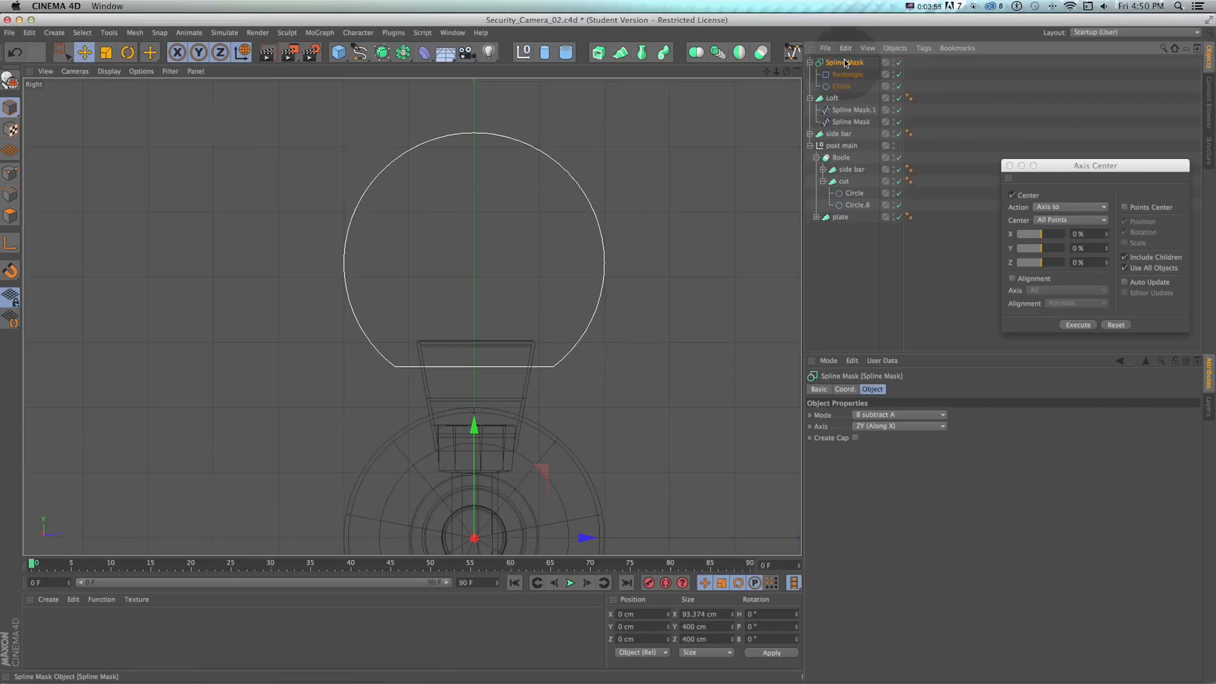
{"action": "key", "text": "c"}
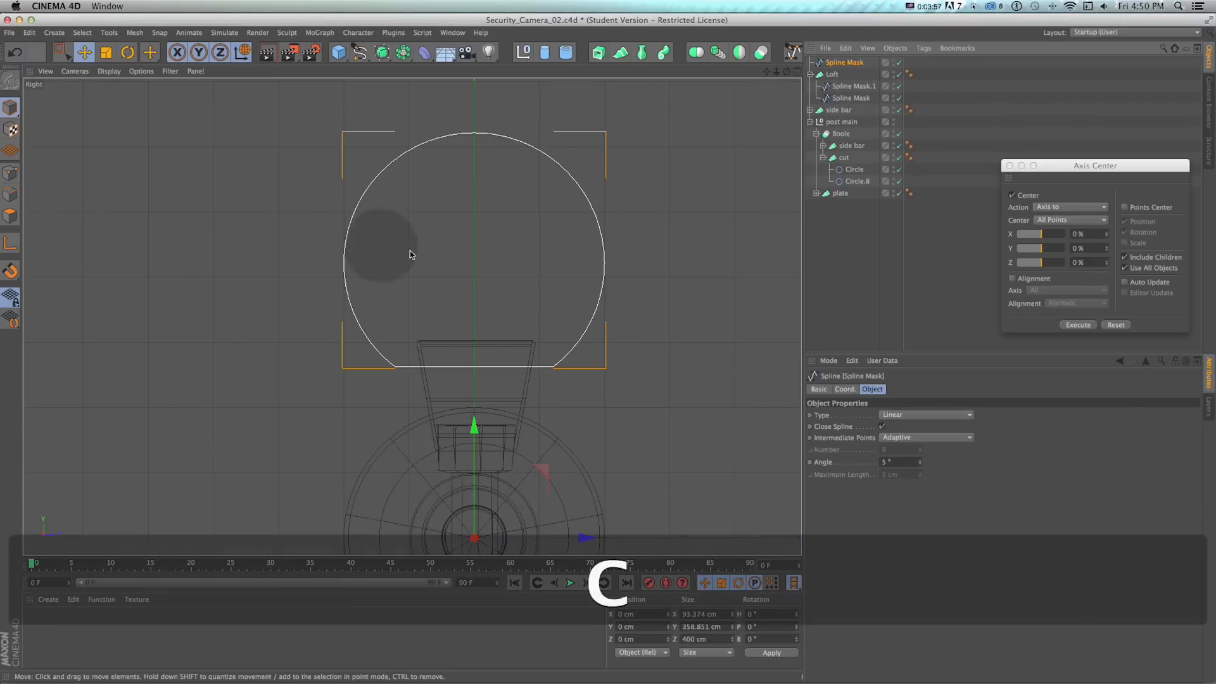
- Select the two bottom corner points of the flattened circle spline in point mode
{"action": "scroll", "coordinate": [537, 423], "scroll_direction": "up", "scroll_amount": 5}
{"action": "key", "text": "1"}
{"action": "left_click_drag", "start_coordinate": [372, 283], "coordinate": [443, 308]}
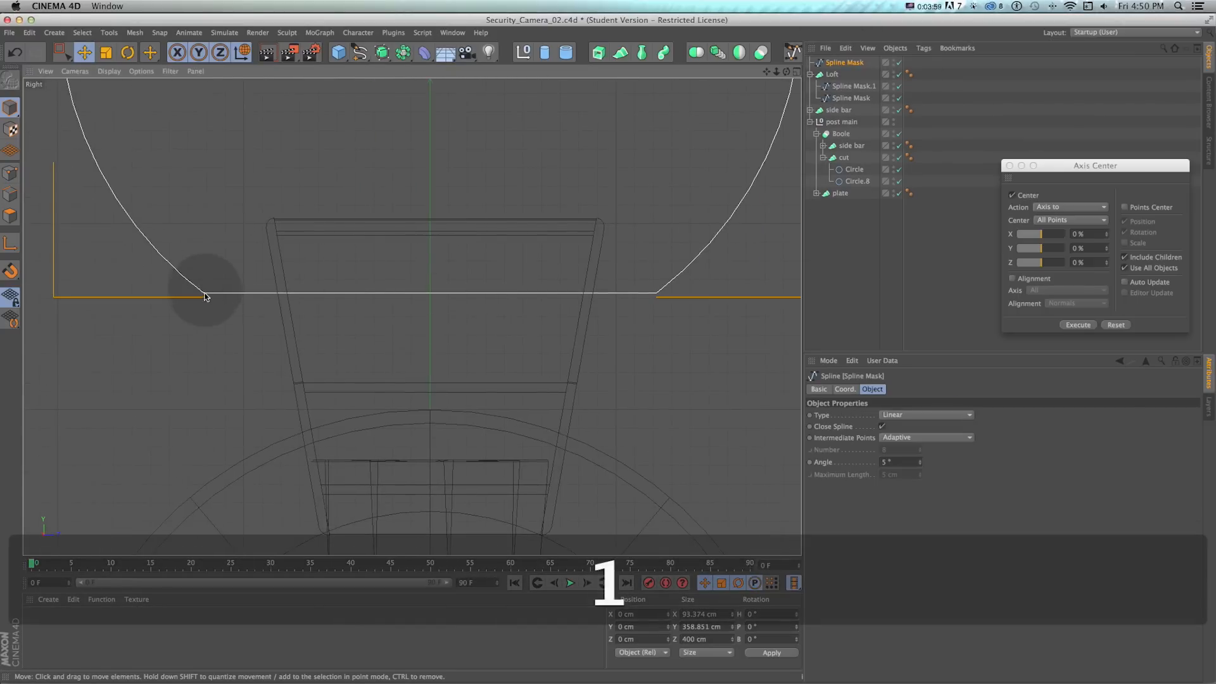
{"action": "left_click", "coordinate": [11, 178]}
{"action": "left_click", "coordinate": [202, 293]}
{"action": "left_click_drag", "start_coordinate": [62, 53], "coordinate": [86, 68]}
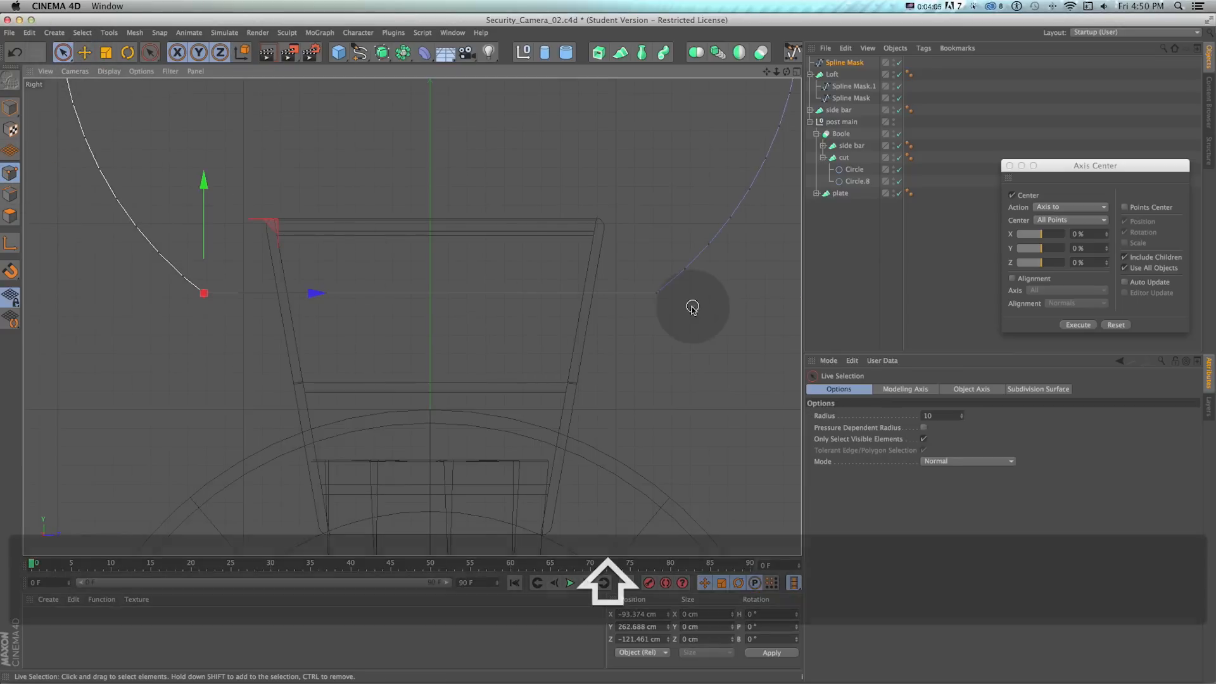
{"action": "left_click", "coordinate": [656, 294], "text": "shift"}
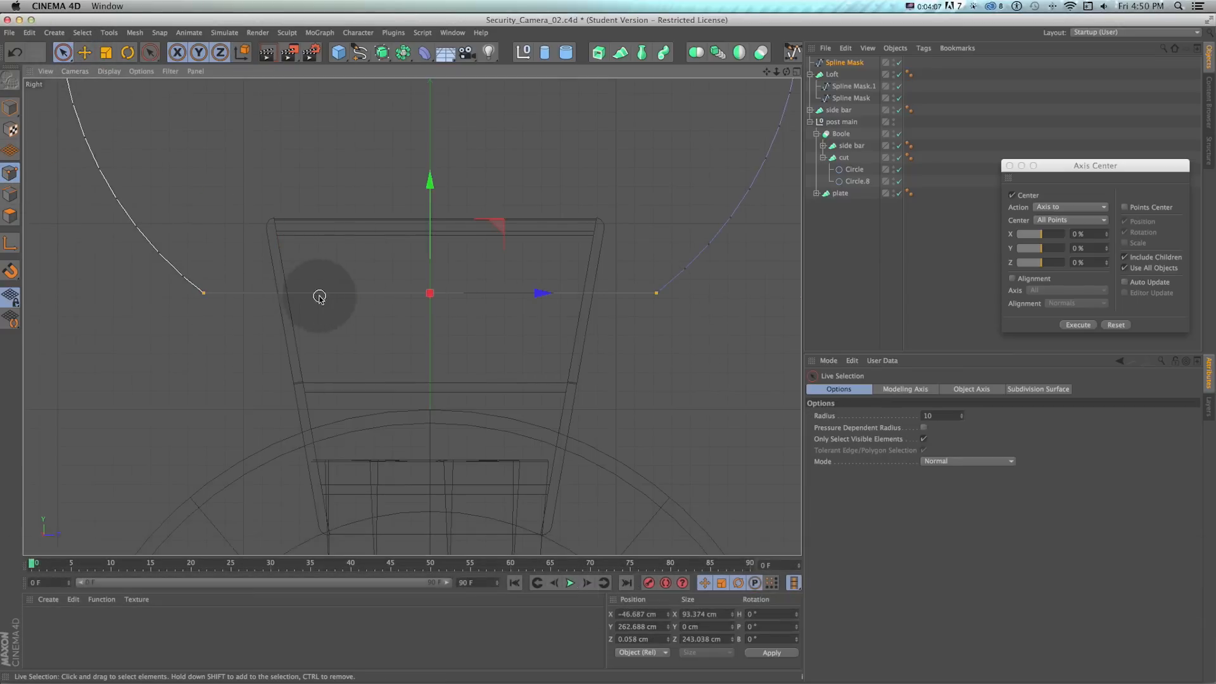
- Try changing the interpolation of the two selected corner points and undo it
{"action": "right_click", "coordinate": [204, 293]}
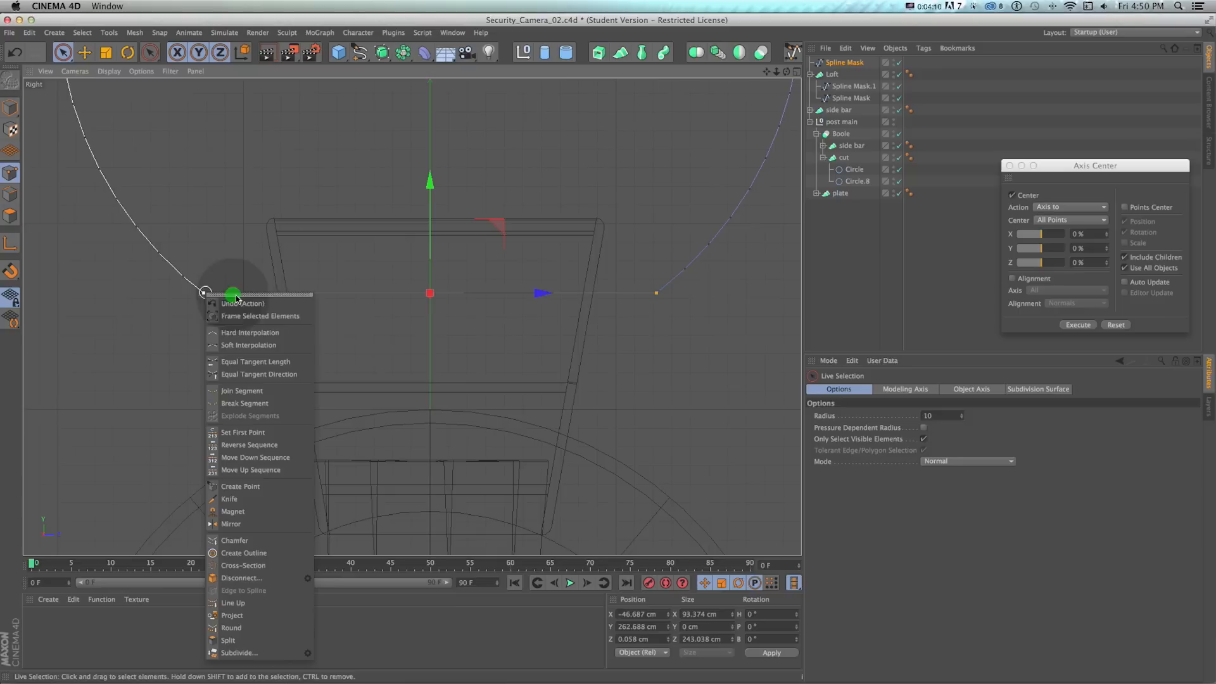
{"action": "left_click", "coordinate": [236, 333]}
{"action": "key", "text": "super+z"}
{"action": "key", "text": "super+z"}
{"action": "key", "text": "super+z"}
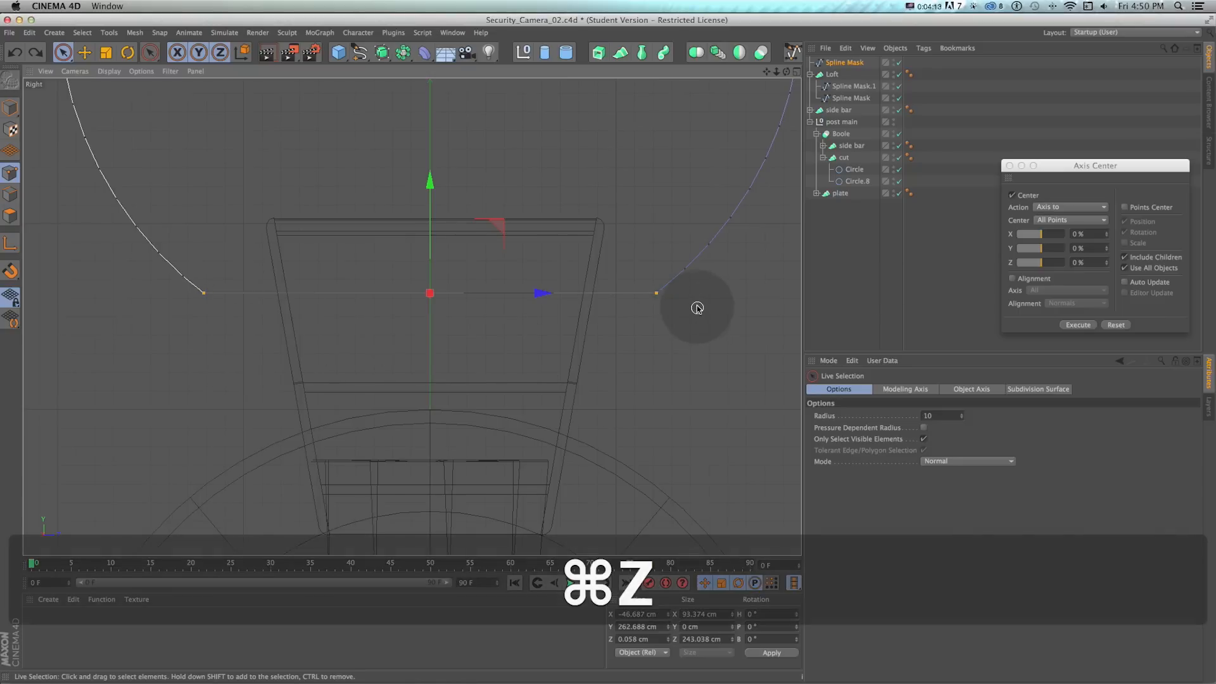
- Delete the extra overlapping point at the spline's bottom corner on the positive Z side
{"action": "left_click", "coordinate": [609, 270]}
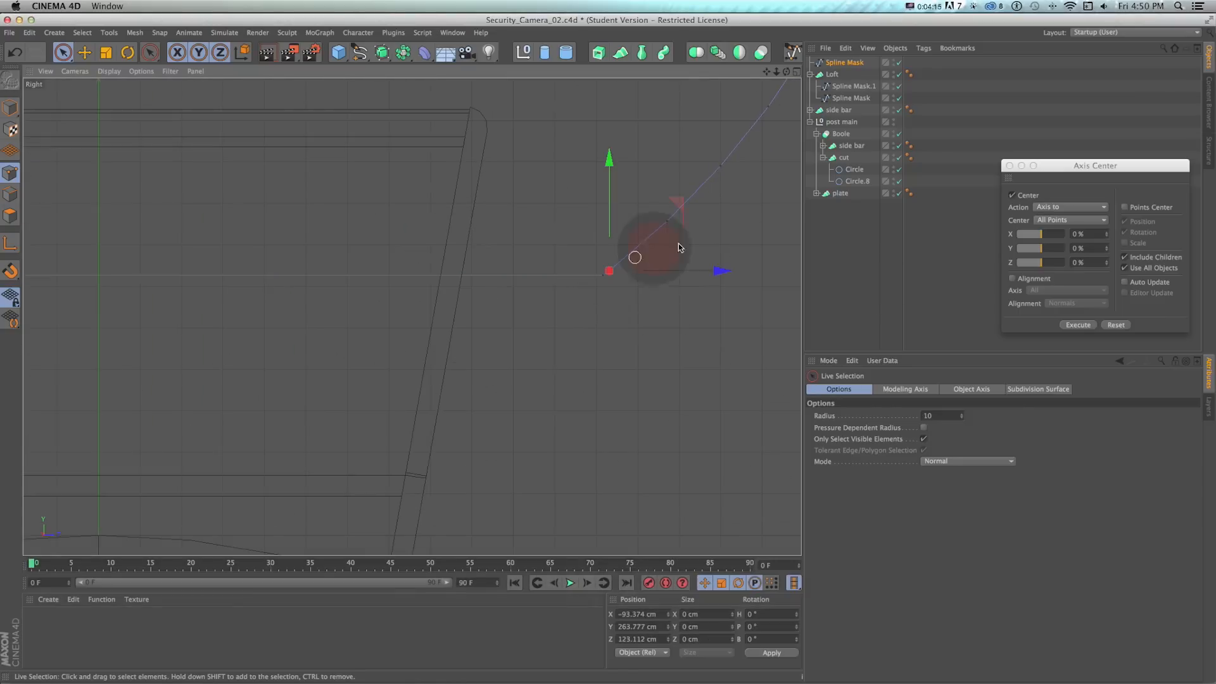
{"action": "key", "text": "Delete"}
{"action": "scroll", "coordinate": [628, 279], "scroll_direction": "down", "scroll_amount": 5}
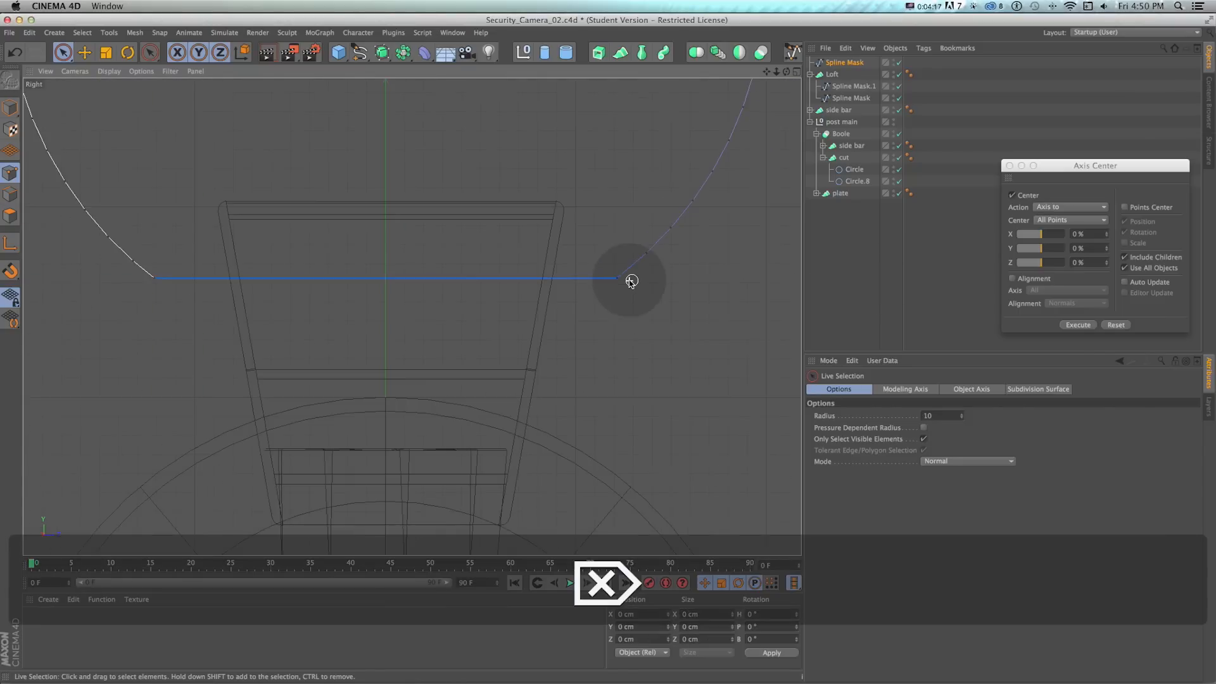
- Apply Soft Interpolation to both bottom corner points of the spline
{"action": "left_click", "coordinate": [614, 279]}
{"action": "left_click", "coordinate": [155, 277], "text": "shift"}
{"action": "right_click", "coordinate": [147, 279]}
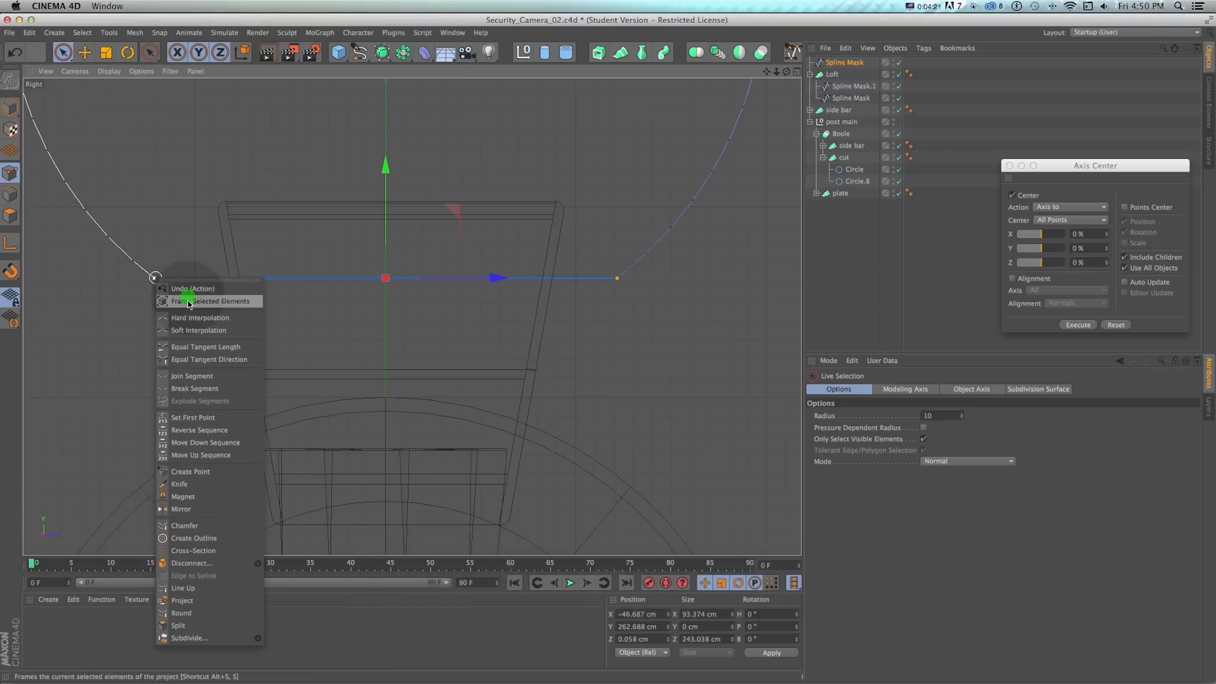
{"action": "left_click", "coordinate": [215, 325]}
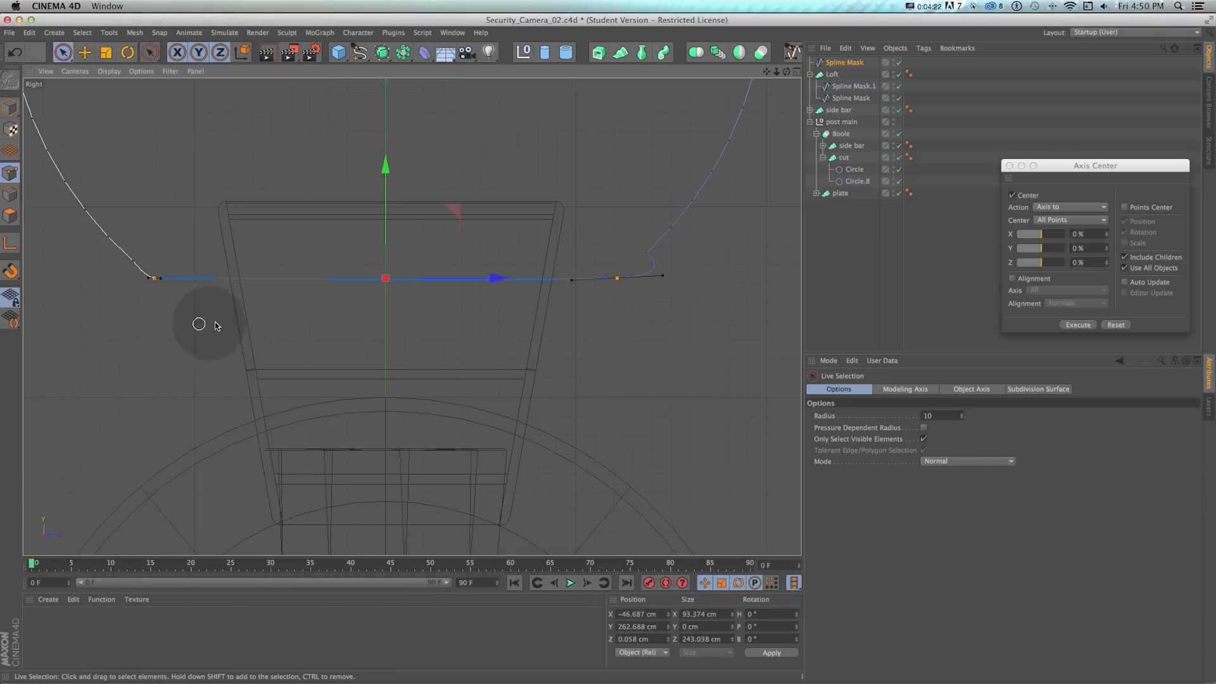
- Hide the axis handles and reshape the tangents of both bottom corner points into small, smooth curves
{"action": "left_click", "coordinate": [617, 279]}
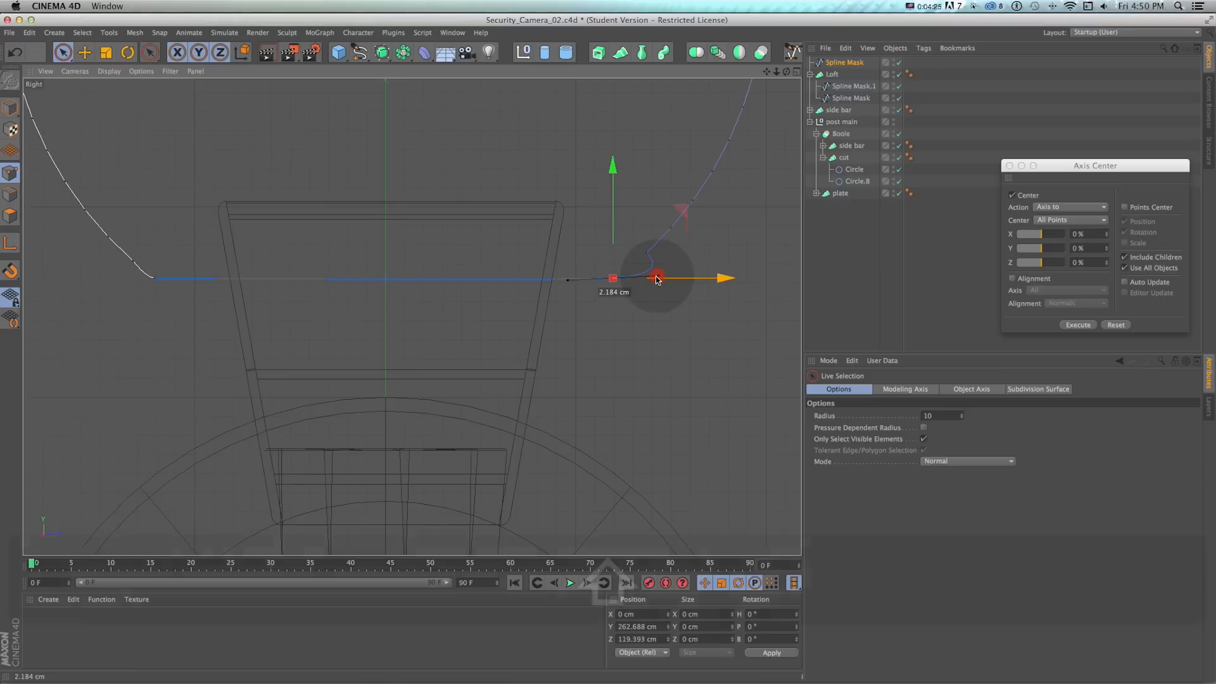
{"action": "left_click_drag", "start_coordinate": [657, 280], "coordinate": [648, 280], "text": "shift"}
{"action": "key", "text": "super+z"}
{"action": "key", "text": "alt+d"}
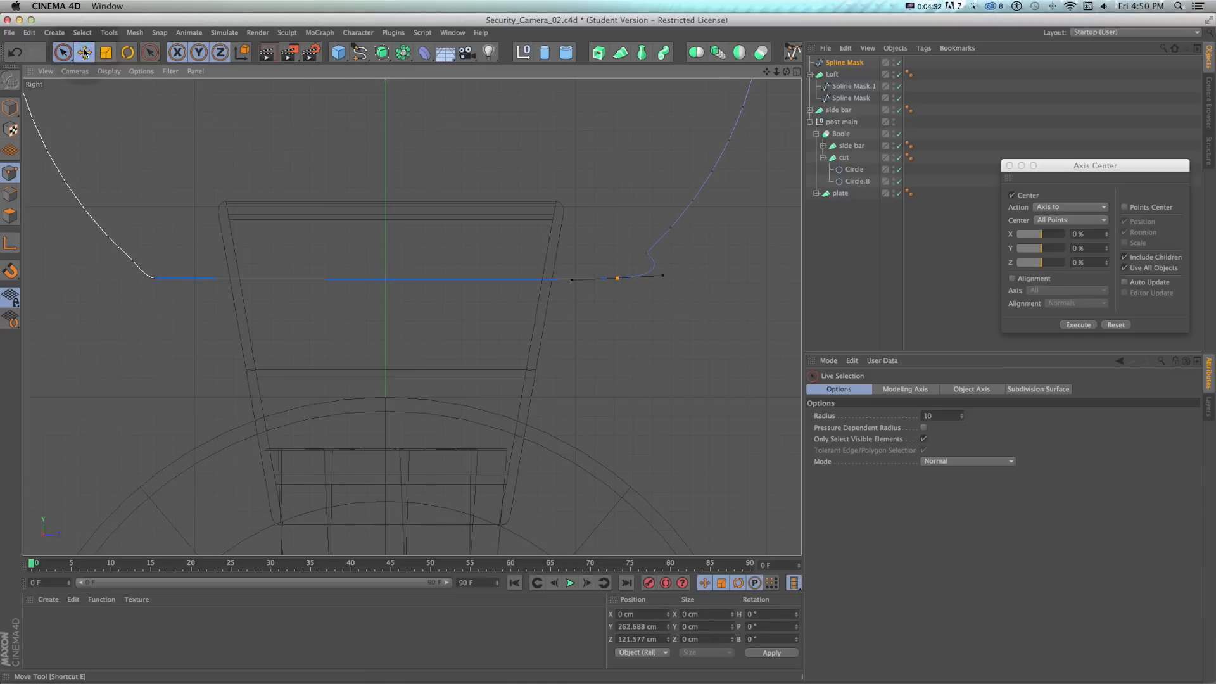
{"action": "left_click", "coordinate": [84, 52]}
{"action": "left_click_drag", "start_coordinate": [646, 278], "coordinate": [638, 279], "text": "shift"}
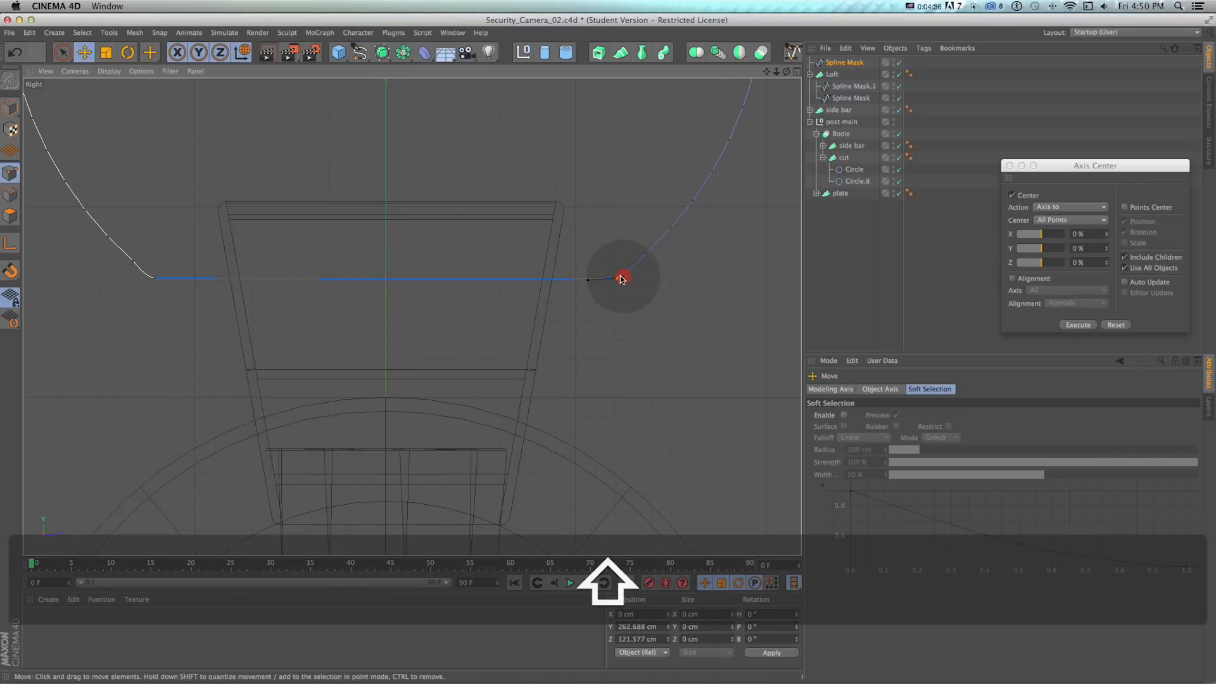
{"action": "left_click", "coordinate": [153, 280]}
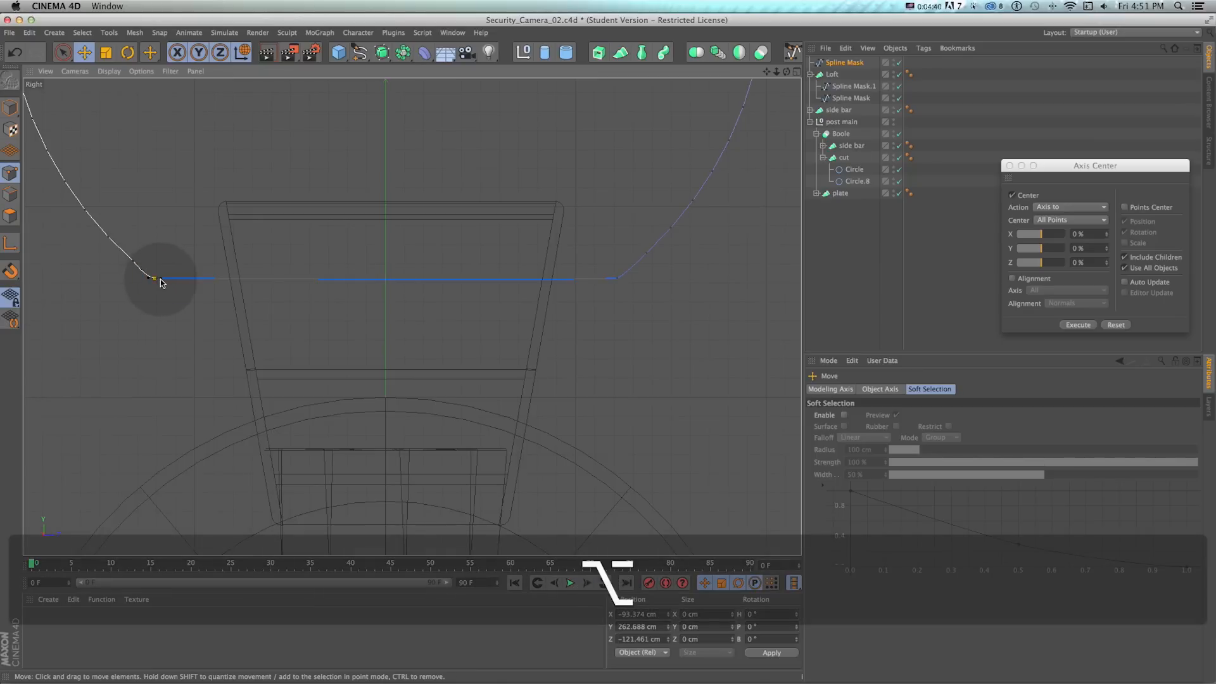
{"action": "left_click_drag", "start_coordinate": [189, 282], "coordinate": [188, 280]}
- Return to model mode and center the spline's axis on all its points with Axis Center
{"action": "scroll", "coordinate": [489, 246], "scroll_direction": "down", "scroll_amount": 5}
{"action": "scroll", "coordinate": [479, 193], "scroll_direction": "down", "scroll_amount": 5}
{"action": "scroll", "coordinate": [479, 193], "scroll_direction": "down", "scroll_amount": 3}
{"action": "key", "text": "1"}
{"action": "left_click_drag", "start_coordinate": [480, 194], "coordinate": [491, 333]}
{"action": "left_click", "coordinate": [10, 108]}
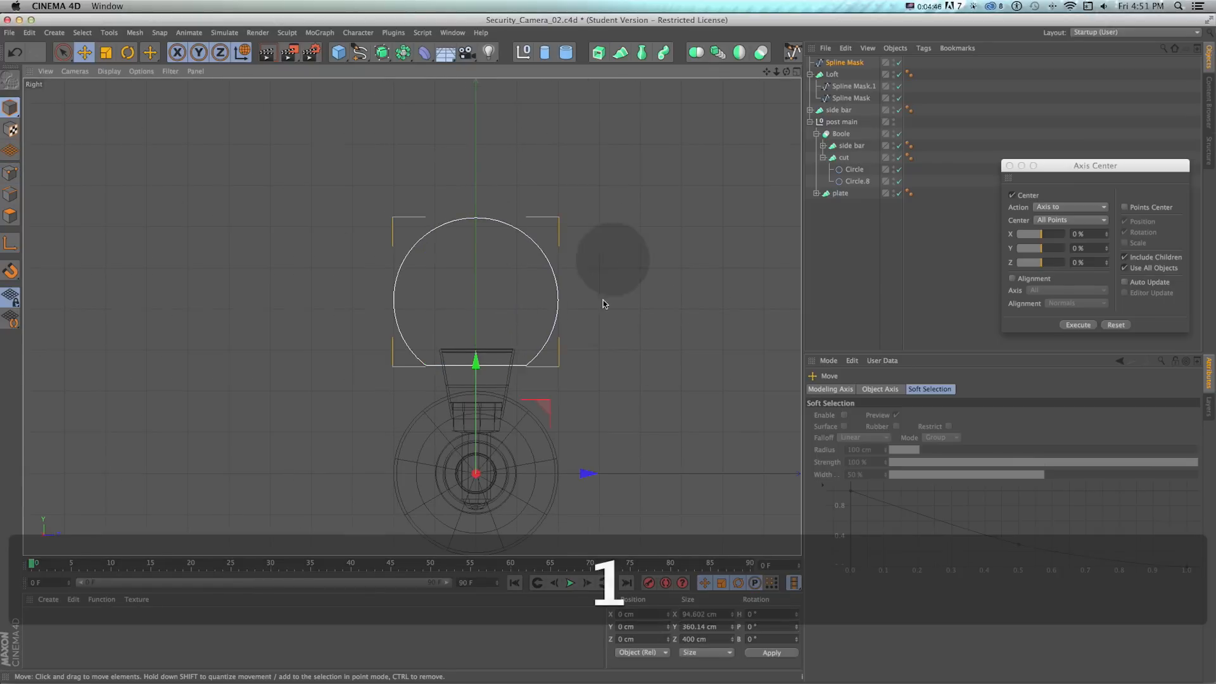
{"action": "left_click", "coordinate": [1096, 320]}
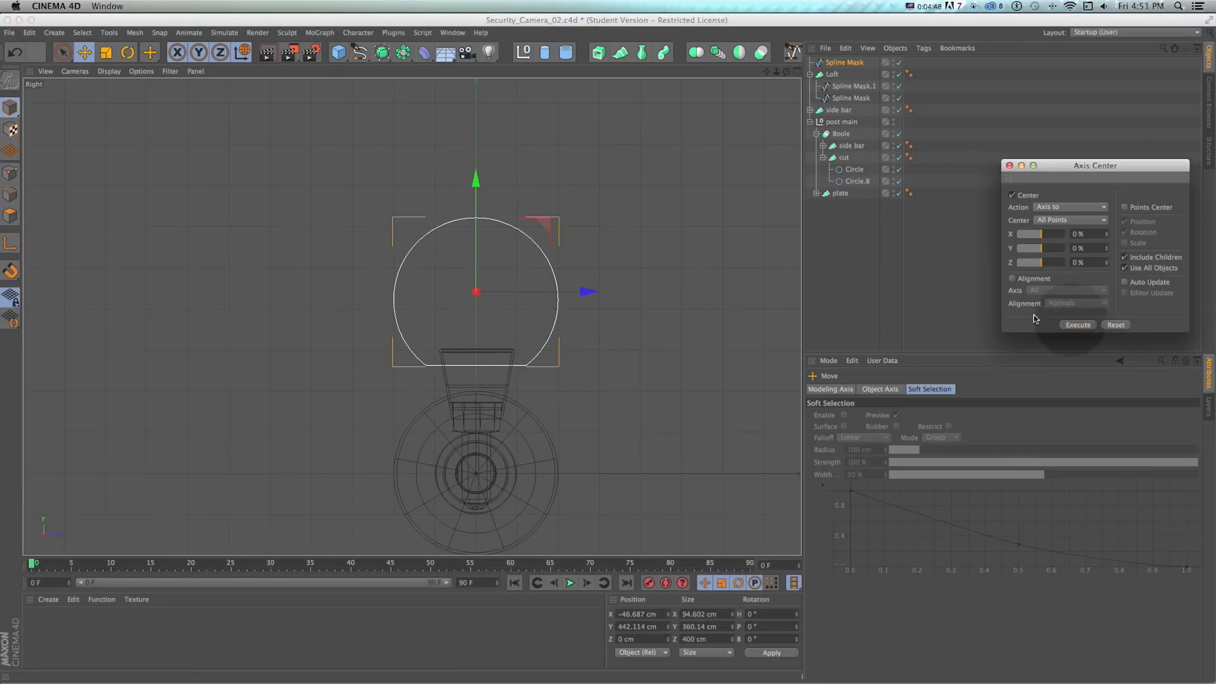
- Switch to Preview, return to Cinema 4D and save the scene
{"action": "key", "text": "super+Tab"}
{"action": "left_click_drag", "start_coordinate": [881, 43], "coordinate": [358, 65]}
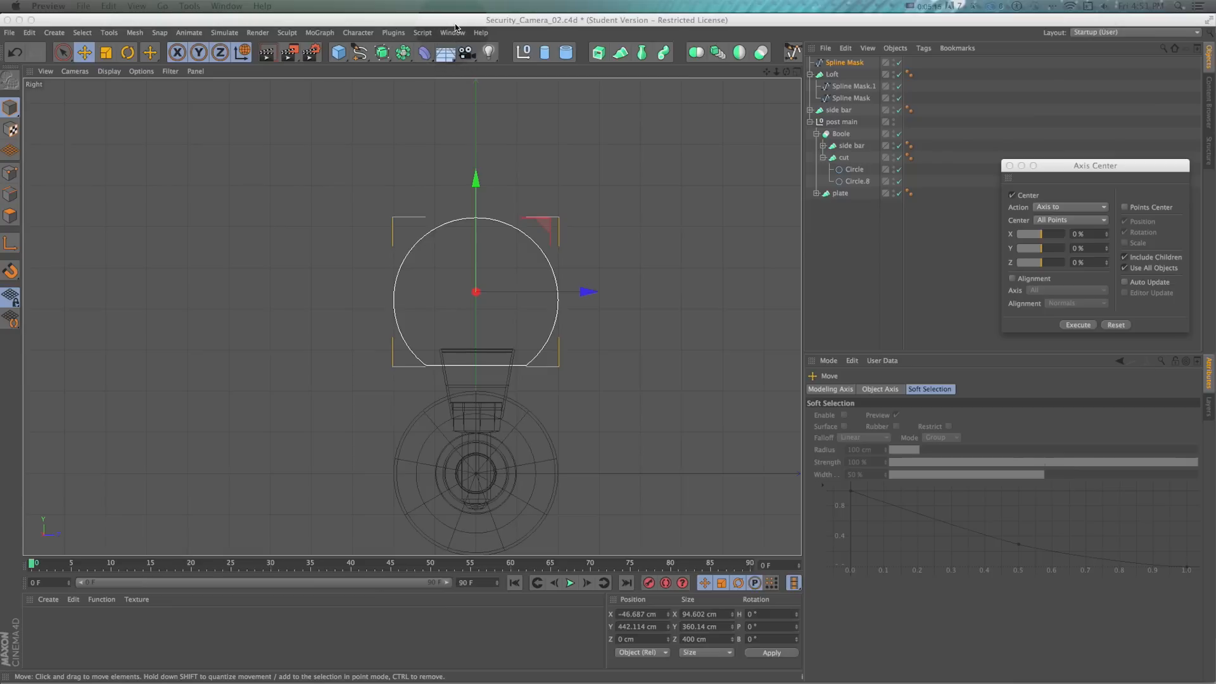
{"action": "key", "text": "super+s"}
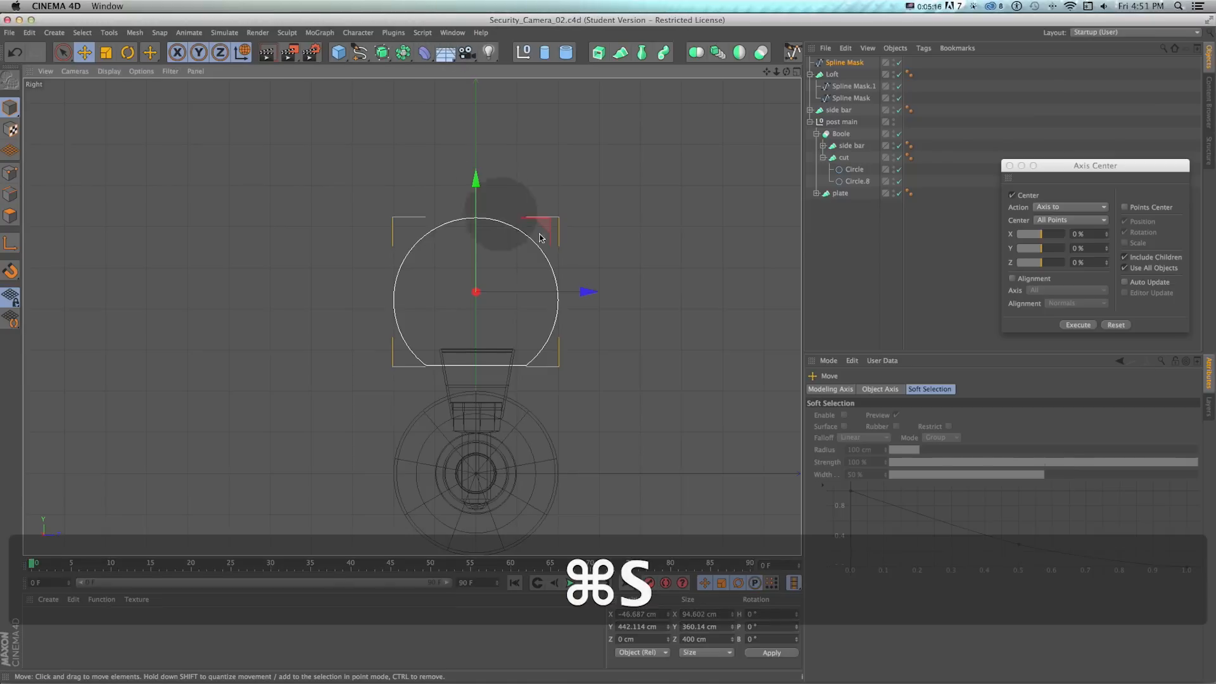
- In the four-view layout, move the spline's misplaced corner point 90 cm along X back toward the profile plane
{"action": "left_click", "coordinate": [796, 72]}
{"action": "key", "text": "alt"}
{"action": "left_click_drag", "start_coordinate": [343, 146], "coordinate": [265, 209], "text": "alt"}
{"action": "key", "text": "1"}
{"action": "key", "text": "1"}
{"action": "scroll", "coordinate": [260, 208], "scroll_direction": "up", "scroll_amount": 3}
{"action": "left_click", "coordinate": [11, 173]}
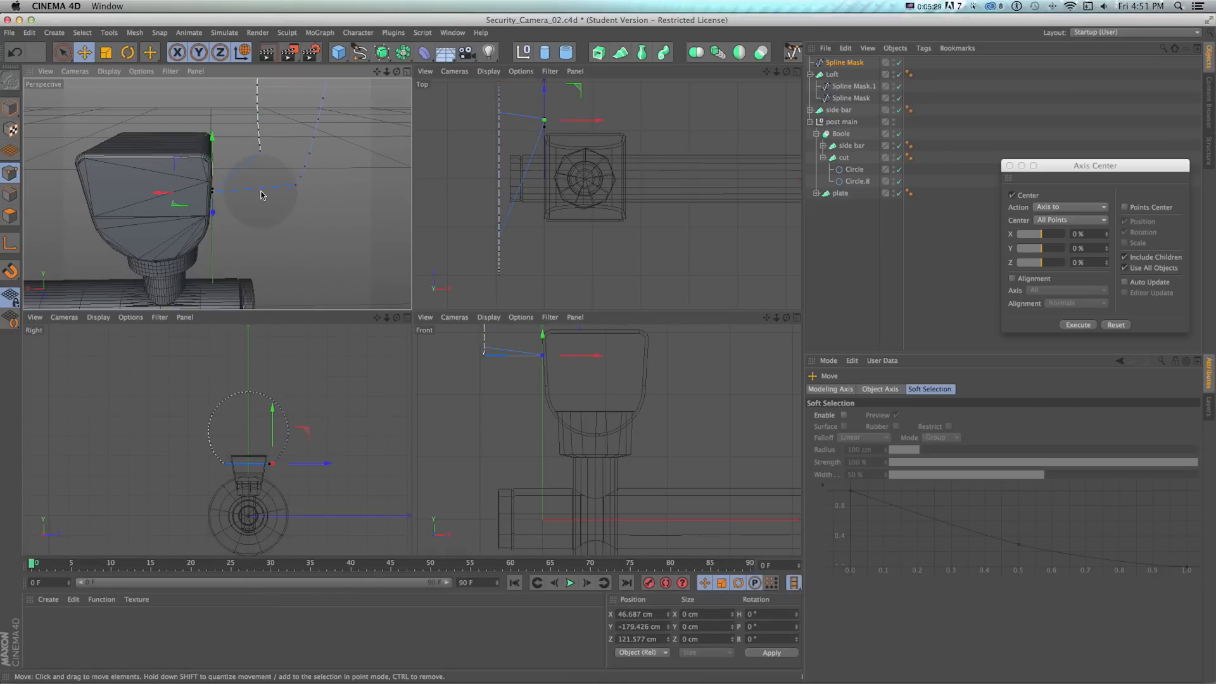
{"action": "left_click_drag", "start_coordinate": [180, 195], "coordinate": [239, 193]}
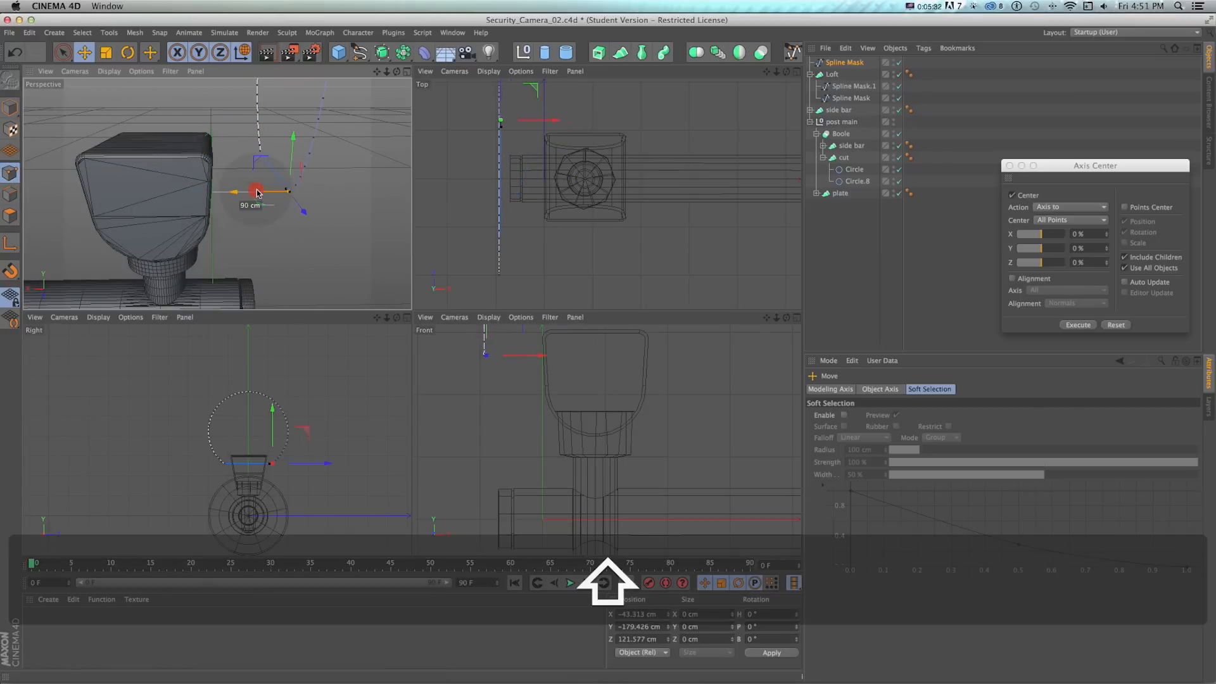
{"action": "left_click_drag", "start_coordinate": [254, 194], "coordinate": [254, 195]}
- Align the corner point with the rest of the profile in the Top view, at X about -46.5 cm
{"action": "scroll", "coordinate": [494, 129], "scroll_direction": "up", "scroll_amount": 5}
{"action": "left_click_drag", "start_coordinate": [492, 133], "coordinate": [519, 196]}
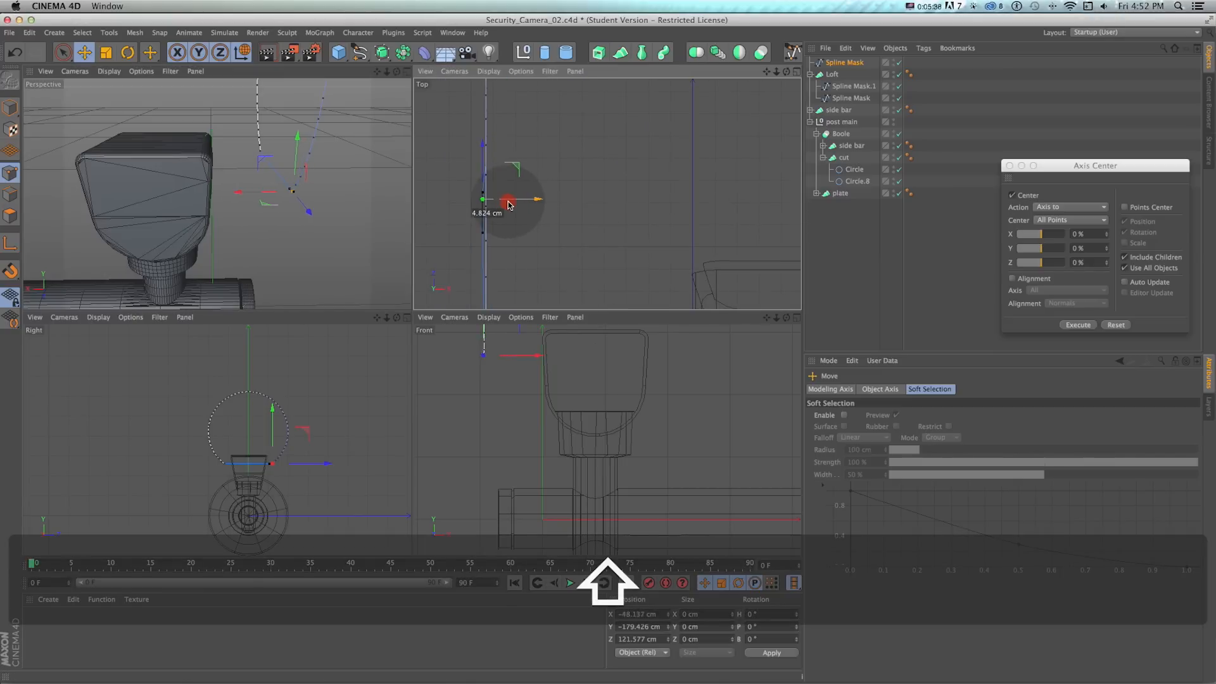
{"action": "left_click_drag", "start_coordinate": [512, 203], "coordinate": [512, 202]}
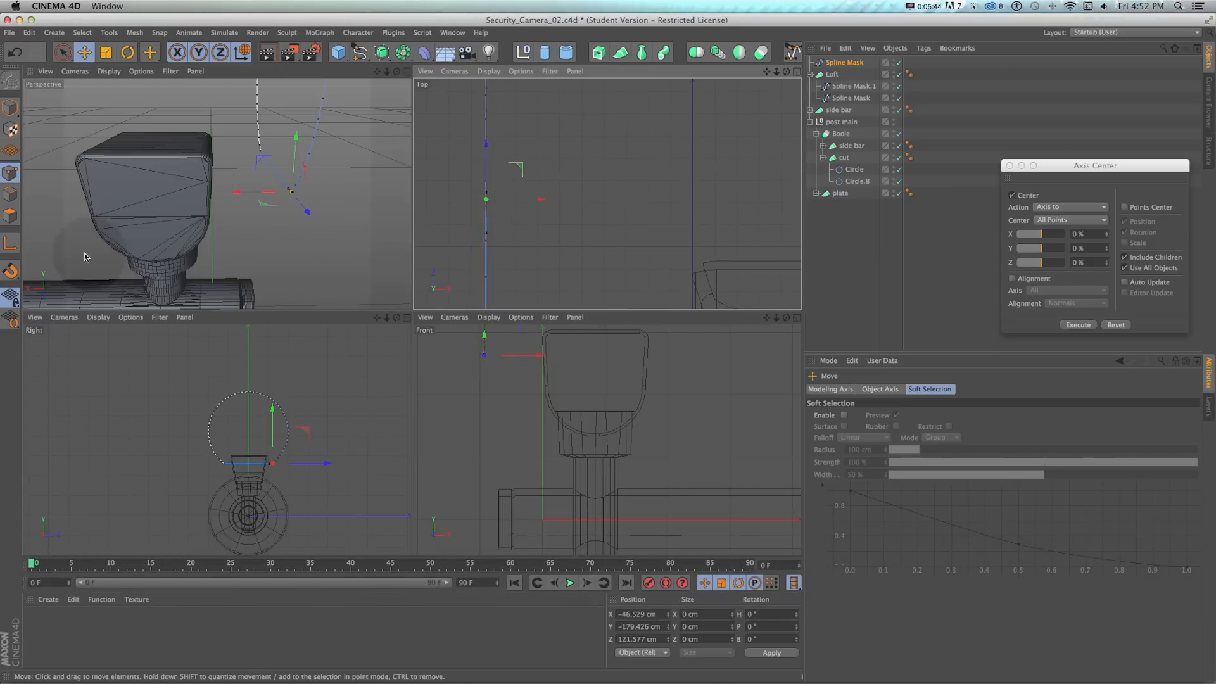
- Duplicate the Spline Mask profile in model mode and separate the two copies along X for the ends of the camera body
{"action": "left_click", "coordinate": [10, 107]}
{"action": "left_click", "coordinate": [259, 123]}
{"action": "scroll", "coordinate": [617, 170], "scroll_direction": "down", "scroll_amount": 5}
{"action": "scroll", "coordinate": [299, 170], "scroll_direction": "down", "scroll_amount": 6}
{"action": "scroll", "coordinate": [305, 127], "scroll_direction": "down", "scroll_amount": 4}
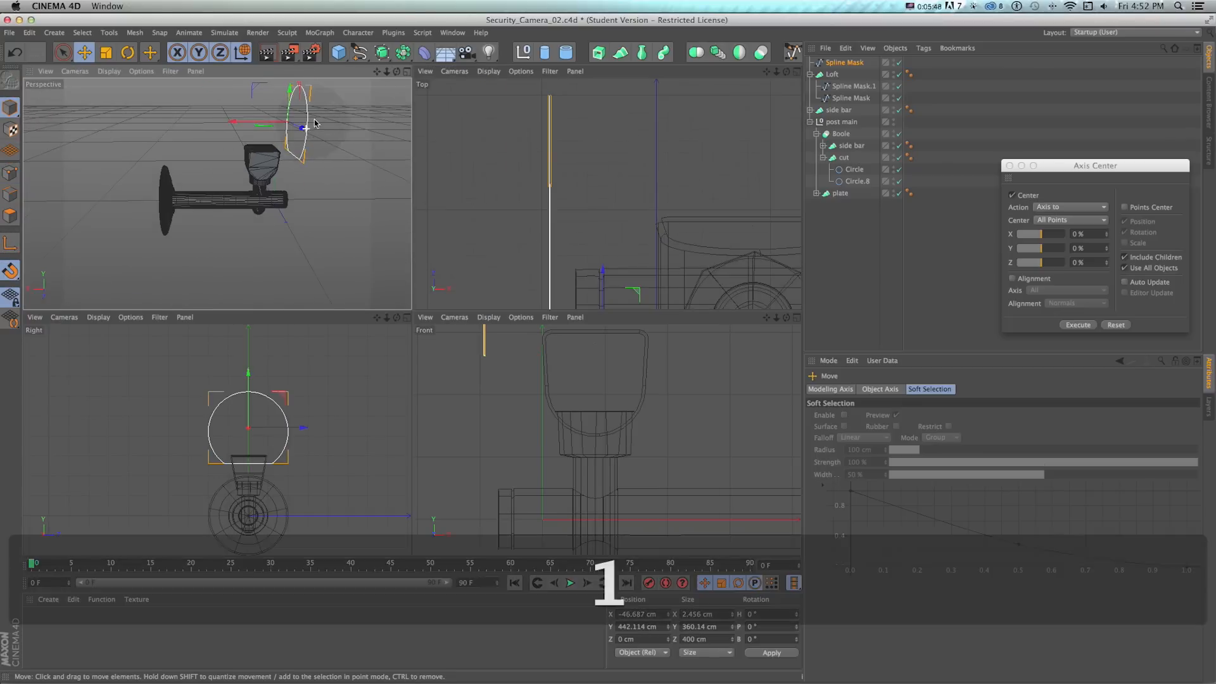
{"action": "left_click_drag", "start_coordinate": [310, 128], "coordinate": [309, 179]}
{"action": "left_click_drag", "start_coordinate": [844, 62], "coordinate": [846, 62], "text": "super"}
{"action": "left_click_drag", "start_coordinate": [220, 195], "coordinate": [68, 197]}
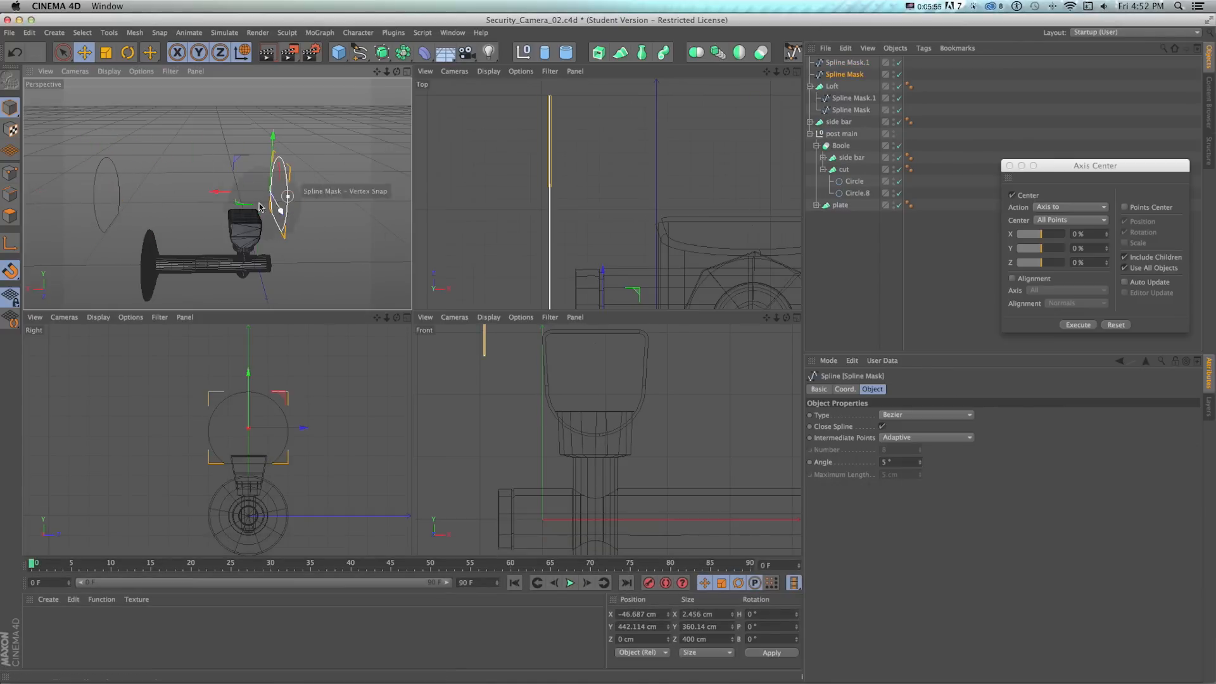
- Create a Loft from the two profile splines and inspect the camera body in the enlarged Perspective view
{"action": "left_click", "coordinate": [382, 52]}
{"action": "left_click", "coordinate": [515, 87]}
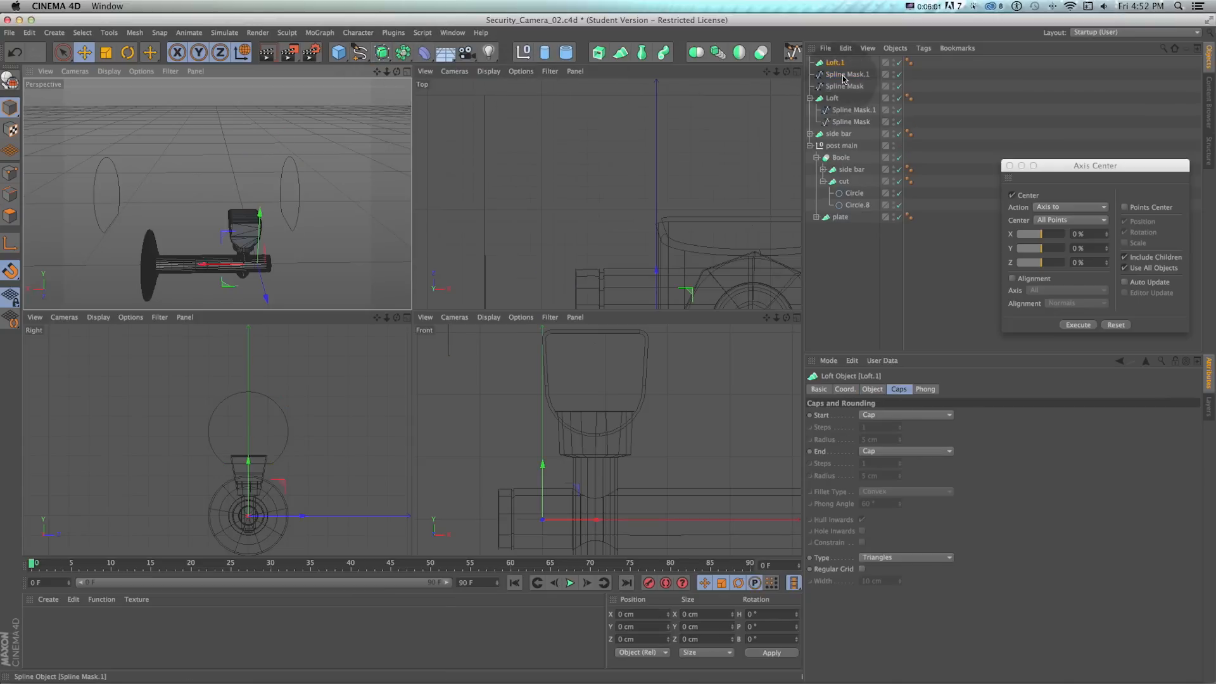
{"action": "left_click", "coordinate": [842, 76]}
{"action": "left_click", "coordinate": [836, 85], "text": "shift"}
{"action": "left_click_drag", "start_coordinate": [834, 68], "coordinate": [834, 63]}
{"action": "left_click", "coordinate": [833, 62]}
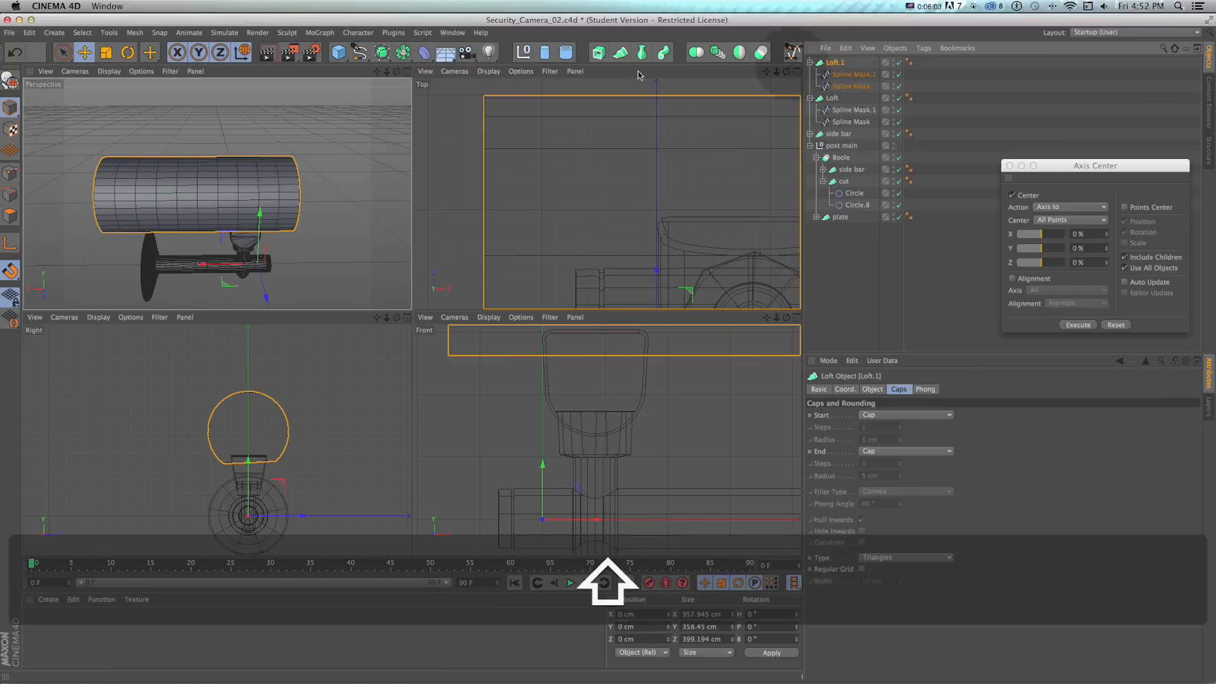
{"action": "left_click", "coordinate": [407, 71]}
{"action": "left_click_drag", "start_coordinate": [406, 317], "coordinate": [381, 321], "text": "alt"}
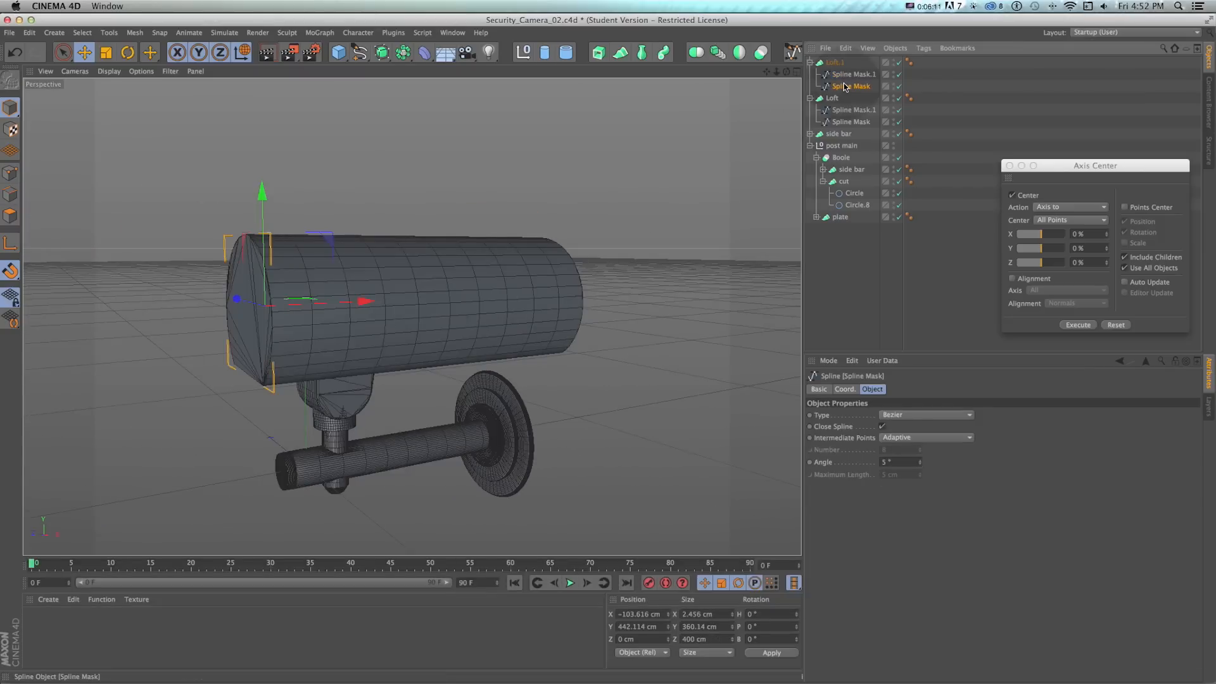
- Move the camera body's front profile forward along X to about -249.9 cm and tilt it to a bank of -20°
{"action": "left_click", "coordinate": [850, 86]}
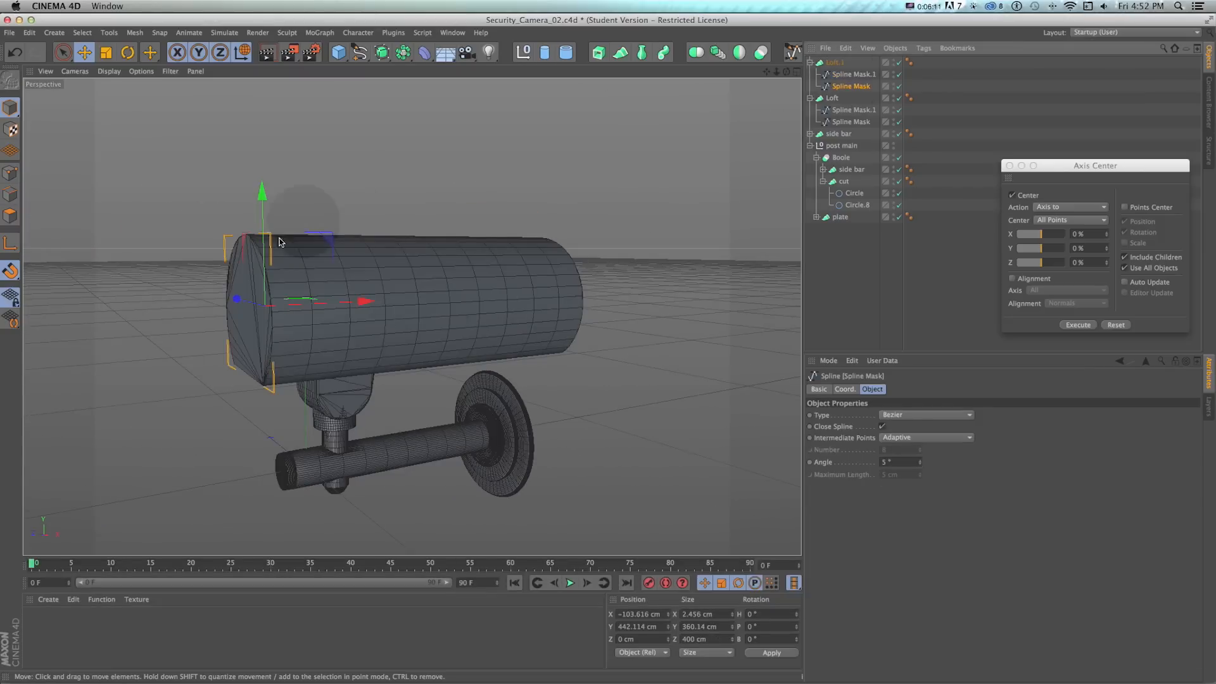
{"action": "left_click_drag", "start_coordinate": [336, 303], "coordinate": [188, 330]}
{"action": "key", "text": "r"}
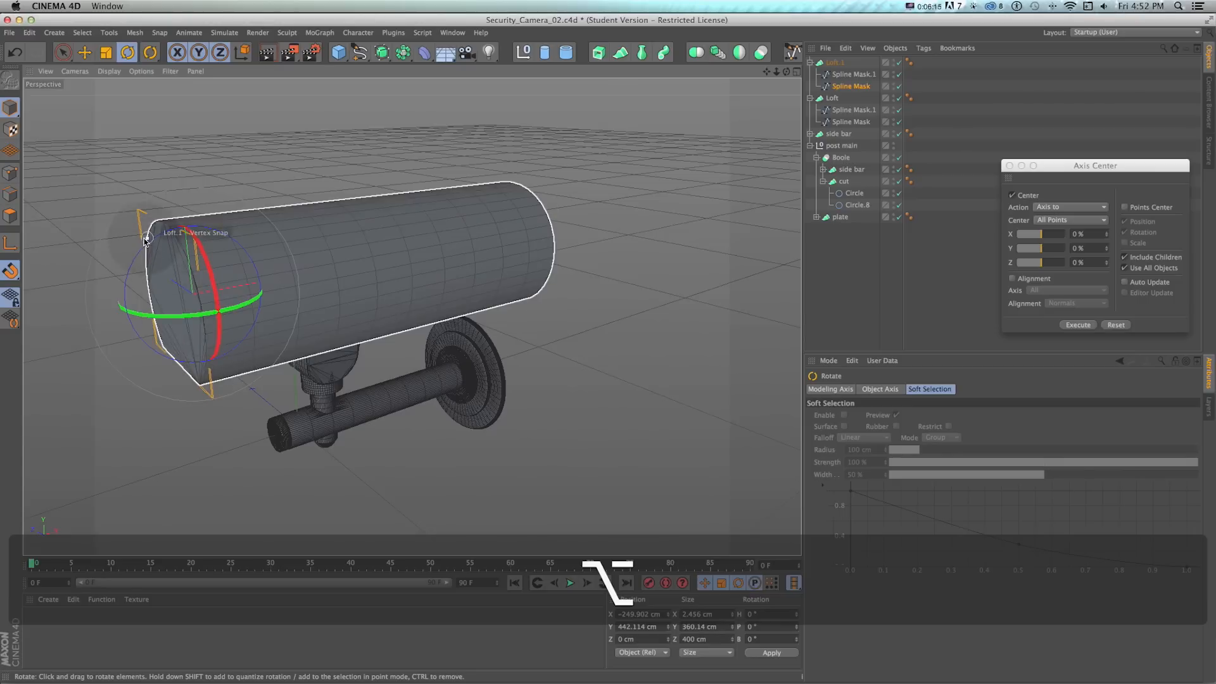
{"action": "left_click_drag", "start_coordinate": [145, 239], "coordinate": [123, 263]}
- Extend the rear profile along X to about 854.3 cm and tilt it to a bank of 20°
{"action": "left_click", "coordinate": [476, 197]}
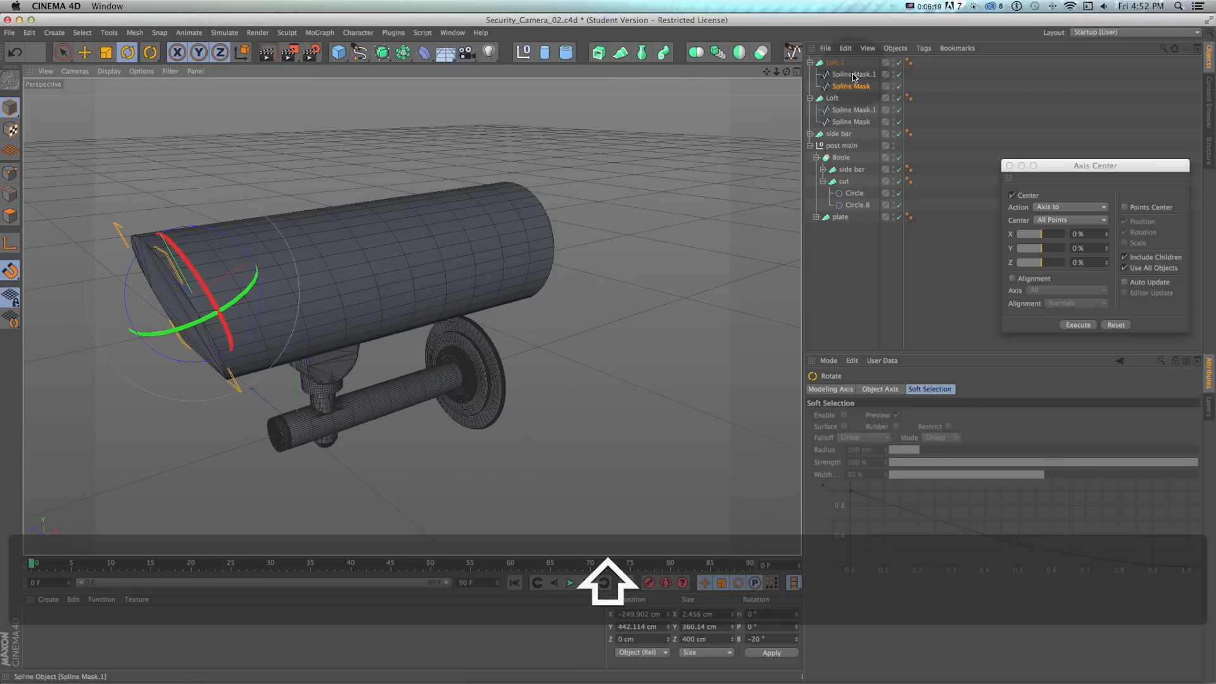
{"action": "left_click_drag", "start_coordinate": [476, 197], "coordinate": [494, 192], "text": "shift"}
{"action": "left_click_drag", "start_coordinate": [407, 222], "coordinate": [411, 168], "text": "alt"}
- Lower the rear profile along Y to about 409.5 cm in the Right view, matching it to the front profile's outline
{"action": "key", "text": "w"}
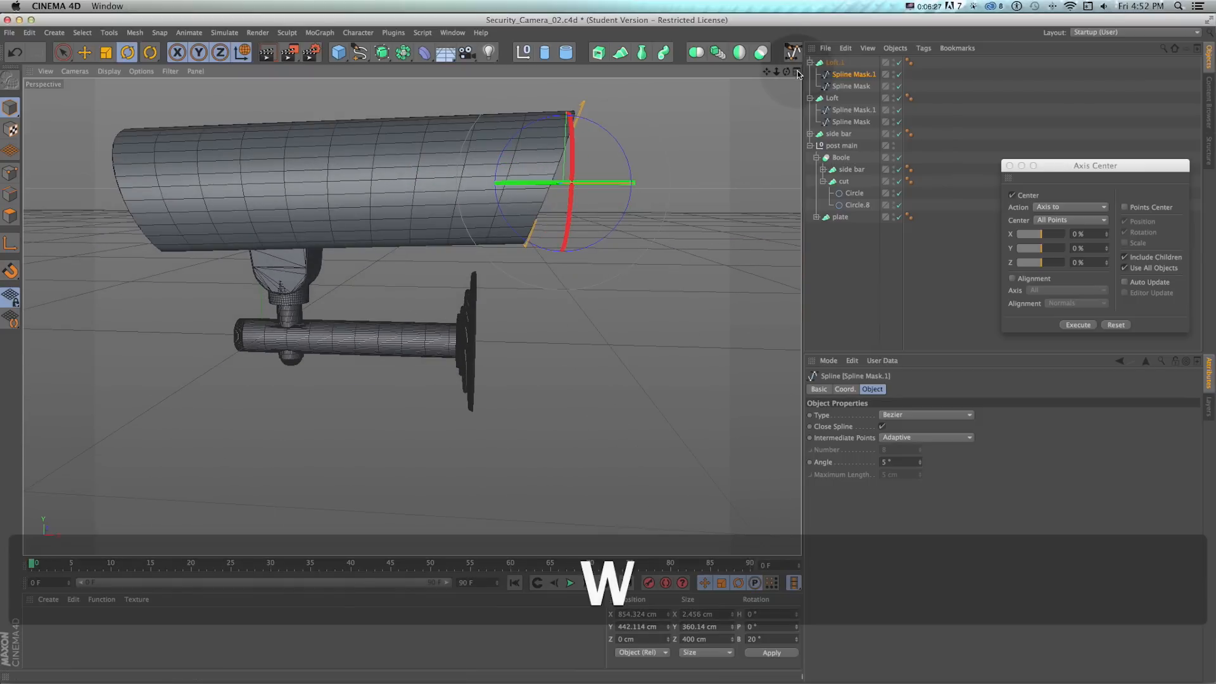
{"action": "key", "text": "e"}
{"action": "left_click", "coordinate": [797, 72]}
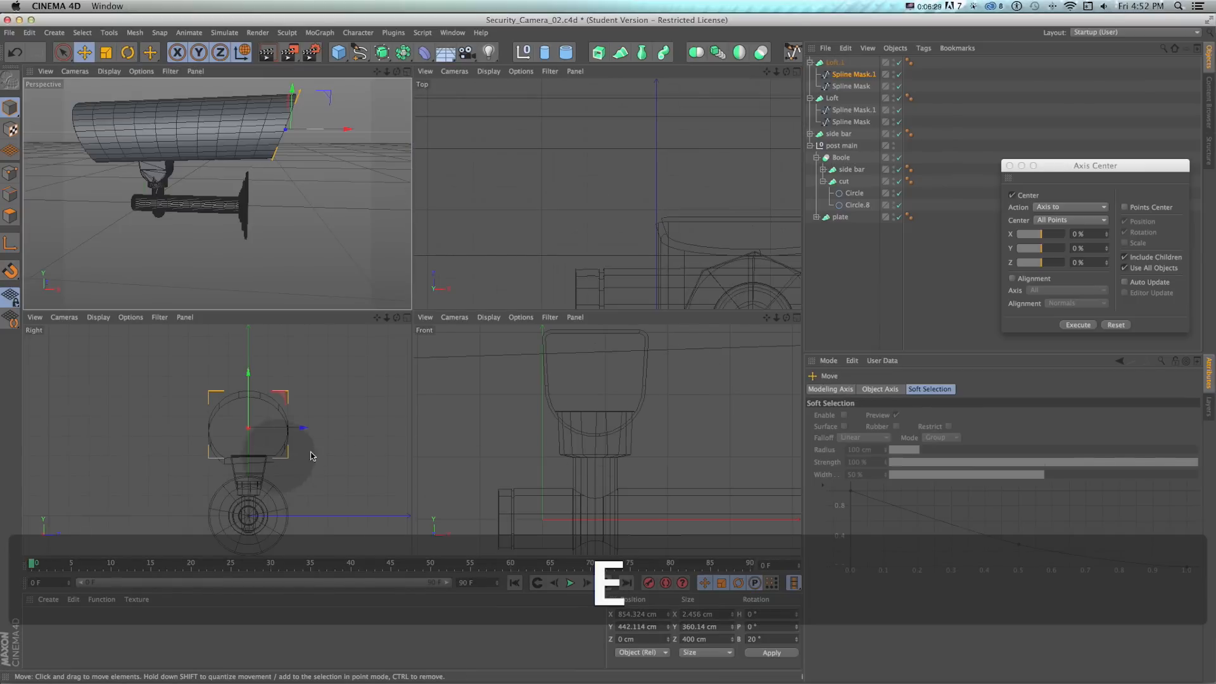
{"action": "scroll", "coordinate": [262, 419], "scroll_direction": "up", "scroll_amount": 3}
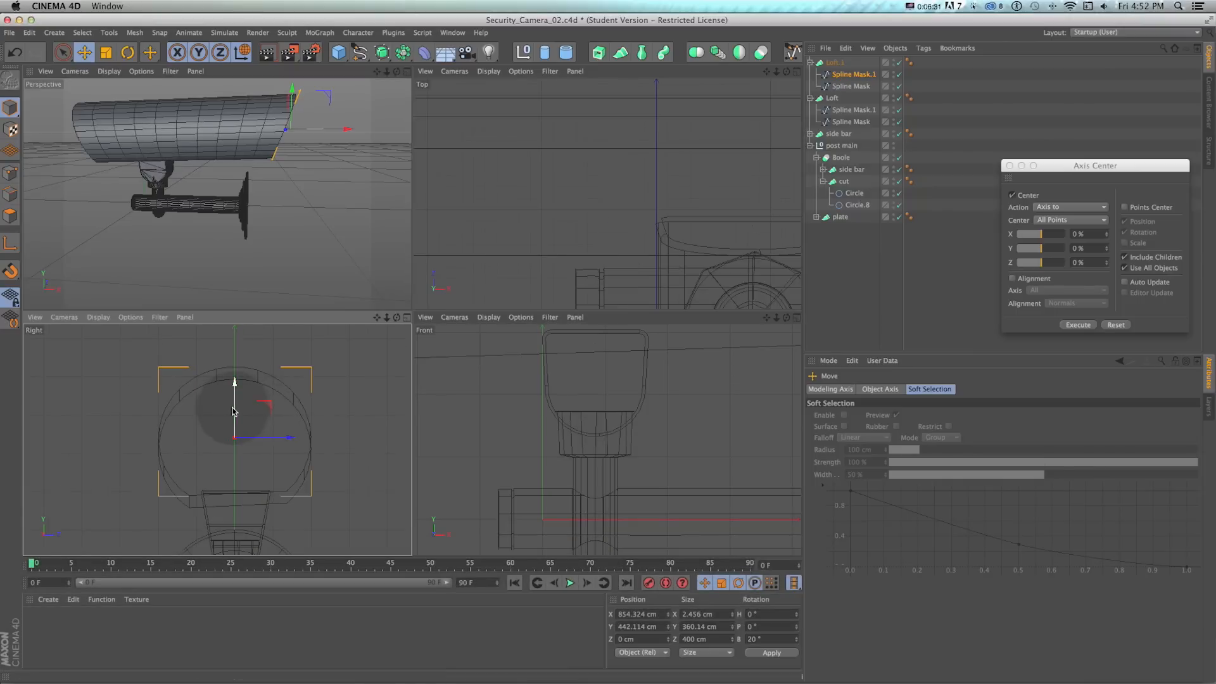
{"action": "left_click_drag", "start_coordinate": [235, 403], "coordinate": [234, 416]}
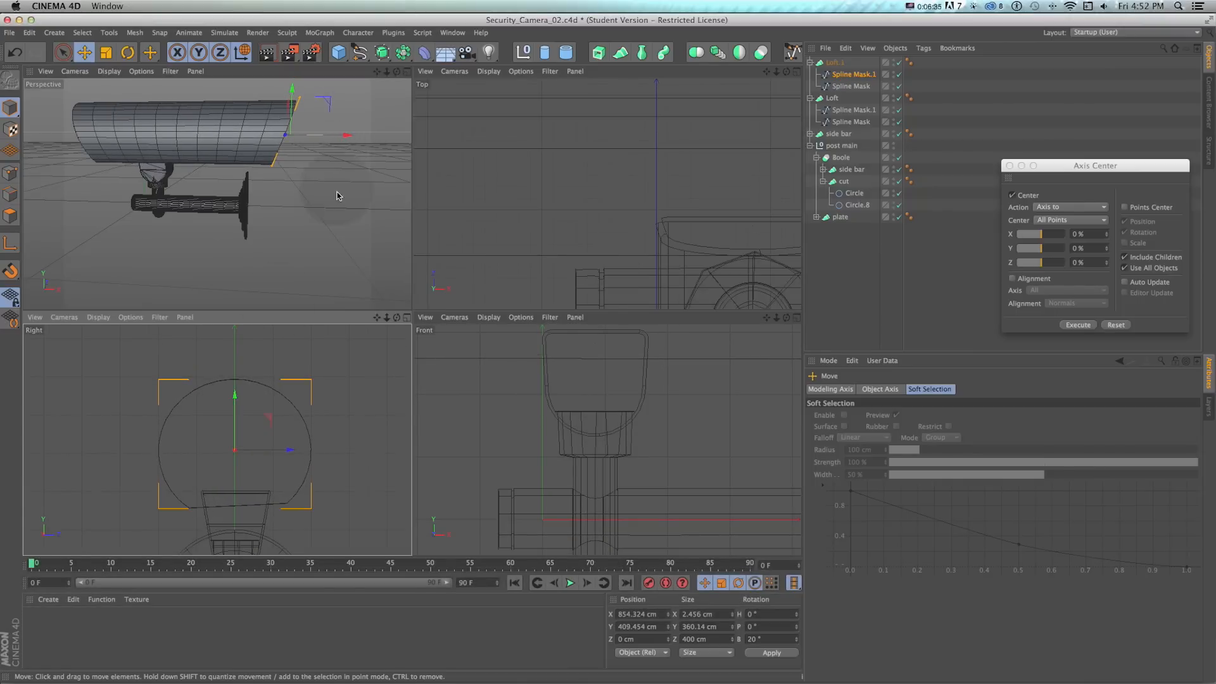
- Select both end profiles and rotate them together to a pitch of about -2.8°, leveling the body's flat underside
{"action": "left_click", "coordinate": [309, 447], "text": "shift"}
{"action": "key", "text": "r"}
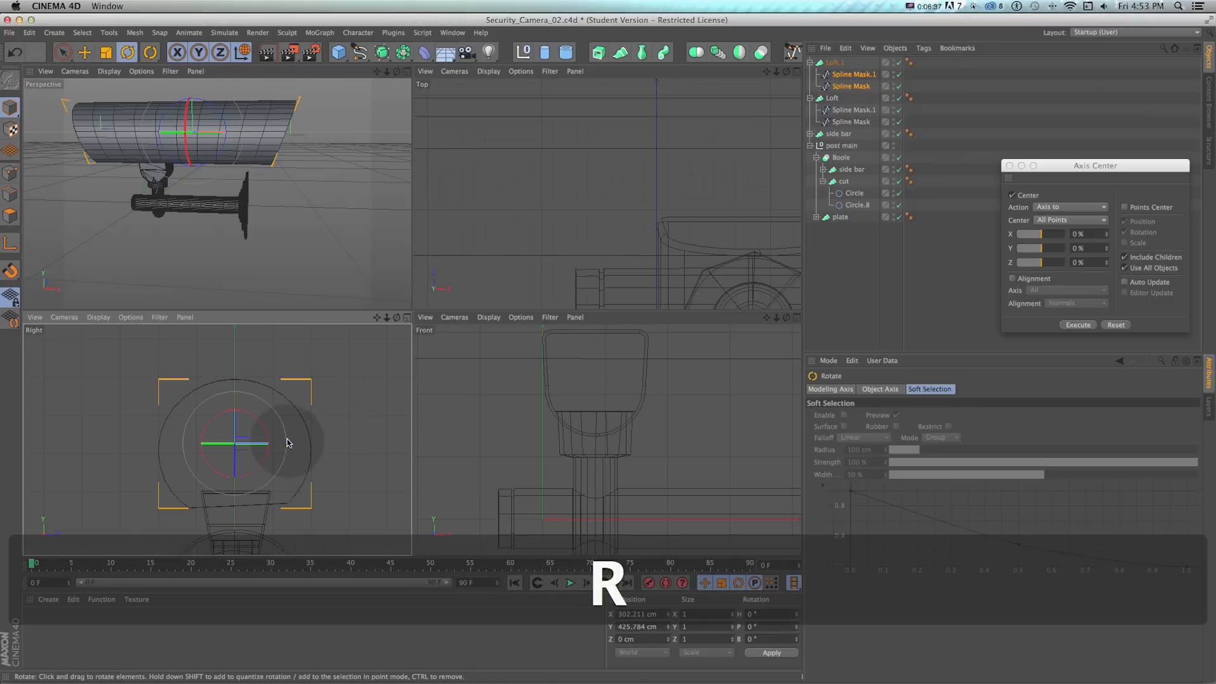
{"action": "left_click_drag", "start_coordinate": [267, 437], "coordinate": [267, 436]}
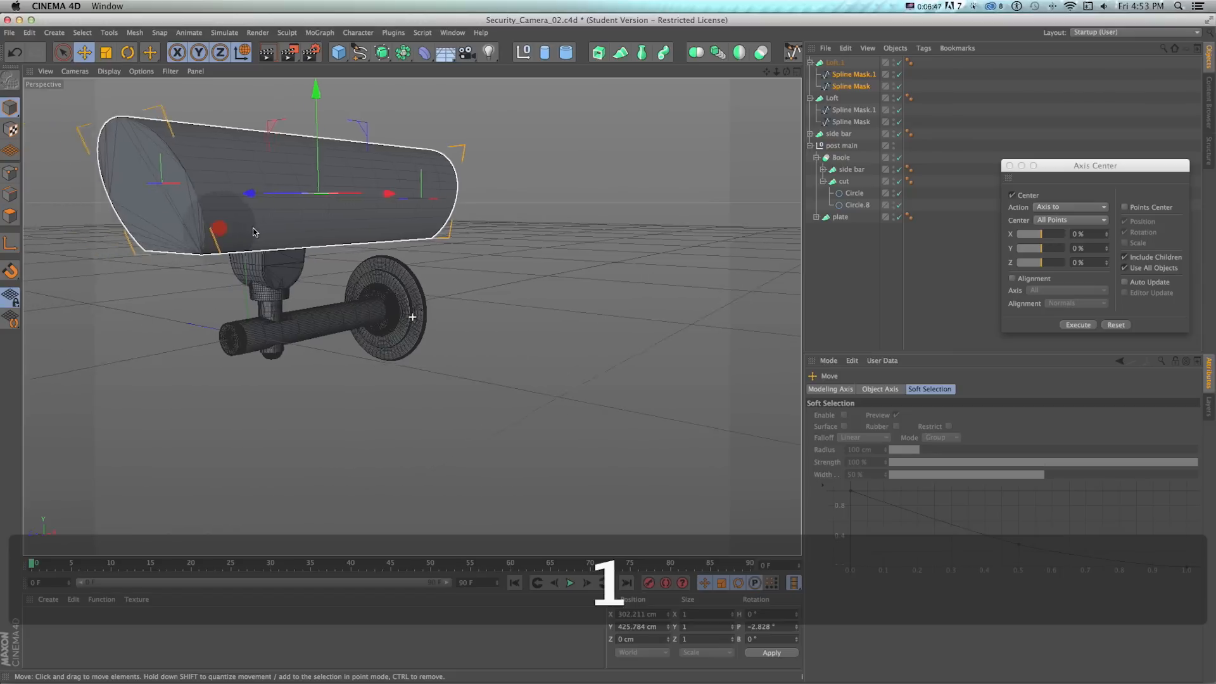
{"action": "left_click_drag", "start_coordinate": [285, 242], "coordinate": [504, 250]}
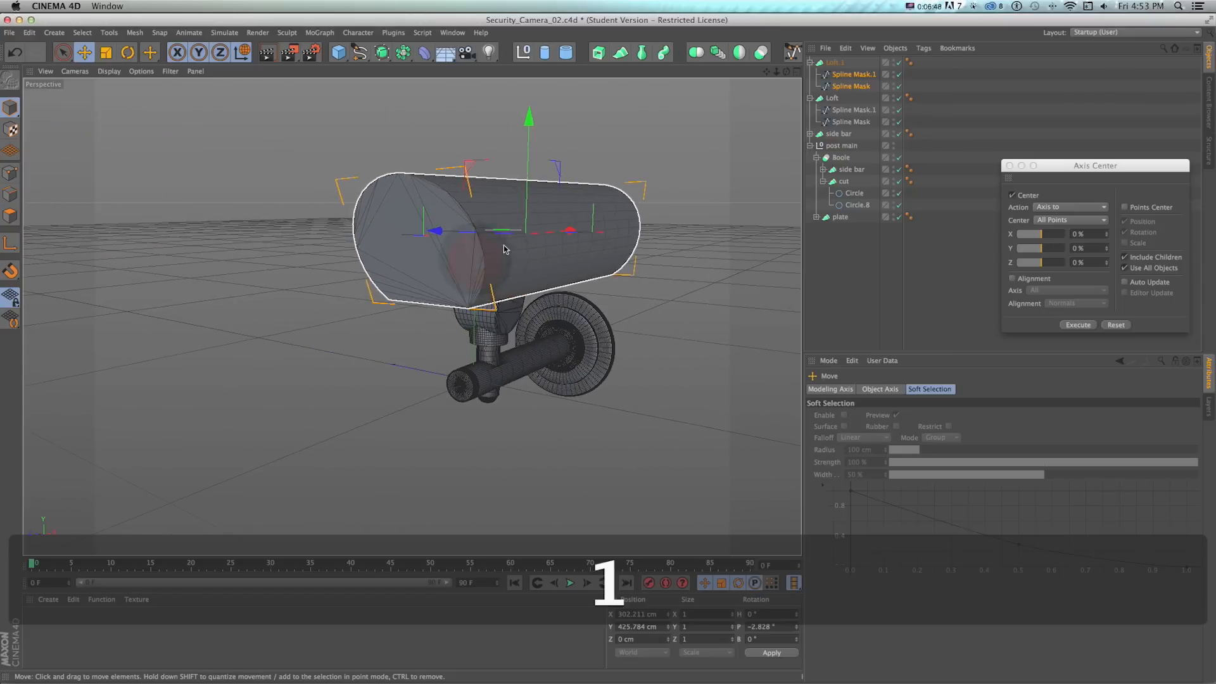
- Duplicate the front profile inside the loft, scale the copy to about 305 by 338 cm, and preview-render the front rim
{"action": "left_click", "coordinate": [842, 88]}
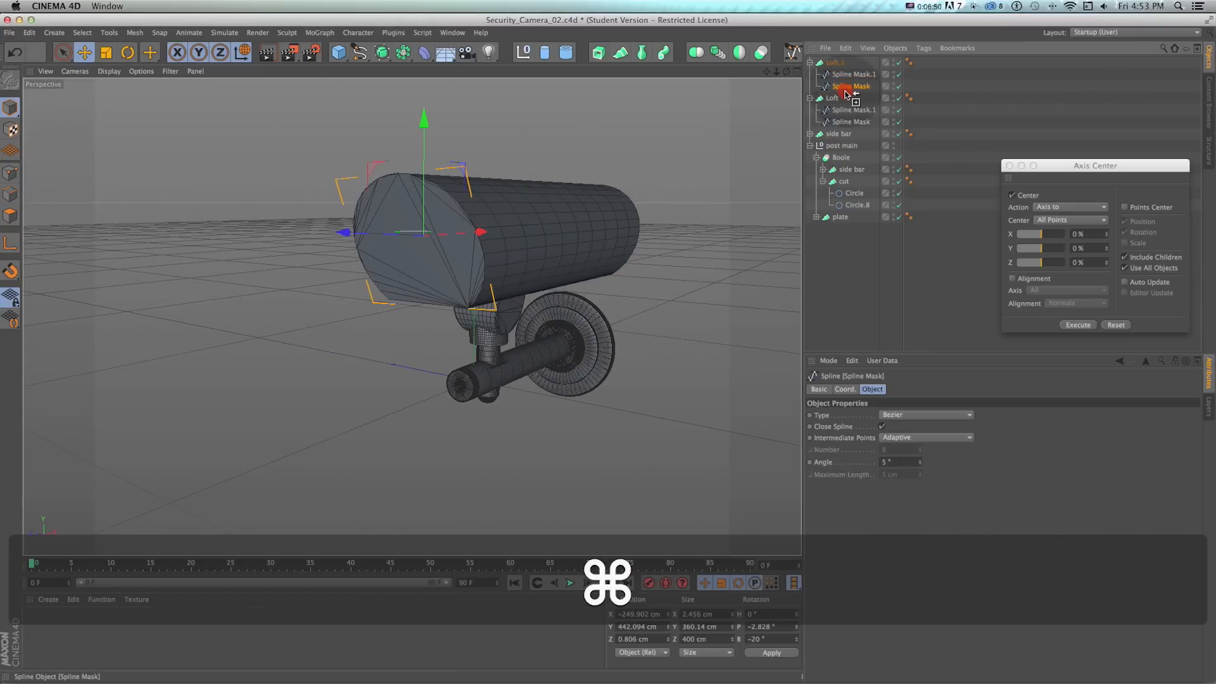
{"action": "key", "text": "t"}
{"action": "left_click_drag", "start_coordinate": [506, 228], "coordinate": [476, 226]}
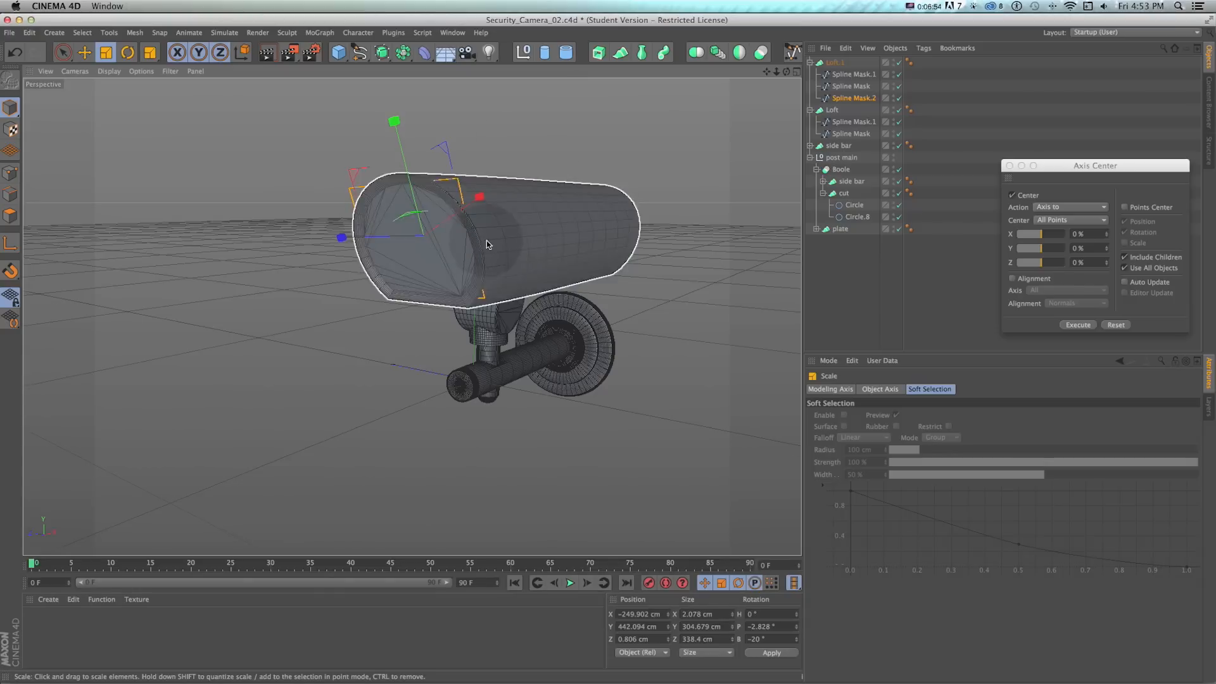
{"action": "scroll", "coordinate": [485, 241], "scroll_direction": "up", "scroll_amount": 5}
{"action": "key", "text": "super+r"}
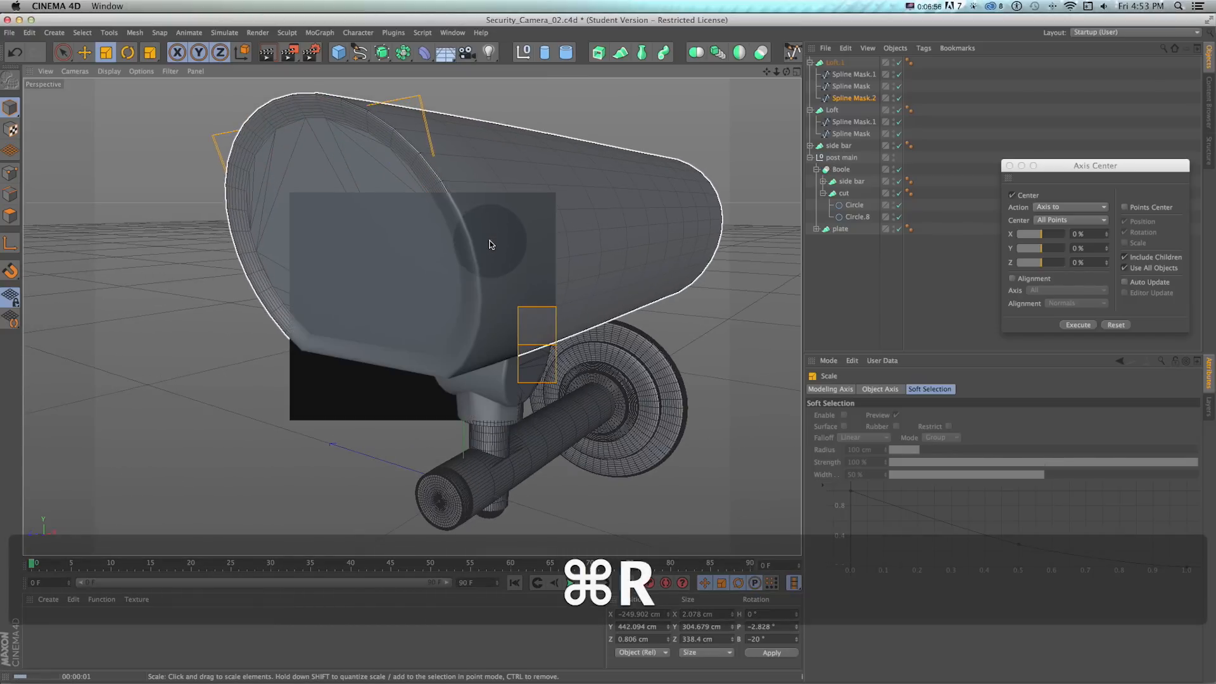
{"action": "left_click", "coordinate": [486, 244]}
- Add a slightly smaller copy of the inner rim profile, and duplicate that one inward to Z about -6.7 cm
{"action": "left_click", "coordinate": [842, 100]}
{"action": "left_click_drag", "start_coordinate": [842, 99], "coordinate": [844, 105], "text": "super"}
{"action": "key", "text": "t"}
{"action": "mouse_move", "coordinate": [570, 178]}
{"action": "left_mouse_down"}
{"action": "mouse_move", "coordinate": [478, 198]}
{"action": "mouse_move", "coordinate": [545, 179]}
{"action": "left_mouse_up"}
{"action": "left_click_drag", "start_coordinate": [842, 110], "coordinate": [839, 118], "text": "super"}
{"action": "key", "text": "e"}
{"action": "left_click_drag", "start_coordinate": [285, 228], "coordinate": [370, 211]}
- Duplicate the recessed profile, scale the copy down to about 261 by 290 cm, and preview-render the stepped opening
{"action": "key", "text": "t"}
{"action": "left_click_drag", "start_coordinate": [836, 121], "coordinate": [841, 127], "text": "super"}
{"action": "key", "text": "e"}
{"action": "key", "text": "super+z"}
{"action": "key", "text": "t"}
{"action": "mouse_move", "coordinate": [480, 186]}
{"action": "left_mouse_down"}
{"action": "mouse_move", "coordinate": [457, 193]}
{"action": "mouse_move", "coordinate": [470, 194]}
{"action": "left_mouse_up"}
{"action": "key", "text": "super+r"}
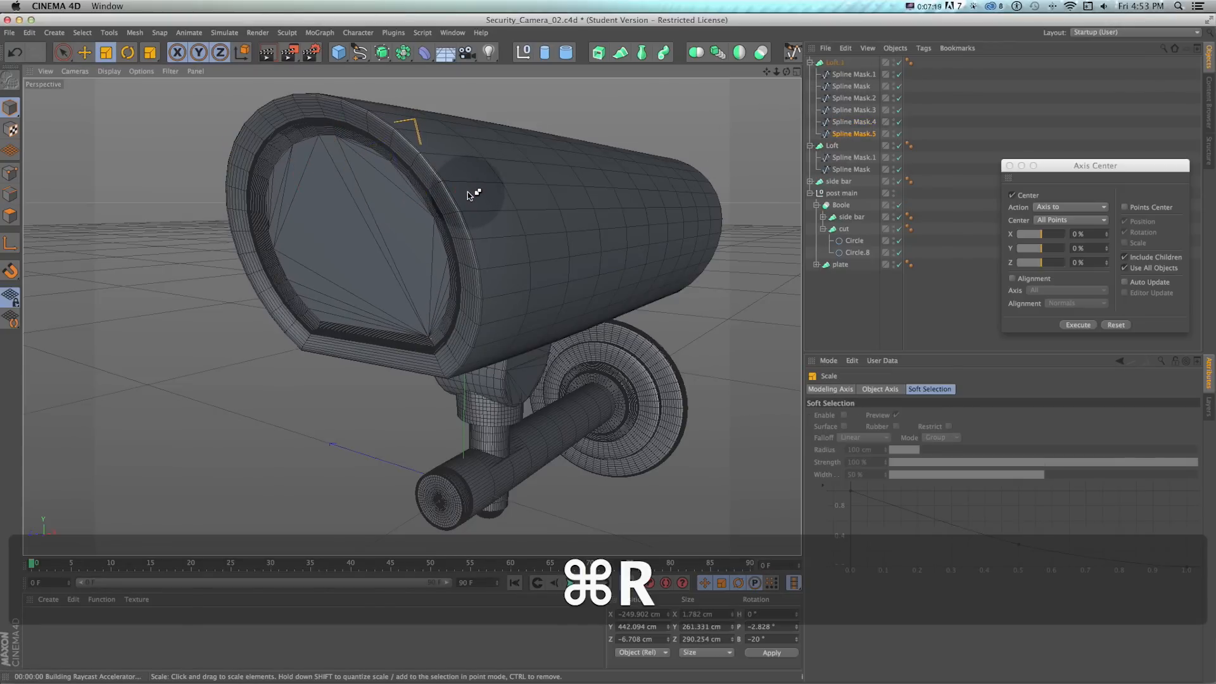
- Duplicate the smallest front profile and push the copy deeper into the body, to Z about -28.7 cm
{"action": "left_click_drag", "start_coordinate": [848, 134], "coordinate": [851, 140], "text": "super"}
{"action": "key", "text": "e"}
{"action": "left_click_drag", "start_coordinate": [299, 228], "coordinate": [330, 228]}
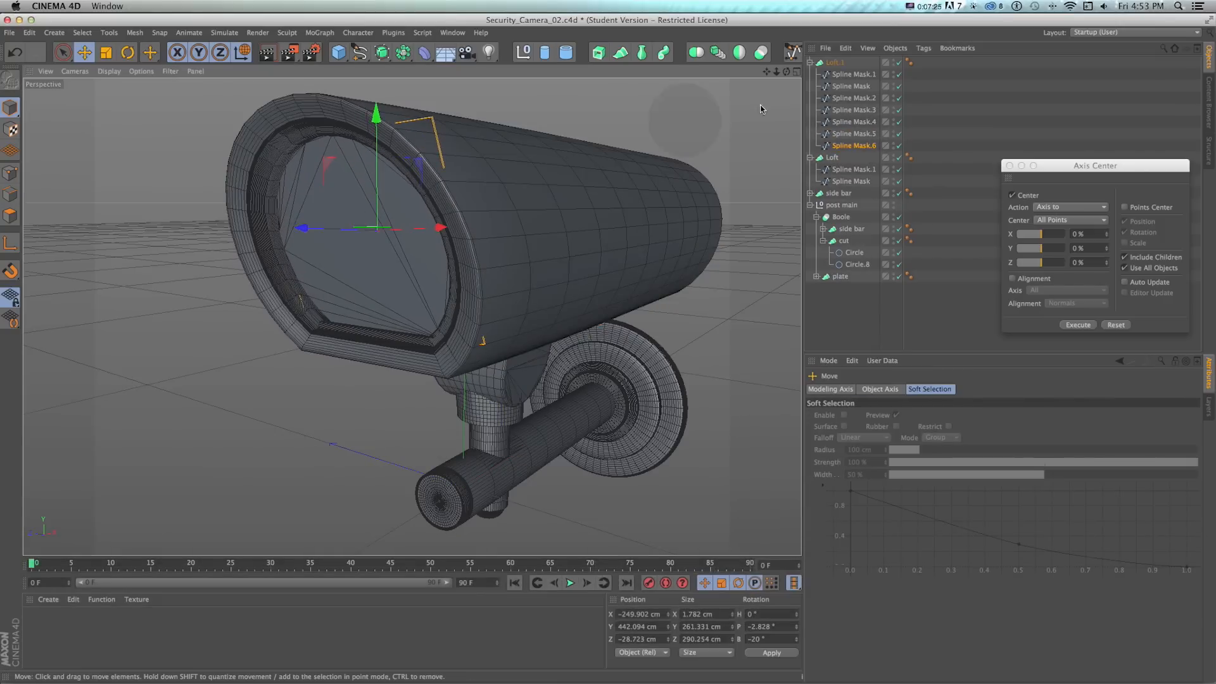
- Duplicate Spline Mask.5 in place and scale the two coincident profiles together to refine the inner edge
{"action": "left_click_drag", "start_coordinate": [838, 134], "coordinate": [838, 139], "text": "super"}
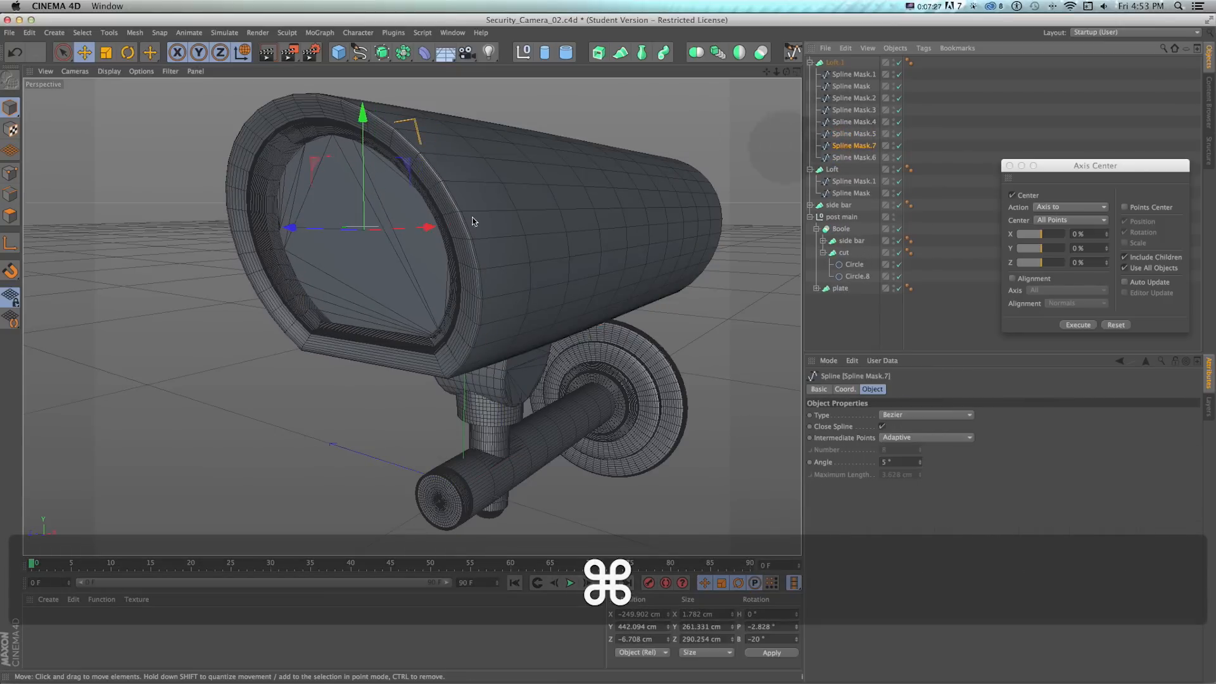
{"action": "scroll", "coordinate": [317, 221], "scroll_direction": "up", "scroll_amount": 5}
{"action": "left_click_drag", "start_coordinate": [334, 230], "coordinate": [432, 277], "text": "alt"}
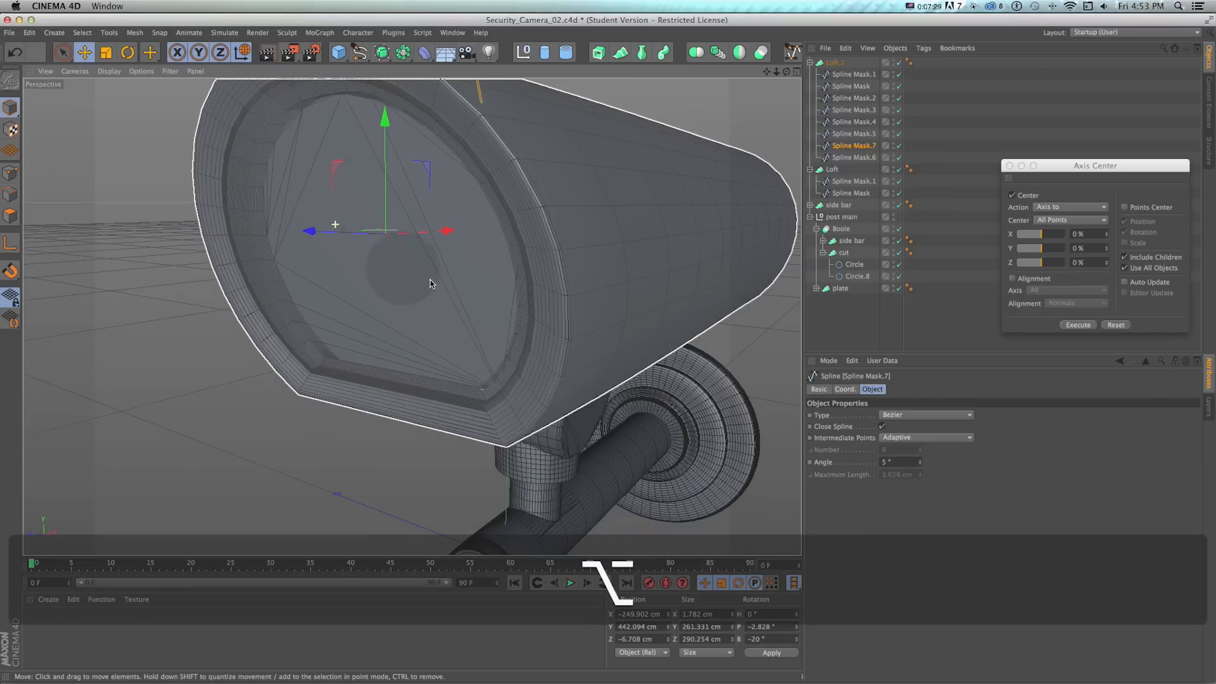
{"action": "left_click", "coordinate": [853, 133]}
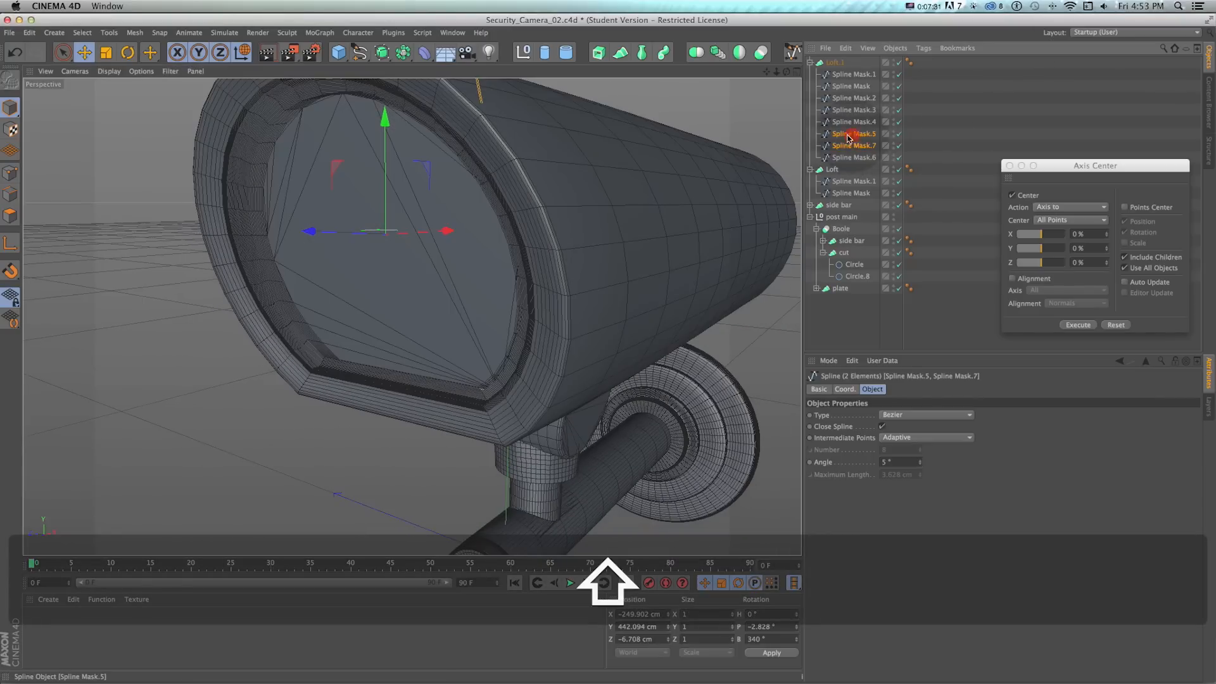
{"action": "key", "text": "t"}
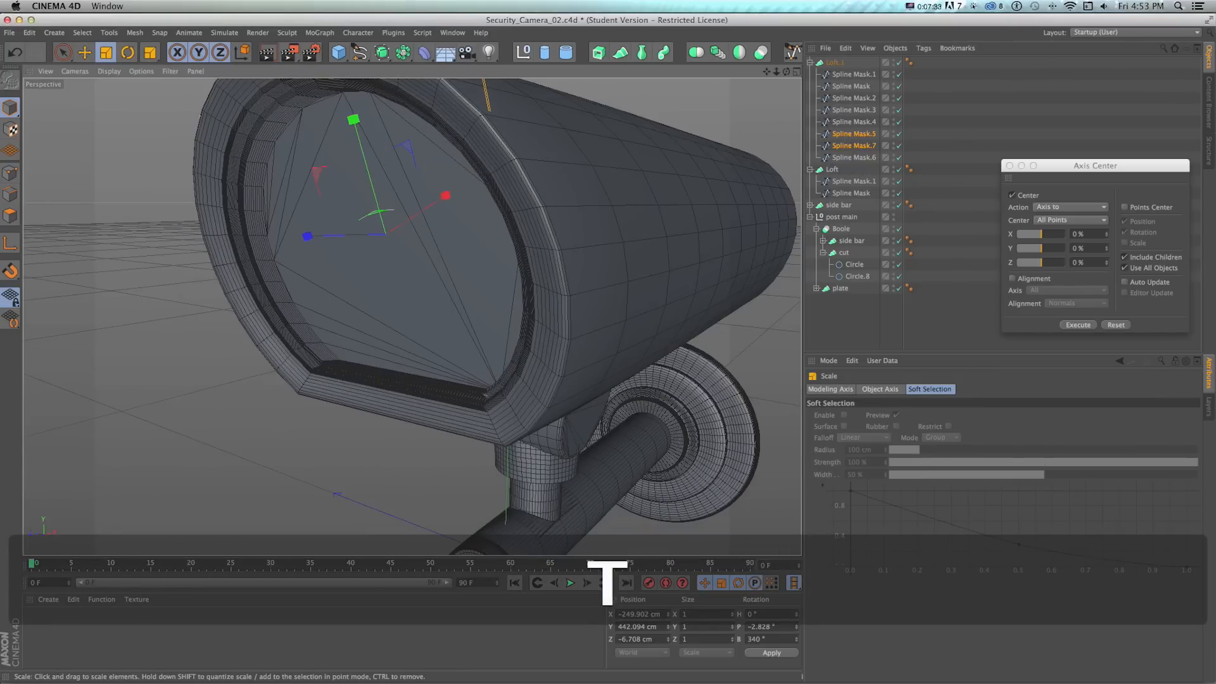
{"action": "left_click_drag", "start_coordinate": [1212, 44], "coordinate": [1215, 70]}
{"action": "left_click", "coordinate": [479, 234]}
{"action": "scroll", "coordinate": [505, 217], "scroll_direction": "down", "scroll_amount": 5}
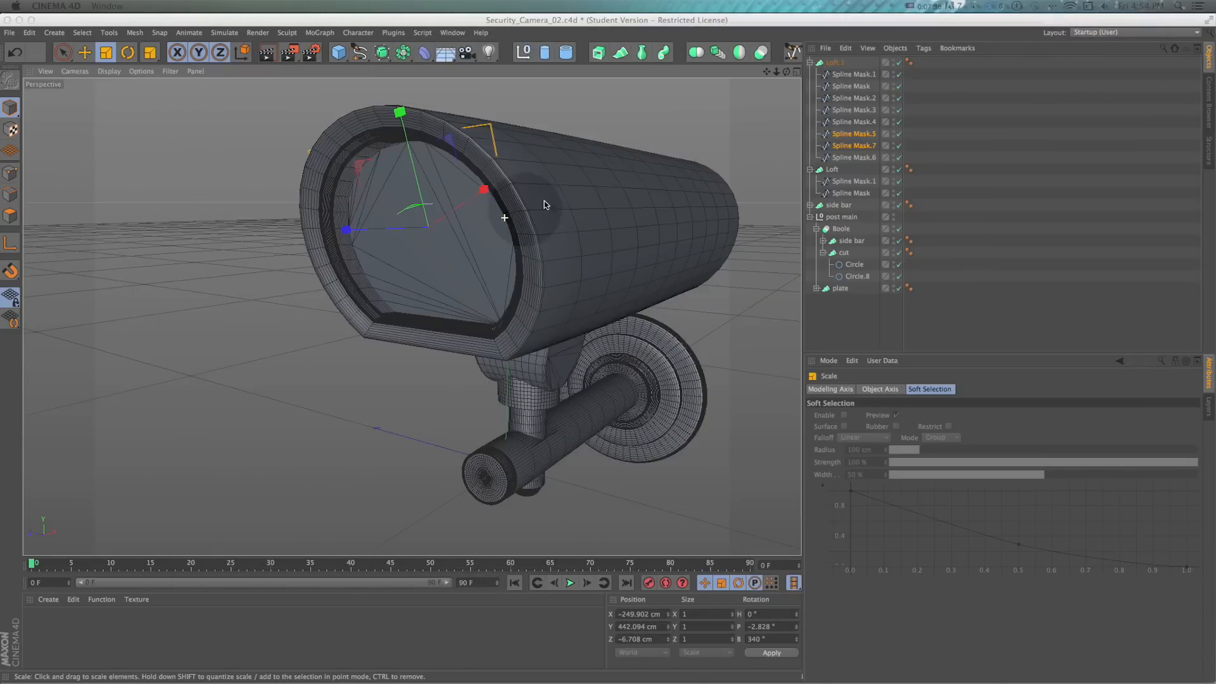
- Set the camera body loft's Mesh Subdivision U to 60
{"action": "left_click", "coordinate": [833, 63]}
{"action": "left_click", "coordinate": [871, 389]}
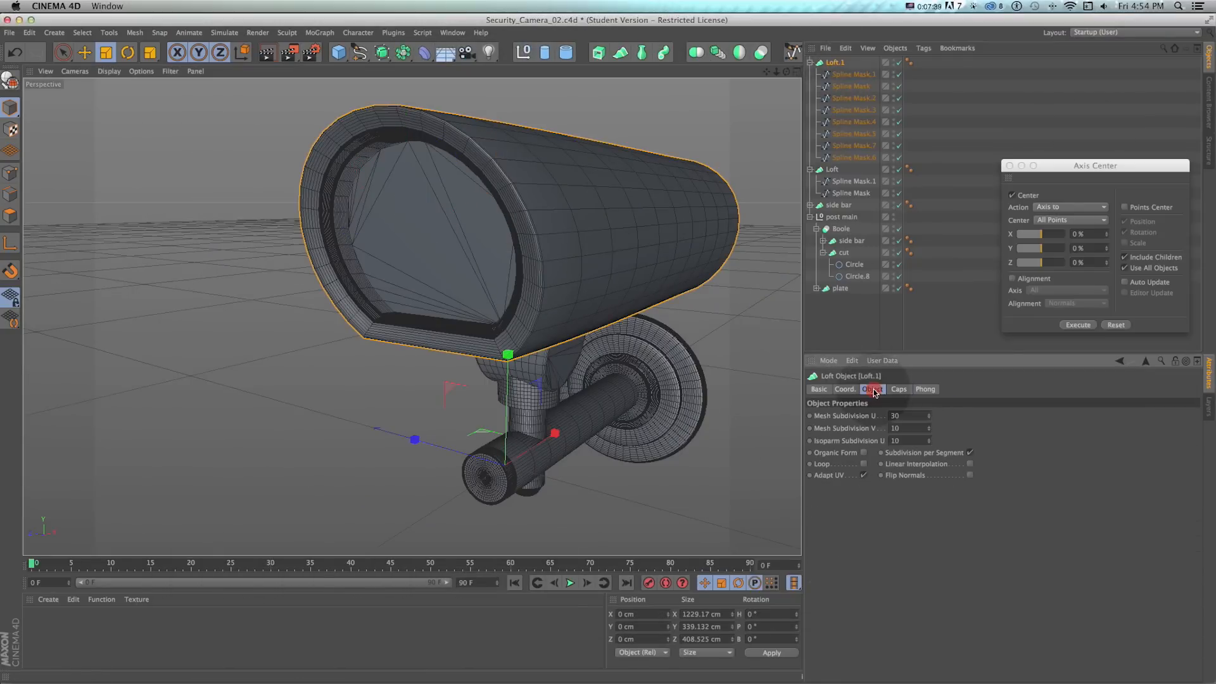
{"action": "left_click", "coordinate": [910, 415]}
{"action": "type", "text": "60"}
{"action": "key", "text": "Return"}
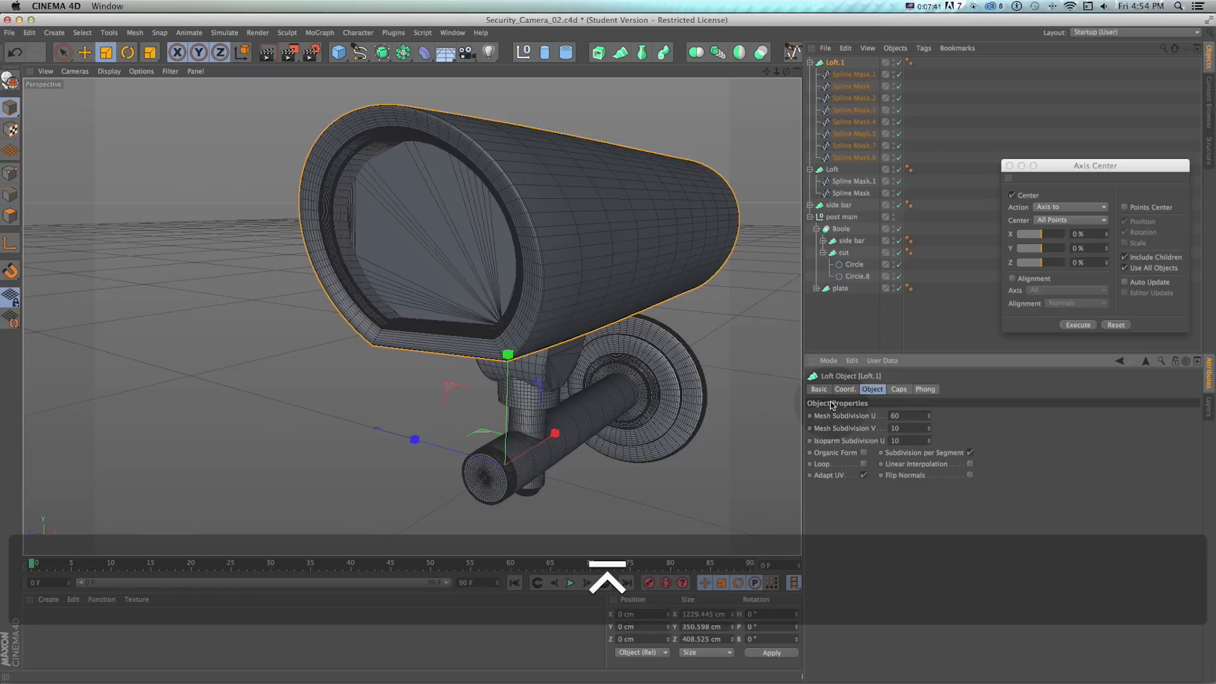
{"action": "mouse_move", "coordinate": [514, 259]}
{"action": "left_mouse_down", "text": "alt"}
{"action": "mouse_move", "coordinate": [613, 296]}
{"action": "mouse_move", "coordinate": [627, 276]}
{"action": "mouse_move", "coordinate": [518, 276]}
{"action": "mouse_move", "coordinate": [658, 261]}
{"action": "mouse_move", "coordinate": [516, 261]}
{"action": "left_mouse_up", "text": "alt"}
- Rename the camera body loft as camera holder
{"action": "key", "text": "1"}
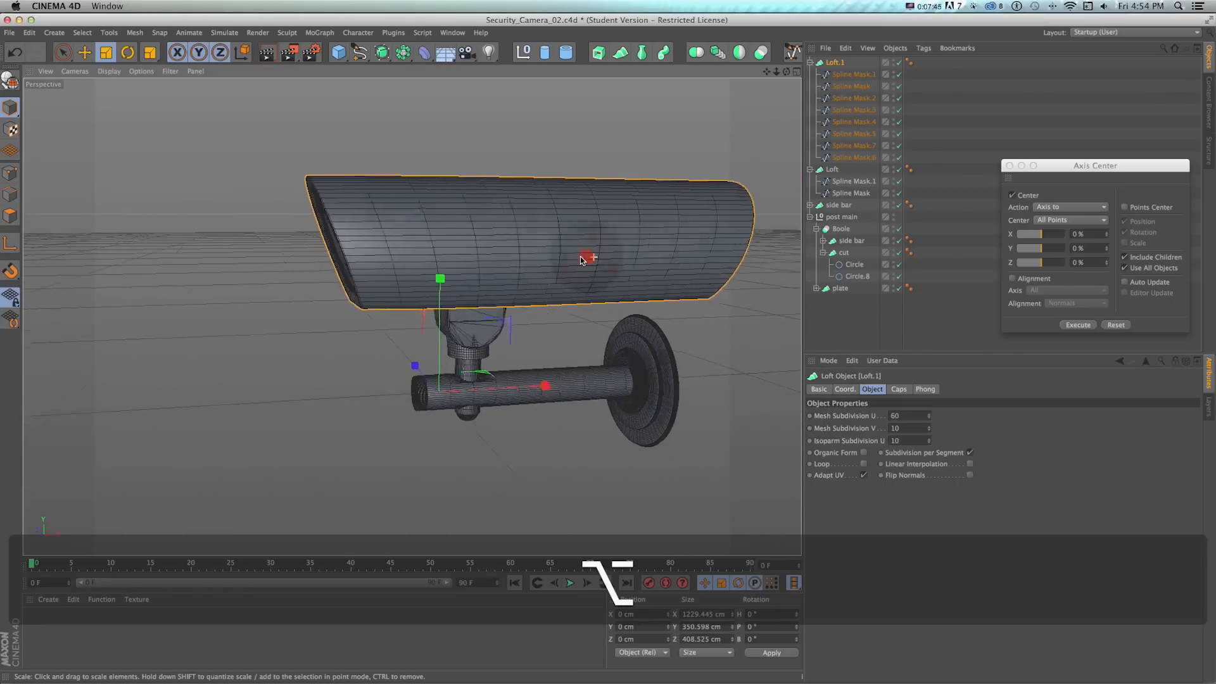
{"action": "left_click_drag", "start_coordinate": [594, 256], "coordinate": [540, 268], "text": "alt"}
{"action": "double_click", "coordinate": [839, 63]}
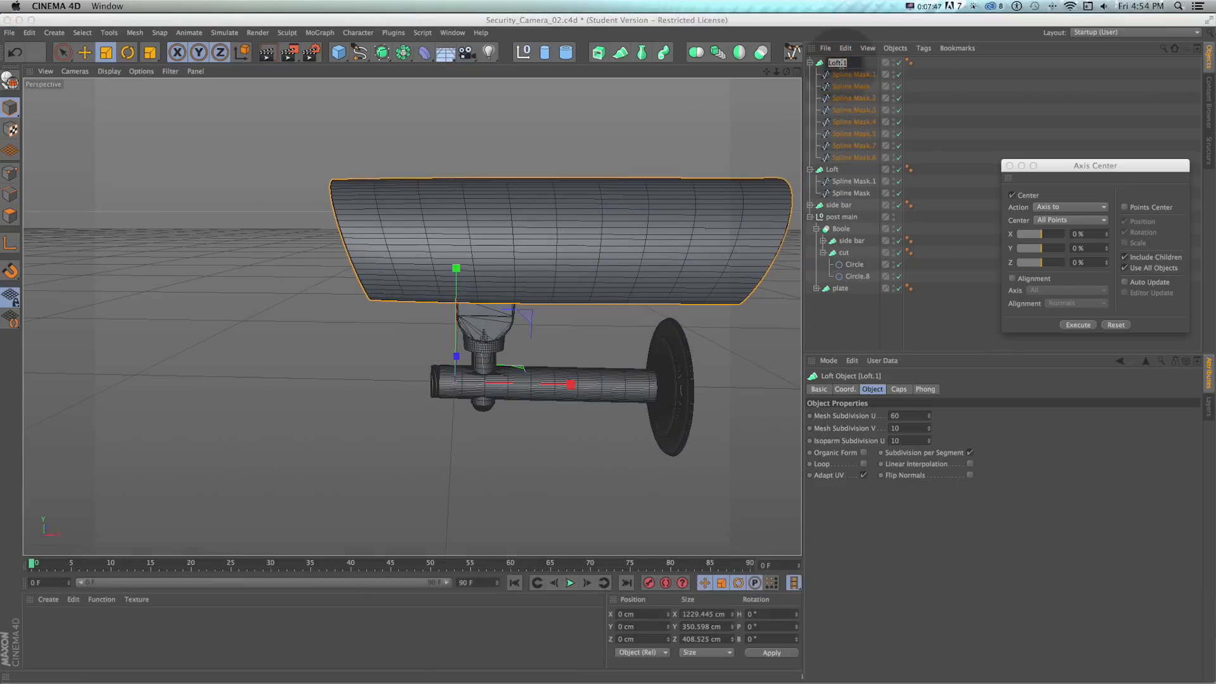
{"action": "type", "text": "camera holder"}
{"action": "key", "text": "Return"}
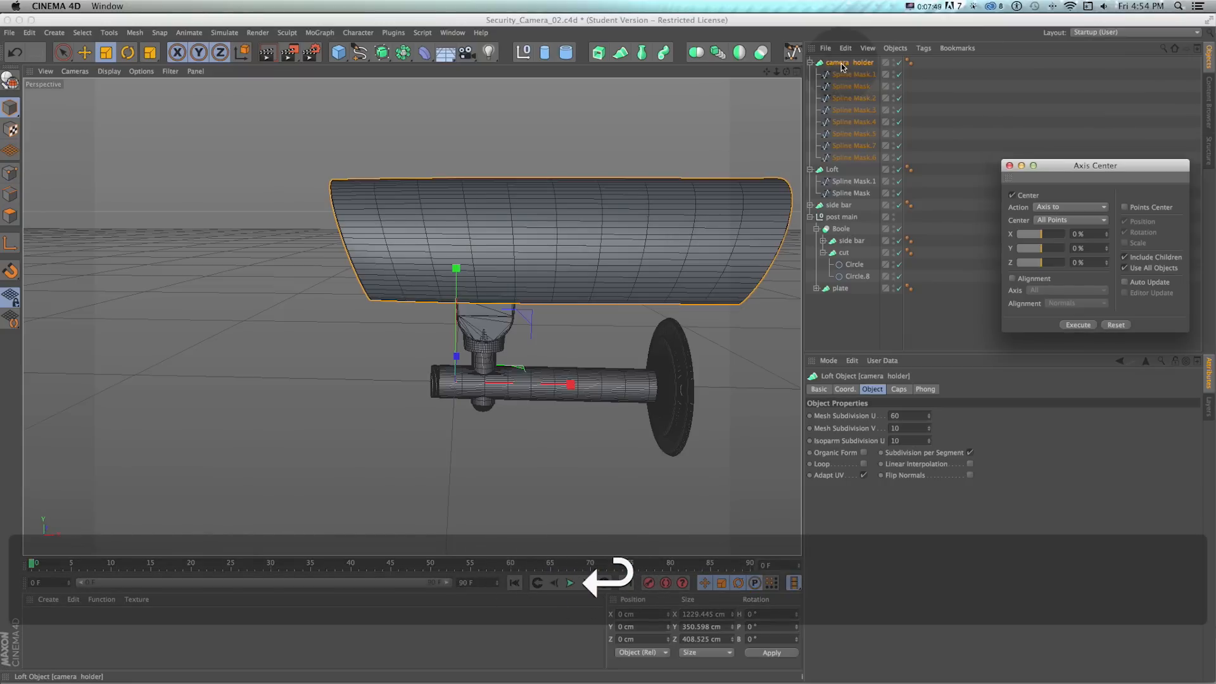
- Center the camera holder's axis on all its points and slide the body along X to about -37.3 cm
{"action": "key", "text": "e"}
{"action": "left_click", "coordinate": [1078, 325]}
{"action": "left_click_drag", "start_coordinate": [629, 246], "coordinate": [517, 243]}
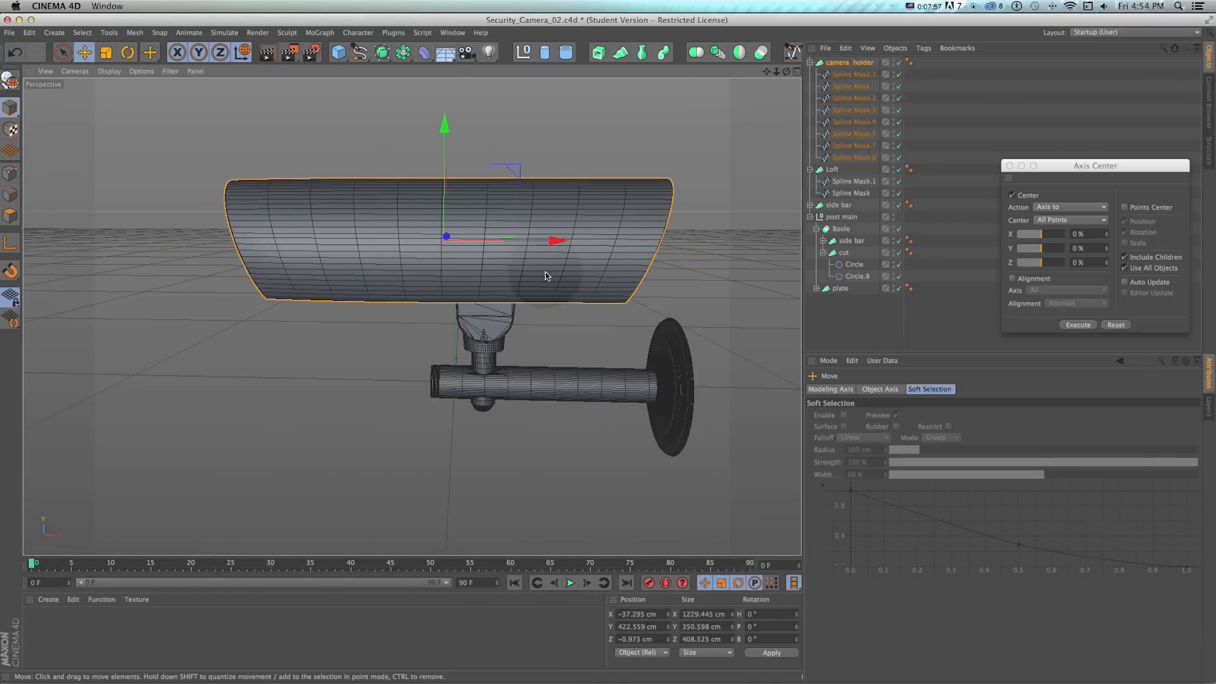
- Check the repositioned camera holder from the front and save the project
{"action": "left_click_drag", "start_coordinate": [430, 293], "coordinate": [494, 280], "text": "alt"}
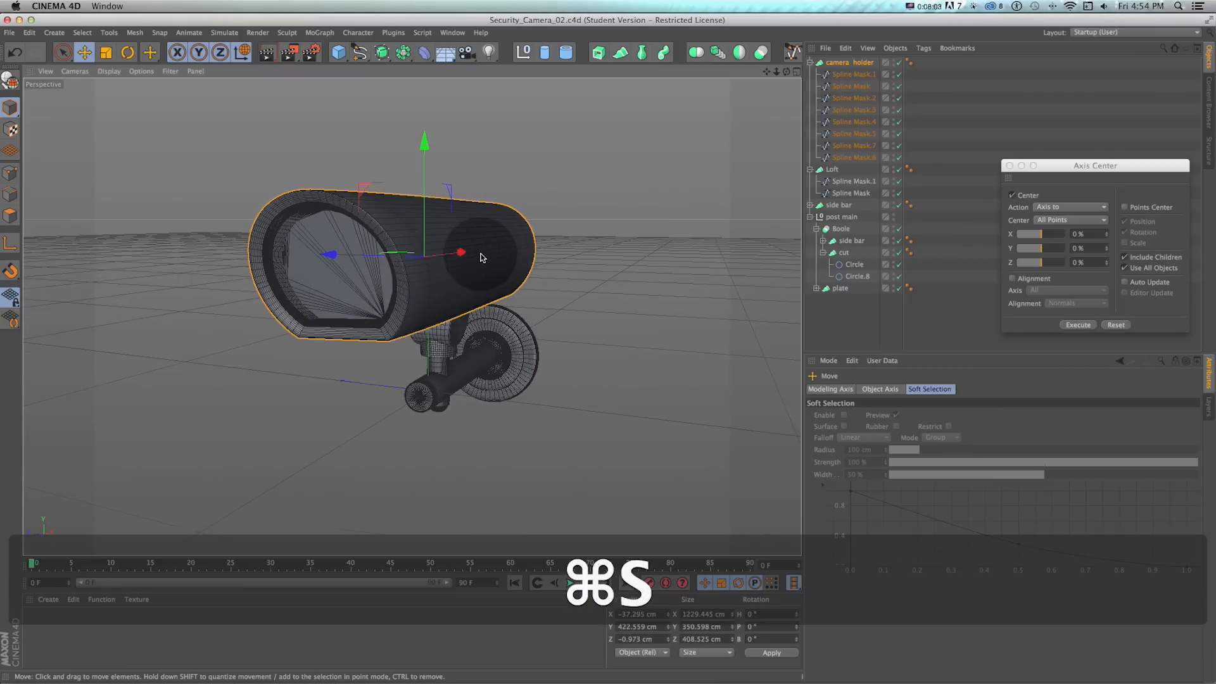
{"action": "left_click_drag", "start_coordinate": [485, 277], "coordinate": [454, 282], "text": "alt"}
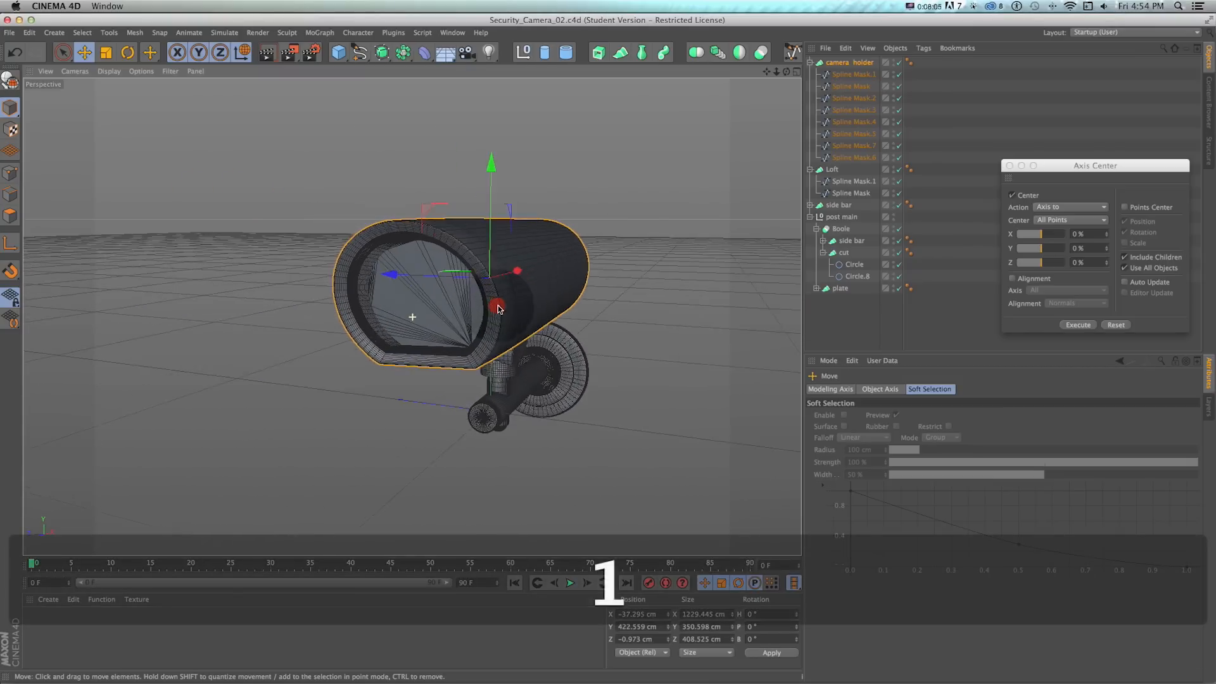
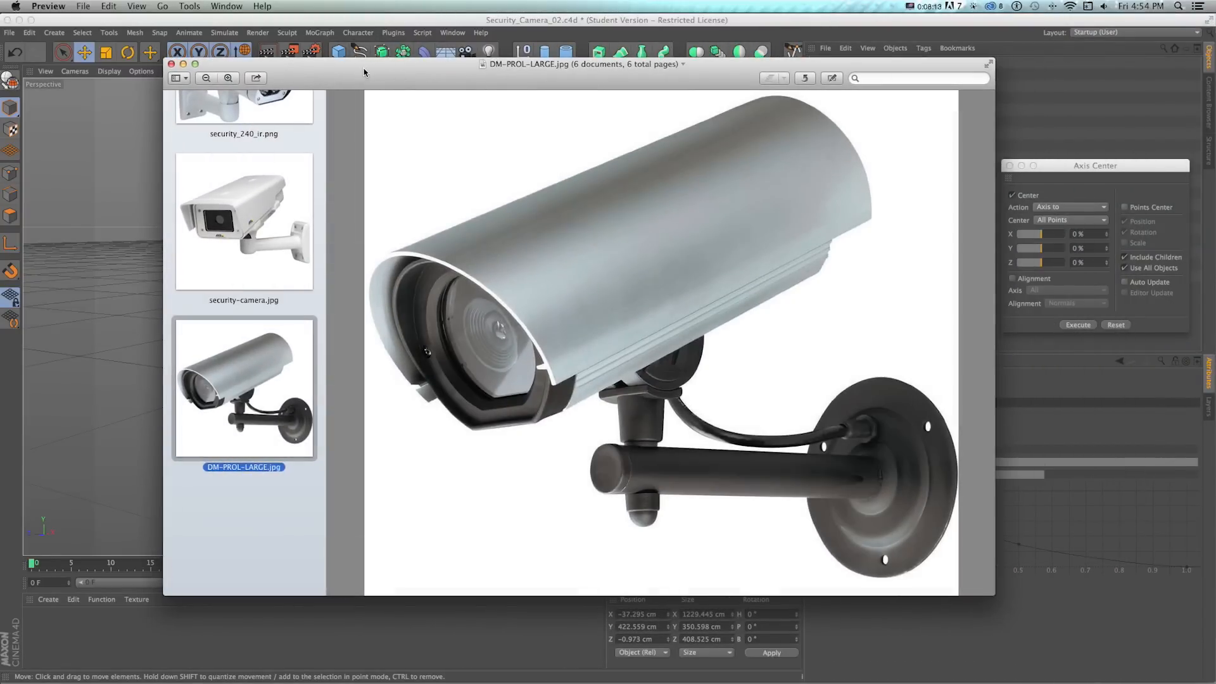
{"action": "key", "text": "super+s"}
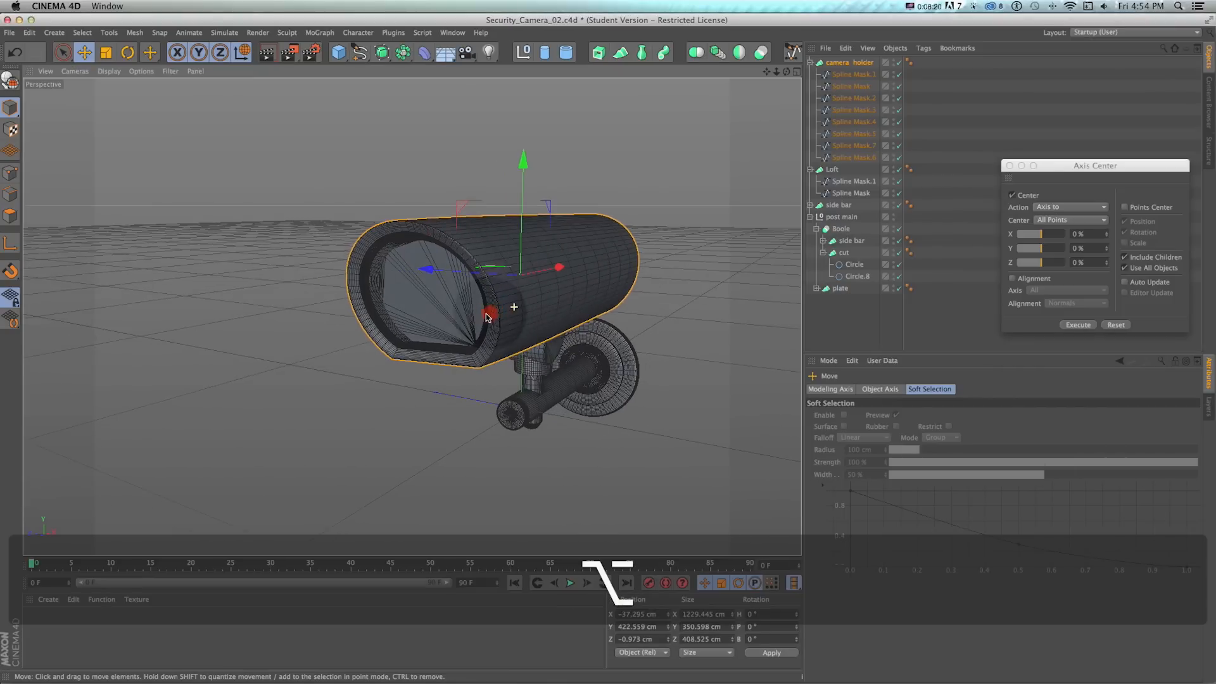
- Rename the remaining Loft below the camera body as pivot bar, collapse both loft hierarchies, and save the project
{"action": "scroll", "coordinate": [487, 316], "scroll_direction": "up", "scroll_amount": 5}
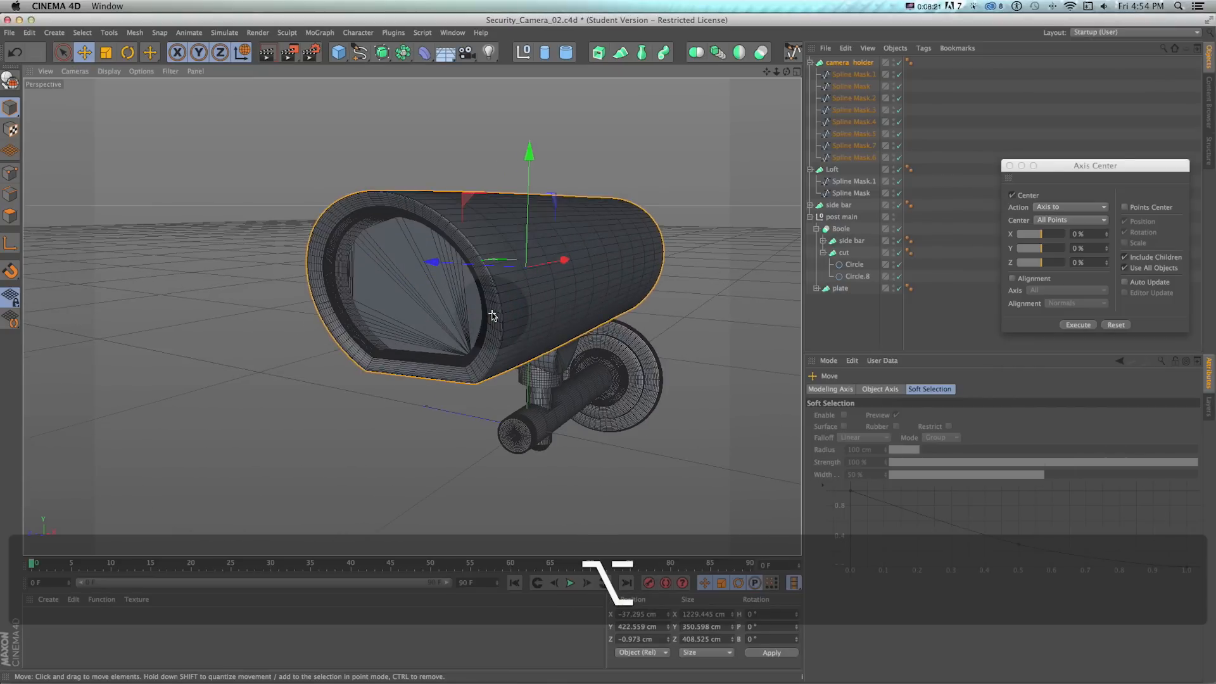
{"action": "left_click", "coordinate": [814, 64]}
{"action": "left_click", "coordinate": [810, 63]}
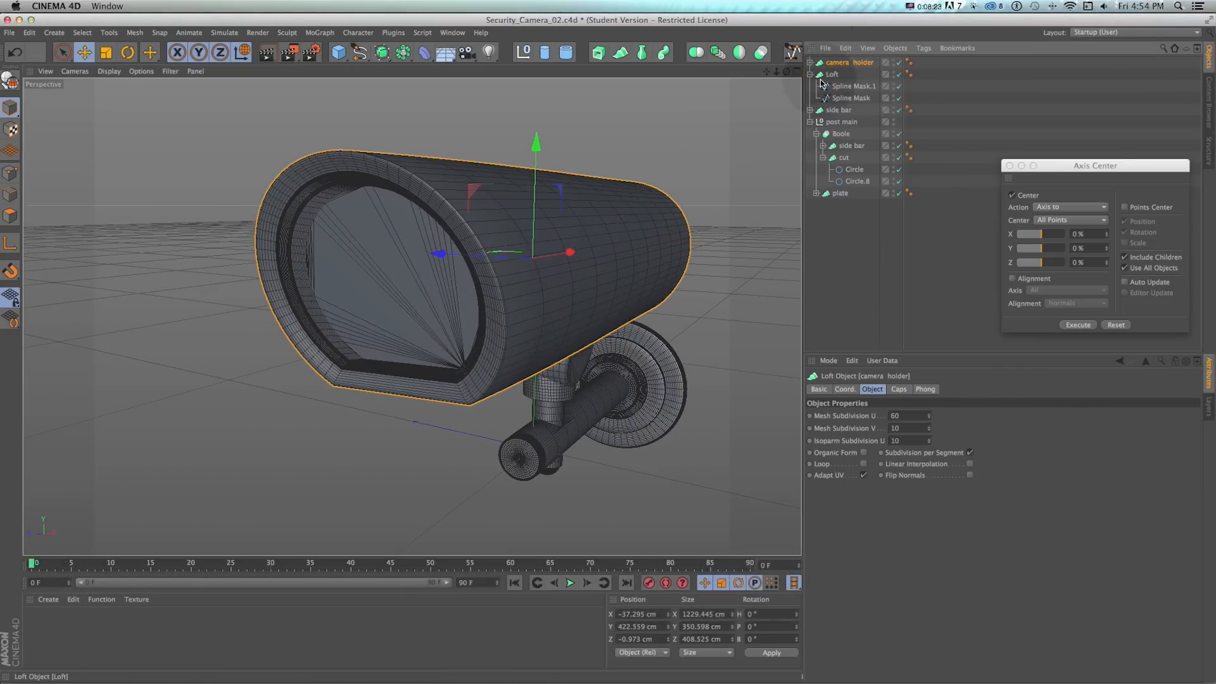
{"action": "left_click", "coordinate": [832, 74]}
{"action": "type", "text": "pivot bar"}
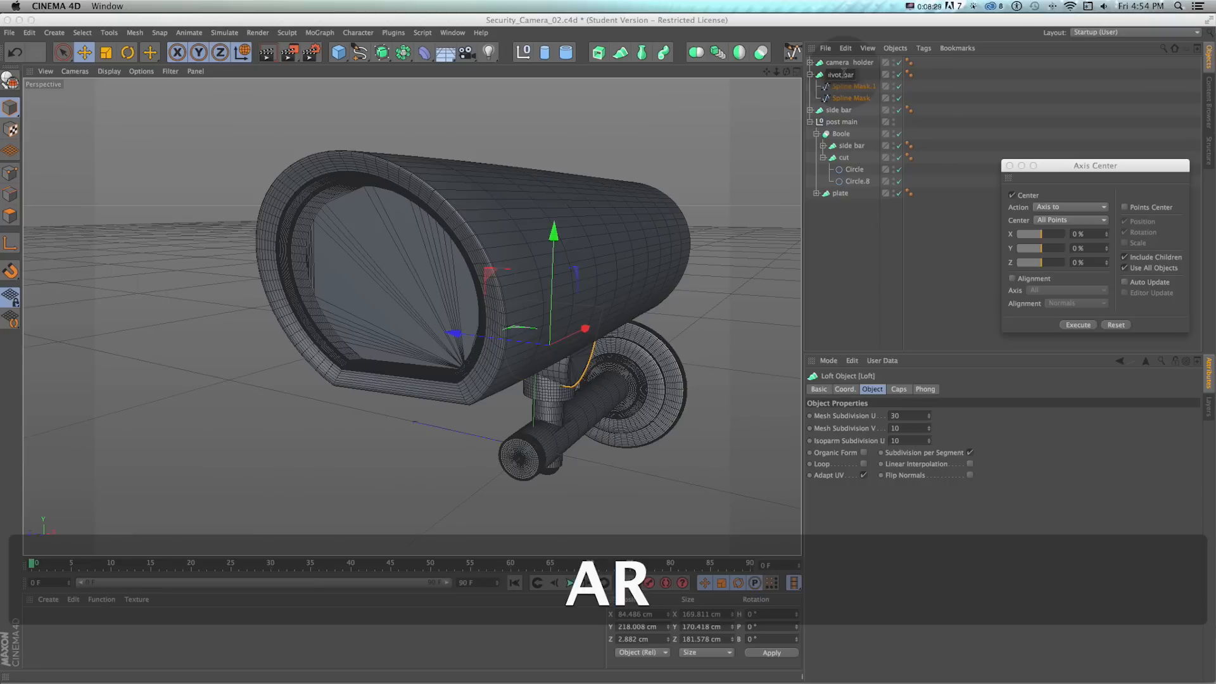
{"action": "key", "text": "Return"}
{"action": "key", "text": "super+s"}
{"action": "left_click", "coordinate": [809, 74]}
- Set the cap type of the camera holder loft to N-gons
{"action": "left_click", "coordinate": [837, 62]}
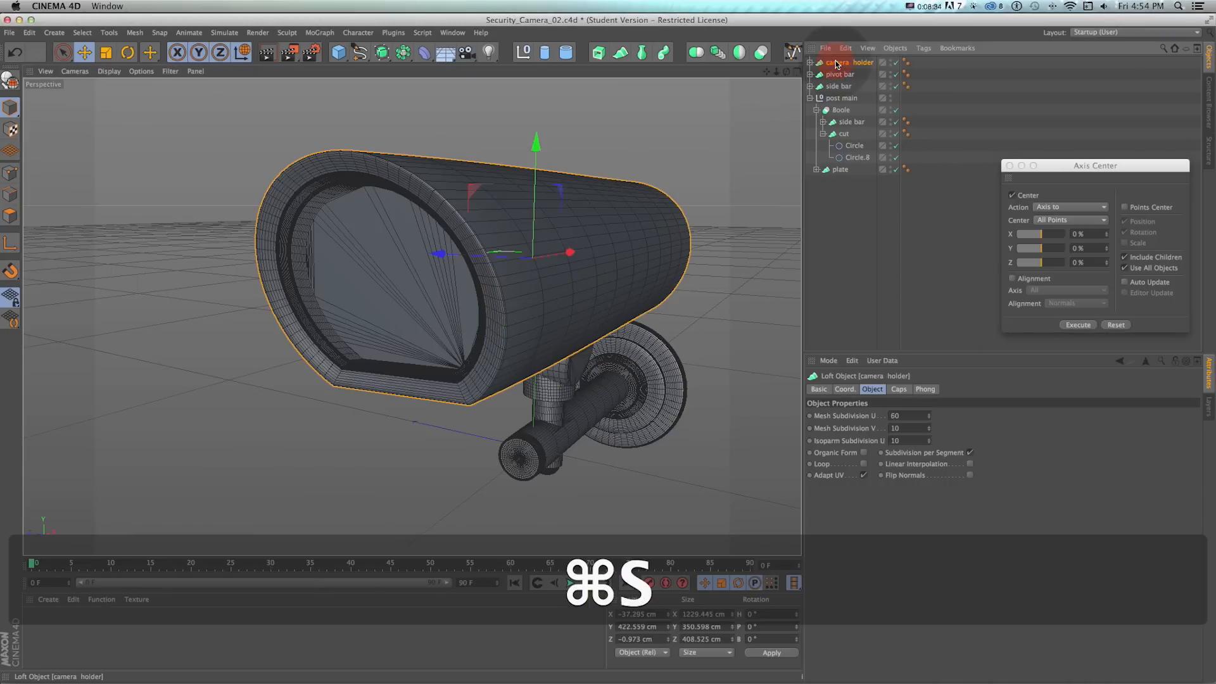
{"action": "left_click", "coordinate": [898, 389]}
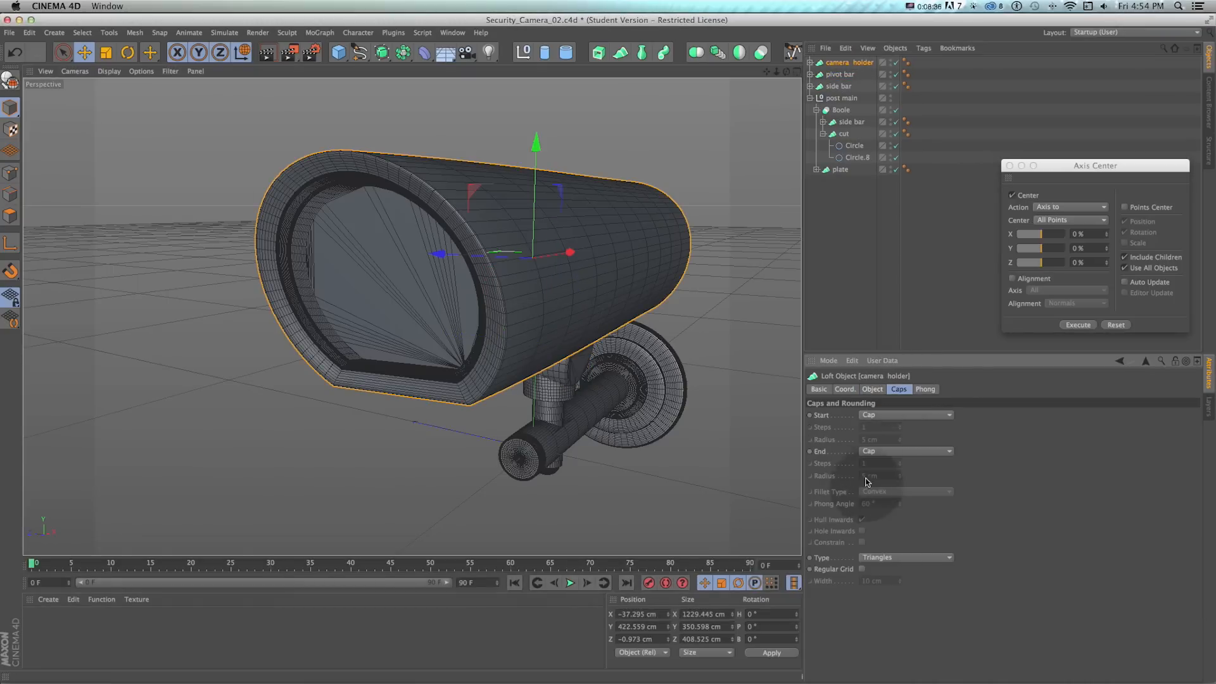
{"action": "left_click", "coordinate": [905, 557]}
{"action": "left_click", "coordinate": [880, 580]}
{"action": "left_click_drag", "start_coordinate": [405, 289], "coordinate": [449, 286], "text": "alt"}
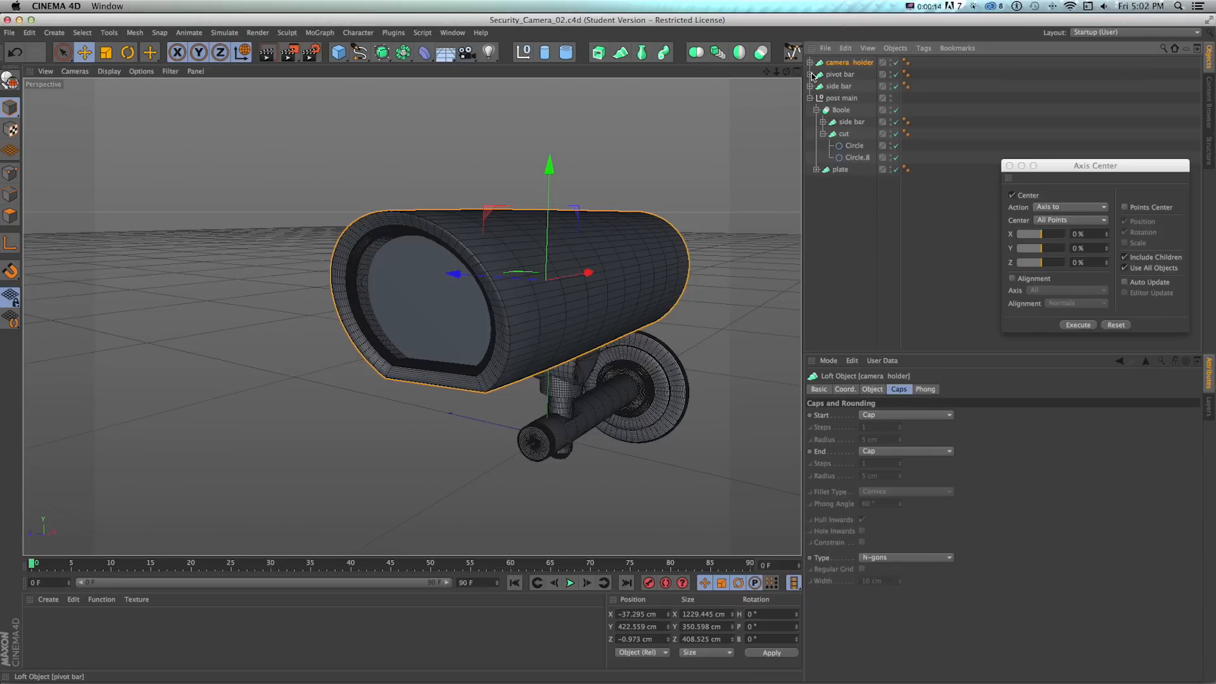
- Duplicate the camera holder, turn off the original, and make the copy an editable polygon object with its caps listed
{"action": "left_click_drag", "start_coordinate": [840, 61], "coordinate": [842, 63], "text": "ctrl"}
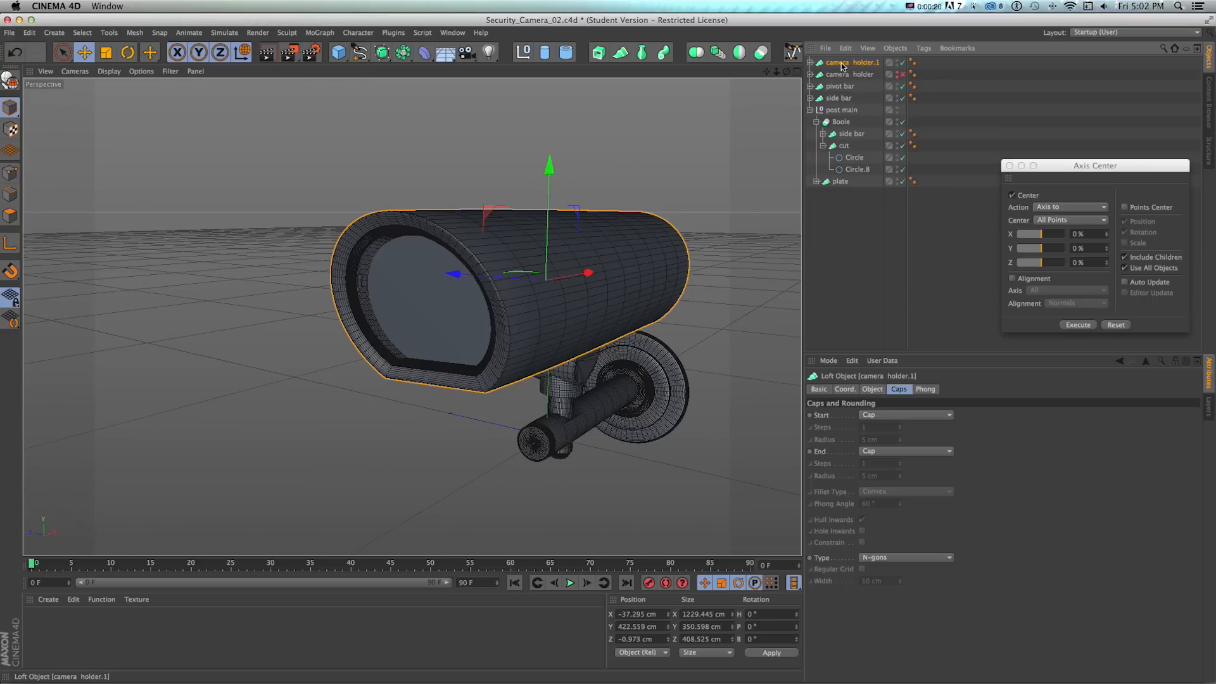
{"action": "key", "text": "c"}
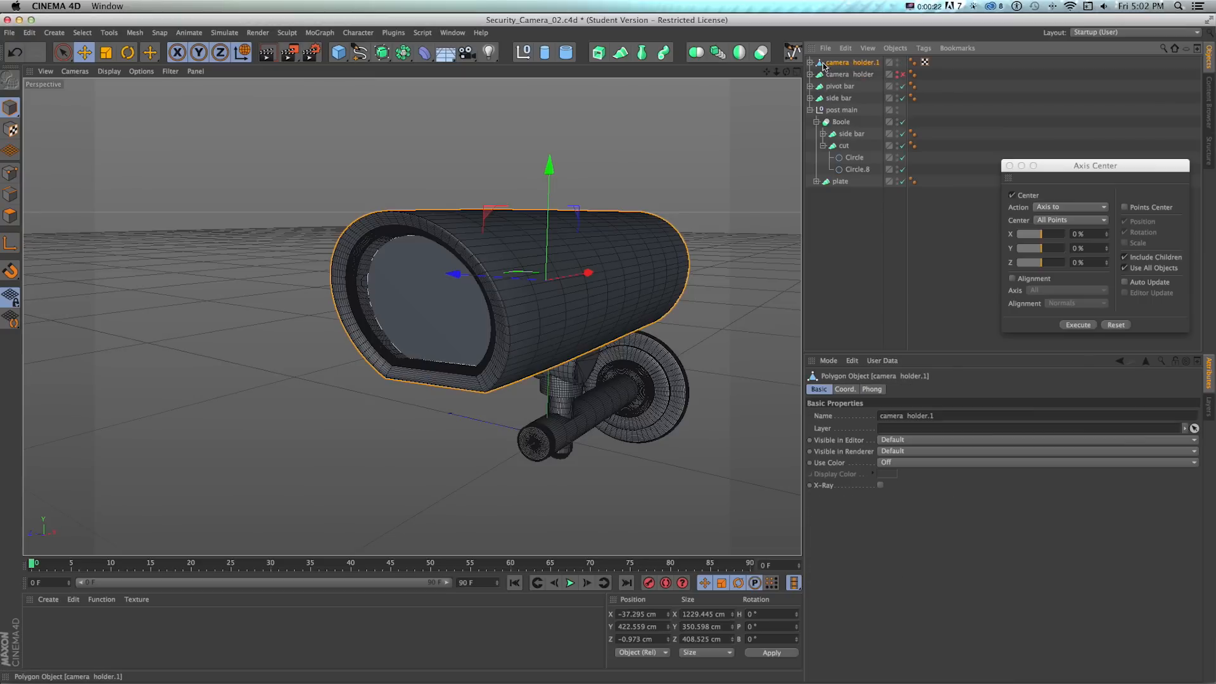
{"action": "left_click", "coordinate": [810, 62]}
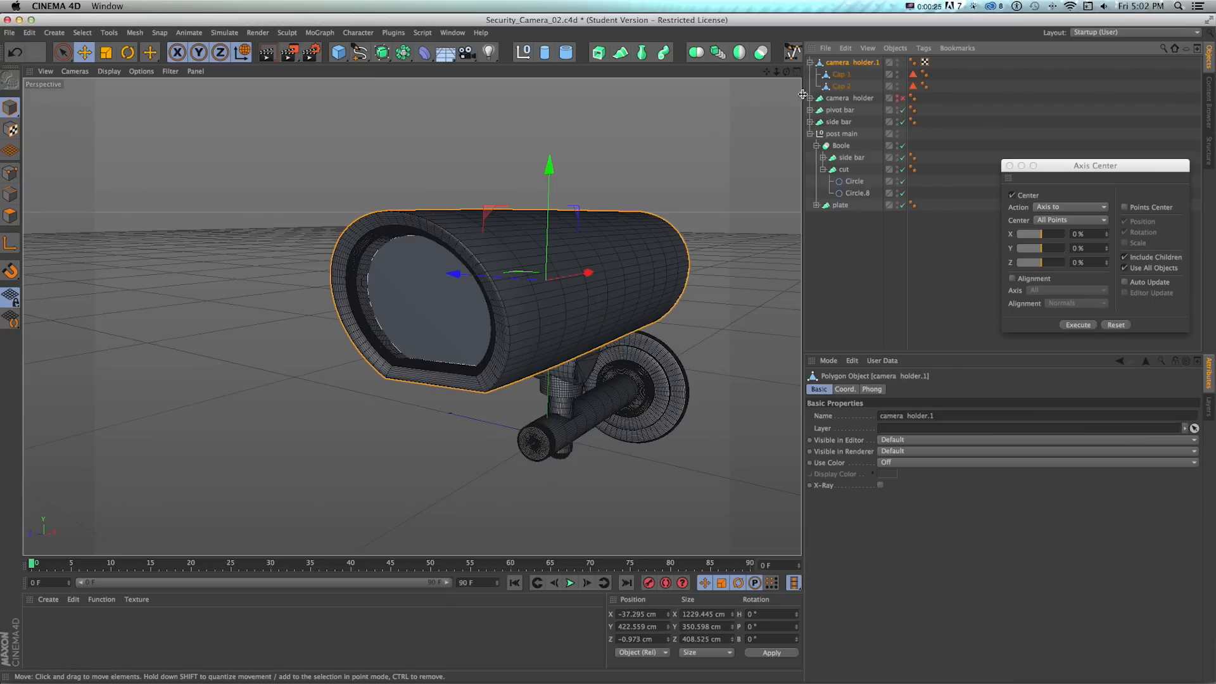
- Delete the polygon selection tags from Cap 1 and Cap 2 and the UVW tag from camera holder.1
{"action": "left_click", "coordinate": [842, 75]}
{"action": "left_click", "coordinate": [453, 297]}
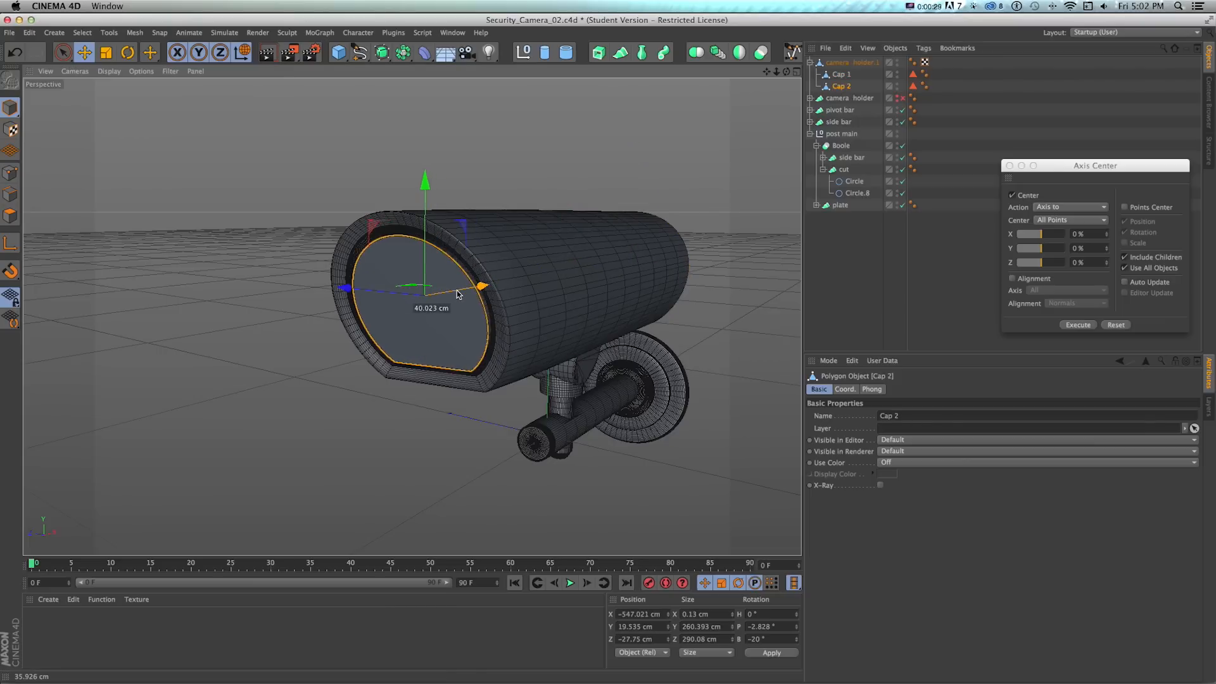
{"action": "left_click", "coordinate": [912, 74]}
{"action": "left_click", "coordinate": [913, 86], "text": "shift"}
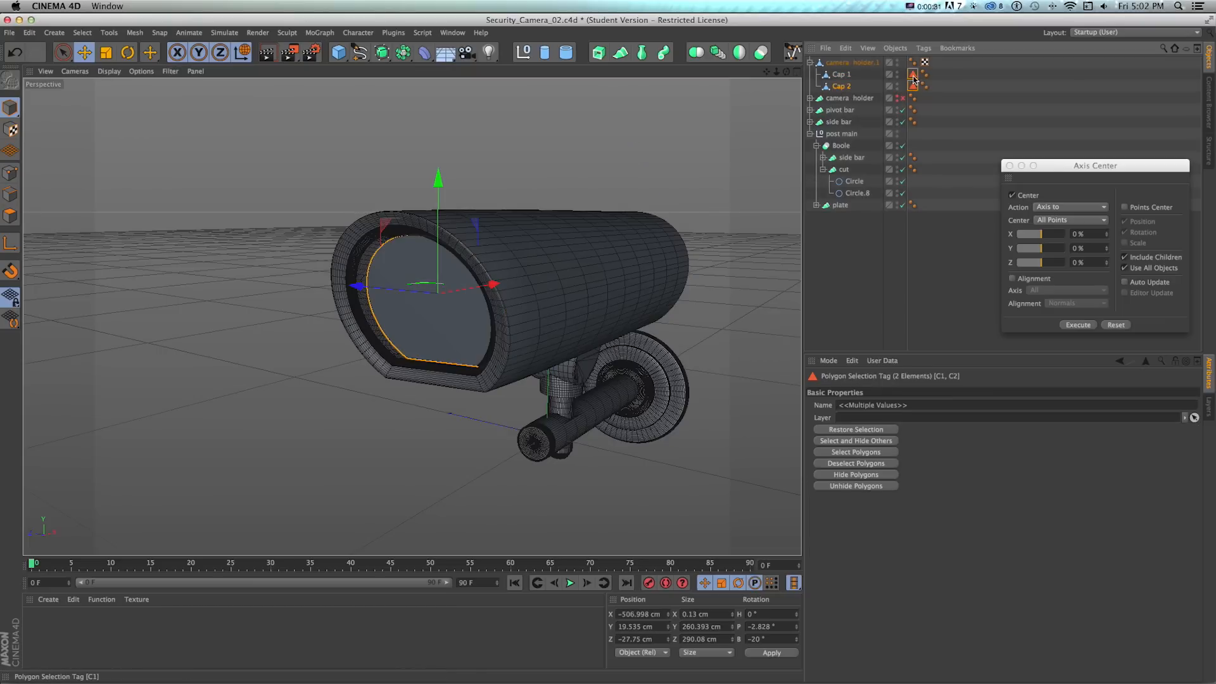
{"action": "left_click", "coordinate": [927, 67]}
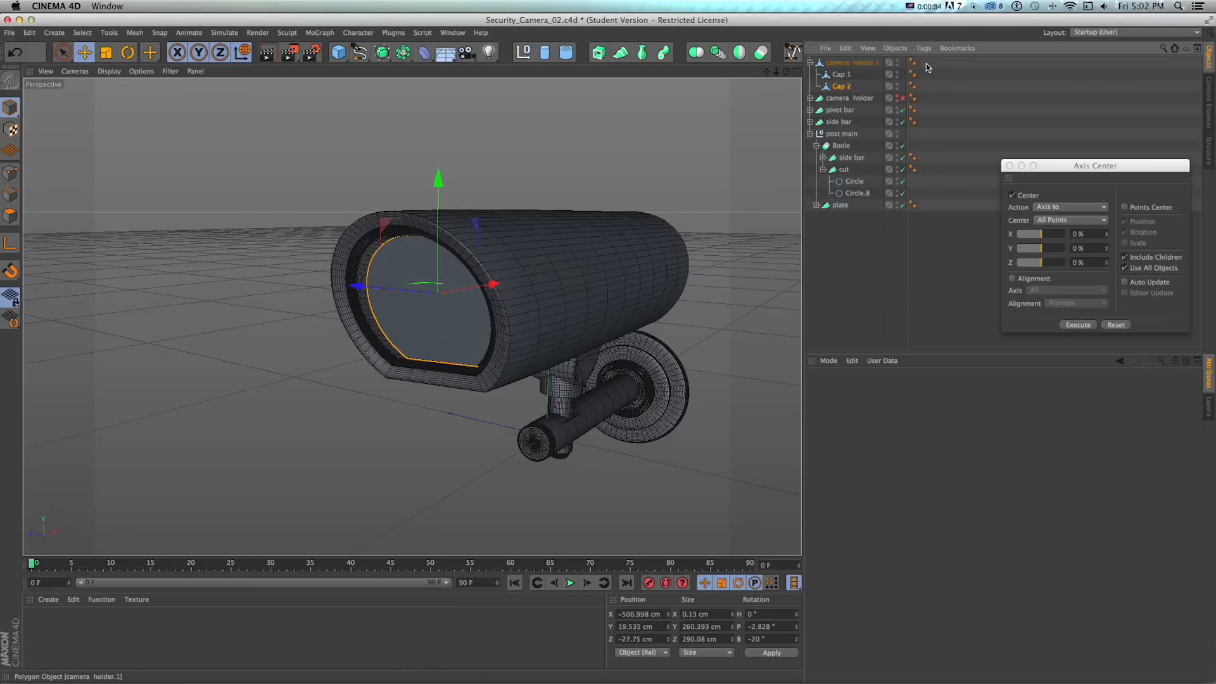
- Create a material named main and give it a dark grey color of RGB 49, 49, 49
{"action": "double_click", "coordinate": [42, 620]}
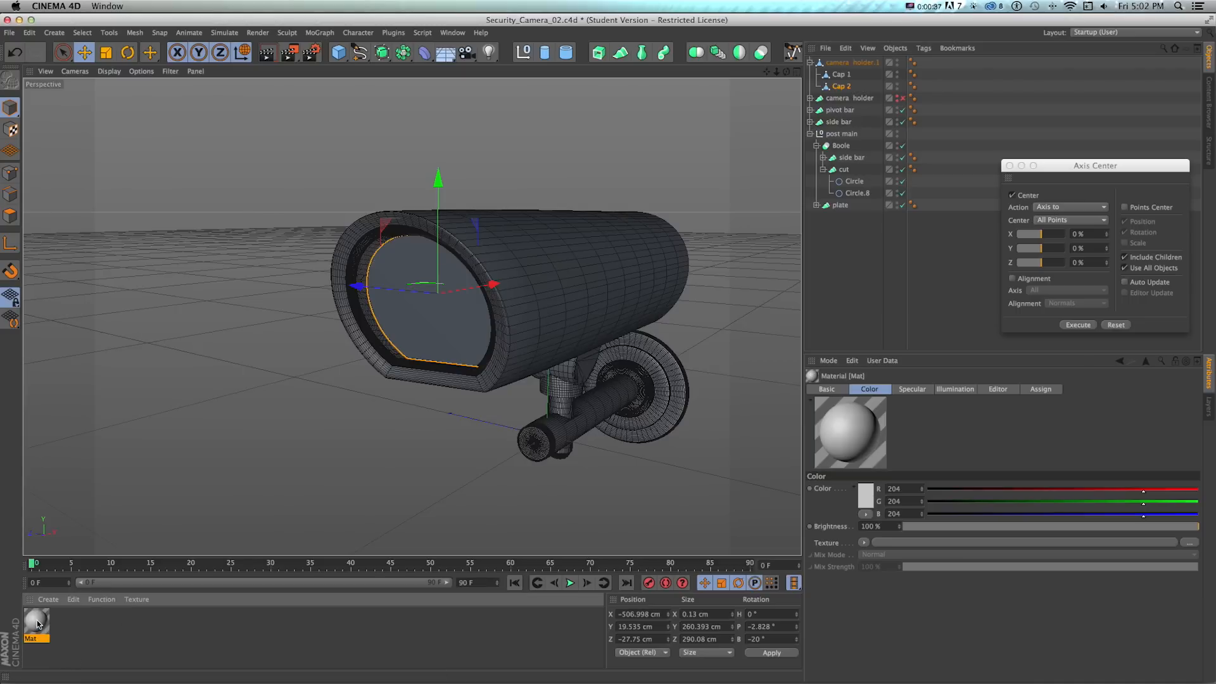
{"action": "double_click", "coordinate": [37, 621]}
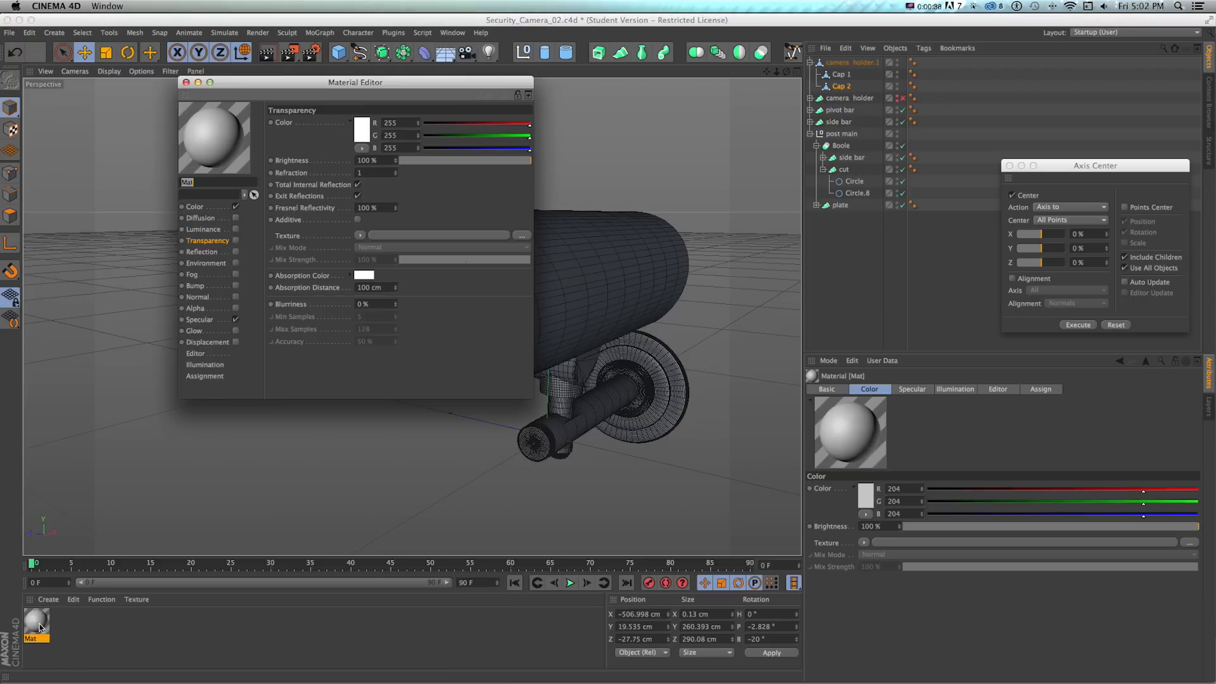
{"action": "left_click", "coordinate": [197, 207]}
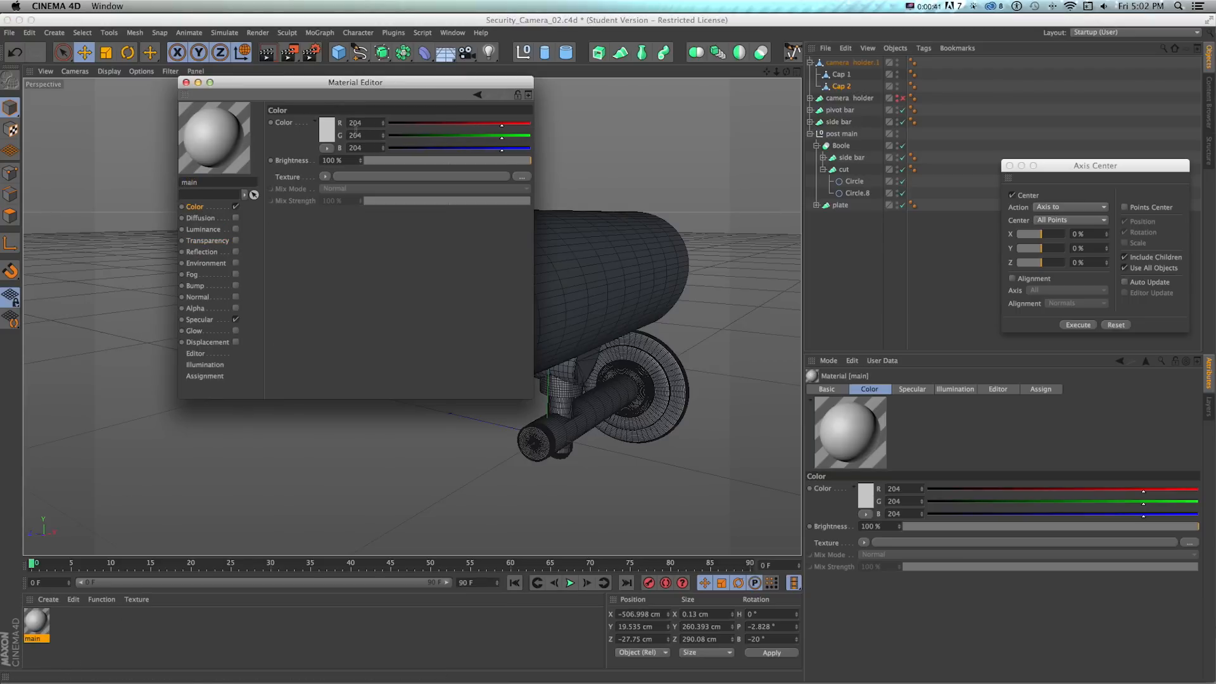
{"action": "left_click", "coordinate": [332, 135]}
{"action": "left_click_drag", "start_coordinate": [283, 130], "coordinate": [261, 149]}
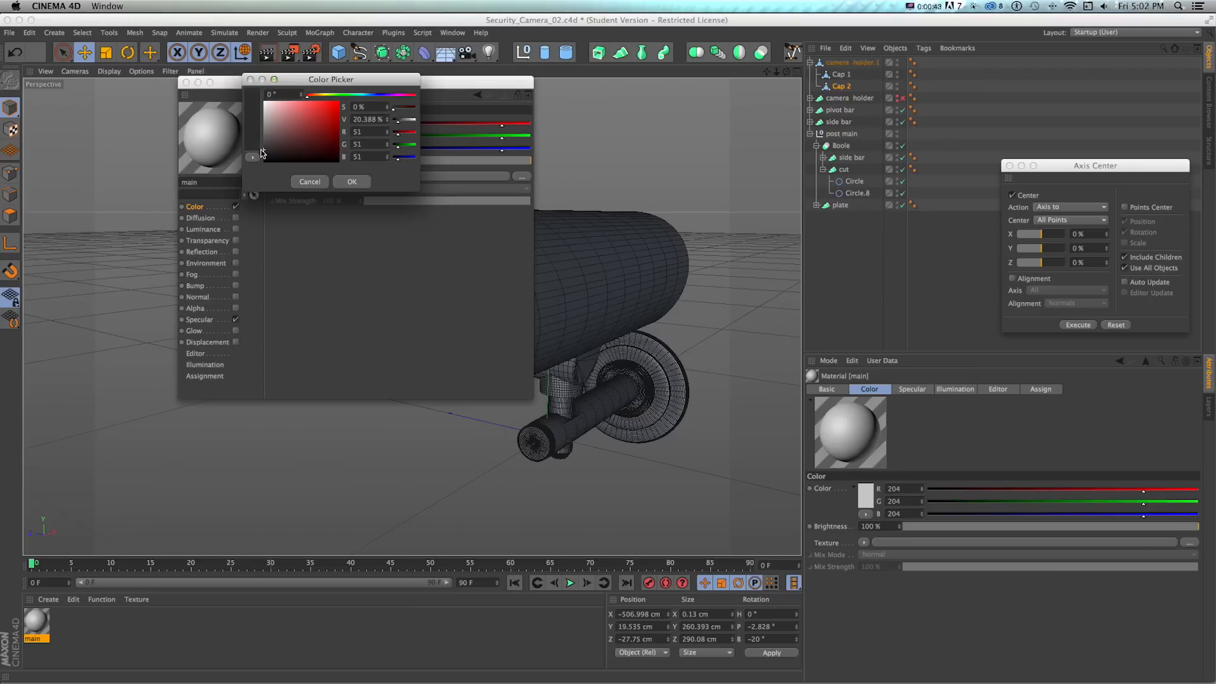
{"action": "left_click", "coordinate": [371, 94]}
{"action": "left_click", "coordinate": [352, 182]}
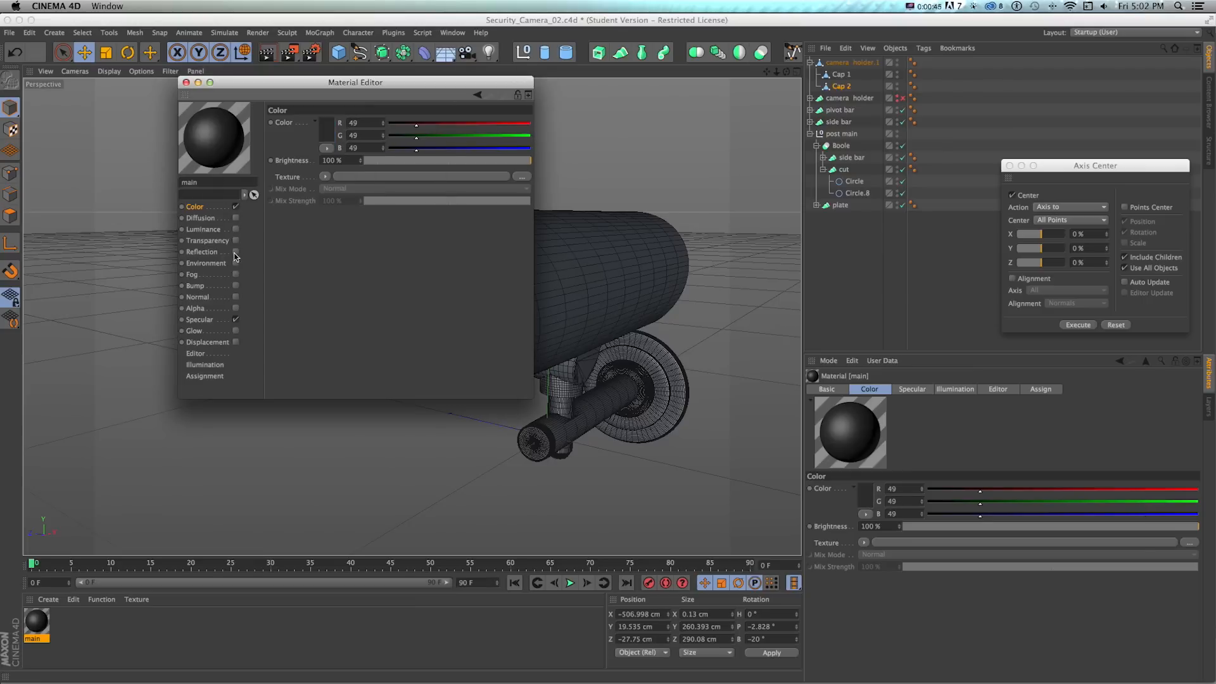
- Enable reflection on the main material with a Fresnel texture and close its editor
{"action": "left_click", "coordinate": [236, 253]}
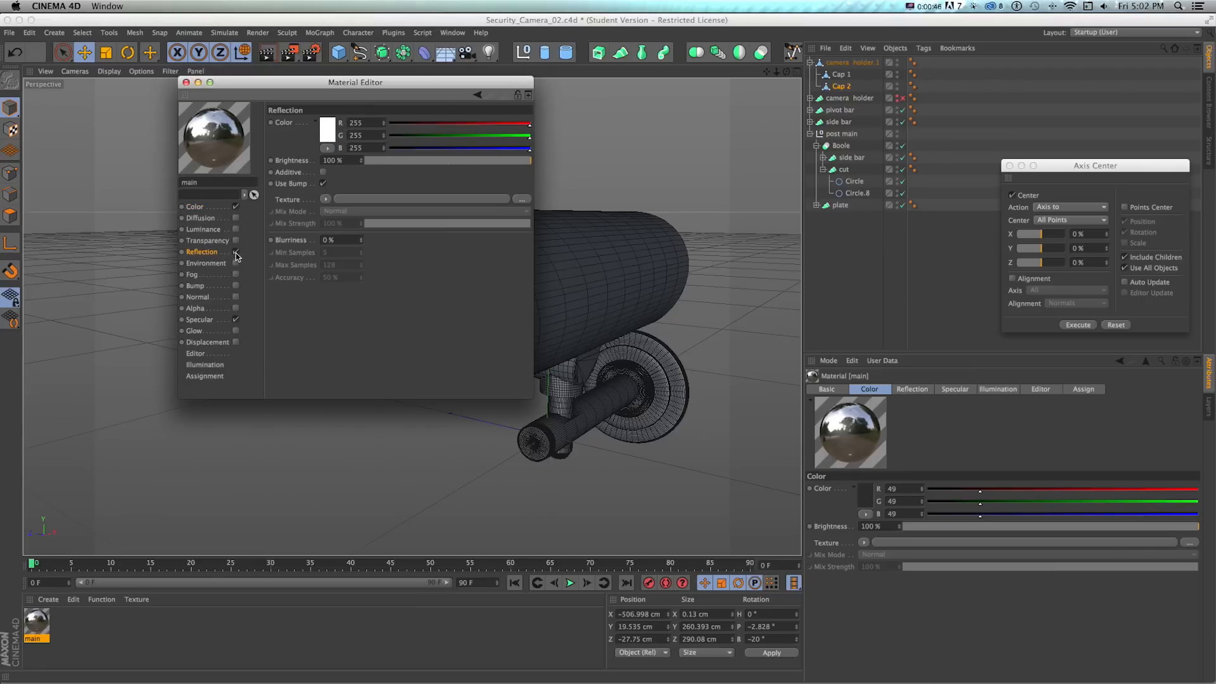
{"action": "left_click", "coordinate": [326, 200]}
{"action": "left_click", "coordinate": [348, 319]}
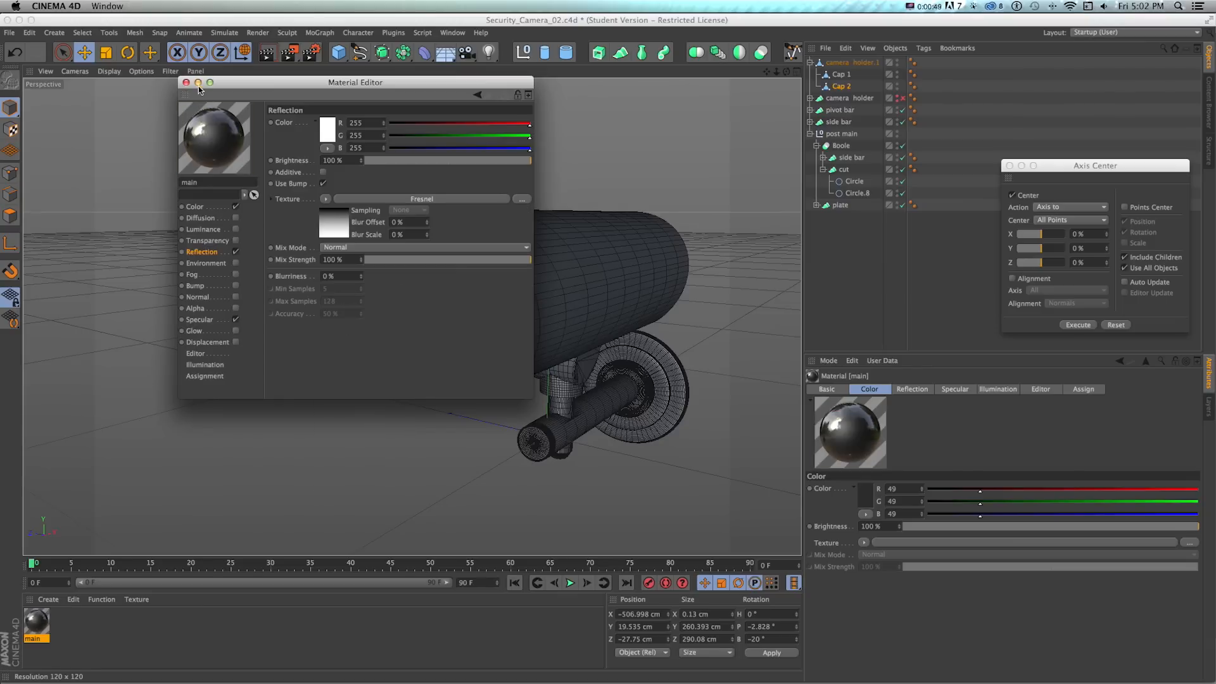
{"action": "left_click", "coordinate": [186, 83]}
- Create a second material named glass with transparency enabled and a refraction of 1.52
{"action": "double_click", "coordinate": [124, 620]}
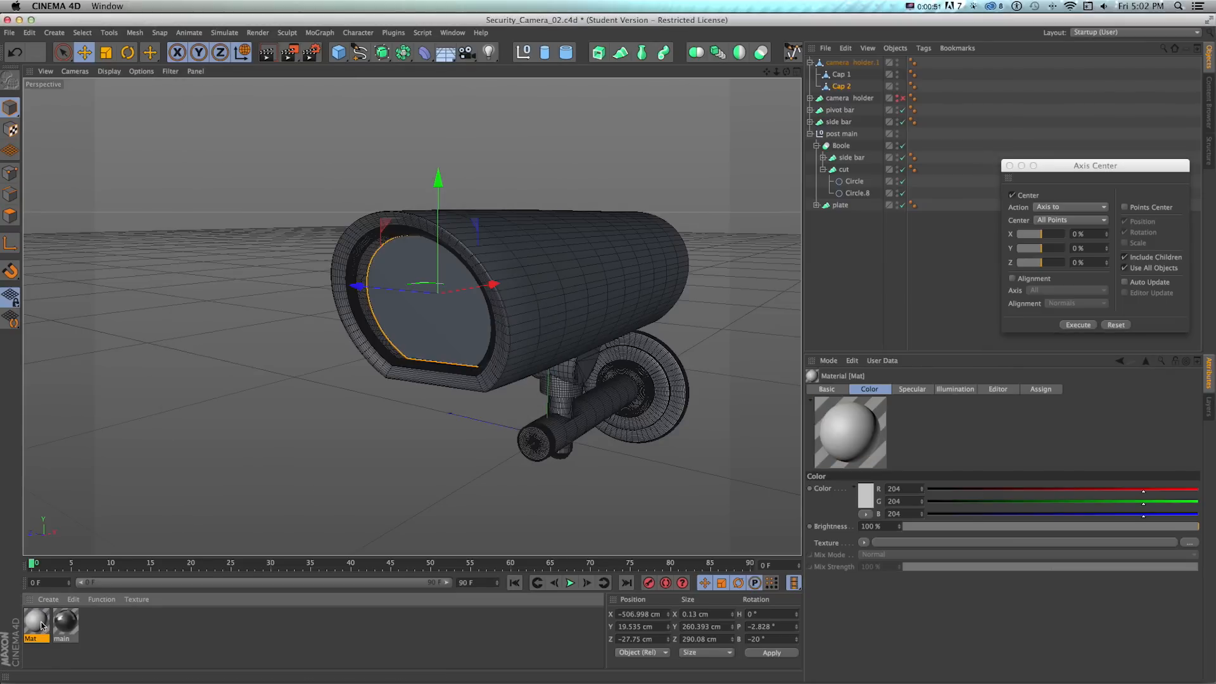
{"action": "double_click", "coordinate": [36, 622]}
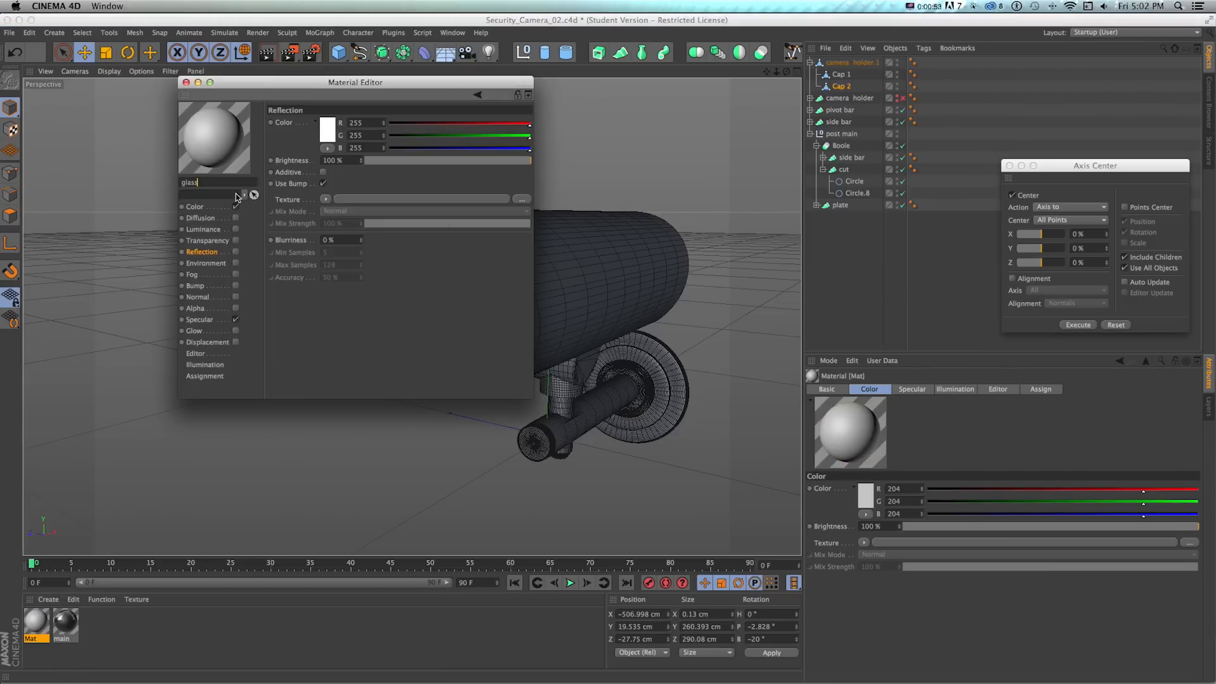
{"action": "left_click", "coordinate": [235, 240]}
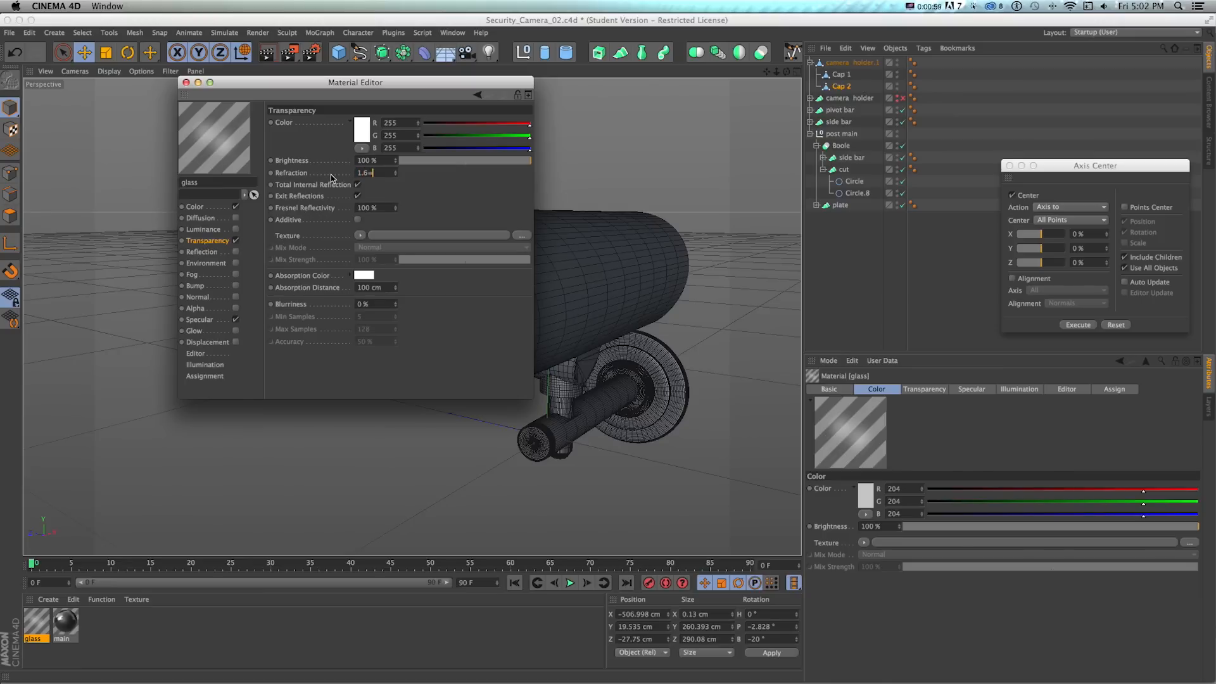
{"action": "type", "text": ".52"}
{"action": "key", "text": "Return"}
{"action": "left_click", "coordinate": [186, 82]}
- Apply the glass material to Cap 2 of the editable camera holder and render the view to check it
{"action": "left_click_drag", "start_coordinate": [40, 630], "coordinate": [687, 147]}
{"action": "left_click_drag", "start_coordinate": [842, 88], "coordinate": [842, 87]}
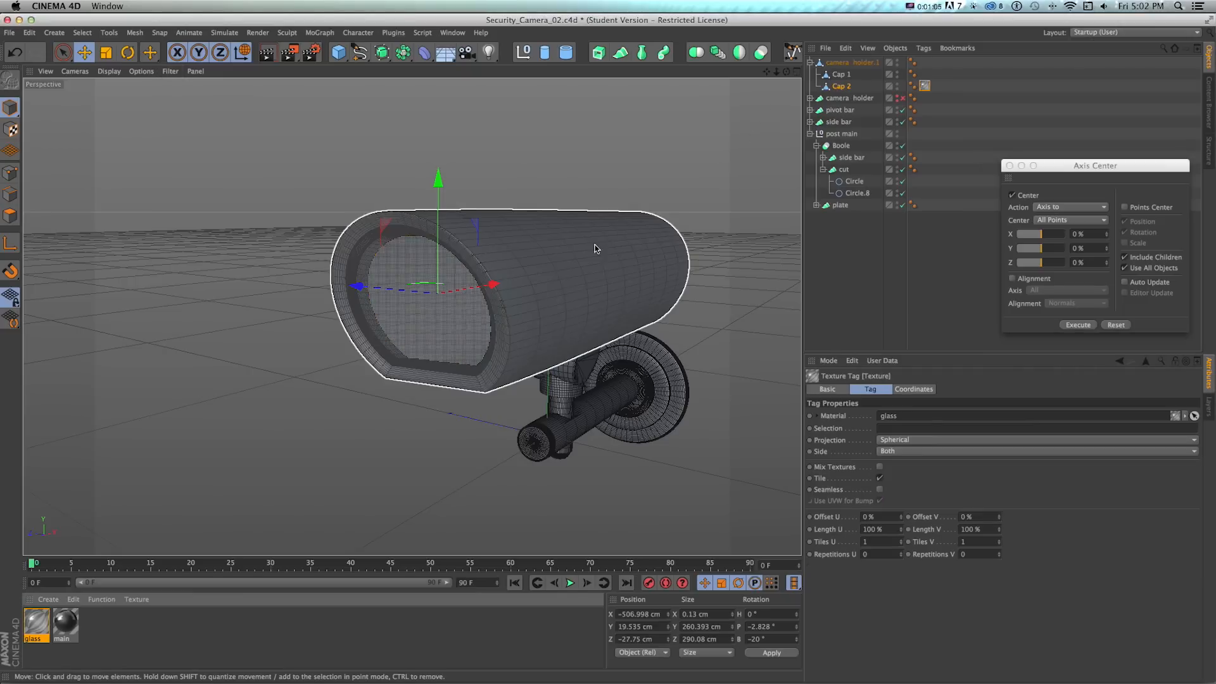
{"action": "scroll", "coordinate": [540, 284], "scroll_direction": "up", "scroll_amount": 4}
{"action": "key", "text": "ctrl+r"}
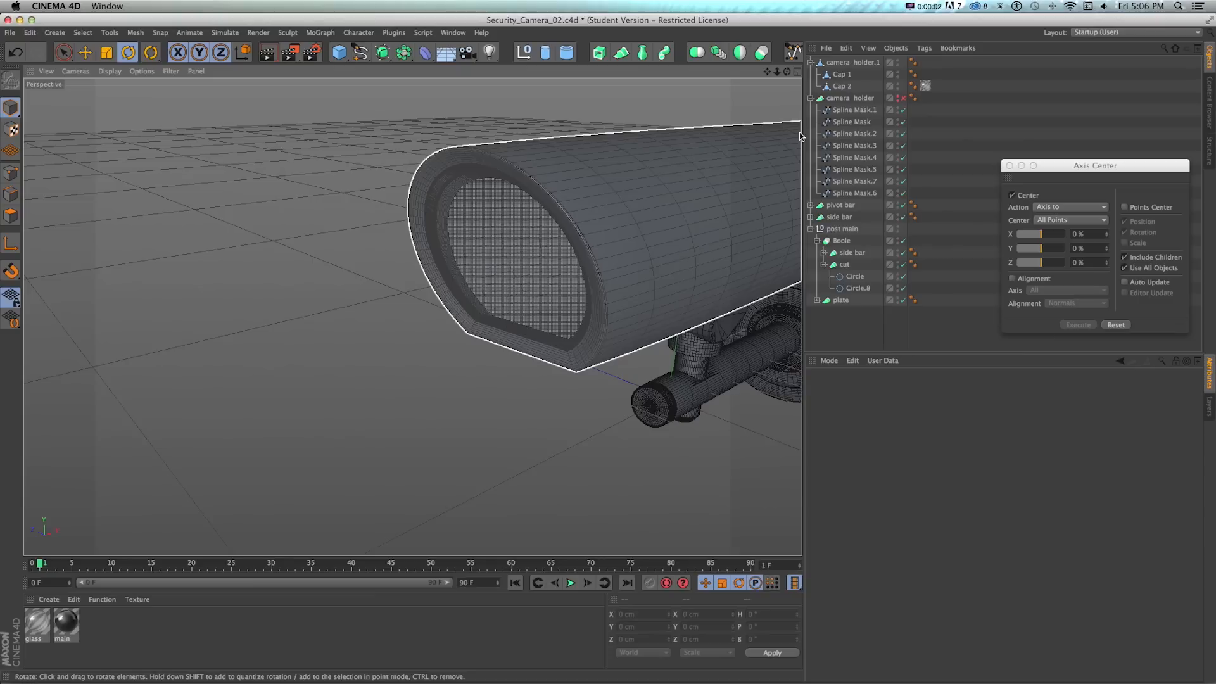
- Duplicate the original camera holder loft with its spline masks to the start of the object list
{"action": "left_click_drag", "start_coordinate": [390, 289], "coordinate": [410, 314], "text": "alt"}
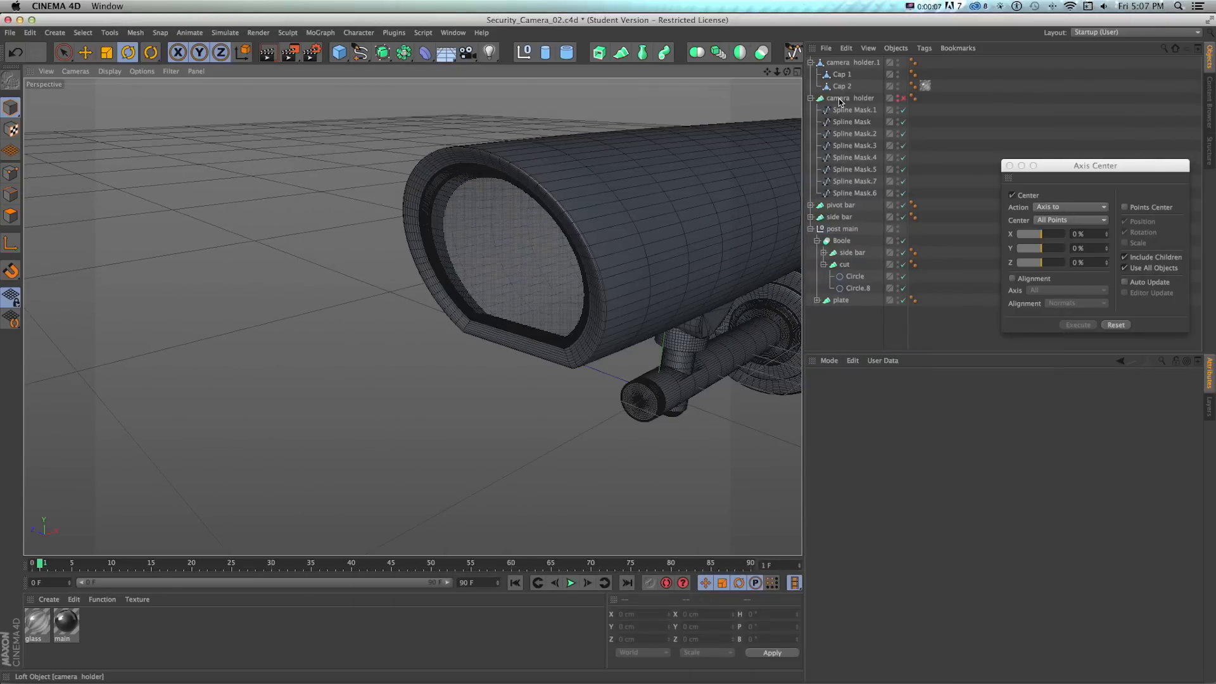
{"action": "left_click", "coordinate": [810, 98]}
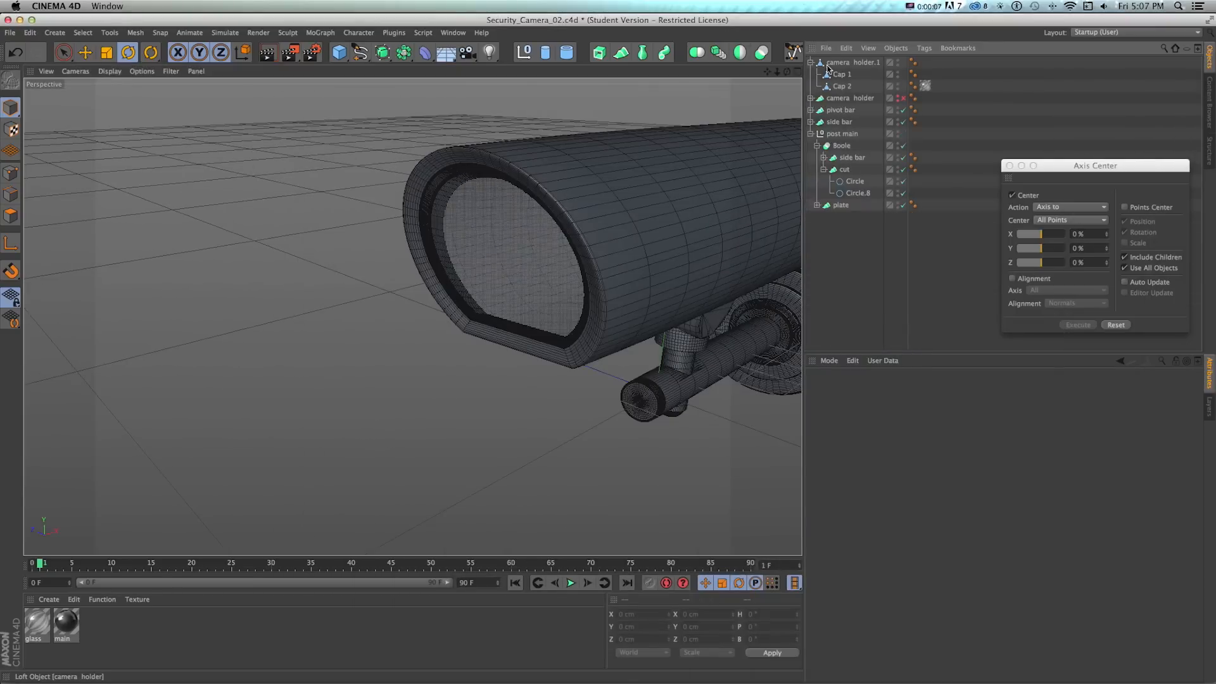
{"action": "left_click", "coordinate": [810, 99]}
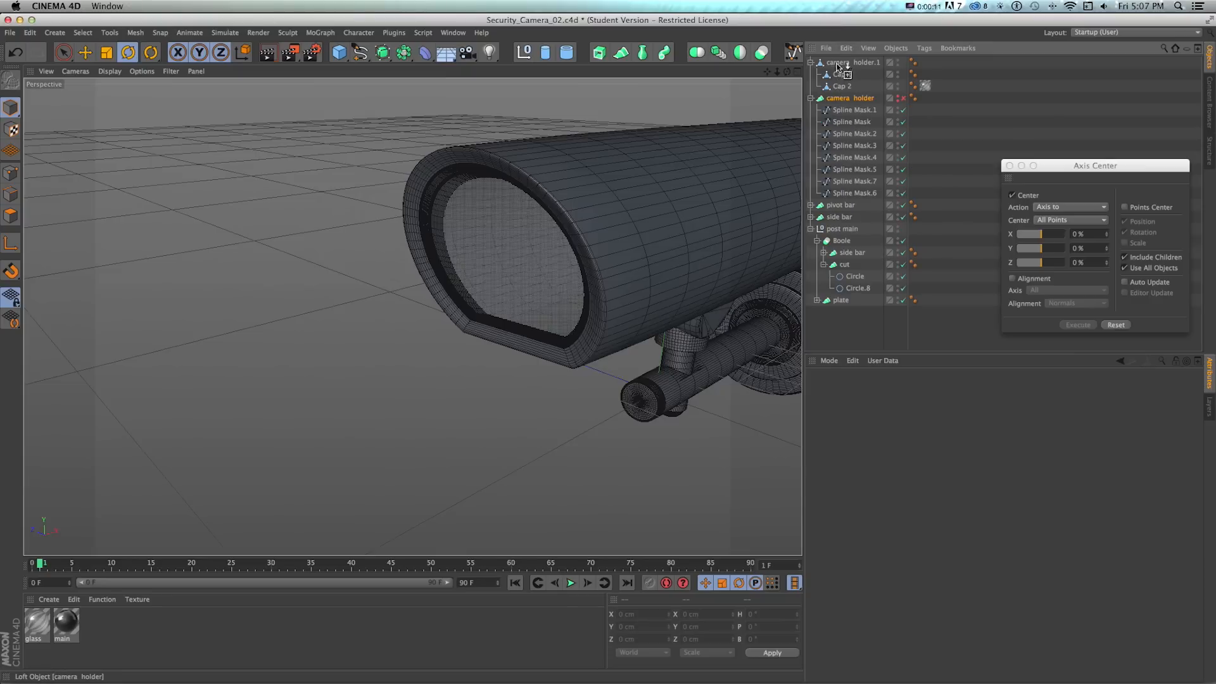
{"action": "left_click_drag", "start_coordinate": [837, 61], "coordinate": [861, 61], "text": "ctrl"}
{"action": "left_click", "coordinate": [901, 62]}
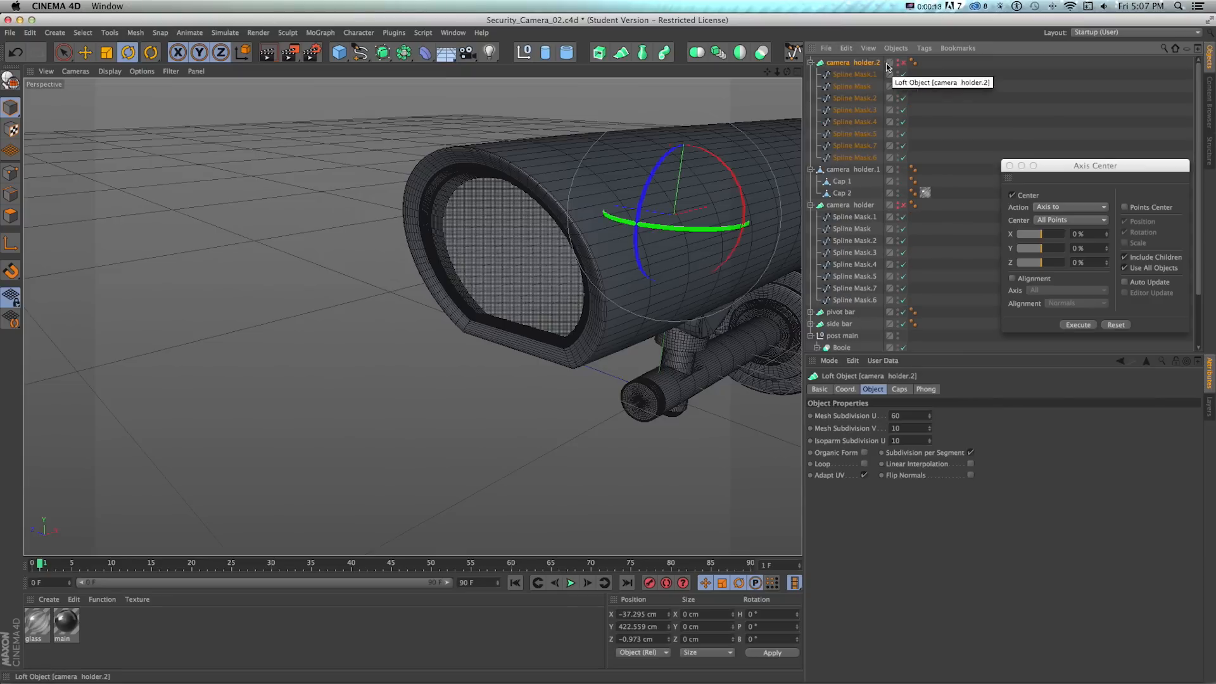
- Delete every spline except Spline Mask.6 from camera holder.2 and turn the loft on
{"action": "left_click", "coordinate": [852, 74]}
{"action": "left_click", "coordinate": [837, 147]}
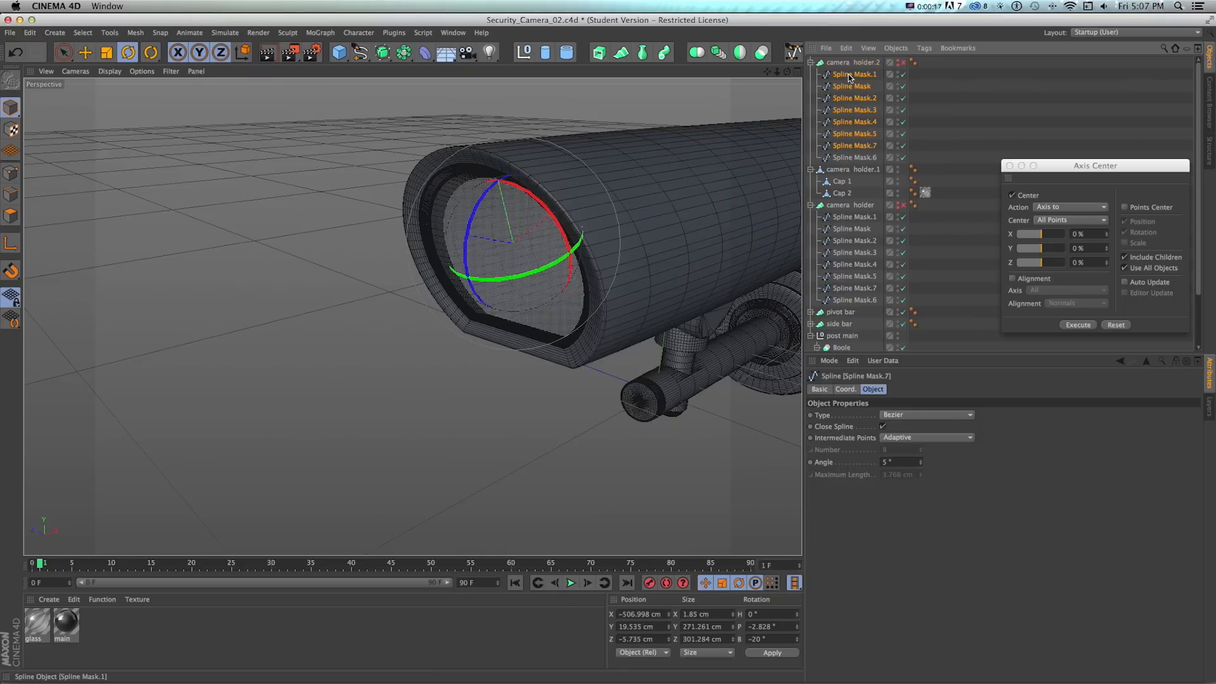
{"action": "key", "text": "Delete"}
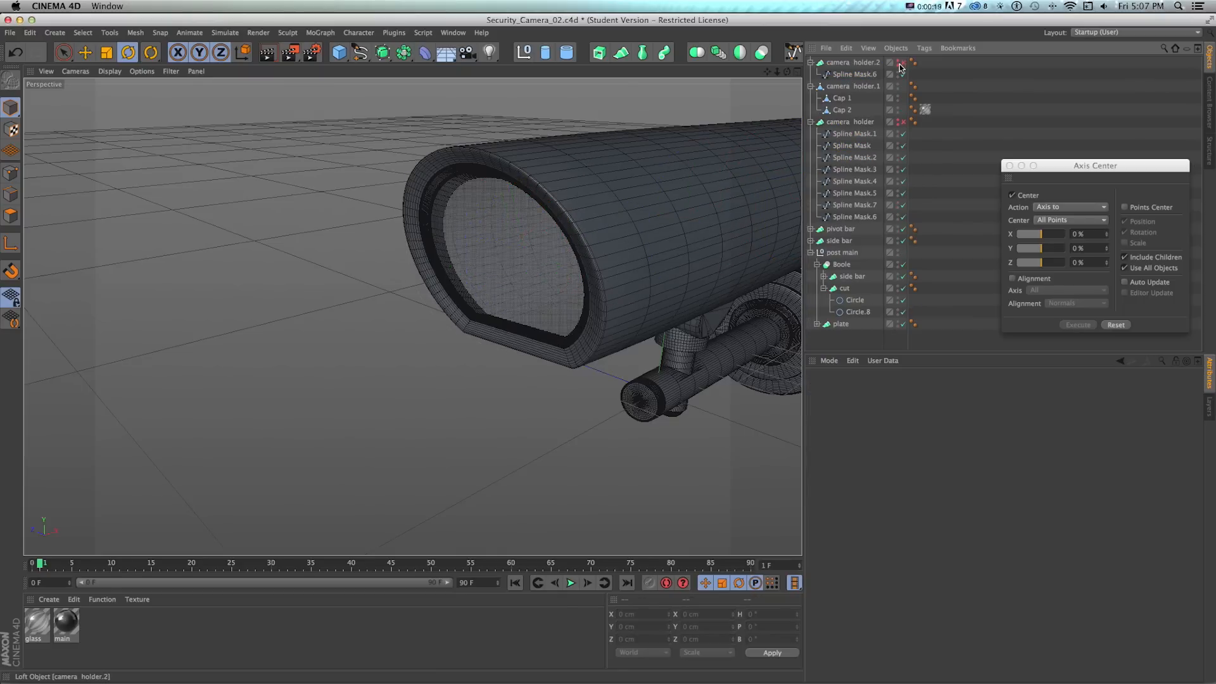
{"action": "left_click", "coordinate": [902, 62]}
- Slide Spline Mask.6 in camera holder.2 back along X to about -485 cm, checking it with a render
{"action": "left_click", "coordinate": [855, 75]}
{"action": "key", "text": "e"}
{"action": "left_click_drag", "start_coordinate": [558, 243], "coordinate": [612, 225]}
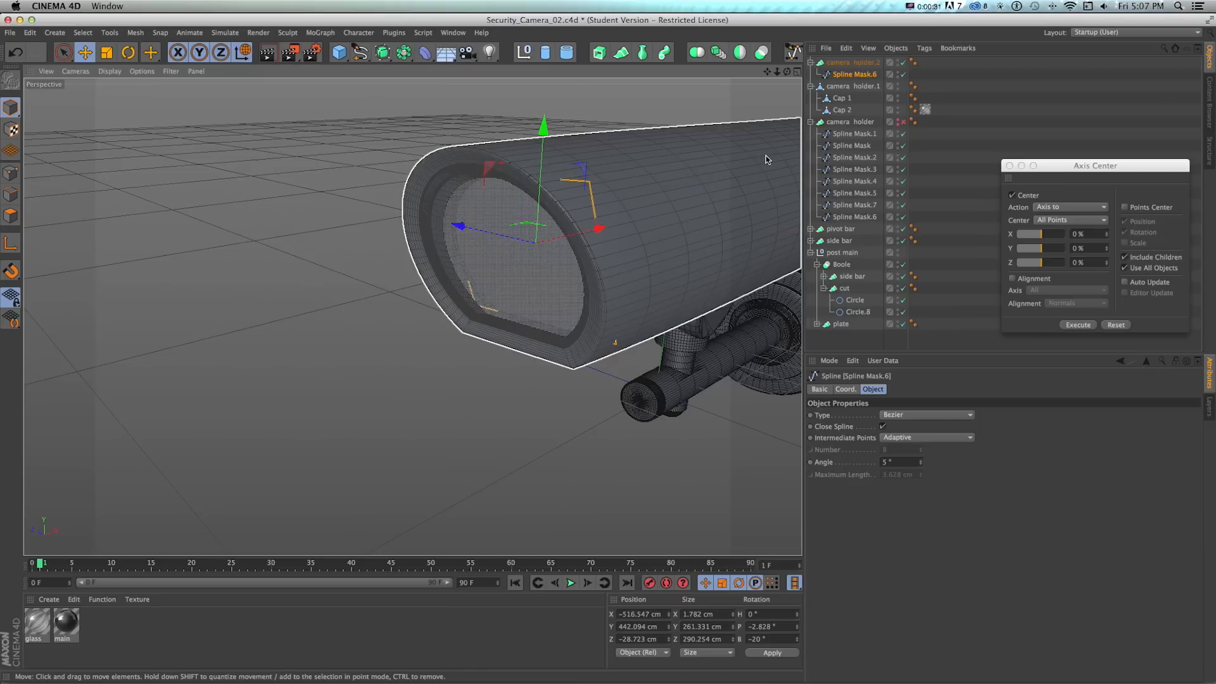
{"action": "key", "text": "super+r"}
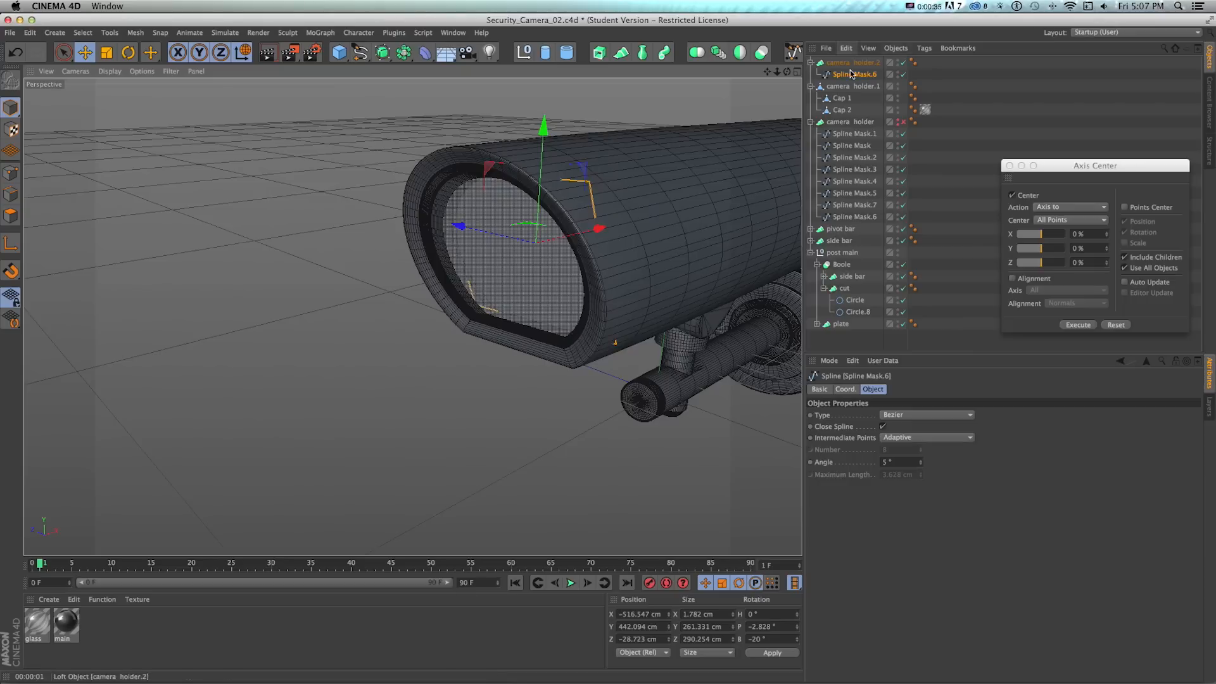
{"action": "mouse_move", "coordinate": [568, 237]}
{"action": "left_mouse_down"}
{"action": "mouse_move", "coordinate": [590, 234]}
{"action": "mouse_move", "coordinate": [580, 236]}
{"action": "left_mouse_up"}
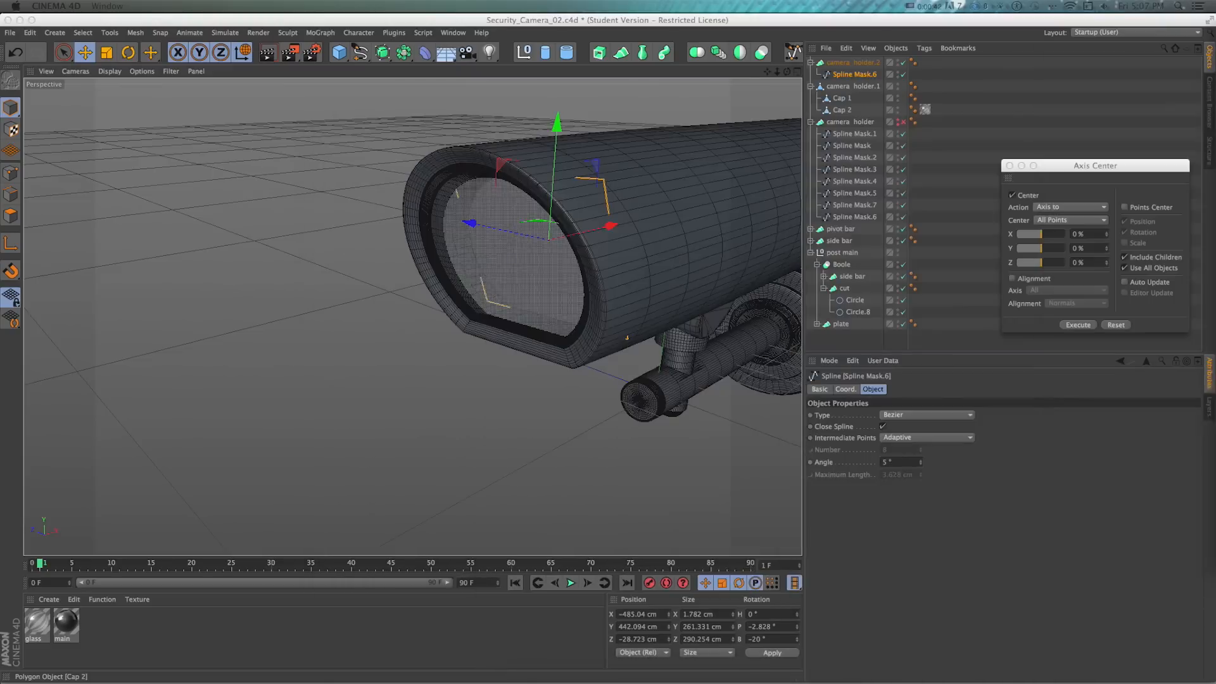
- Add a Circle spline and set its plane to ZY
{"action": "left_click", "coordinate": [360, 52]}
{"action": "left_click", "coordinate": [475, 110]}
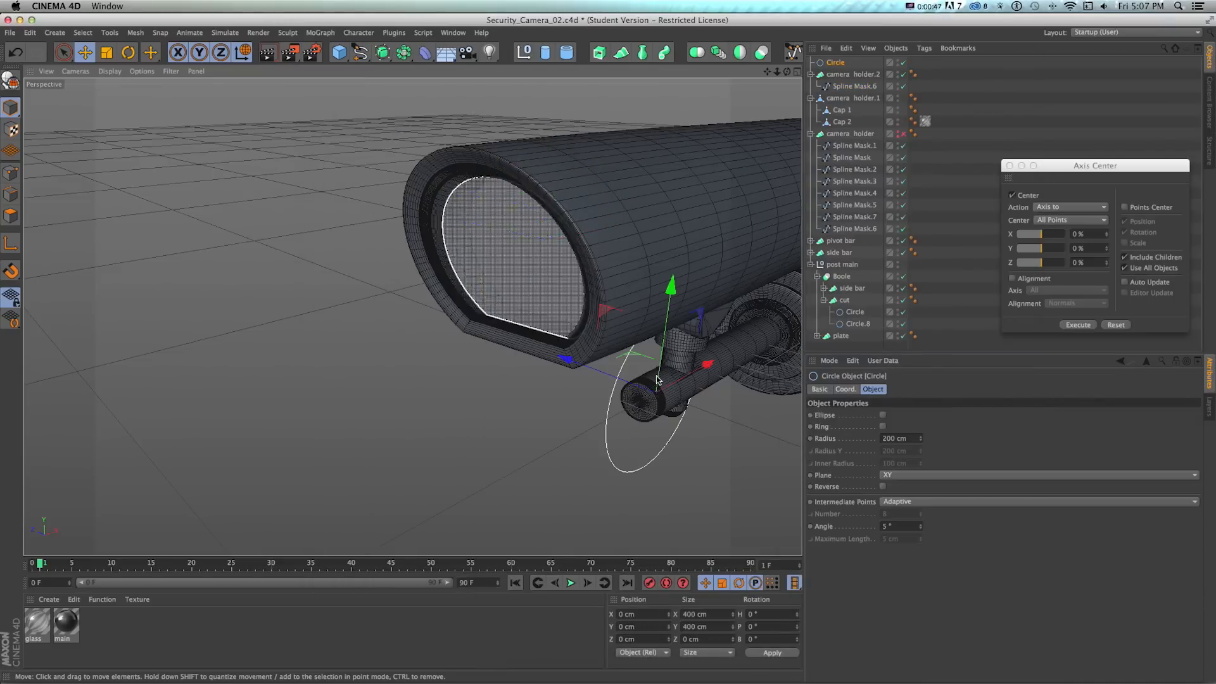
{"action": "left_click", "coordinate": [911, 475]}
{"action": "left_click", "coordinate": [910, 499]}
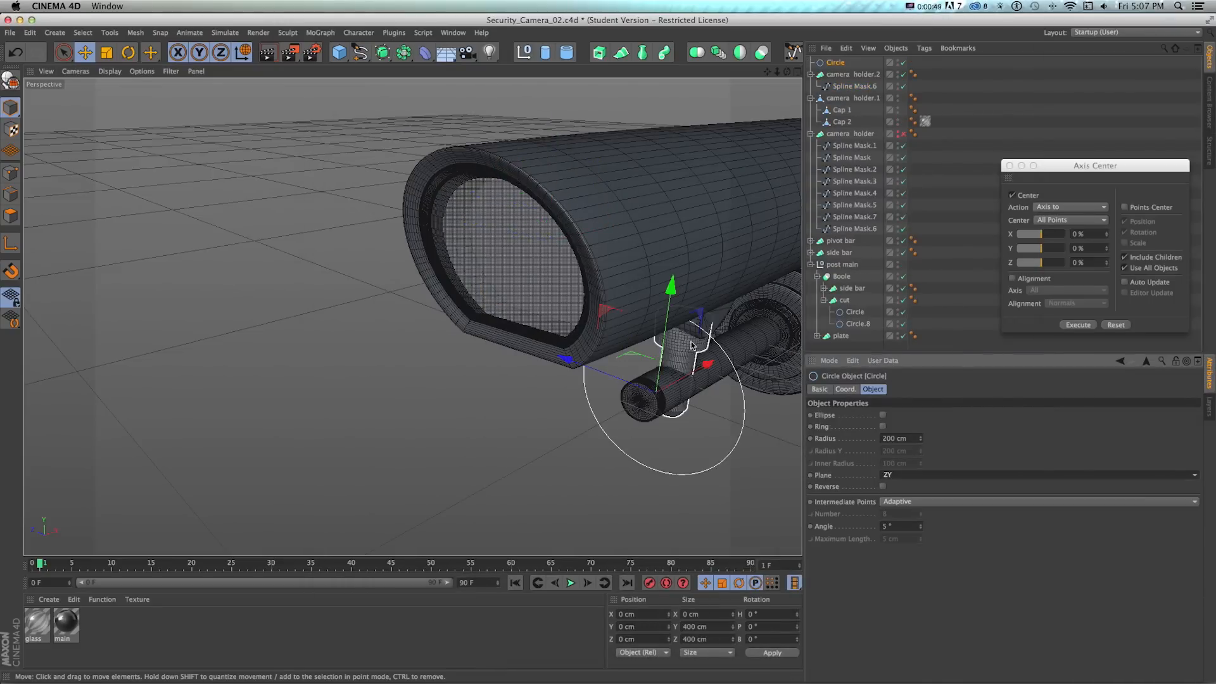
- Raise the circle to about Y 404 cm, scale it to about 158 cm across, and move it to about X -548 cm at the front opening
{"action": "left_click", "coordinate": [797, 71]}
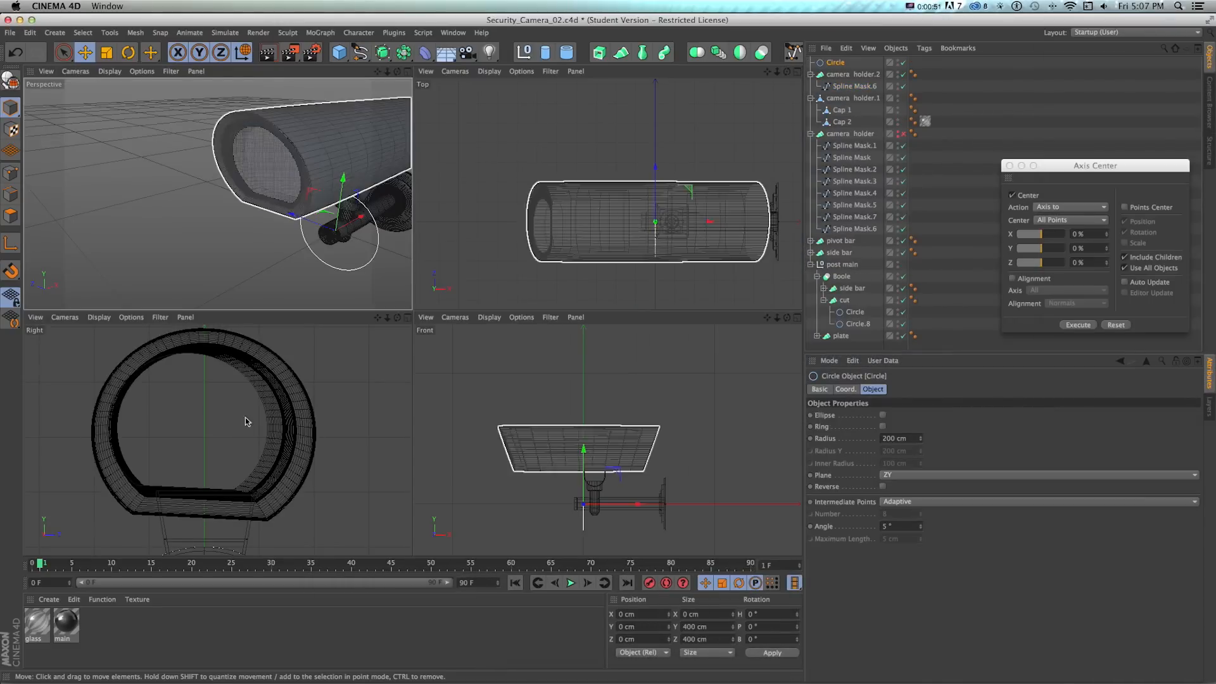
{"action": "left_click_drag", "start_coordinate": [240, 474], "coordinate": [44, 428]}
{"action": "key", "text": "t"}
{"action": "key", "text": "e"}
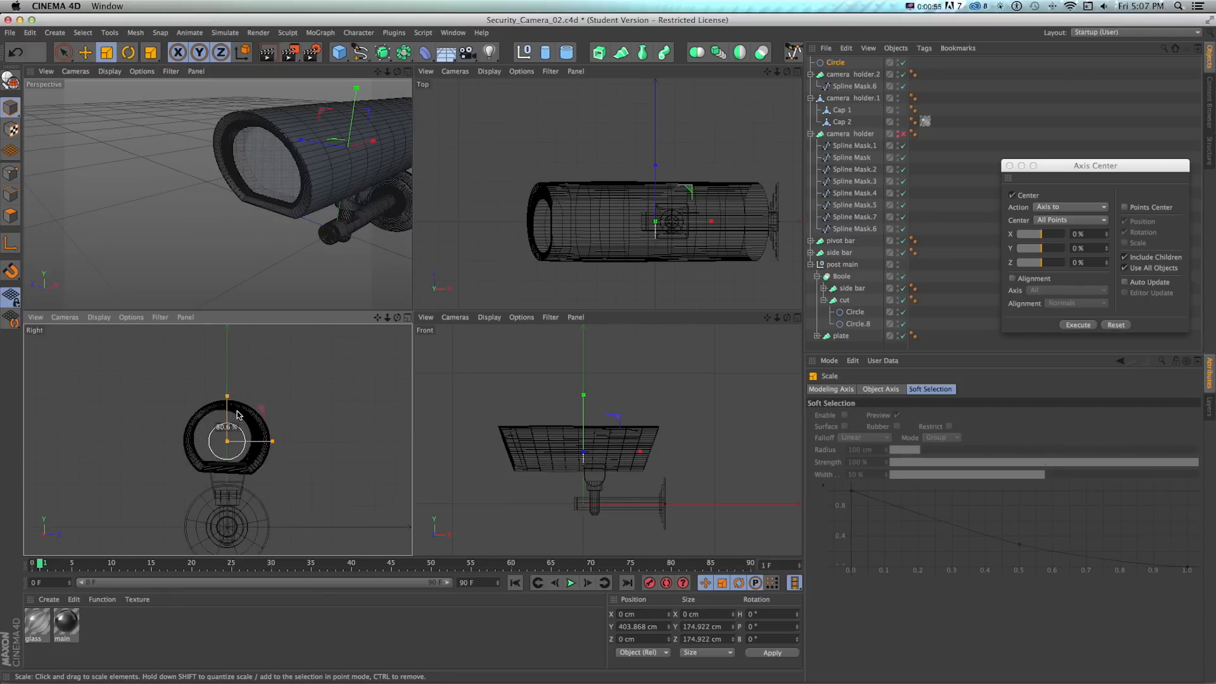
{"action": "left_click_drag", "start_coordinate": [364, 147], "coordinate": [259, 164]}
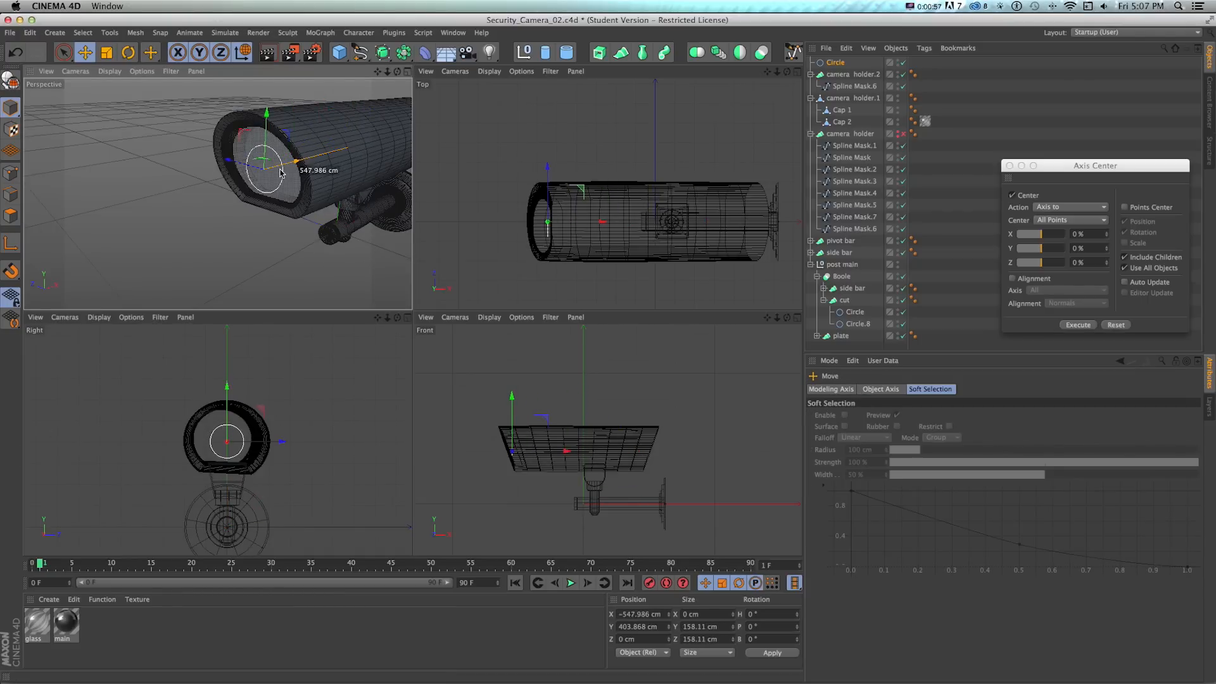
- Slide Spline Mask.6 in camera holder.2 further back along X to about -474 cm
{"action": "key", "text": "r"}
{"action": "scroll", "coordinate": [257, 165], "scroll_direction": "up", "scroll_amount": 5}
{"action": "left_click", "coordinate": [854, 86]}
{"action": "left_click_drag", "start_coordinate": [776, 627], "coordinate": [626, 611]}
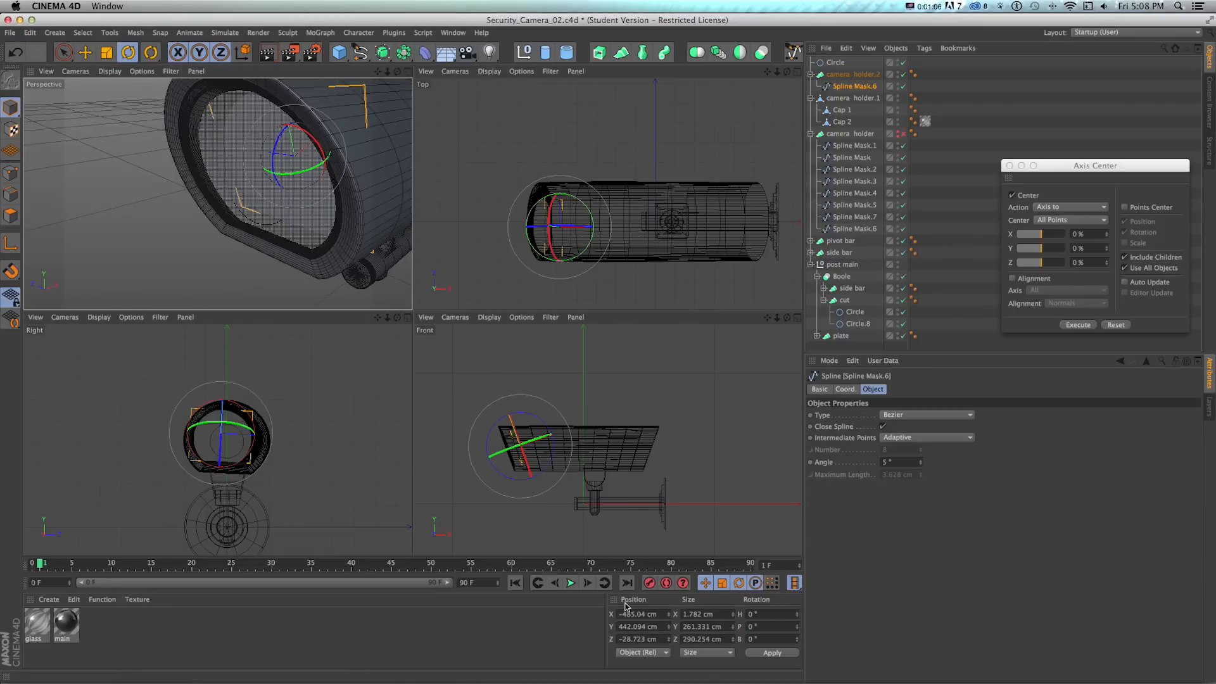
{"action": "key", "text": "e"}
{"action": "left_click_drag", "start_coordinate": [312, 155], "coordinate": [316, 154]}
- Place the circle inside a new Loft and move it back to about X -502 cm
{"action": "left_click", "coordinate": [823, 64]}
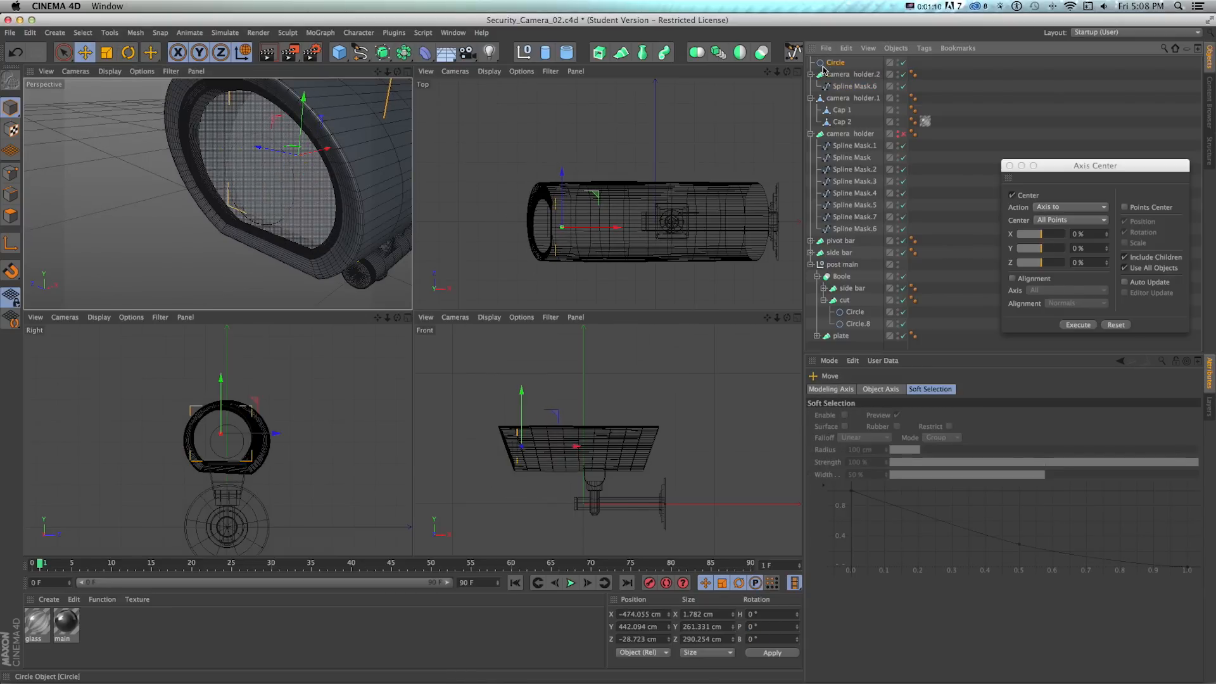
{"action": "left_click", "coordinate": [381, 57]}
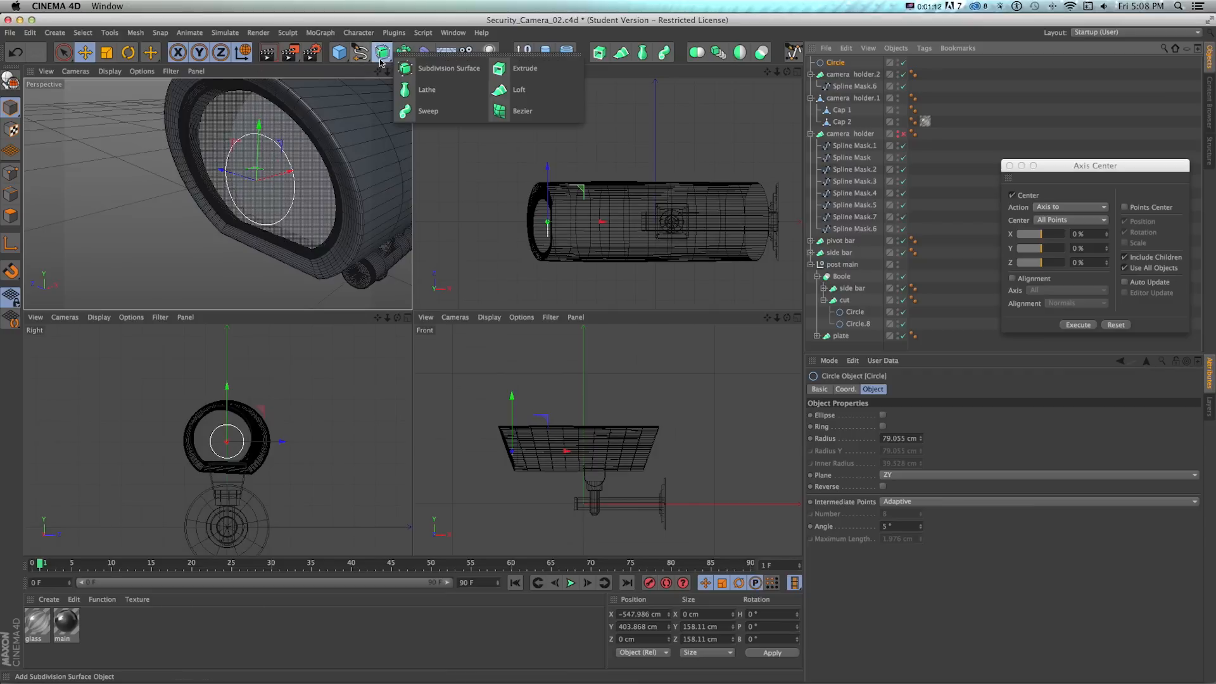
{"action": "left_click", "coordinate": [518, 89]}
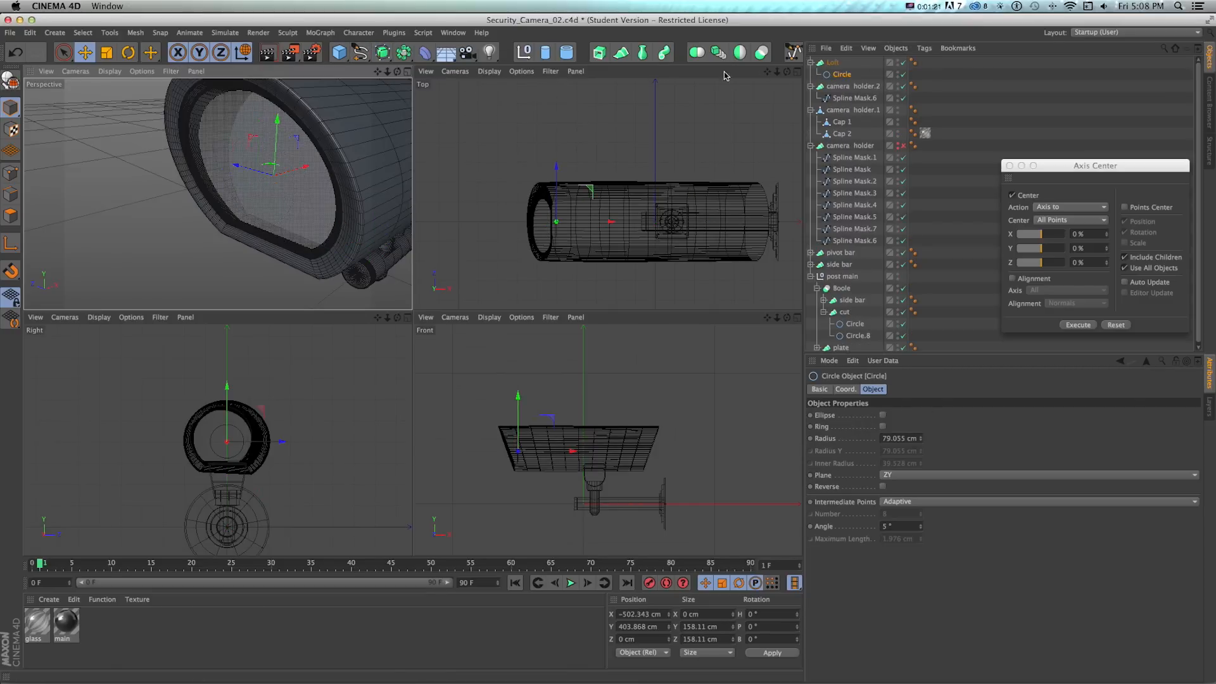
- Duplicate the circle inside the loft and move the copy forward to about X -522 cm
{"action": "left_click", "coordinate": [841, 74]}
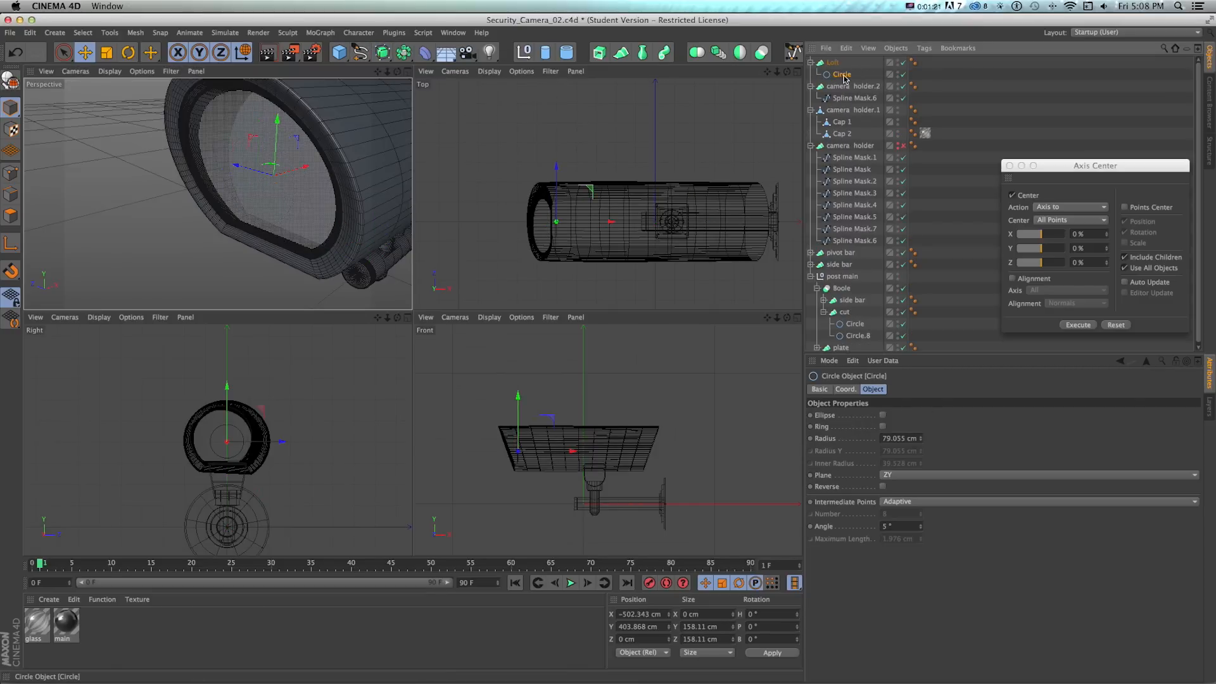
{"action": "left_click_drag", "start_coordinate": [845, 74], "coordinate": [843, 71], "text": "ctrl"}
{"action": "left_click_drag", "start_coordinate": [295, 169], "coordinate": [288, 177]}
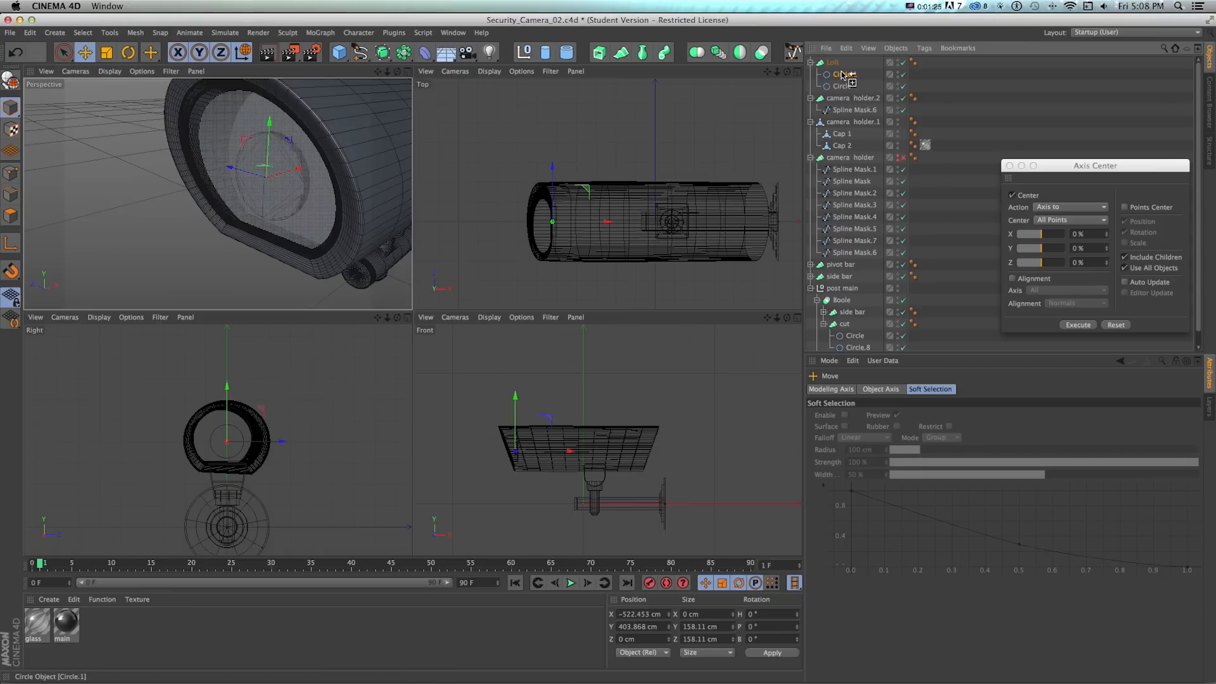
- Add two smaller circle copies to the loft, about 135 cm and 124 cm across, and move the smaller one back to about X -517 cm
{"action": "scroll", "coordinate": [287, 156], "scroll_direction": "up", "scroll_amount": 4}
{"action": "key", "text": "t"}
{"action": "left_click_drag", "start_coordinate": [299, 157], "coordinate": [282, 164]}
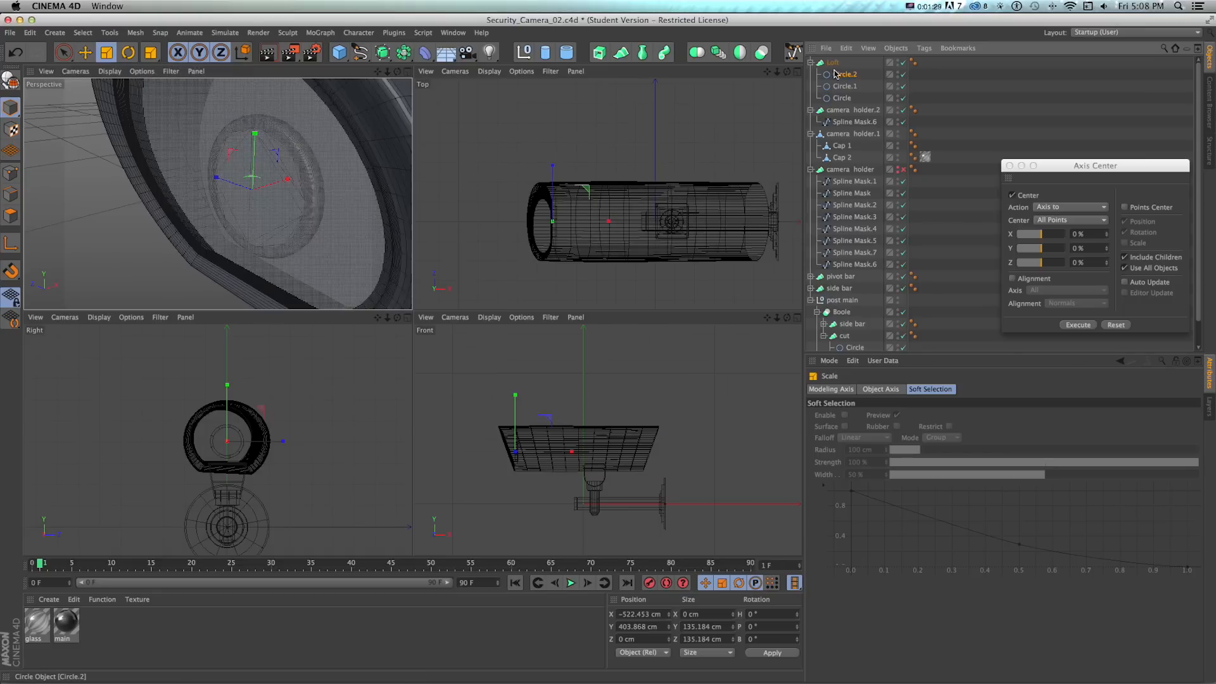
{"action": "left_click_drag", "start_coordinate": [835, 73], "coordinate": [842, 70]}
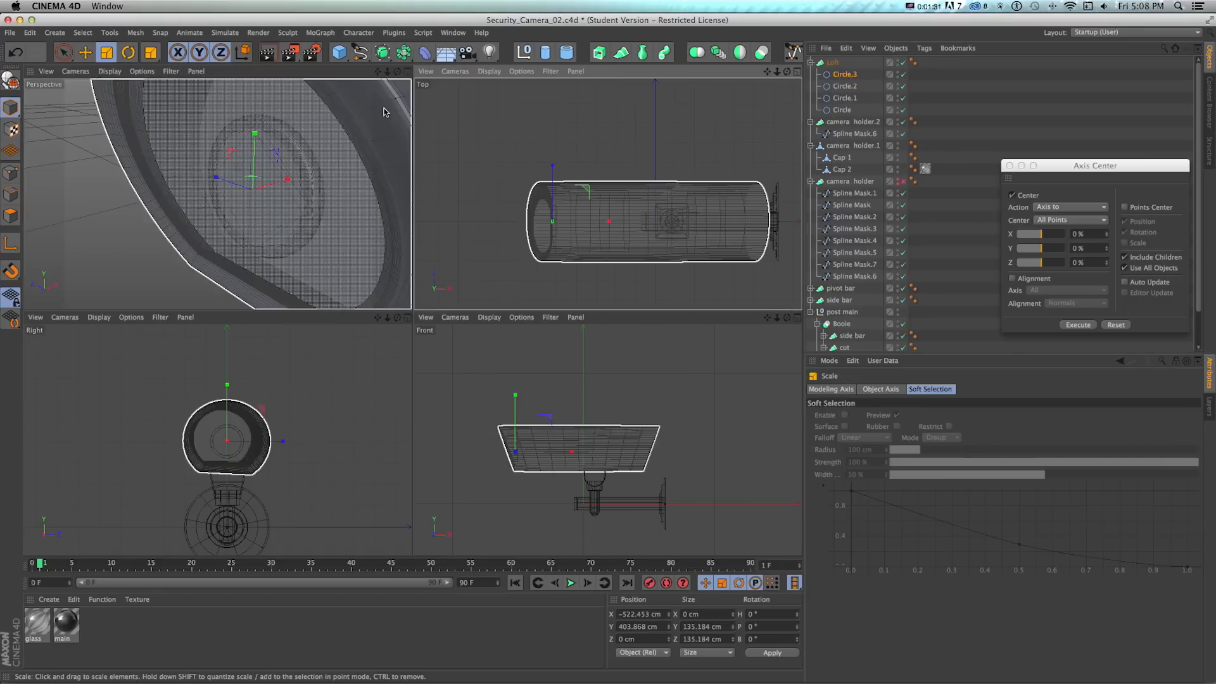
{"action": "left_click_drag", "start_coordinate": [310, 154], "coordinate": [290, 154]}
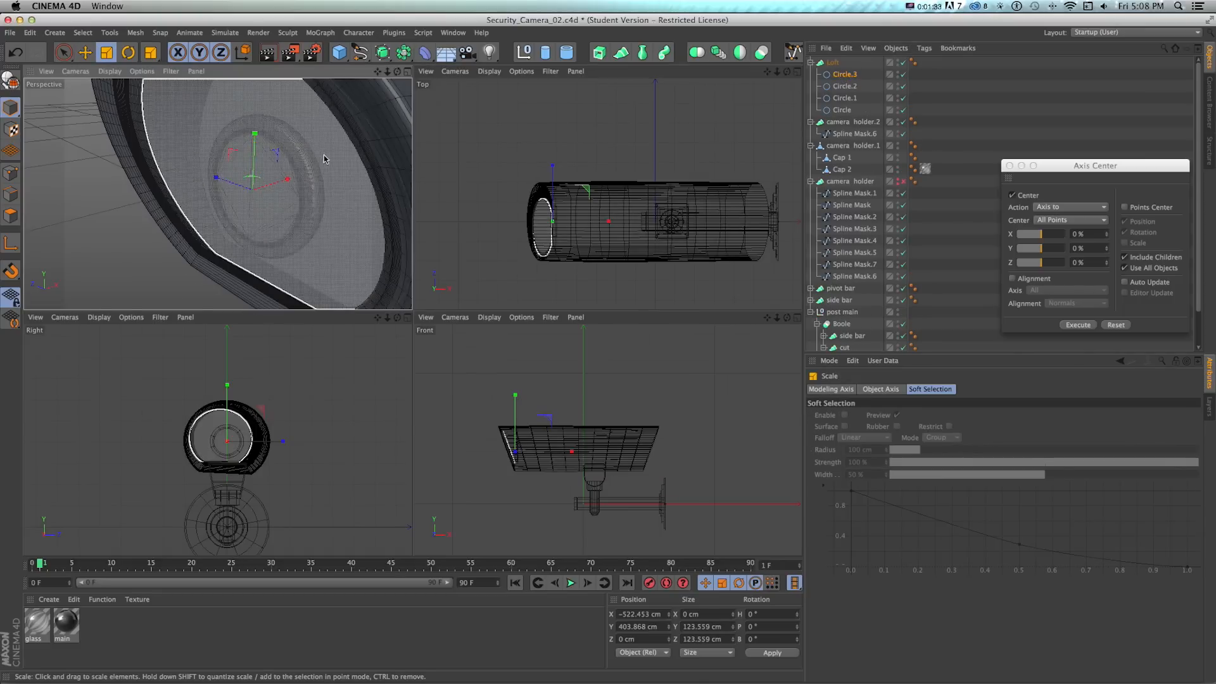
{"action": "key", "text": "e"}
{"action": "left_click_drag", "start_coordinate": [271, 188], "coordinate": [273, 186]}
- Duplicate Circle.2 and Circle.1 in place within the loft and set the loft's Mesh Subdivision U to 60
{"action": "left_click_drag", "start_coordinate": [840, 87], "coordinate": [844, 105], "text": "ctrl"}
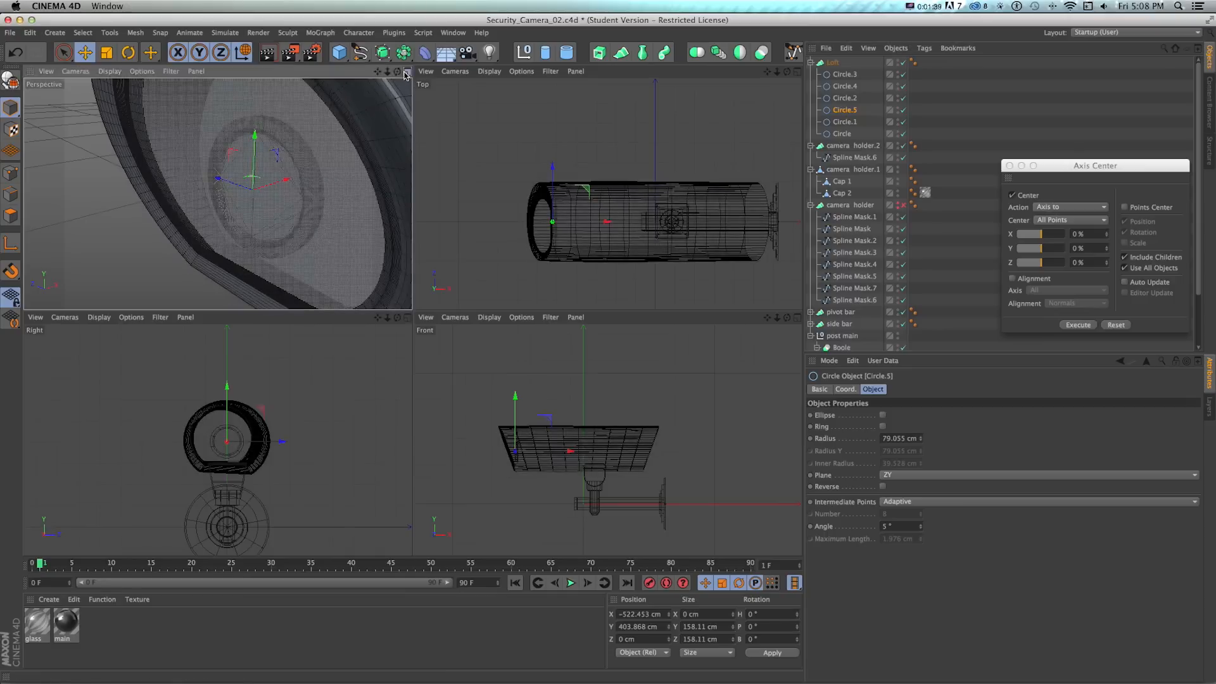
{"action": "middle_click", "coordinate": [359, 272]}
{"action": "left_click", "coordinate": [834, 63]}
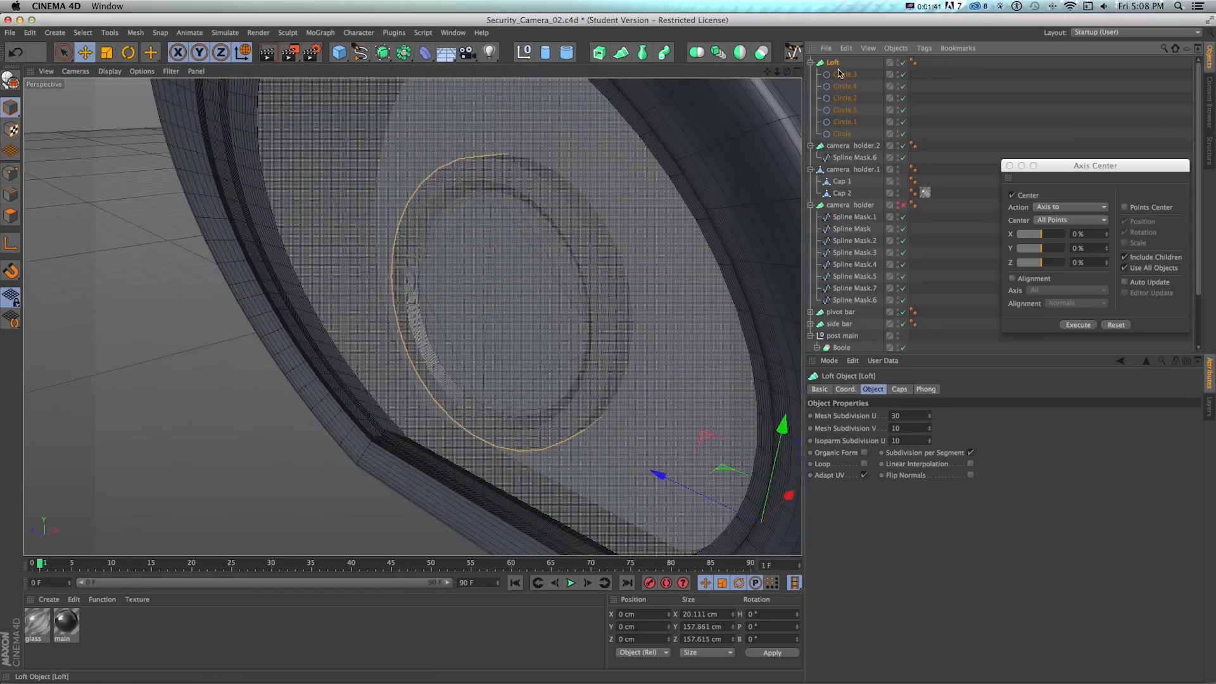
{"action": "left_click_drag", "start_coordinate": [904, 415], "coordinate": [848, 406]}
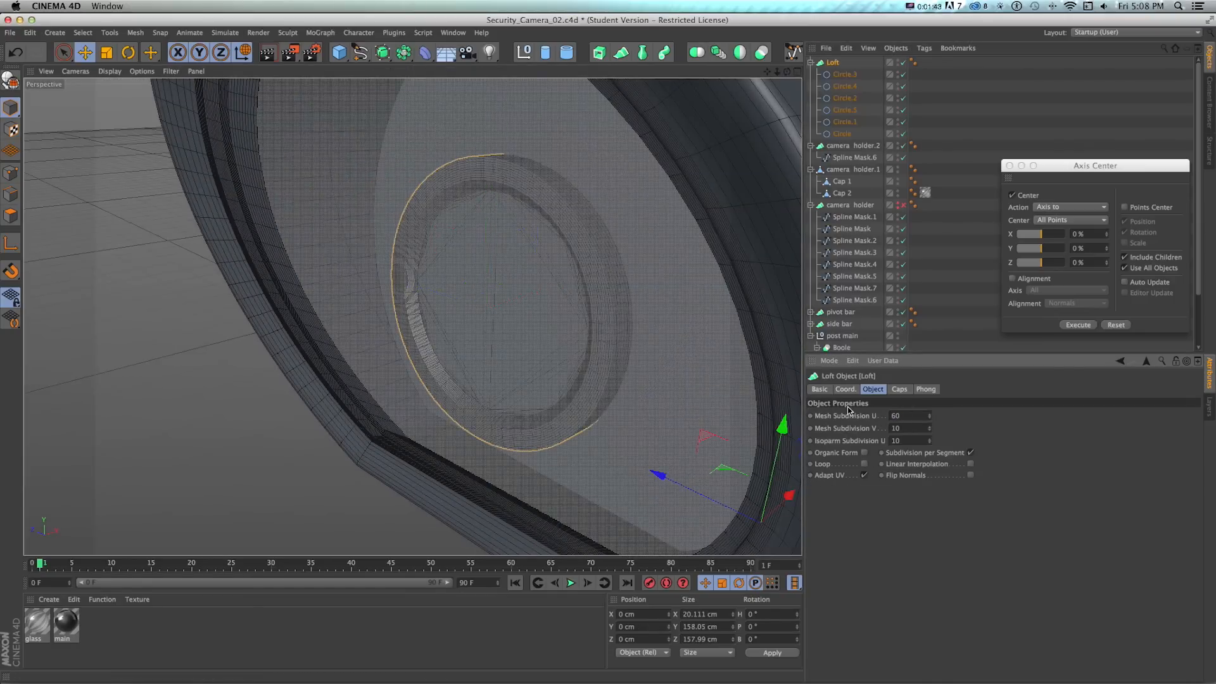
- Add two inner circles about 110 cm across to the loft, moving the second to about X -518 cm
{"action": "left_click", "coordinate": [844, 74]}
{"action": "left_click_drag", "start_coordinate": [842, 71], "coordinate": [842, 69], "text": "ctrl"}
{"action": "key", "text": "t"}
{"action": "left_click_drag", "start_coordinate": [569, 269], "coordinate": [535, 269]}
{"action": "left_click_drag", "start_coordinate": [843, 74], "coordinate": [844, 70], "text": "ctrl"}
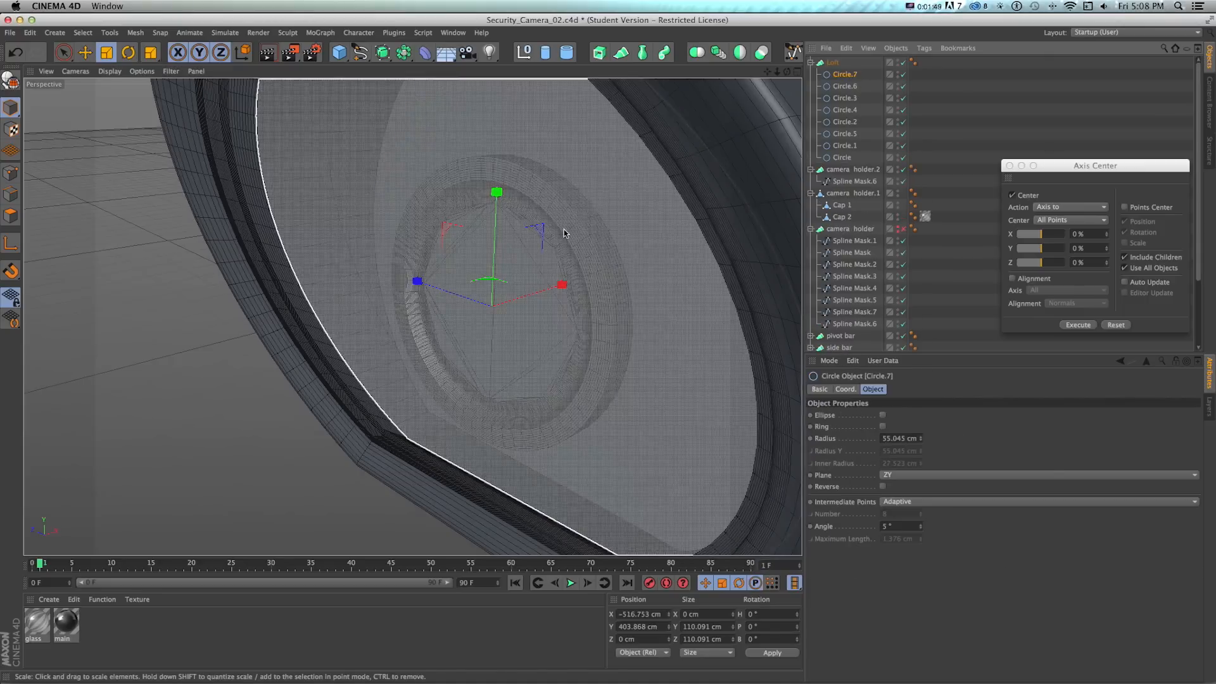
{"action": "key", "text": "e"}
{"action": "left_click_drag", "start_coordinate": [525, 297], "coordinate": [522, 297]}
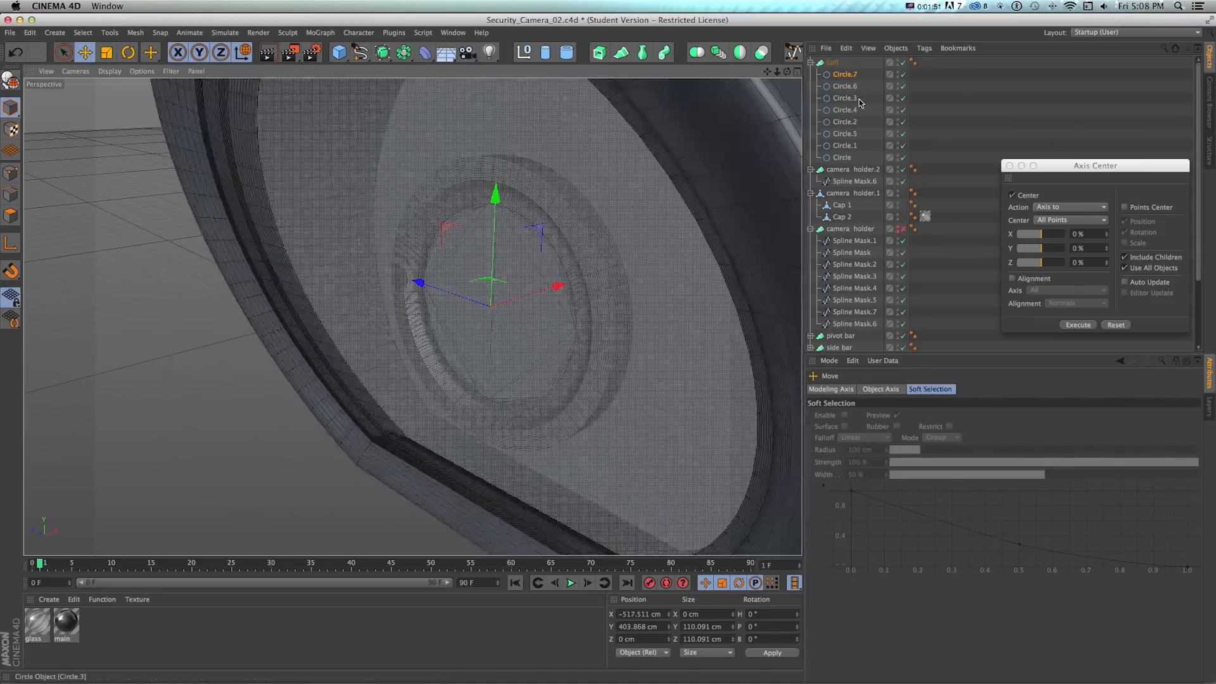
- Add two inner circles about 98 cm across to the loft and shift the second slightly forward along X
{"action": "left_click_drag", "start_coordinate": [842, 77], "coordinate": [842, 72], "text": "ctrl"}
{"action": "key", "text": "t"}
{"action": "left_click_drag", "start_coordinate": [538, 283], "coordinate": [510, 285]}
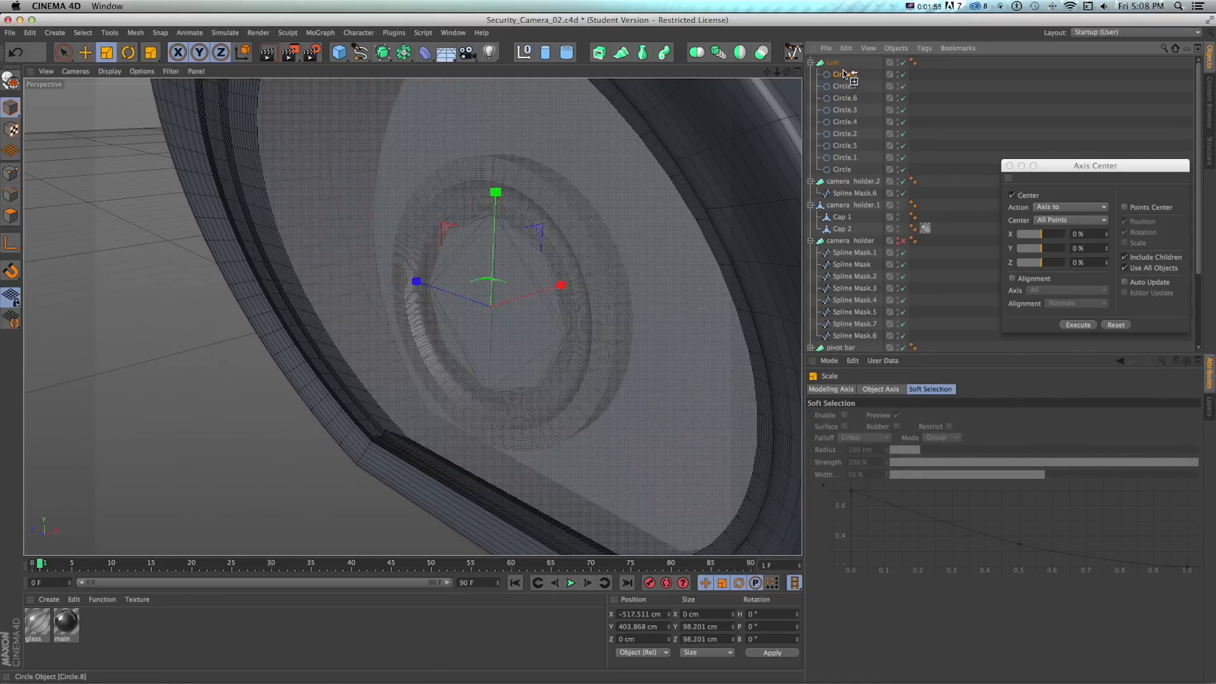
{"action": "left_click_drag", "start_coordinate": [844, 74], "coordinate": [844, 71], "text": "ctrl"}
{"action": "key", "text": "e"}
{"action": "left_click_drag", "start_coordinate": [554, 285], "coordinate": [544, 288]}
- Duplicate the innermost loft circle at a smaller size, then copy it again and shift that copy slightly back along X
{"action": "left_click_drag", "start_coordinate": [837, 77], "coordinate": [837, 72], "text": "ctrl"}
{"action": "key", "text": "t"}
{"action": "left_click_drag", "start_coordinate": [513, 286], "coordinate": [476, 284]}
{"action": "left_click_drag", "start_coordinate": [835, 78], "coordinate": [836, 69], "text": "ctrl"}
{"action": "key", "text": "e"}
{"action": "left_click_drag", "start_coordinate": [535, 290], "coordinate": [539, 290]}
- Add two inner circles about 68 cm across to the loft, moving the second back to about X -509 cm
{"action": "left_click_drag", "start_coordinate": [842, 74], "coordinate": [842, 70], "text": "ctrl"}
{"action": "key", "text": "t"}
{"action": "mouse_move", "coordinate": [567, 283]}
{"action": "left_mouse_down"}
{"action": "mouse_move", "coordinate": [505, 300]}
{"action": "mouse_move", "coordinate": [551, 294]}
{"action": "left_mouse_up"}
{"action": "left_click_drag", "start_coordinate": [841, 75], "coordinate": [842, 69], "text": "ctrl"}
{"action": "key", "text": "e"}
{"action": "left_click_drag", "start_coordinate": [540, 282], "coordinate": [544, 283]}
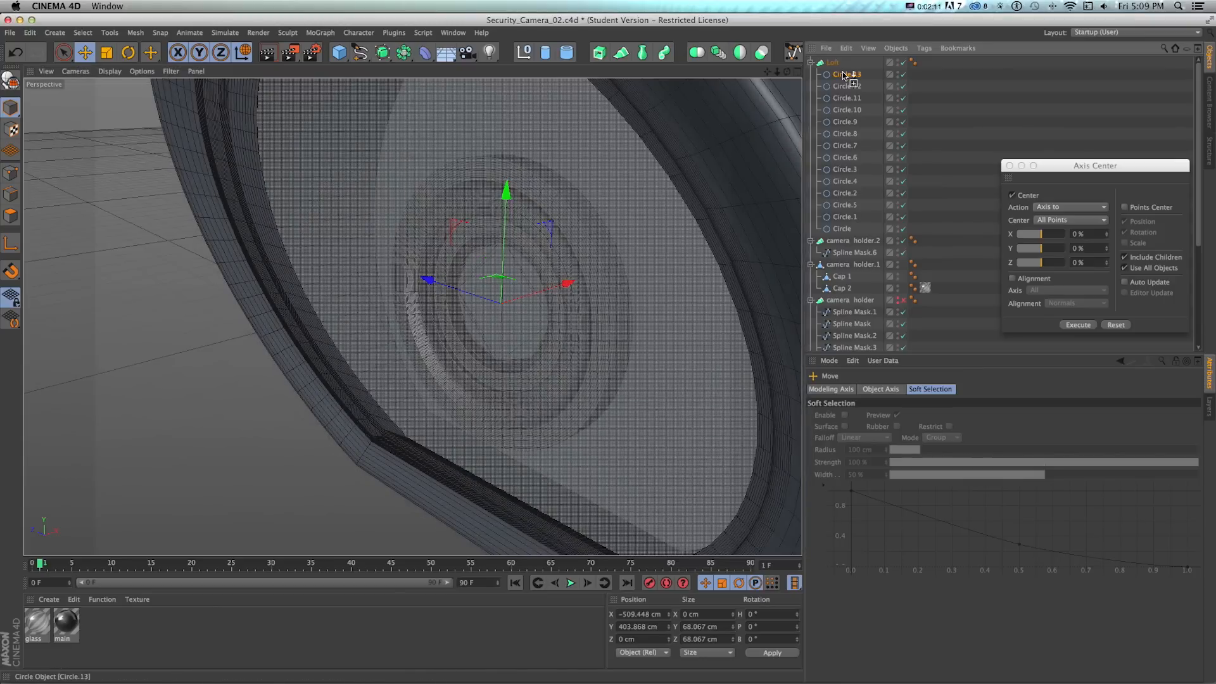
- Add two inner circles about 51 cm across to the loft, moving the second back to about X -508 cm
{"action": "left_click_drag", "start_coordinate": [842, 75], "coordinate": [842, 70], "text": "ctrl"}
{"action": "key", "text": "t"}
{"action": "left_click_drag", "start_coordinate": [569, 294], "coordinate": [493, 328]}
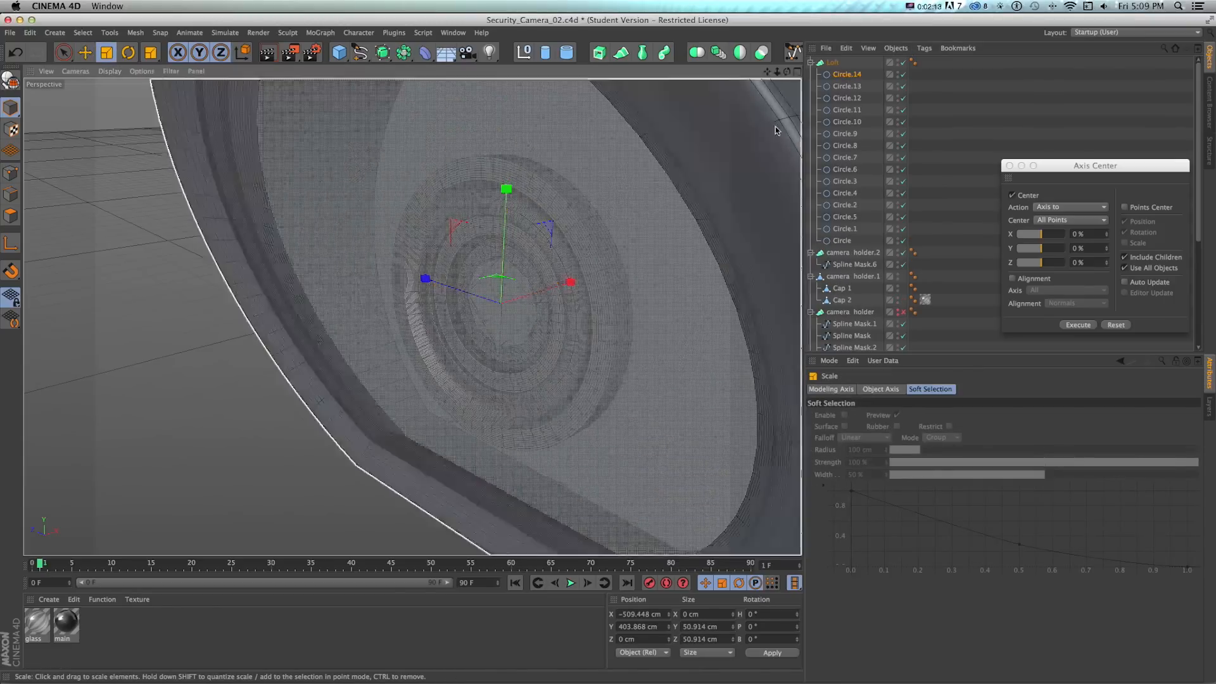
{"action": "left_click_drag", "start_coordinate": [847, 74], "coordinate": [842, 70], "text": "ctrl"}
{"action": "key", "text": "e"}
{"action": "left_click_drag", "start_coordinate": [529, 299], "coordinate": [535, 296]}
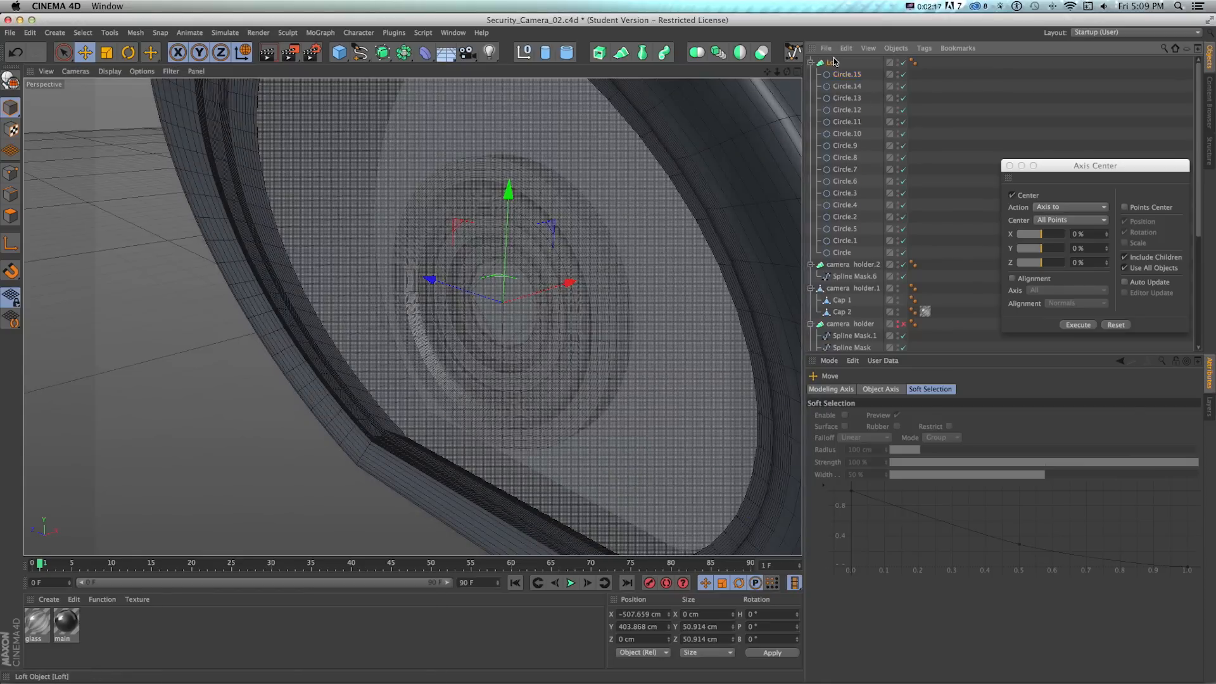
- Nudge the loft slightly along X and add two innermost circles about 44 cm across, placing the last at about X -508 cm
{"action": "left_click", "coordinate": [585, 294]}
{"action": "left_click_drag", "start_coordinate": [787, 494], "coordinate": [783, 510]}
{"action": "left_click", "coordinate": [845, 75]}
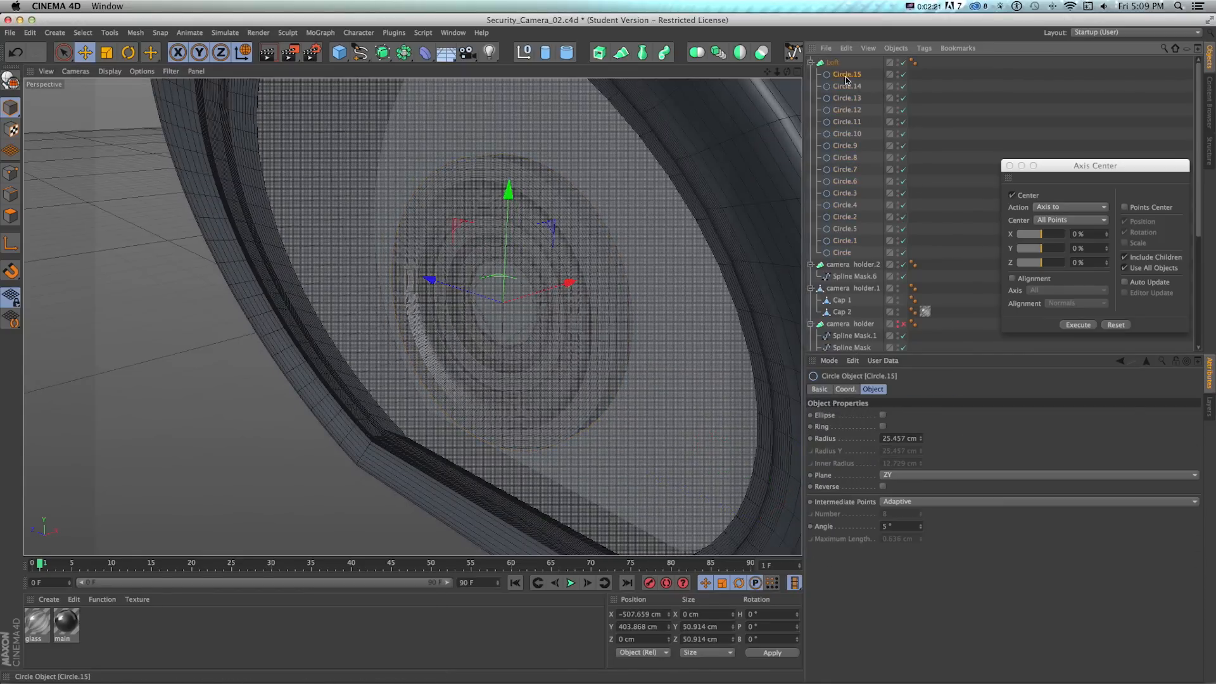
{"action": "left_click_drag", "start_coordinate": [844, 75], "coordinate": [844, 70], "text": "ctrl"}
{"action": "key", "text": "t"}
{"action": "left_click_drag", "start_coordinate": [572, 277], "coordinate": [544, 284]}
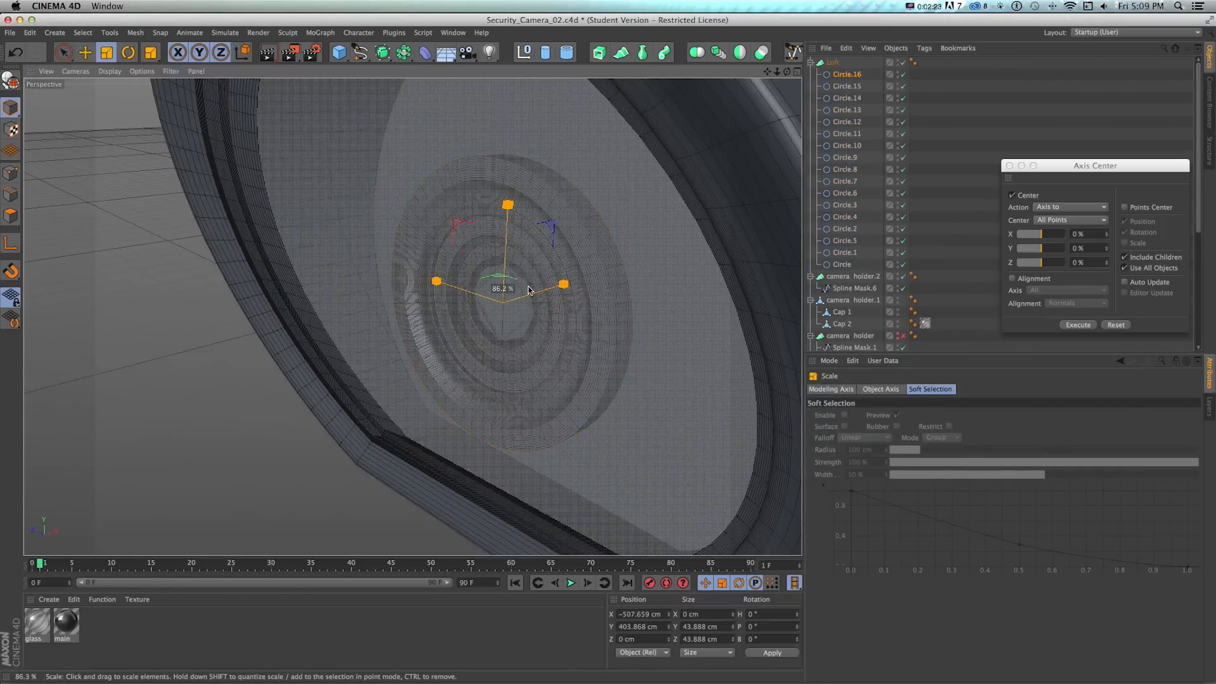
{"action": "left_click_drag", "start_coordinate": [847, 74], "coordinate": [842, 71], "text": "ctrl"}
{"action": "left_click_drag", "start_coordinate": [566, 285], "coordinate": [544, 292]}
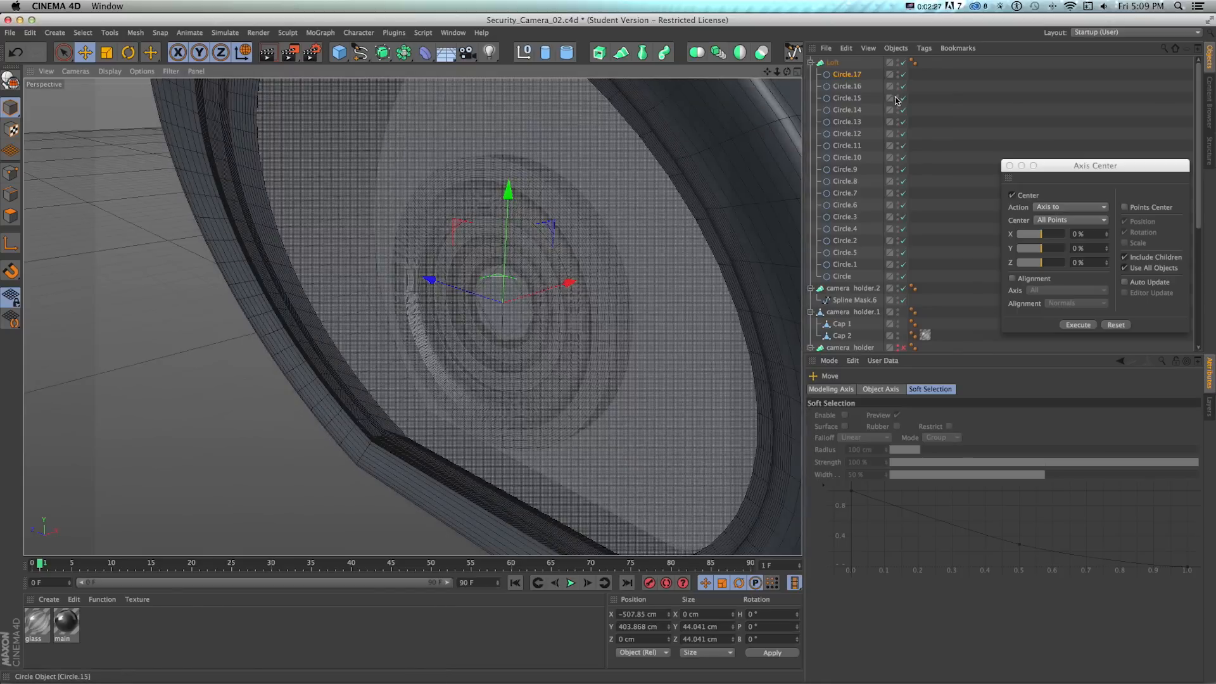
- Add a Sphere primitive, raise it to about Y 393 cm, and slide it along X to about -468 cm
{"action": "left_click_drag", "start_coordinate": [338, 52], "coordinate": [584, 92]}
{"action": "scroll", "coordinate": [568, 406], "scroll_direction": "down", "scroll_amount": 3}
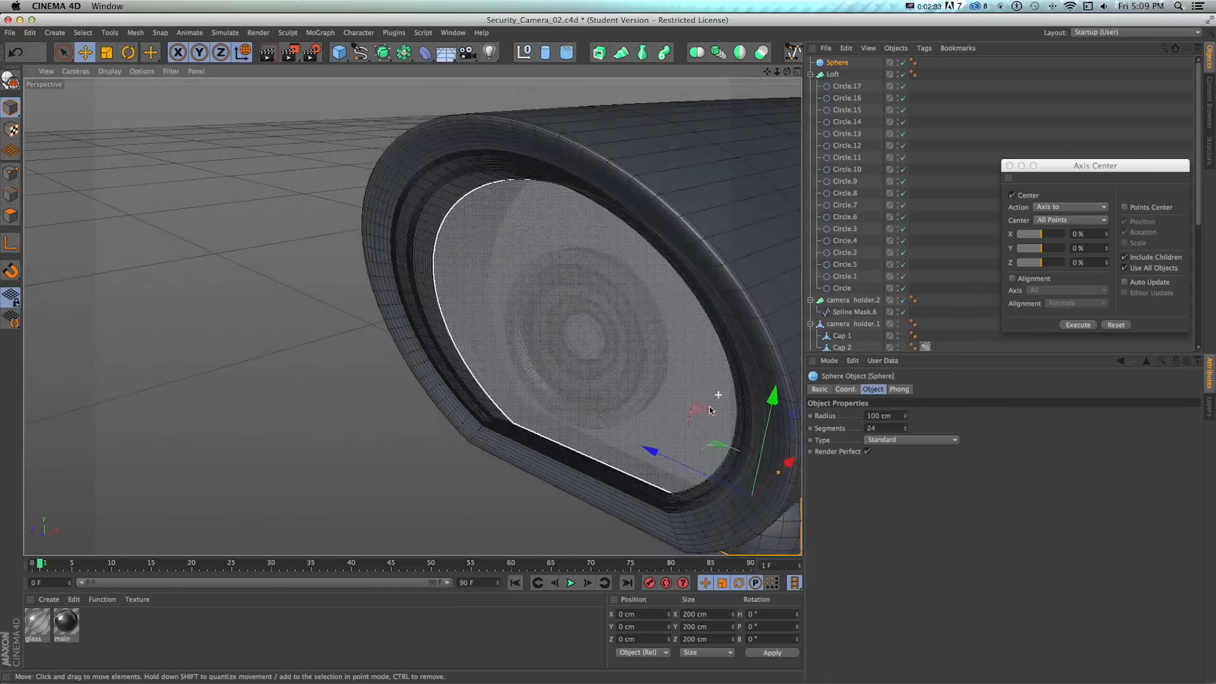
{"action": "left_click", "coordinate": [796, 72]}
{"action": "left_click_drag", "start_coordinate": [240, 488], "coordinate": [240, 416]}
{"action": "scroll", "coordinate": [253, 440], "scroll_direction": "up", "scroll_amount": 6}
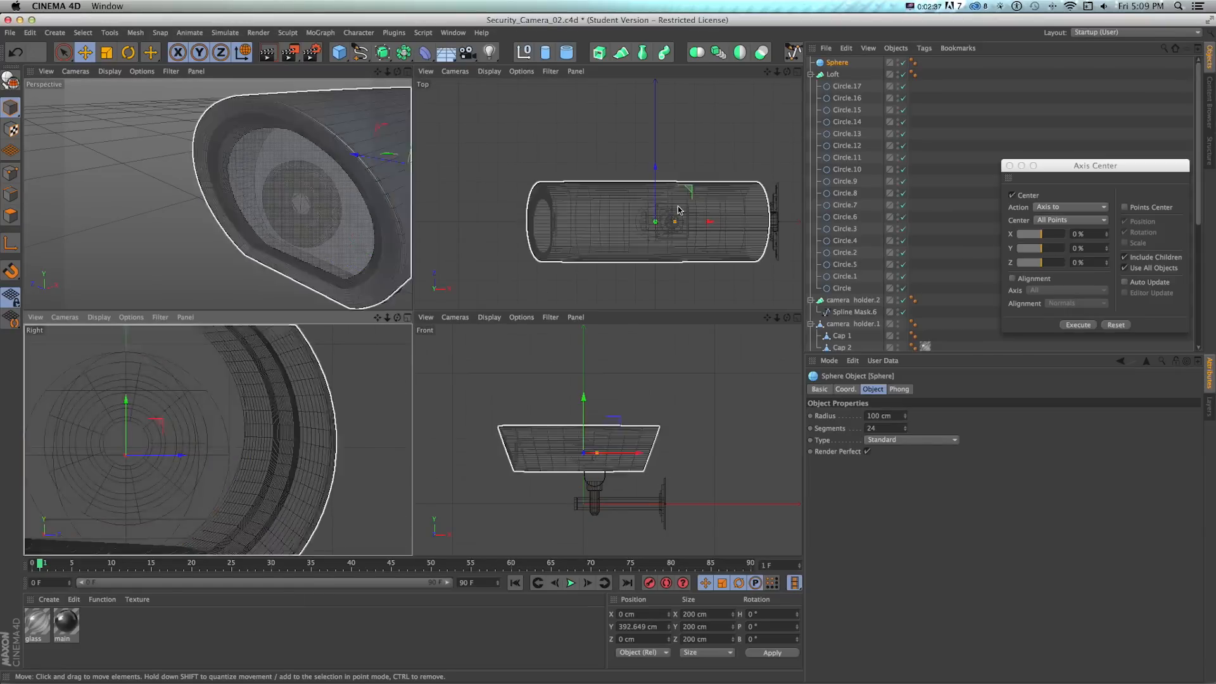
{"action": "left_click_drag", "start_coordinate": [686, 225], "coordinate": [595, 228]}
- Scale the sphere down to about 46 cm across and raise it to about Y 405 cm at the rings' center
{"action": "key", "text": "t"}
{"action": "left_click_drag", "start_coordinate": [259, 231], "coordinate": [95, 235]}
{"action": "left_click_drag", "start_coordinate": [303, 192], "coordinate": [247, 212]}
{"action": "key", "text": "e"}
{"action": "left_click_drag", "start_coordinate": [126, 410], "coordinate": [126, 397]}
{"action": "key", "text": "t"}
{"action": "left_click_drag", "start_coordinate": [207, 410], "coordinate": [126, 428]}
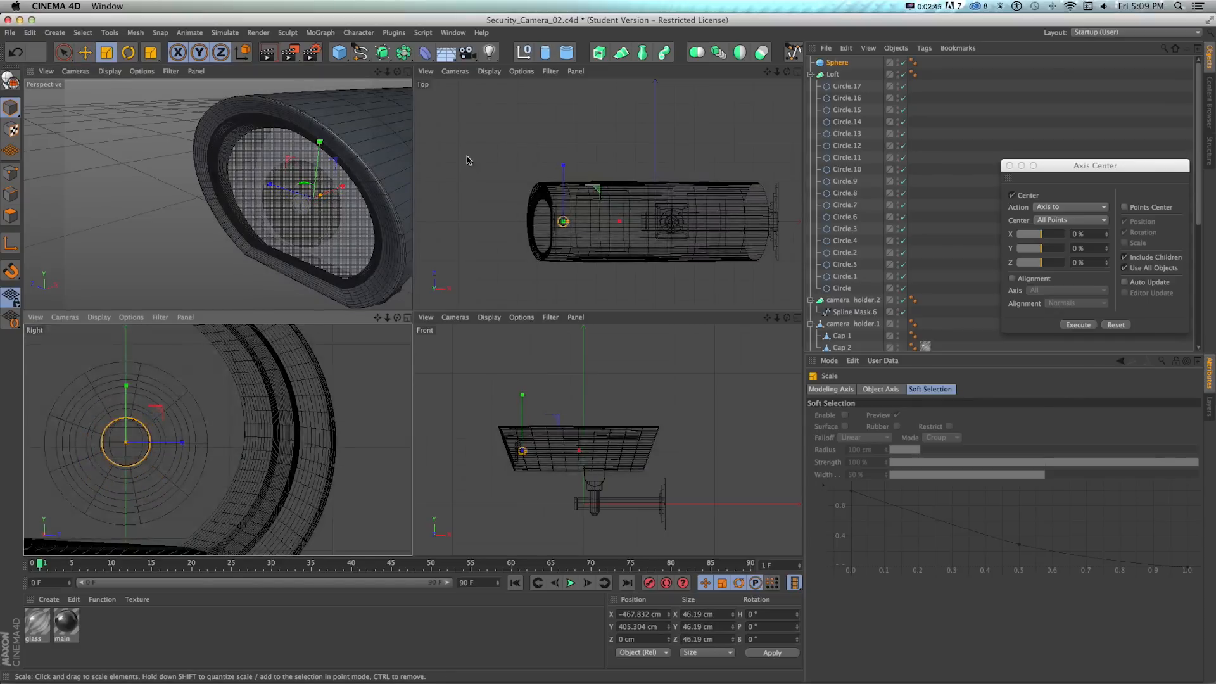
- Move the sphere forward into the lens center at about X -492 cm and Y 403 cm
{"action": "key", "text": "e"}
{"action": "left_click_drag", "start_coordinate": [342, 187], "coordinate": [330, 193]}
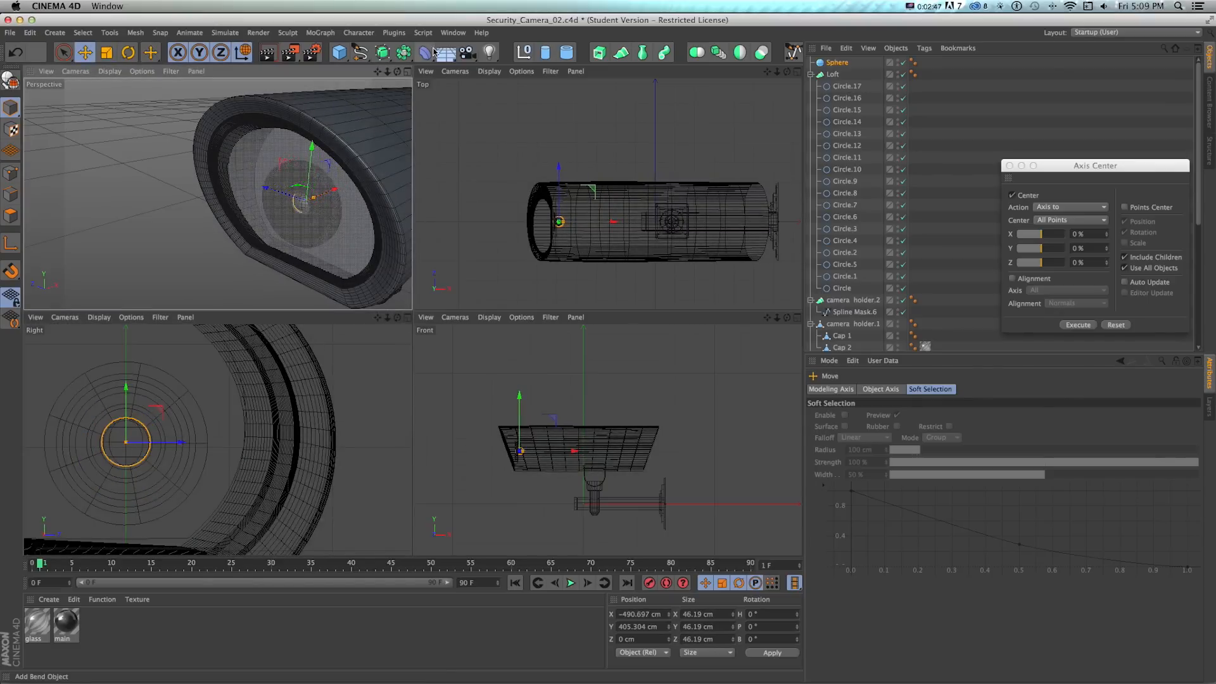
{"action": "left_click", "coordinate": [407, 74]}
{"action": "right_click_drag", "start_coordinate": [596, 331], "coordinate": [598, 310], "text": "alt"}
{"action": "left_click_drag", "start_coordinate": [586, 333], "coordinate": [586, 337]}
- Render the perspective view and inspect the camera body with its ringed lens from several angles
{"action": "right_click_drag", "start_coordinate": [625, 265], "coordinate": [615, 356], "text": "alt"}
{"action": "middle_click_drag", "start_coordinate": [659, 320], "coordinate": [587, 296], "text": "alt"}
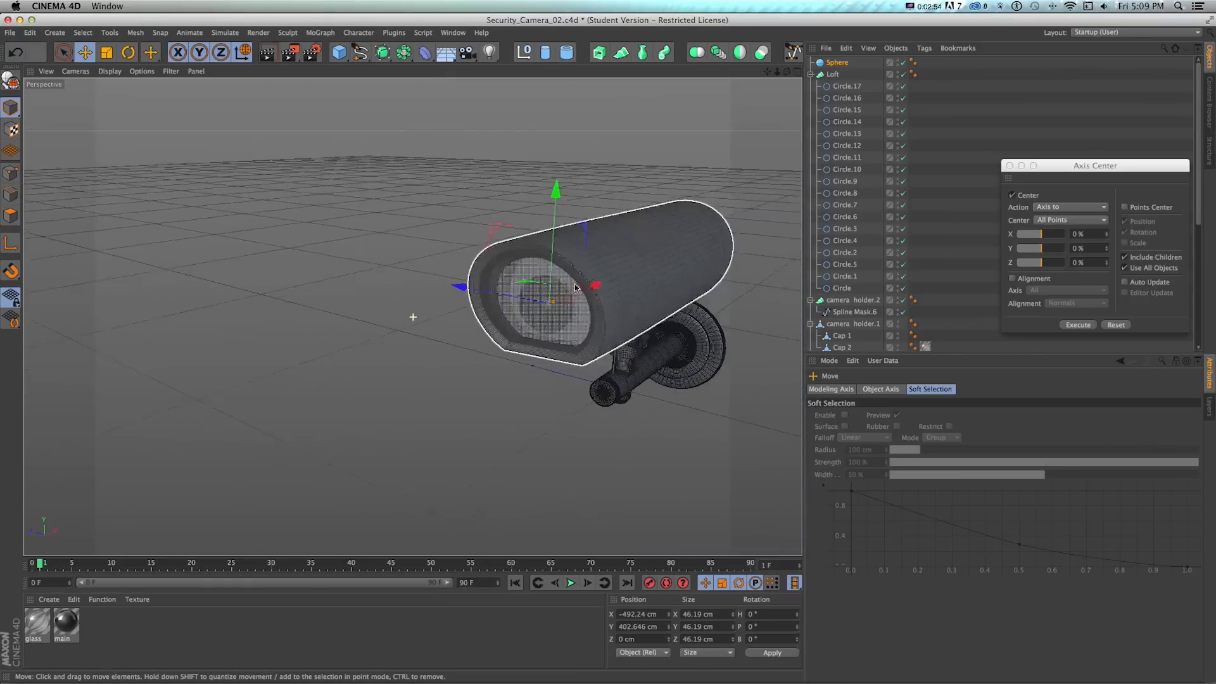
{"action": "left_click_drag", "start_coordinate": [587, 296], "coordinate": [570, 282], "text": "alt"}
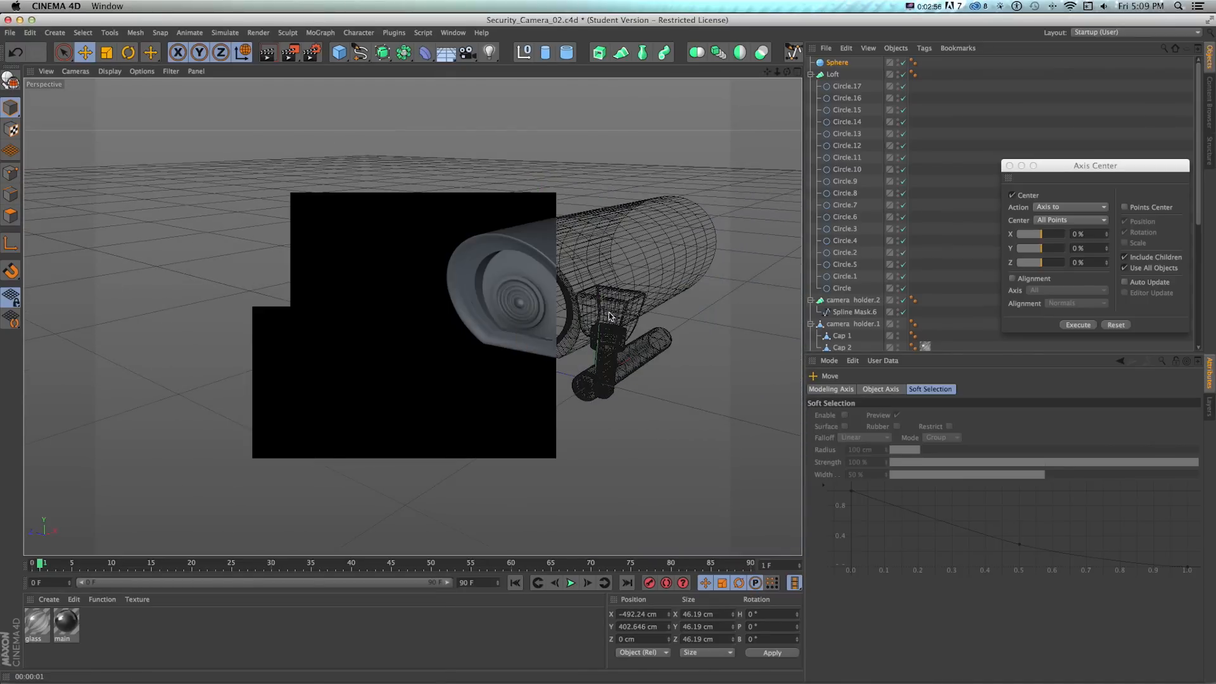
{"action": "left_click", "coordinate": [576, 329]}
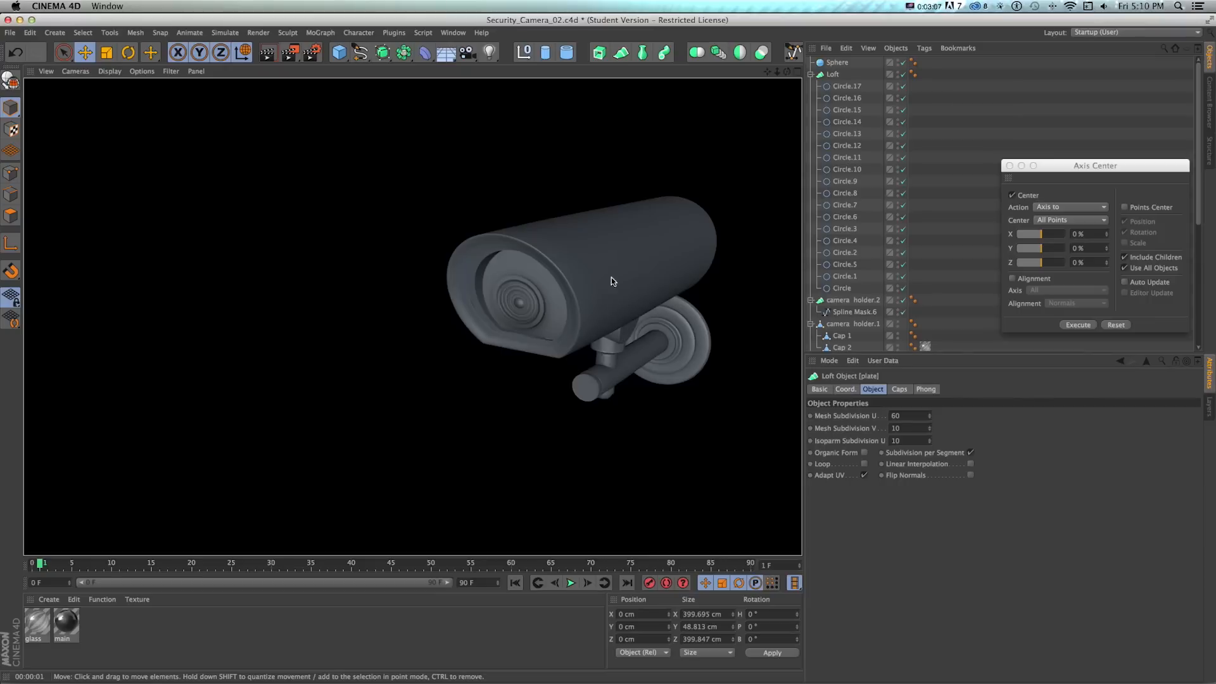
{"action": "mouse_move", "coordinate": [611, 277]}
{"action": "right_mouse_down", "text": "alt"}
{"action": "mouse_move", "coordinate": [613, 267]}
{"action": "mouse_move", "coordinate": [619, 281]}
{"action": "right_mouse_up", "text": "alt"}
{"action": "left_click_drag", "start_coordinate": [637, 272], "coordinate": [557, 279], "text": "alt"}
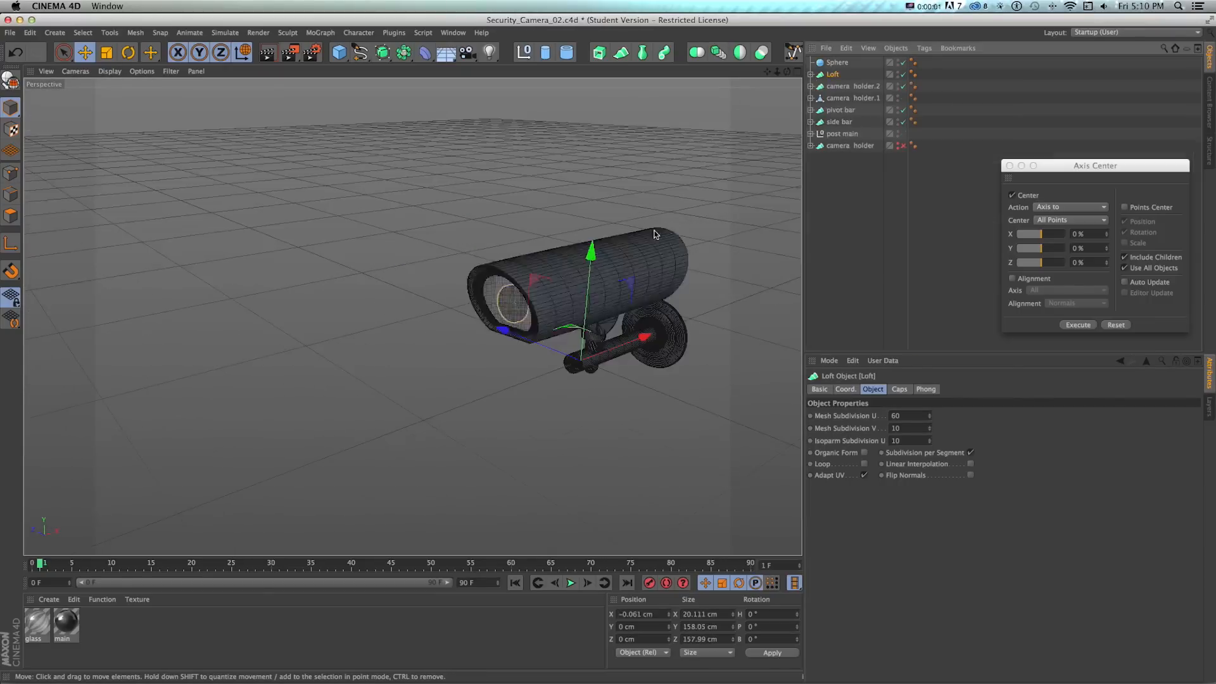
{"action": "left_click_drag", "start_coordinate": [652, 241], "coordinate": [676, 243], "text": "alt"}
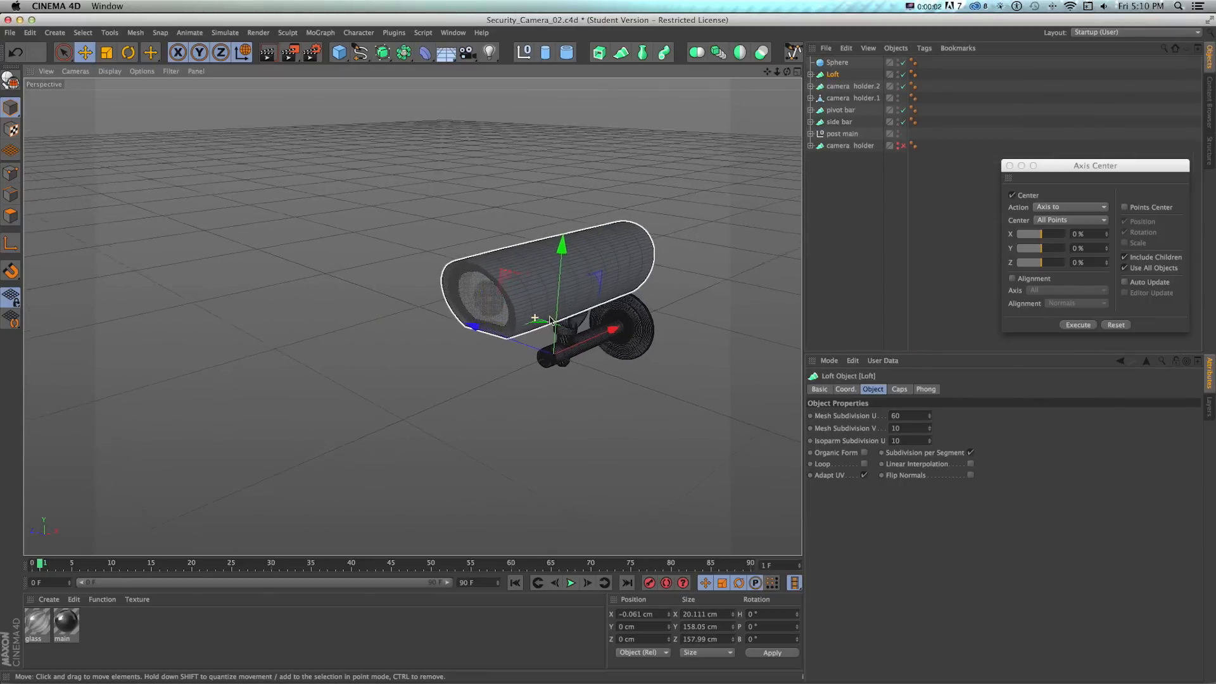
- Rename the ringed loft as lens
{"action": "double_click", "coordinate": [833, 75]}
{"action": "type", "text": "lens"}
{"action": "key", "text": "Return"}
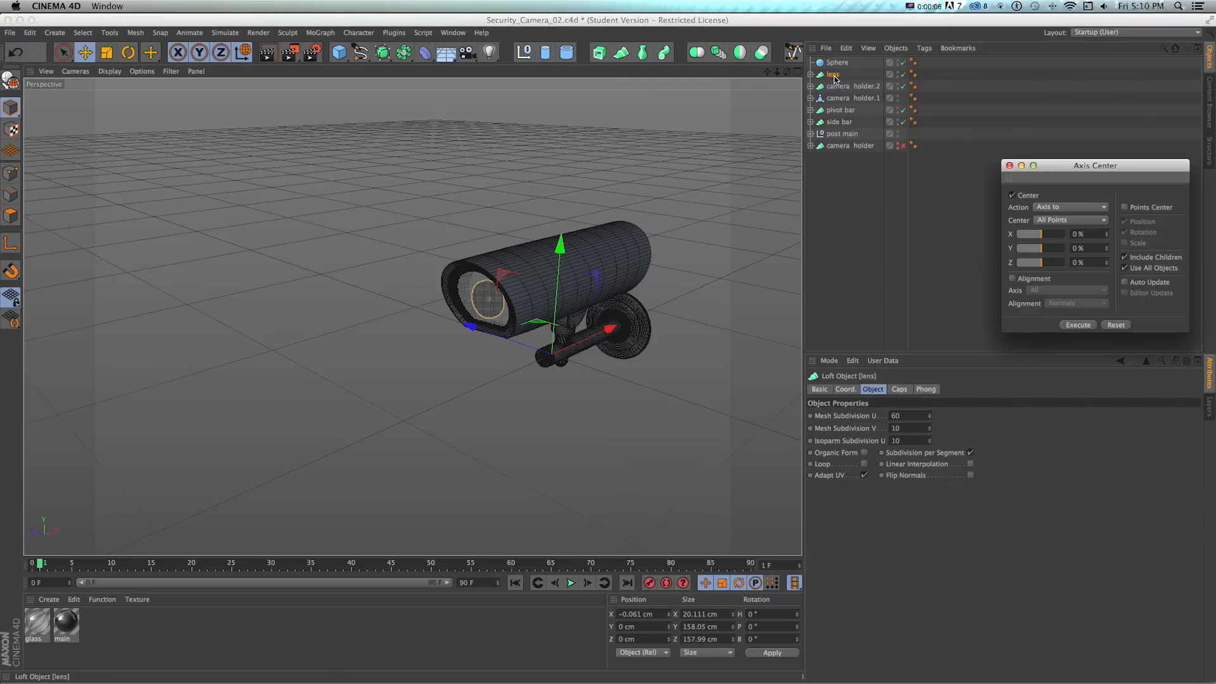
- Group the sphere and the lens loft under a null named lens container
{"action": "left_click", "coordinate": [834, 62], "text": "ctrl"}
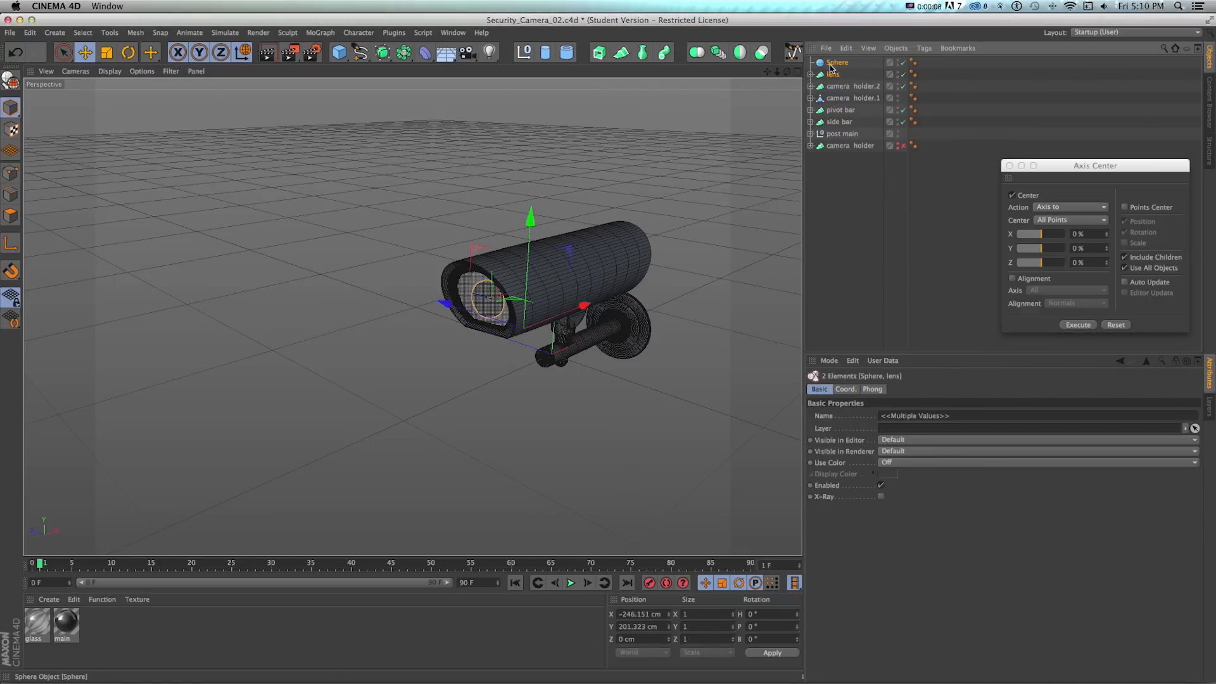
{"action": "key", "text": "alt+g"}
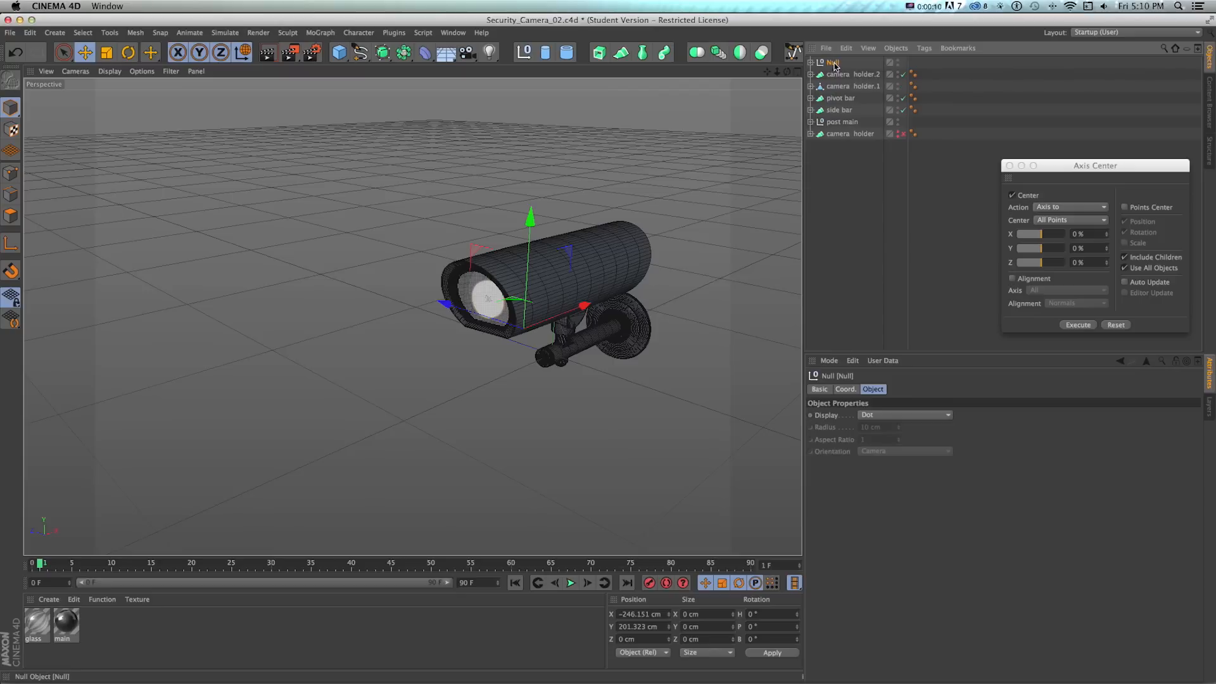
{"action": "double_click", "coordinate": [834, 64]}
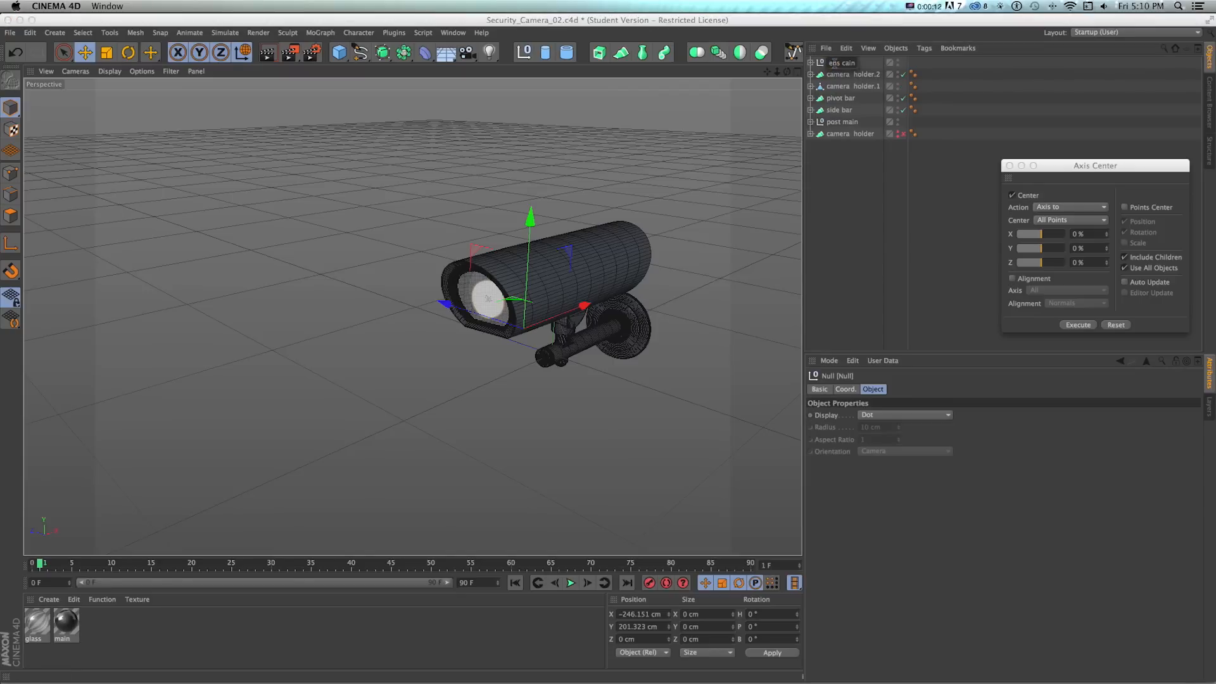
{"action": "type", "text": "lens container"}
{"action": "key", "text": "Return"}
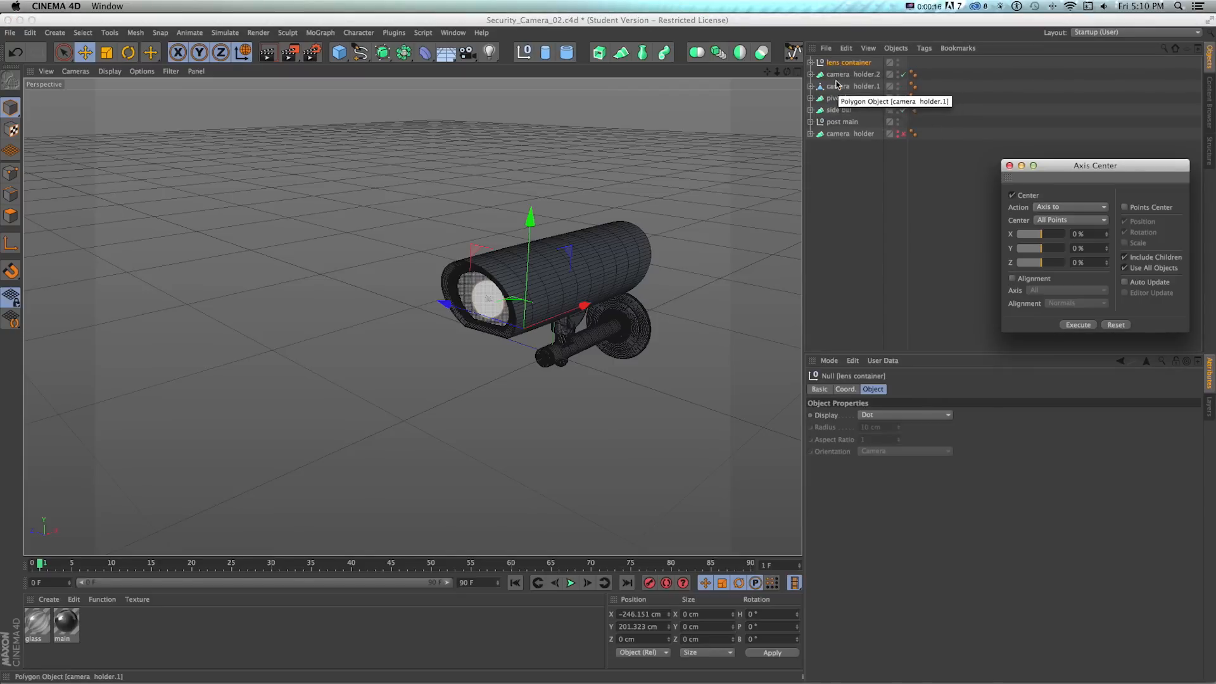
- Group the lens container, both visible camera holders, pivot bar, side bar and post main under a null named camera
{"action": "left_click", "coordinate": [834, 121], "text": "shift"}
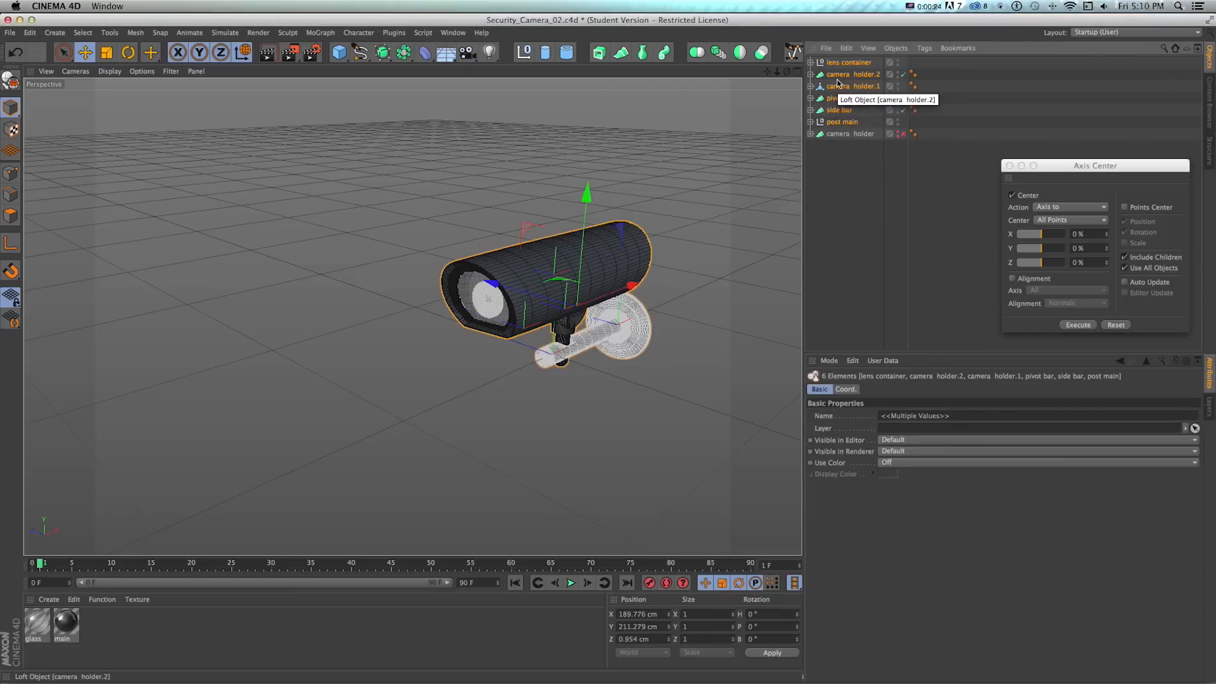
{"action": "key", "text": "alt+g"}
{"action": "double_click", "coordinate": [833, 62]}
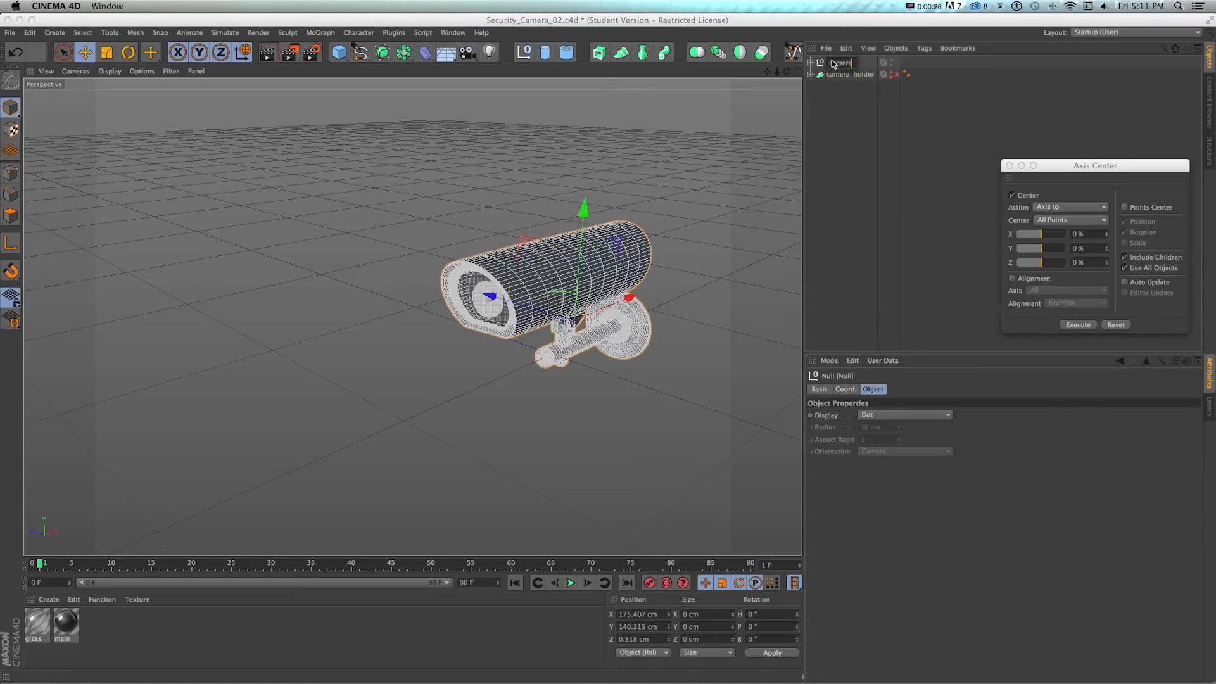
{"action": "type", "text": "camera"}
{"action": "key", "text": "Return"}
{"action": "left_click", "coordinate": [810, 62]}
- Try rotating the lens container together with camera holder.1 and camera holder.2
{"action": "left_click", "coordinate": [852, 75]}
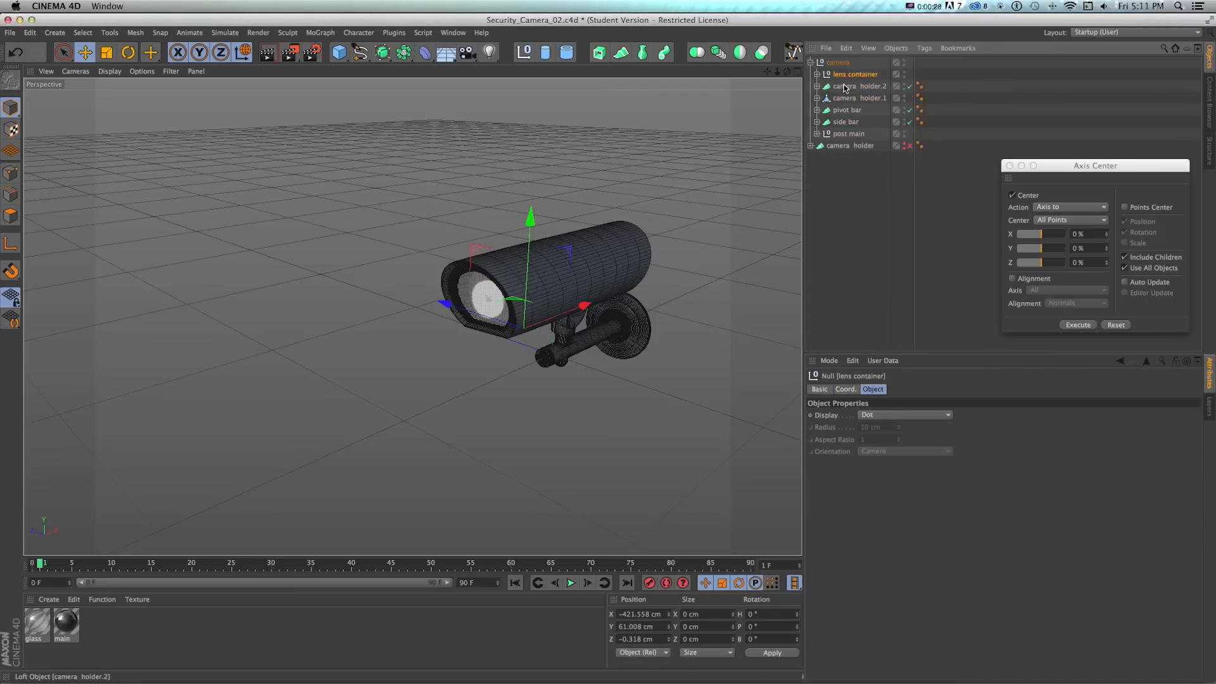
{"action": "left_click", "coordinate": [844, 92], "text": "ctrl"}
{"action": "left_click", "coordinate": [845, 99], "text": "ctrl"}
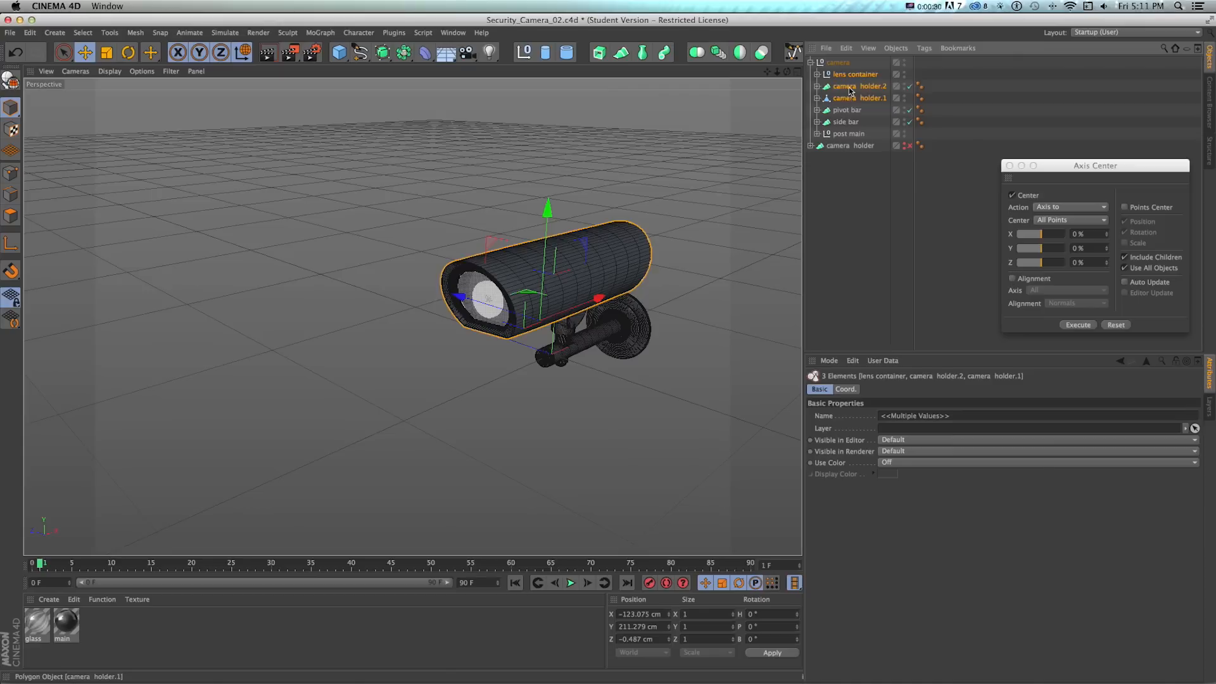
{"action": "key", "text": "r"}
{"action": "left_click_drag", "start_coordinate": [506, 335], "coordinate": [546, 340]}
{"action": "key", "text": "ctrl+z"}
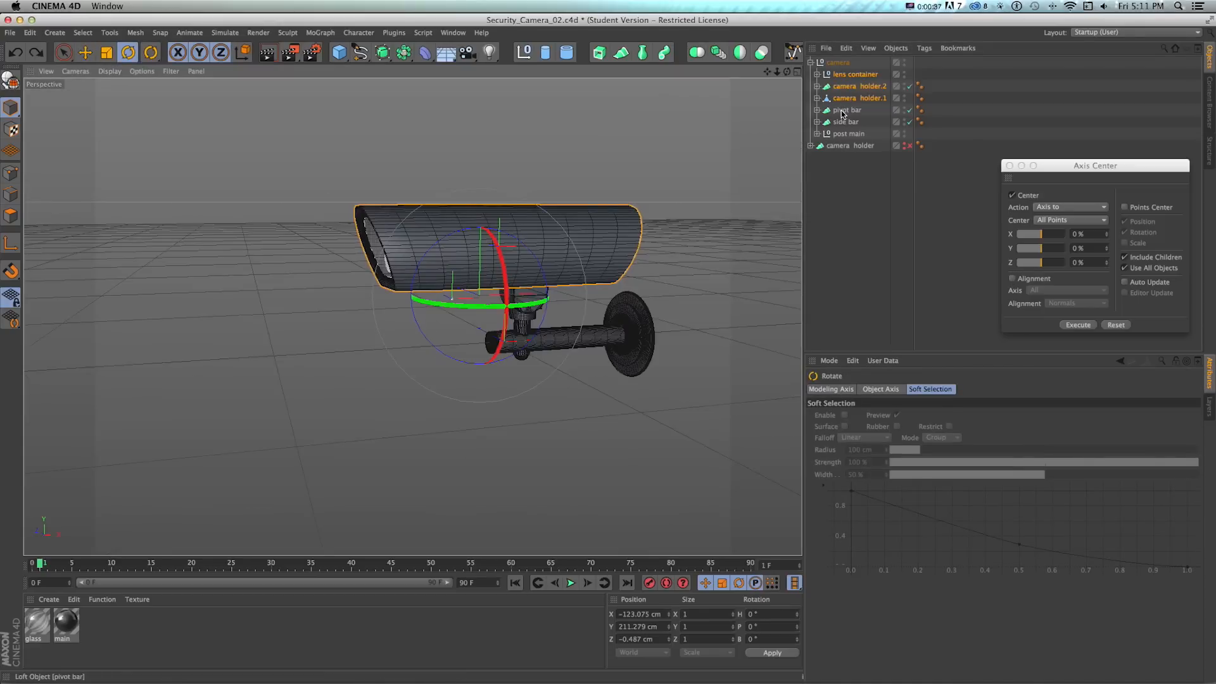
- Group the lens container, camera holder.1, camera holder.2 and pivot bar under a null named camera top
{"action": "left_click", "coordinate": [842, 111]}
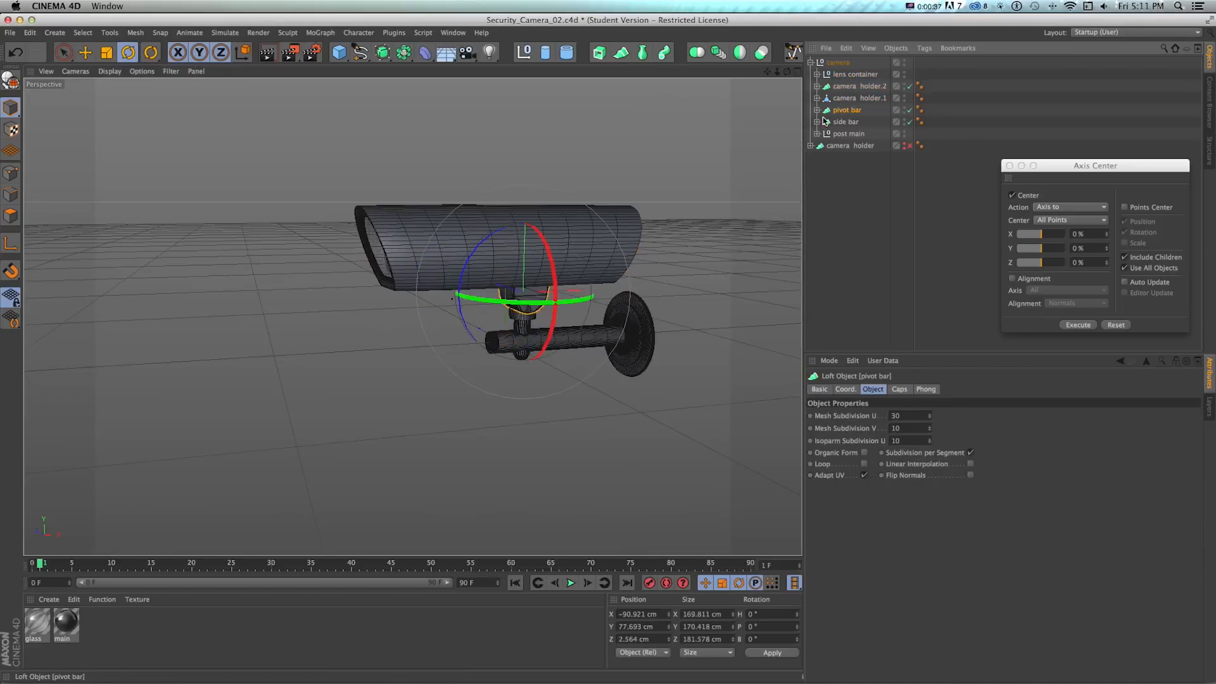
{"action": "left_click", "coordinate": [843, 75], "text": "shift"}
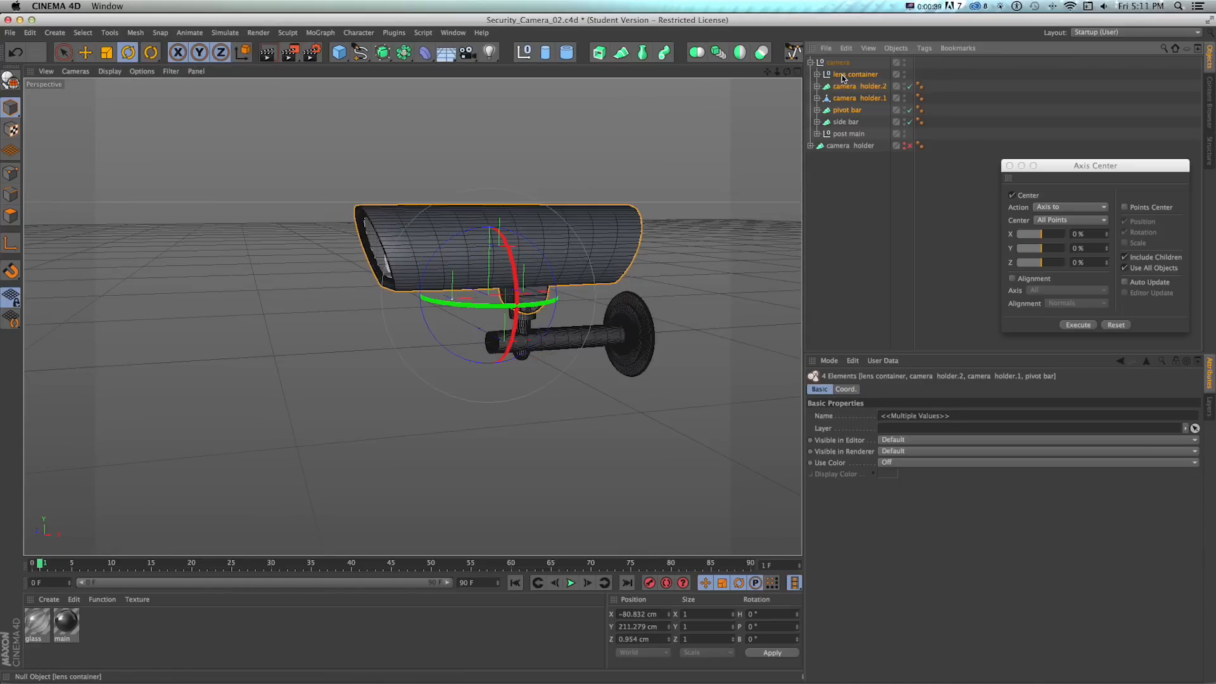
{"action": "key", "text": "alt+g"}
{"action": "double_click", "coordinate": [841, 74]}
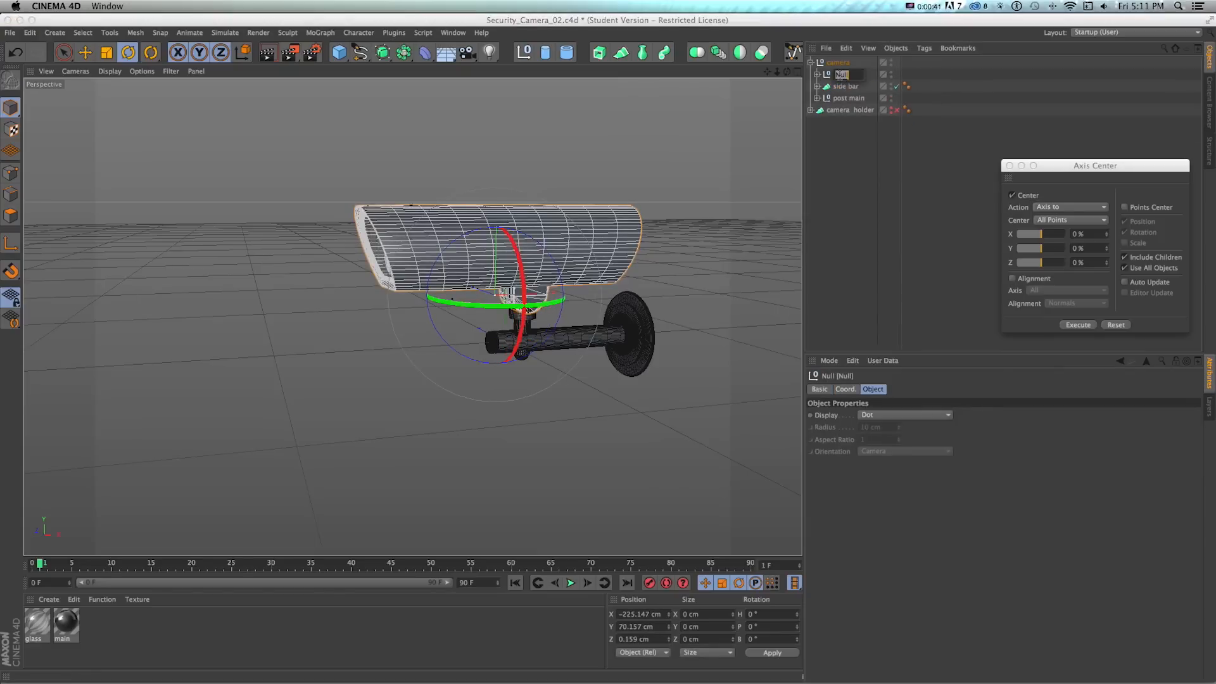
{"action": "type", "text": "camera t"}
{"action": "type", "text": "op"}
{"action": "key", "text": "Return"}
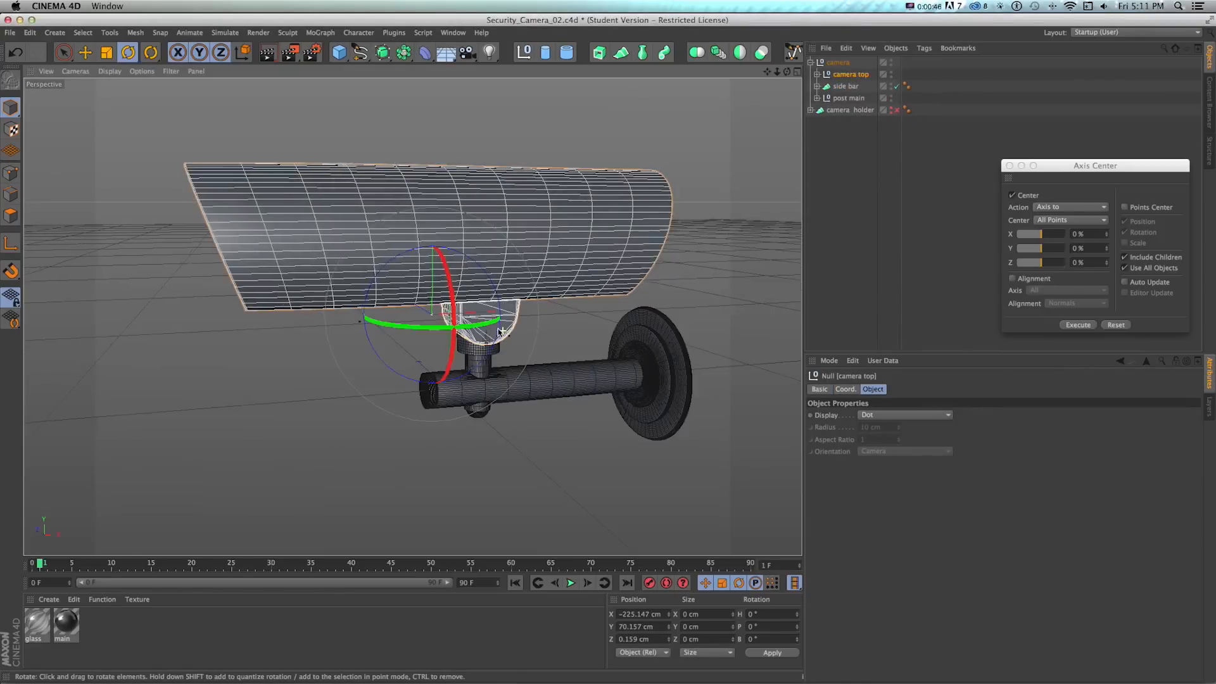
- Move only the axis of the camera top null to the pivot bar, at about X -80 cm and Y 12.6 cm
{"action": "left_click_drag", "start_coordinate": [500, 324], "coordinate": [476, 327], "text": "alt"}
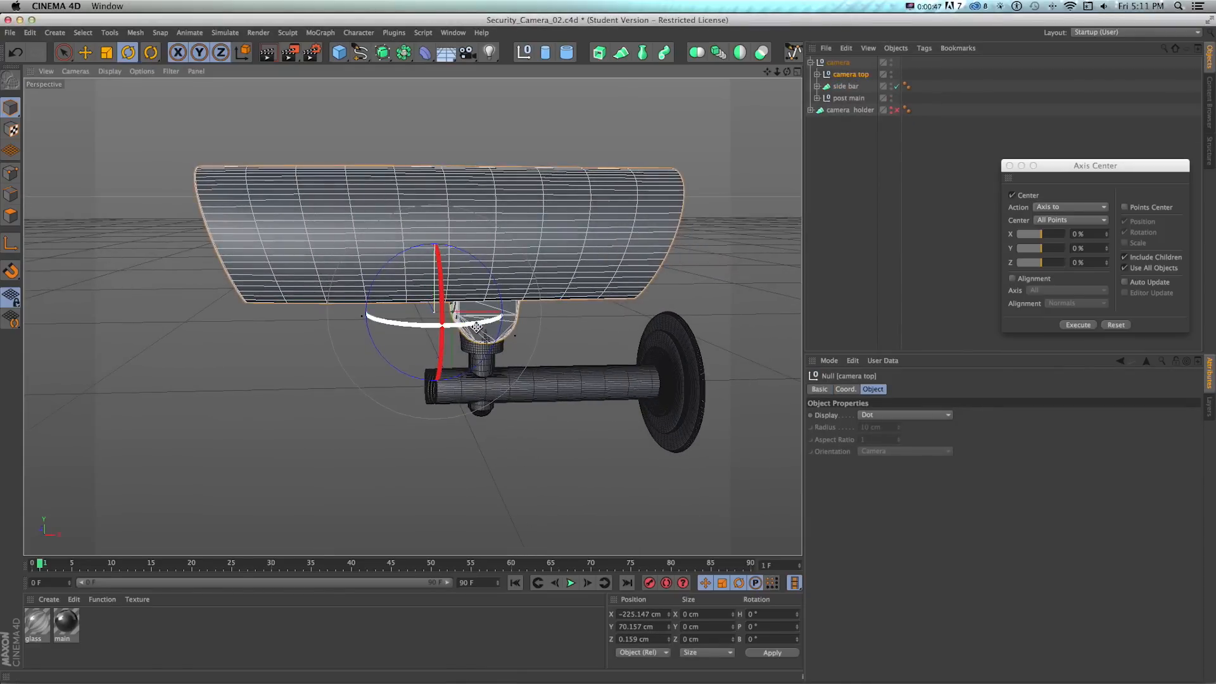
{"action": "key", "text": "e"}
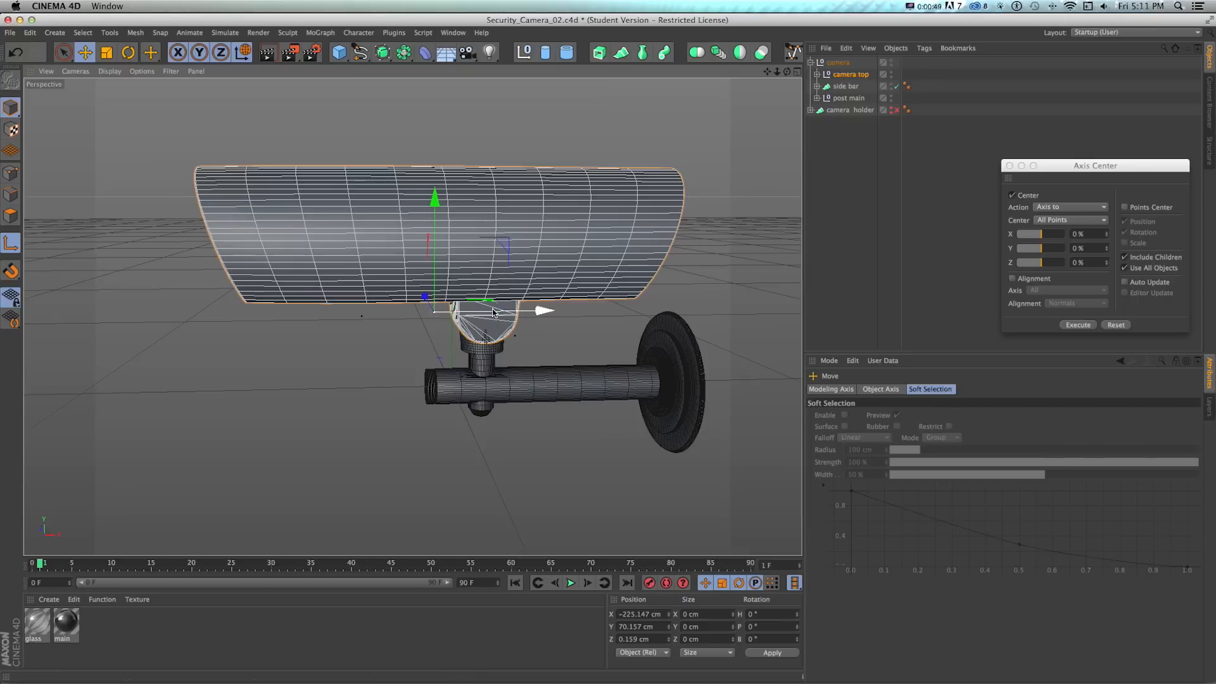
{"action": "left_click_drag", "start_coordinate": [508, 310], "coordinate": [559, 314]}
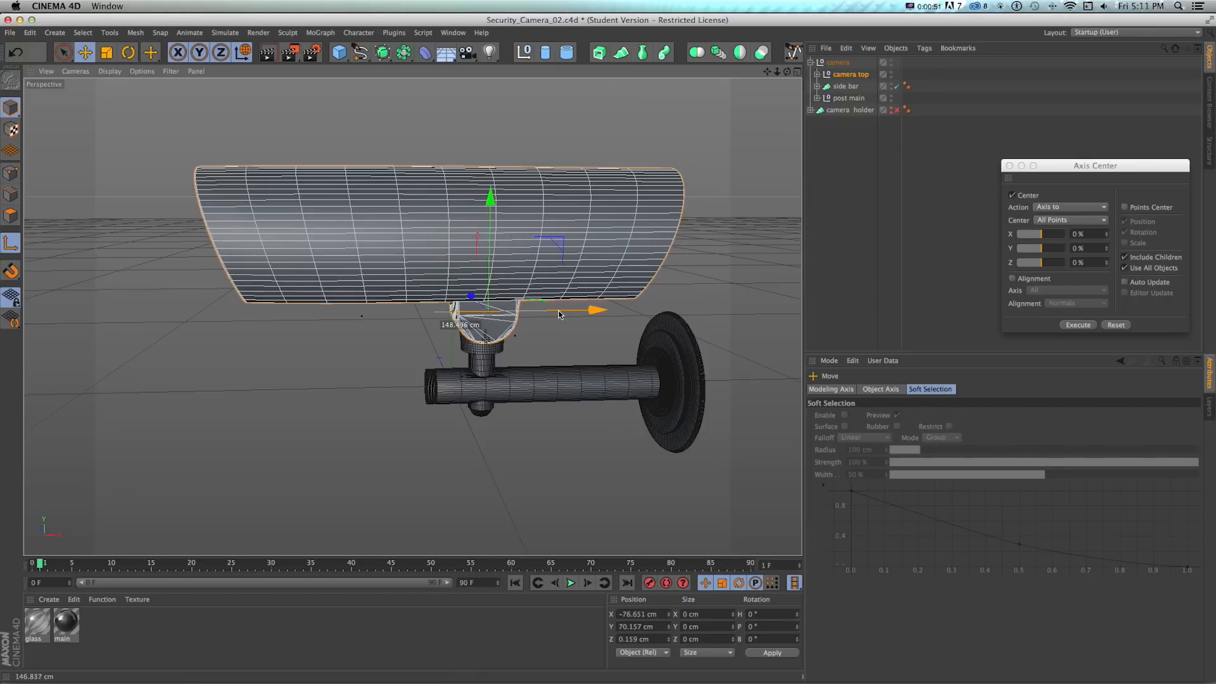
{"action": "left_click", "coordinate": [796, 72]}
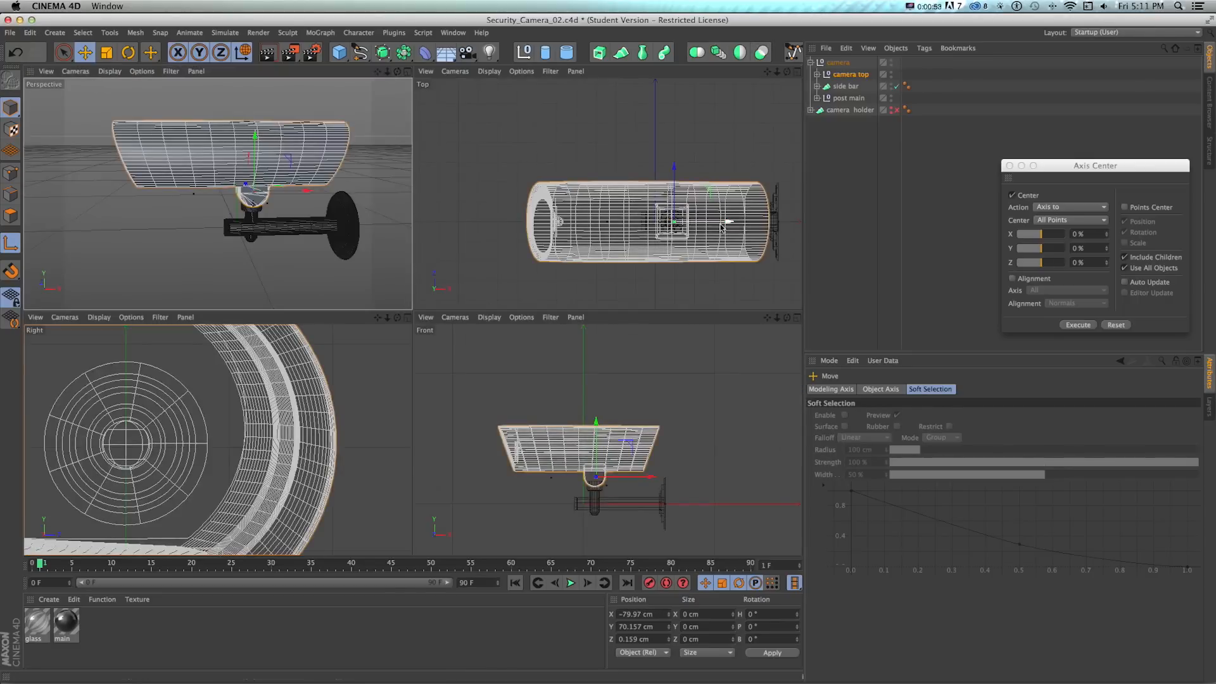
{"action": "key", "text": "s"}
{"action": "middle_click_drag", "start_coordinate": [198, 498], "coordinate": [240, 437], "text": "alt"}
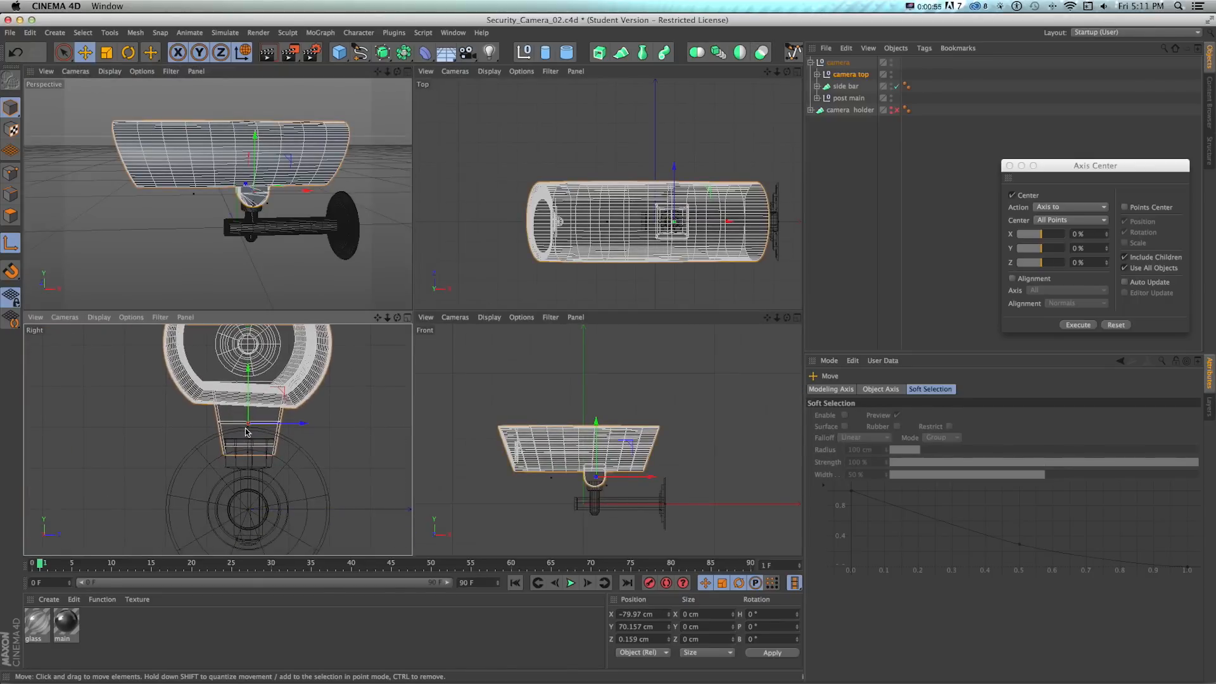
{"action": "scroll", "coordinate": [244, 428], "scroll_direction": "up", "scroll_amount": 5}
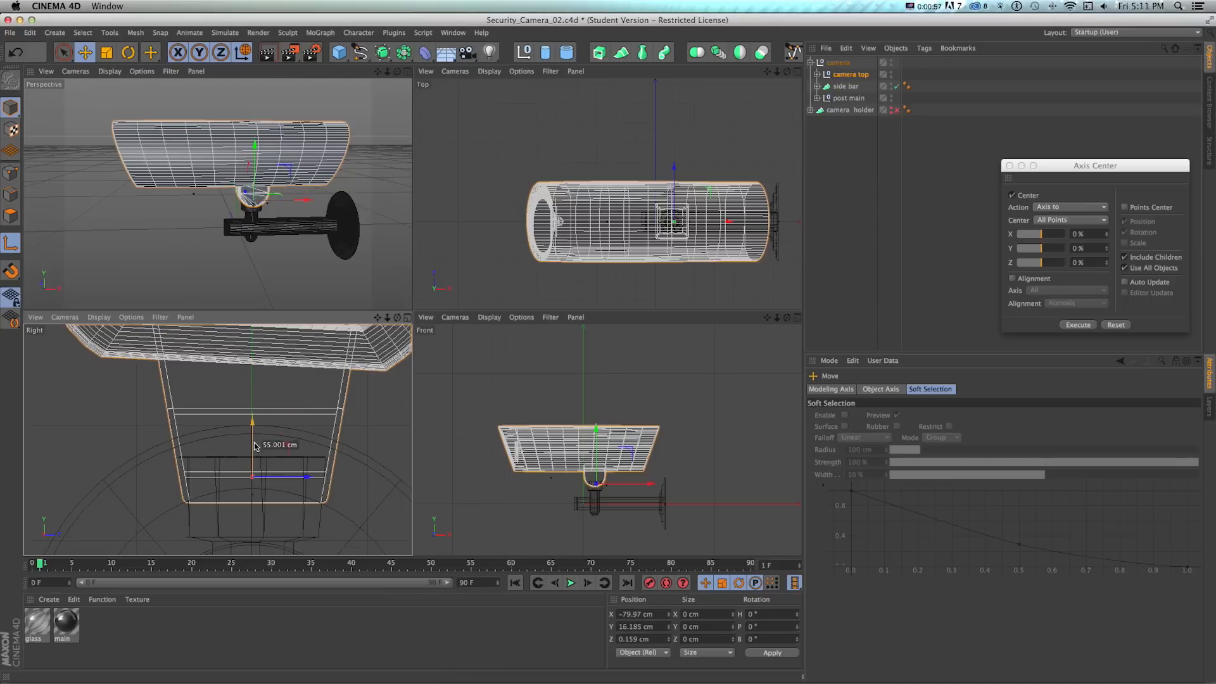
{"action": "scroll", "coordinate": [266, 465], "scroll_direction": "down", "scroll_amount": 3}
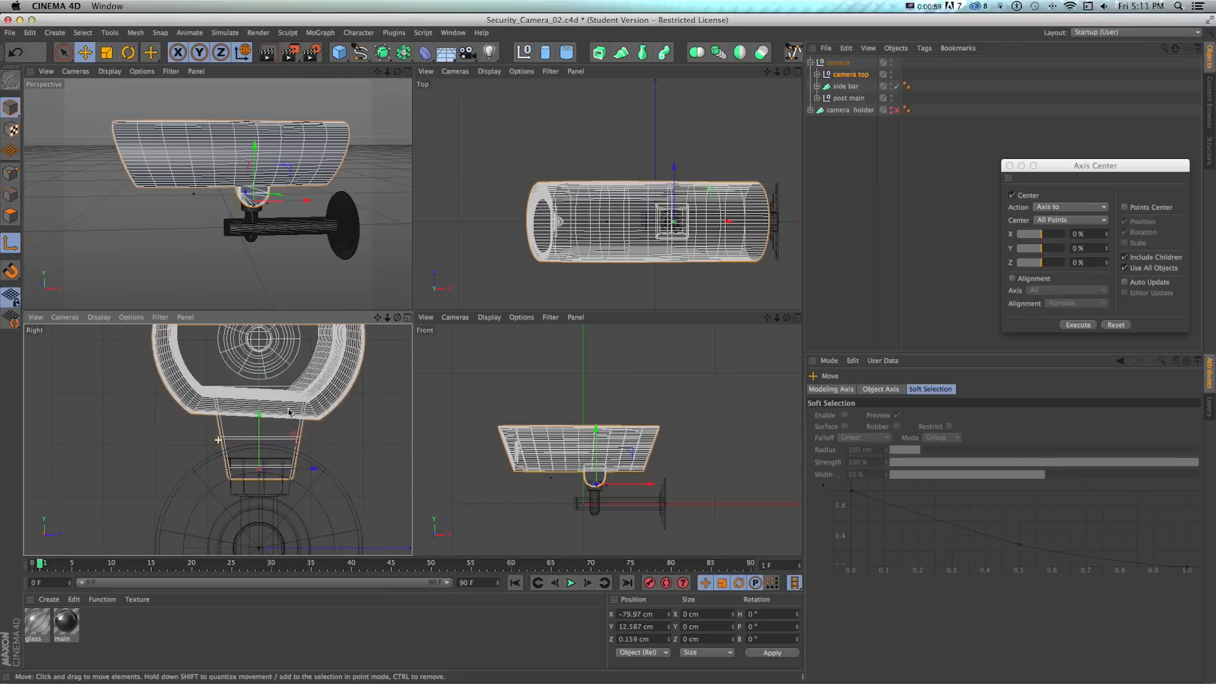
- Rotate the lens container and both camera holders slightly in the Right view to level the camera body
{"action": "middle_click_drag", "start_coordinate": [289, 408], "coordinate": [288, 467], "text": "alt"}
{"action": "scroll", "coordinate": [287, 467], "scroll_direction": "down", "scroll_amount": 2}
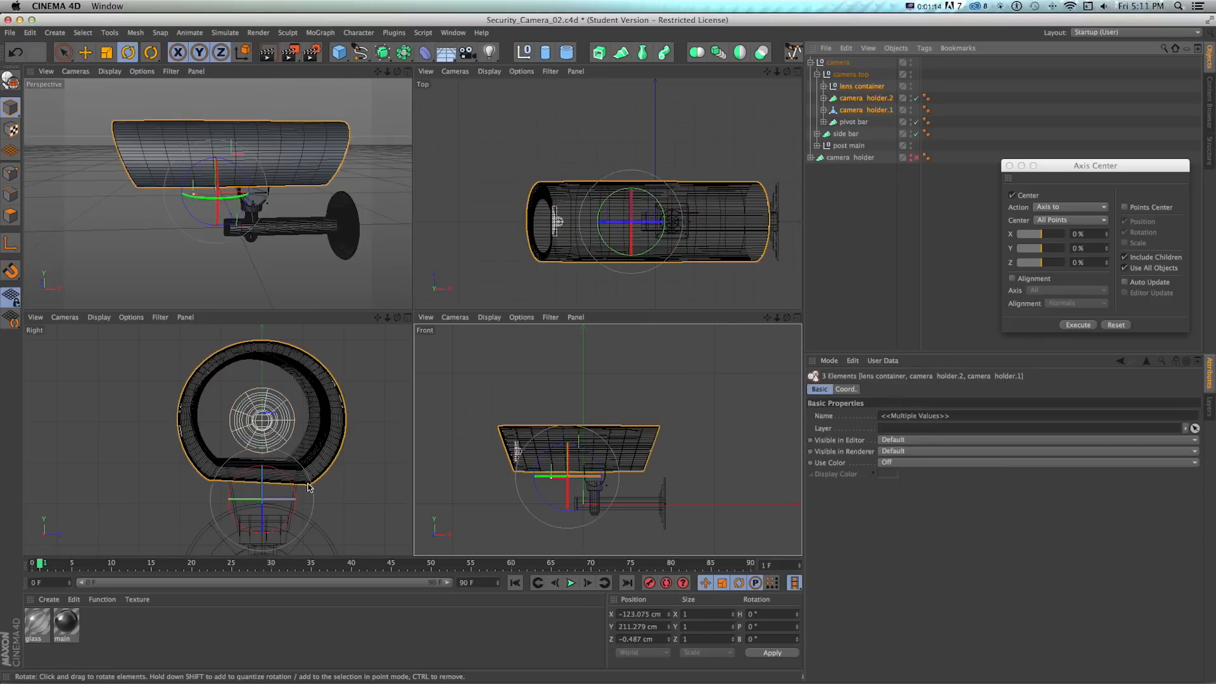
{"action": "left_click_drag", "start_coordinate": [297, 486], "coordinate": [290, 486]}
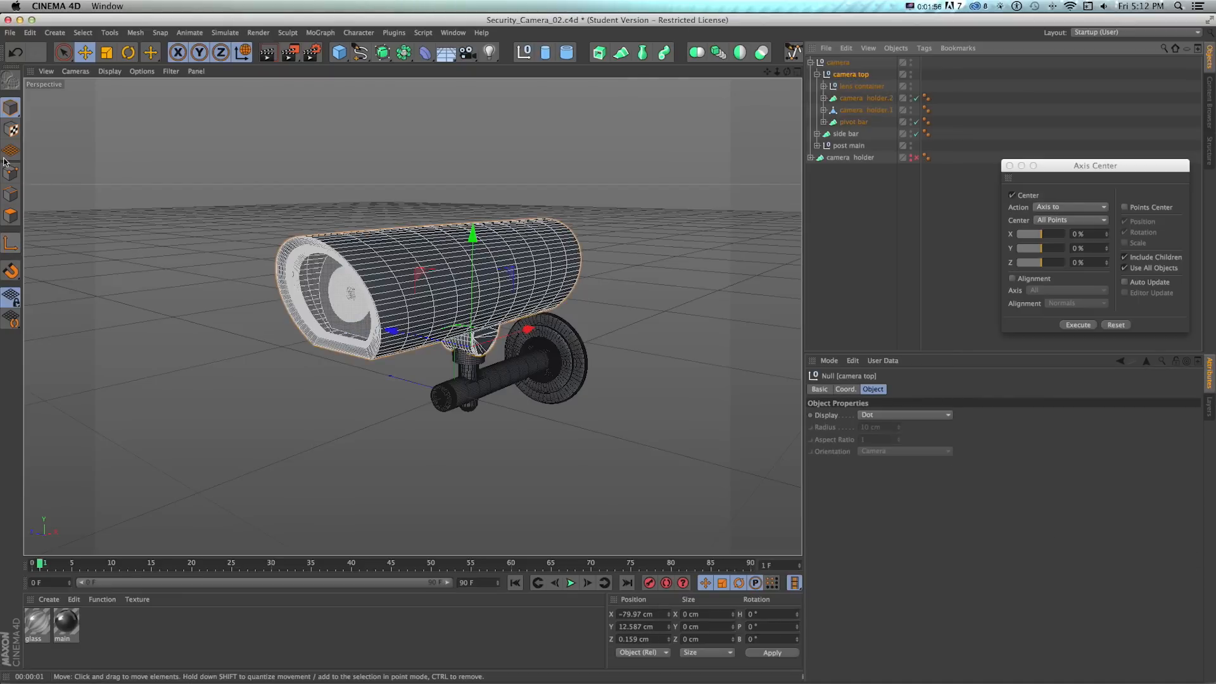
- Try rotating the camera top around its pivot axis and undo the test rotations
{"action": "scroll", "coordinate": [505, 354], "scroll_direction": "up", "scroll_amount": 3}
{"action": "scroll", "coordinate": [505, 355], "scroll_direction": "down", "scroll_amount": 5}
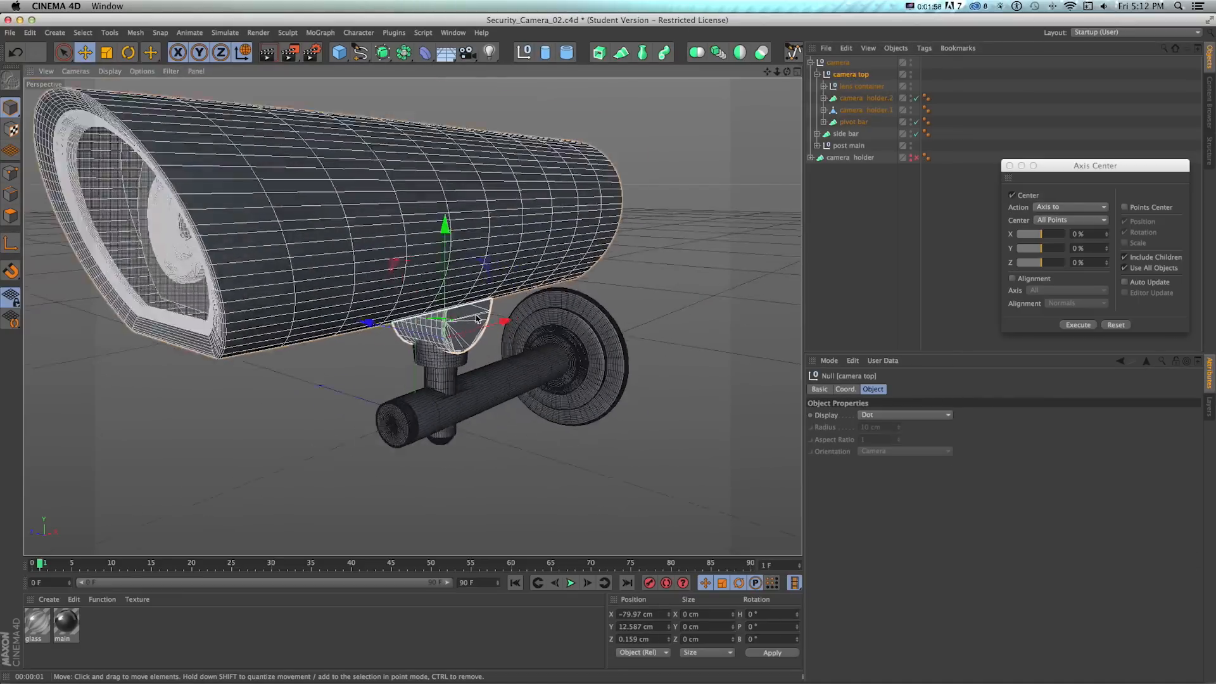
{"action": "key", "text": "r"}
{"action": "mouse_move", "coordinate": [436, 271]}
{"action": "left_mouse_down"}
{"action": "mouse_move", "coordinate": [418, 308]}
{"action": "mouse_move", "coordinate": [437, 273]}
{"action": "left_mouse_up"}
{"action": "left_click_drag", "start_coordinate": [411, 346], "coordinate": [456, 341]}
{"action": "key", "text": "super+z"}
{"action": "key", "text": "super+z"}
{"action": "key", "text": "super+z"}
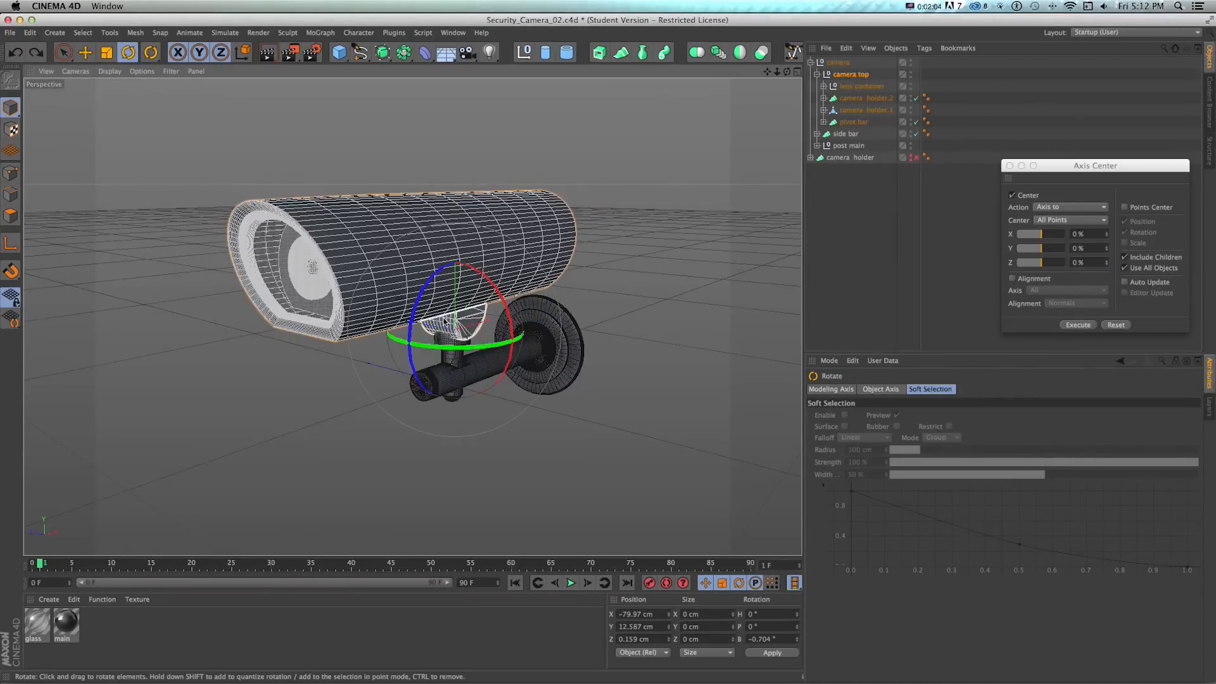
{"action": "scroll", "coordinate": [456, 342], "scroll_direction": "down", "scroll_amount": 3}
{"action": "scroll", "coordinate": [456, 345], "scroll_direction": "down", "scroll_amount": 5}
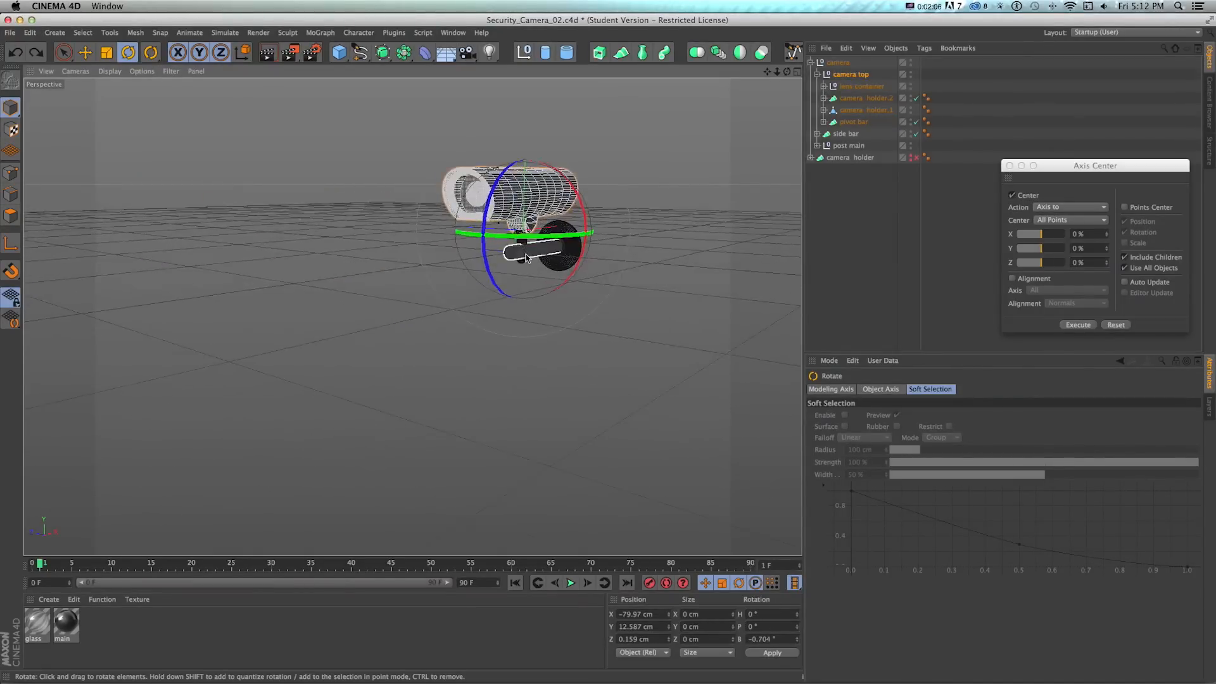
{"action": "key", "text": "super+z"}
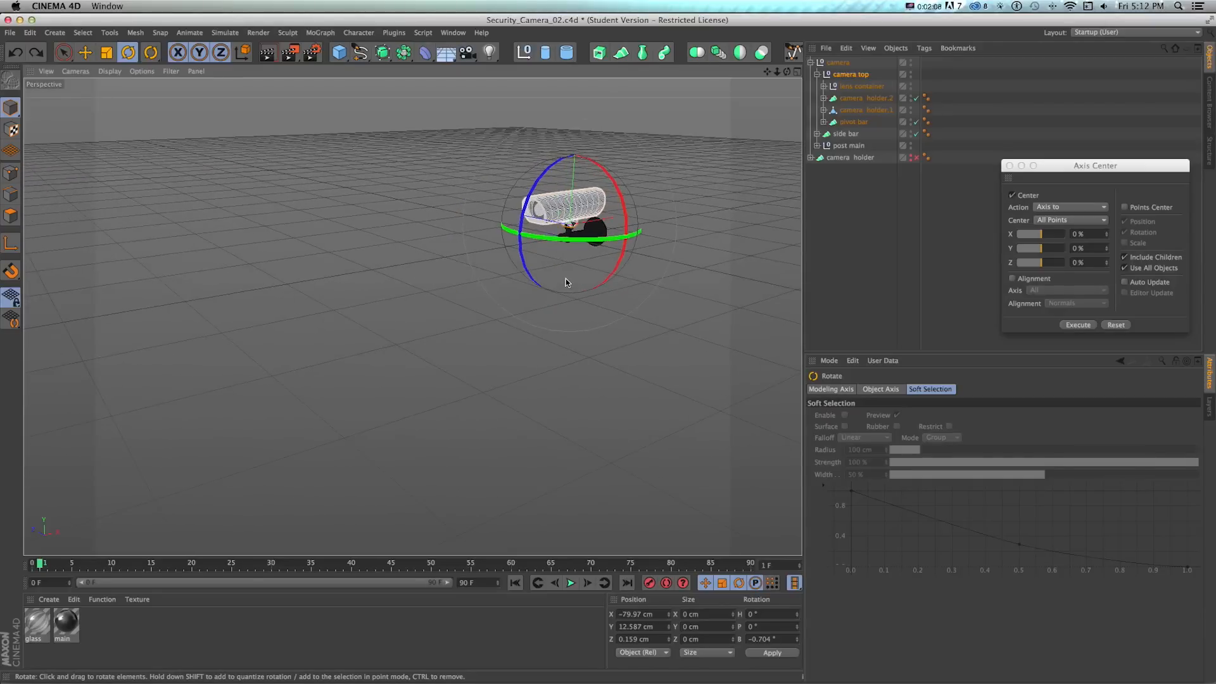
- Add a sphere and move it well out in front of the camera lens as an aiming target
{"action": "left_click", "coordinate": [339, 53]}
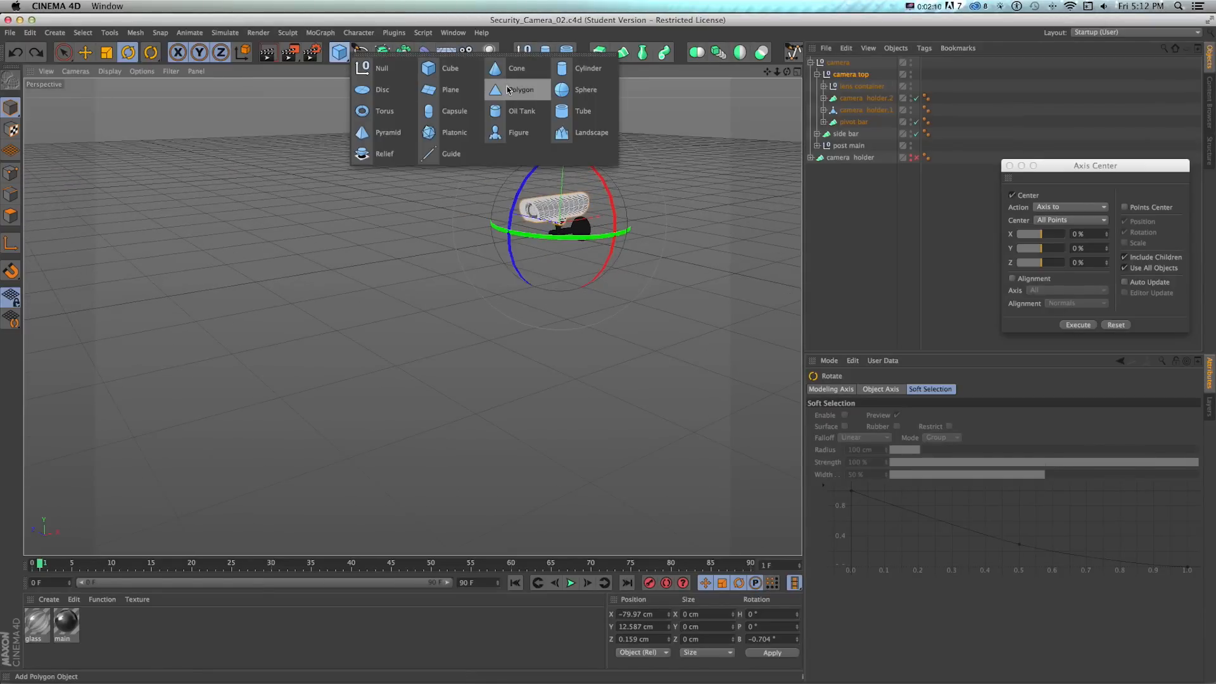
{"action": "left_click", "coordinate": [579, 90]}
{"action": "key", "text": "e"}
{"action": "left_click_drag", "start_coordinate": [584, 234], "coordinate": [241, 286]}
- Add a Target tag to the camera top null and assign the Sphere as its target object
{"action": "left_click", "coordinate": [849, 86]}
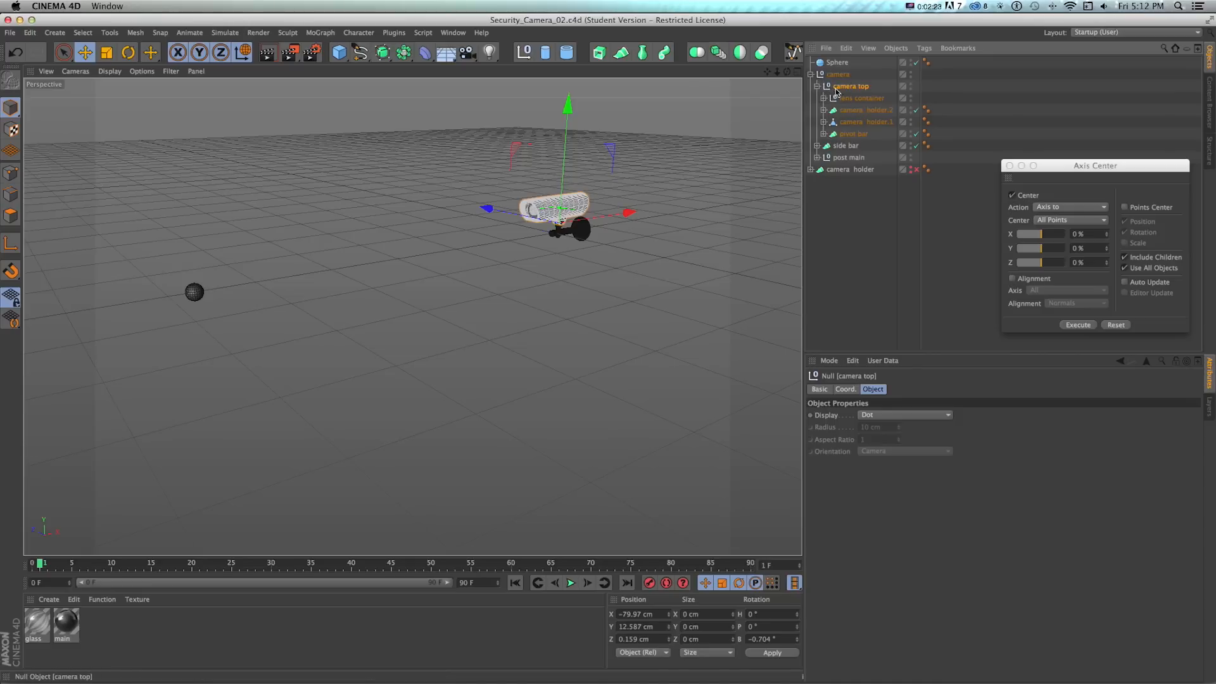
{"action": "right_click", "coordinate": [845, 89]}
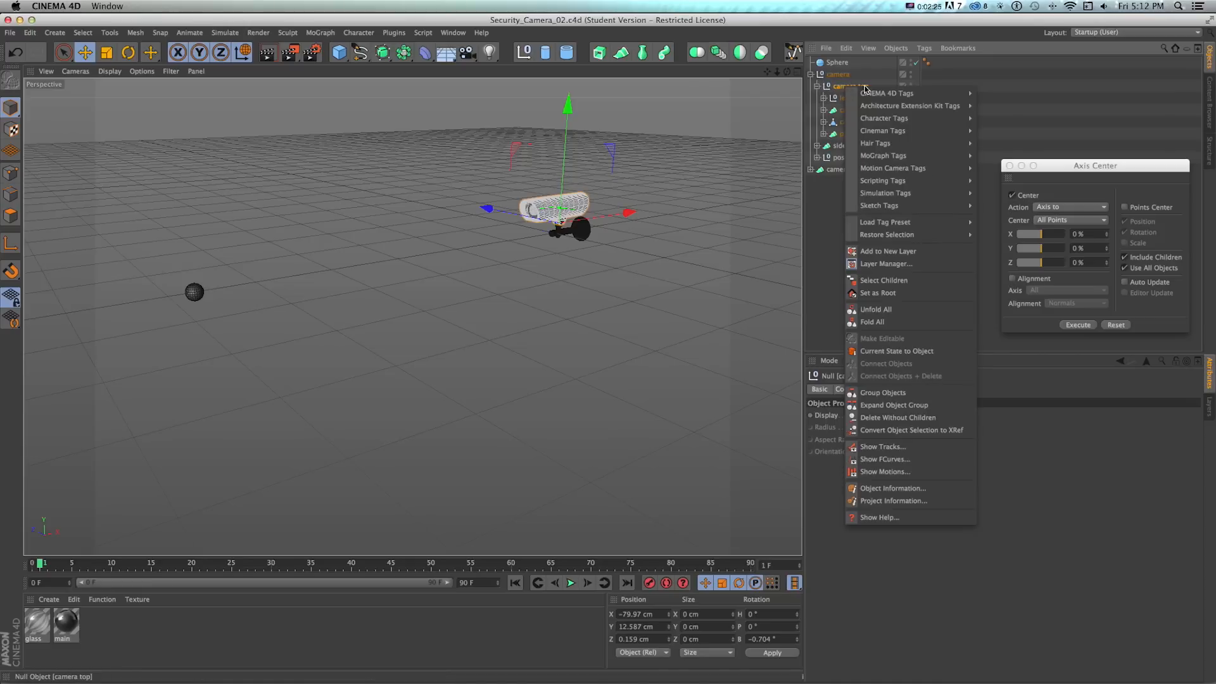
{"action": "mouse_move", "coordinate": [892, 92]}
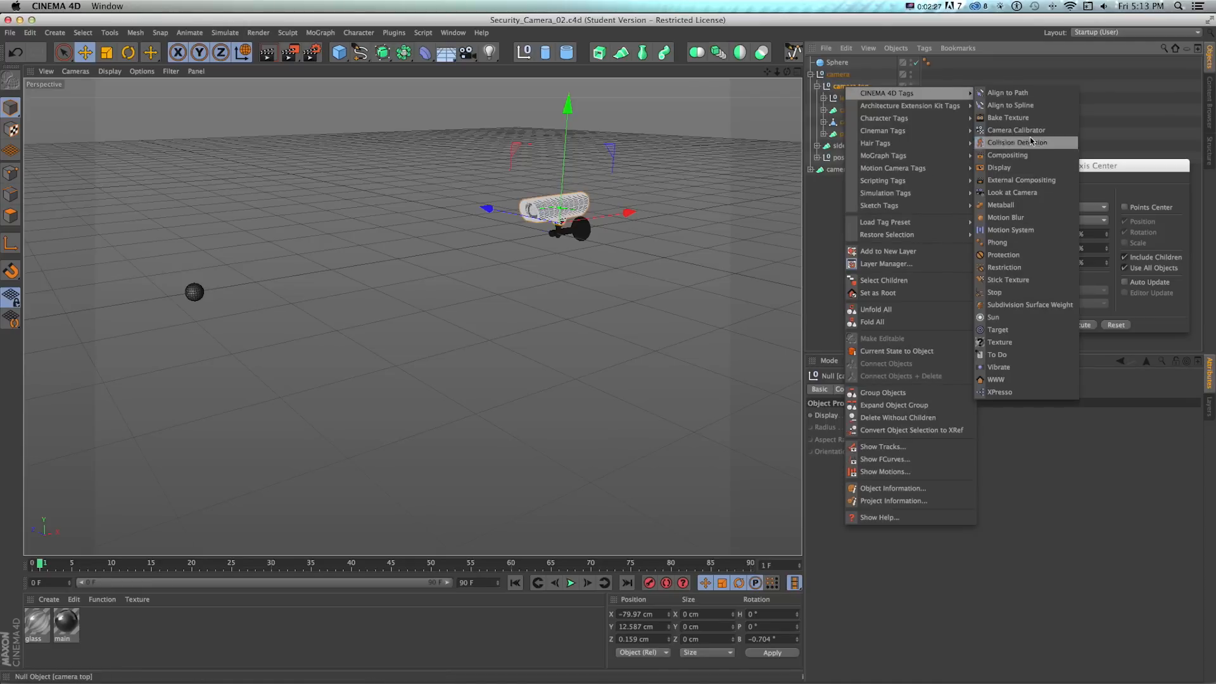
{"action": "left_click", "coordinate": [996, 331]}
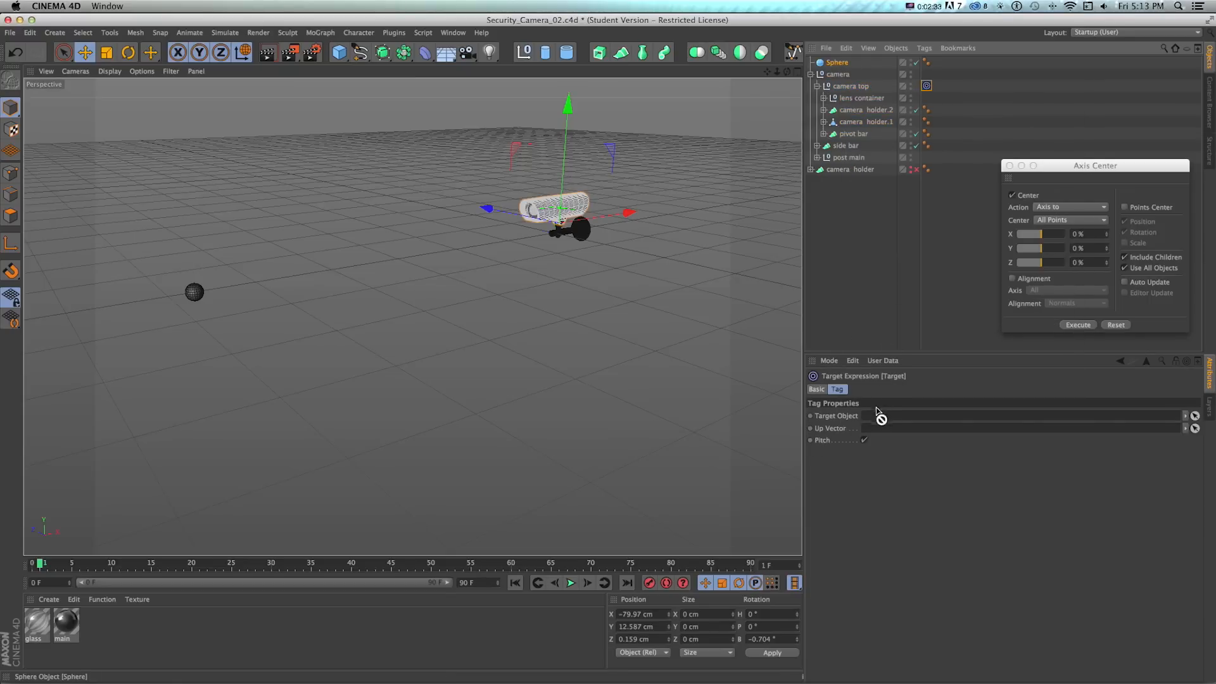
{"action": "left_click_drag", "start_coordinate": [876, 416], "coordinate": [877, 416]}
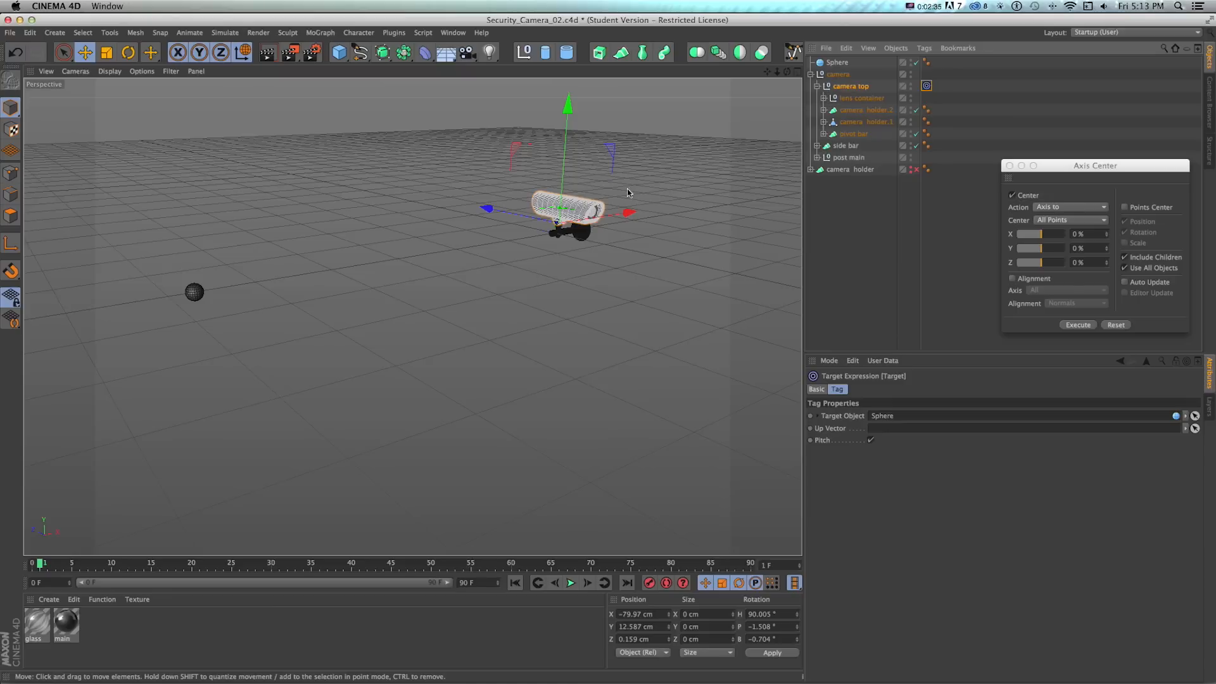
- Group the camera top under a null named target null and transfer the Target tag to that null
{"action": "left_click", "coordinate": [852, 87]}
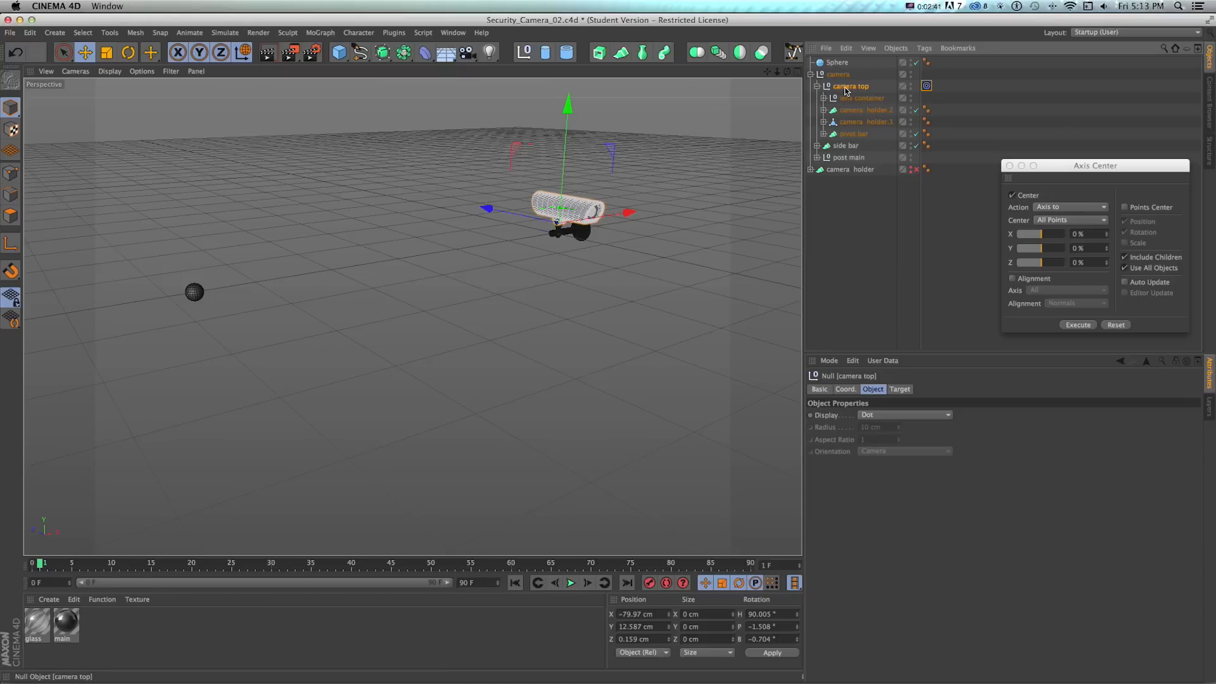
{"action": "key", "text": "alt+g"}
{"action": "left_click", "coordinate": [817, 86]}
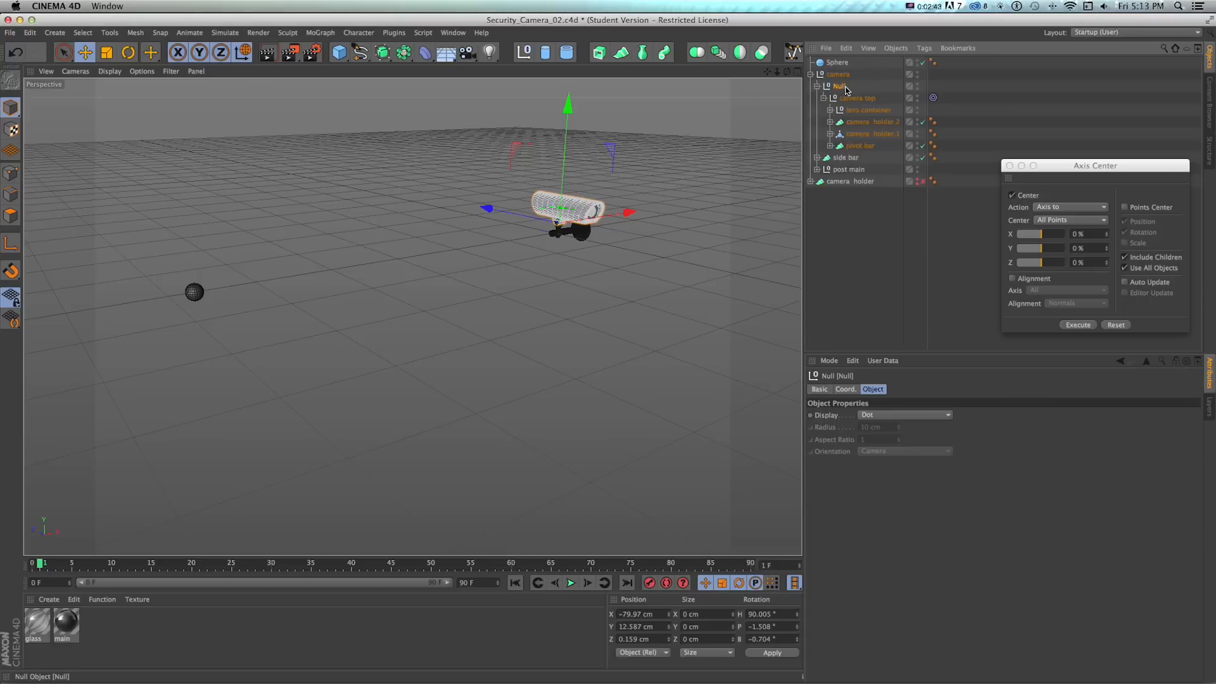
{"action": "double_click", "coordinate": [842, 87]}
{"action": "type", "text": "target null"}
{"action": "key", "text": "Return"}
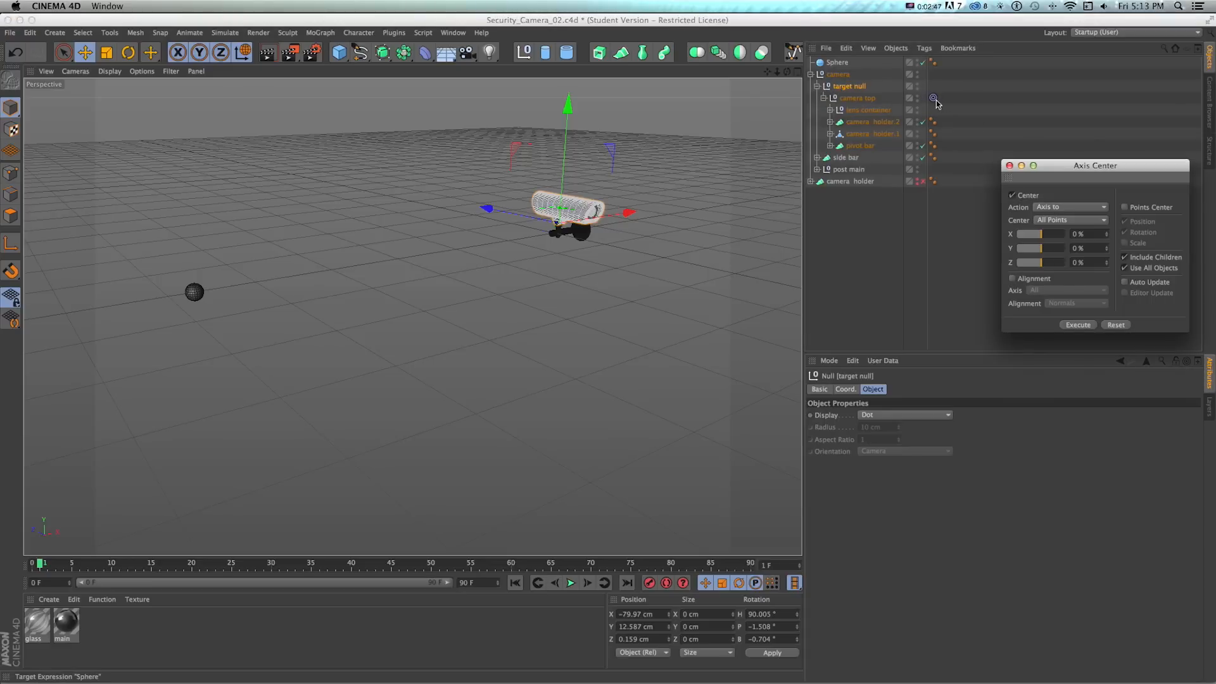
{"action": "left_click_drag", "start_coordinate": [847, 86], "coordinate": [849, 94]}
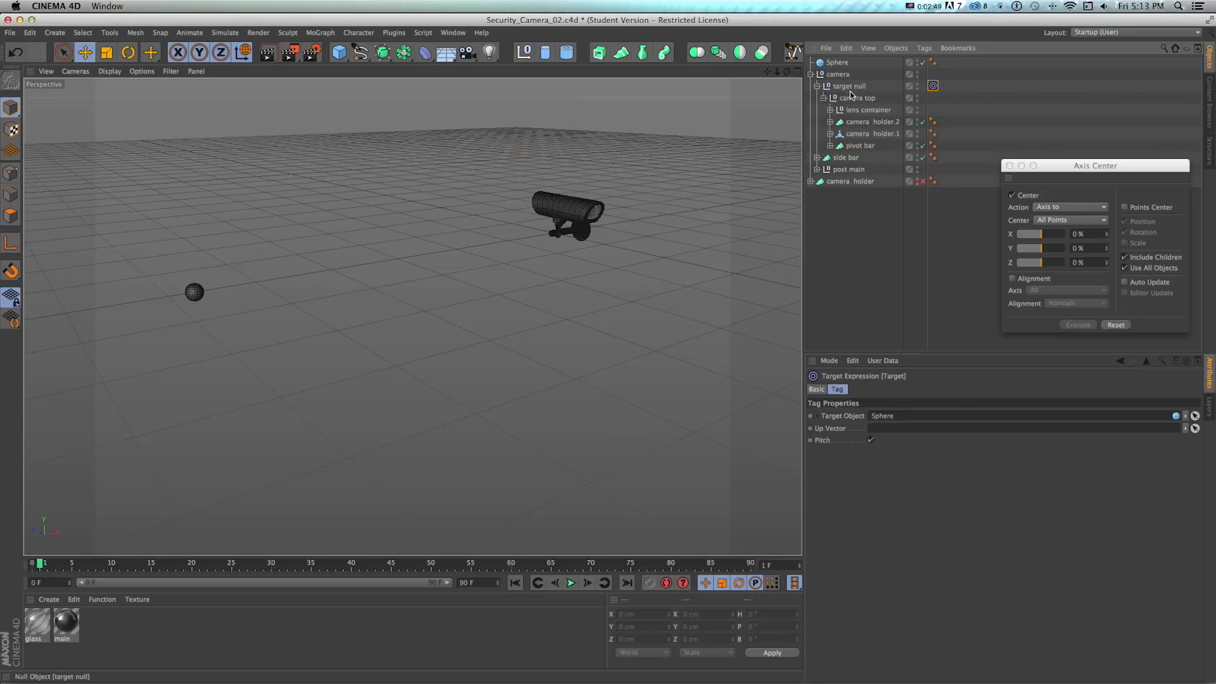
- Rotate the camera top inside the target null to a heading of about -89.6° so the lens faces the sphere
{"action": "left_click", "coordinate": [853, 100]}
{"action": "key", "text": "r"}
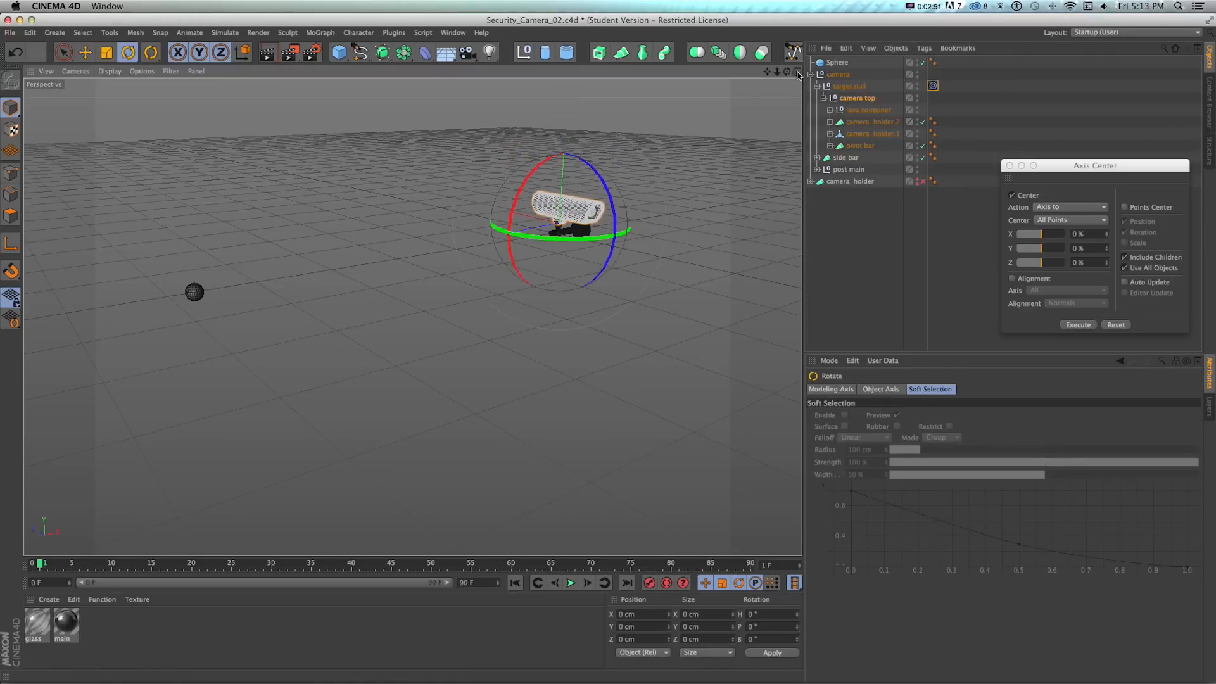
{"action": "middle_click", "coordinate": [668, 217]}
{"action": "scroll", "coordinate": [665, 215], "scroll_direction": "down", "scroll_amount": 8}
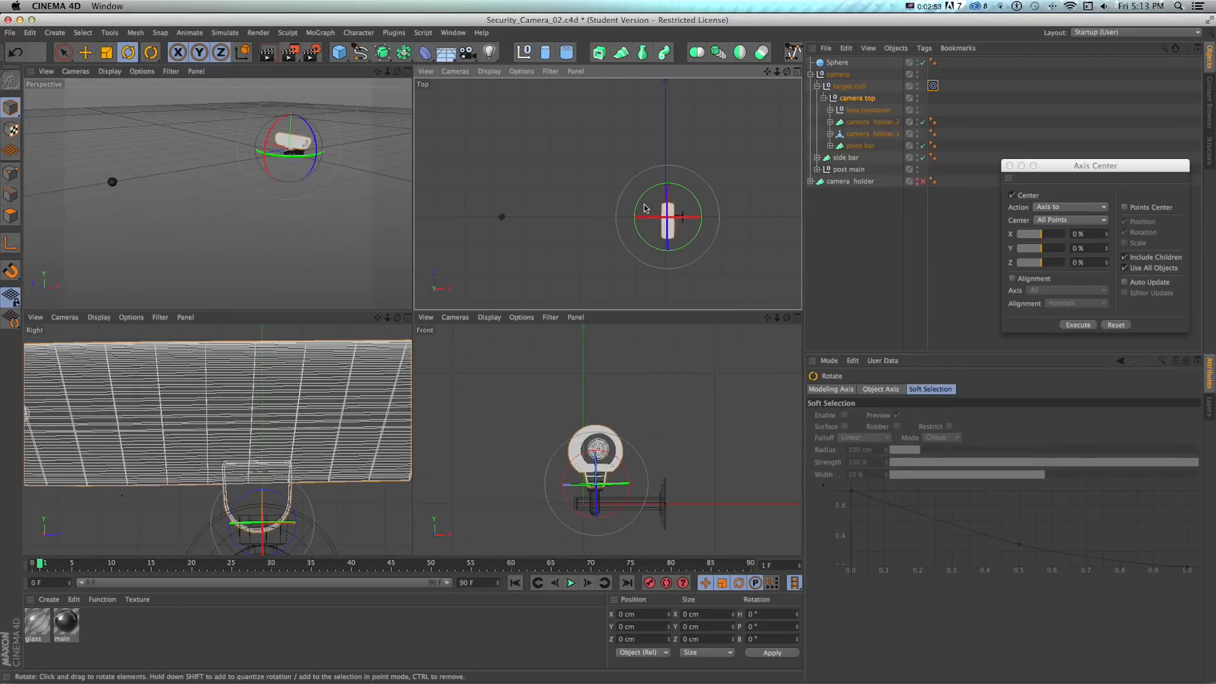
{"action": "left_click_drag", "start_coordinate": [638, 207], "coordinate": [680, 193]}
{"action": "left_click", "coordinate": [407, 71]}
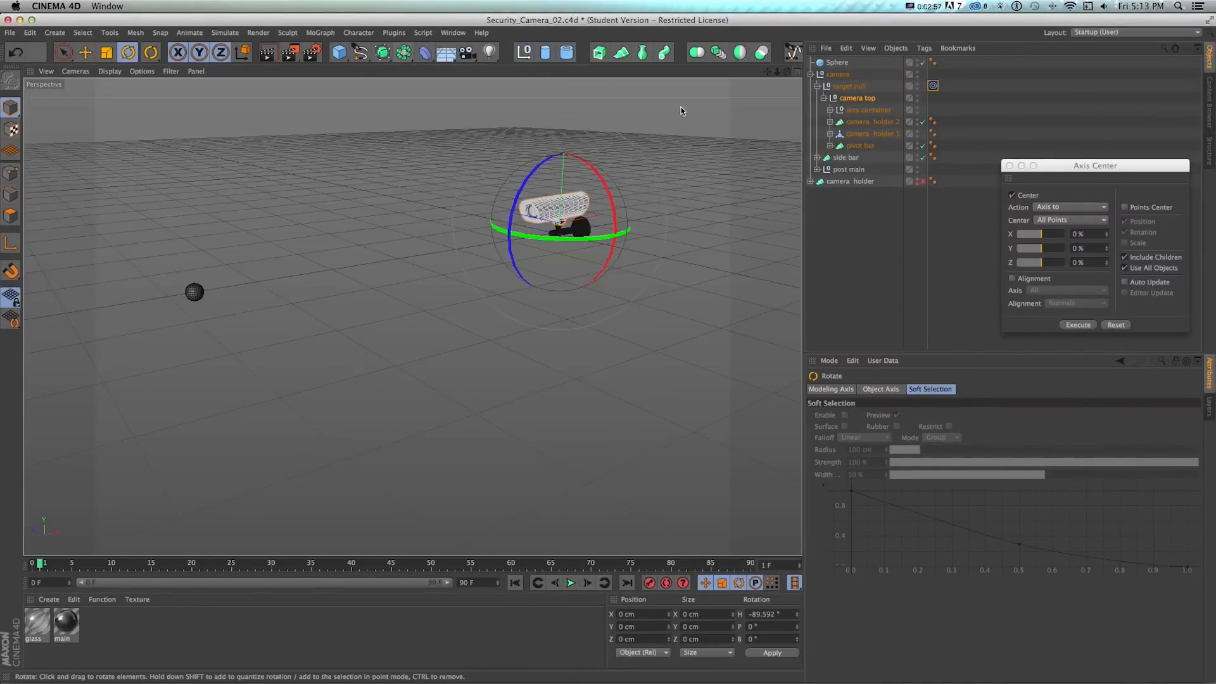
- Test-move the target sphere to check that the camera top follows it, and undo the move
{"action": "left_click", "coordinate": [194, 292]}
{"action": "key", "text": "e"}
{"action": "mouse_move", "coordinate": [178, 278]}
{"action": "left_mouse_down"}
{"action": "mouse_move", "coordinate": [389, 443]}
{"action": "mouse_move", "coordinate": [183, 281]}
{"action": "left_mouse_up"}
{"action": "left_click_drag", "start_coordinate": [199, 237], "coordinate": [195, 172]}
{"action": "key", "text": "super+z"}
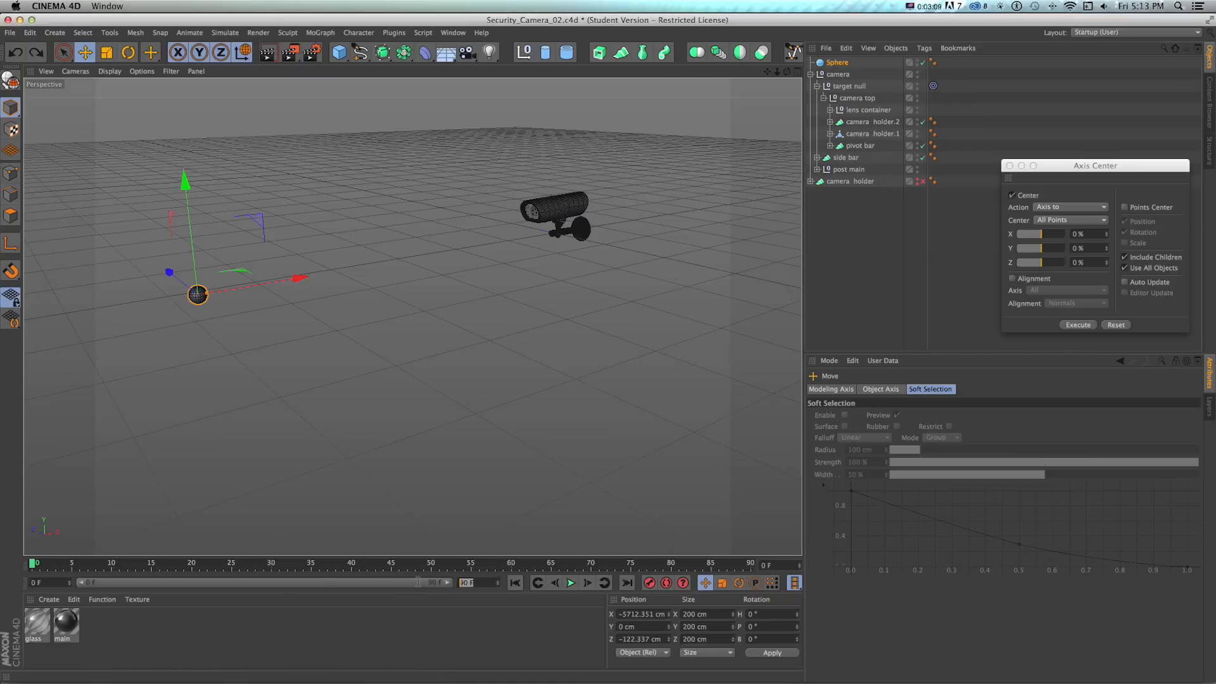
- Extend the timeline to 150 frames and move the sphere to about Z 4682 cm for its starting keyframe at frame 0
{"action": "left_click_drag", "start_coordinate": [304, 582], "coordinate": [449, 582]}
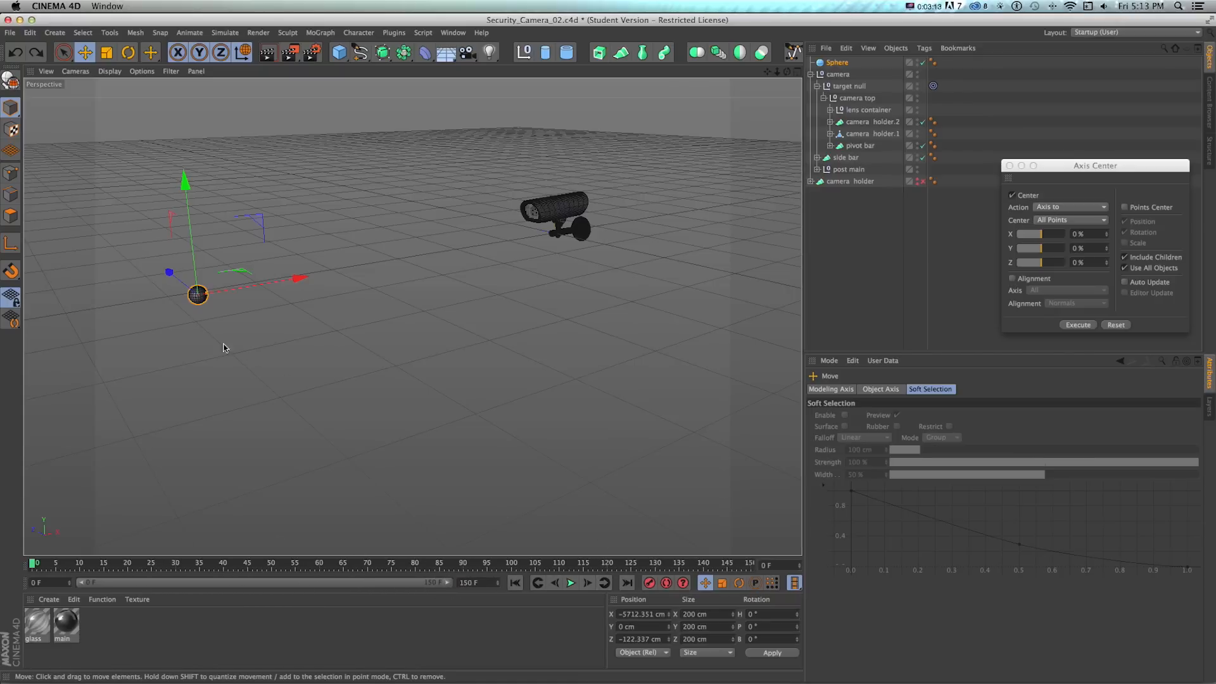
{"action": "left_click_drag", "start_coordinate": [178, 277], "coordinate": [94, 213]}
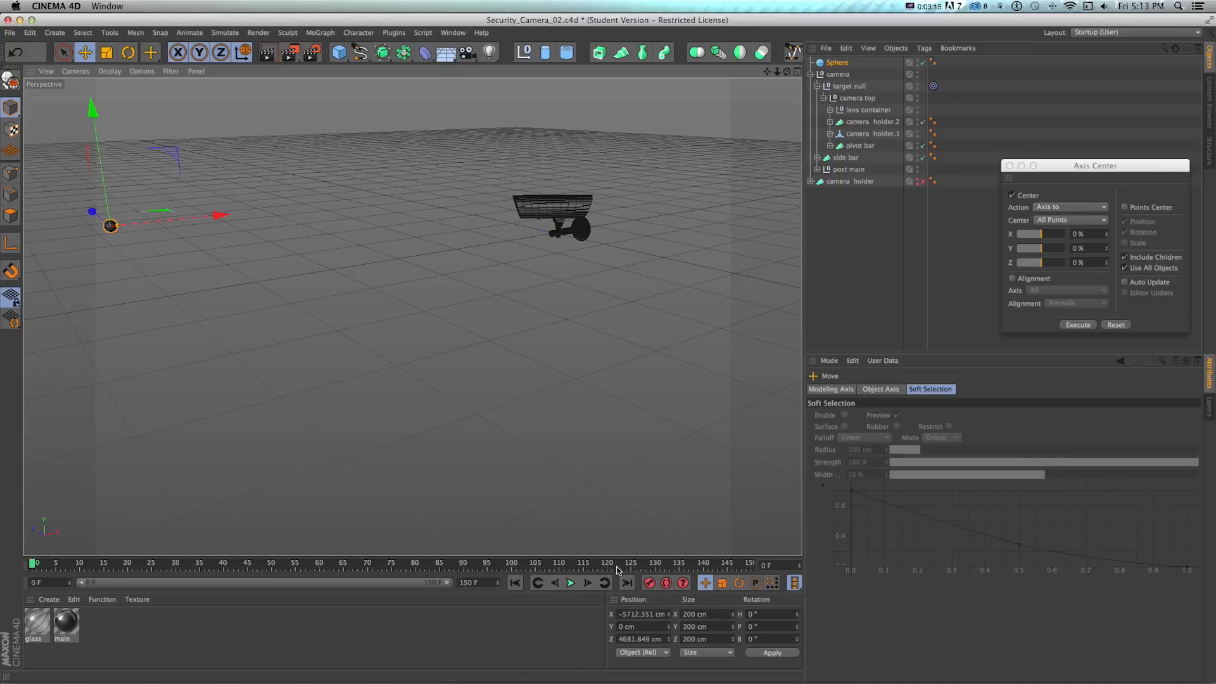
- Move the sphere across to about Y 1897 cm, Z -4615 cm at frame 30 and record a keyframe
{"action": "left_click_drag", "start_coordinate": [227, 562], "coordinate": [179, 562]}
{"action": "left_click_drag", "start_coordinate": [94, 216], "coordinate": [432, 482]}
{"action": "left_click_drag", "start_coordinate": [451, 404], "coordinate": [465, 319]}
{"action": "left_click", "coordinate": [648, 582]}
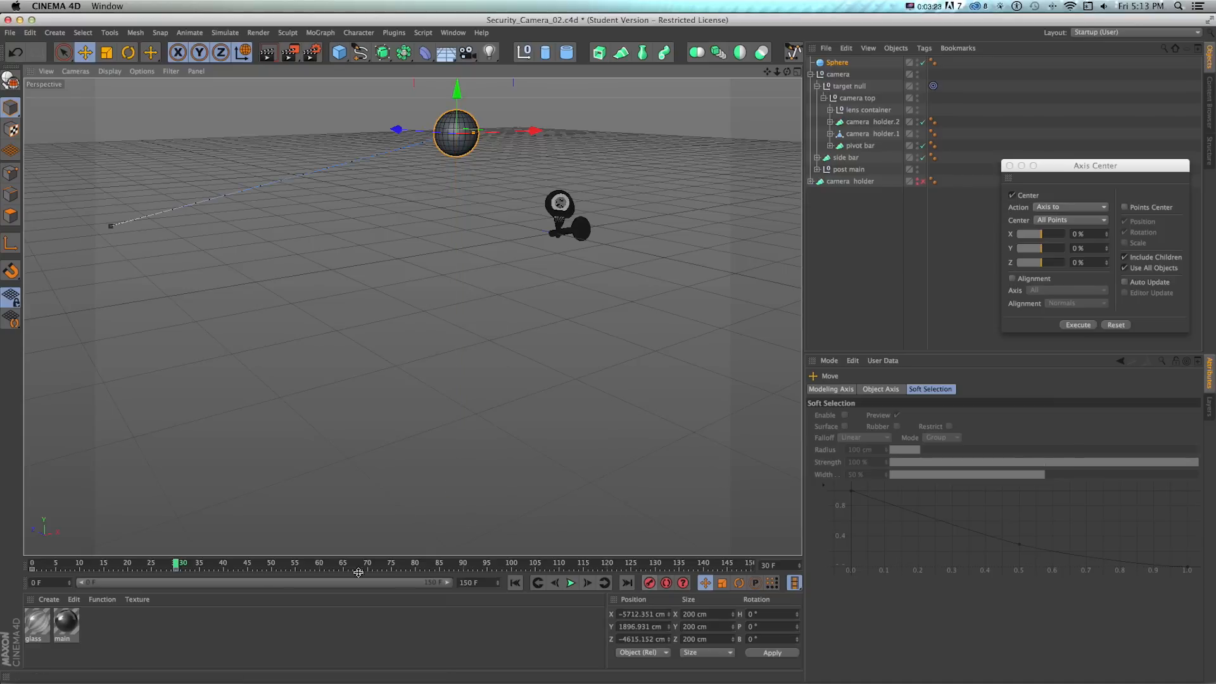
- Record a sphere keyframe at frame 95 with its position at about X -6739, Y 644, Z -3567 cm
{"action": "left_click_drag", "start_coordinate": [202, 571], "coordinate": [488, 569]}
{"action": "left_click_drag", "start_coordinate": [457, 92], "coordinate": [190, 364]}
{"action": "left_click", "coordinate": [647, 583]}
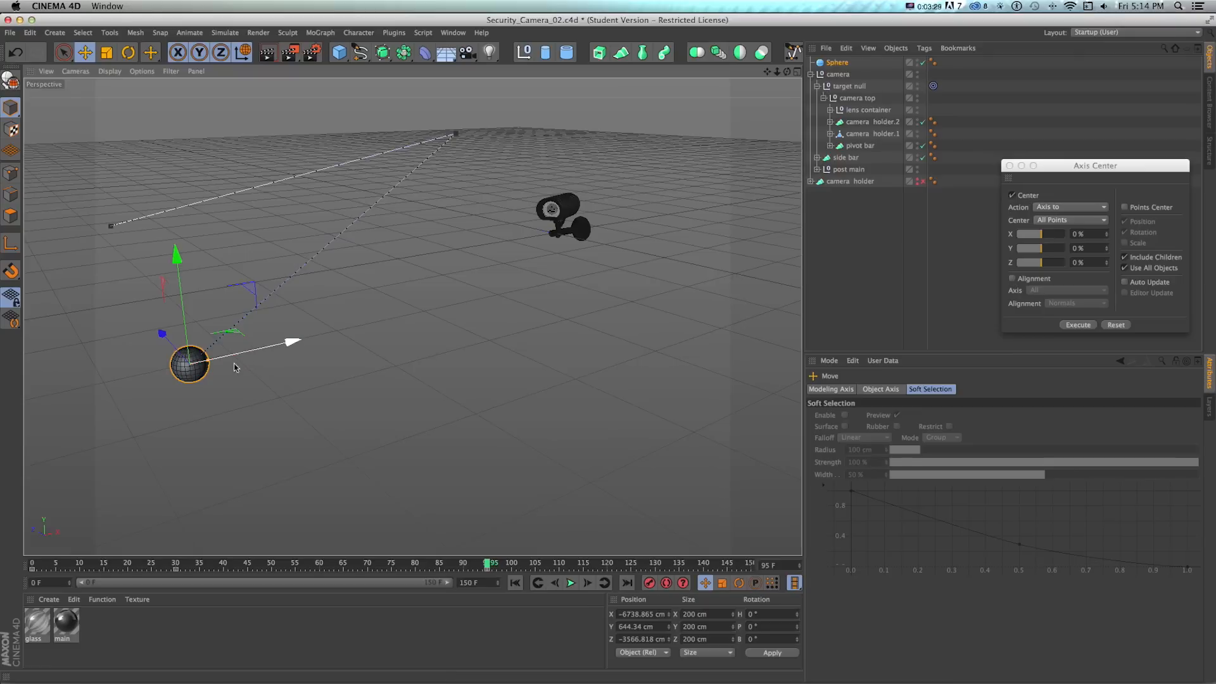
- Record a sphere keyframe at frame 143 with its position at about X -4556, Y 2200, Z -3567 cm
{"action": "left_click_drag", "start_coordinate": [489, 568], "coordinate": [717, 564]}
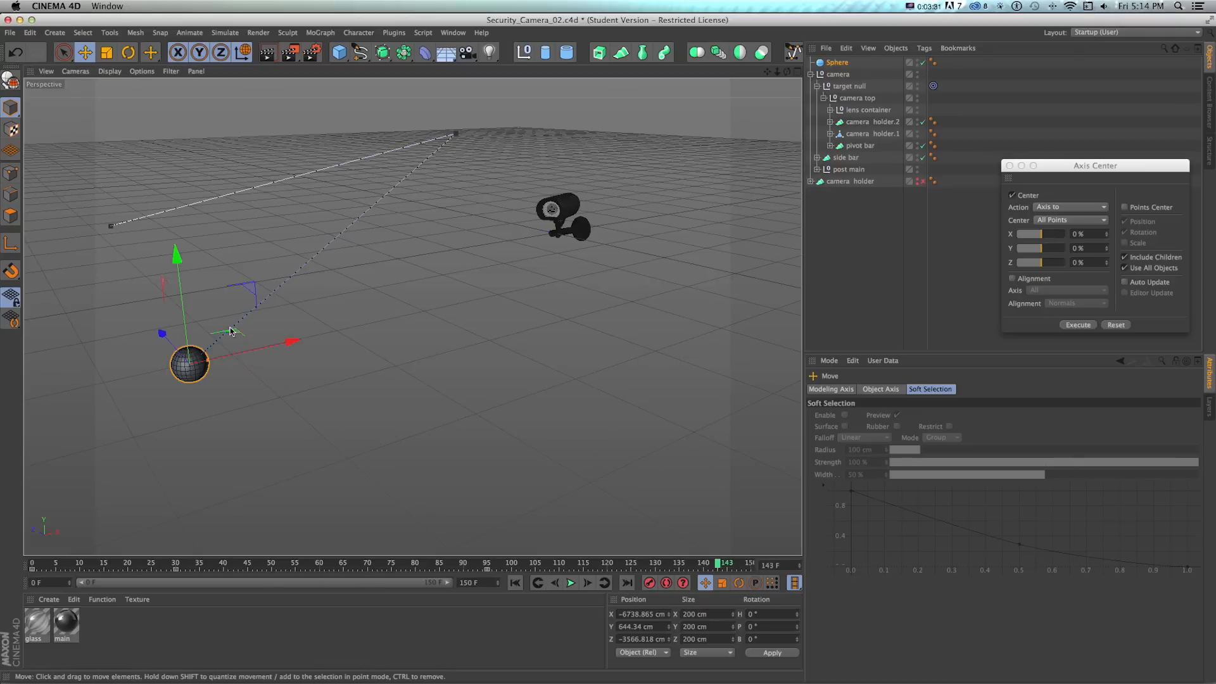
{"action": "left_click_drag", "start_coordinate": [286, 344], "coordinate": [530, 306]}
{"action": "left_click_drag", "start_coordinate": [492, 199], "coordinate": [496, 6]}
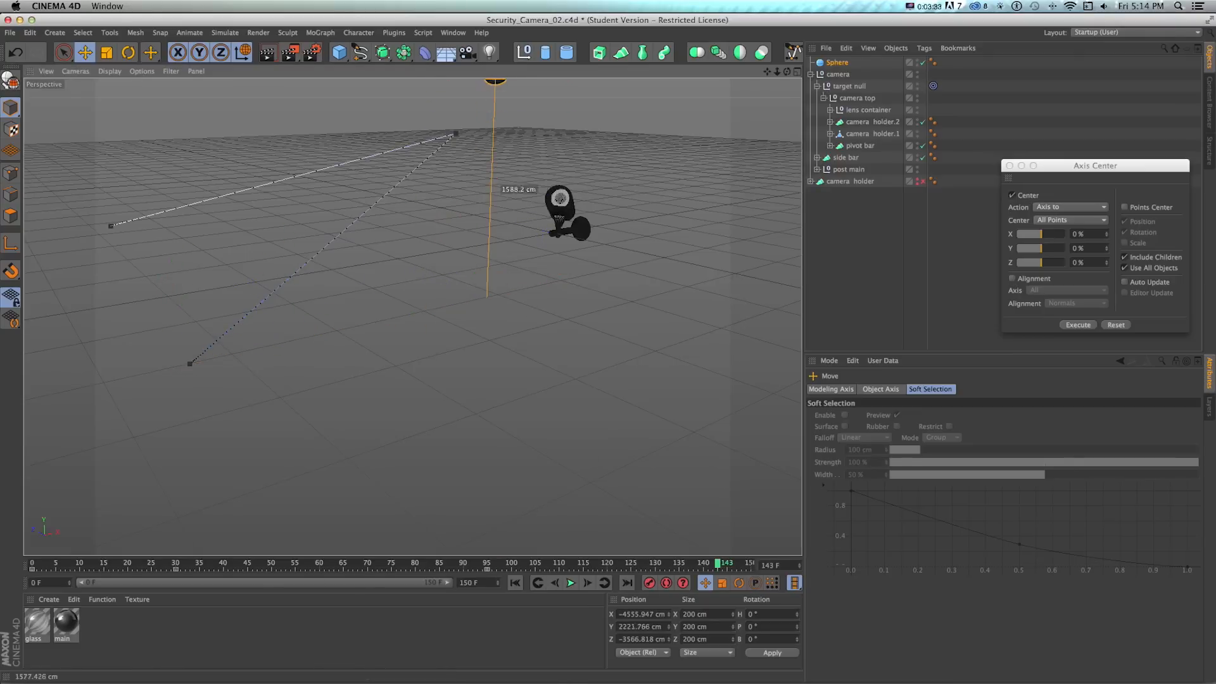
{"action": "left_click", "coordinate": [649, 582]}
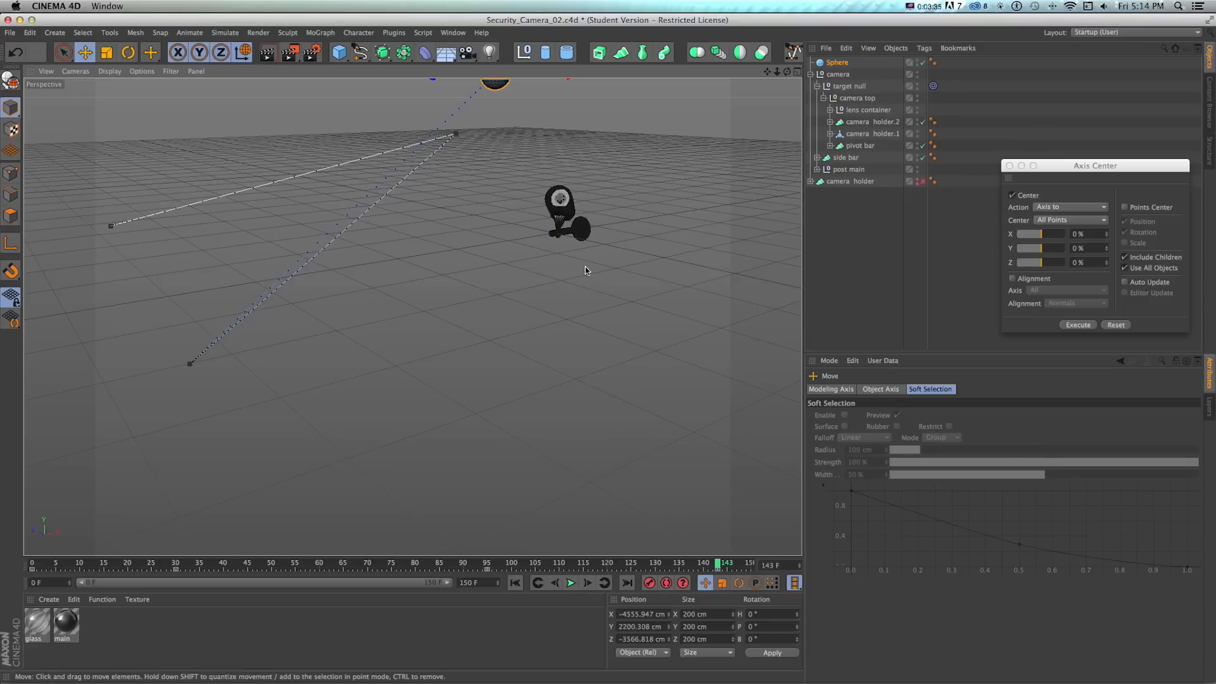
- Play the animation from the start and examine up close how the camera top tracks the sphere
{"action": "key", "text": "shift+f"}
{"action": "left_click", "coordinate": [571, 584]}
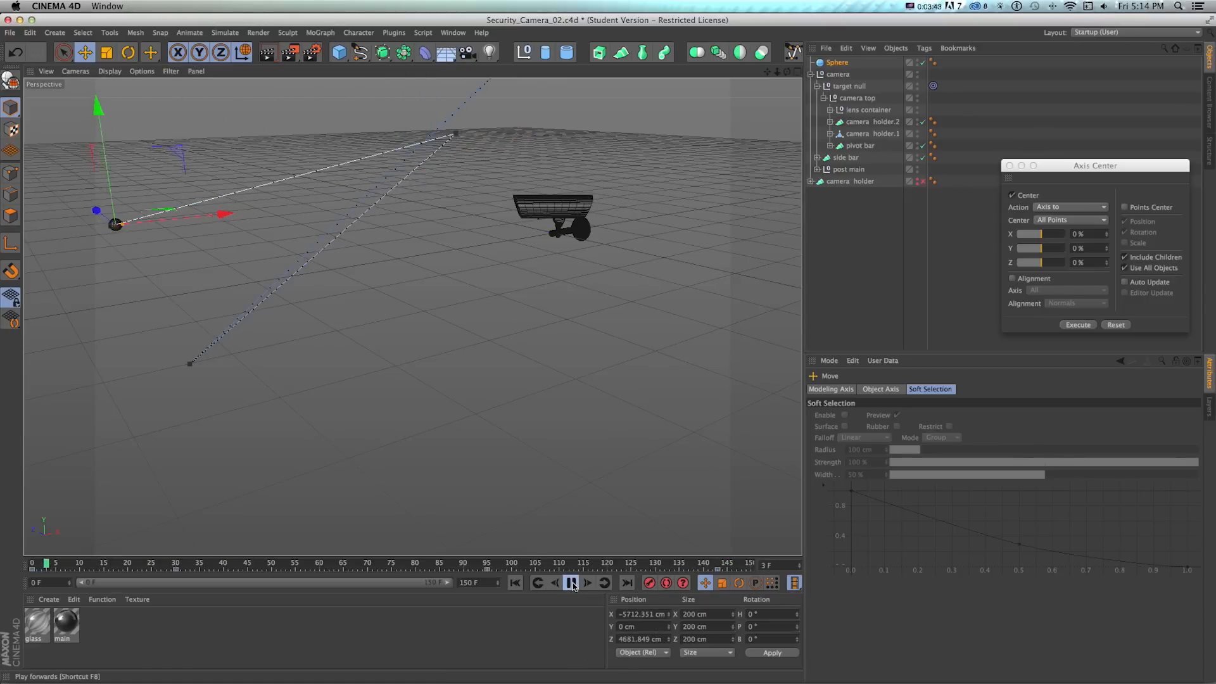
{"action": "right_click_drag", "start_coordinate": [625, 204], "coordinate": [459, 271], "text": "alt"}
{"action": "mouse_move", "coordinate": [404, 277]}
{"action": "left_mouse_down", "text": "alt"}
{"action": "mouse_move", "coordinate": [241, 282]}
{"action": "mouse_move", "coordinate": [412, 318]}
{"action": "mouse_move", "coordinate": [407, 347]}
{"action": "mouse_move", "coordinate": [411, 298]}
{"action": "left_mouse_up", "text": "alt"}
{"action": "key", "text": "shift+f"}
{"action": "left_click", "coordinate": [570, 583]}
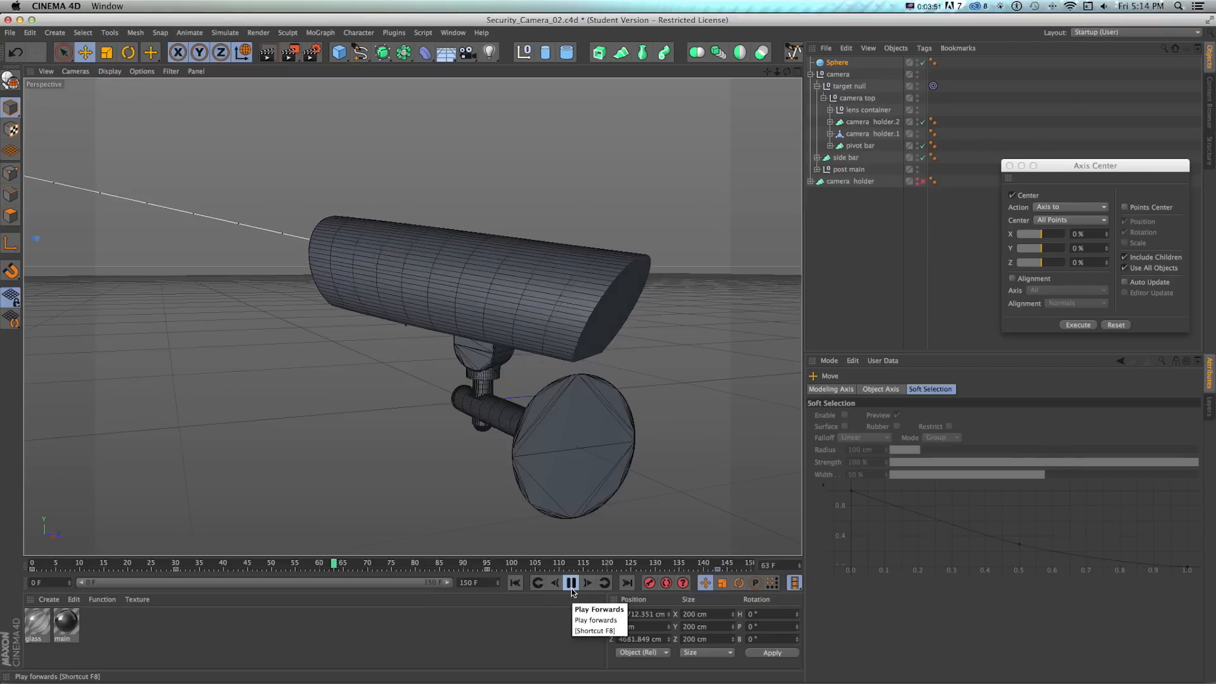
{"action": "left_click", "coordinate": [570, 583]}
{"action": "key", "text": "shift+f"}
- Add a Camera object to the scene and reset its heading and pitch to 0°
{"action": "left_click_drag", "start_coordinate": [531, 347], "coordinate": [597, 480], "text": "alt"}
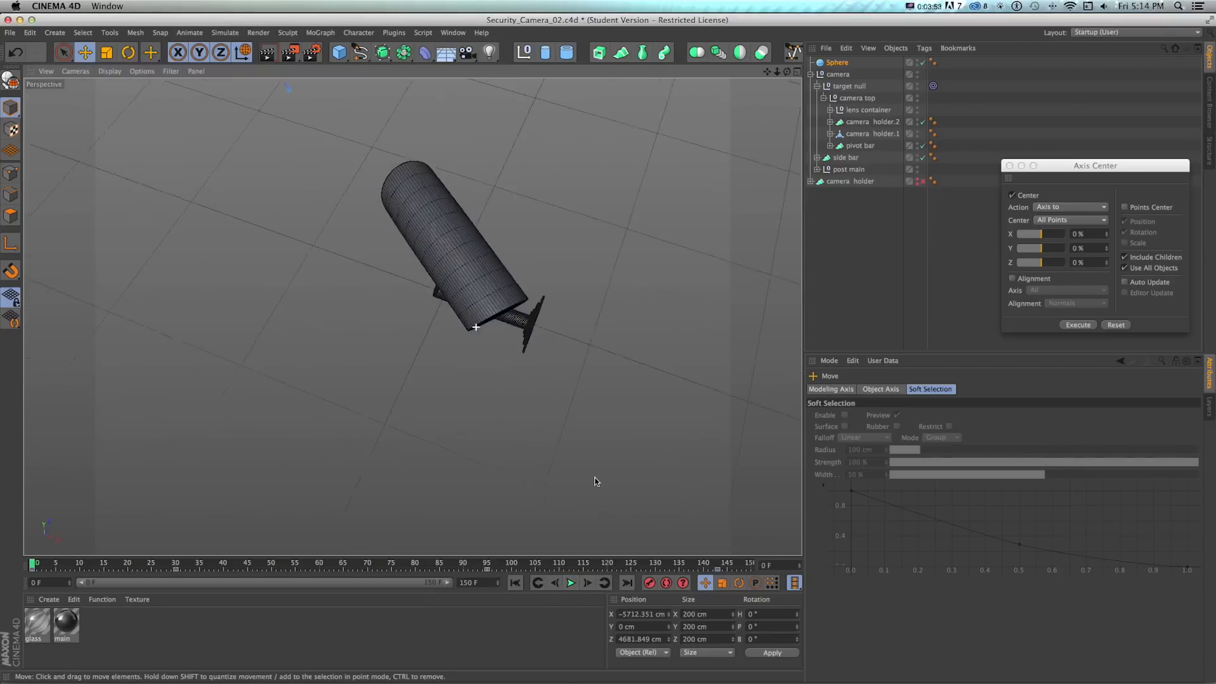
{"action": "middle_click_drag", "start_coordinate": [488, 348], "coordinate": [583, 419], "text": "alt"}
{"action": "scroll", "coordinate": [575, 249], "scroll_direction": "down", "scroll_amount": 5}
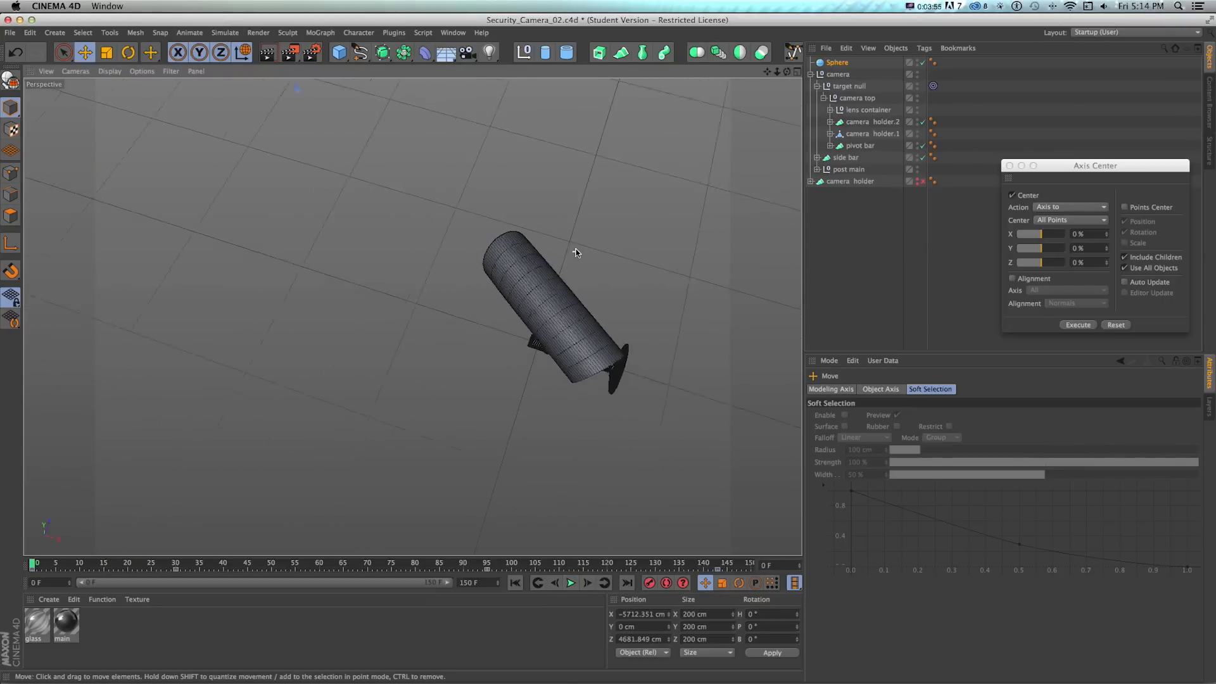
{"action": "left_click_drag", "start_coordinate": [488, 347], "coordinate": [535, 247], "text": "alt"}
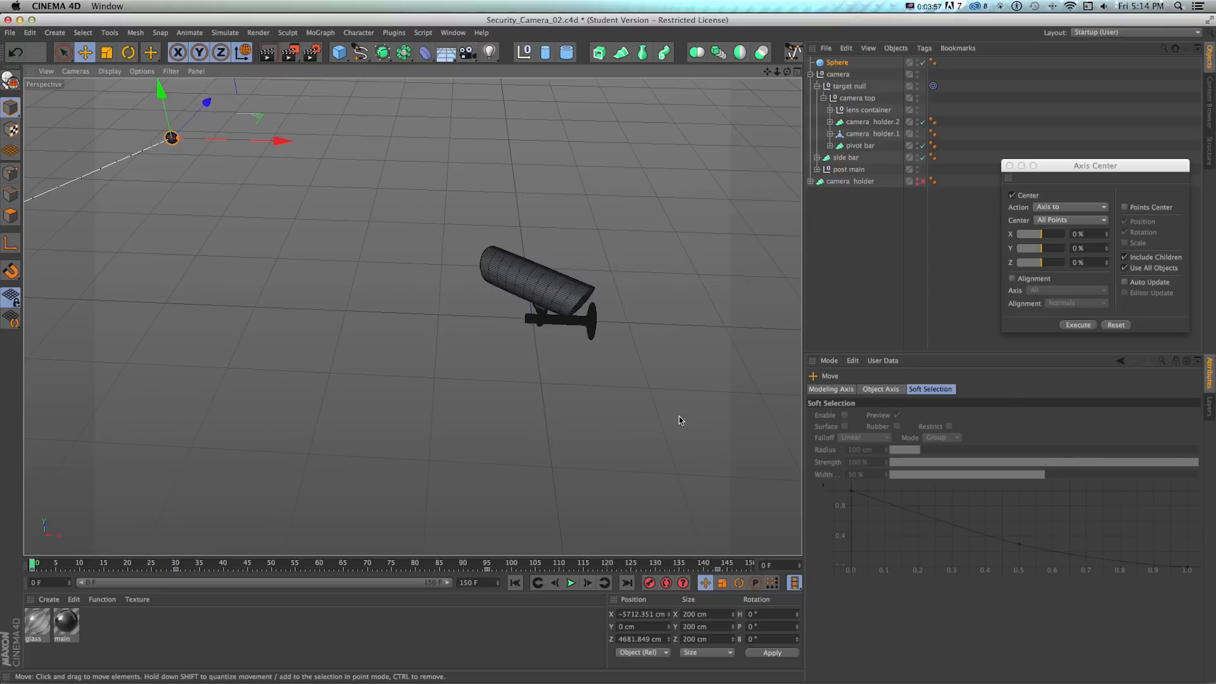
{"action": "left_click", "coordinate": [798, 72]}
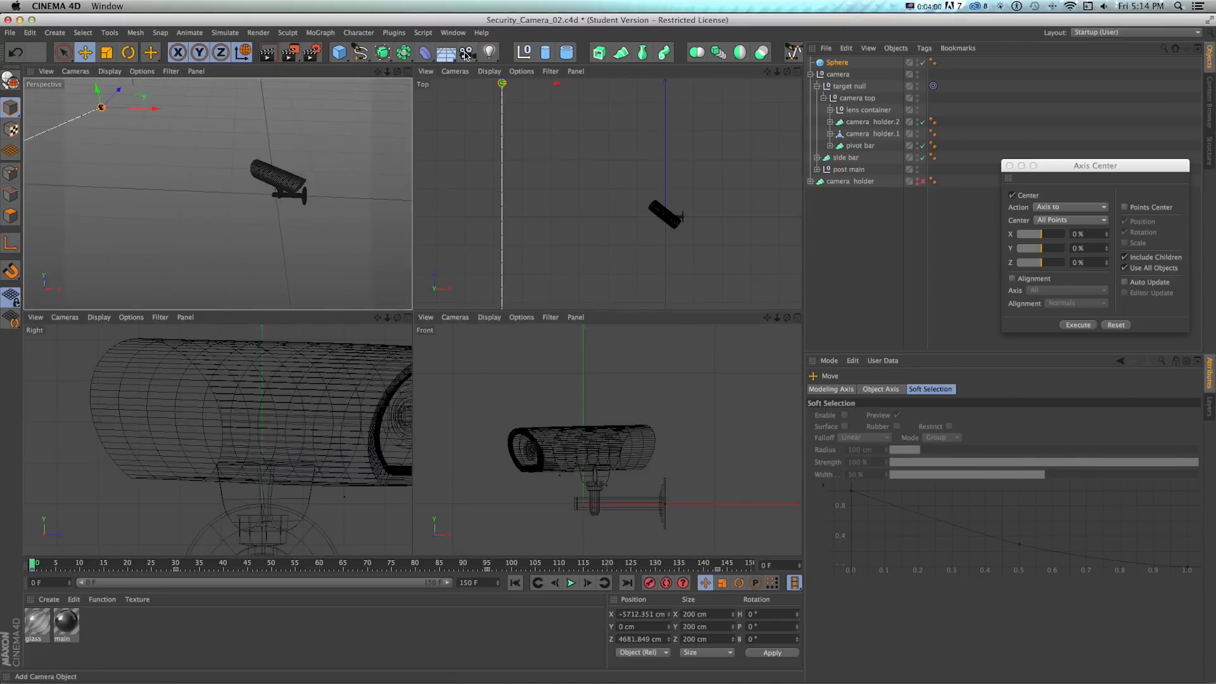
{"action": "left_click", "coordinate": [466, 56]}
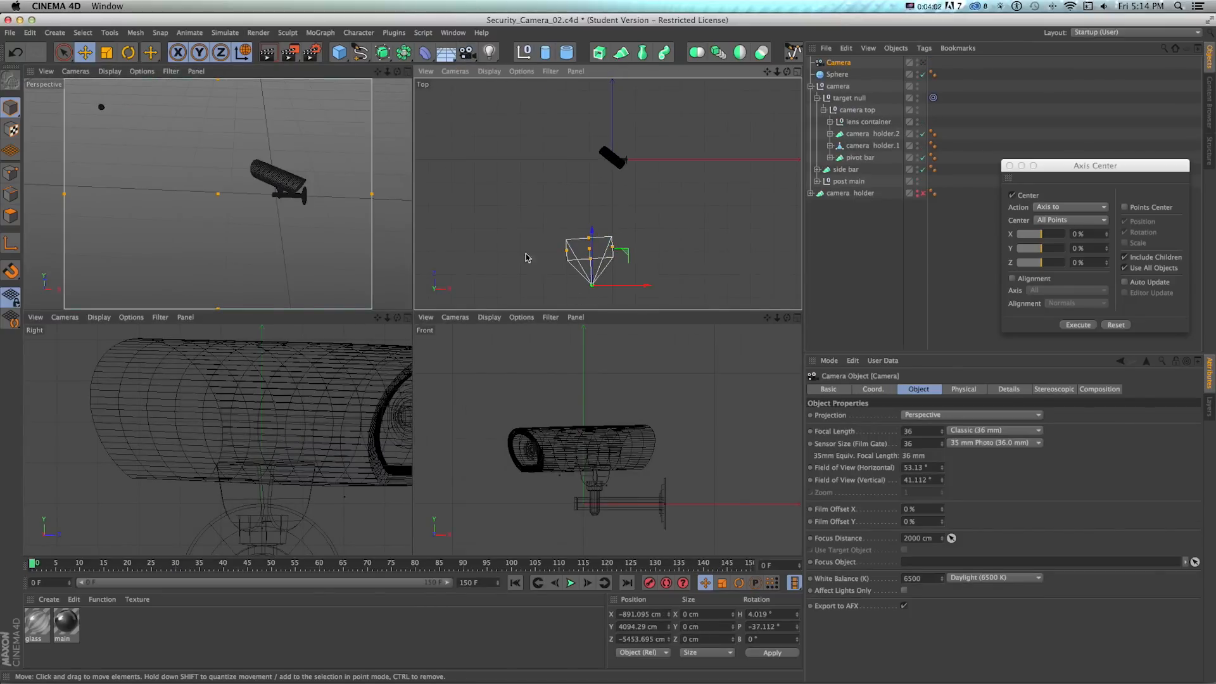
{"action": "left_click", "coordinate": [762, 613]}
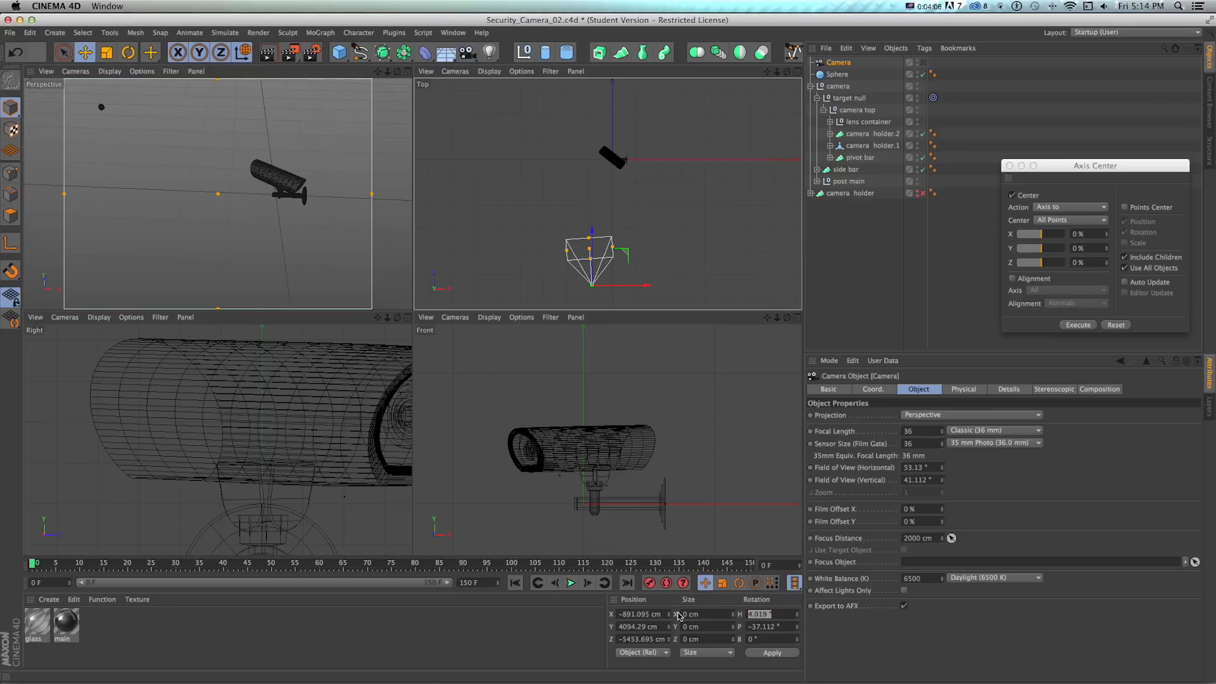
{"action": "key", "text": "Return"}
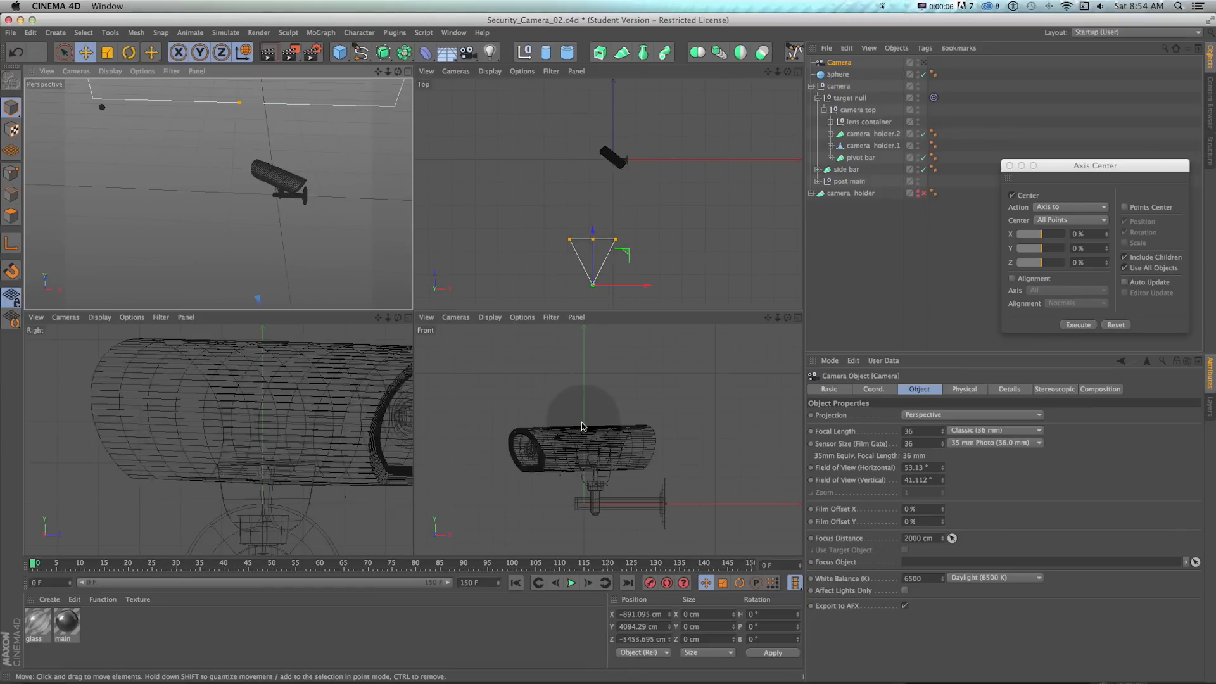
- Place the new camera inside the lens opening in the Top view, at about X -415, Z 377 cm with a heading of about 52.2°
{"action": "left_click_drag", "start_coordinate": [592, 259], "coordinate": [627, 190]}
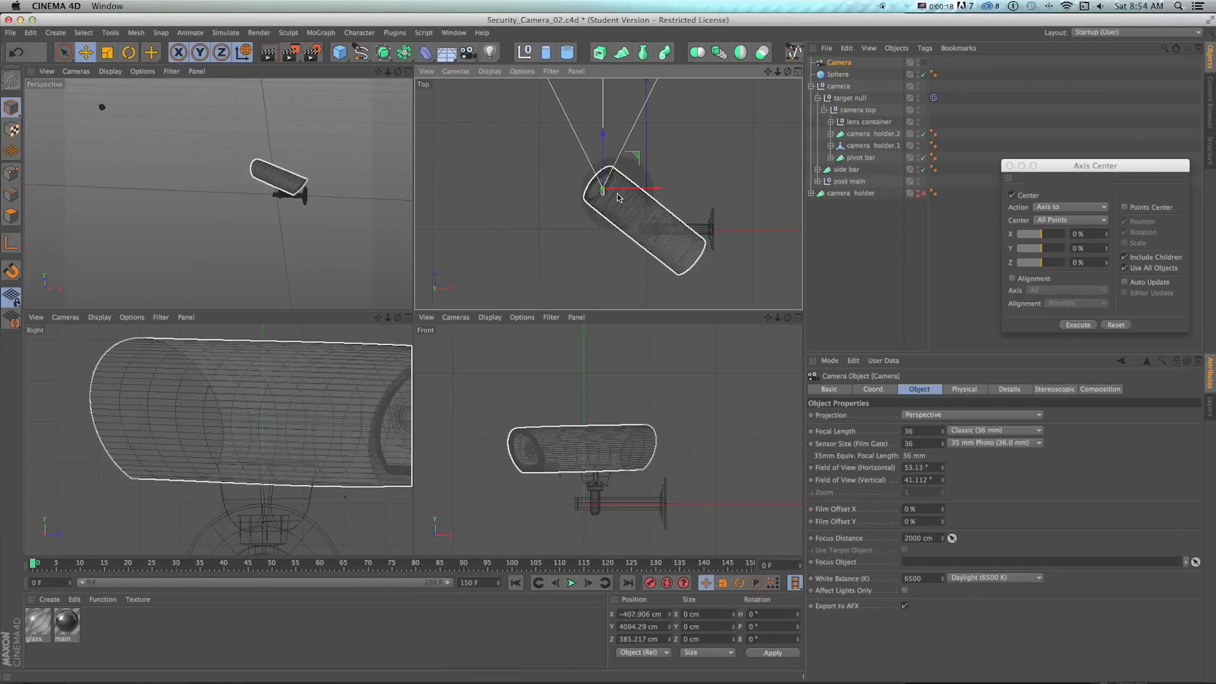
{"action": "scroll", "coordinate": [537, 155], "scroll_direction": "up", "scroll_amount": 8}
{"action": "key", "text": "r"}
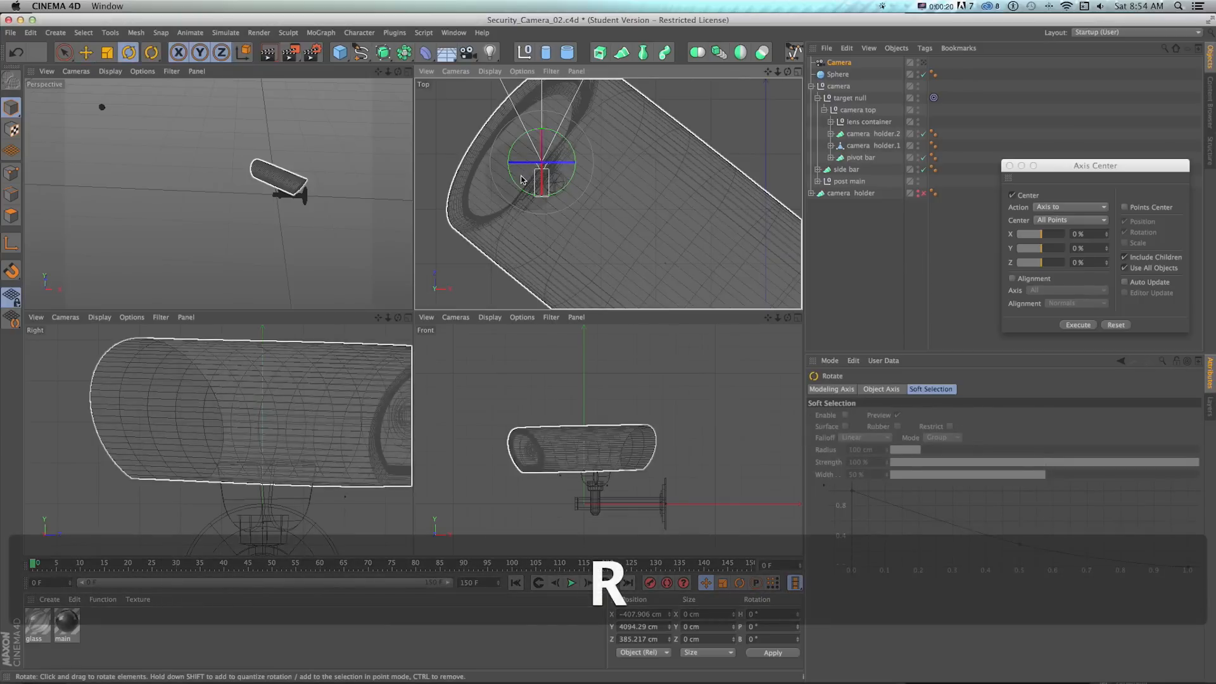
{"action": "left_click_drag", "start_coordinate": [516, 184], "coordinate": [542, 188]}
{"action": "key", "text": "e"}
{"action": "key", "text": "w"}
{"action": "left_click_drag", "start_coordinate": [554, 147], "coordinate": [550, 154]}
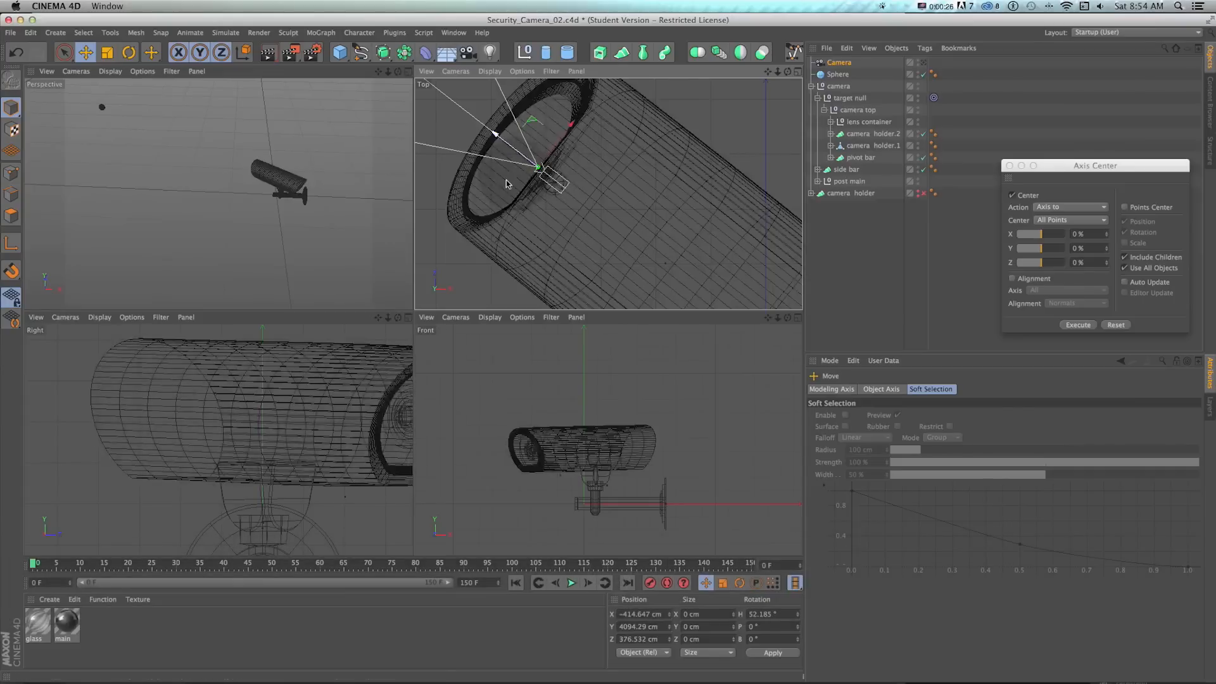
{"action": "left_click", "coordinate": [547, 212]}
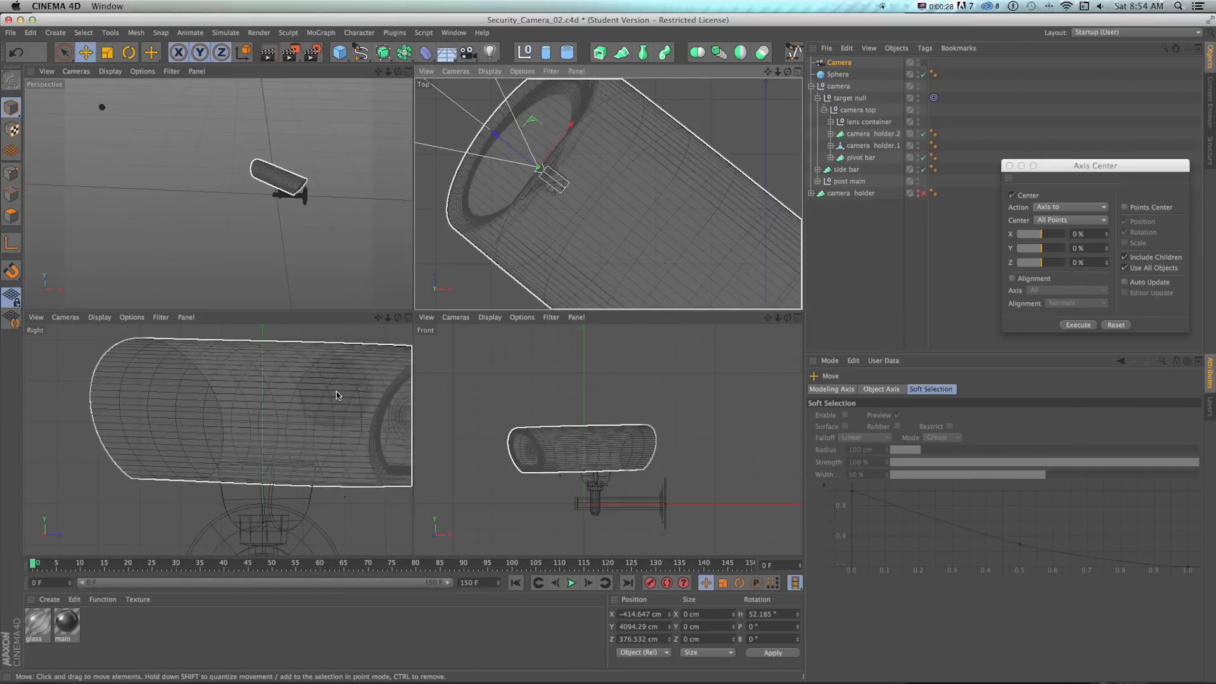
- Lower the new camera to lens height at about Y 411 cm and make it a child of the camera top null
{"action": "scroll", "coordinate": [337, 393], "scroll_direction": "down", "scroll_amount": 12}
{"action": "key", "text": "1"}
{"action": "left_click_drag", "start_coordinate": [336, 398], "coordinate": [293, 486]}
{"action": "scroll", "coordinate": [323, 399], "scroll_direction": "down", "scroll_amount": 8}
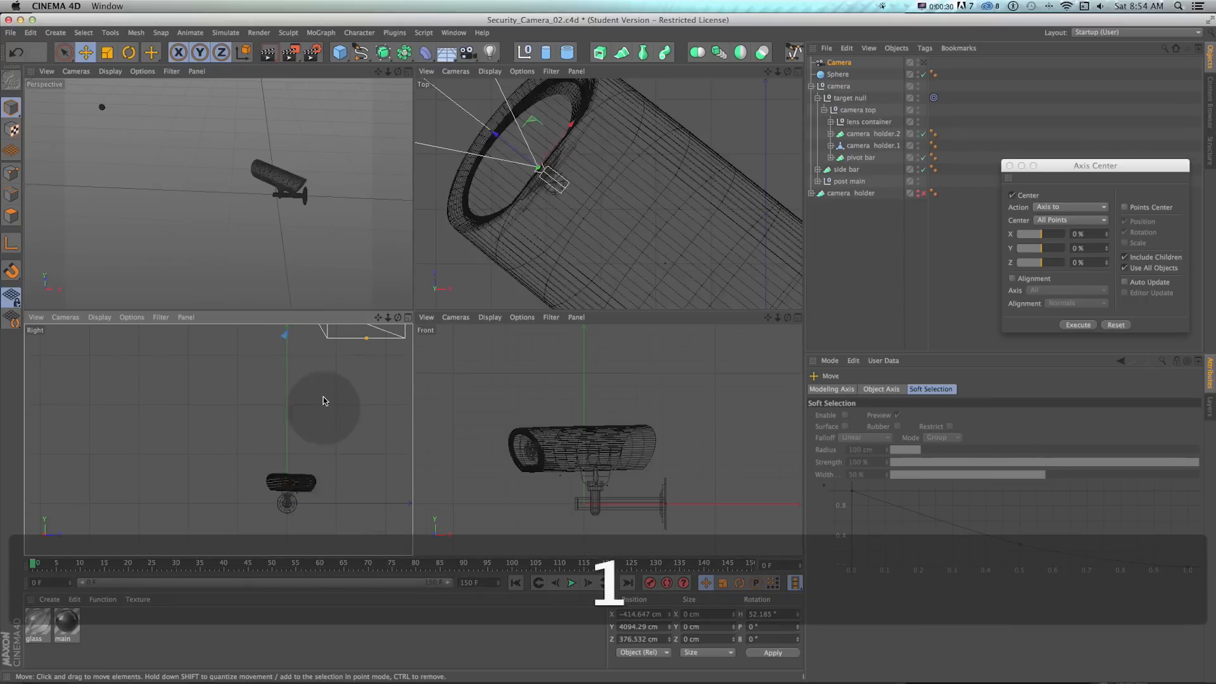
{"action": "left_click_drag", "start_coordinate": [315, 342], "coordinate": [317, 422]}
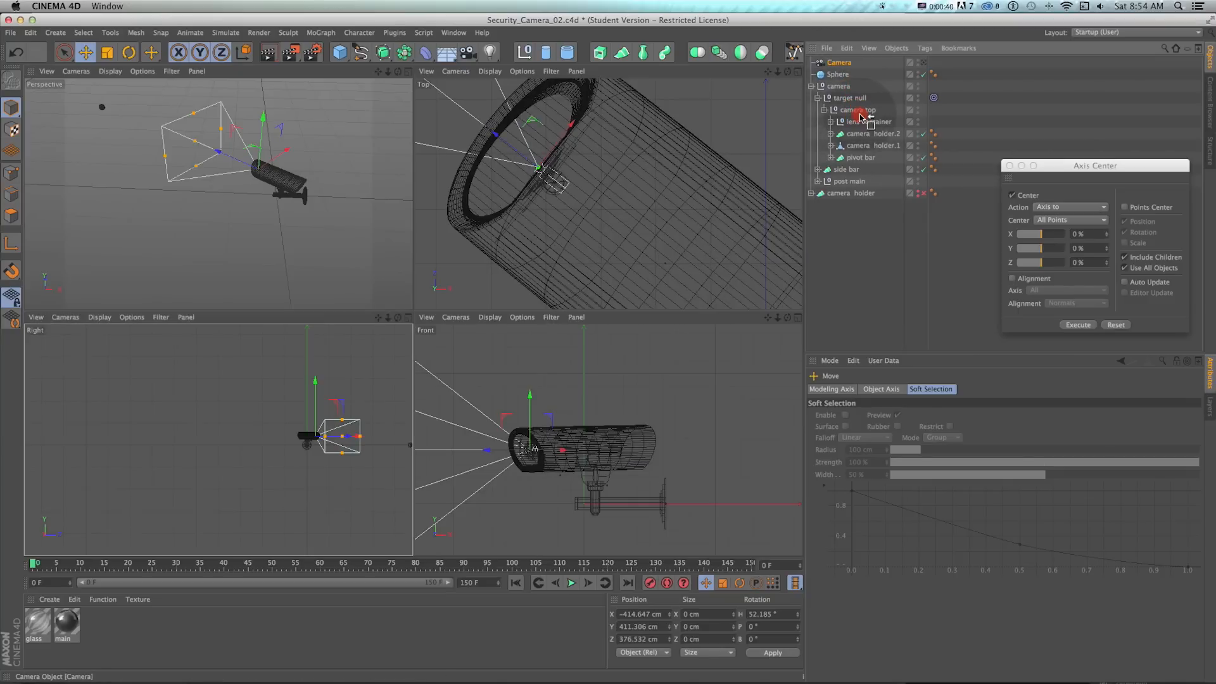
{"action": "left_click_drag", "start_coordinate": [860, 116], "coordinate": [871, 115]}
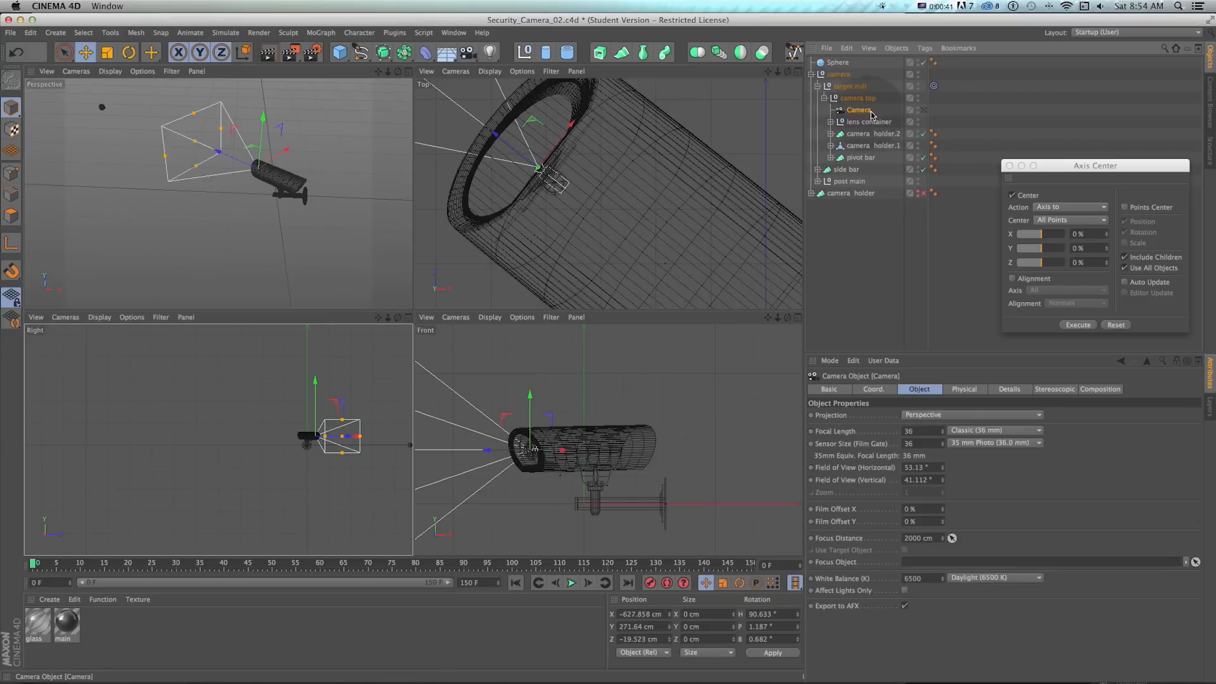
- Preview the lens camera's view, and play the animation in the maximized perspective view to check that it follows the camera top
{"action": "left_click", "coordinate": [922, 111]}
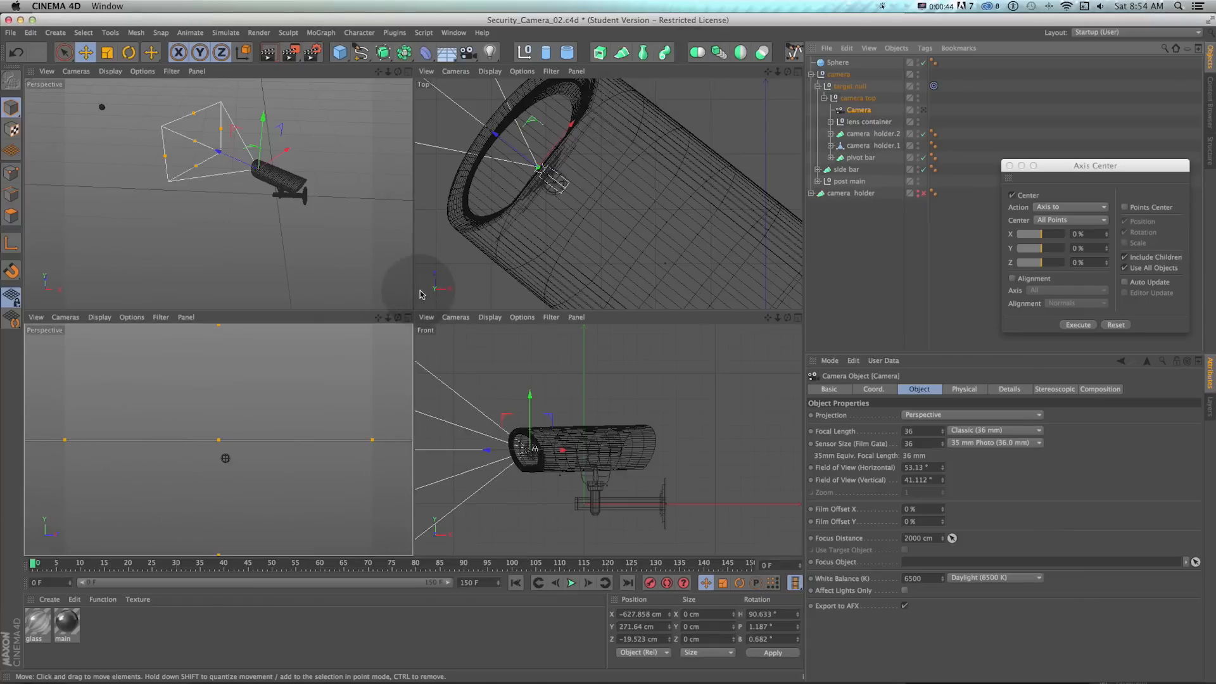
{"action": "key", "text": "shift+super+z"}
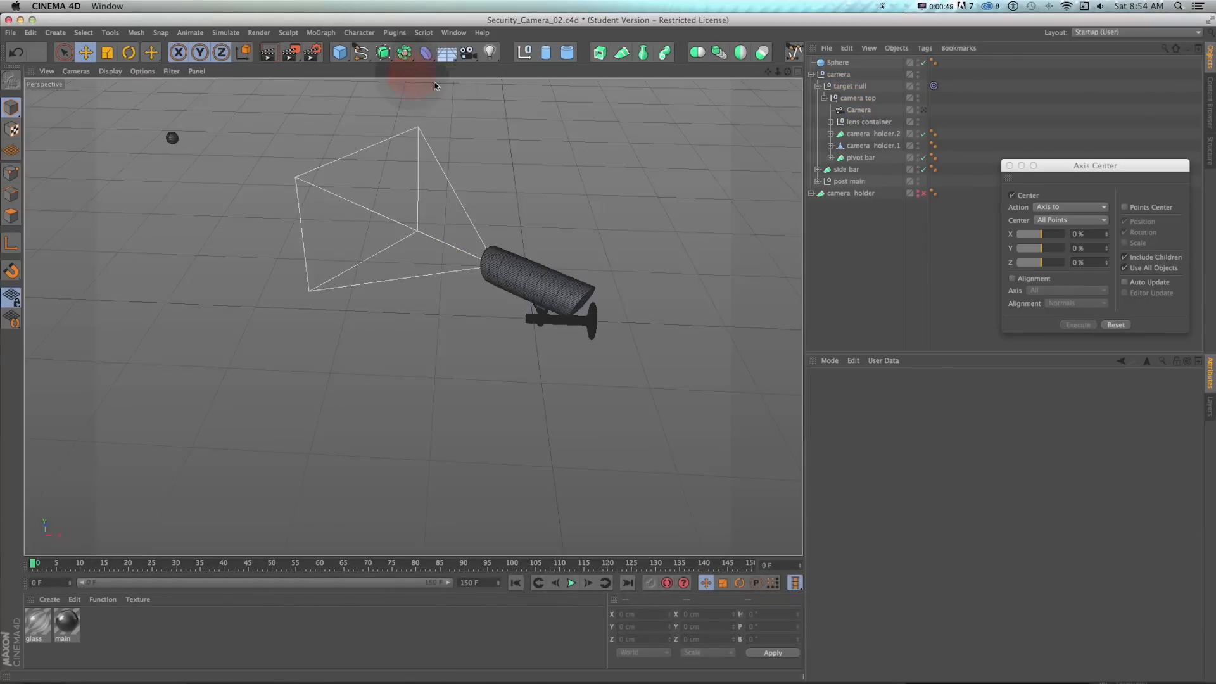
{"action": "left_click", "coordinate": [573, 582]}
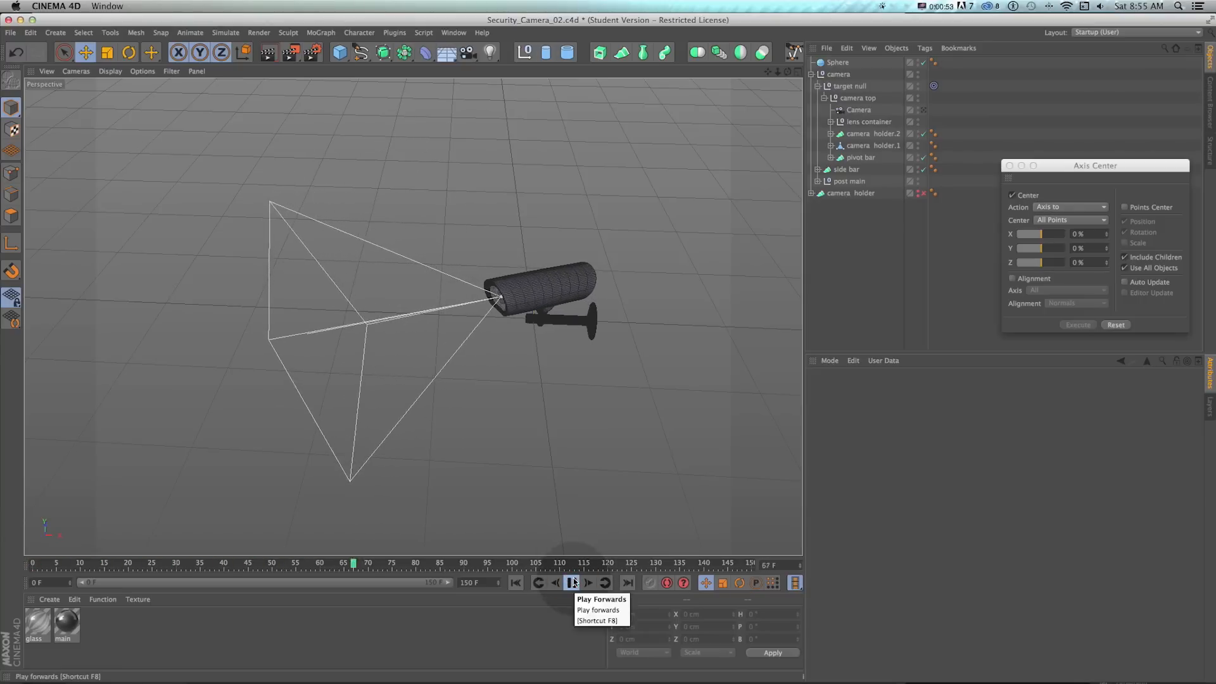
{"action": "left_click", "coordinate": [573, 582]}
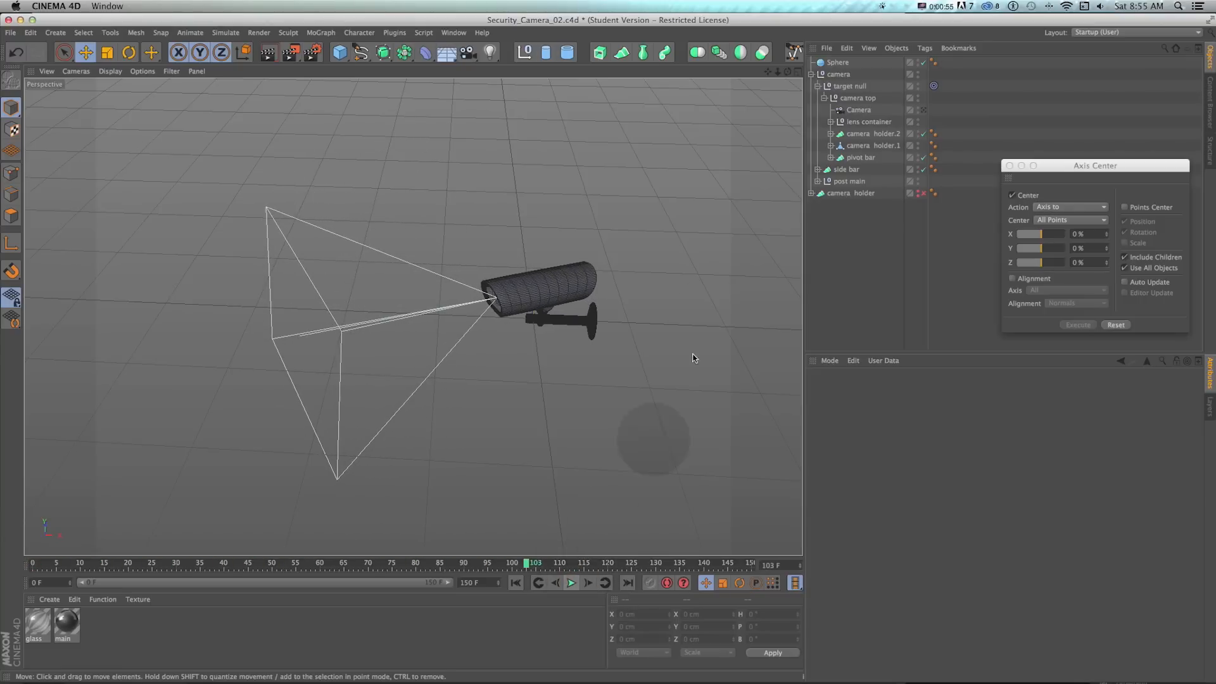
- Play the animation while looking through the lens camera, and return to the default editor view
{"action": "left_click", "coordinate": [923, 111]}
{"action": "left_click", "coordinate": [578, 586]}
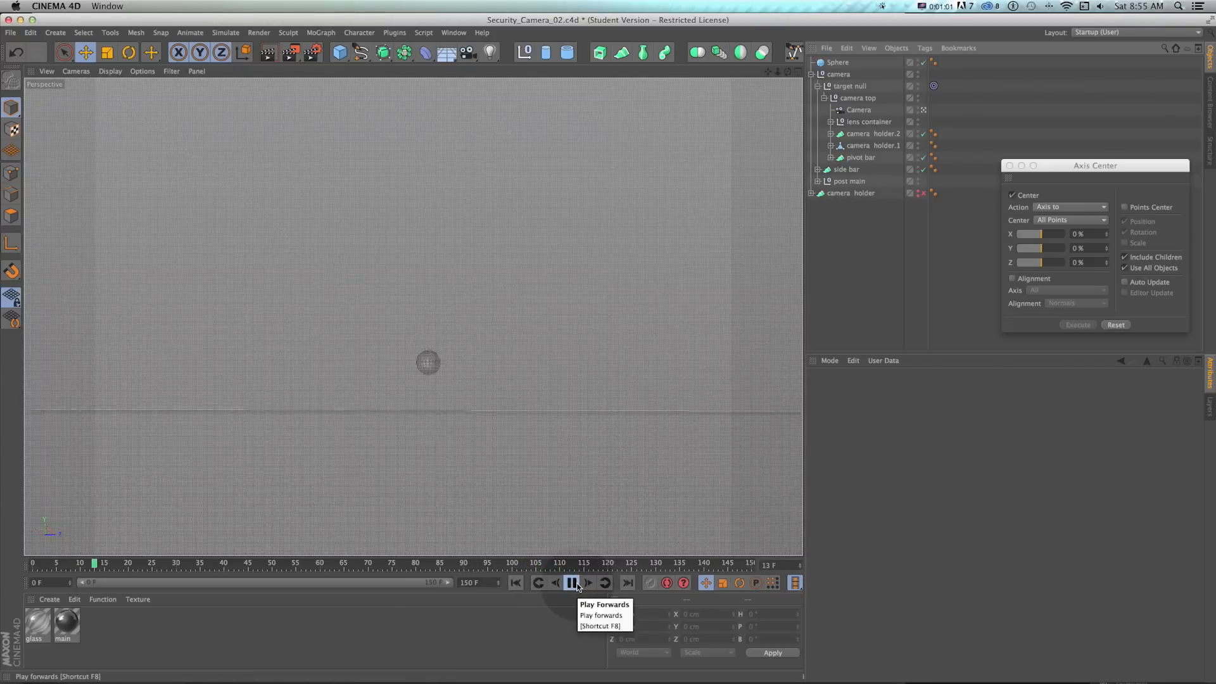
{"action": "left_click", "coordinate": [573, 582]}
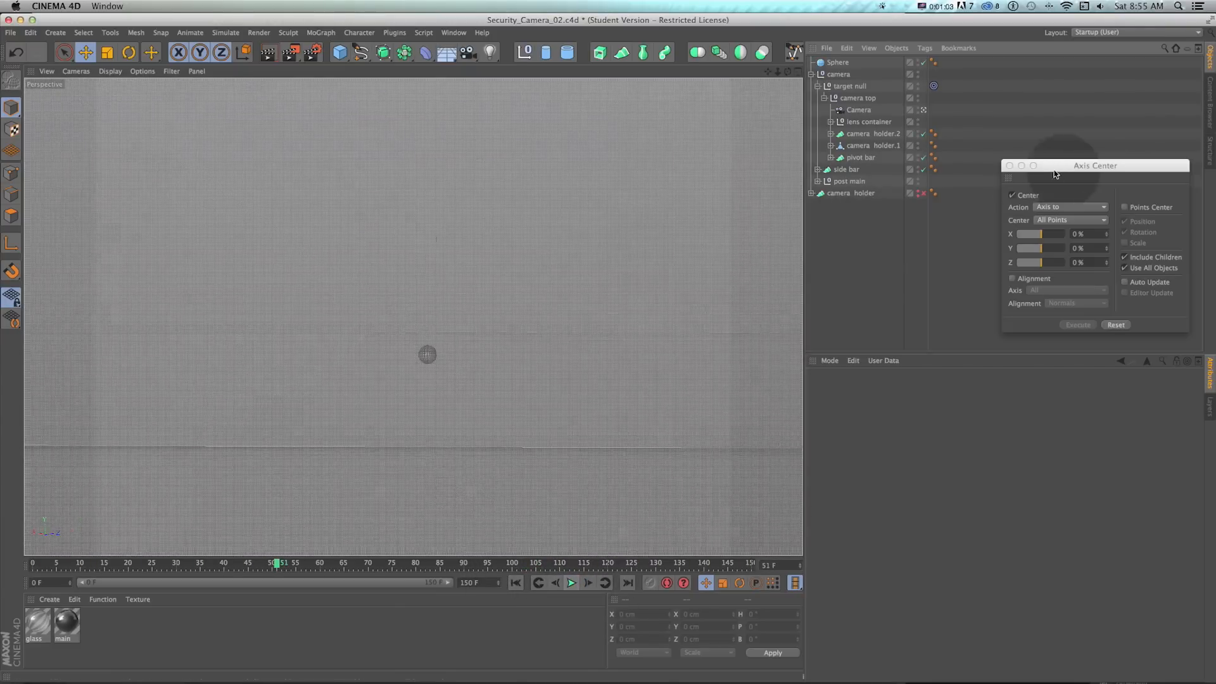
{"action": "left_click", "coordinate": [923, 113]}
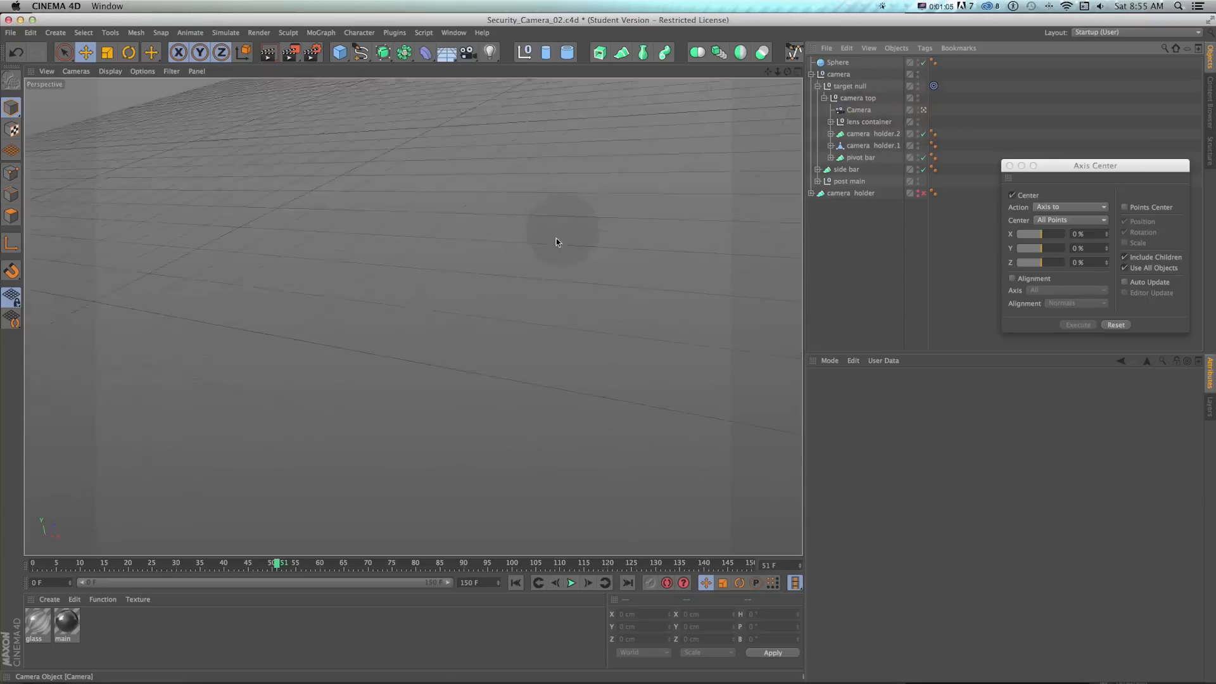
- Add a Plane and rotate it to a bank of -90° so it stands upright
{"action": "left_click_drag", "start_coordinate": [594, 342], "coordinate": [511, 224], "text": "alt"}
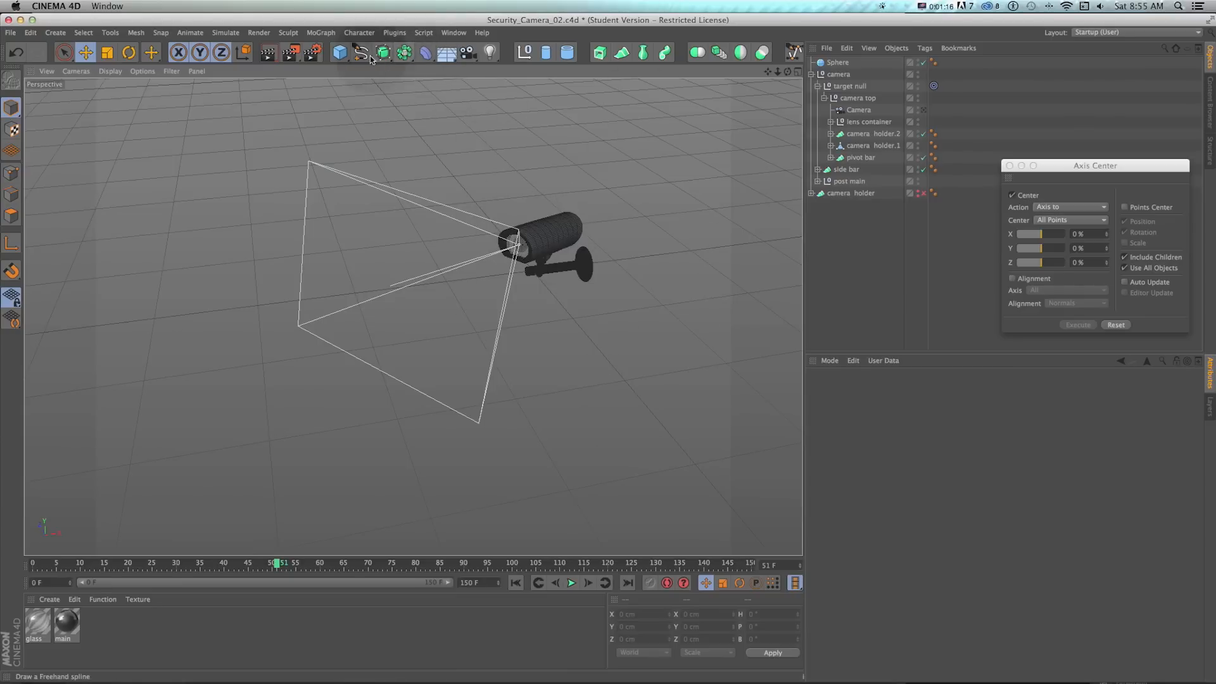
{"action": "left_click_drag", "start_coordinate": [340, 52], "coordinate": [443, 101]}
{"action": "key", "text": "r"}
{"action": "left_click_drag", "start_coordinate": [500, 218], "coordinate": [443, 327]}
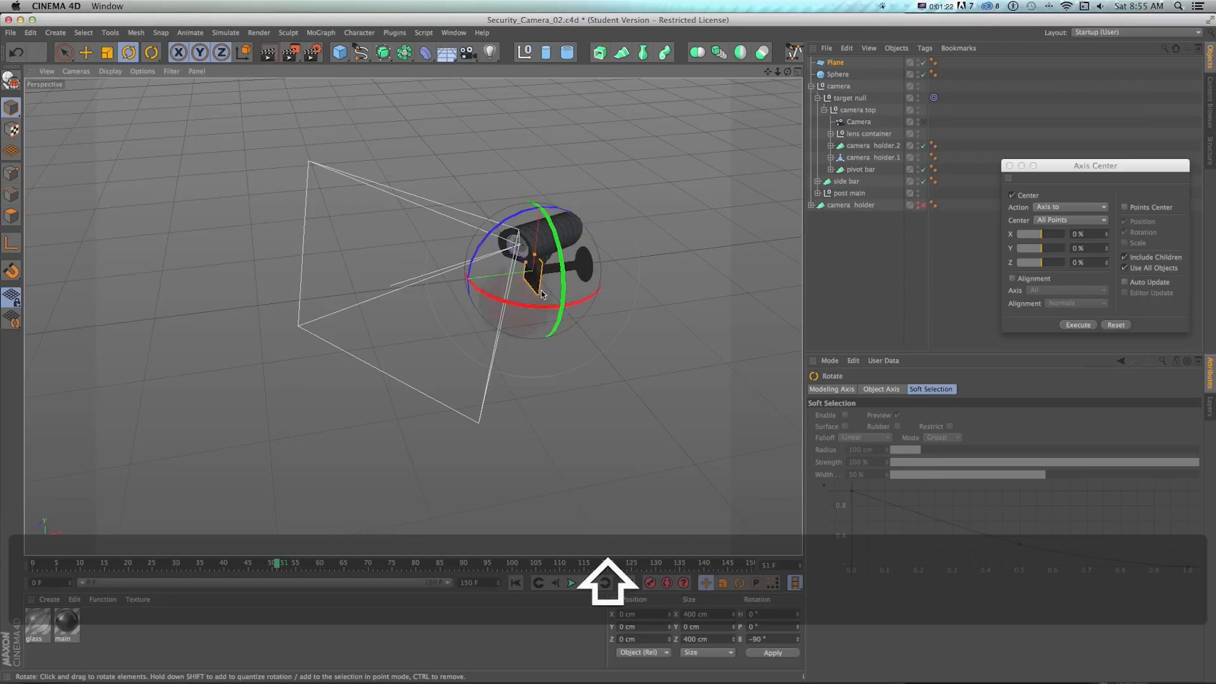
- Move the plane to about X 631 cm so it sits against the back of the wall mount, and show its object properties
{"action": "middle_click", "coordinate": [636, 423]}
{"action": "key", "text": "w"}
{"action": "key", "text": "e"}
{"action": "left_click_drag", "start_coordinate": [560, 504], "coordinate": [666, 500]}
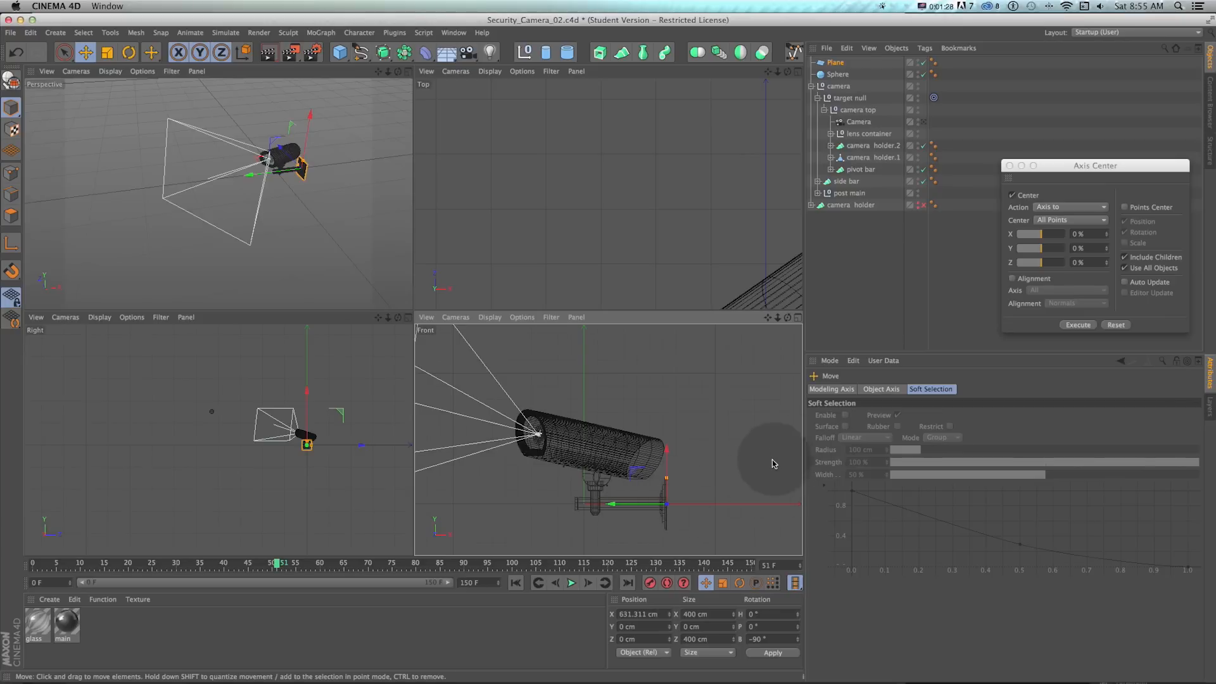
{"action": "left_click", "coordinate": [835, 62]}
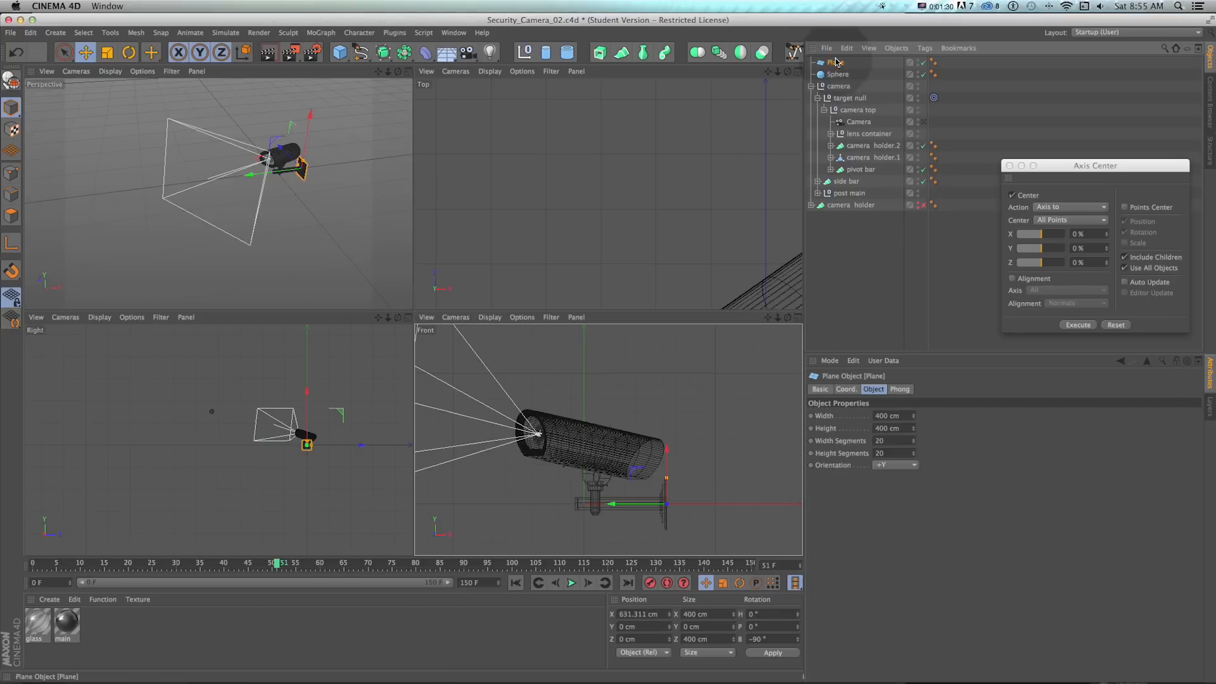
- Set the plane's width and height to 10000 cm, and nudge it to about X 626 cm against the back of the wall mount
{"action": "double_click", "coordinate": [886, 416]}
{"action": "type", "text": "100"}
{"action": "type", "text": "00"}
{"action": "key", "text": "Tab"}
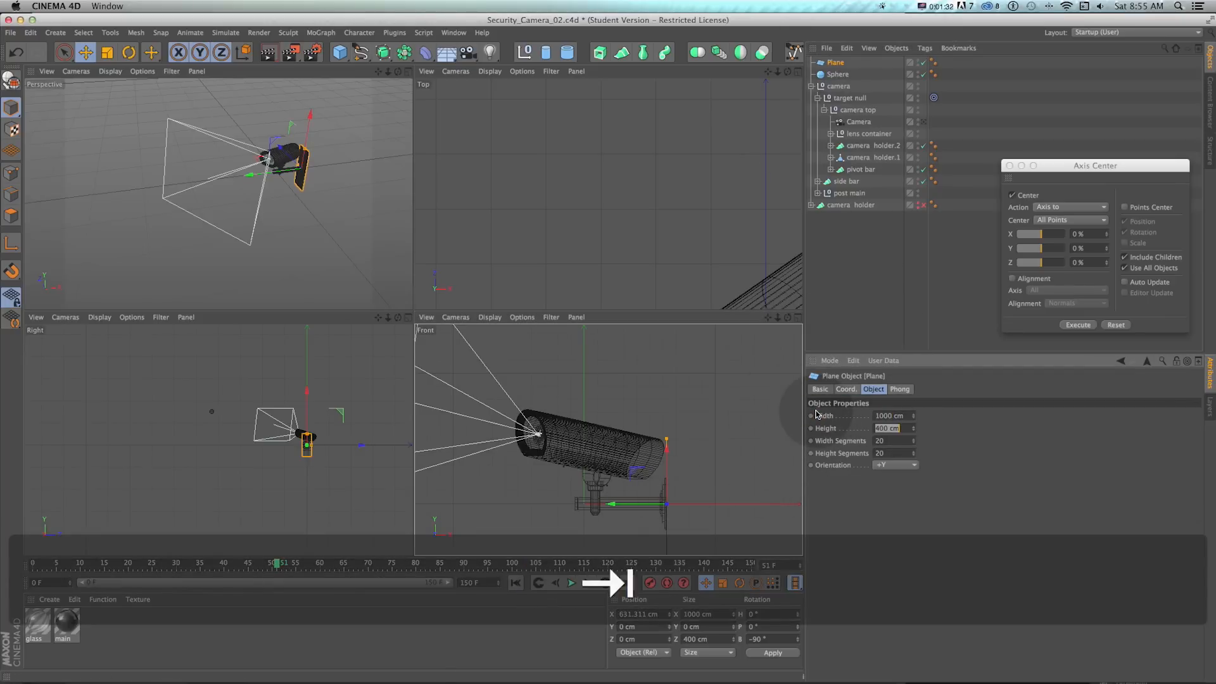
{"action": "type", "text": "10000"}
{"action": "key", "text": "Return"}
{"action": "scroll", "coordinate": [659, 507], "scroll_direction": "up", "scroll_amount": 5}
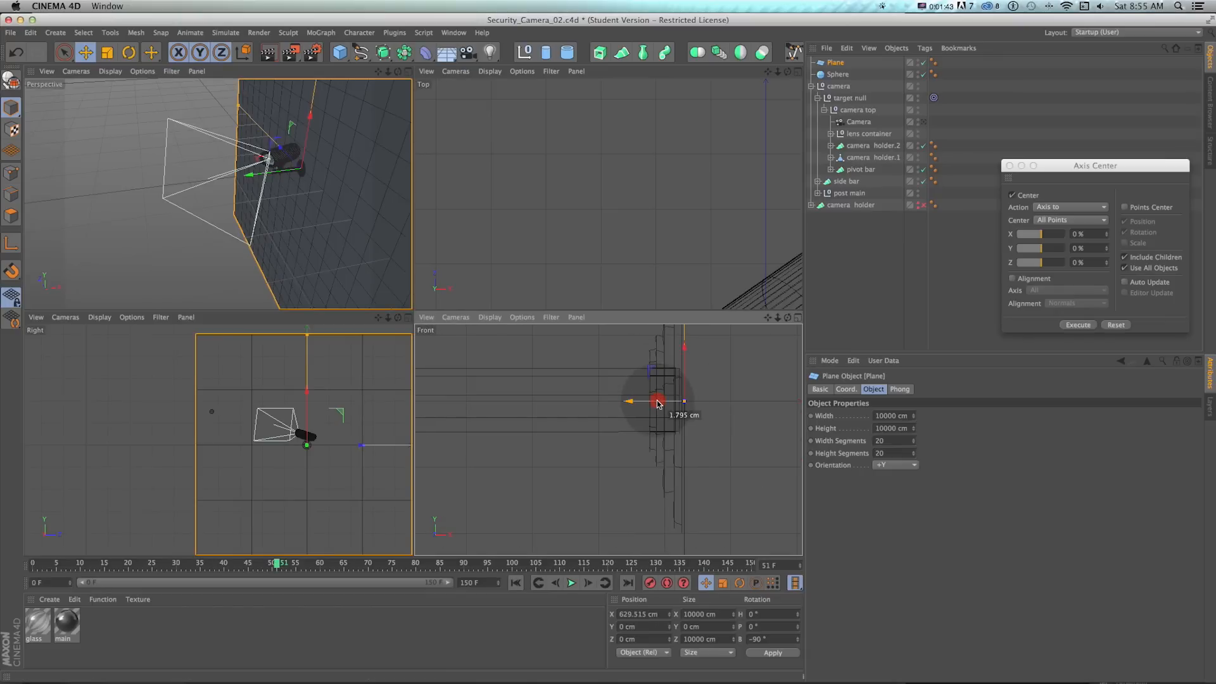
- Maximize the perspective view and apply the dark main material to the camera group
{"action": "left_click", "coordinate": [407, 72]}
{"action": "left_click_drag", "start_coordinate": [415, 318], "coordinate": [500, 314], "text": "alt"}
{"action": "right_click_drag", "start_coordinate": [544, 304], "coordinate": [497, 282], "text": "alt"}
{"action": "key", "text": "1"}
{"action": "left_click_drag", "start_coordinate": [474, 321], "coordinate": [519, 266]}
{"action": "left_click_drag", "start_coordinate": [482, 310], "coordinate": [507, 295], "text": "alt"}
{"action": "right_click_drag", "start_coordinate": [521, 279], "coordinate": [506, 272], "text": "alt"}
{"action": "key", "text": "1"}
{"action": "left_click_drag", "start_coordinate": [515, 268], "coordinate": [465, 345]}
{"action": "left_click_drag", "start_coordinate": [465, 343], "coordinate": [479, 335], "text": "alt"}
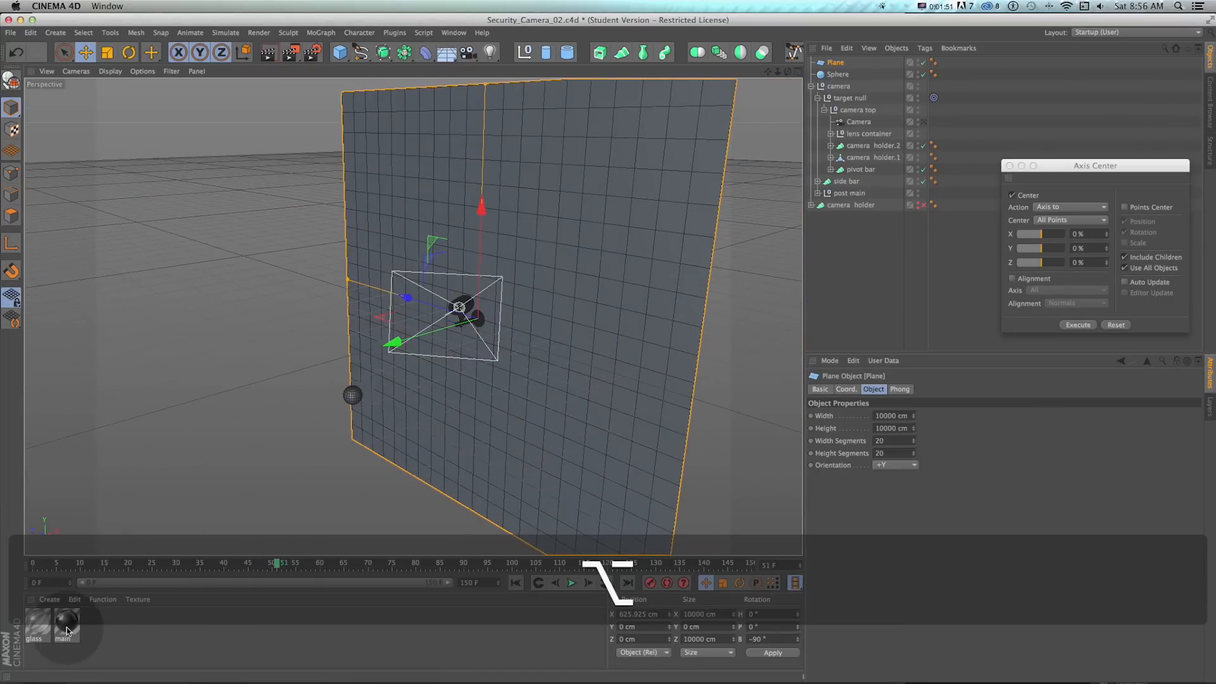
{"action": "left_click_drag", "start_coordinate": [68, 631], "coordinate": [844, 87]}
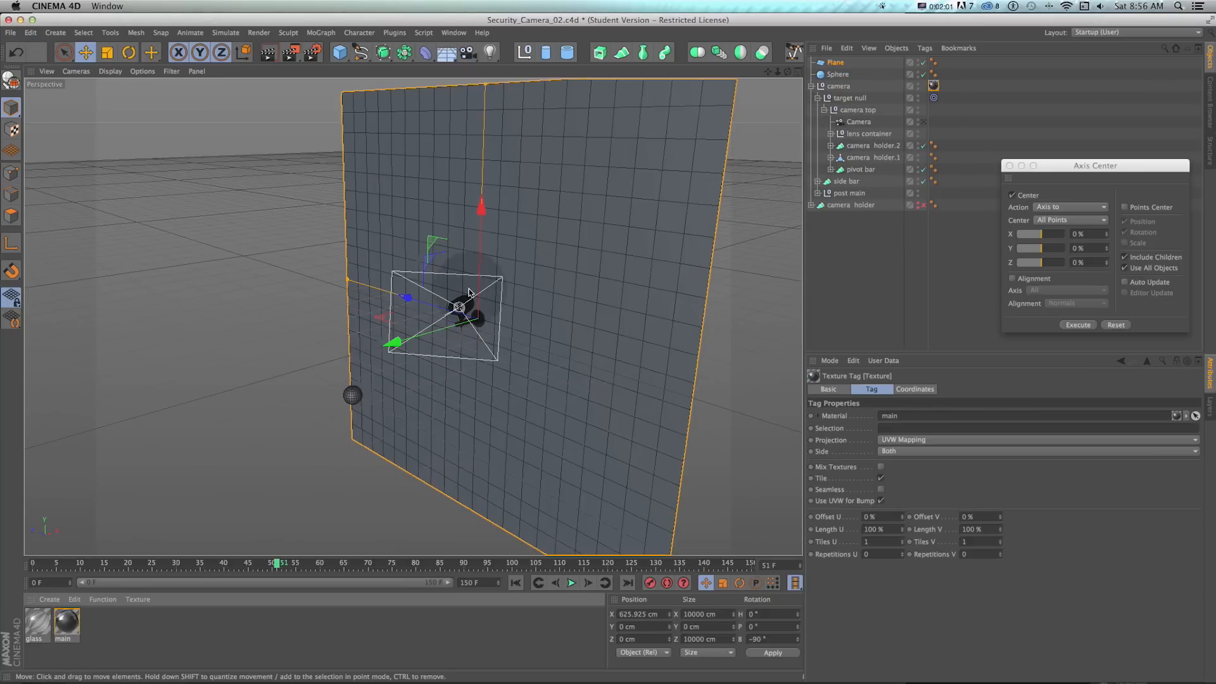
- Make a white copy (RGB 255, 255, 255) of the main material and apply it to the sphere and the plane
{"action": "left_click_drag", "start_coordinate": [66, 620], "coordinate": [92, 623], "text": "super"}
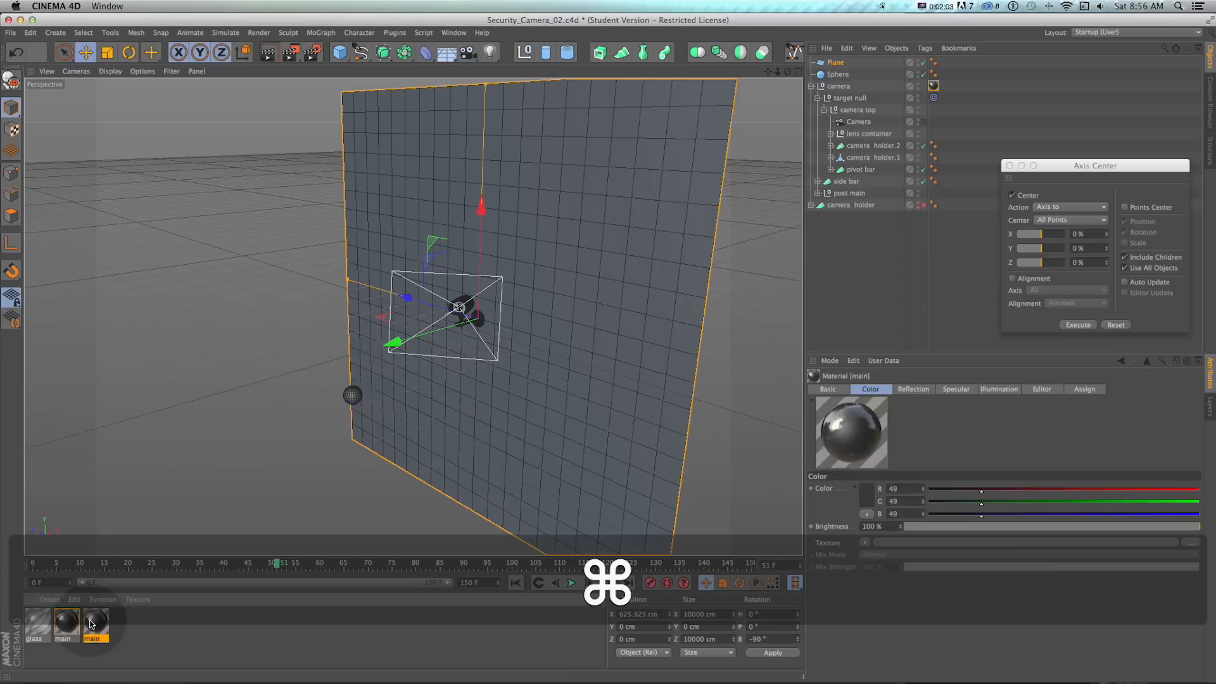
{"action": "double_click", "coordinate": [92, 624]}
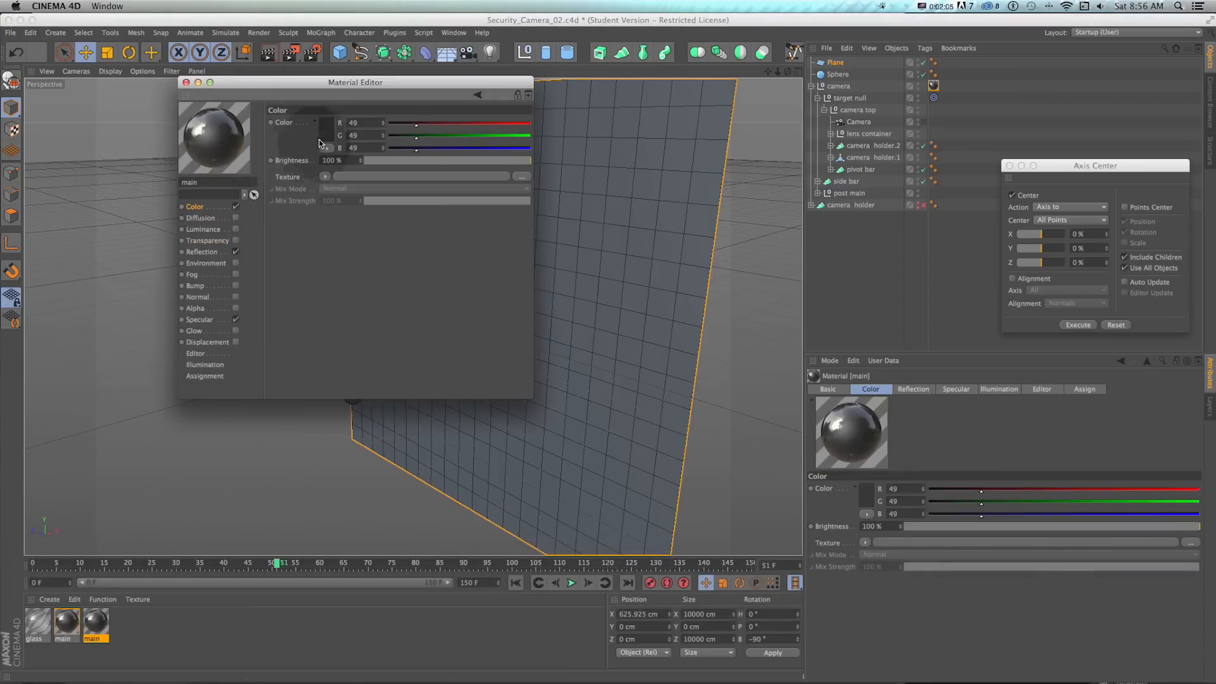
{"action": "left_click", "coordinate": [314, 142]}
{"action": "left_click_drag", "start_coordinate": [330, 136], "coordinate": [255, 103]}
{"action": "left_click", "coordinate": [342, 183]}
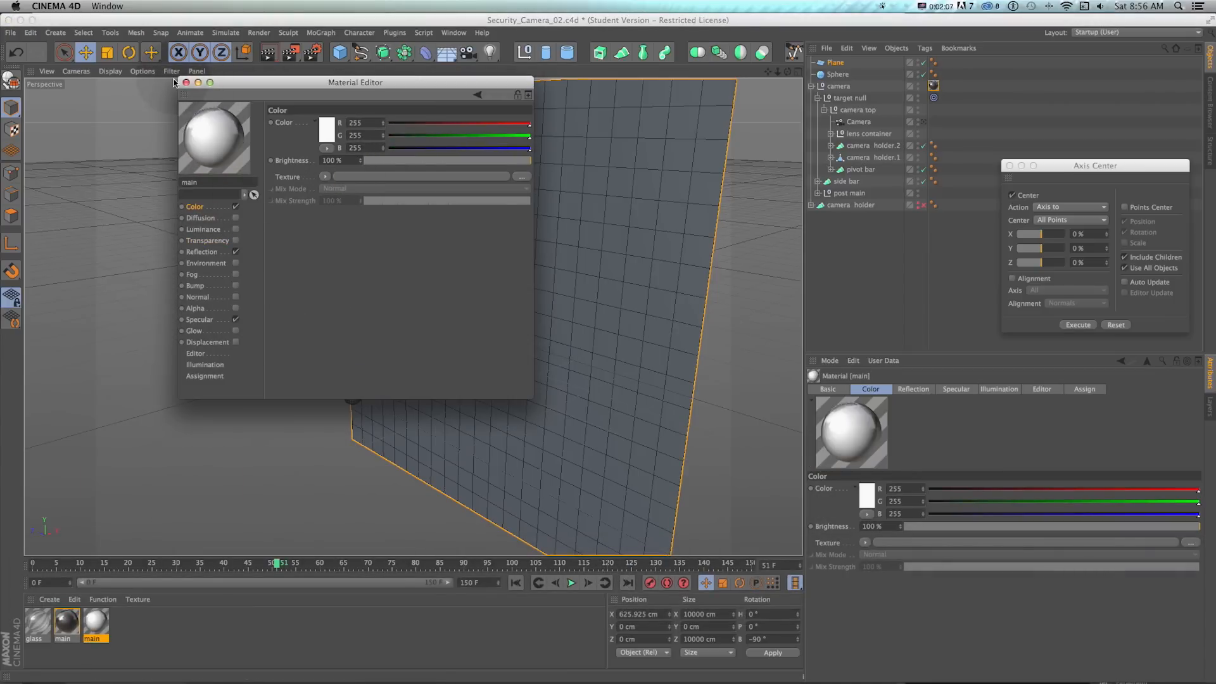
{"action": "left_click", "coordinate": [185, 82]}
{"action": "left_click_drag", "start_coordinate": [96, 624], "coordinate": [353, 395]}
{"action": "left_click_drag", "start_coordinate": [96, 624], "coordinate": [570, 352]}
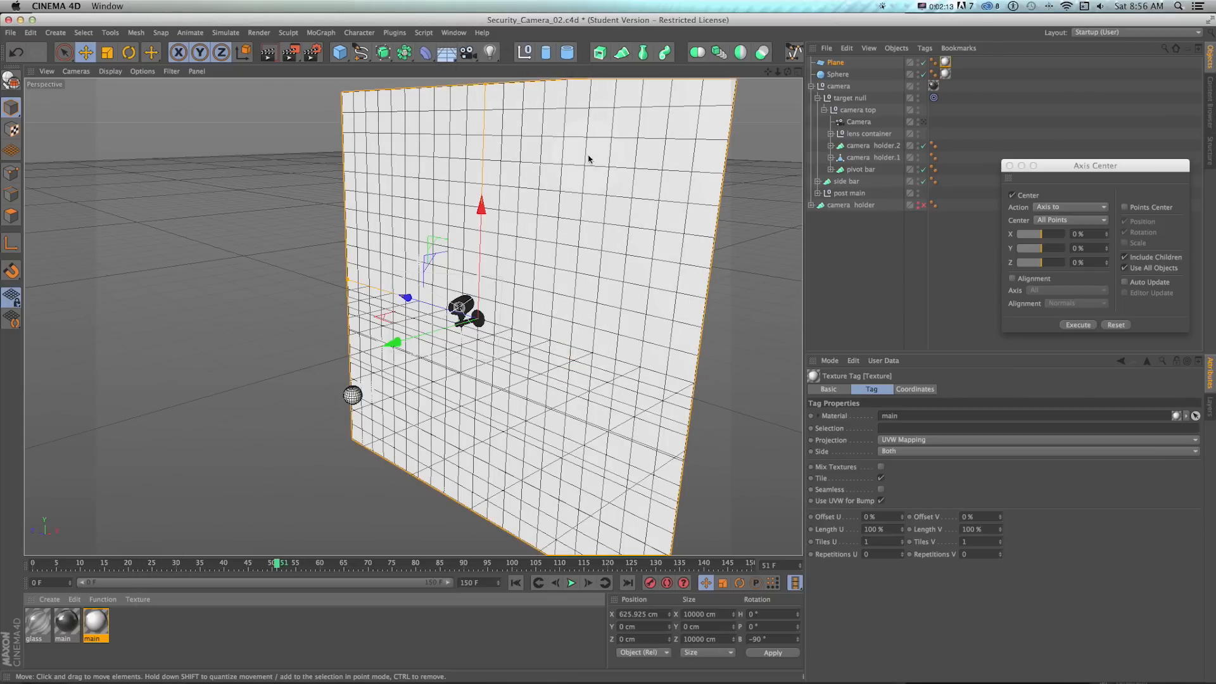
- Add a light and move it in front of and above the wall, to about X -5936, Y 3584, Z -5560 cm
{"action": "left_click", "coordinate": [489, 52]}
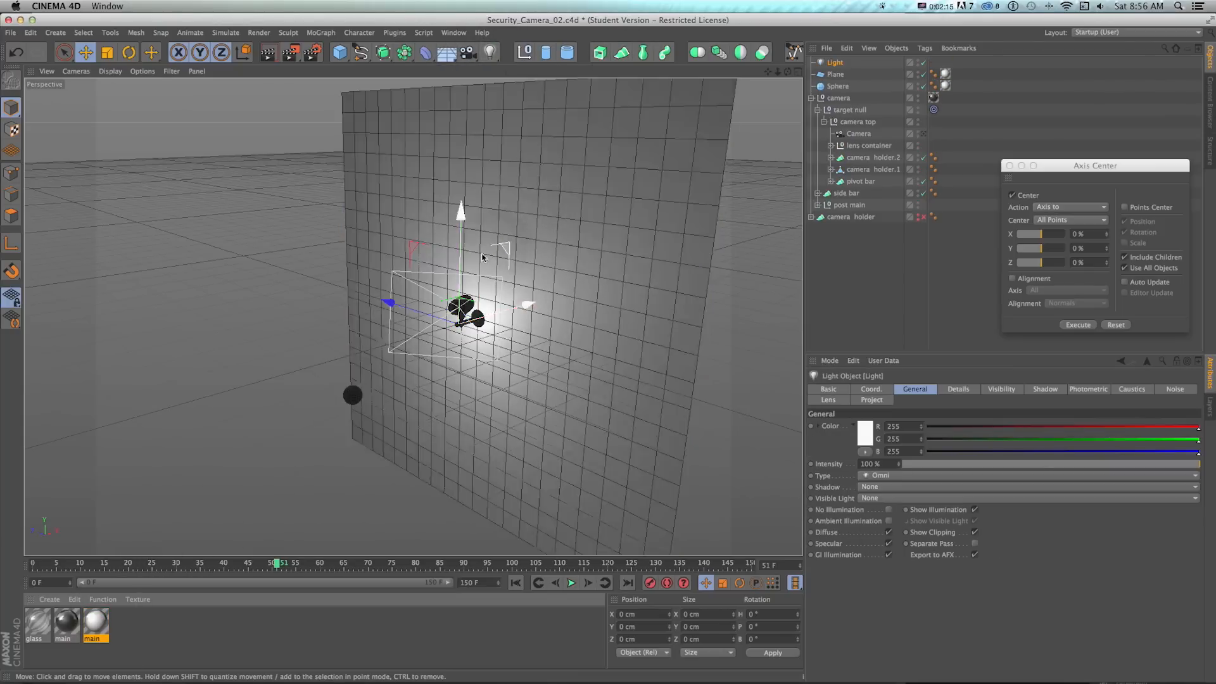
{"action": "left_click_drag", "start_coordinate": [406, 297], "coordinate": [770, 82]}
{"action": "left_click_drag", "start_coordinate": [771, 170], "coordinate": [500, 234]}
- Give the light a warm cream color (RGB 255, 243, 210) and set its shadow to Shadow Maps (Soft)
{"action": "left_click", "coordinate": [862, 428]}
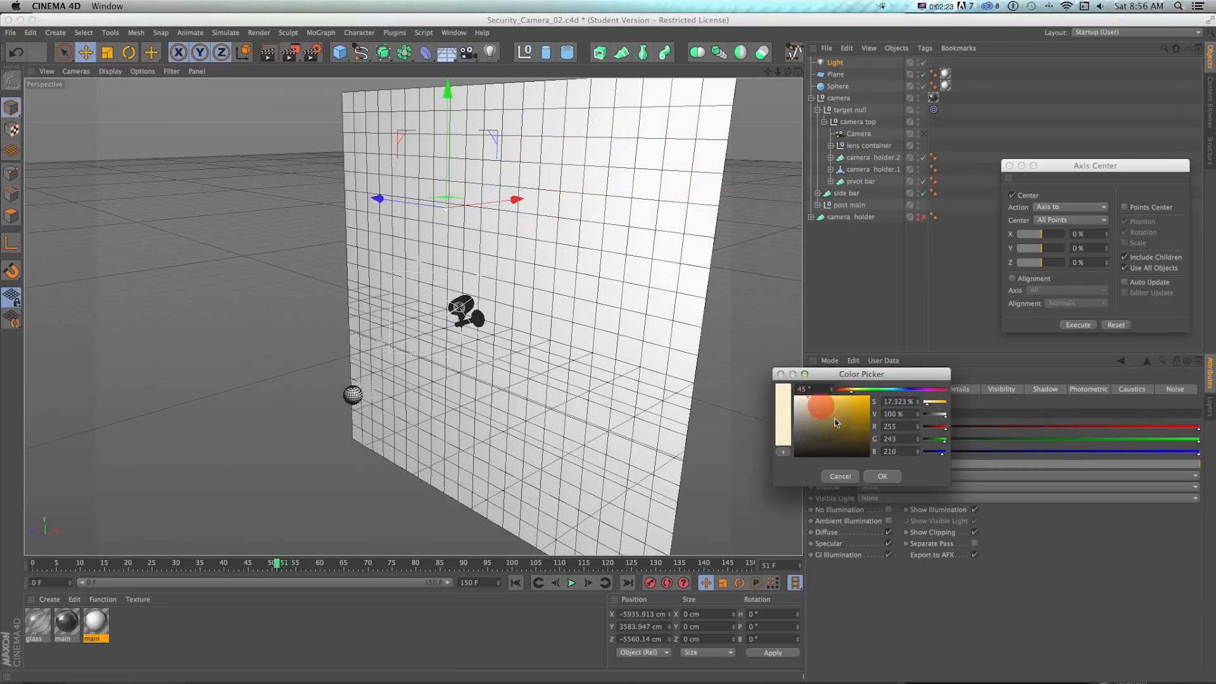
{"action": "left_click", "coordinate": [882, 476]}
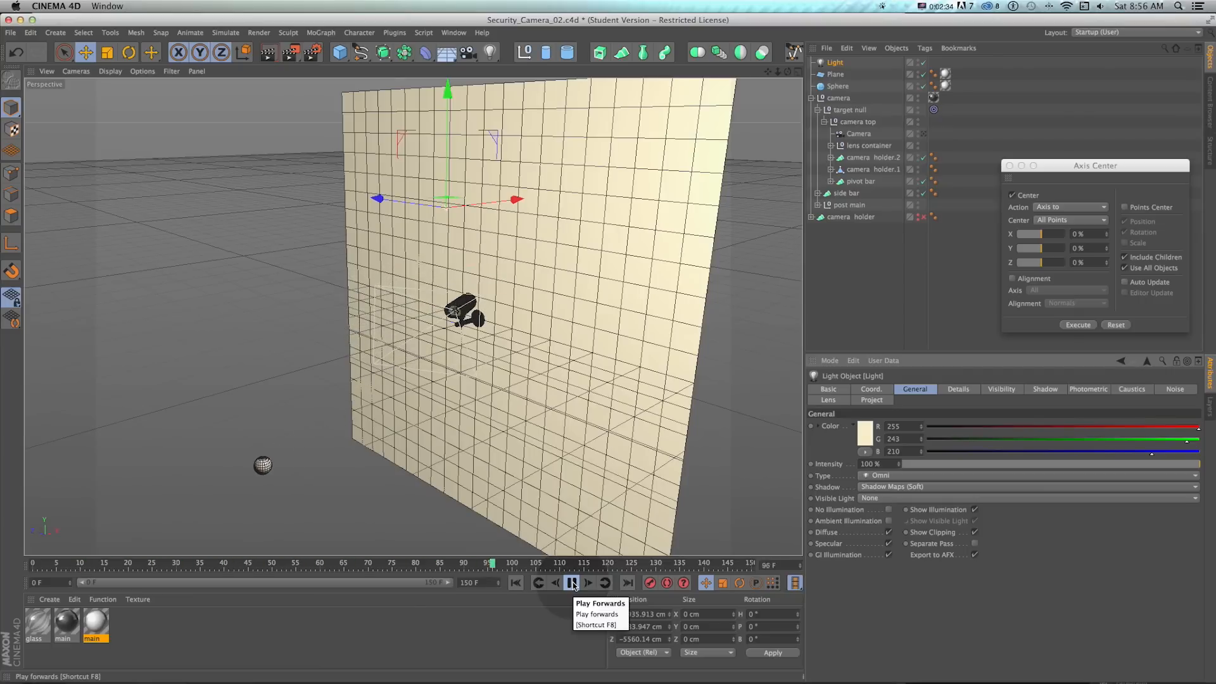
- Play the animation to frame 125, and render the perspective view at frames 125, 70 and 142 to check the lighting and shadows
{"action": "left_click", "coordinate": [572, 583]}
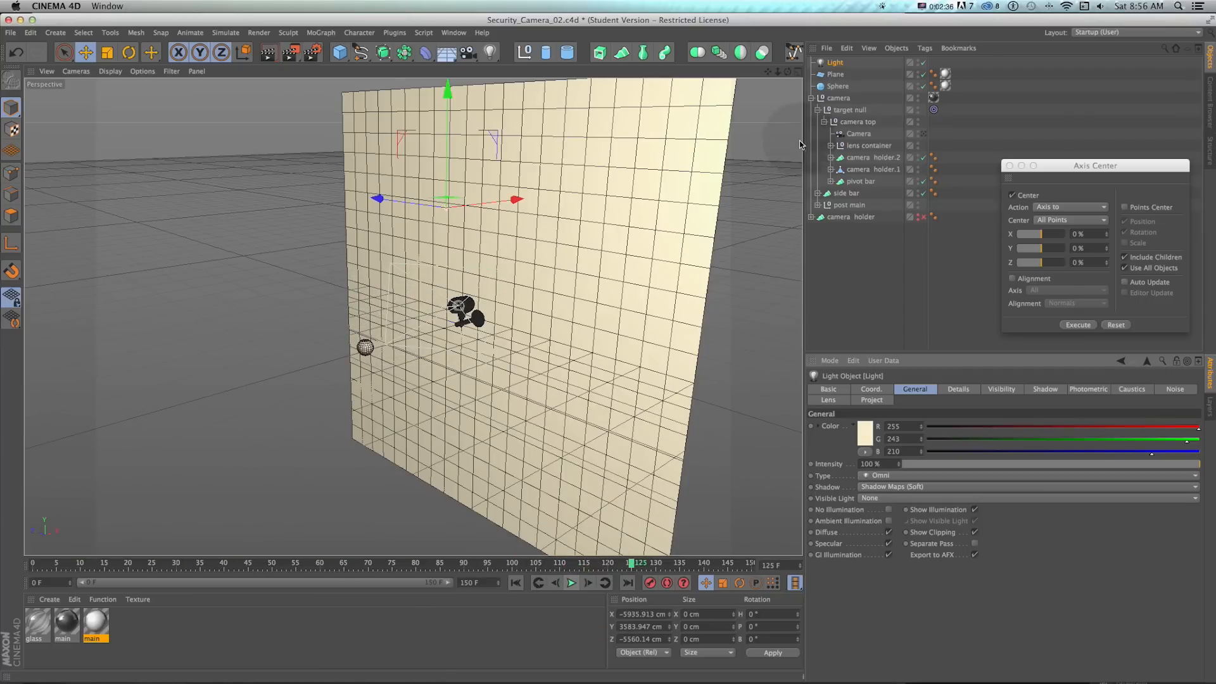
{"action": "key", "text": "super+r"}
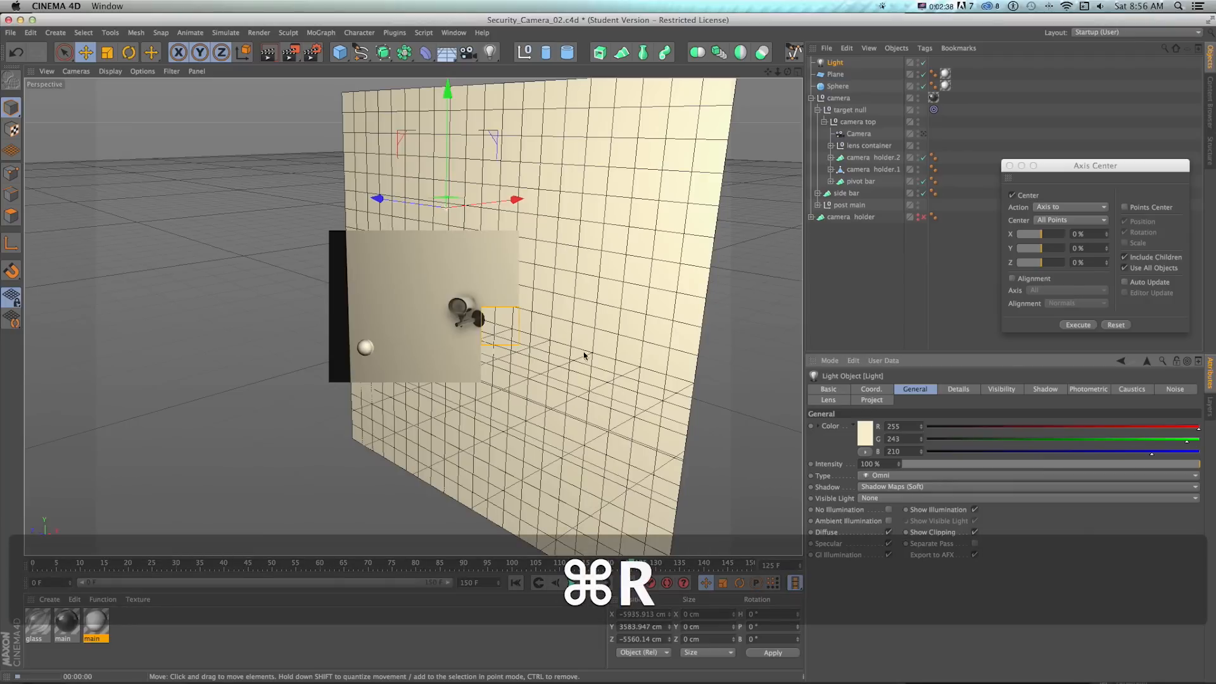
{"action": "left_click_drag", "start_coordinate": [509, 561], "coordinate": [364, 556]}
{"action": "key", "text": "super+r"}
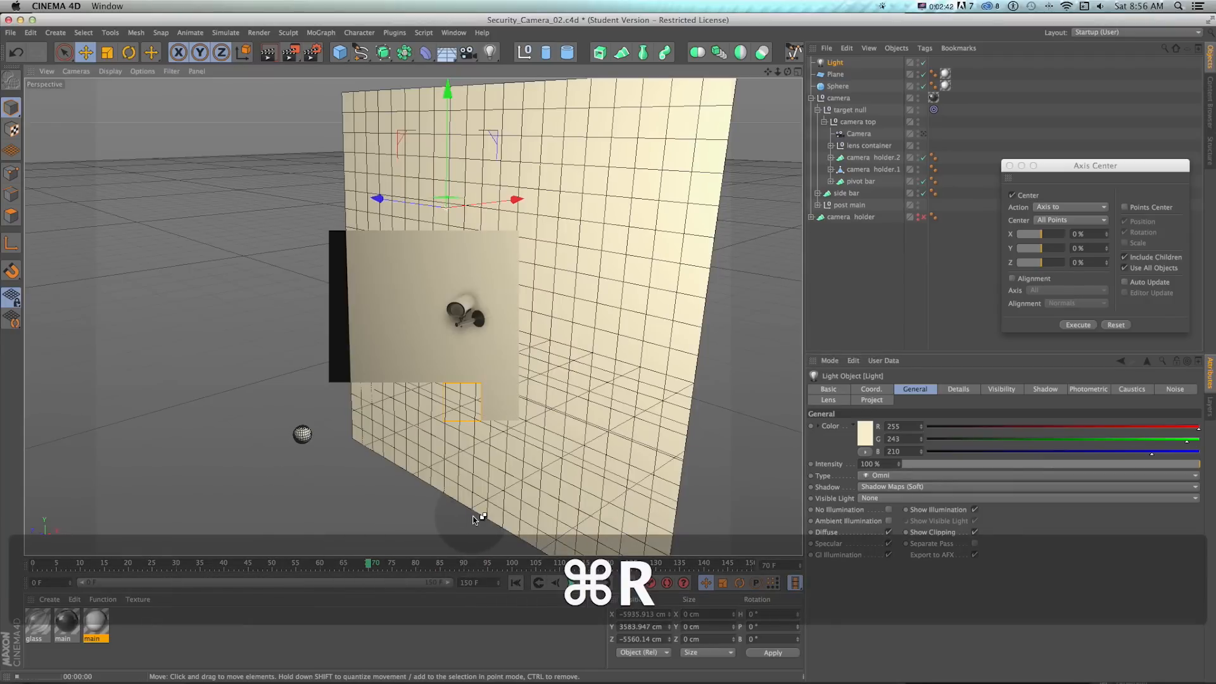
{"action": "left_click_drag", "start_coordinate": [370, 561], "coordinate": [713, 562]}
{"action": "key", "text": "super+r"}
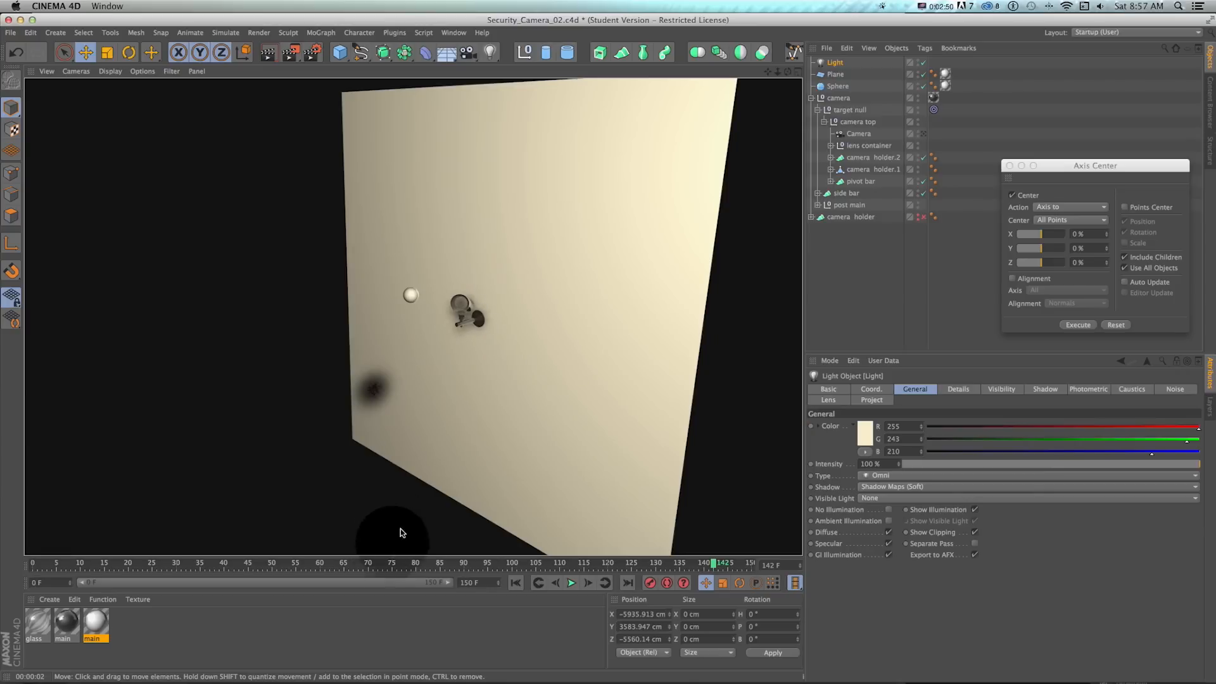
- Bring up the Picture Viewer and play and scrub the rendered Target_test_02 sequence to review how the camera tracks the sphere
{"action": "left_click", "coordinate": [117, 74]}
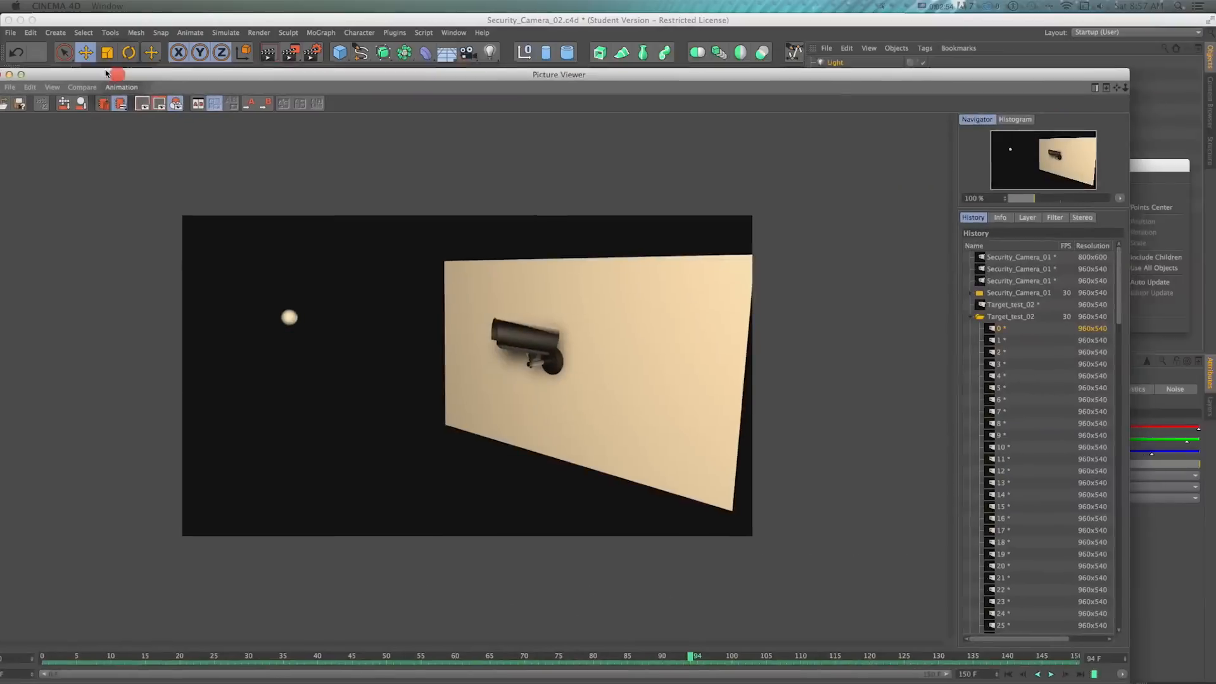
{"action": "left_click_drag", "start_coordinate": [106, 73], "coordinate": [184, 36]}
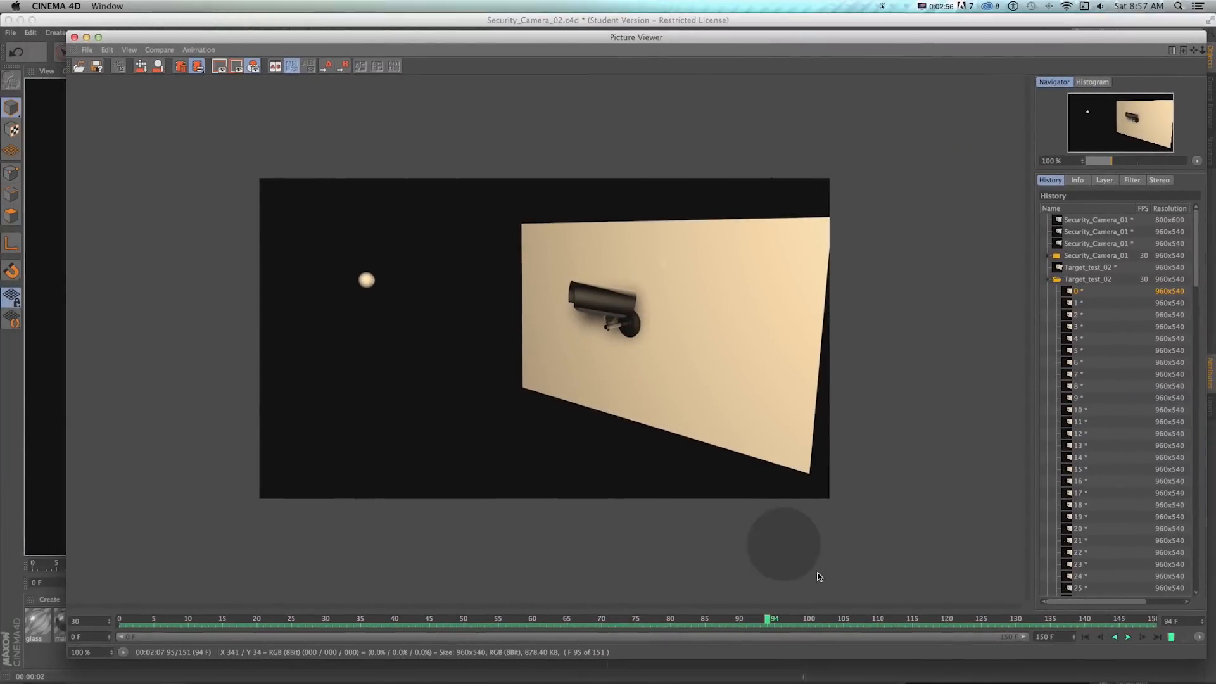
{"action": "left_click", "coordinate": [1127, 636]}
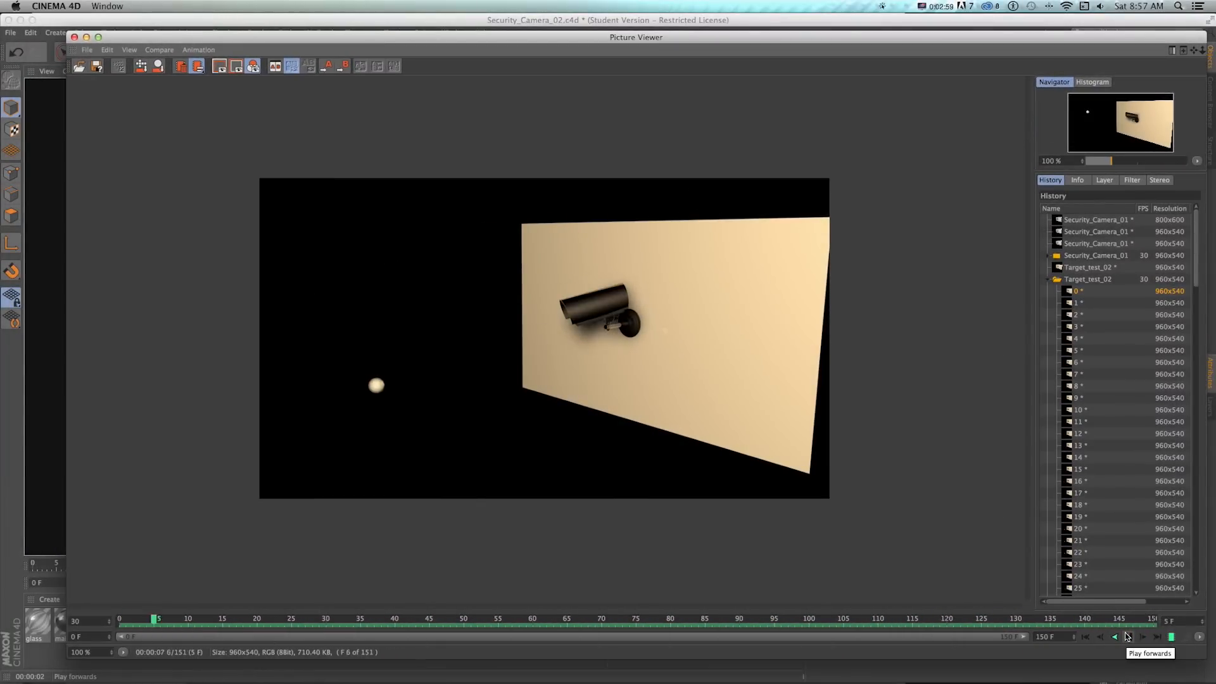
{"action": "left_click", "coordinate": [1126, 636]}
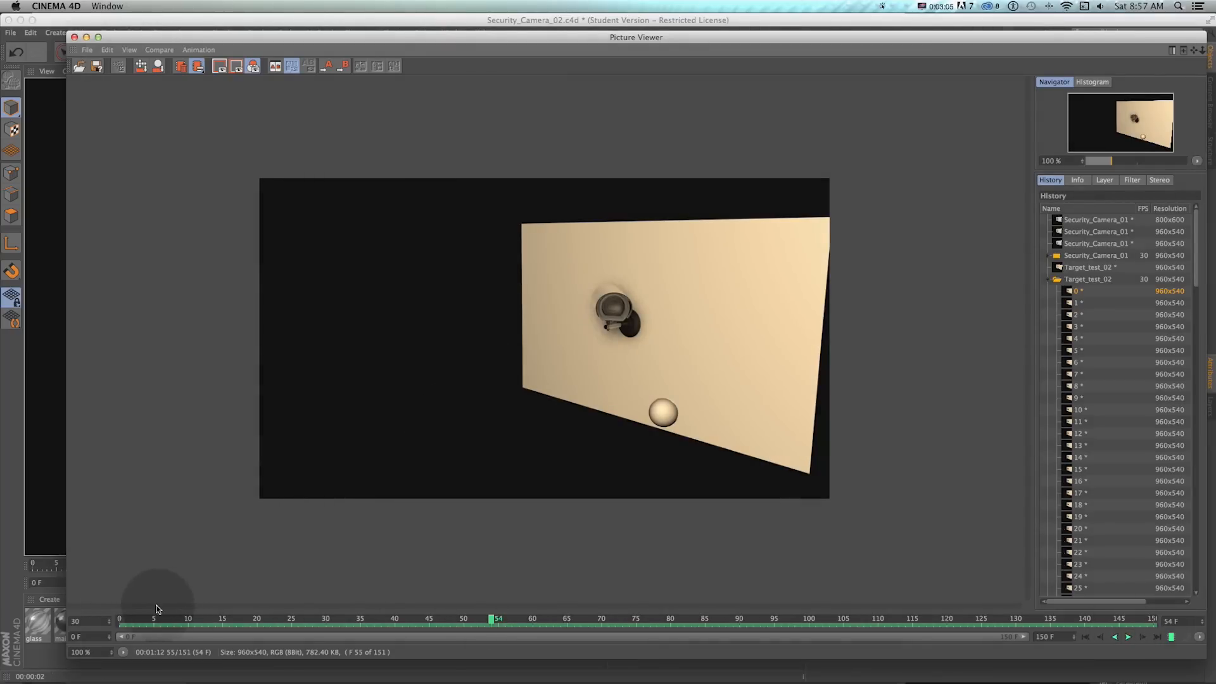
{"action": "left_click_drag", "start_coordinate": [130, 628], "coordinate": [367, 626]}
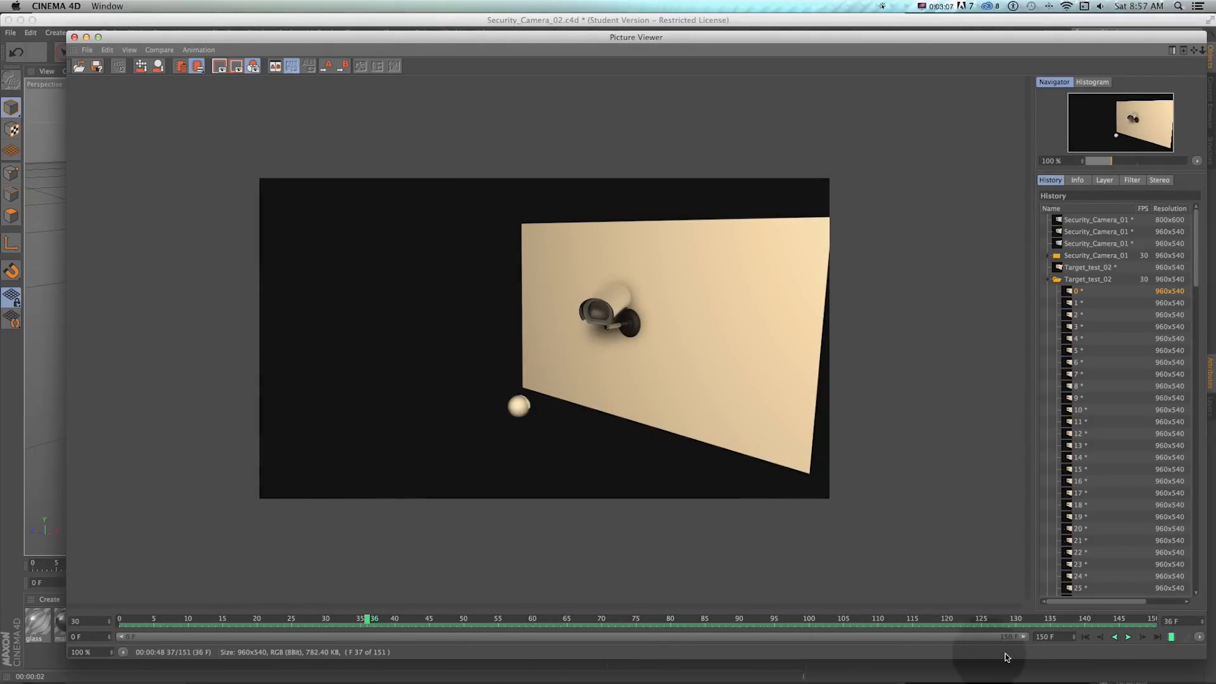
{"action": "left_click", "coordinate": [1128, 636]}
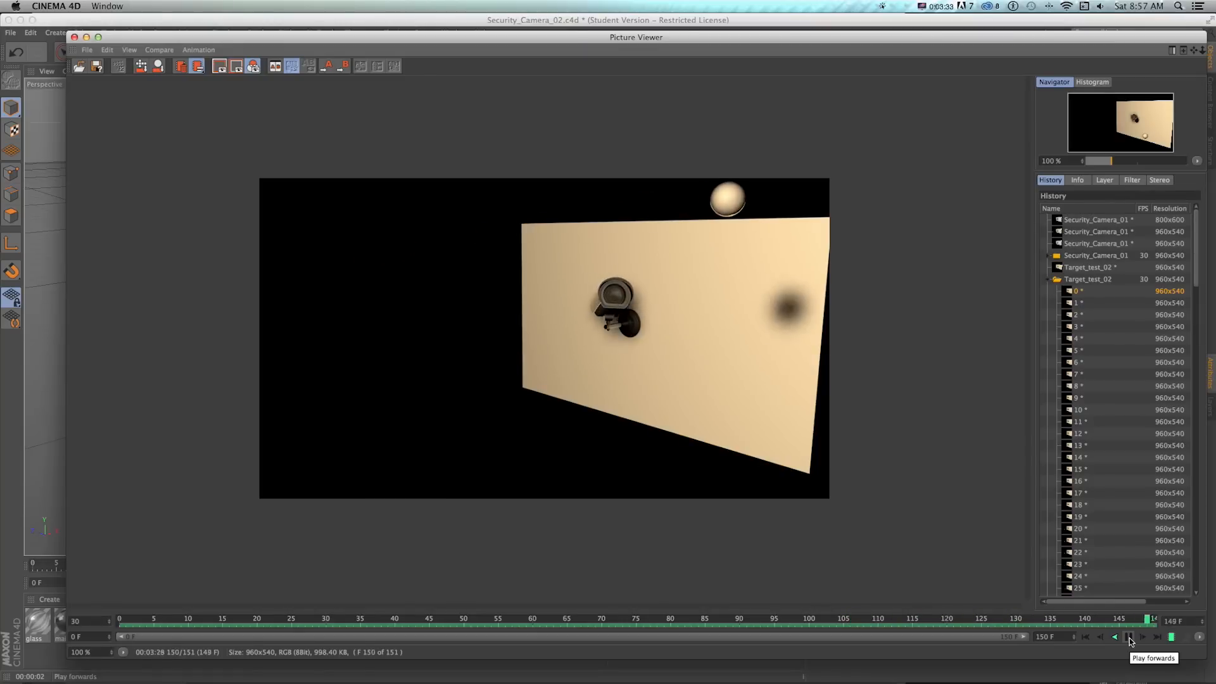